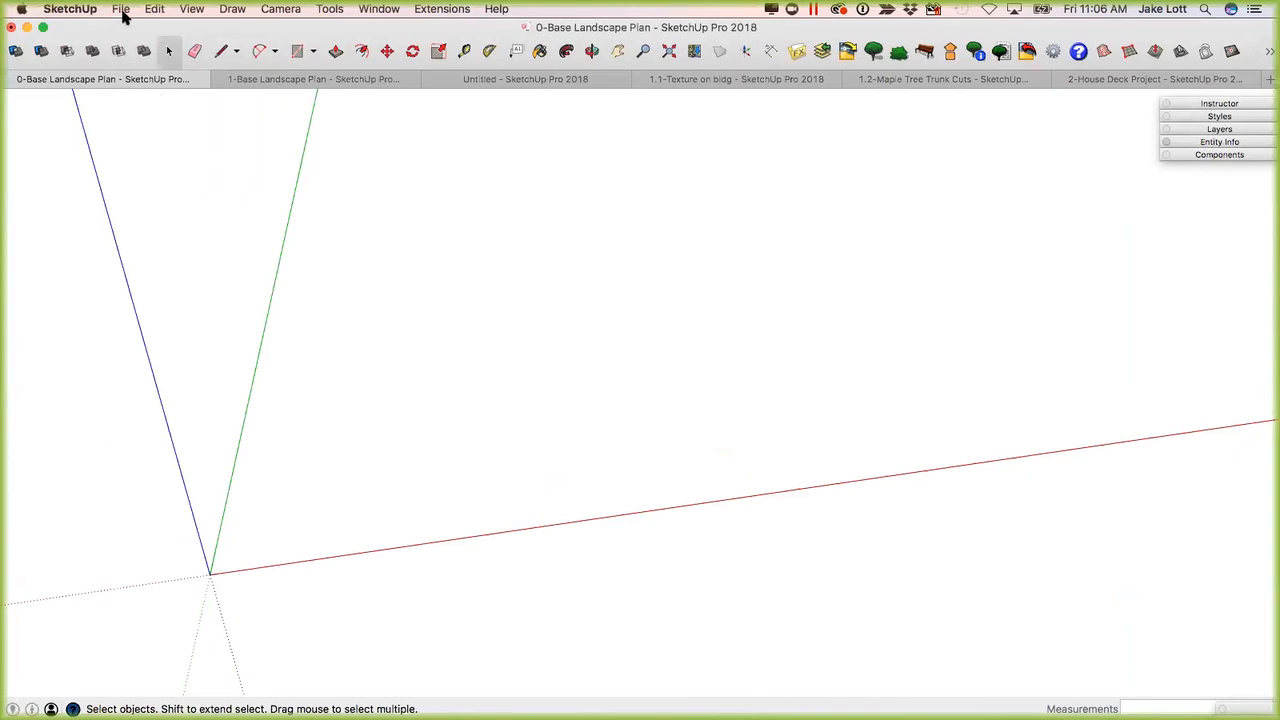
left_click(121, 10)
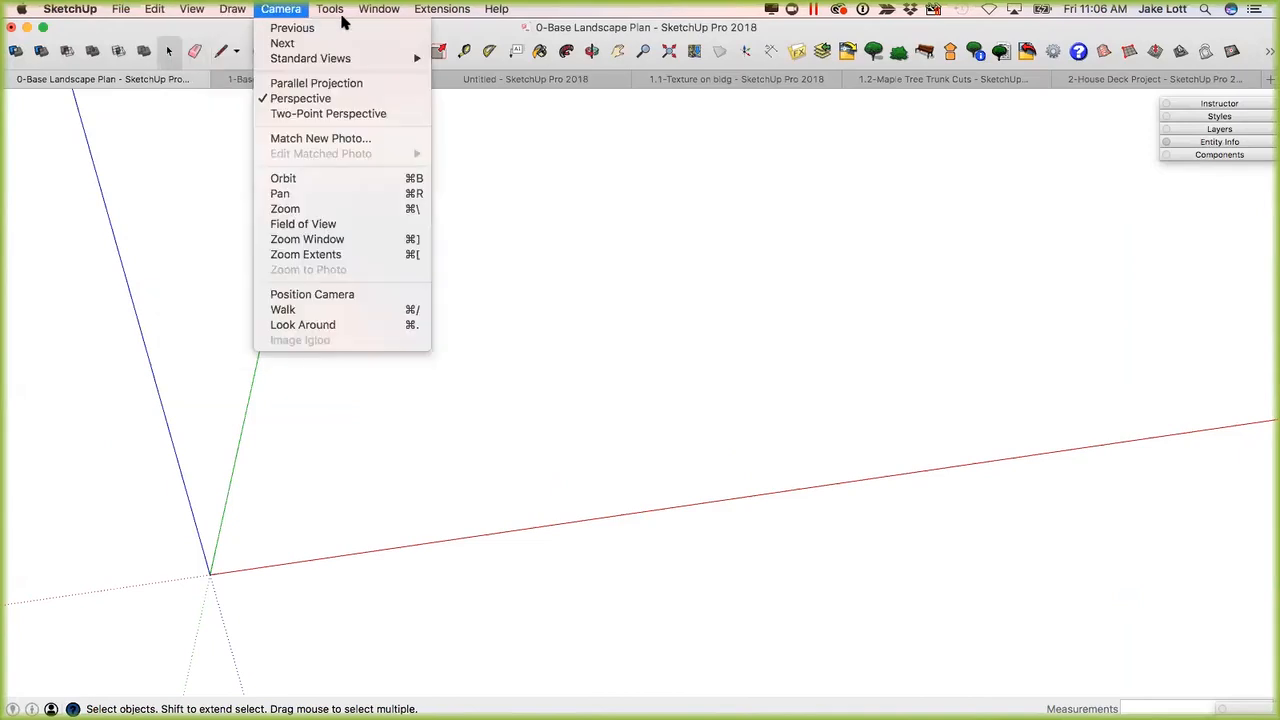
mouse_move(427, 12)
mouse_move(376, 12)
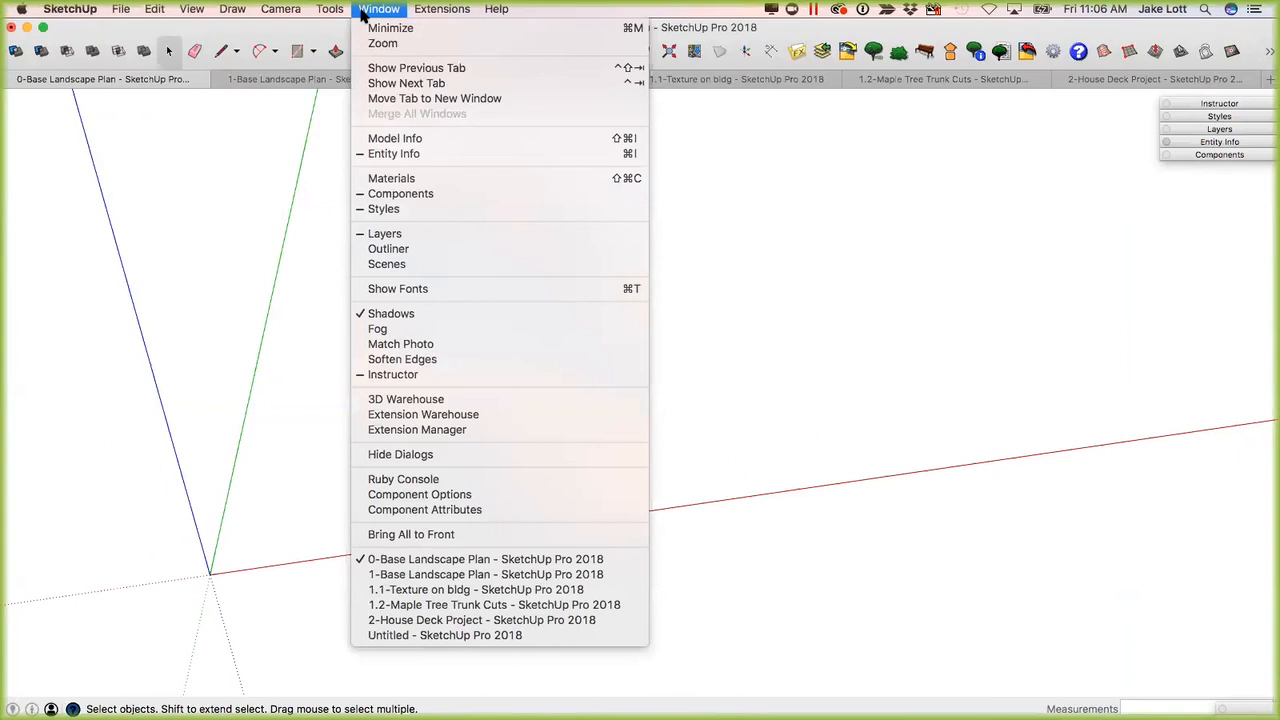
mouse_move(121, 14)
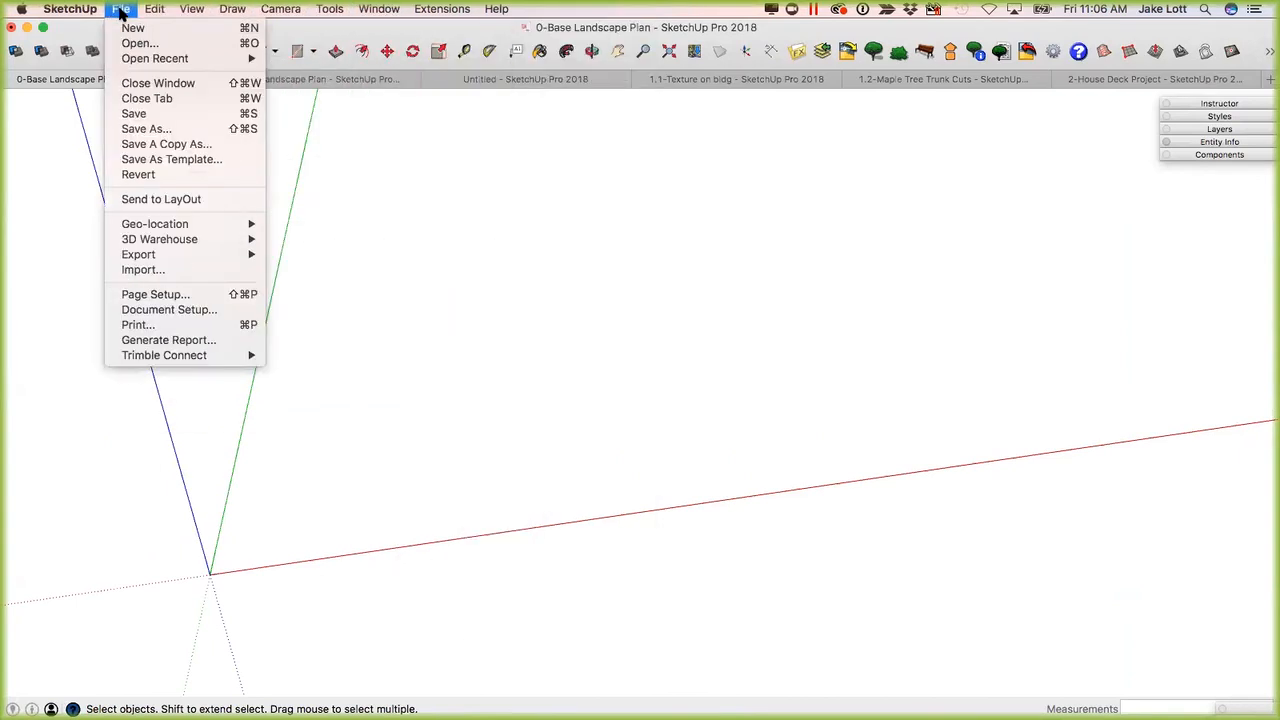
Review the Shortcuts and Files sections of the application preferences, then close the preferences.
mouse_move(70, 9)
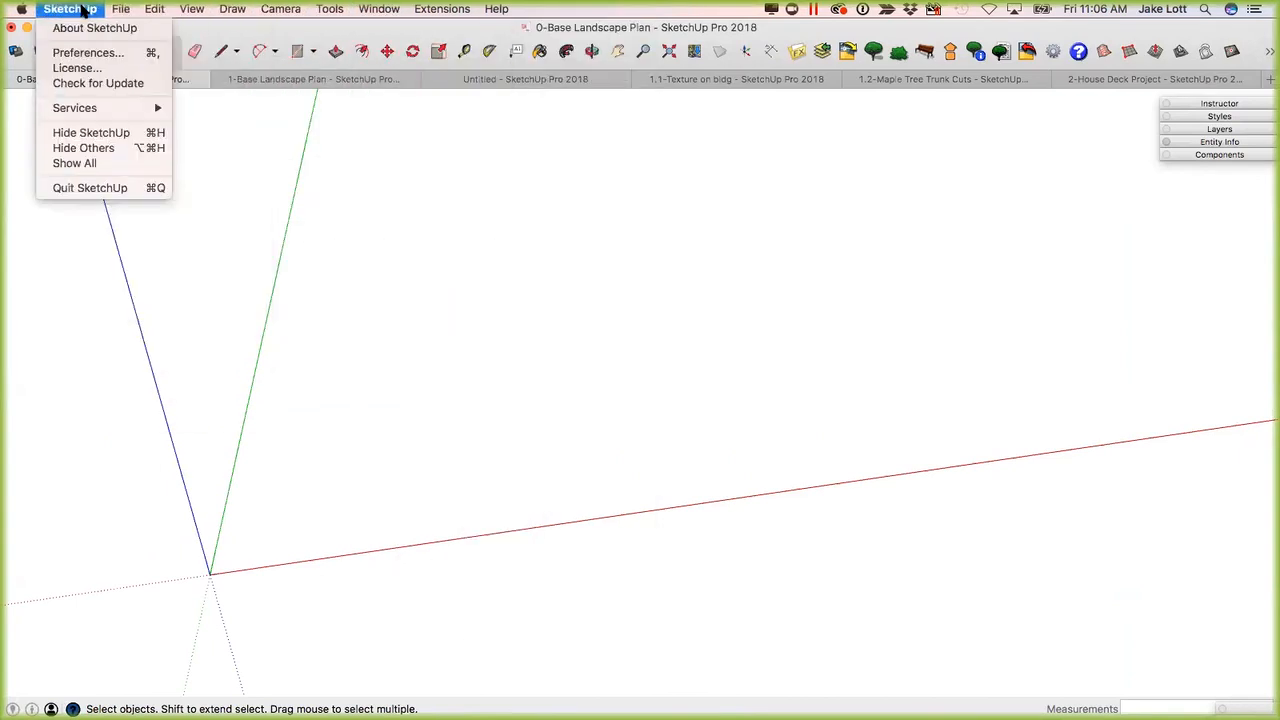
left_click(78, 55)
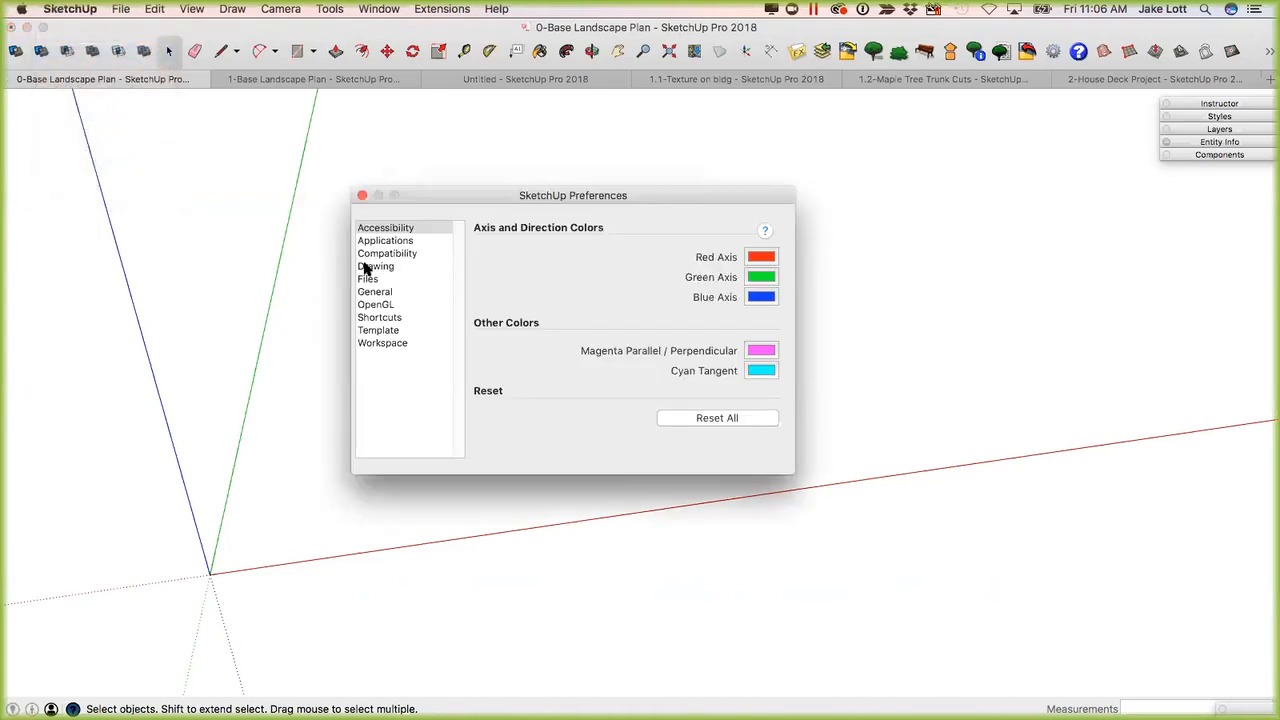
left_click(377, 318)
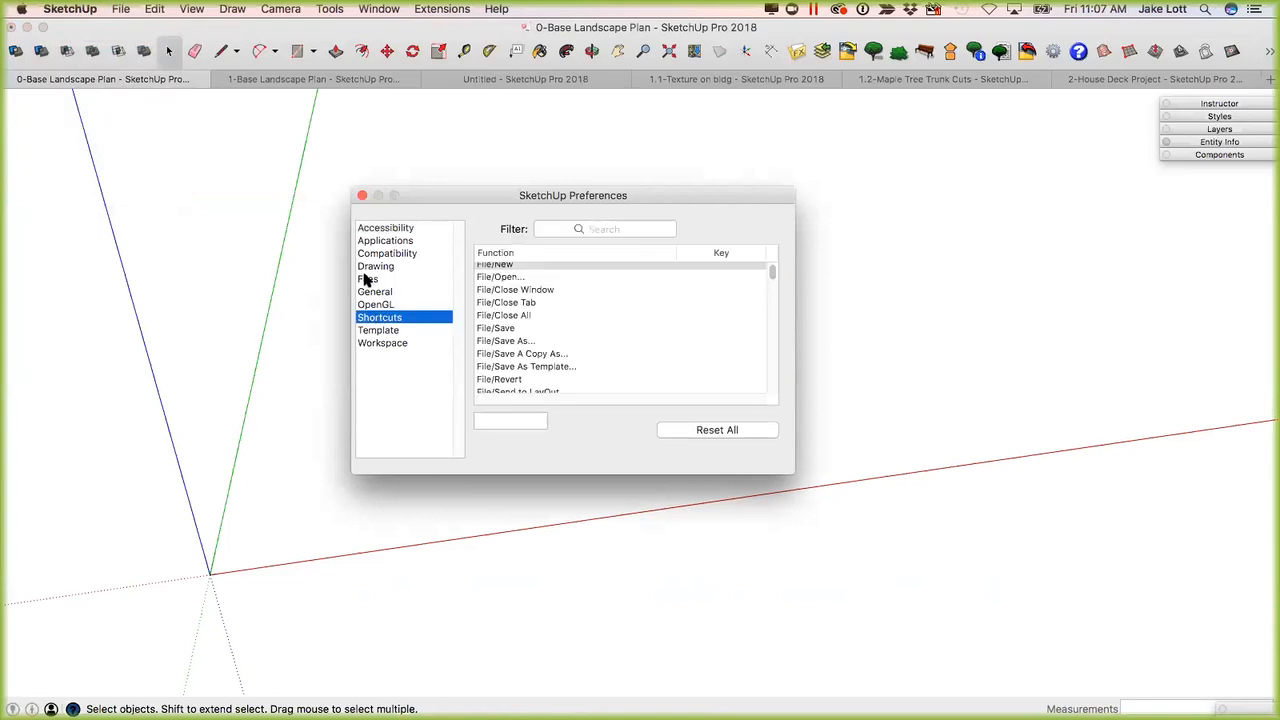
left_click(367, 280)
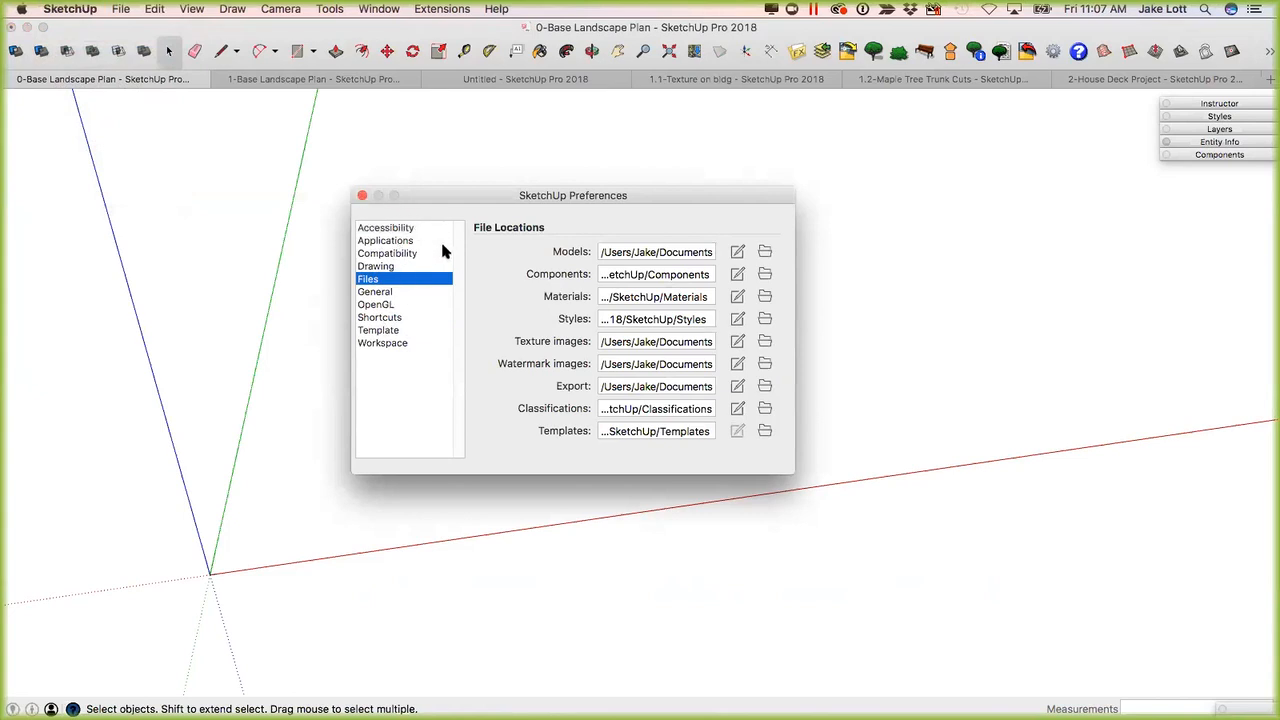
left_click(362, 196)
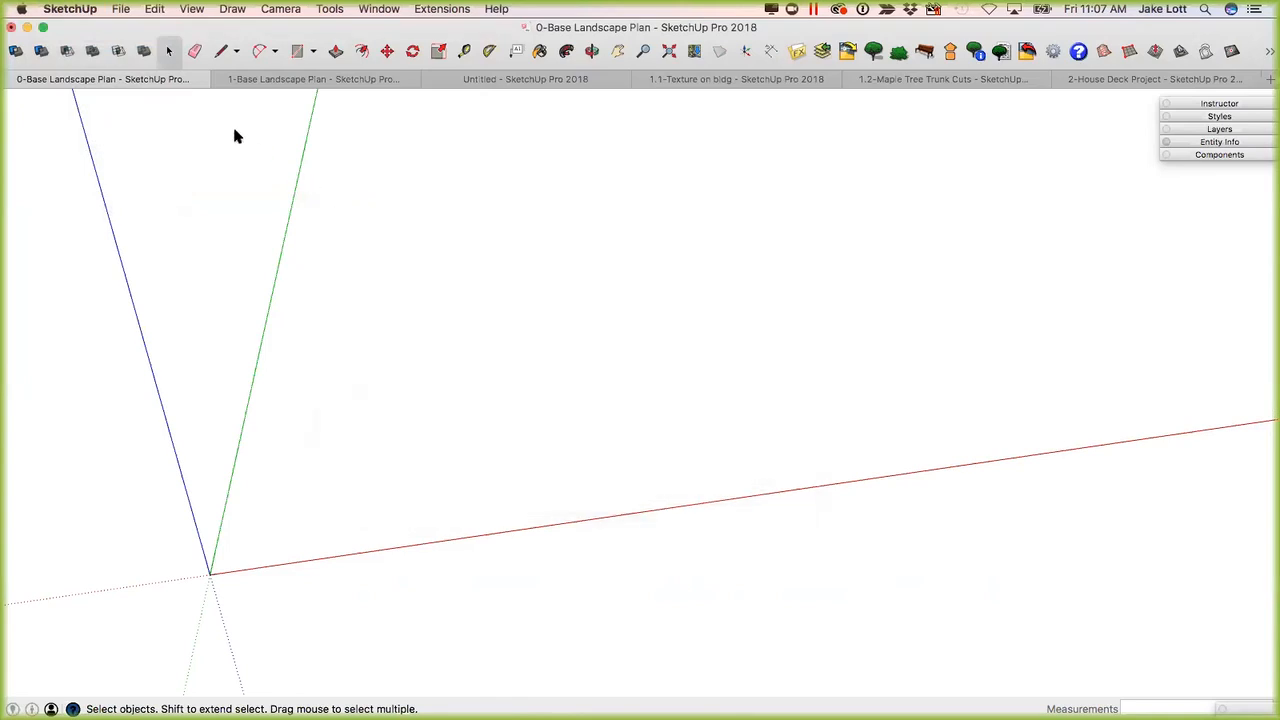
Import the AutoCAD file BASE.dwg from the nested Base folder into the model and dismiss the import results.
middle_click_drag(349, 314, 448, 384)
middle_click_drag(351, 354, 332, 384)
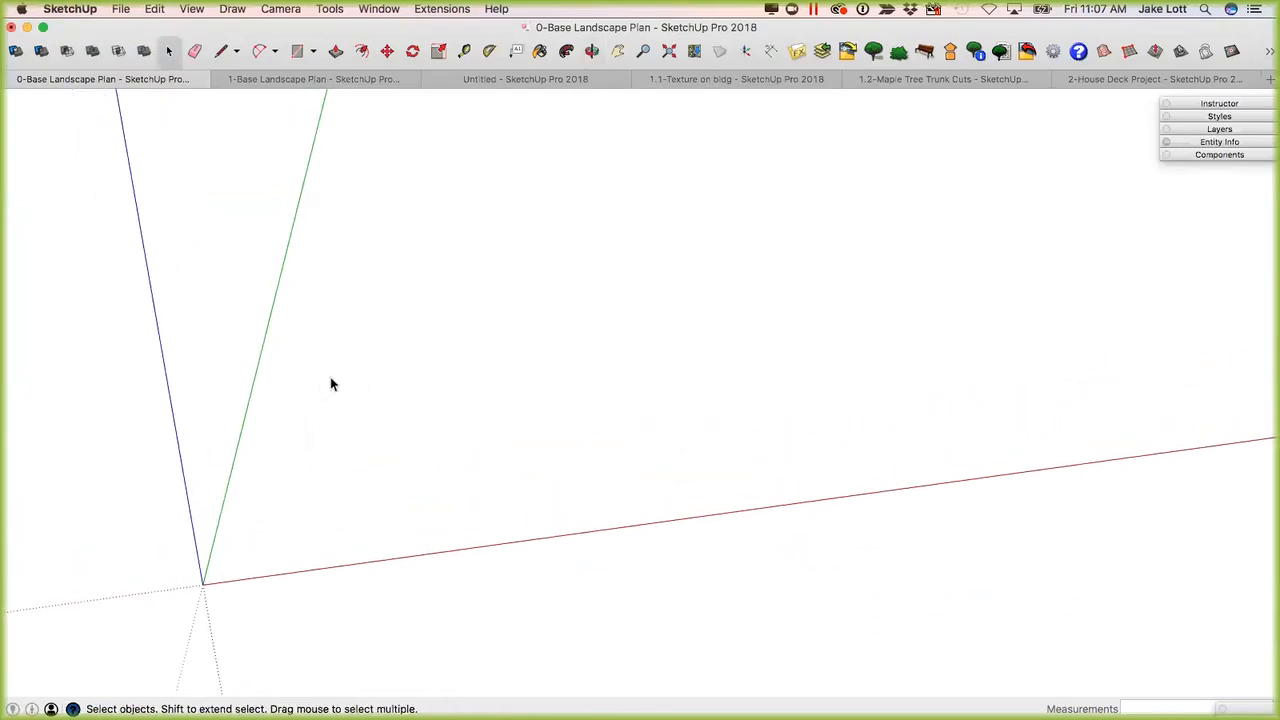
left_click(122, 9)
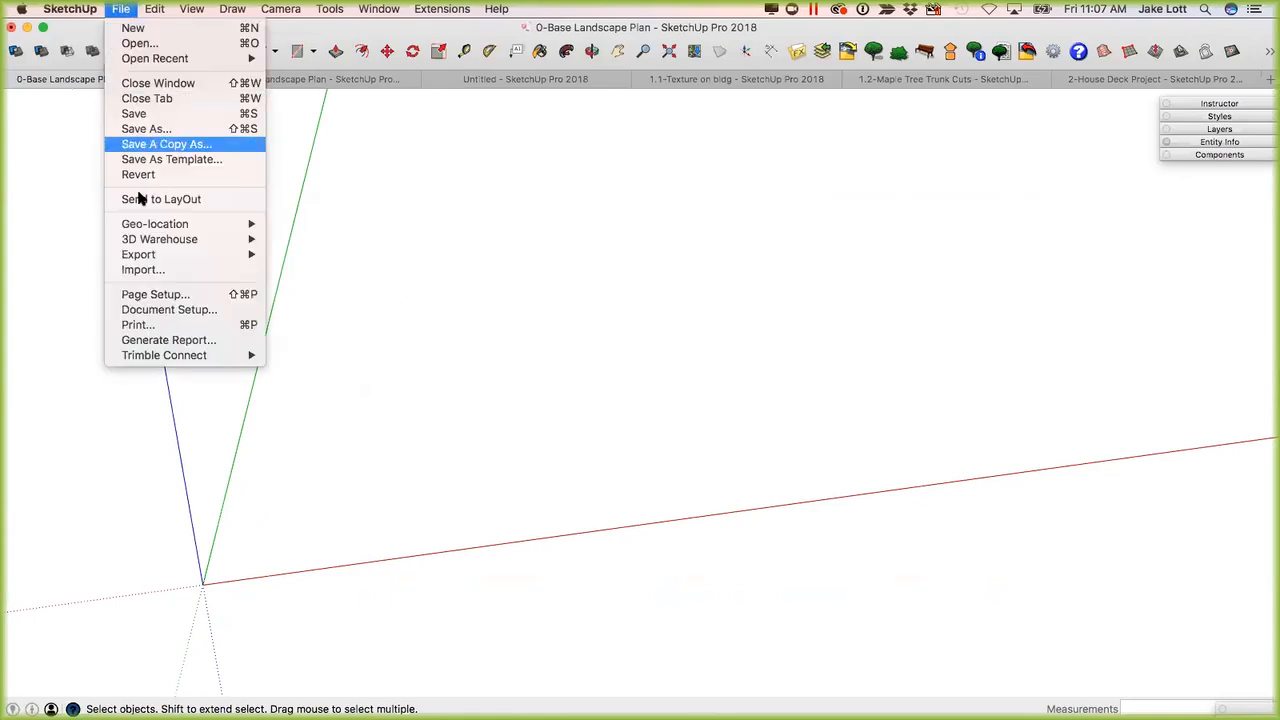
left_click(153, 271)
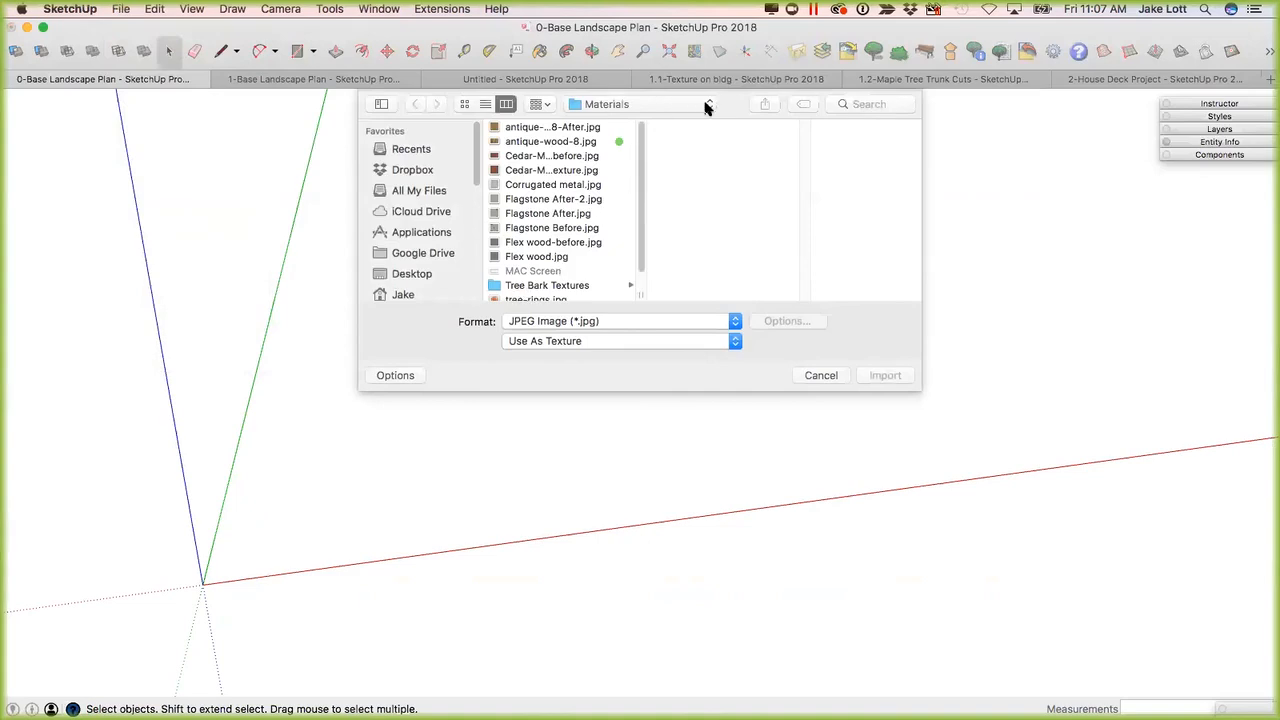
left_click(706, 106)
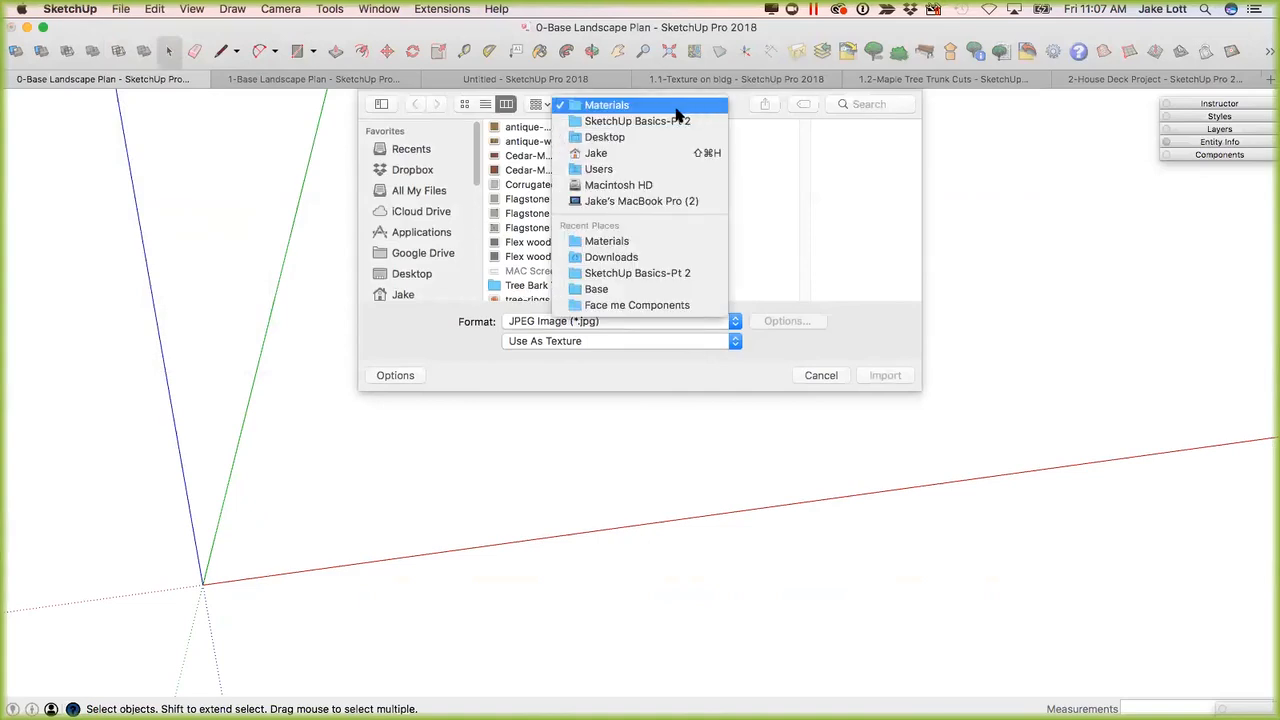
left_click(600, 289)
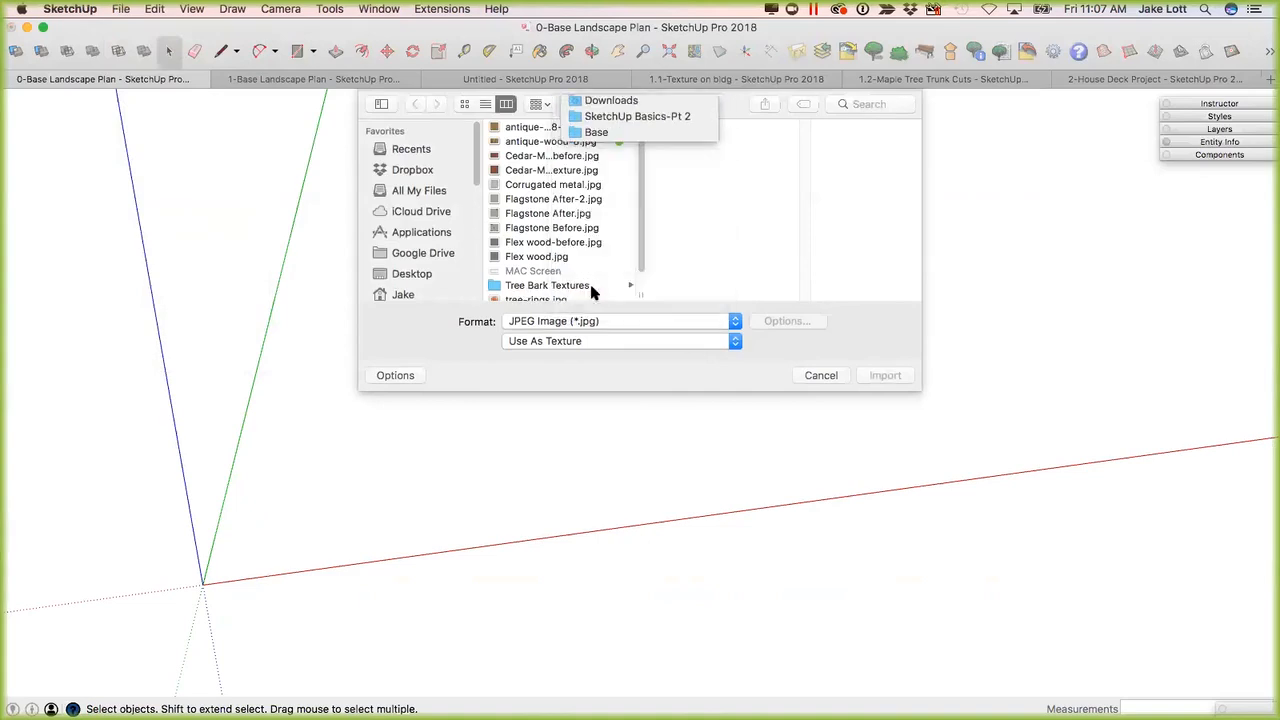
left_click(598, 321)
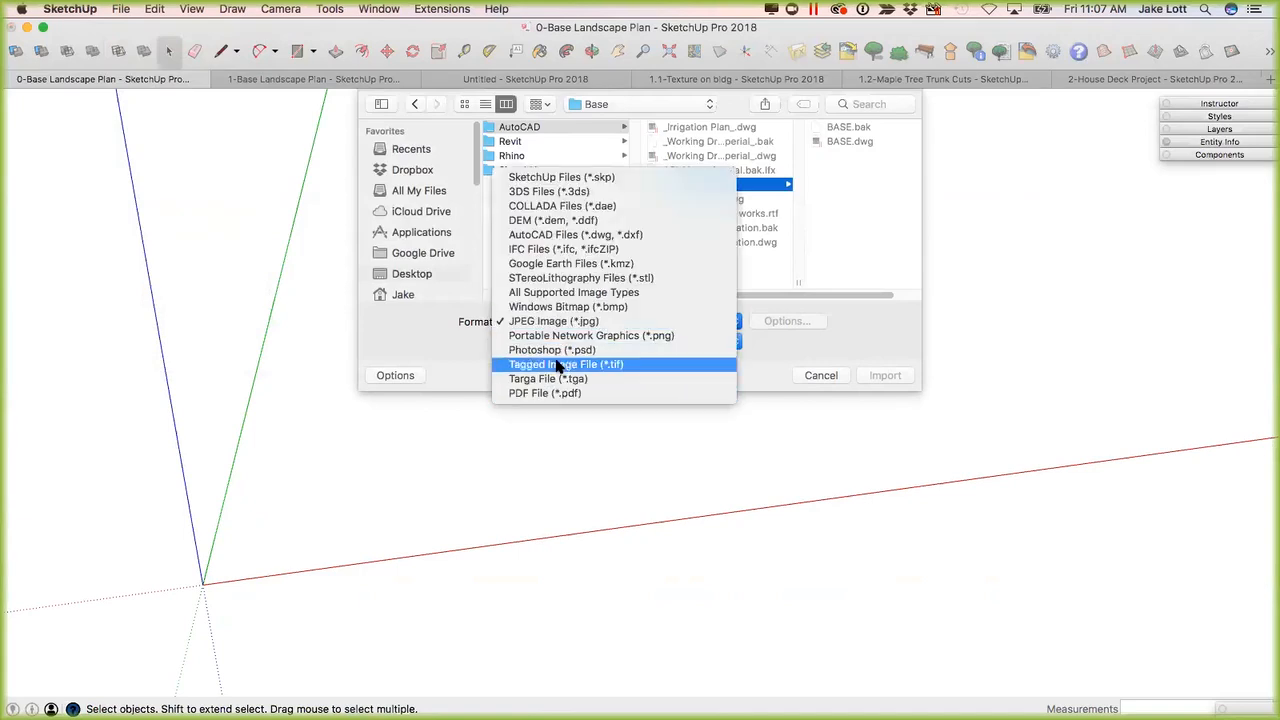
left_click(553, 236)
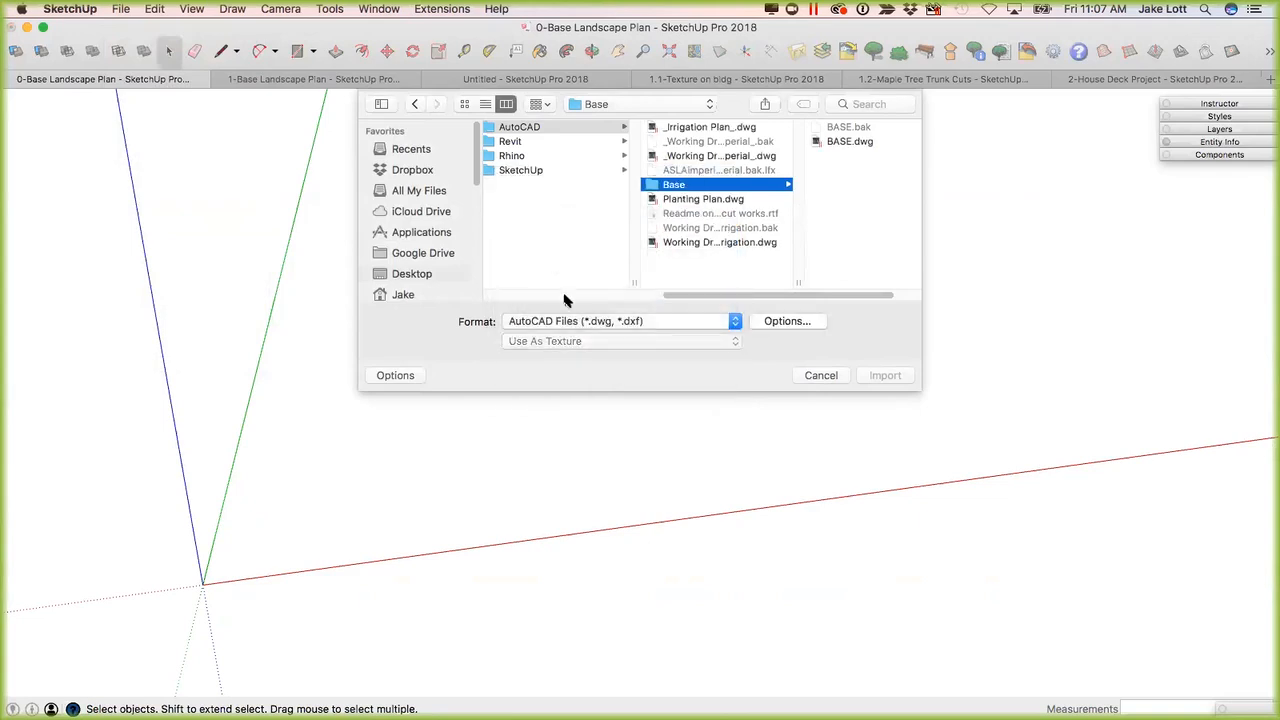
left_click(838, 142)
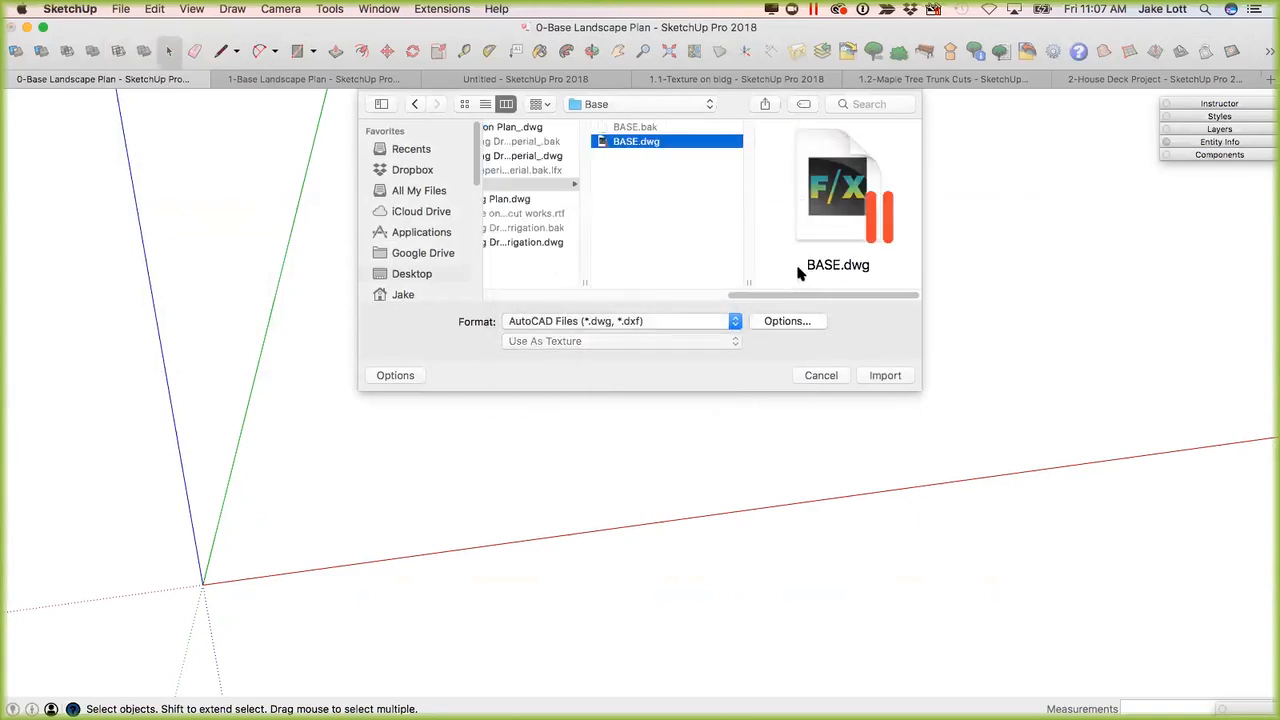
left_click(885, 376)
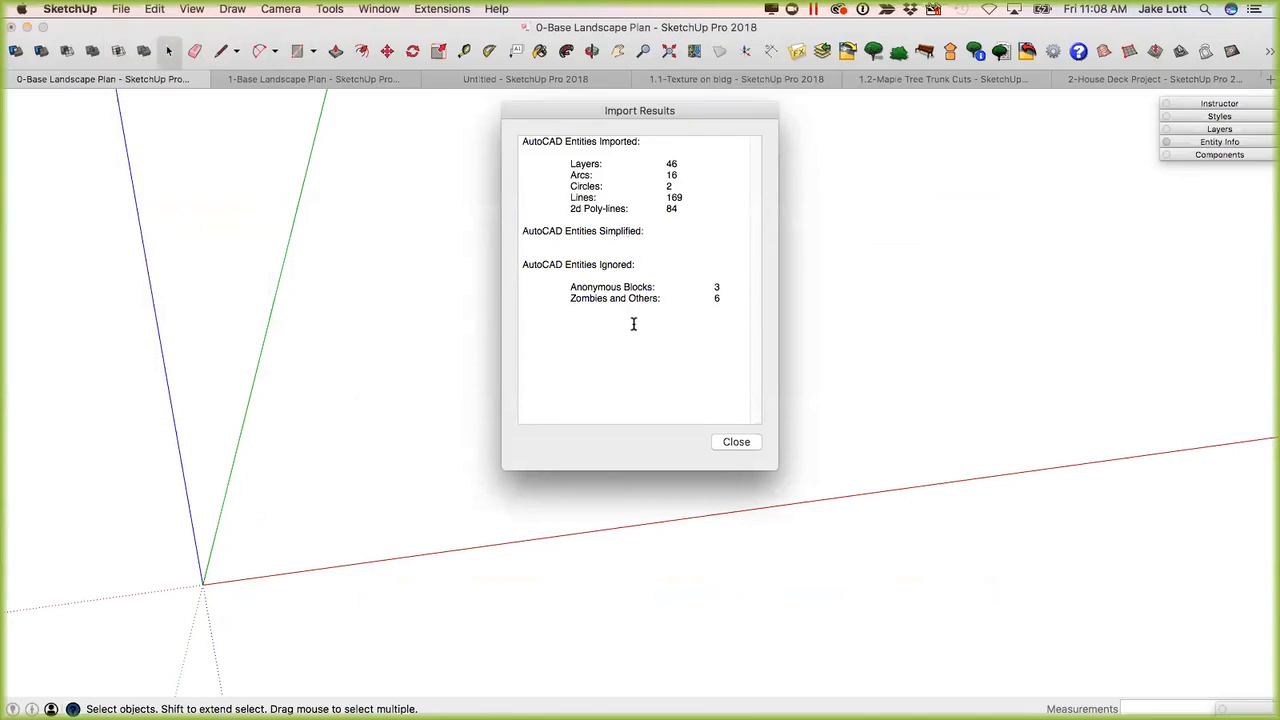
left_click(738, 443)
Examine the imported site plan from several angles, checking its position relative to the origin and the linework around the building and parking.
scroll(567, 274, "down", 5)
middle_click_drag(482, 238, 509, 286)
scroll(367, 209, "down", 3)
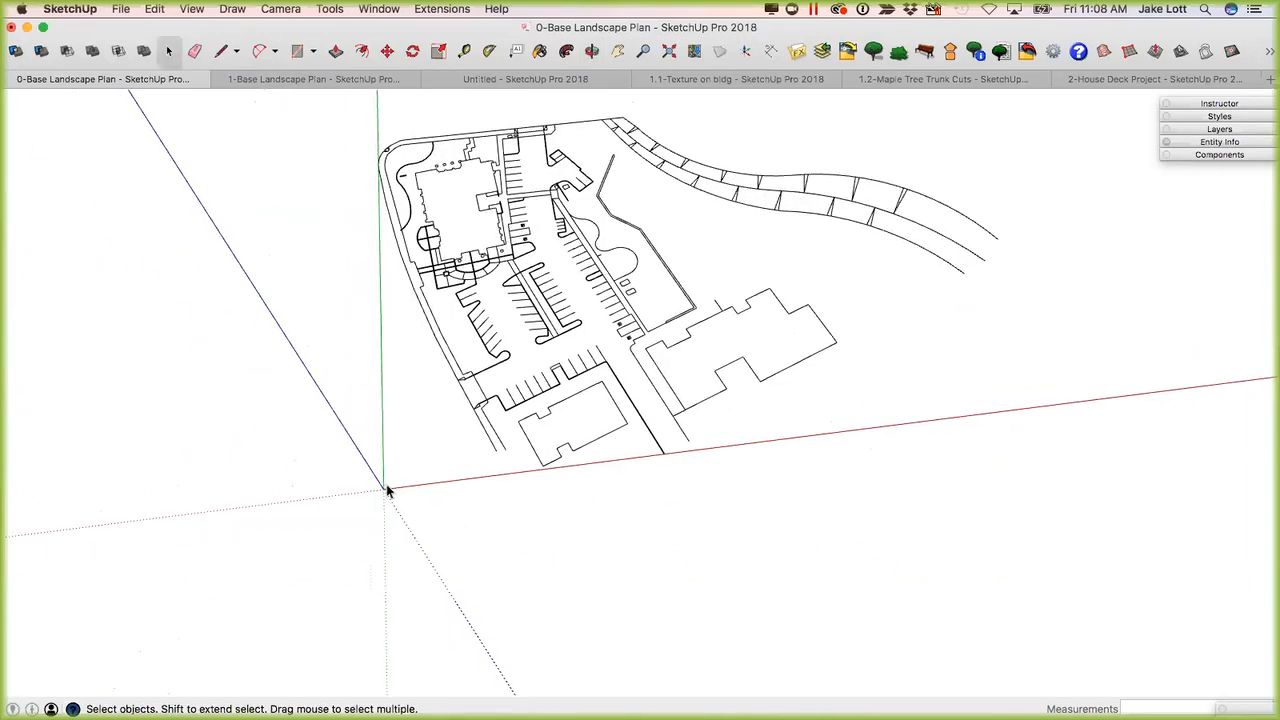
scroll(386, 488, "up", 3)
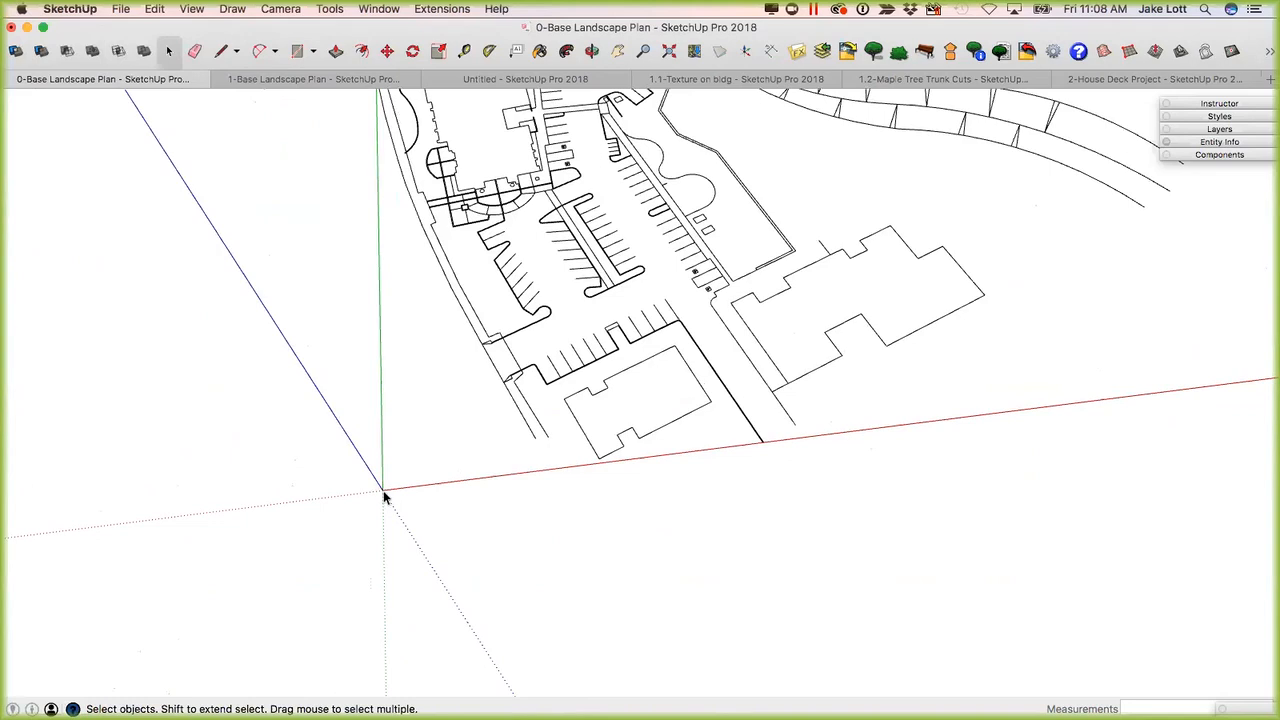
scroll(383, 488, "down", 4)
middle_click_drag(407, 481, 398, 340)
scroll(398, 340, "up", 5)
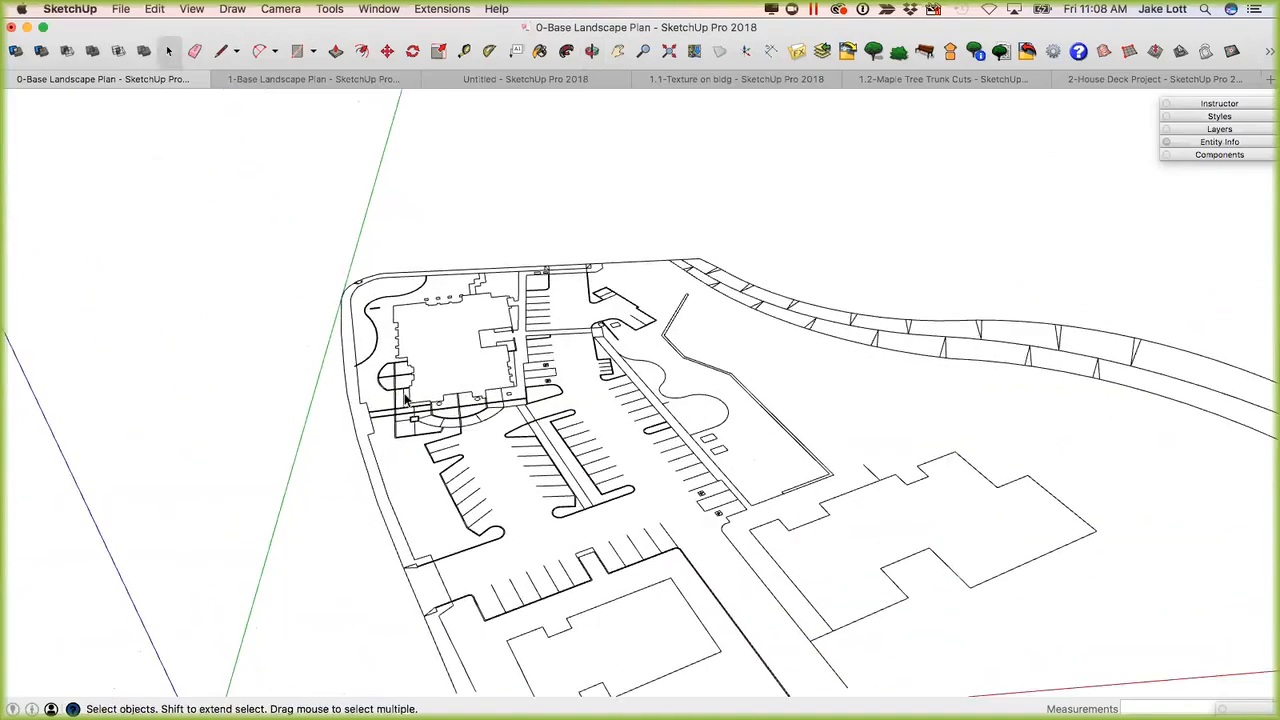
middle_click_drag(332, 393, 596, 416)
scroll(585, 408, "up", 5)
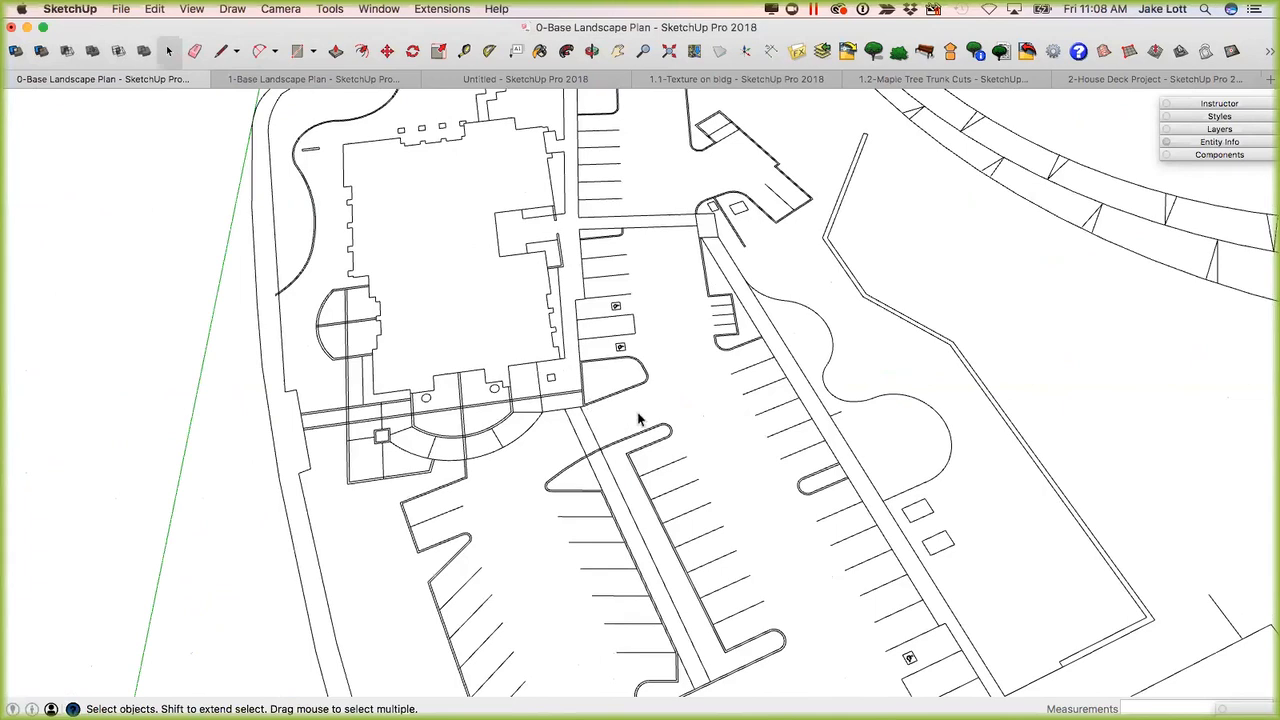
scroll(580, 400, "up", 3)
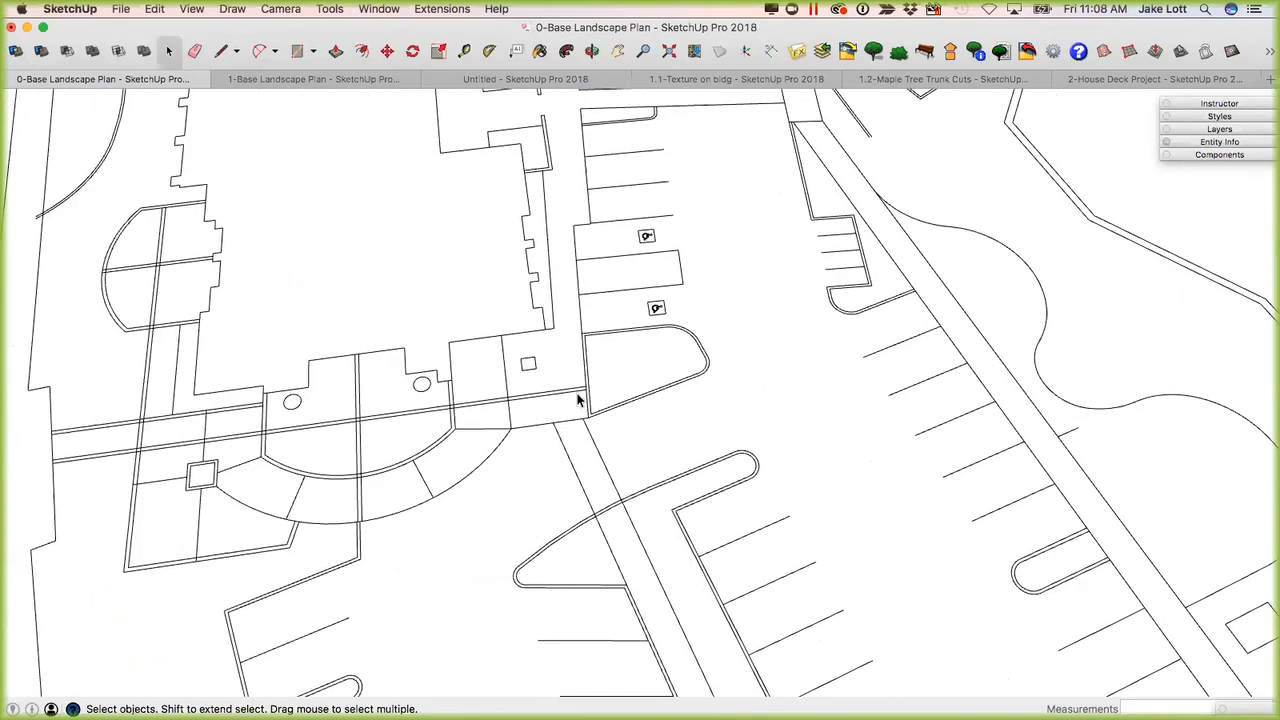
scroll(590, 400, "down", 10)
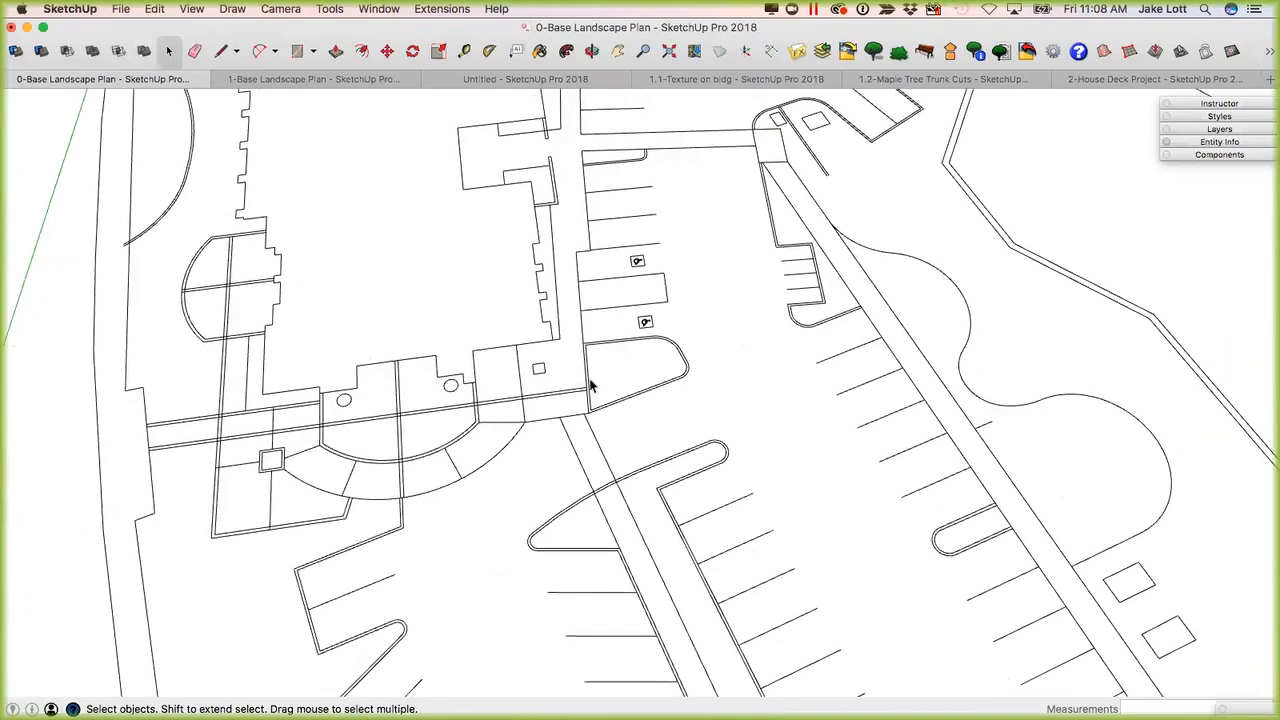
scroll(487, 327, "down", 2)
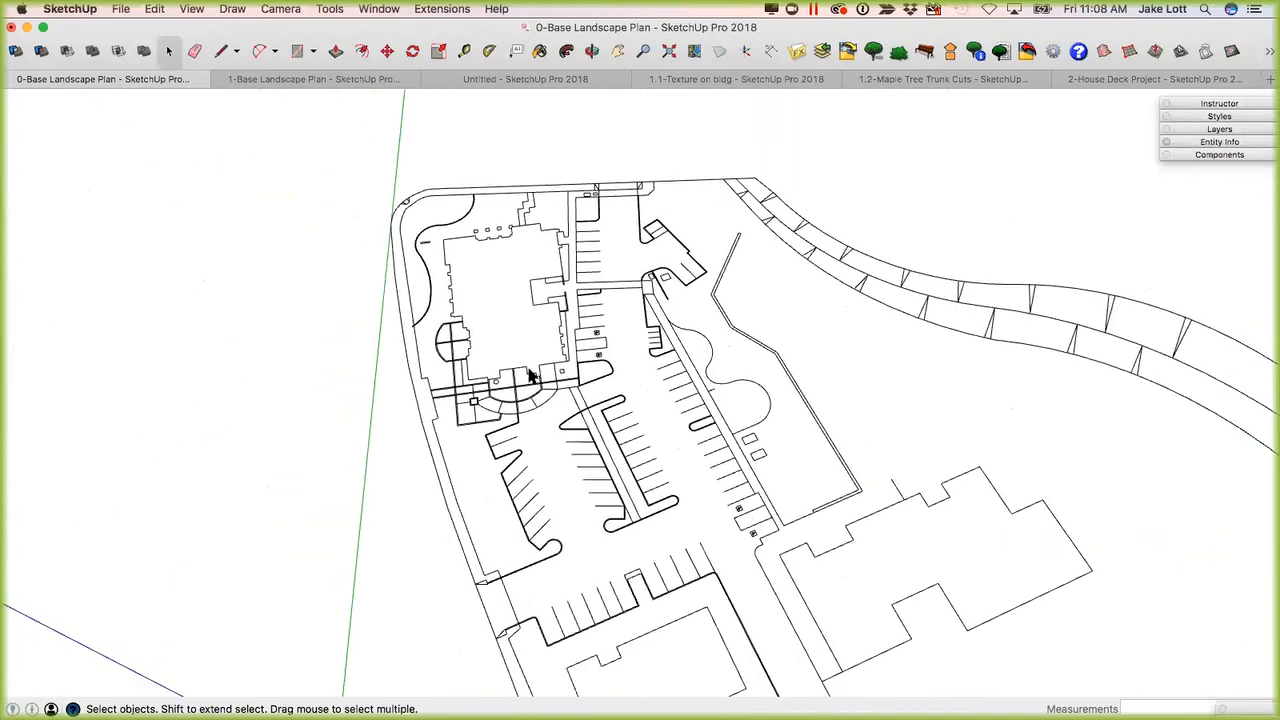
Review the edge style display options available for the model.
left_click(192, 10)
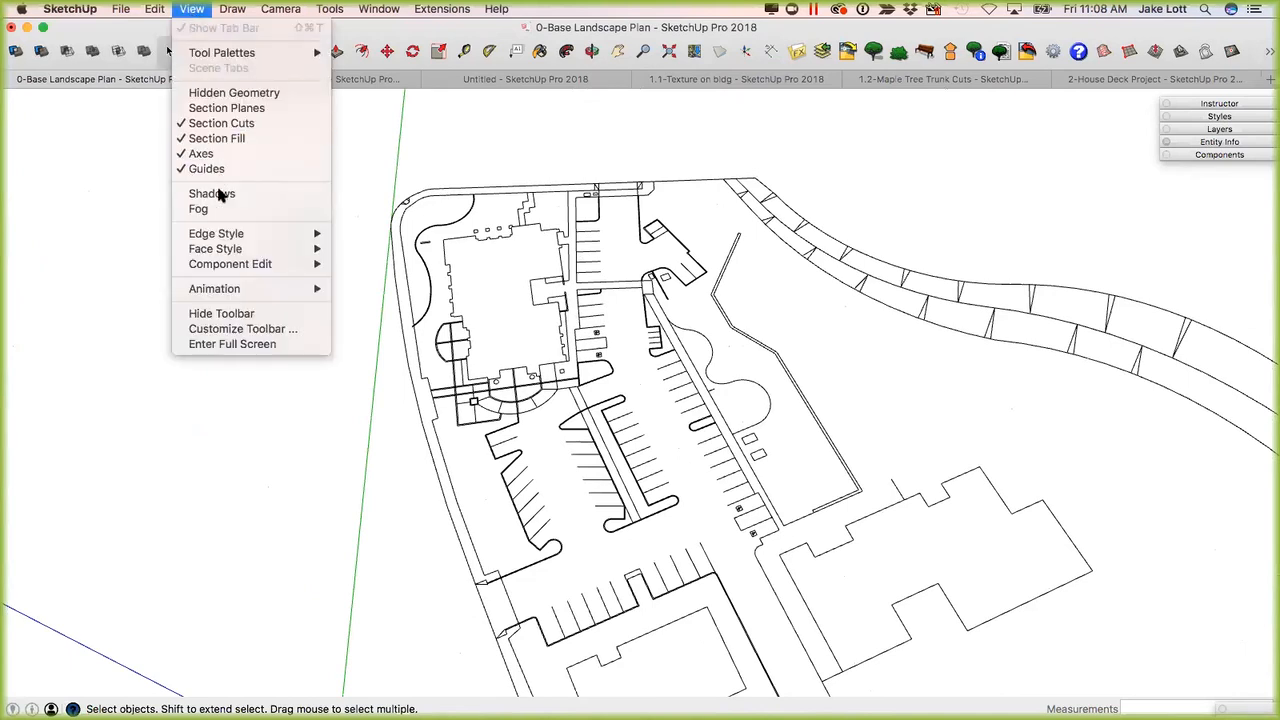
mouse_move(226, 235)
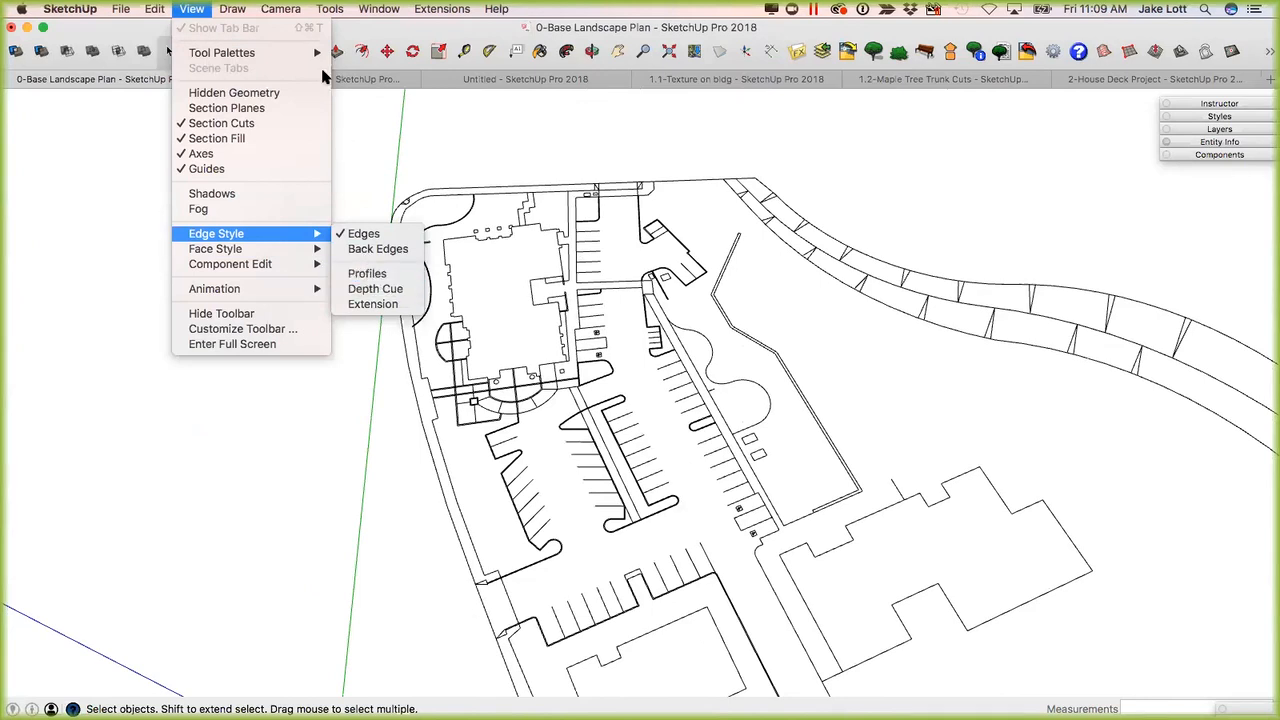
left_click(460, 12)
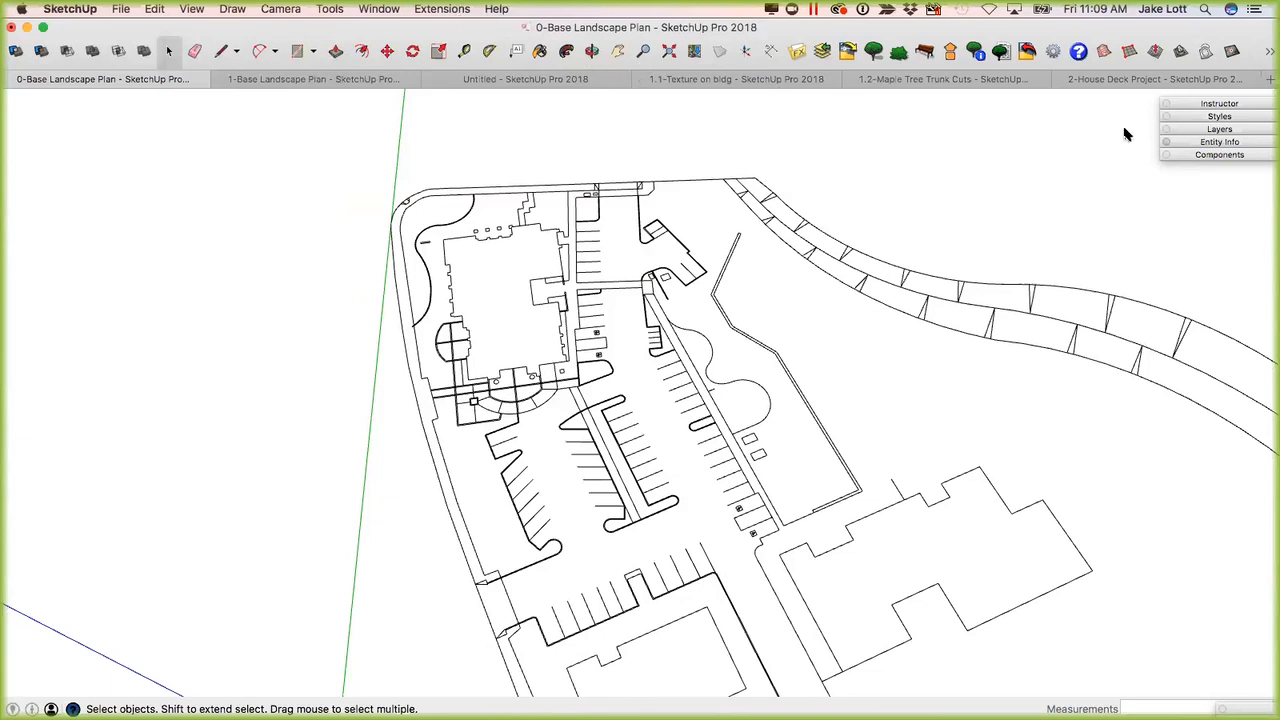
Expand the Styles settings to review the model's current style, and collapse them again.
left_click(1213, 117)
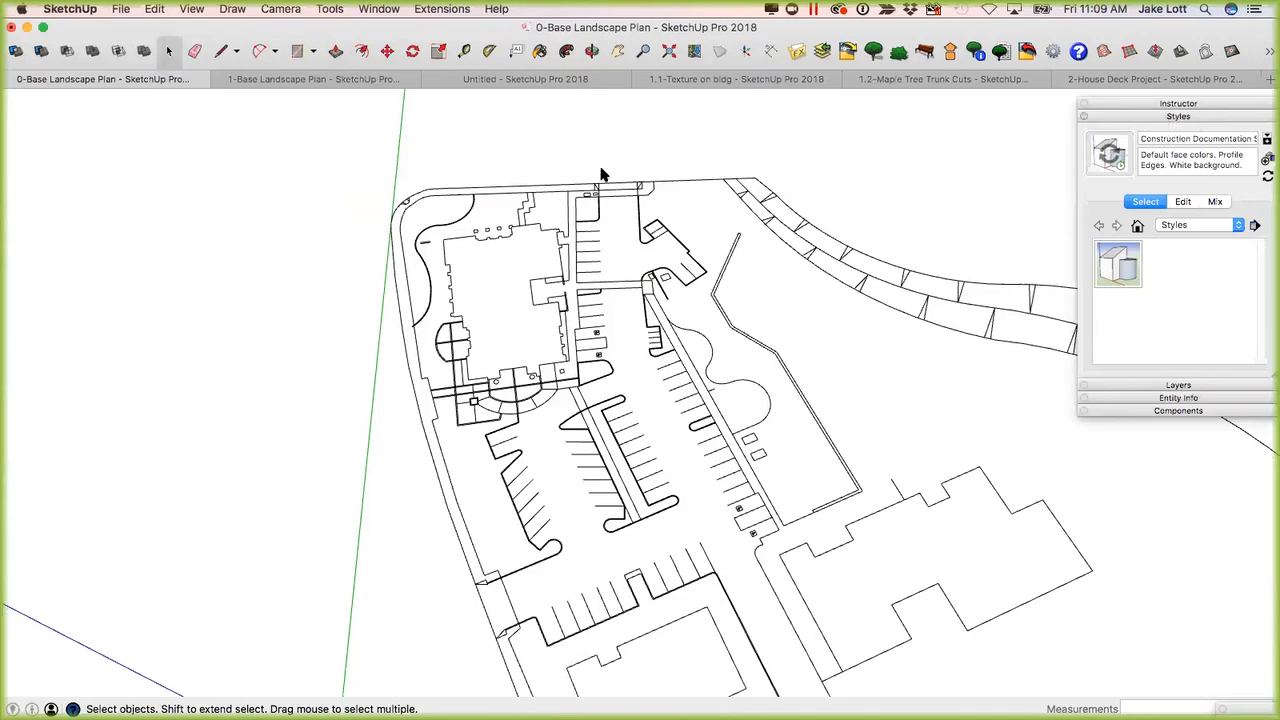
left_click(378, 9)
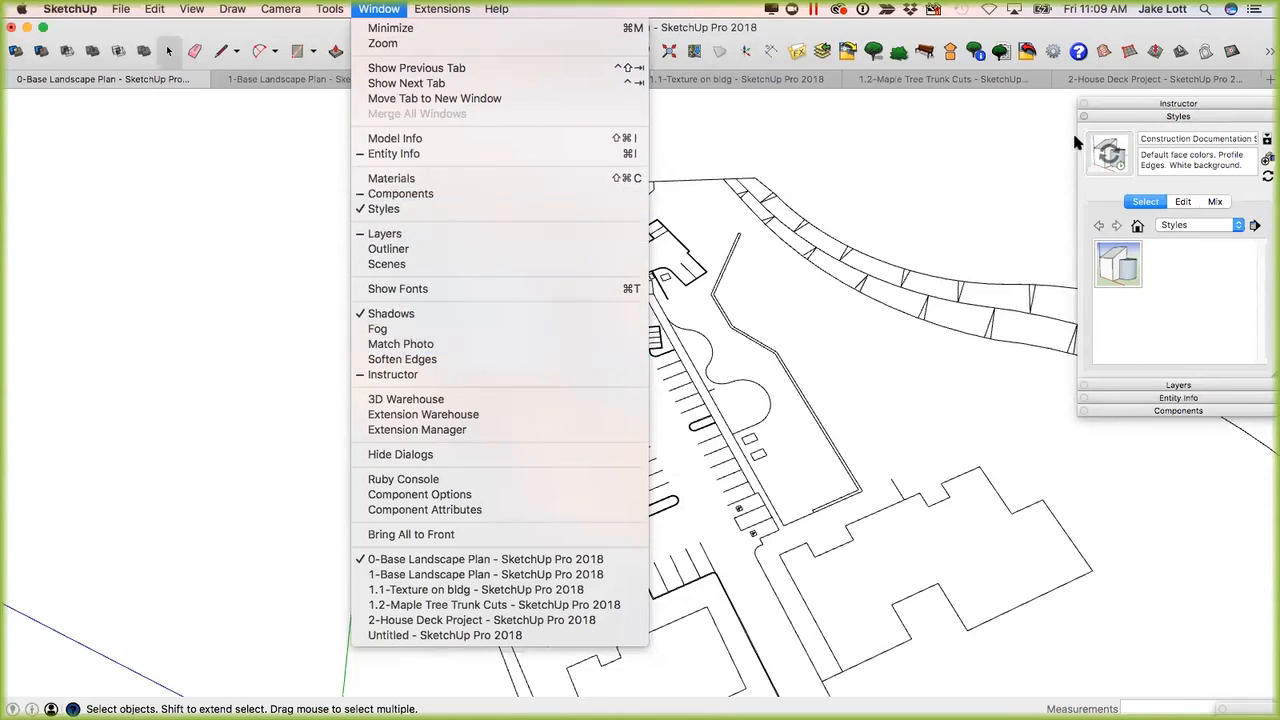
left_click(1168, 116)
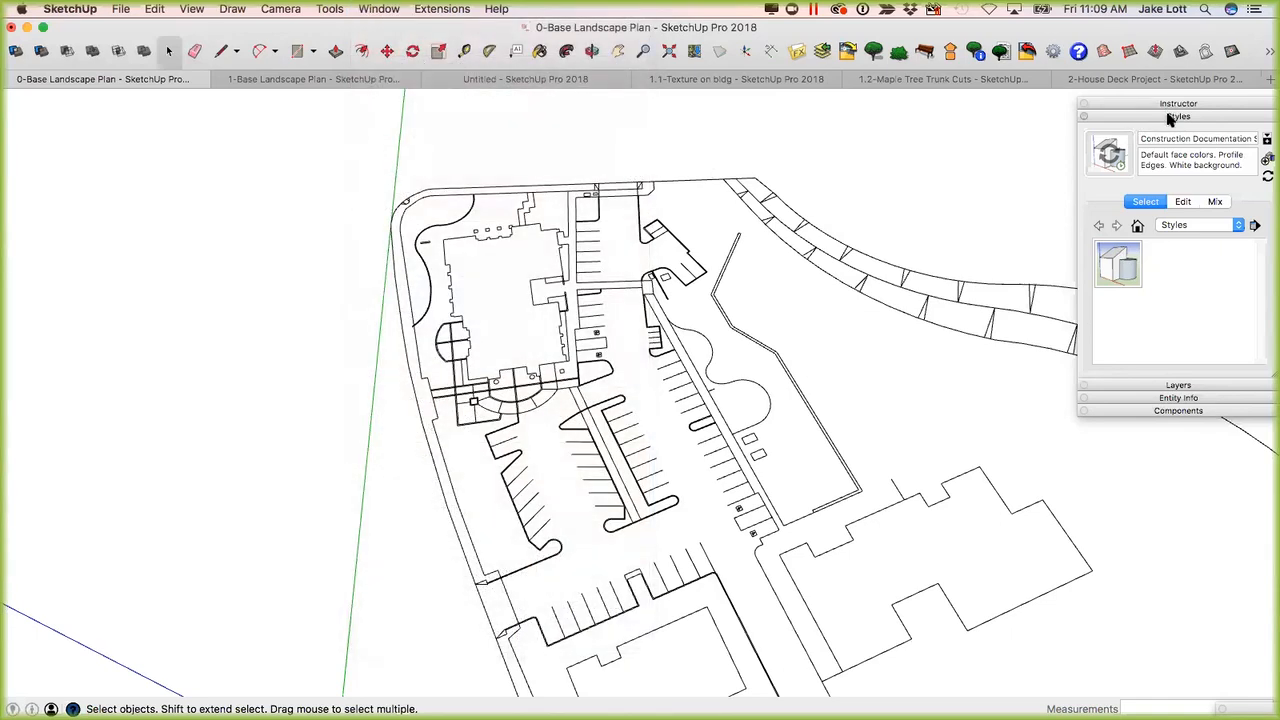
left_click(1174, 116)
Expand the Instructor, read its guidance for the Move and Line tools, and collapse it again.
left_click(1213, 104)
left_click_drag(1145, 104, 1045, 62)
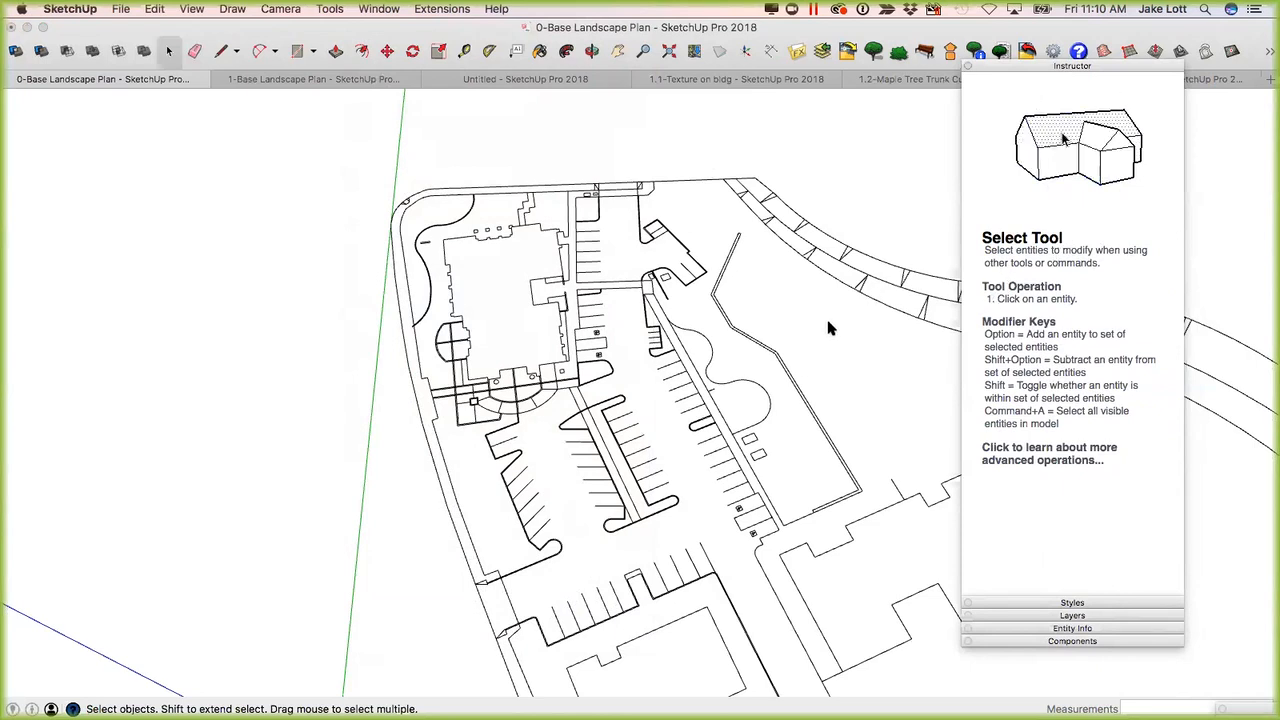
key("m")
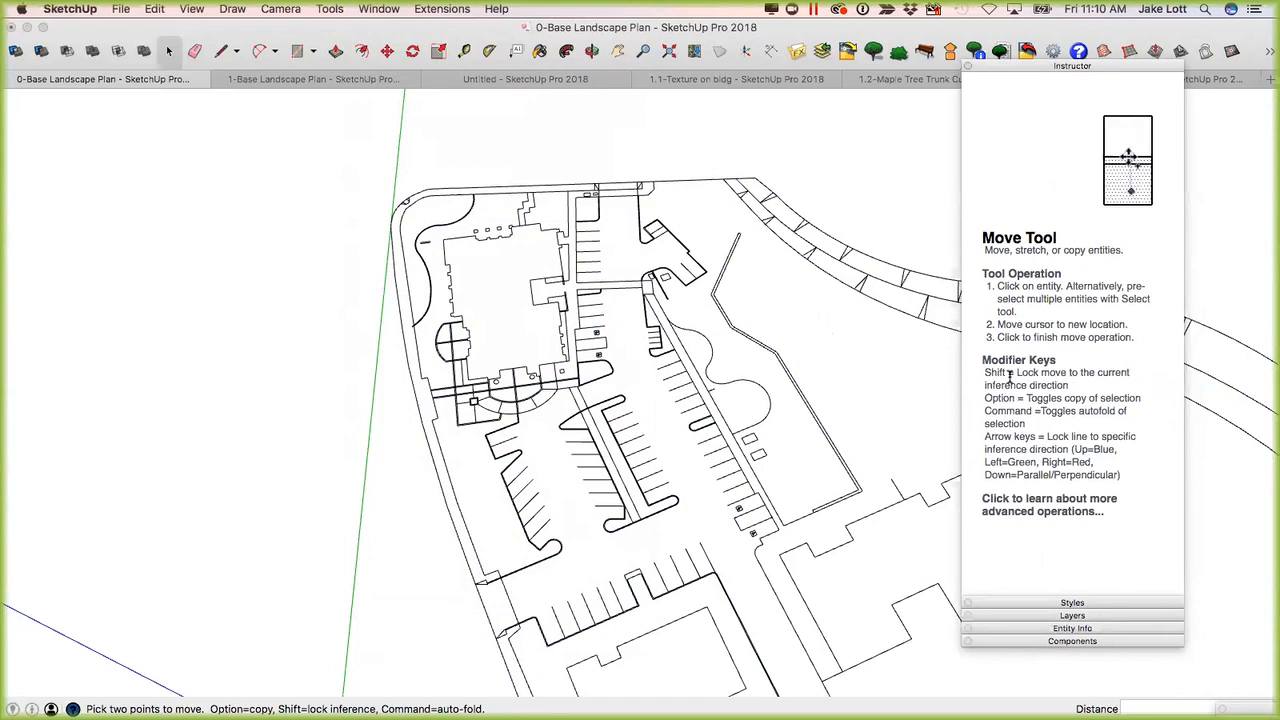
key("l")
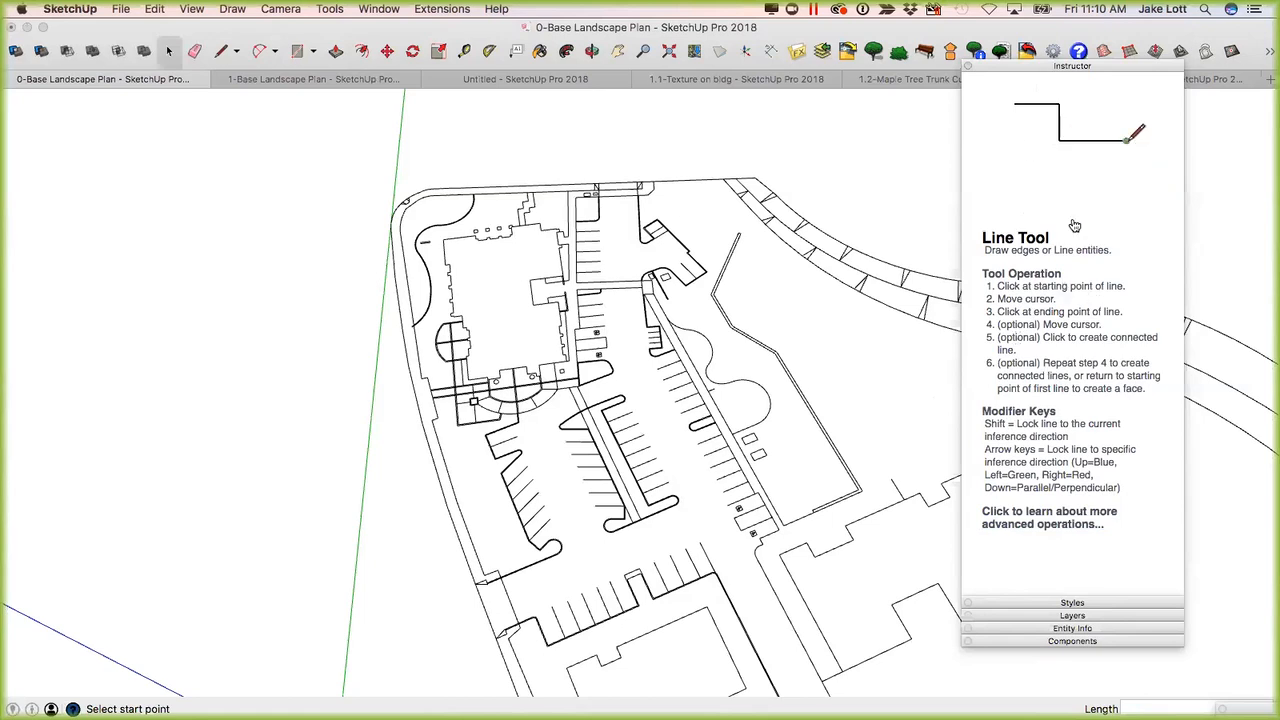
left_click(1053, 67)
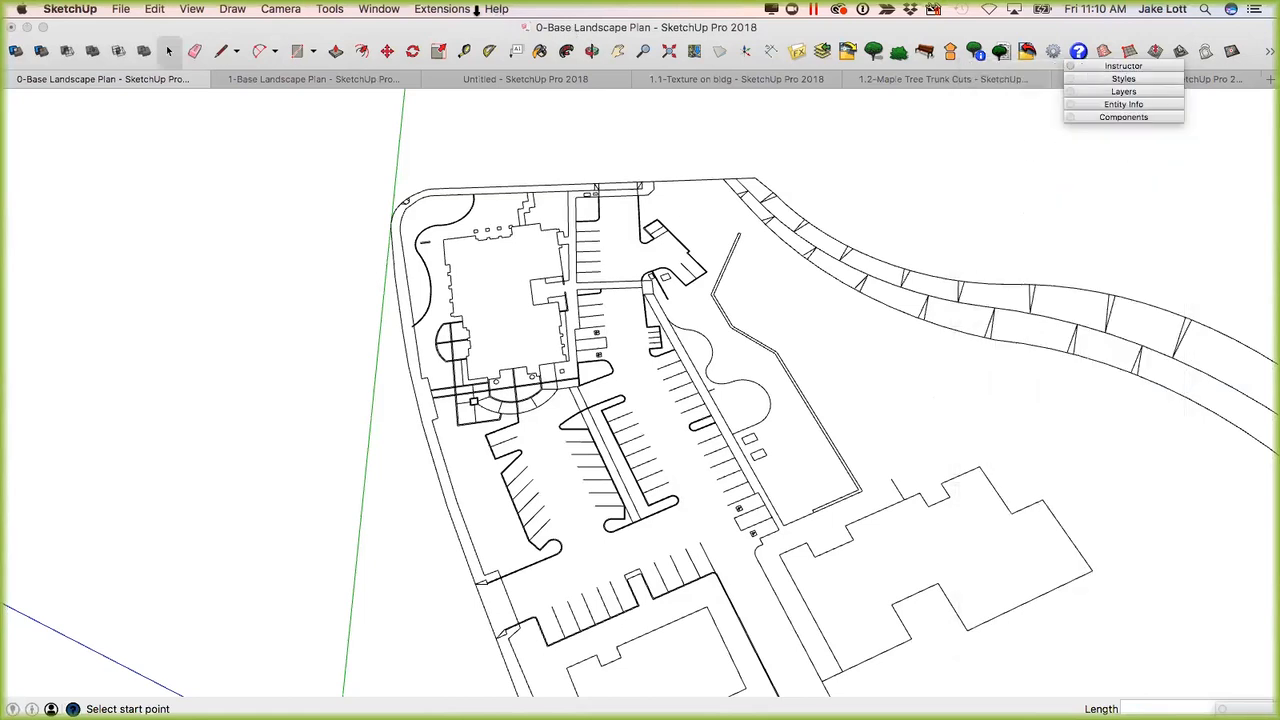
Open the Materials palette and position it below the stack of collapsed palettes.
left_click(379, 10)
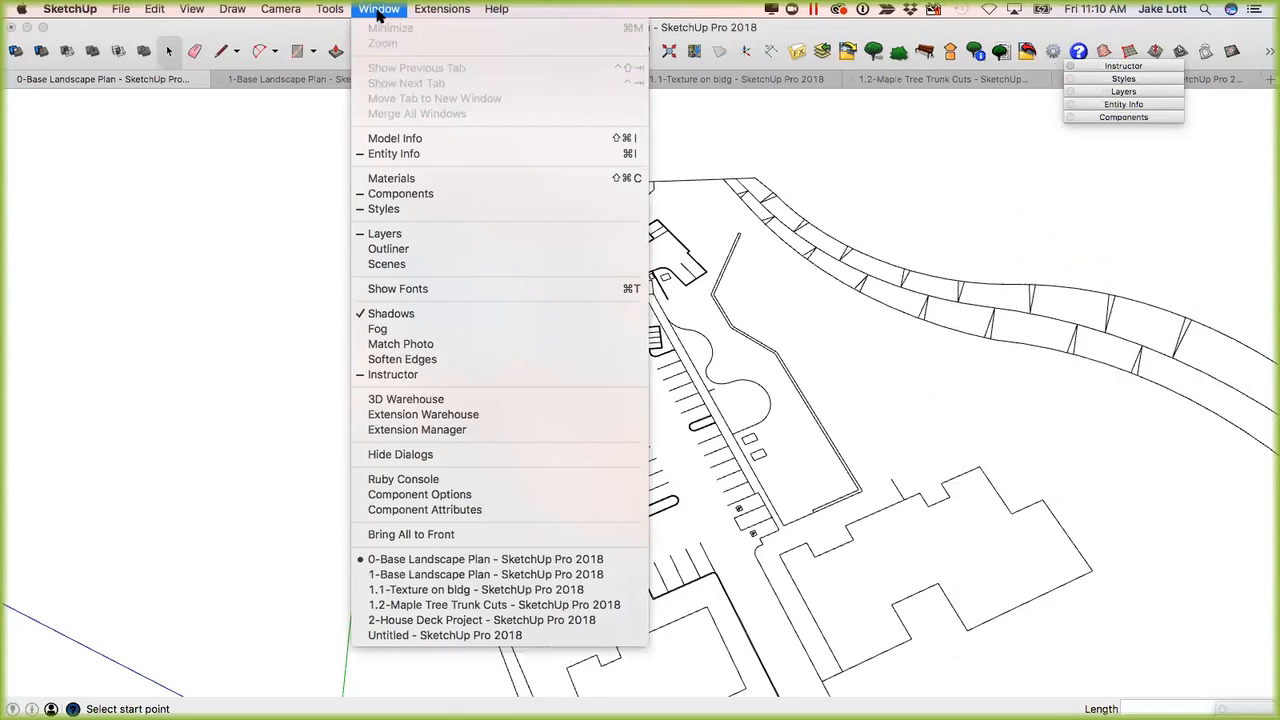
left_click(391, 181)
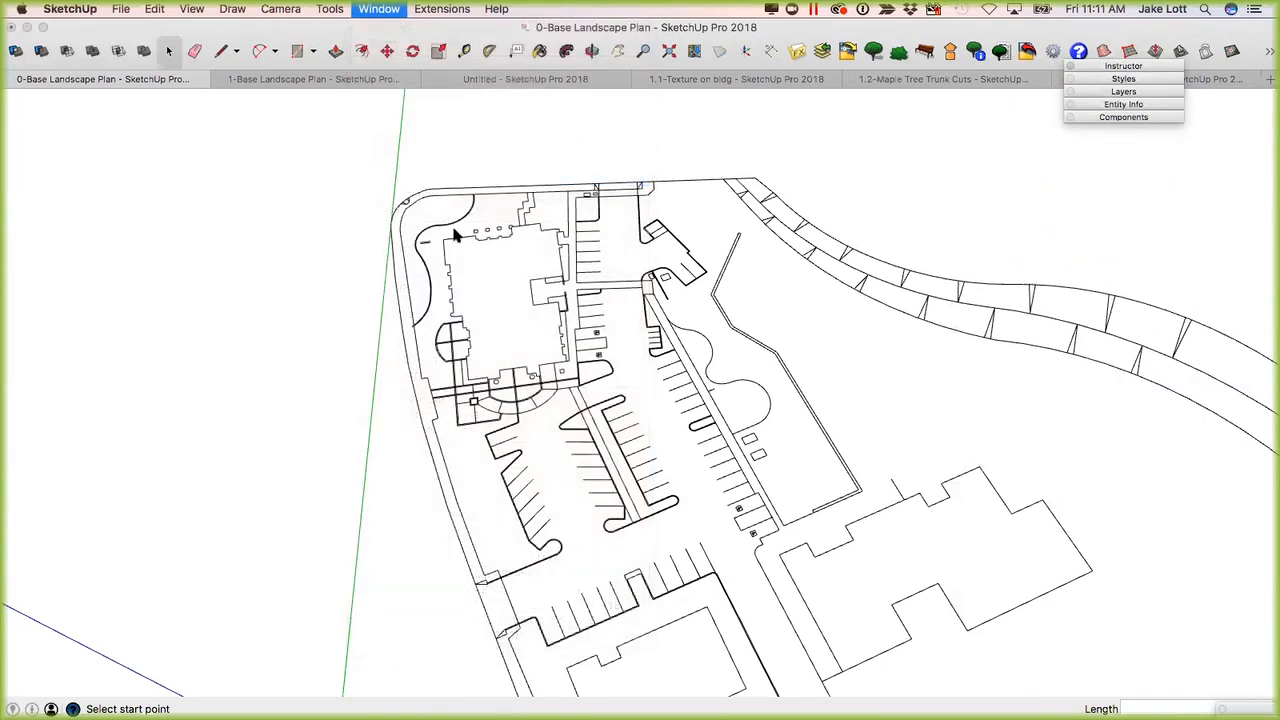
left_click_drag(1062, 357, 1096, 366)
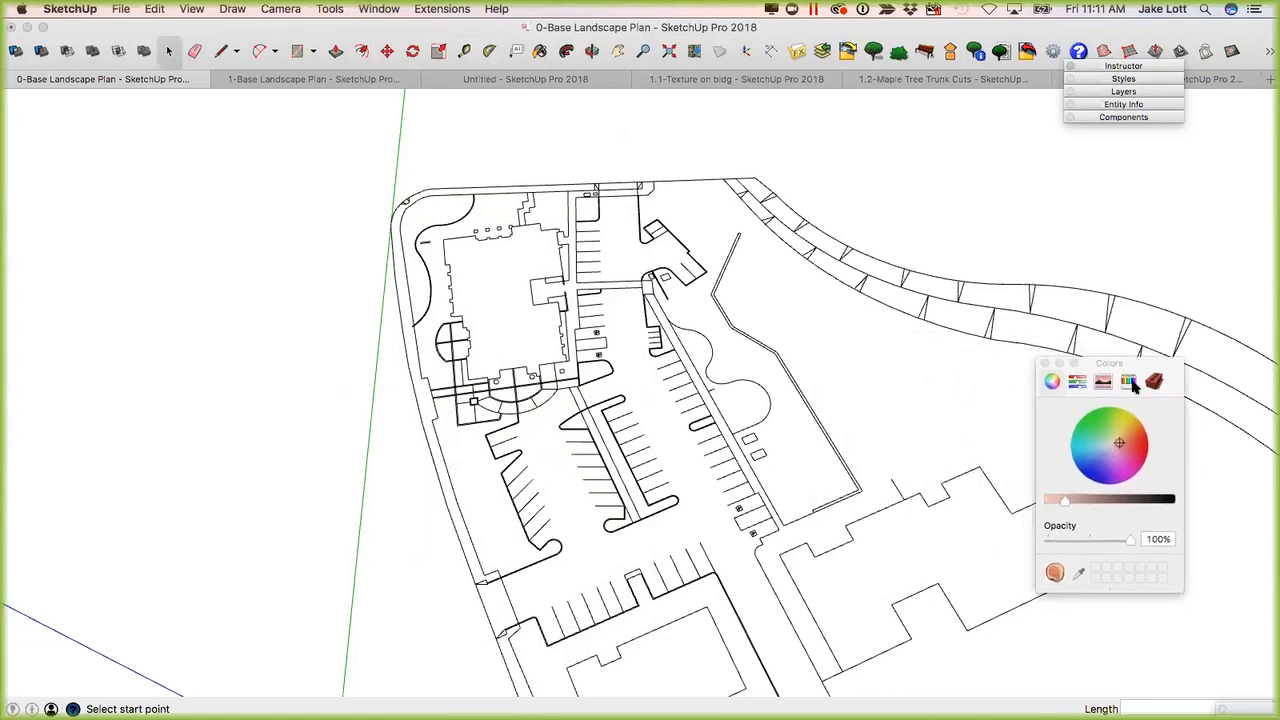
left_click_drag(1098, 368, 1097, 346)
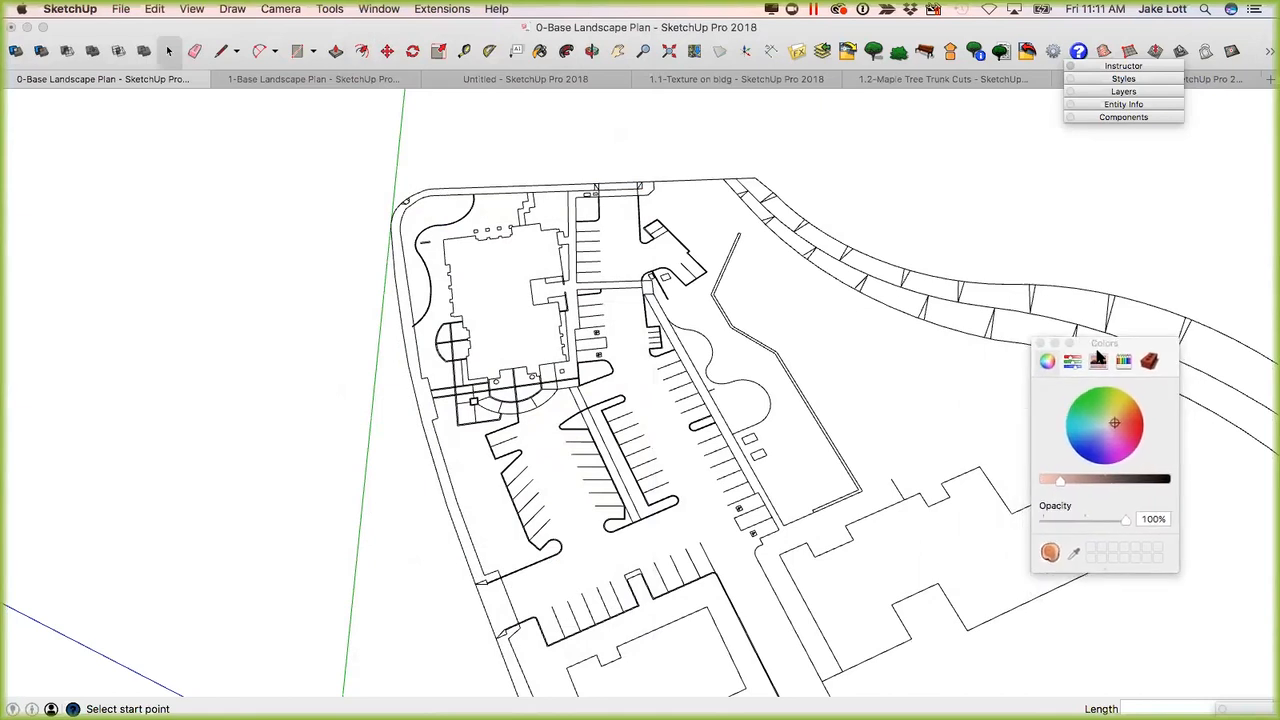
Expand Components and Entity Info, and select the imported BASE.dwg#1 component to review its properties.
left_click(1122, 117)
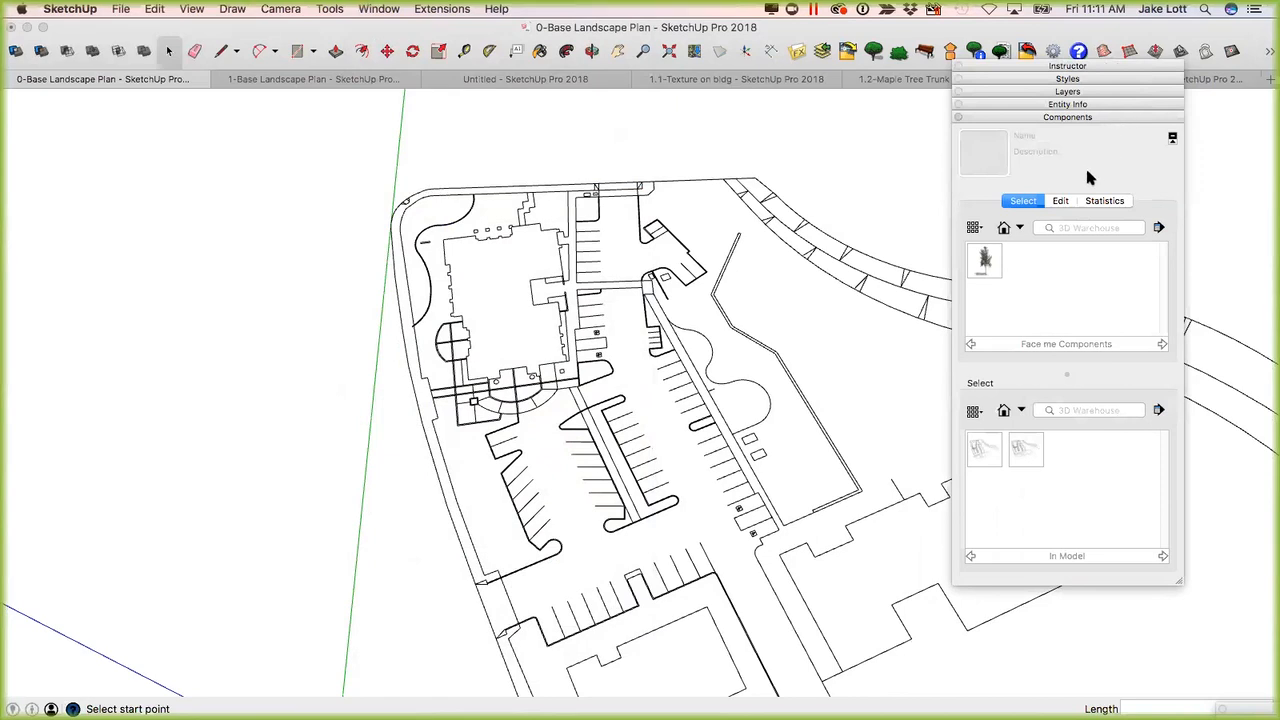
left_click(1055, 105)
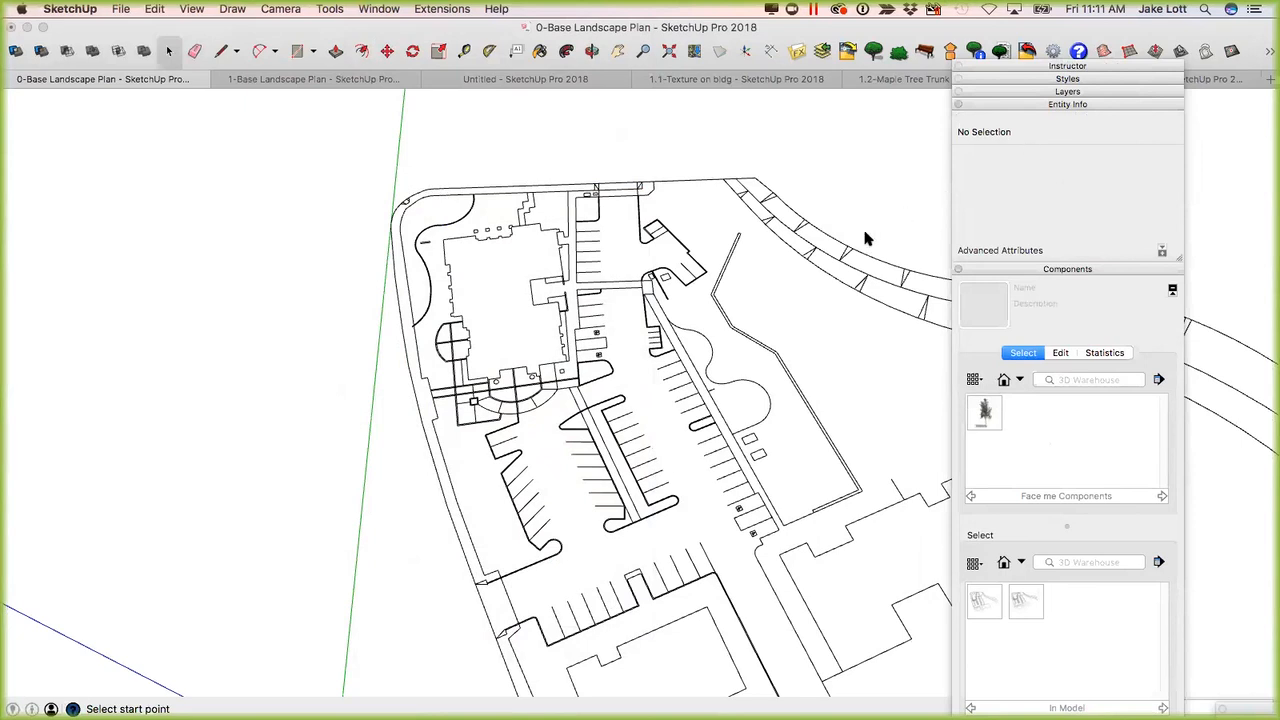
middle_click_drag(757, 250, 793, 257)
left_click(795, 261)
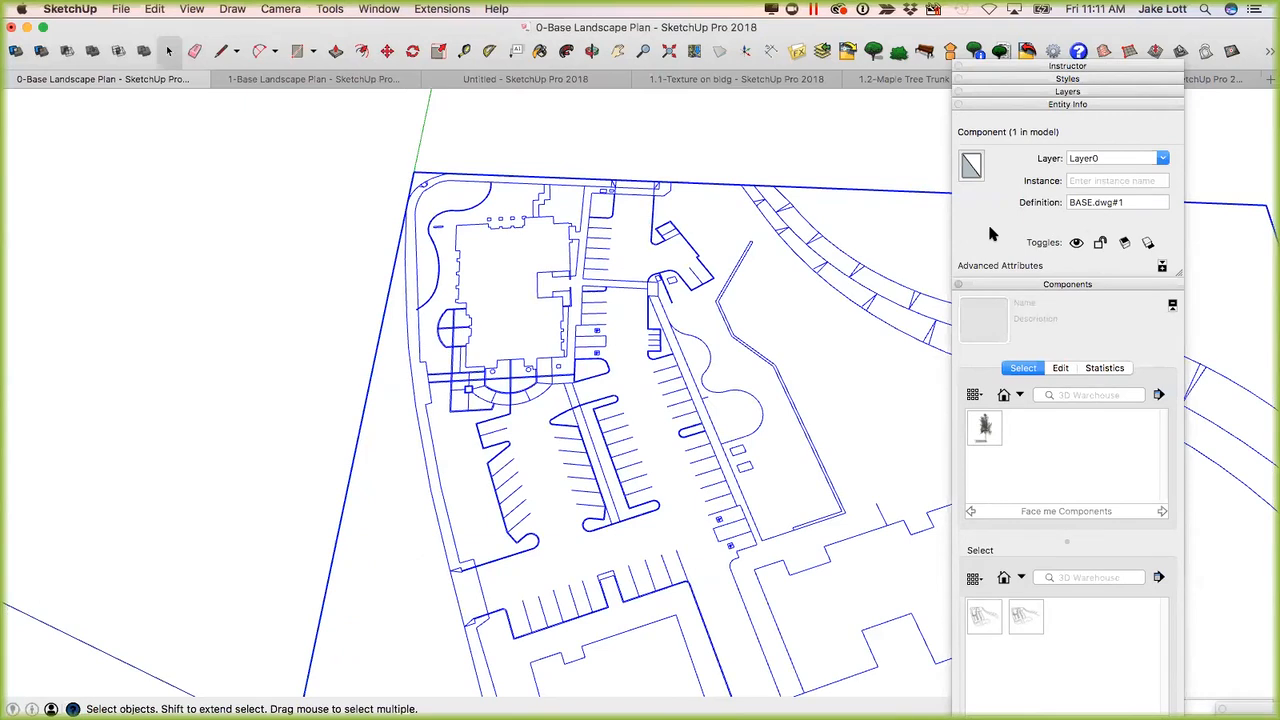
Expand Layers to review the imported layers, and examine the edge, face and background settings of the current style.
left_click(1045, 92)
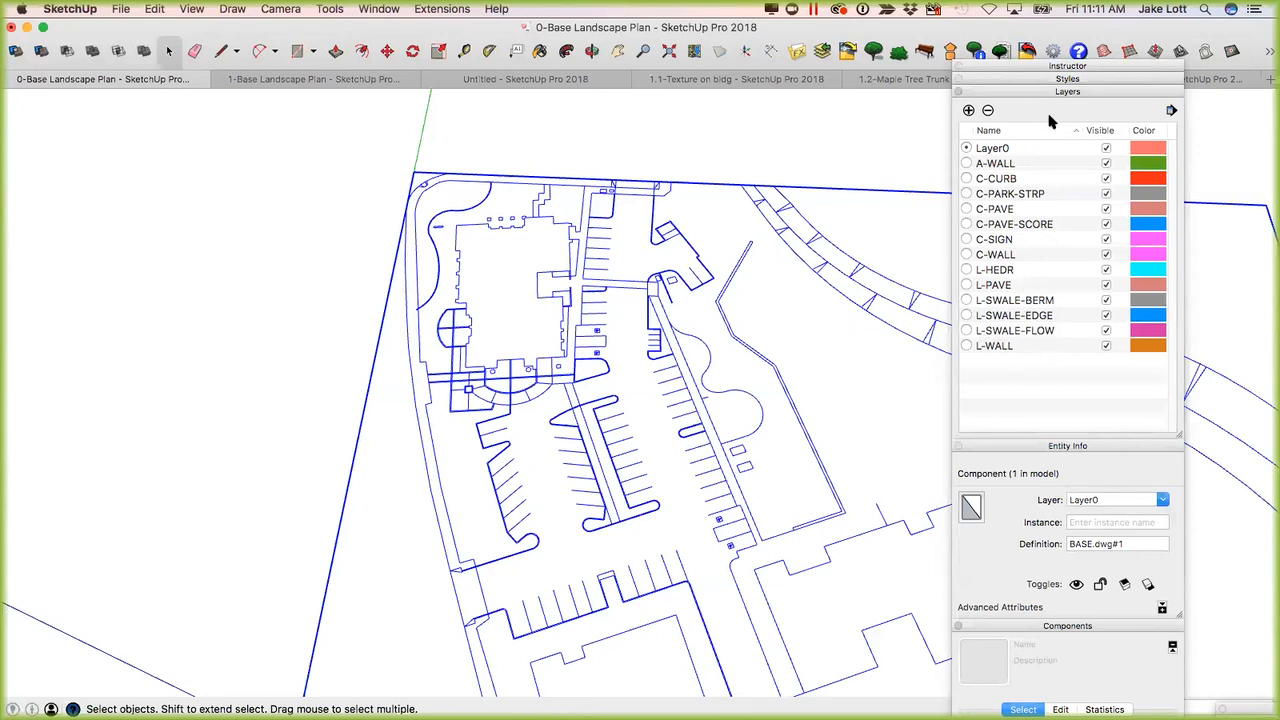
left_click(1050, 79)
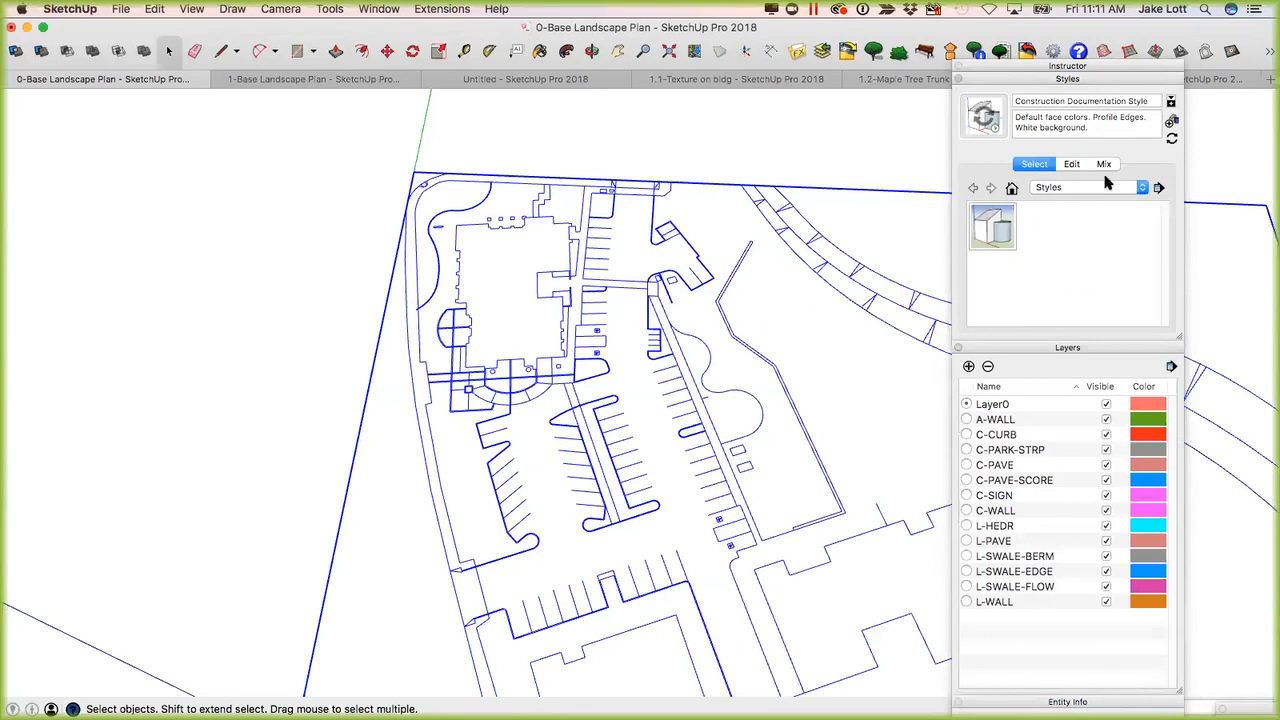
left_click(1070, 165)
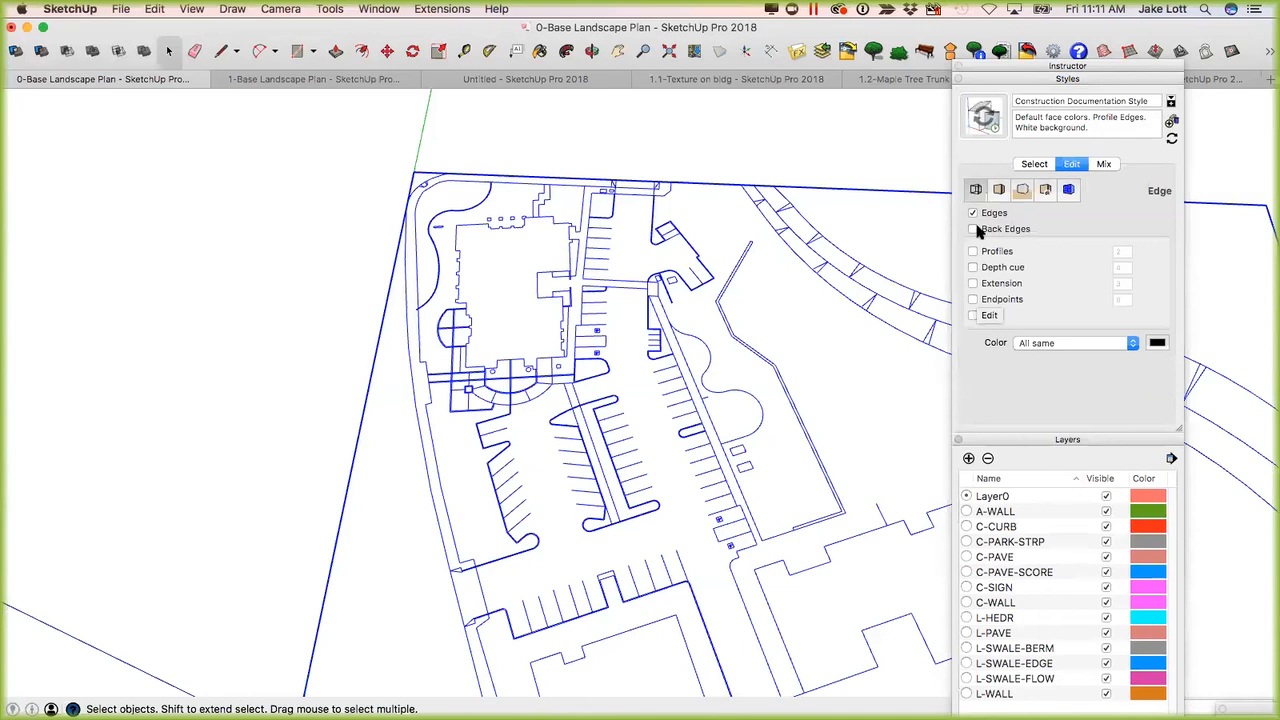
left_click(998, 190)
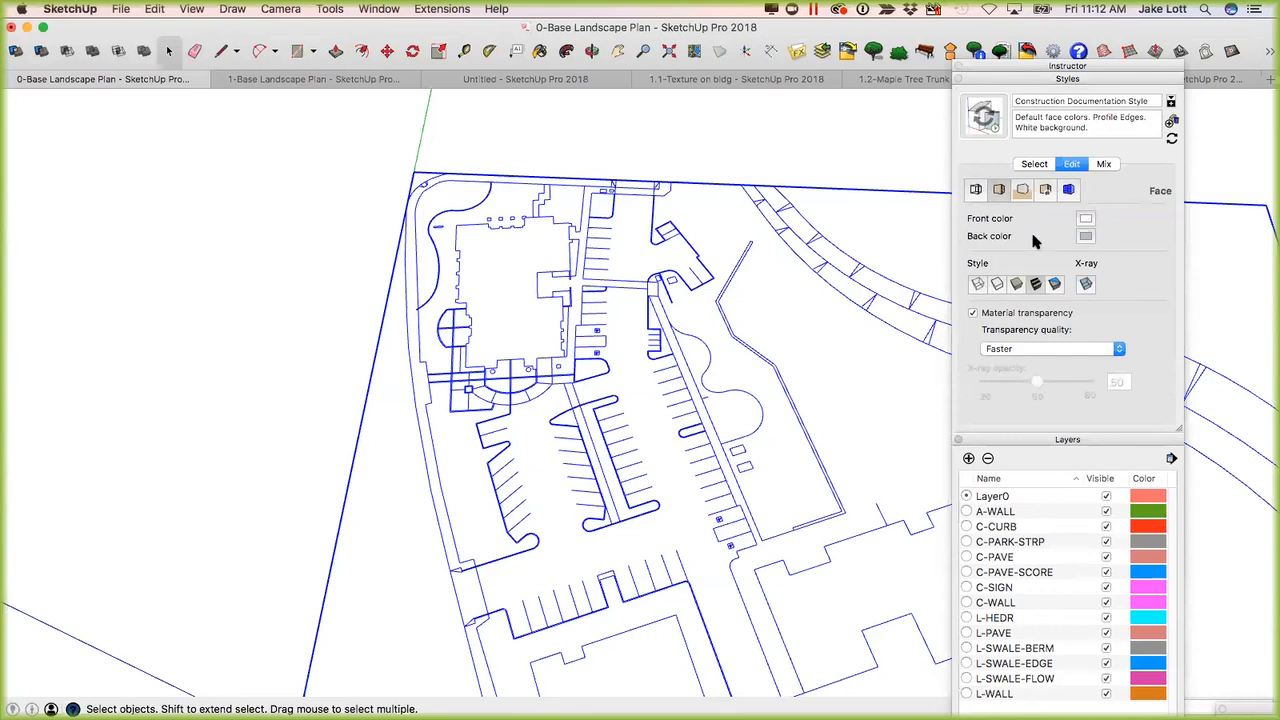
left_click(1022, 190)
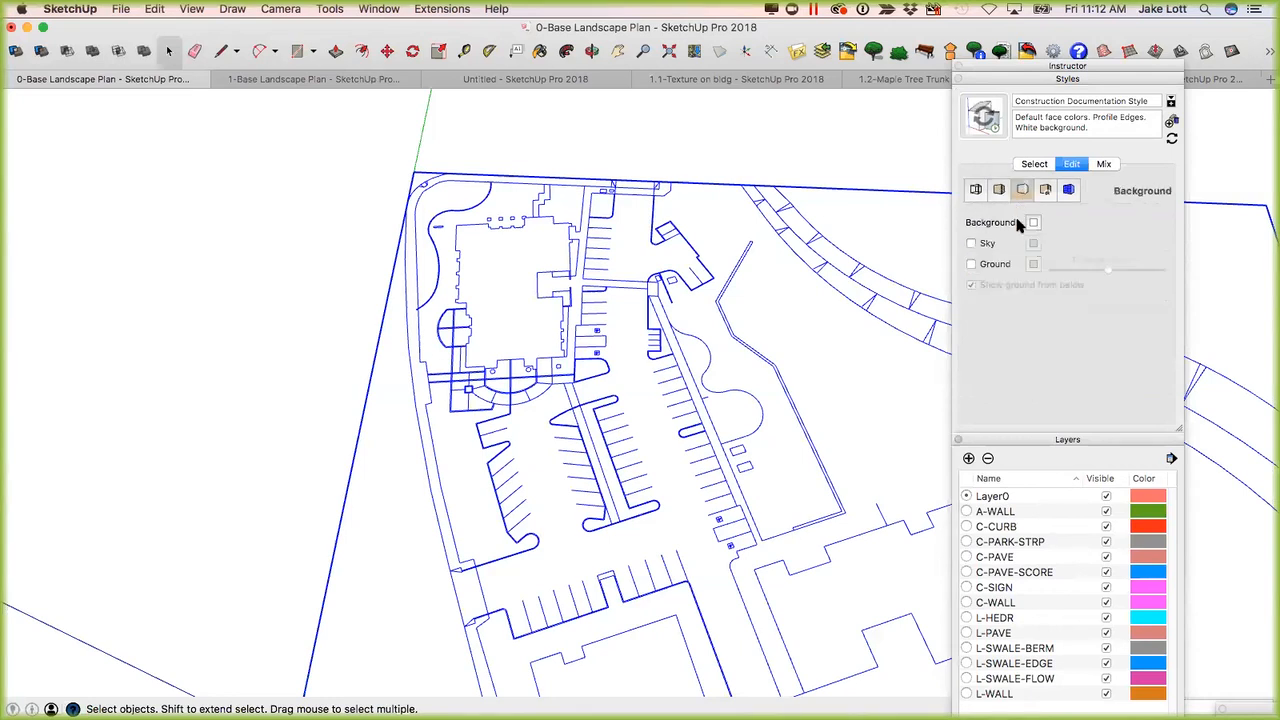
Try a sky and ground background with a red sky colour, and turn both off again.
middle_click_drag(763, 367, 968, 245)
left_click(972, 243)
left_click(971, 264)
middle_click_drag(766, 323, 724, 352)
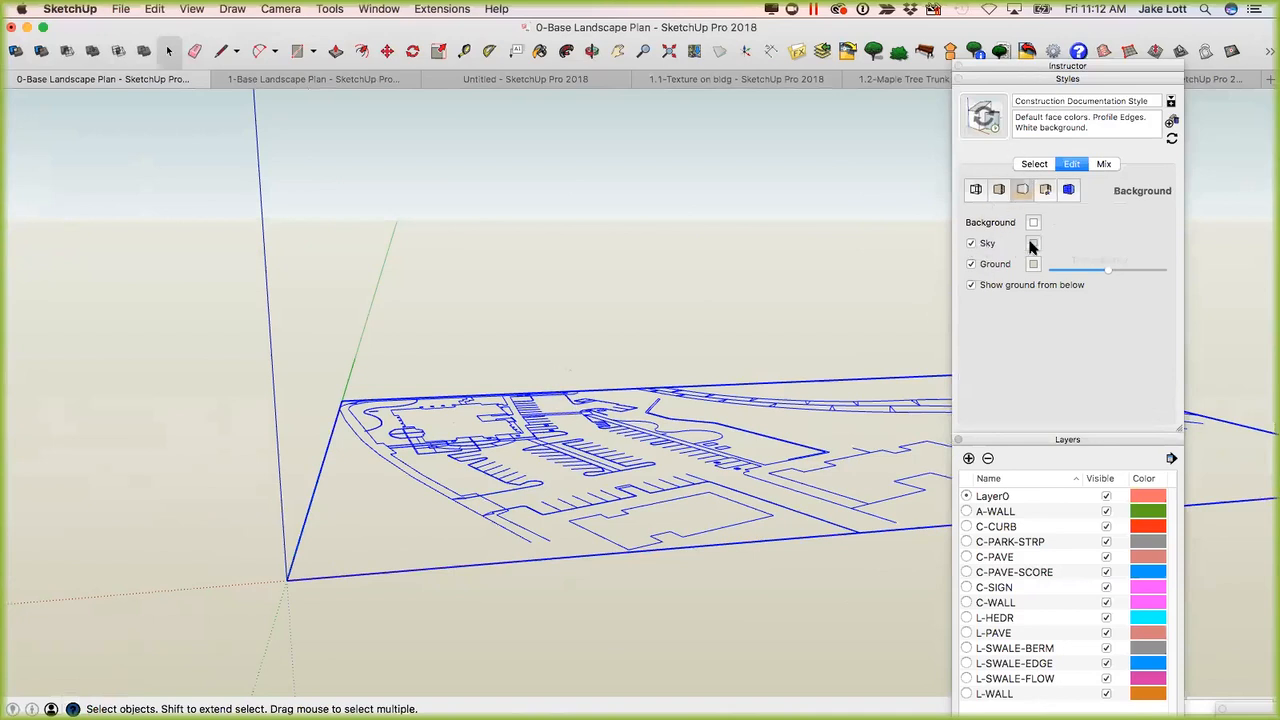
left_click(1033, 245)
left_click(1133, 422)
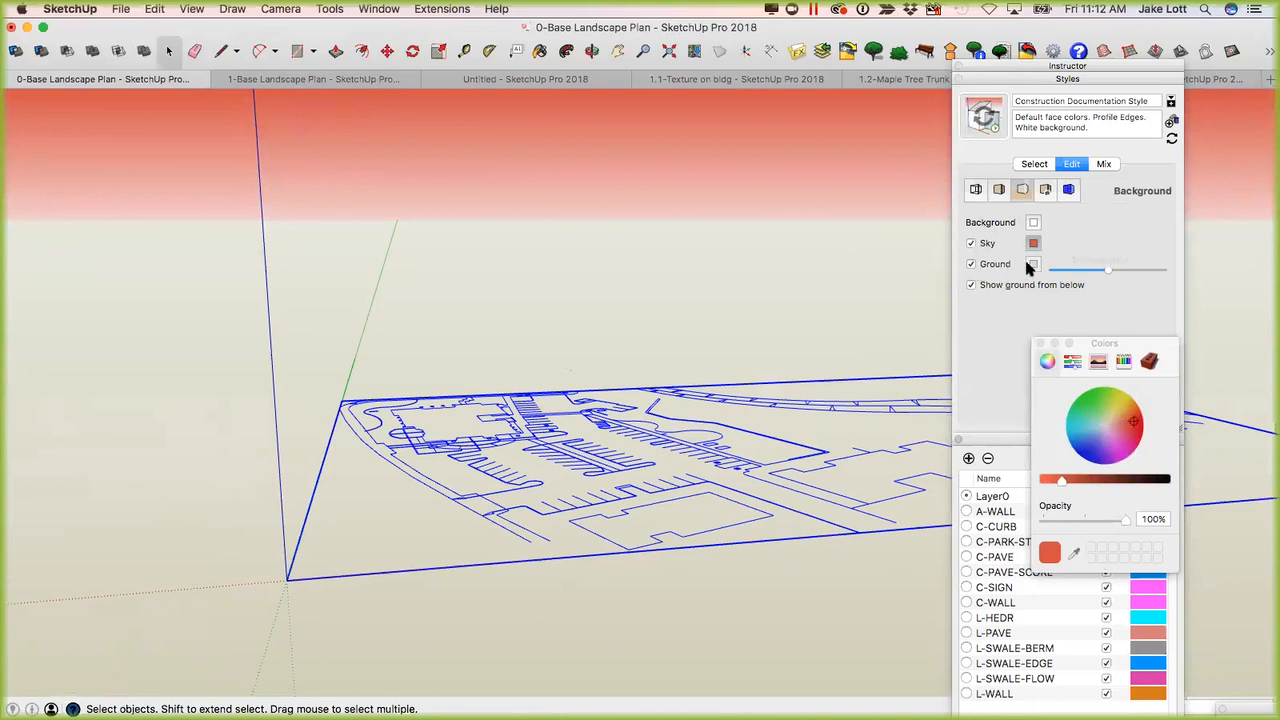
left_click(971, 244)
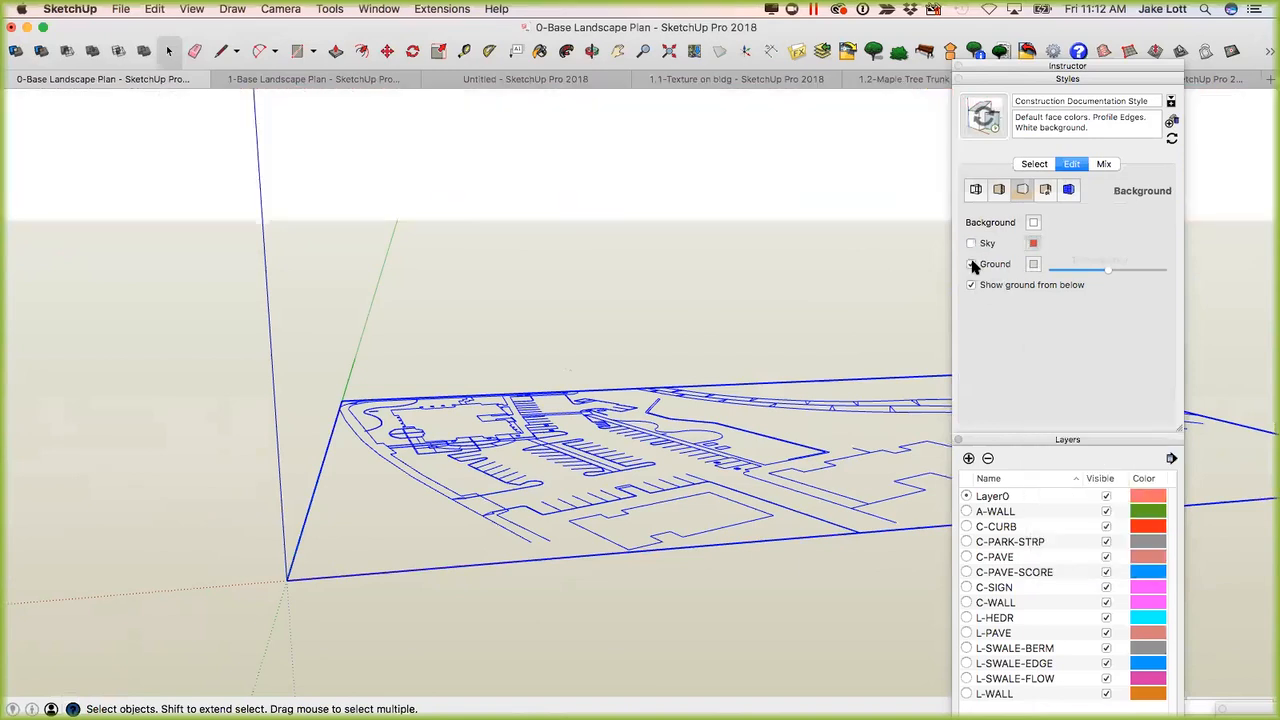
left_click(971, 264)
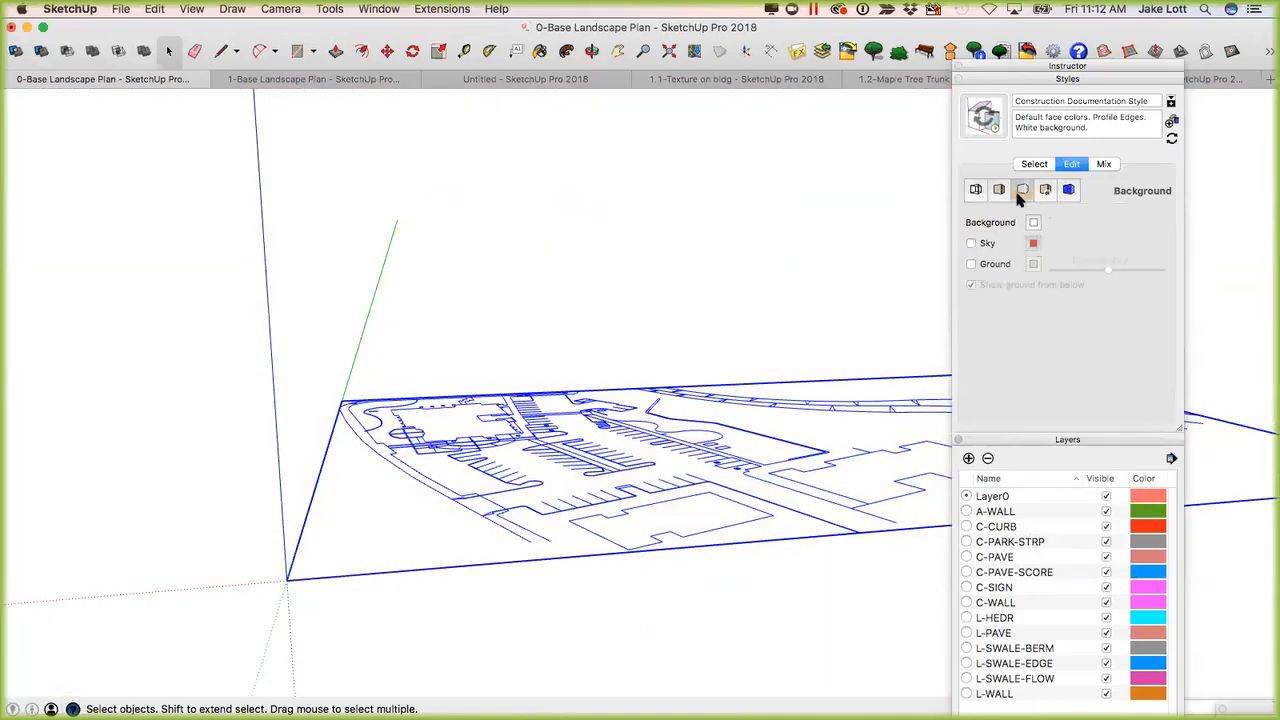
Review the watermark and modeling settings of the current style.
left_click(1046, 191)
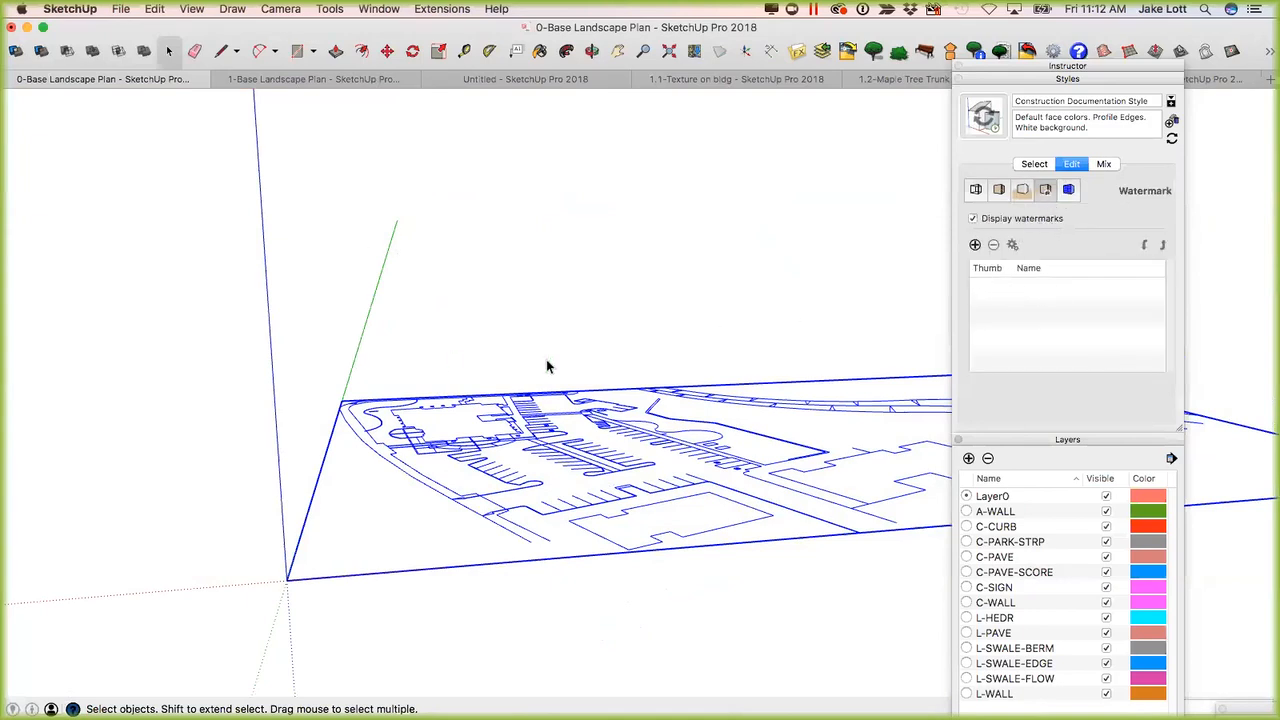
left_click(1068, 190)
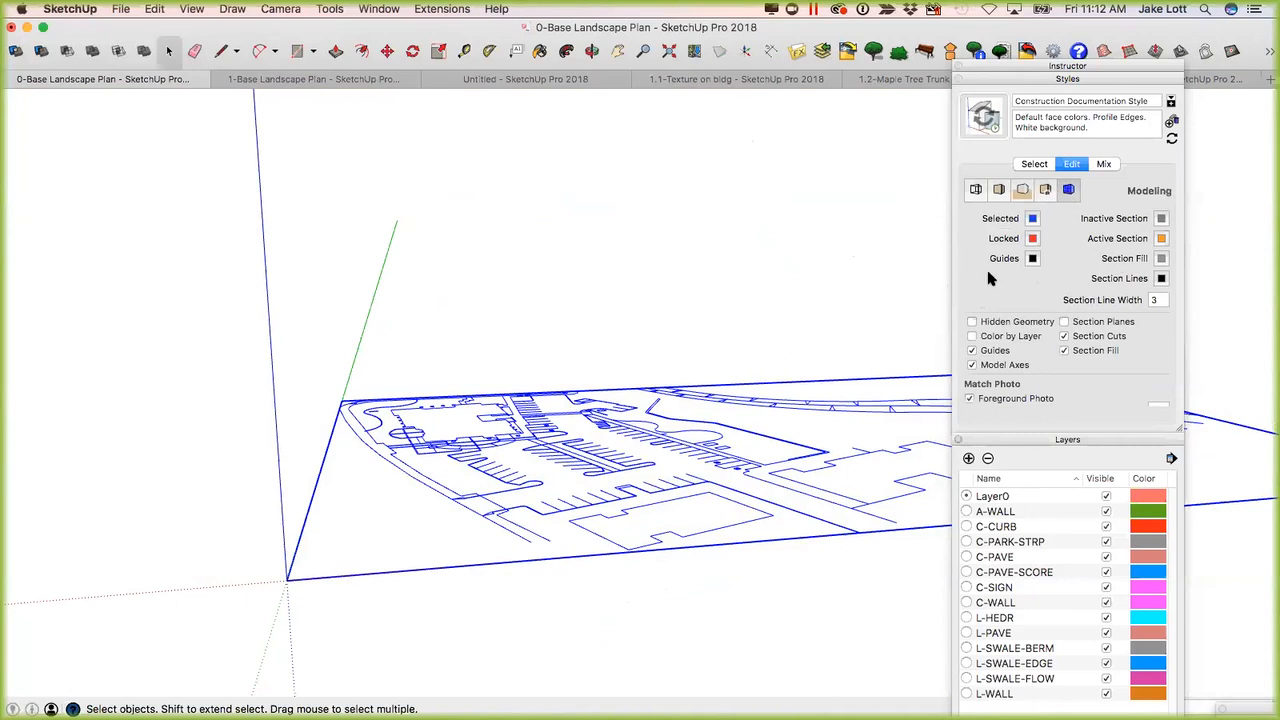
middle_click_drag(530, 457, 1066, 85)
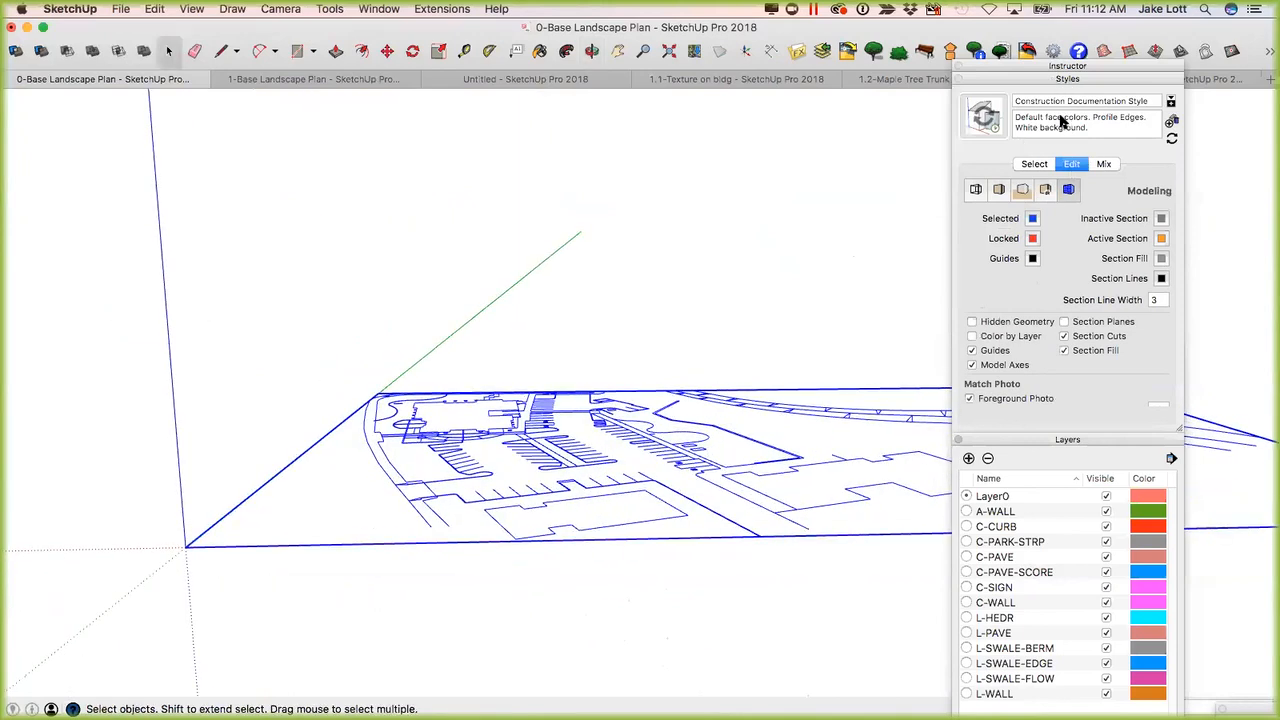
Collapse Styles, Layers, Entity Info and Components, and close the Colors palette.
left_click(1014, 80)
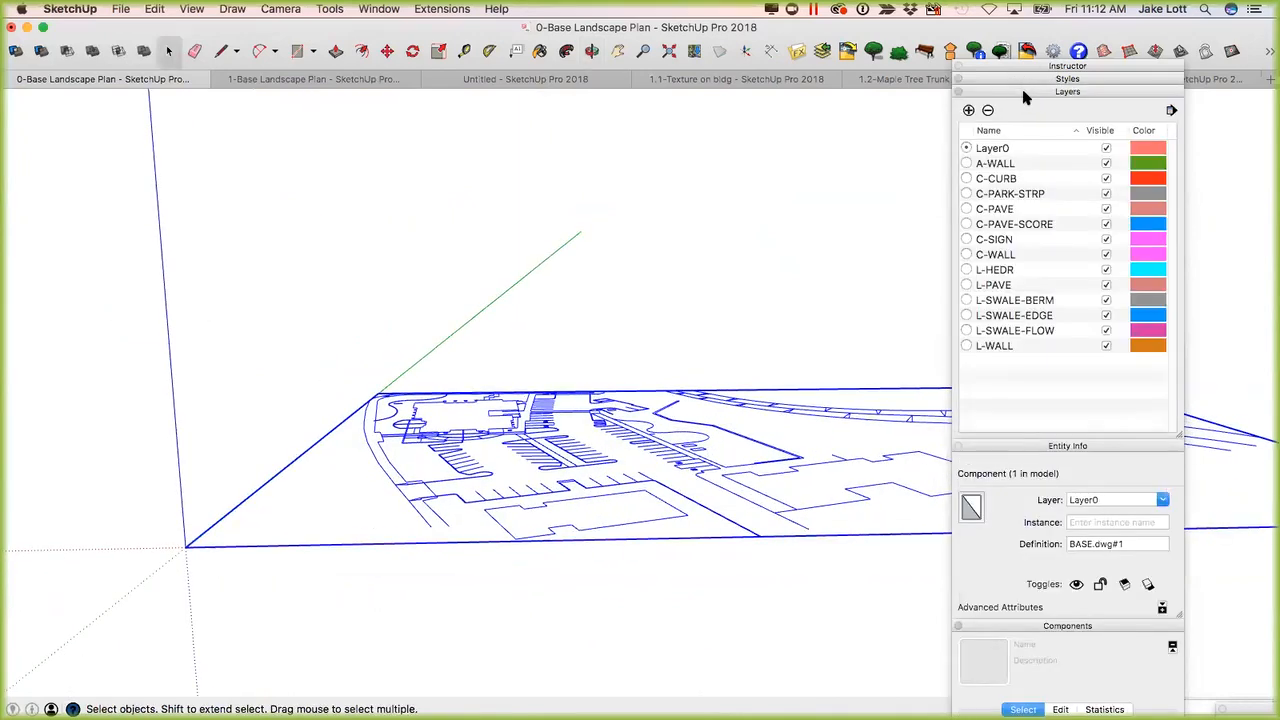
left_click(1024, 95)
left_click(1026, 105)
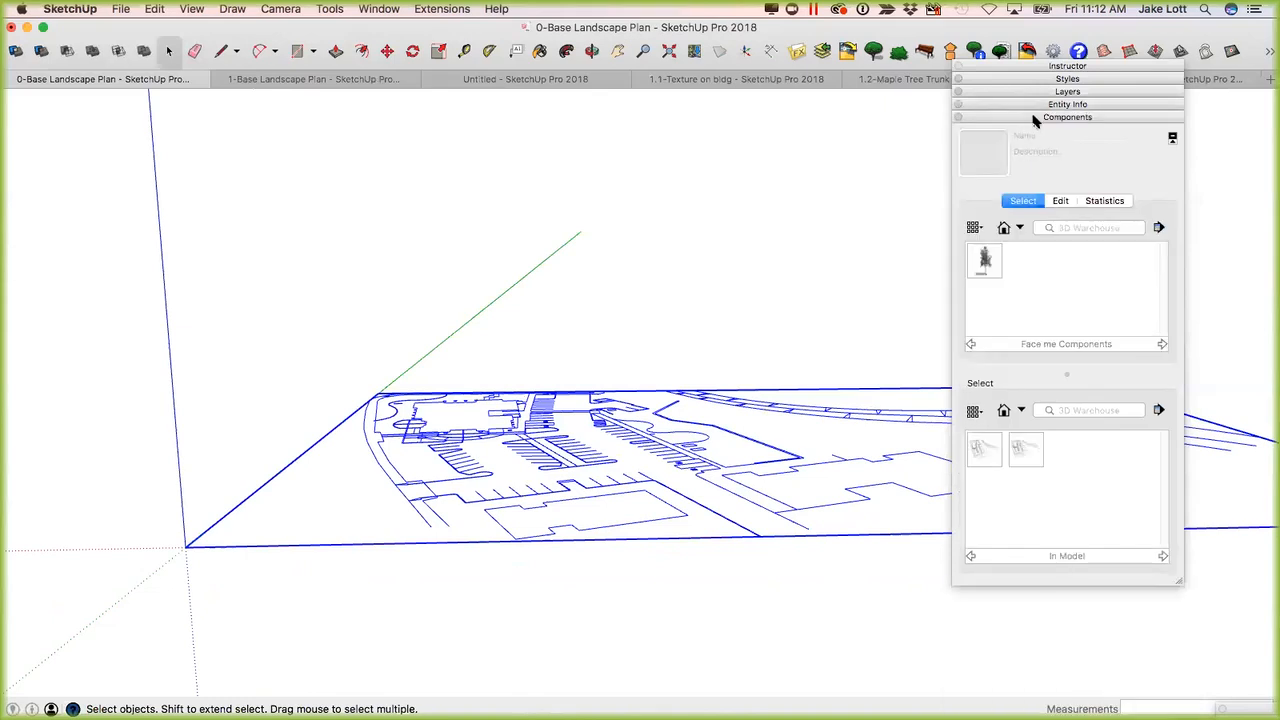
left_click(1034, 118)
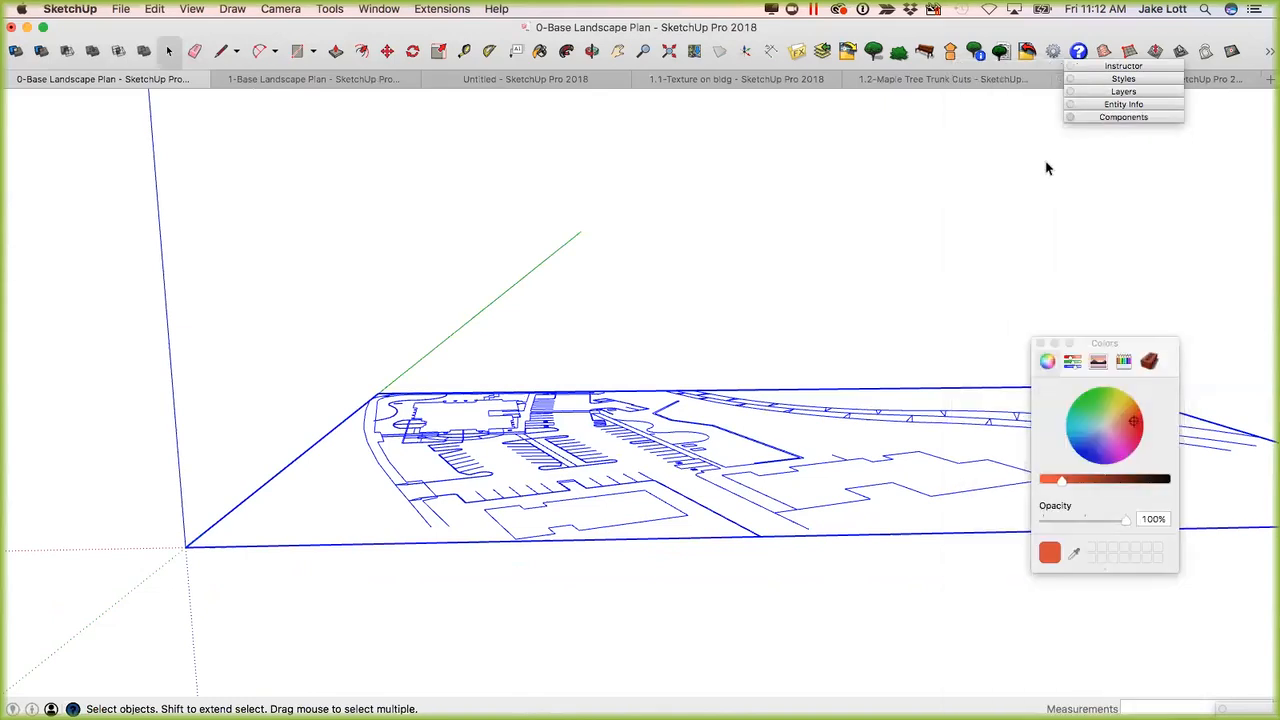
left_click(1041, 344)
Turn on Profiles in the style's edge settings, and deselect the plan to inspect its line weights around the parking islands.
left_click(1106, 79)
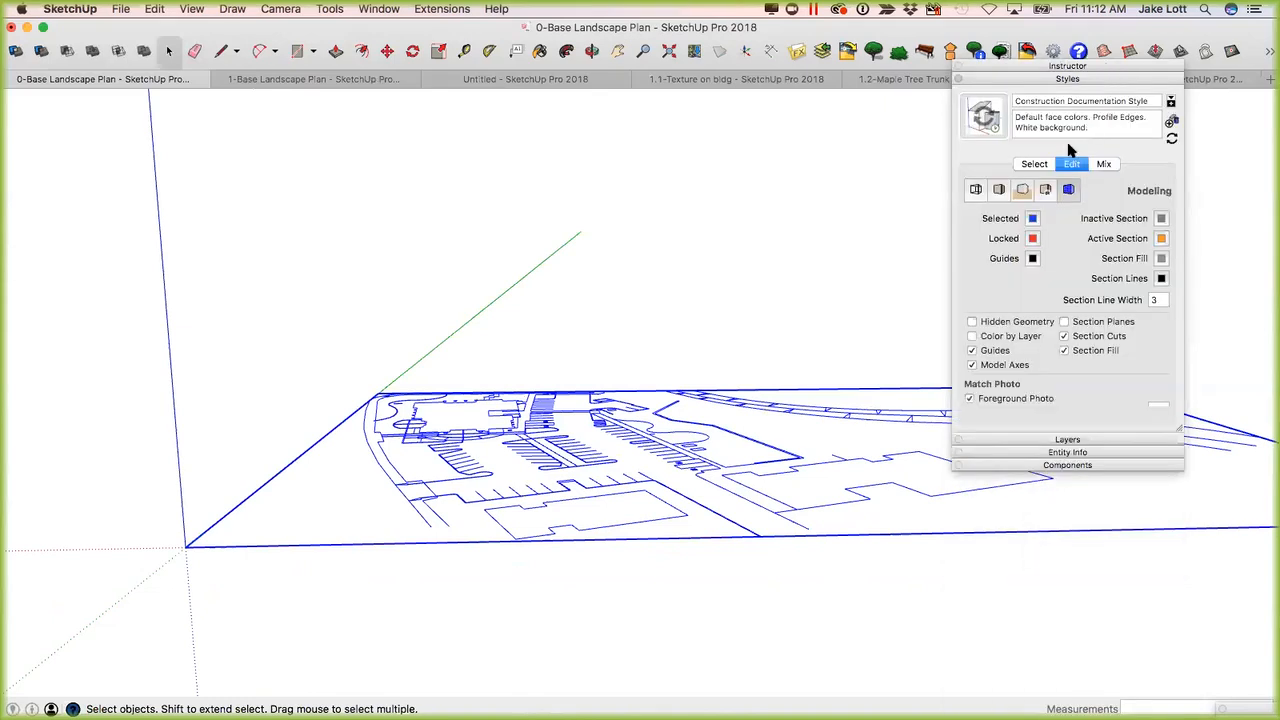
left_click(999, 189)
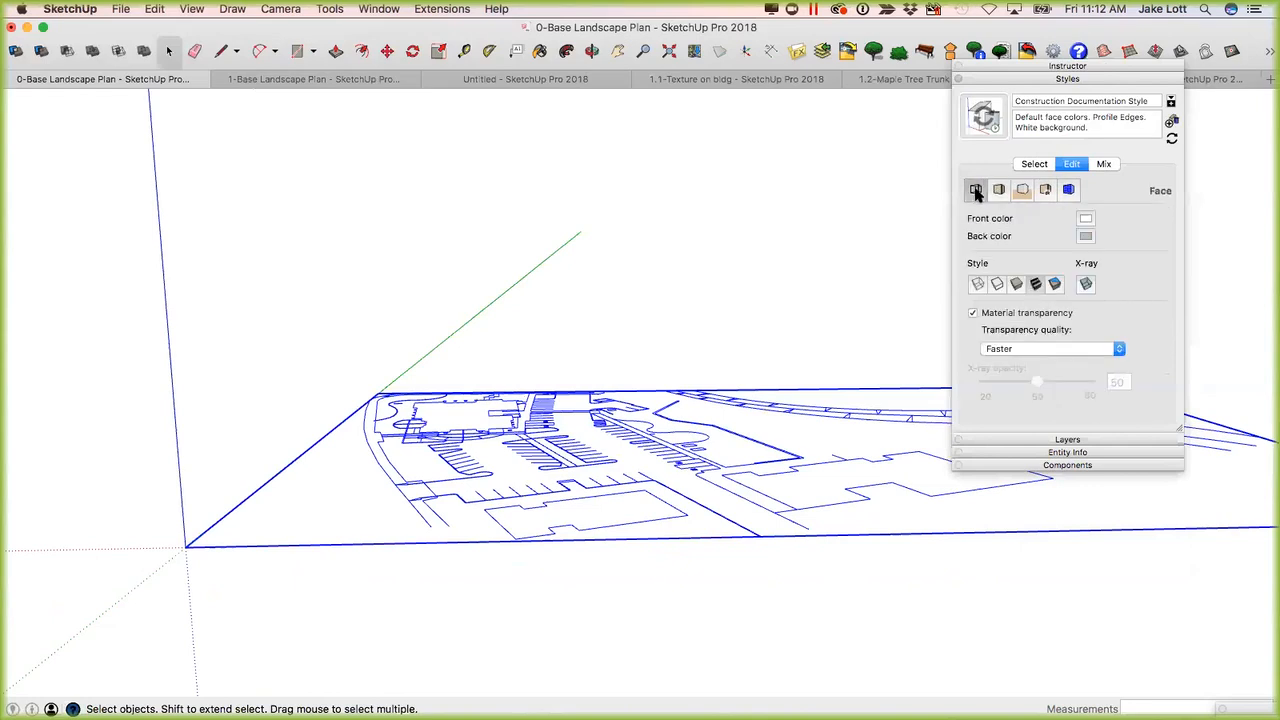
left_click(976, 189)
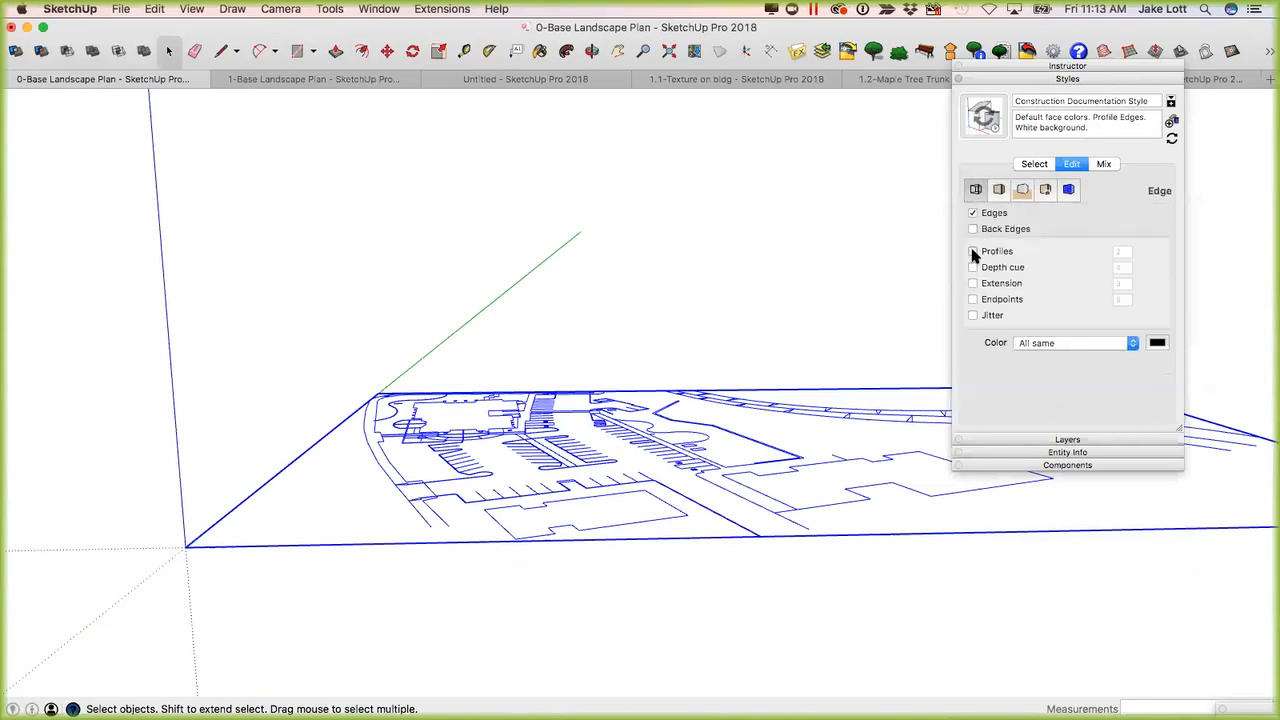
left_click(973, 252)
left_click(639, 330)
middle_click_drag(599, 395, 640, 455)
scroll(640, 455, "up", 5)
scroll(640, 455, "up", 6)
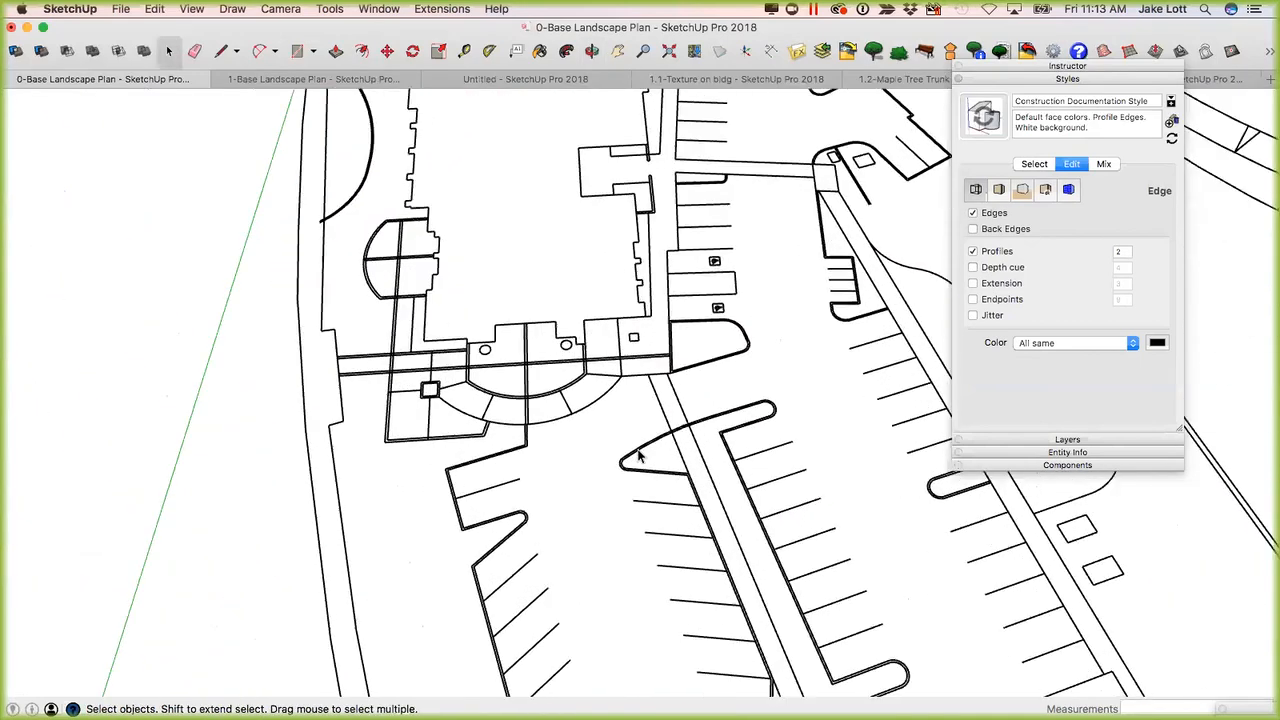
scroll(644, 455, "up", 1)
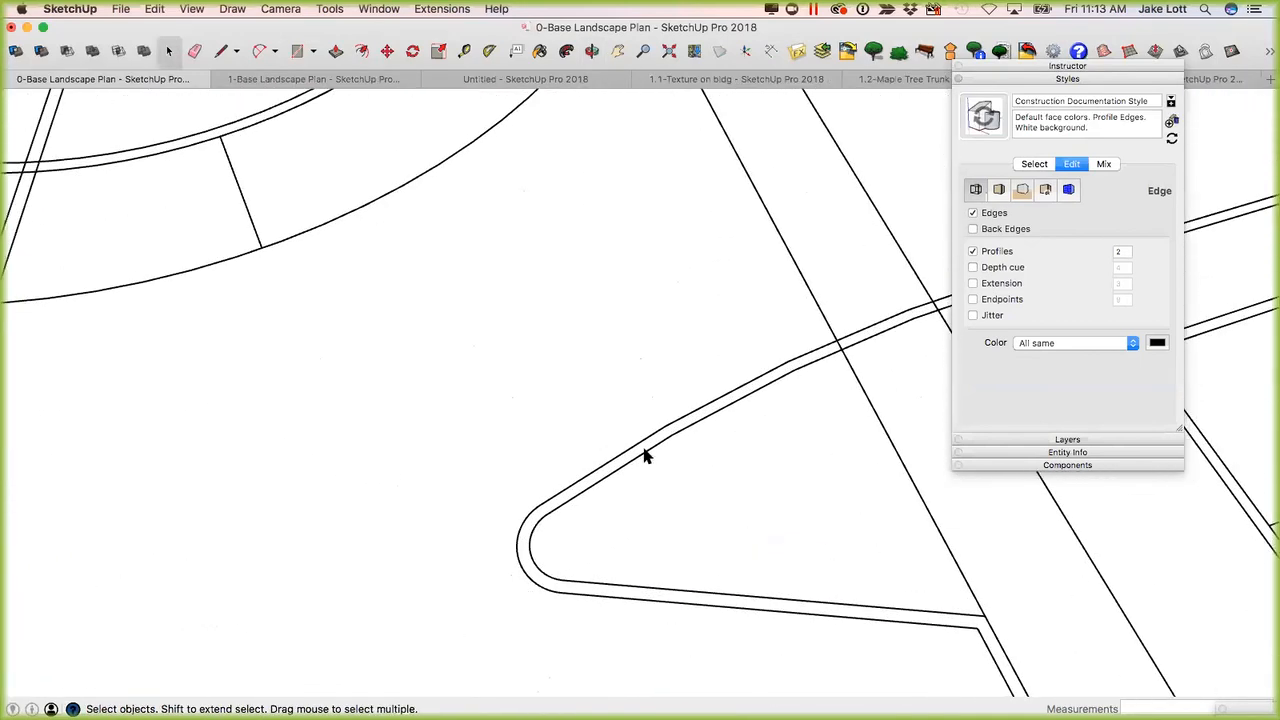
scroll(684, 433, "down", 3)
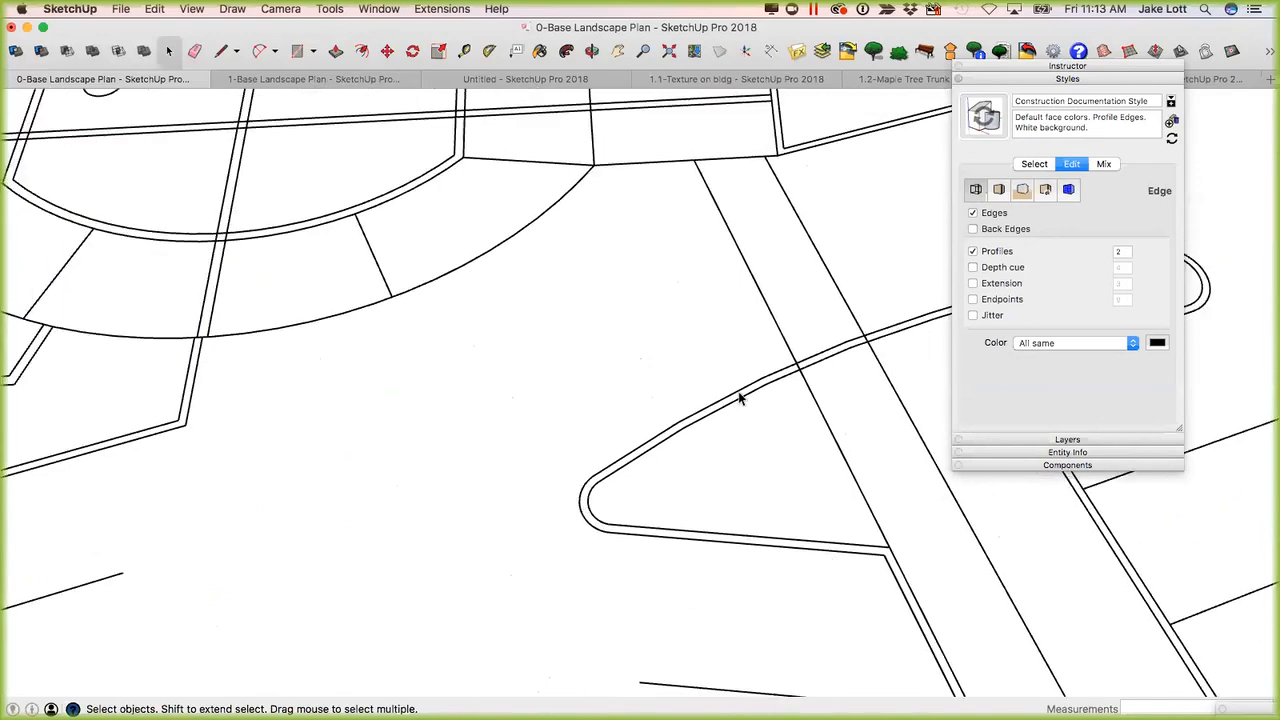
Compare the plan linework with Profiles off and on, leaving them on.
left_click(973, 252)
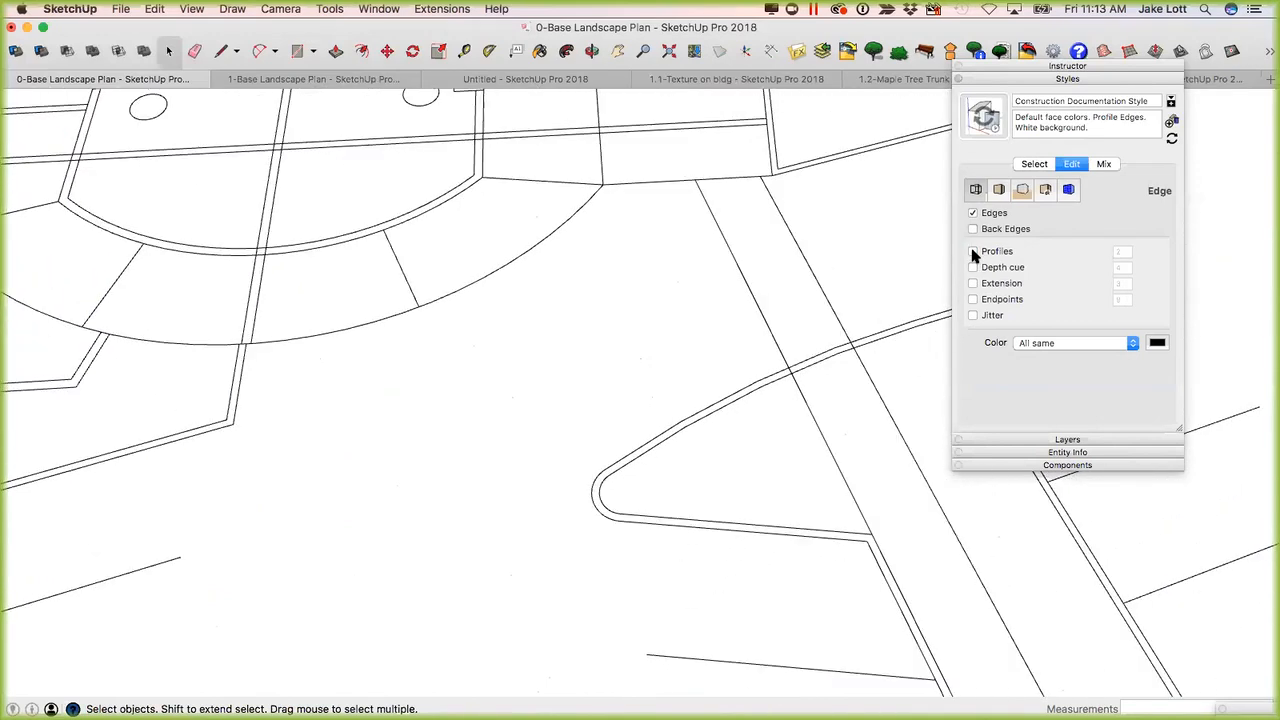
left_click(973, 252)
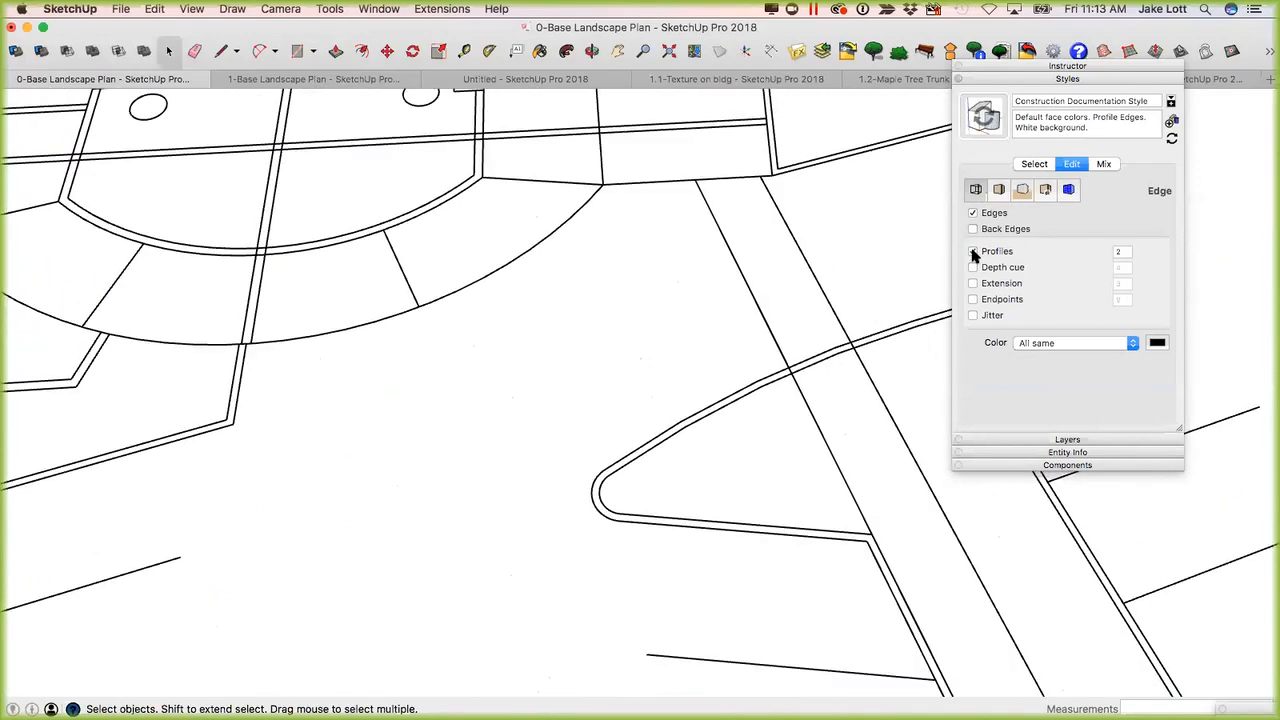
mouse_move(812, 410)
middle_mouse_down()
mouse_move(742, 412)
mouse_move(806, 397)
mouse_move(797, 403)
middle_mouse_up()
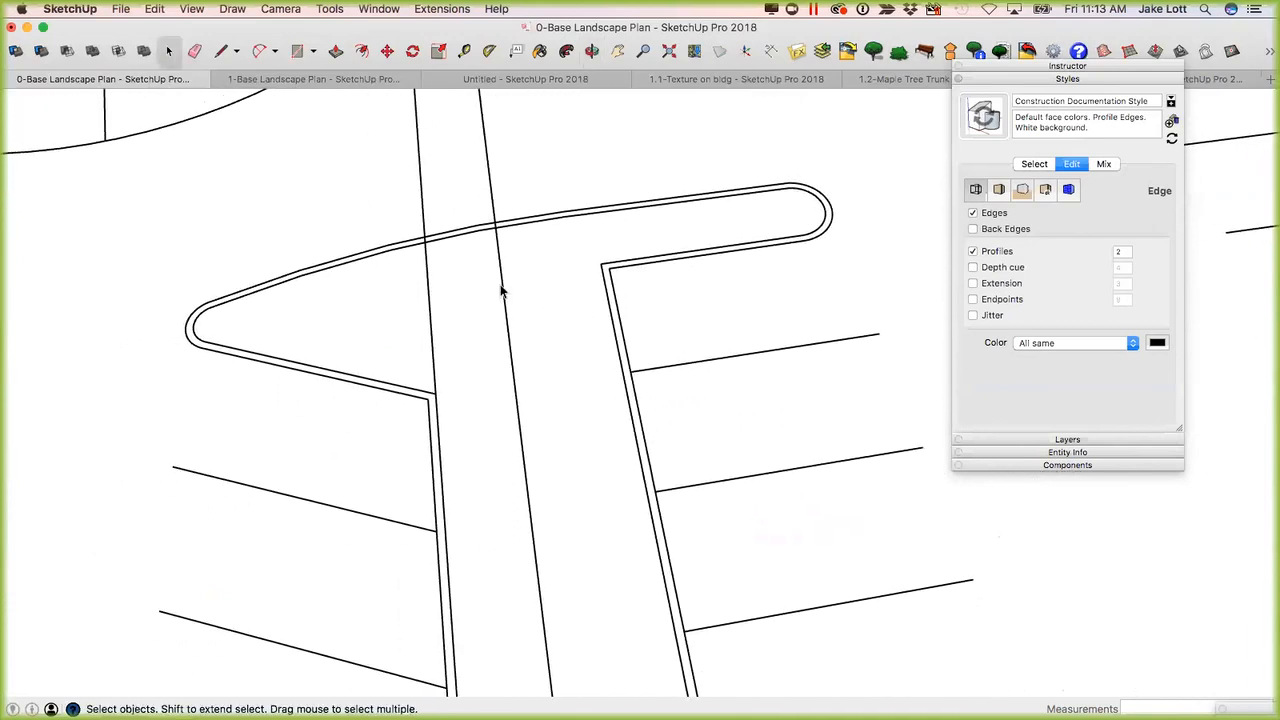
scroll(491, 291, "down", 4)
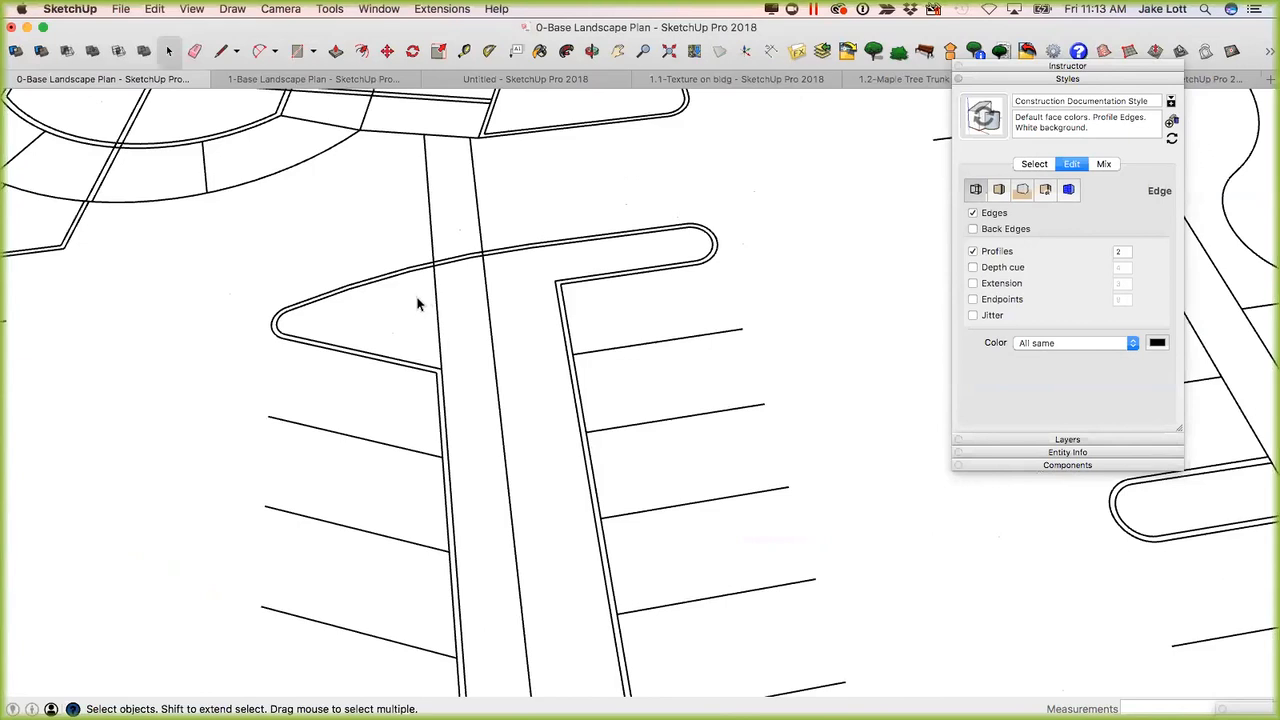
Trace the walkway edge across the triangular parking island, from the inner curb crossing to the island's inner corner.
key("l")
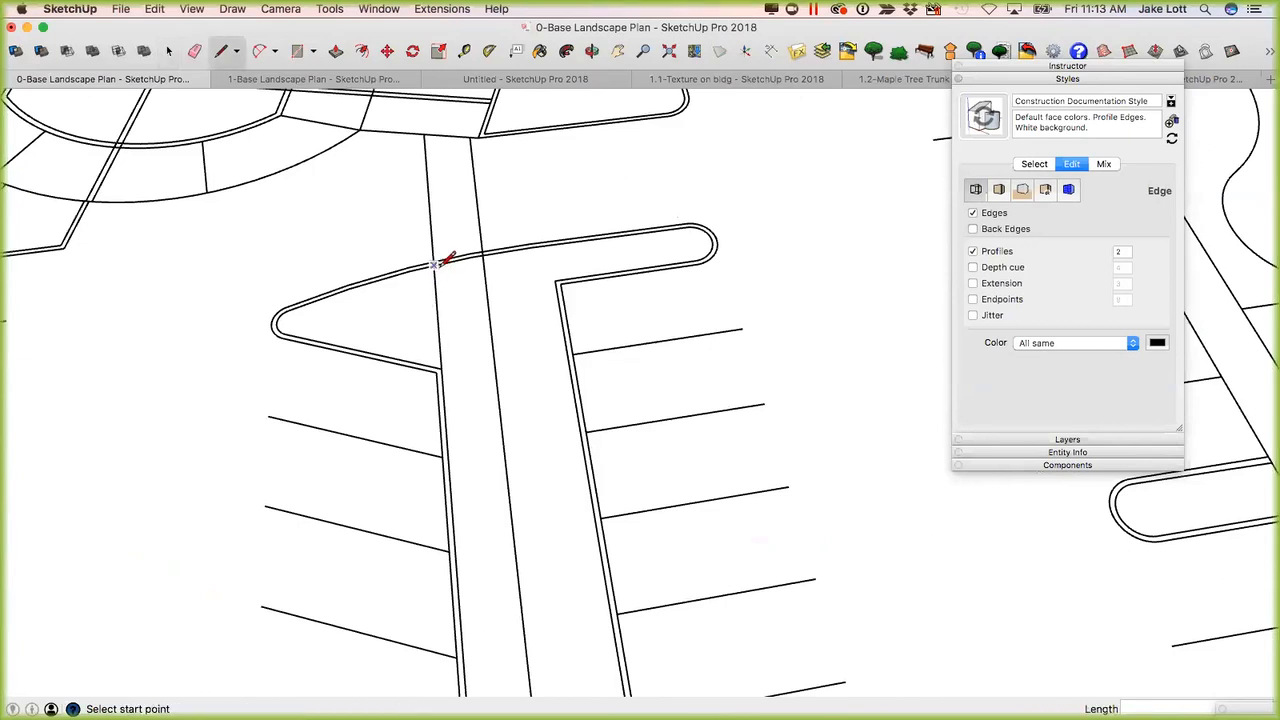
left_click(433, 265)
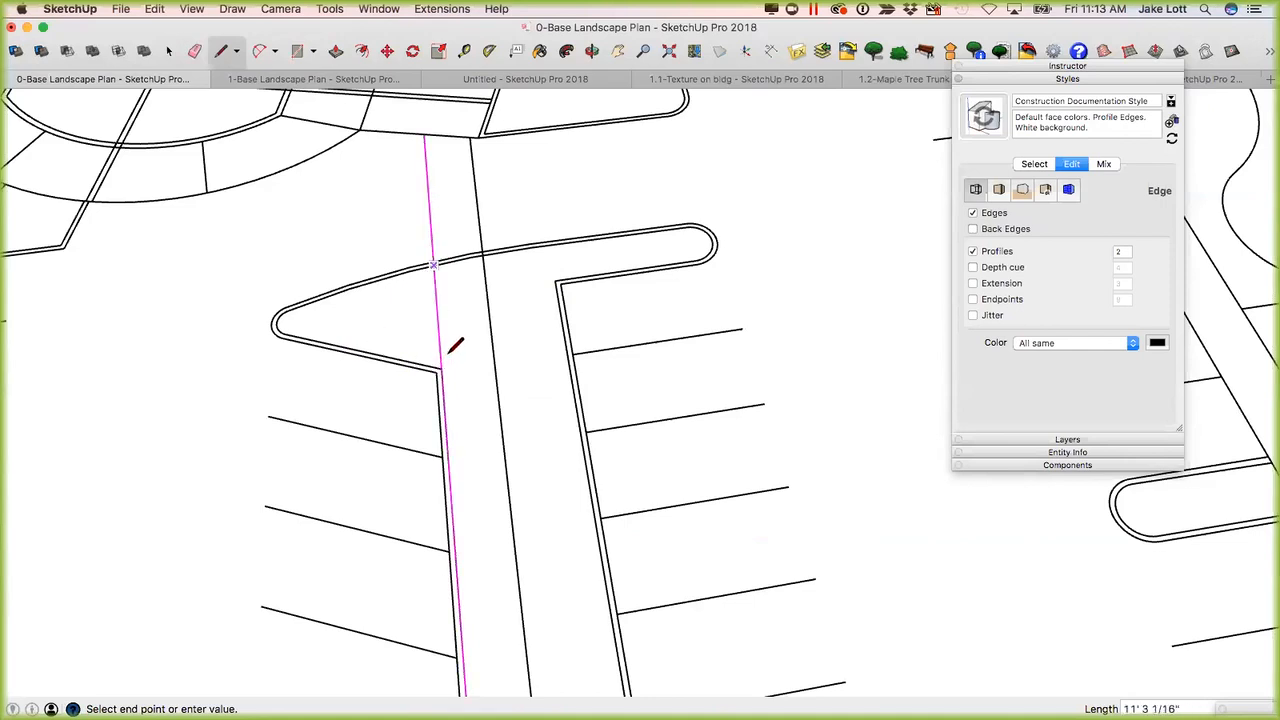
left_click(441, 367)
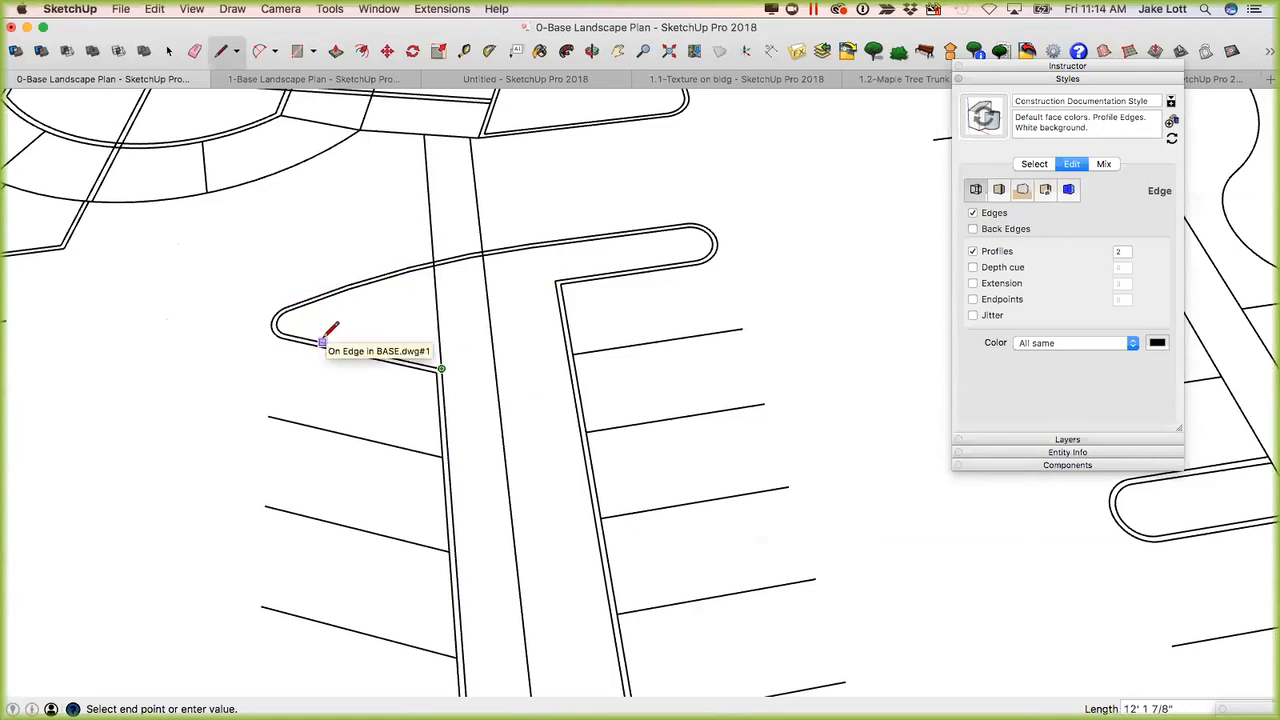
key("Escape")
key("space")
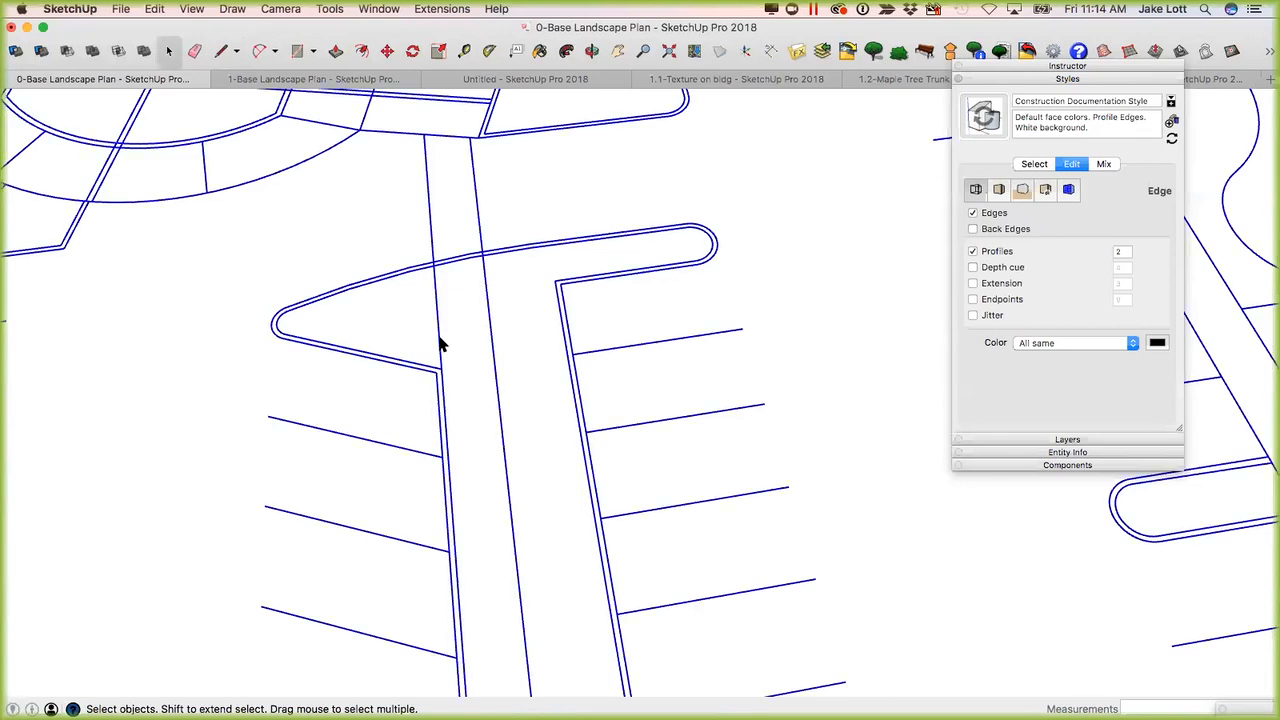
Review the imported plan component in Entity Info, with Styles collapsed, and look over its parking area linework.
scroll(440, 344, "down", 8)
mouse_move(449, 423)
middle_mouse_down()
mouse_move(489, 200)
mouse_move(489, 249)
middle_mouse_up()
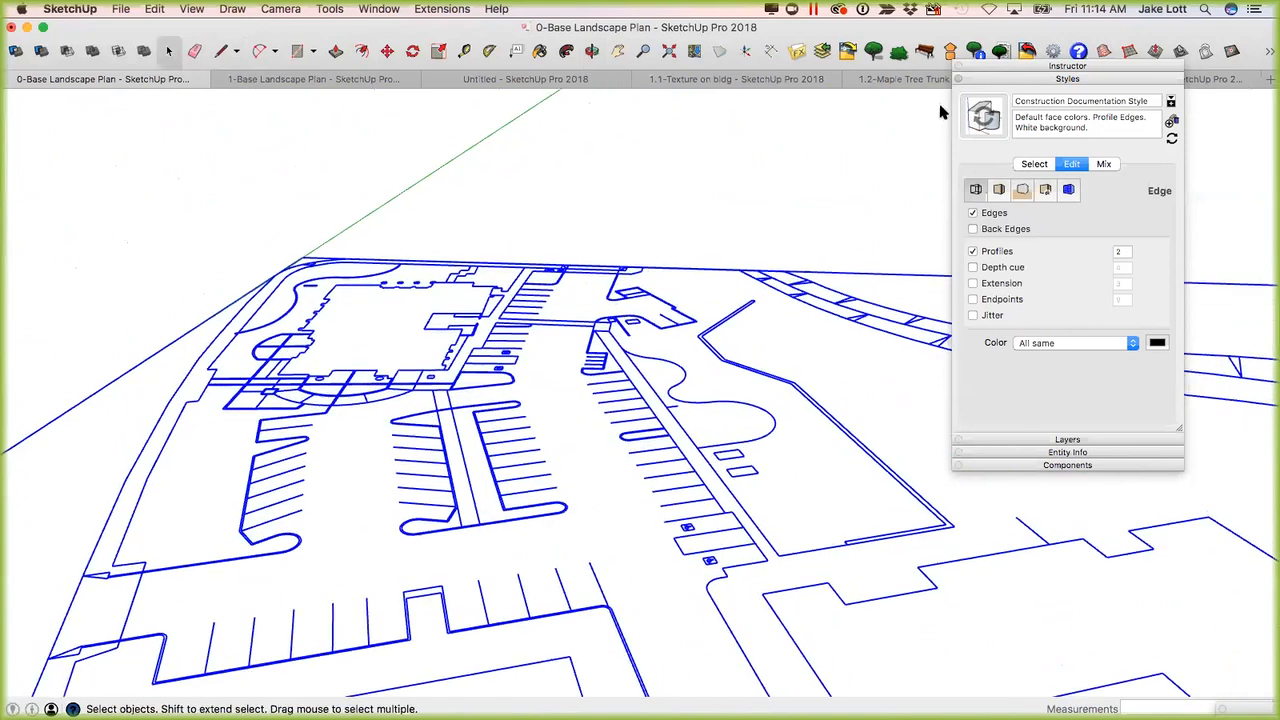
left_click(1016, 80)
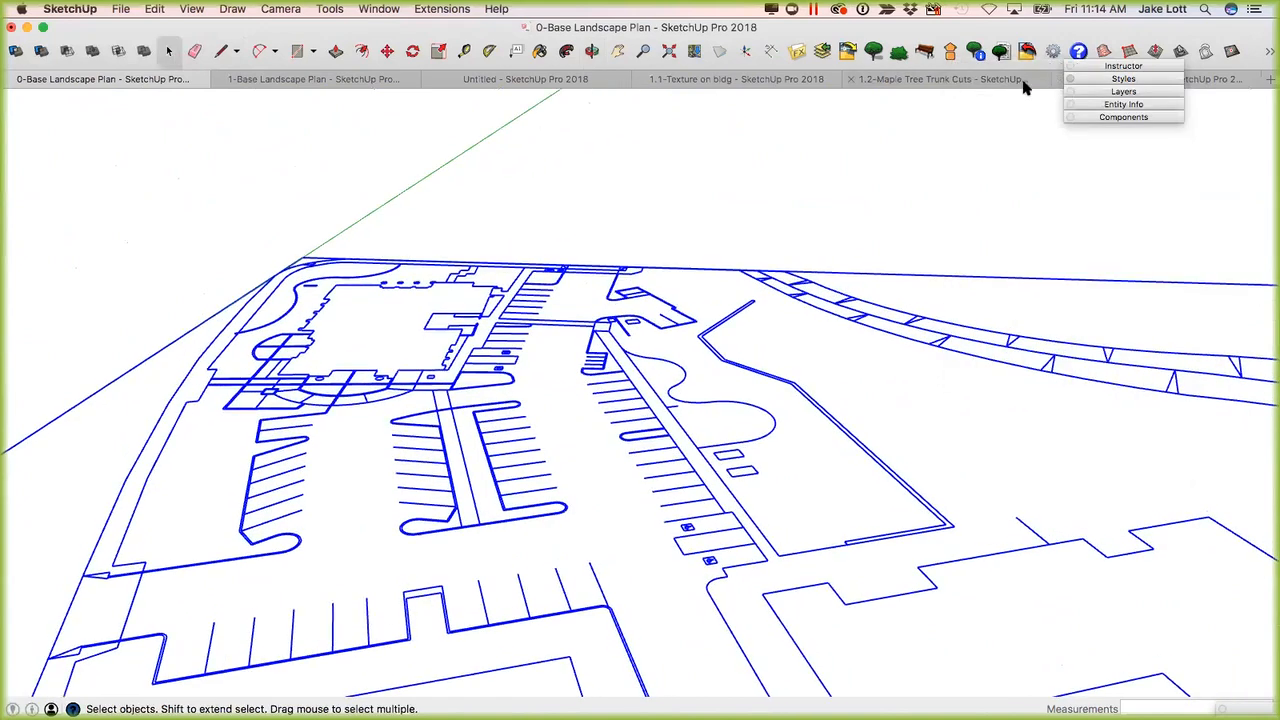
left_click(1118, 104)
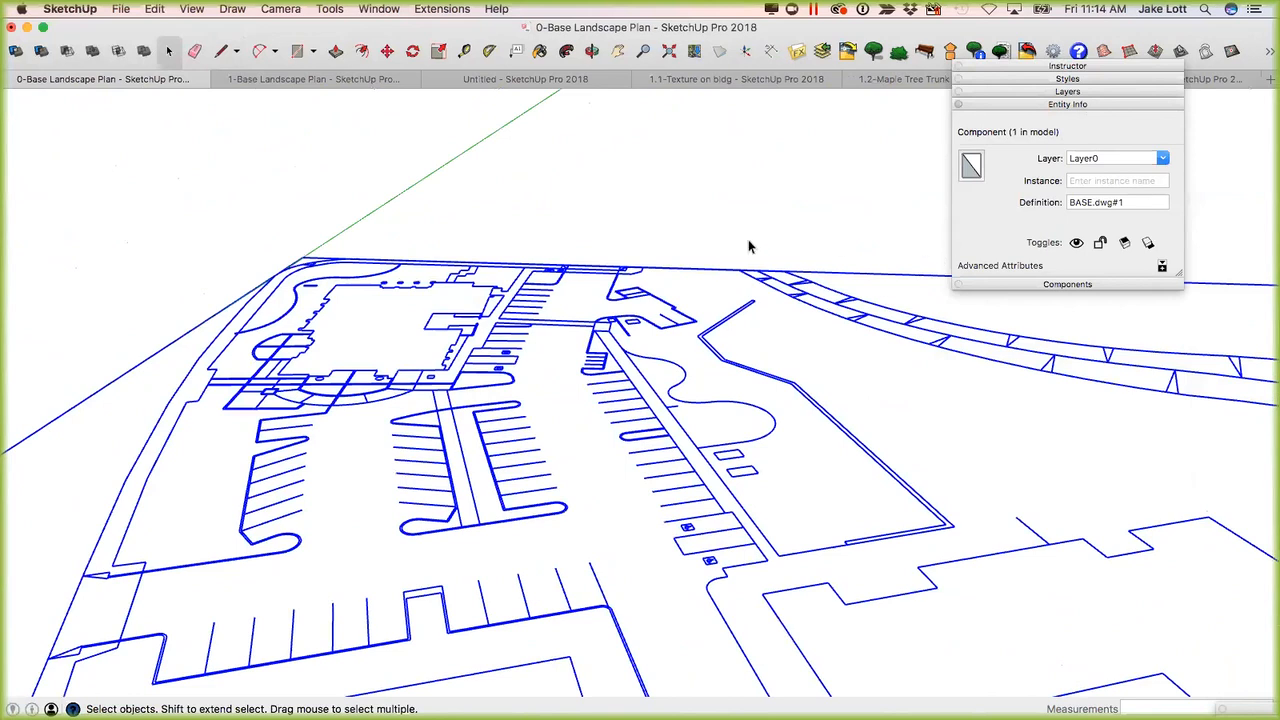
mouse_move(442, 458)
middle_mouse_down()
mouse_move(523, 394)
mouse_move(504, 416)
middle_mouse_up()
scroll(504, 416, "up", 8)
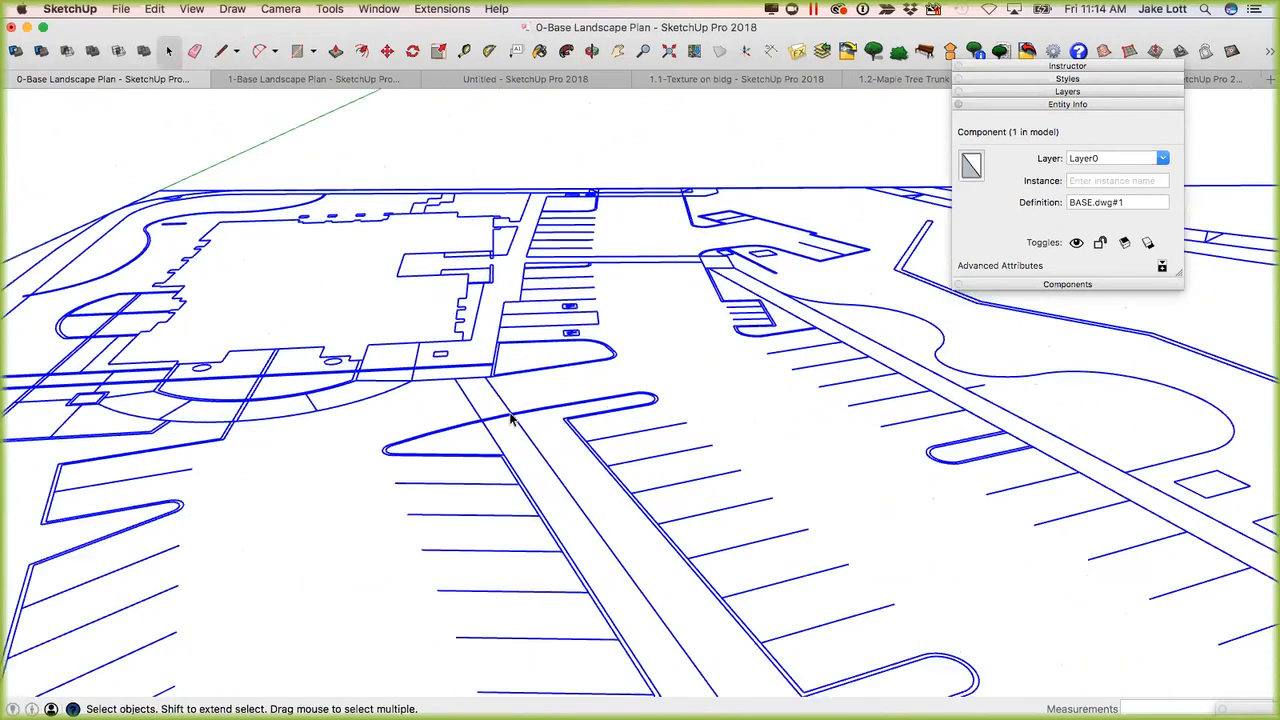
scroll(510, 420, "up", 3)
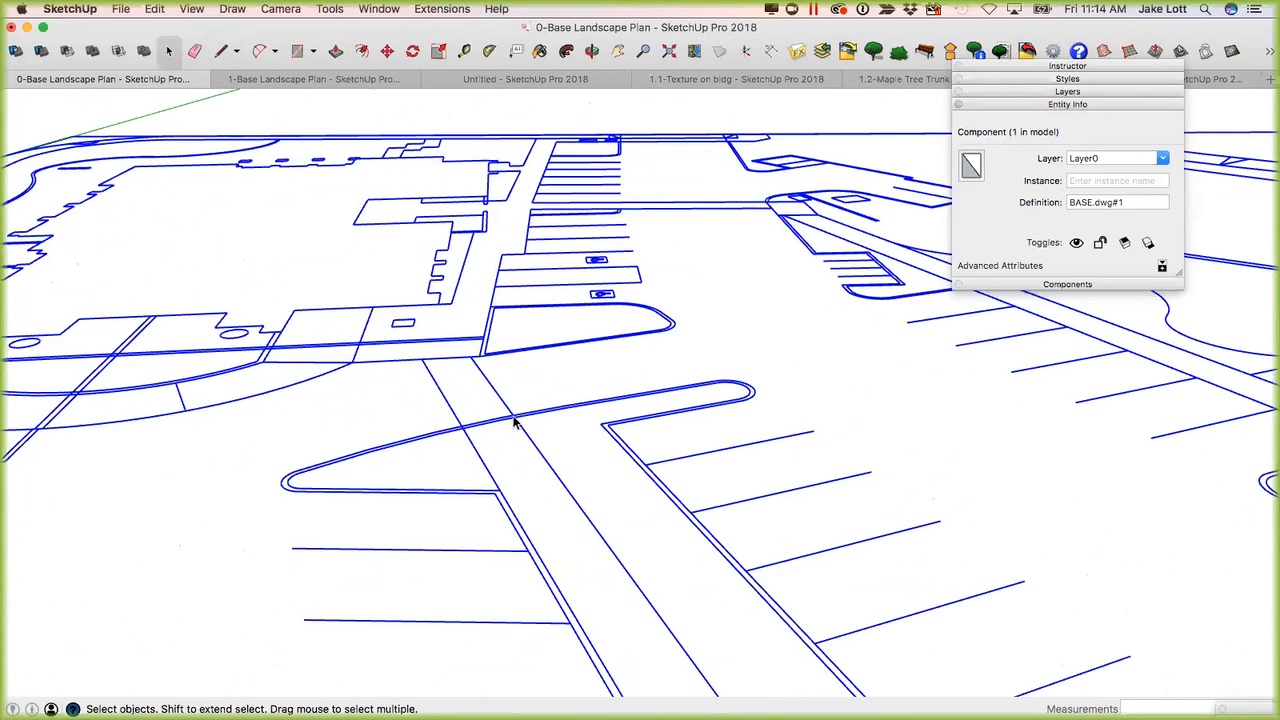
scroll(514, 424, "down", 4)
scroll(502, 470, "up", 3)
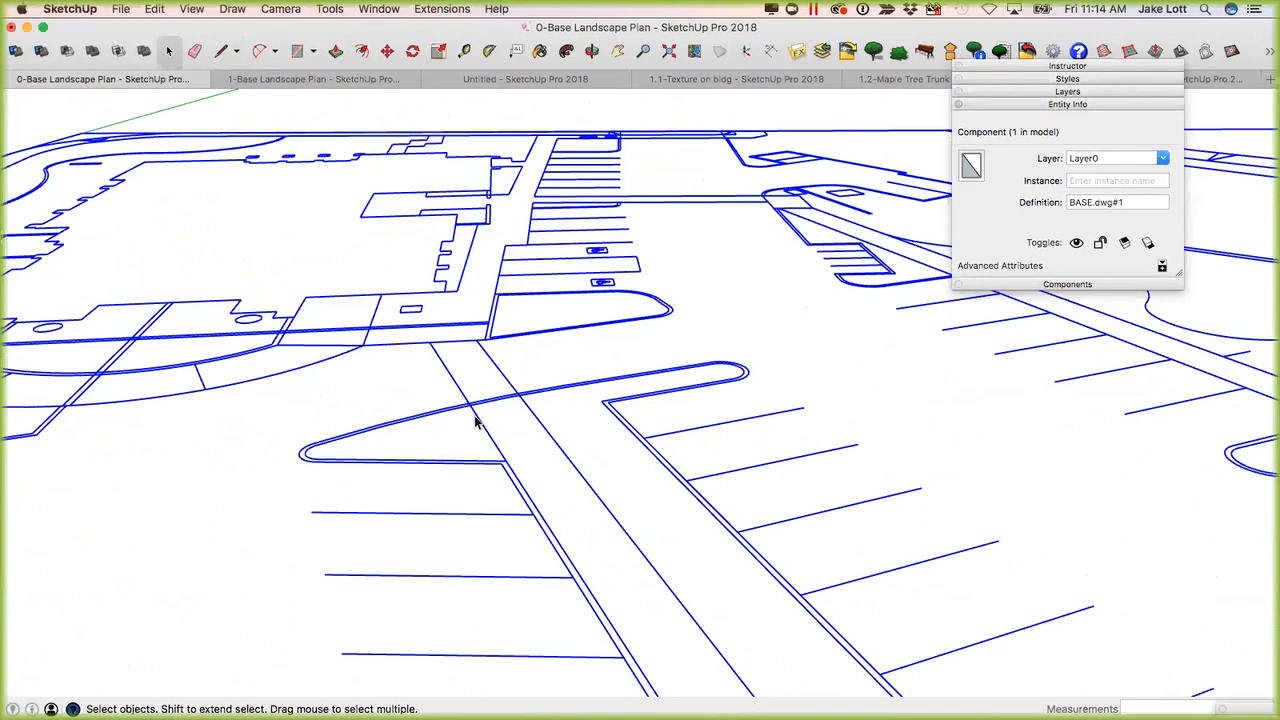
scroll(476, 422, "down", 6)
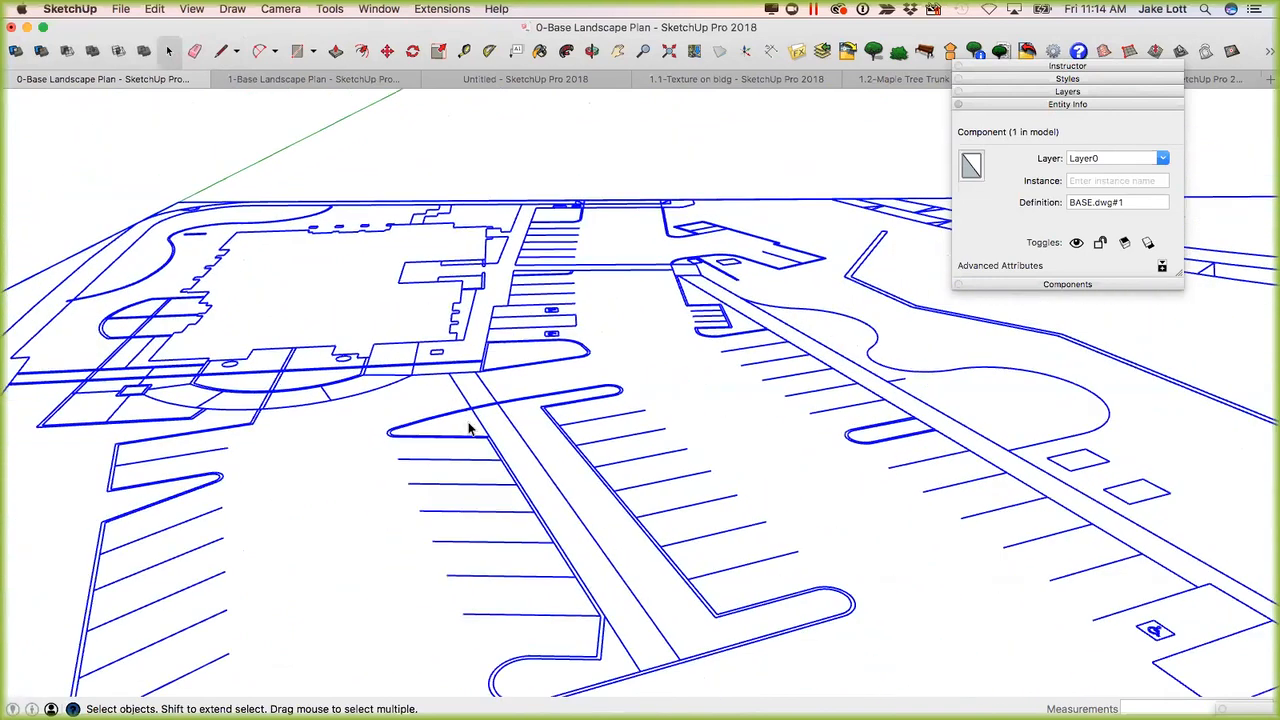
scroll(490, 444, "up", 5)
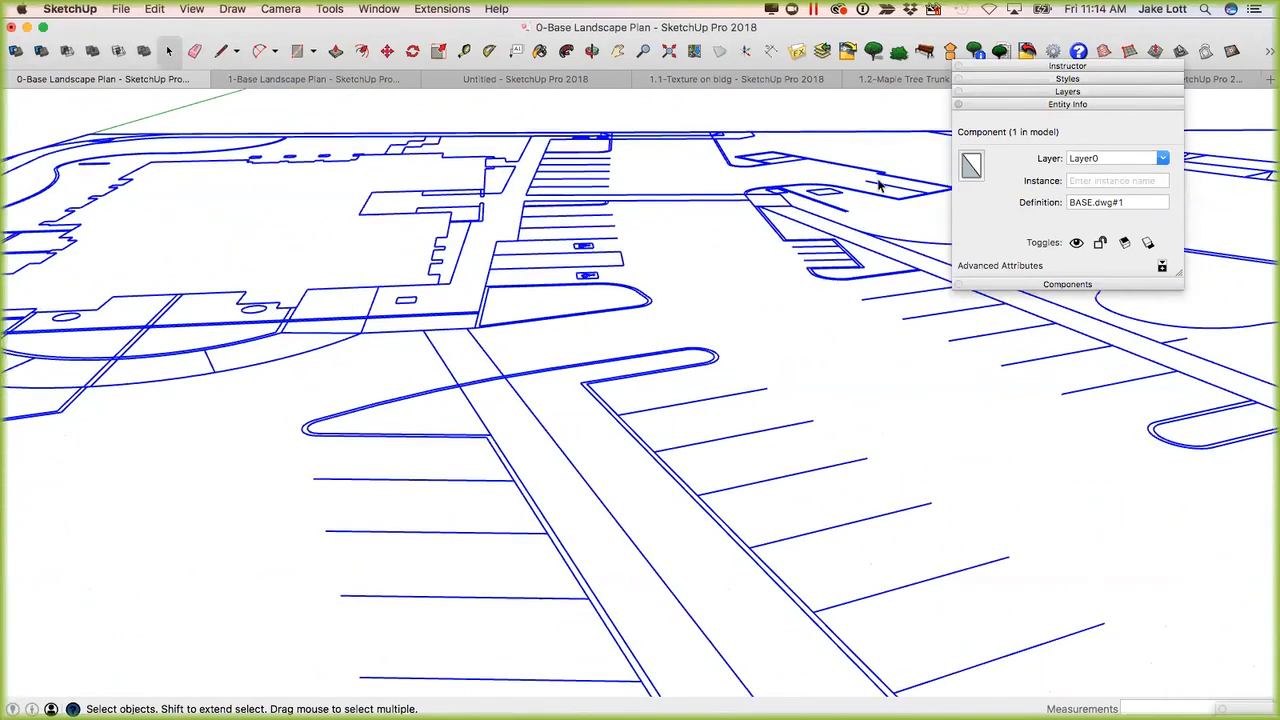
Collapse Entity Info and expand Layers to review the layers imported with the plan.
left_click(1022, 104)
left_click(1108, 92)
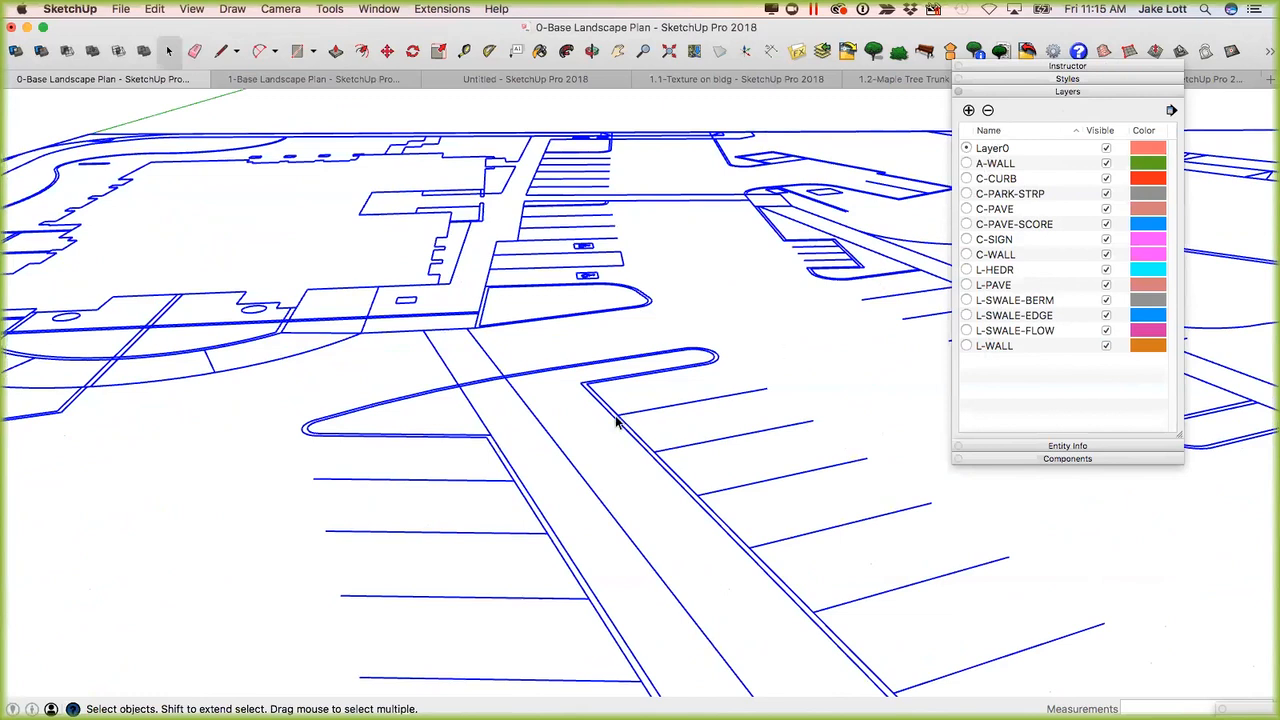
scroll(668, 418, "down", 2)
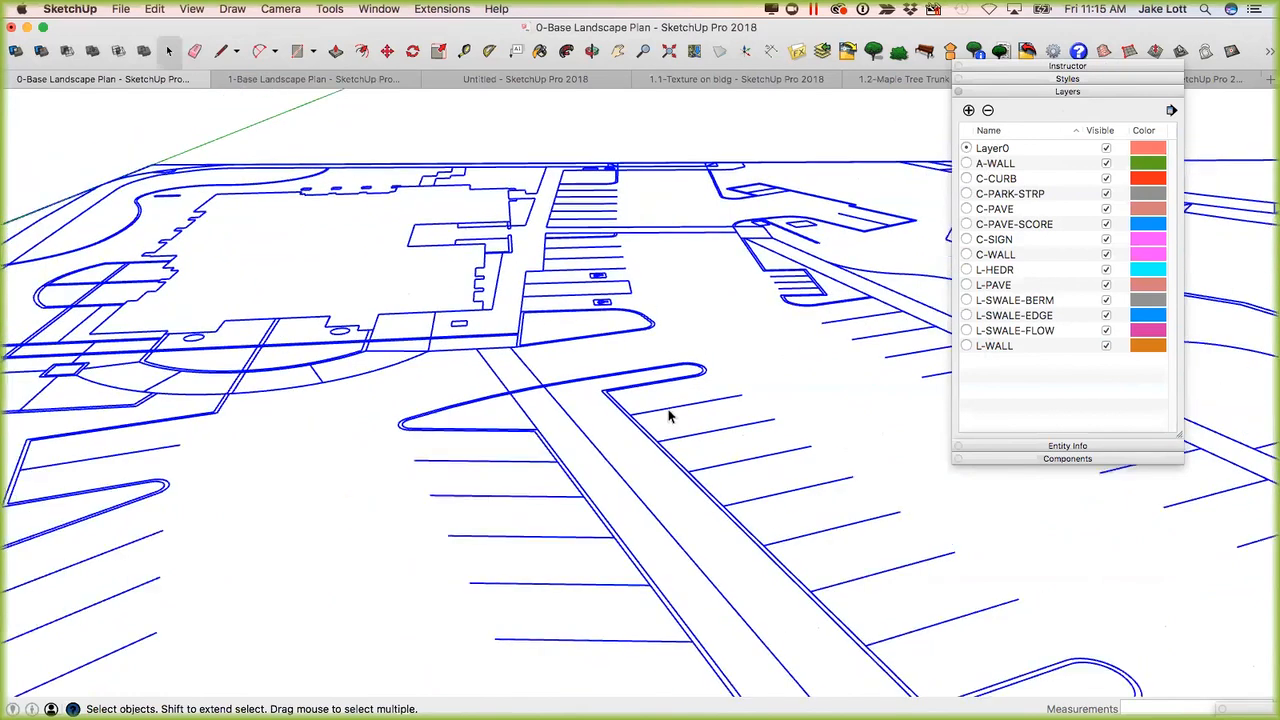
scroll(668, 418, "down", 1)
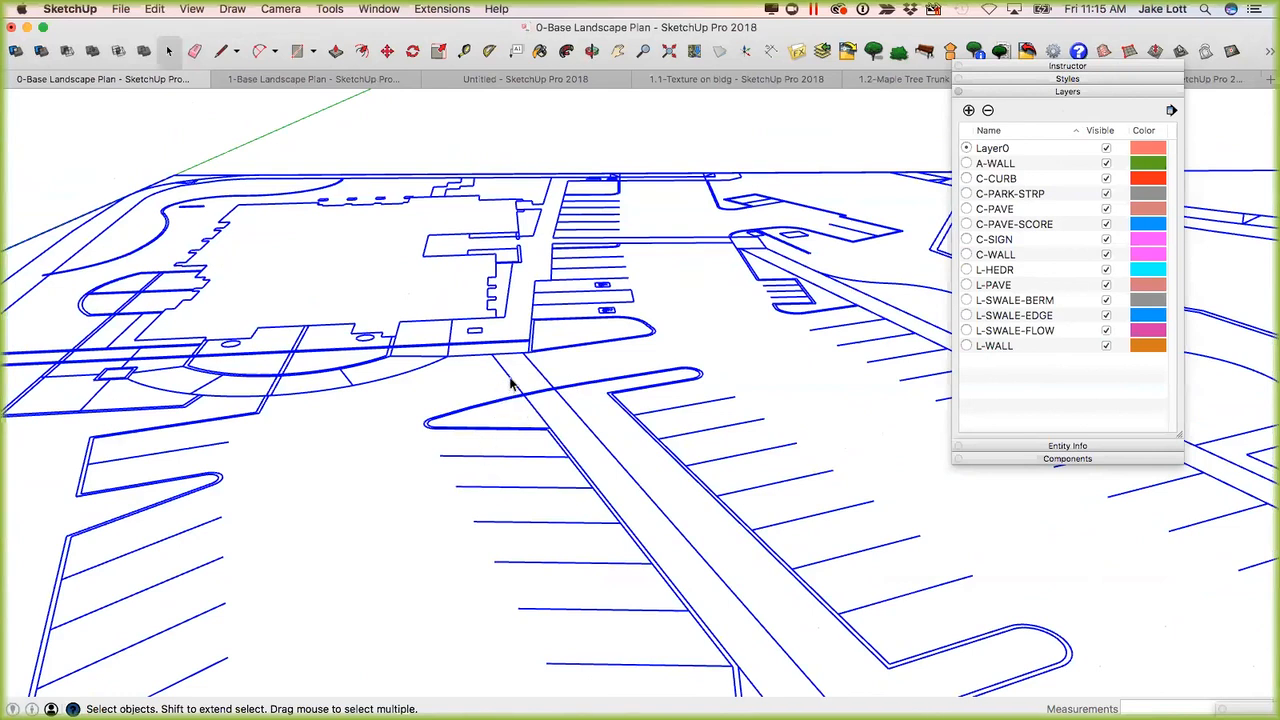
Open the imported plan component for editing and select the outer curb edge beside the triangular island's first parking stall.
double_click(510, 383)
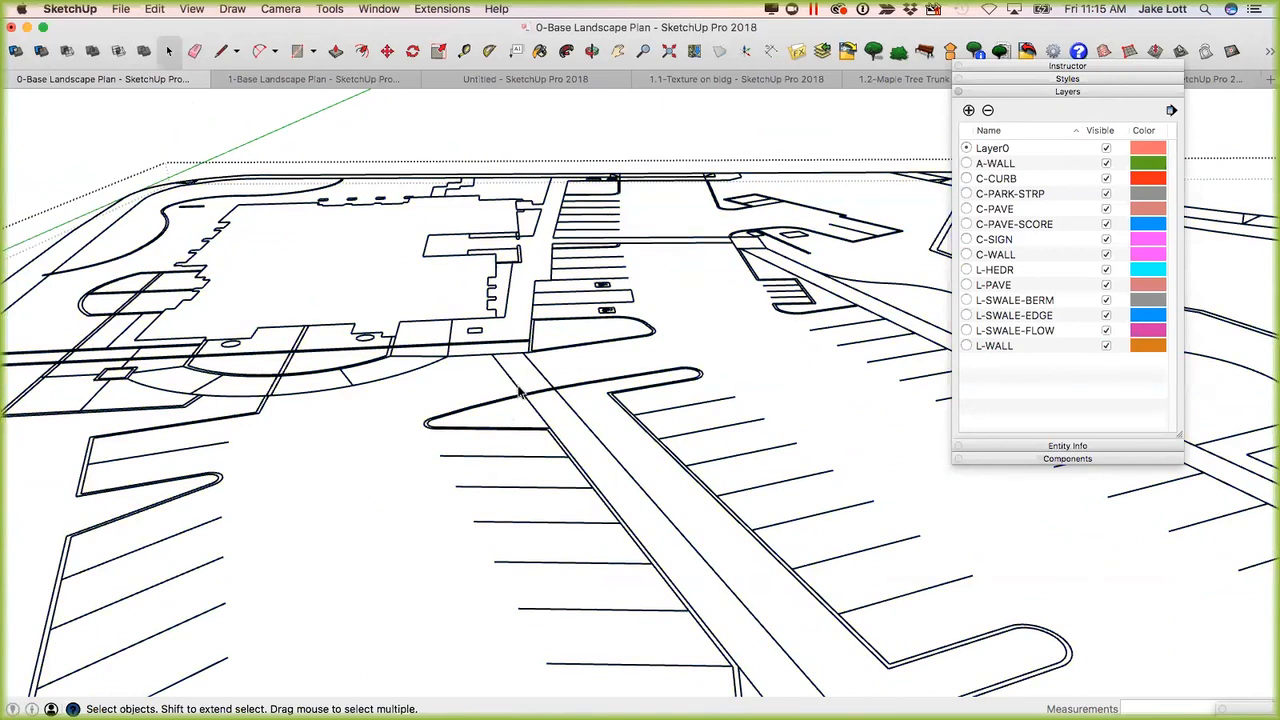
left_click(536, 414)
left_click(530, 430)
scroll(538, 434, "up", 2)
scroll(538, 434, "up", 5)
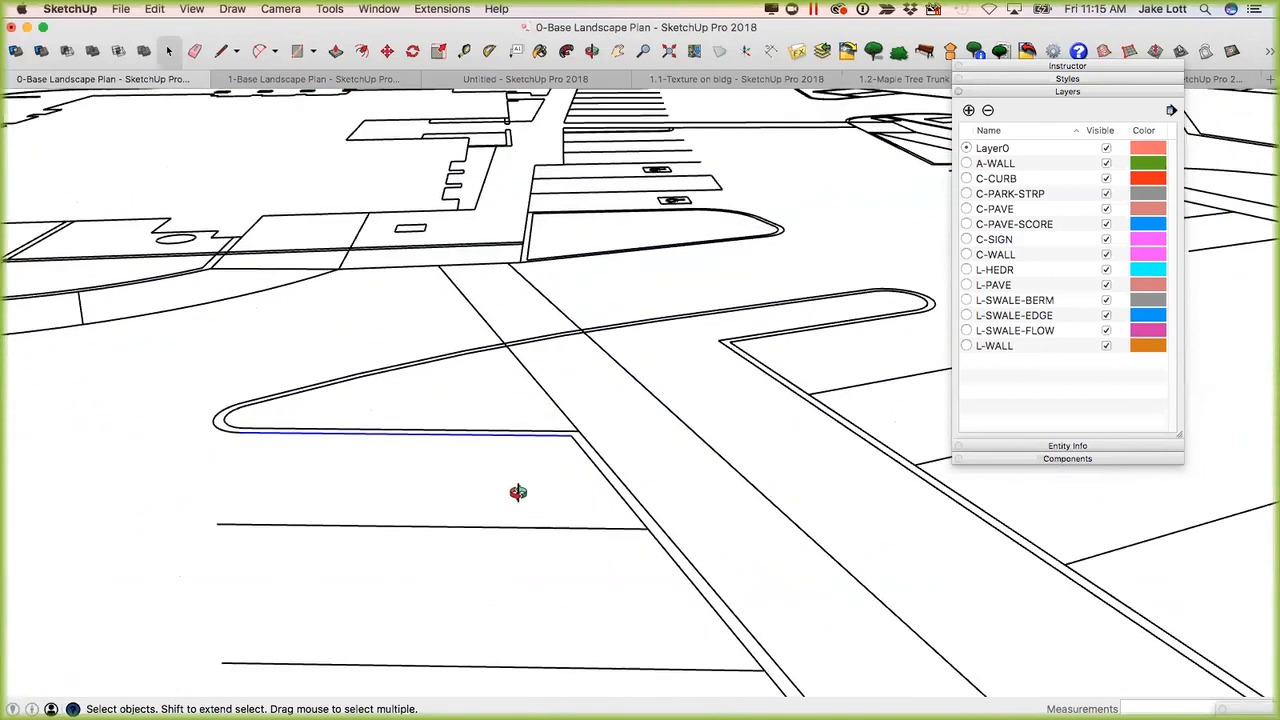
Close the triangular island with a line about 12' 7 5/8" long along the walkway, and select the resulting face.
key("l")
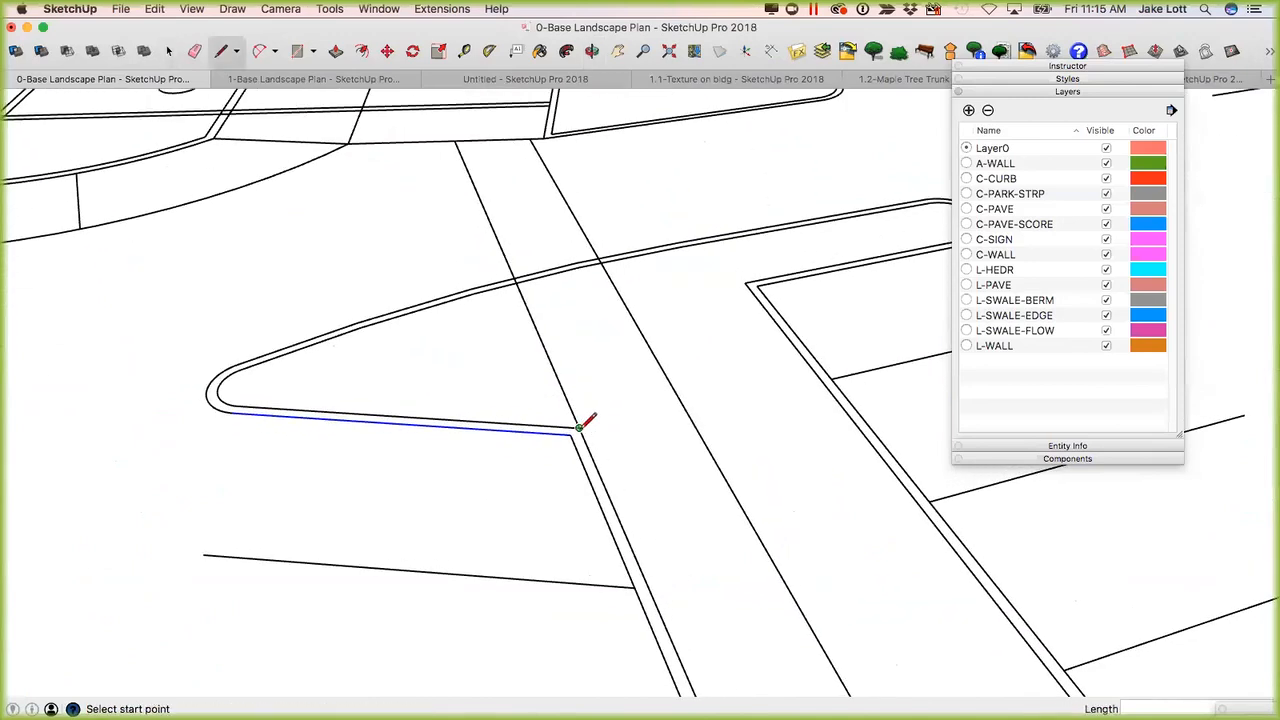
left_click(578, 428)
middle_click_drag(553, 337, 503, 326)
left_click(499, 331)
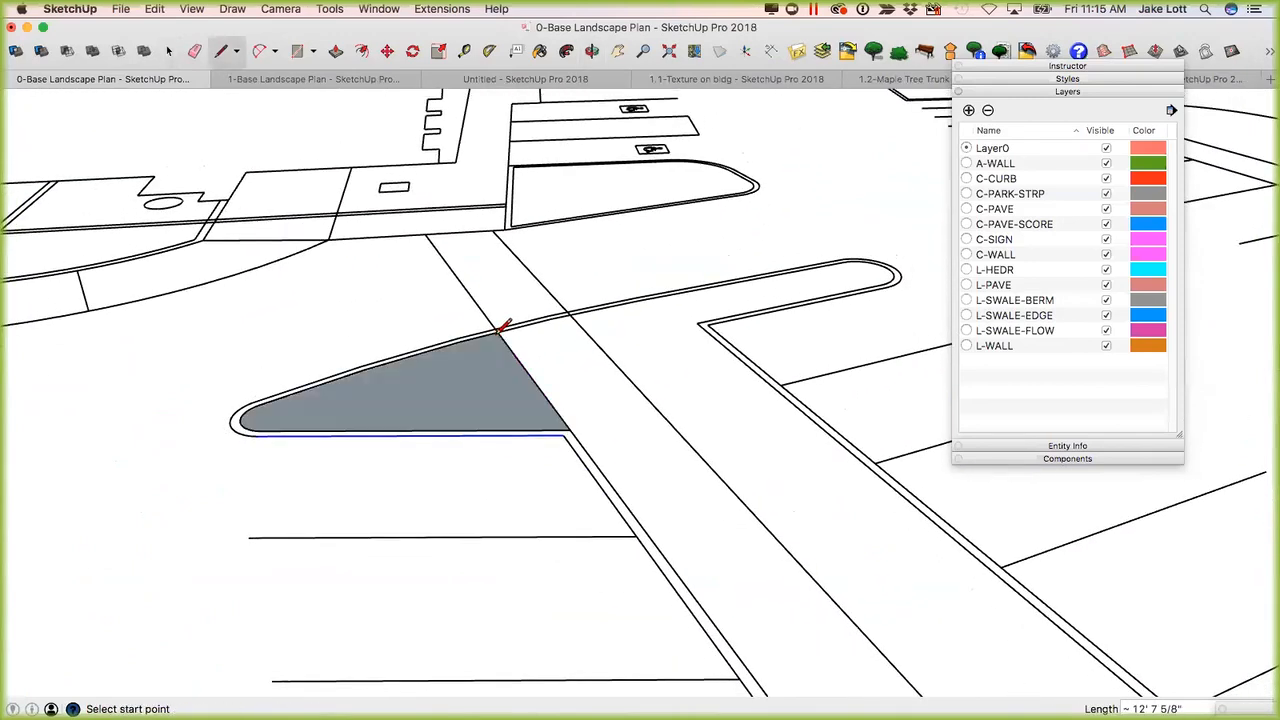
middle_click_drag(314, 434, 437, 460)
scroll(437, 460, "down", 2)
scroll(437, 460, "up", 3)
key("space")
left_click(366, 469)
middle_click_drag(533, 423, 551, 331)
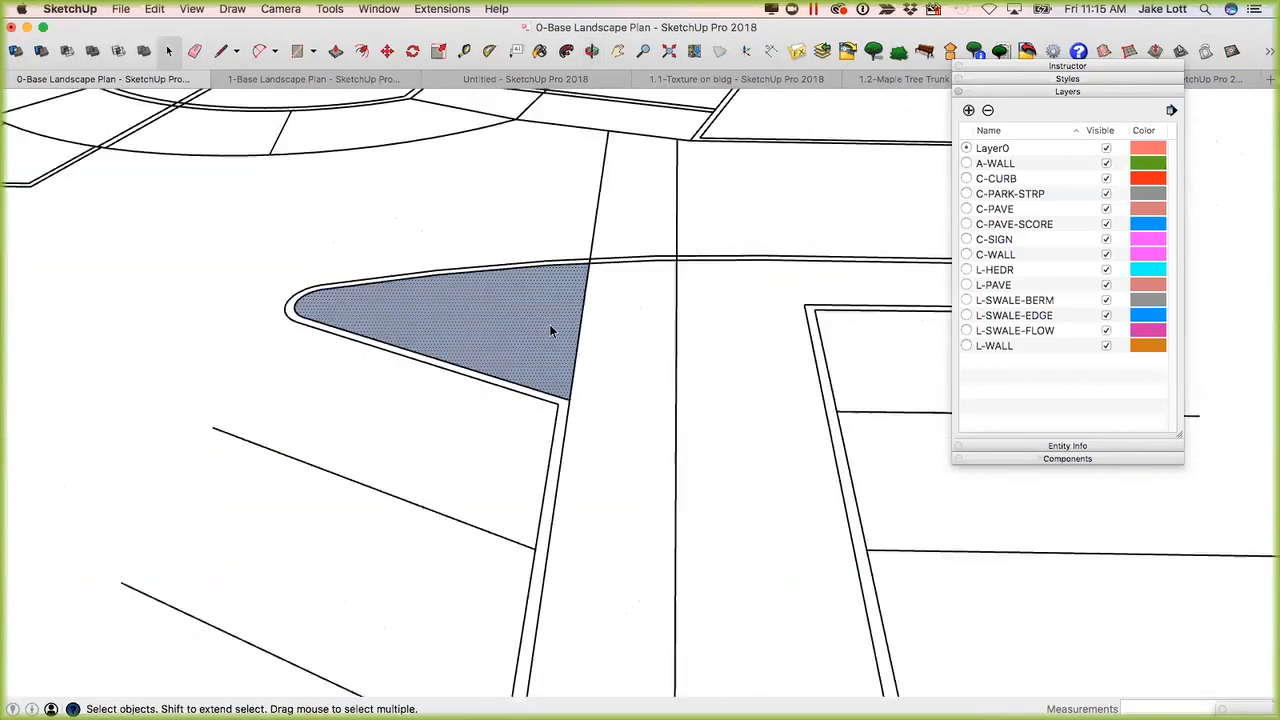
Split the island face with a line about 15' 9 5/8" long from the walkway edge to the rounded tip.
scroll(551, 331, "down", 1)
key("l")
left_click(573, 337)
left_click(341, 303)
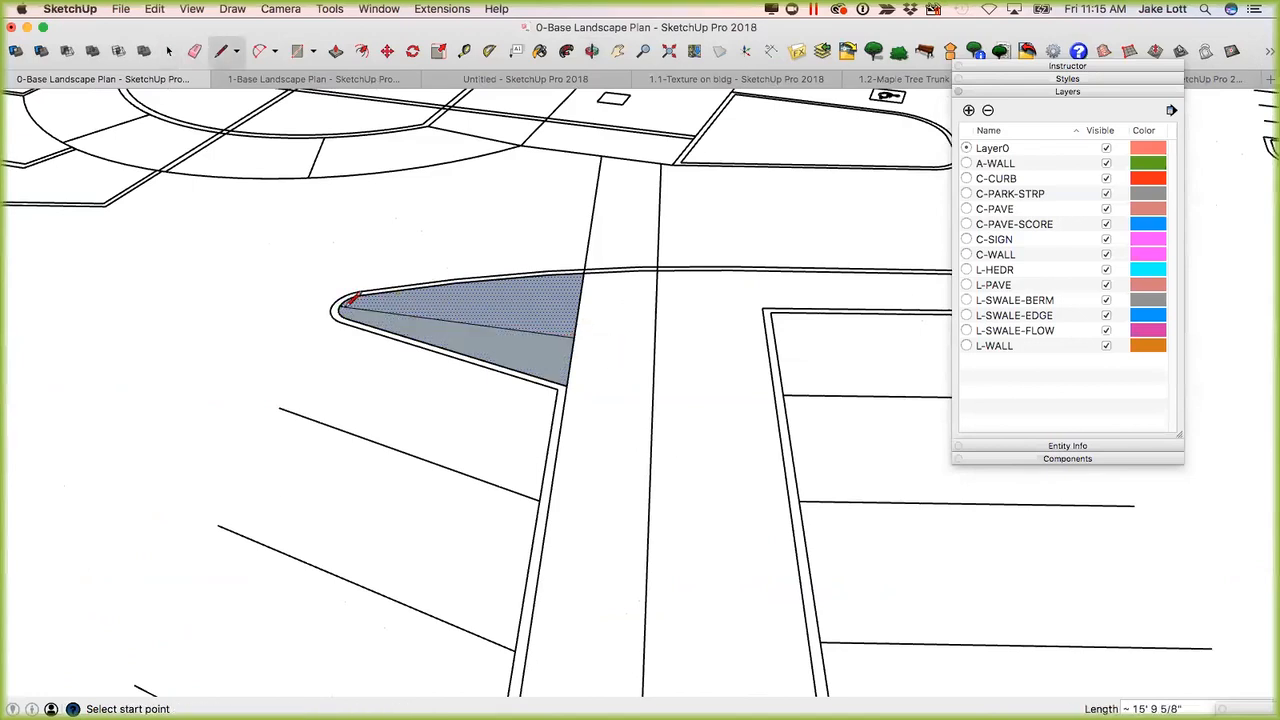
key("space")
left_click(516, 345)
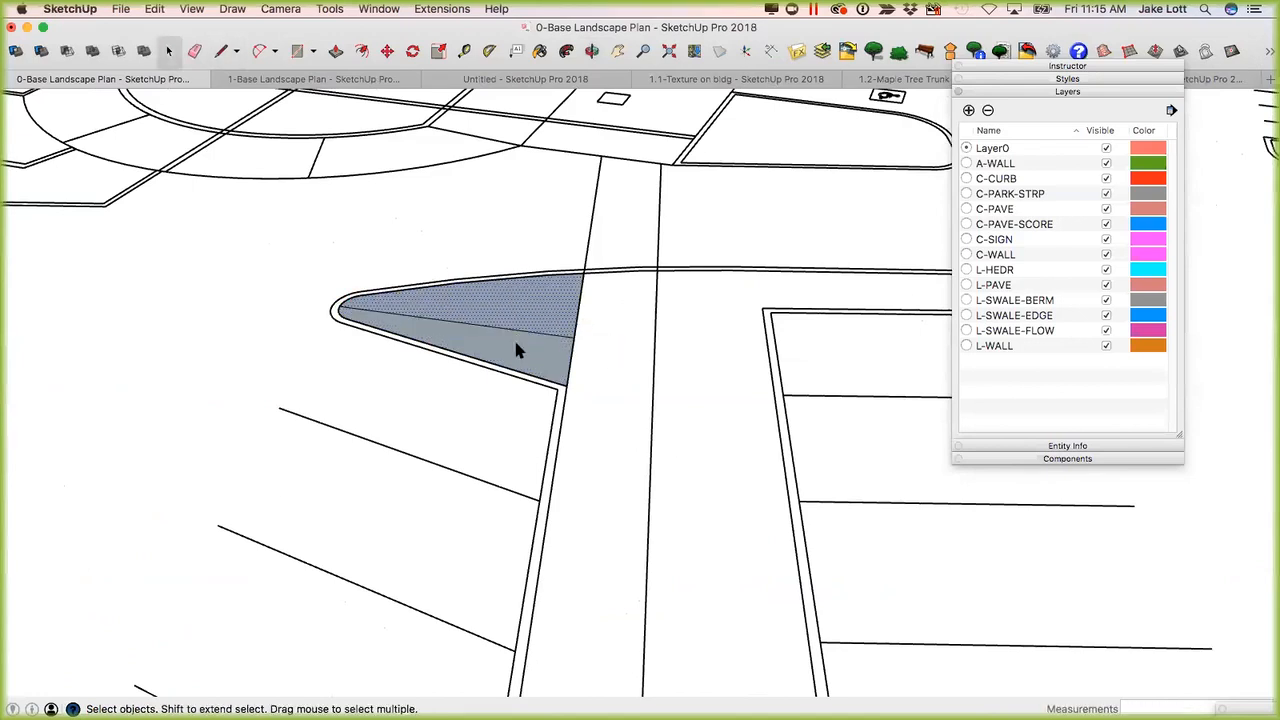
Erase the dividing line across the island face.
key("e")
left_click(521, 331)
key("space")
scroll(522, 336, "down", 6)
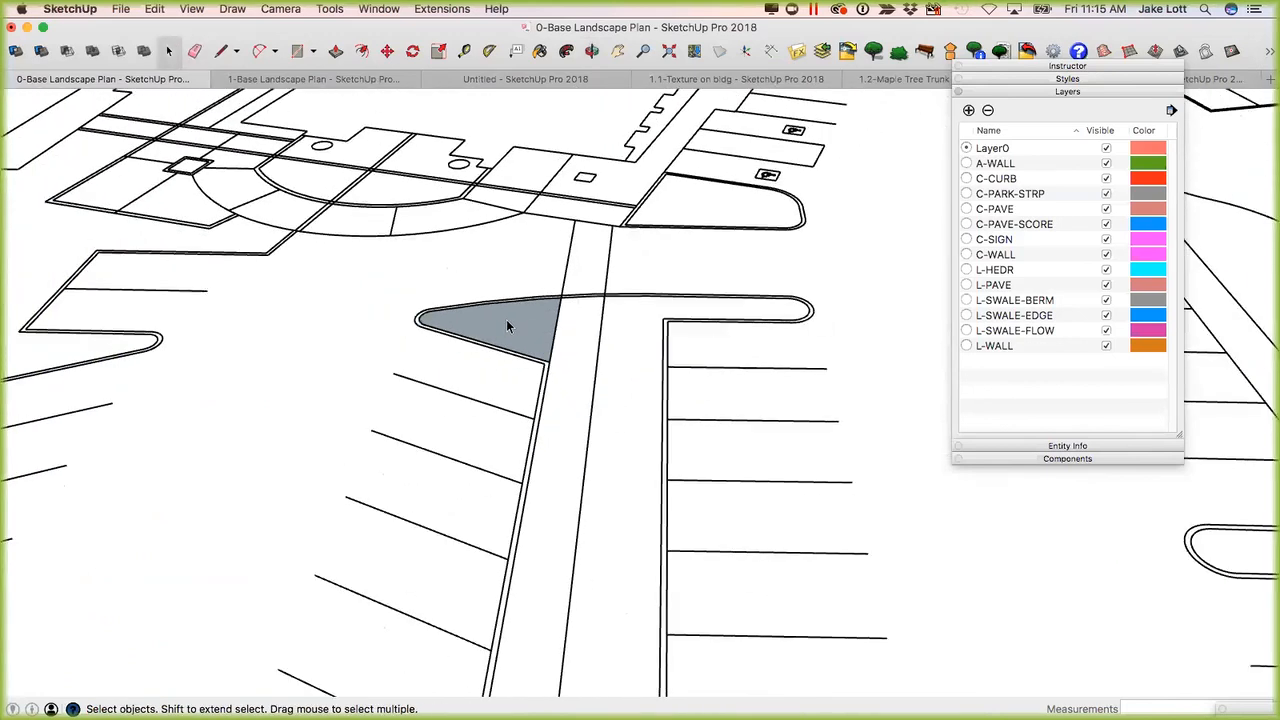
Try to trace the walkway edge across the curb band where it meets the island's upper corner.
middle_click_drag(489, 329, 565, 395)
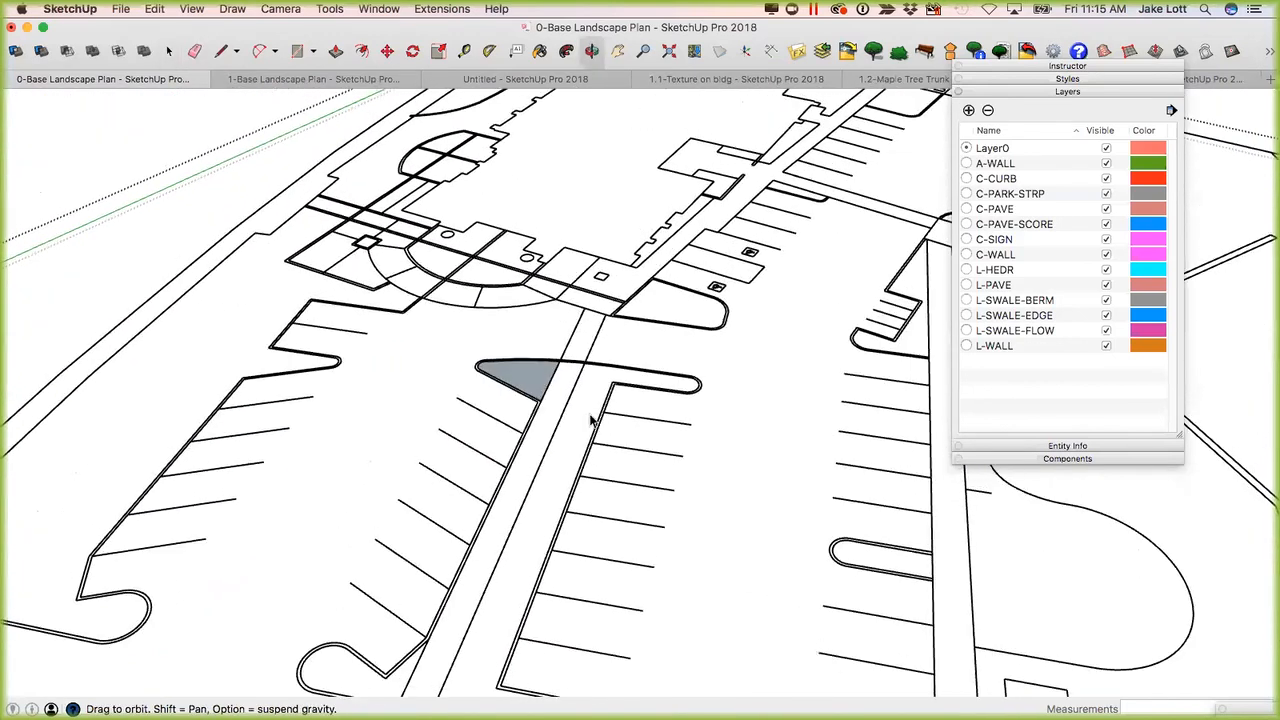
scroll(573, 410, "up", 4)
scroll(573, 410, "up", 5)
middle_click_drag(491, 329, 523, 403)
key("l")
left_click(619, 367)
key("Escape")
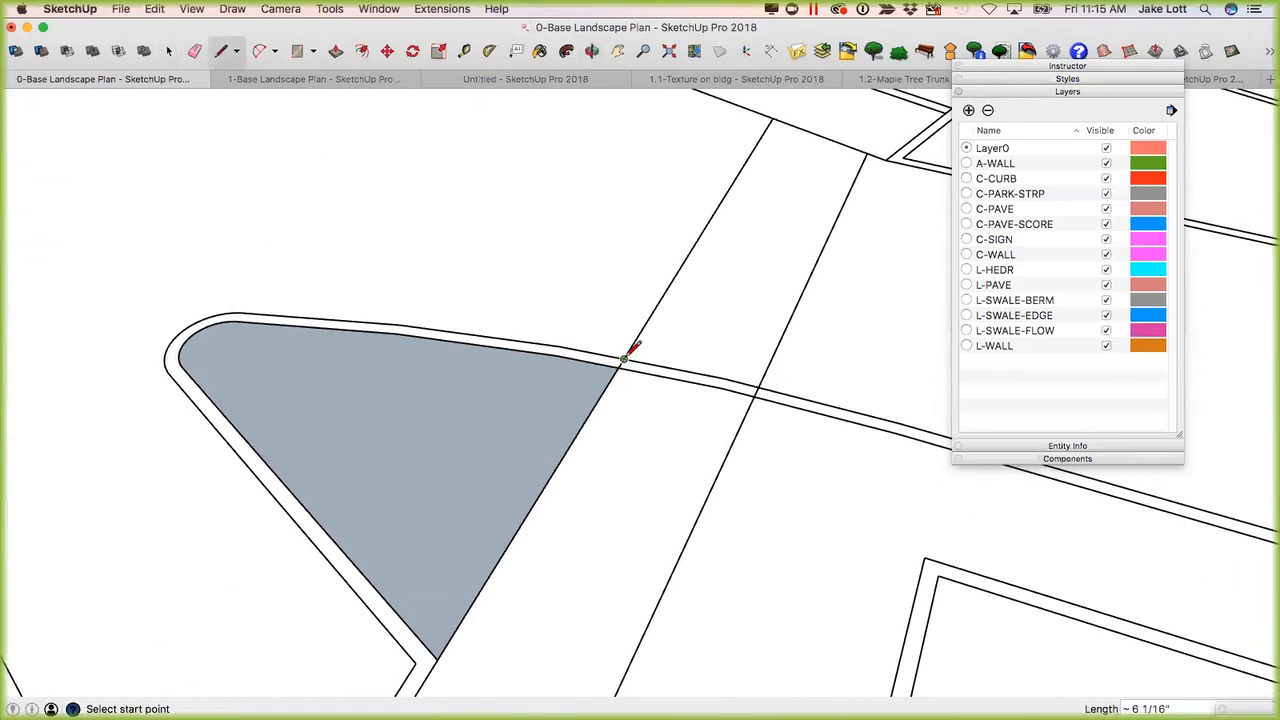
key("space")
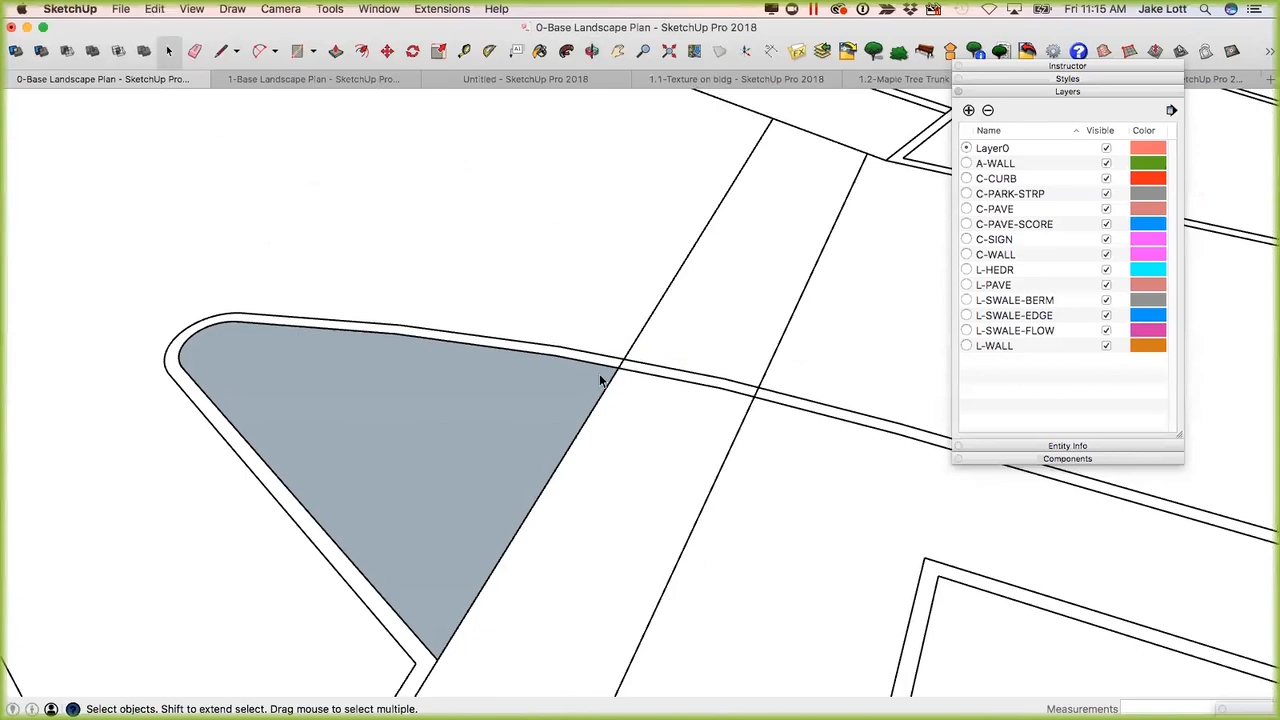
Select the walkway edge beyond the island and draw a line about 6 1/16" long along it across the curb band.
left_click(601, 380)
left_click(614, 368)
scroll(615, 375, "up", 2)
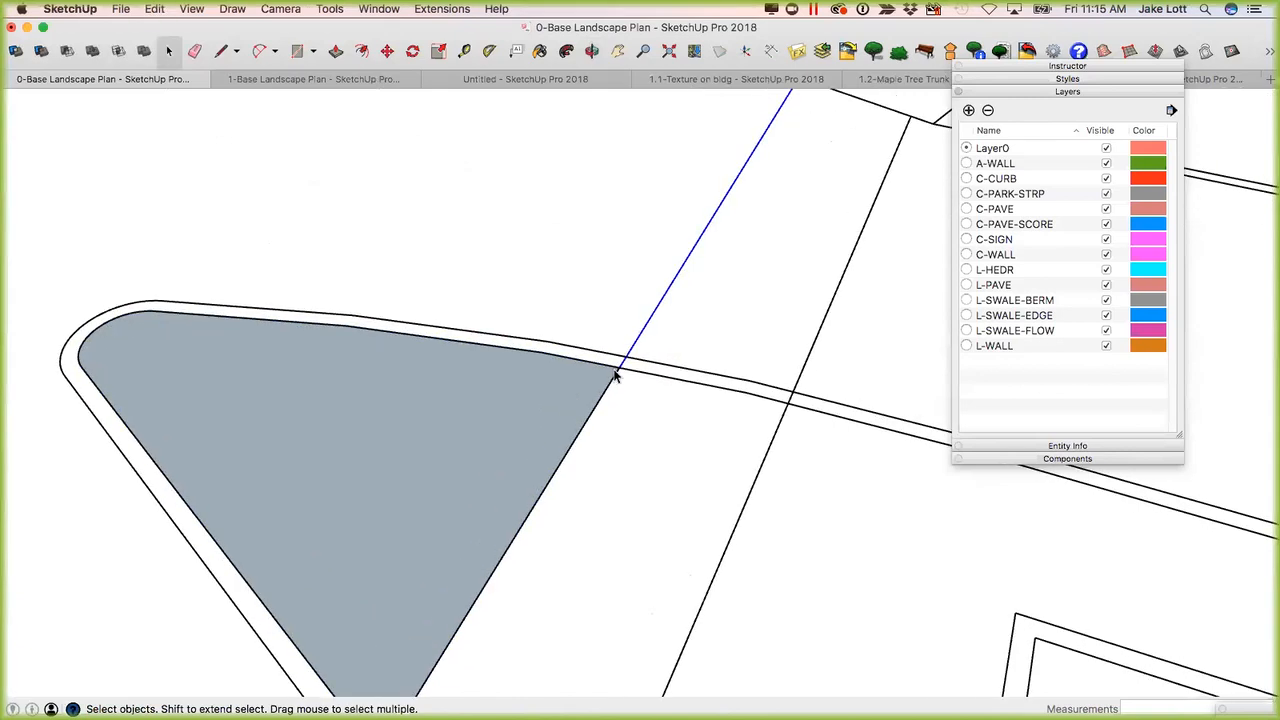
key("m")
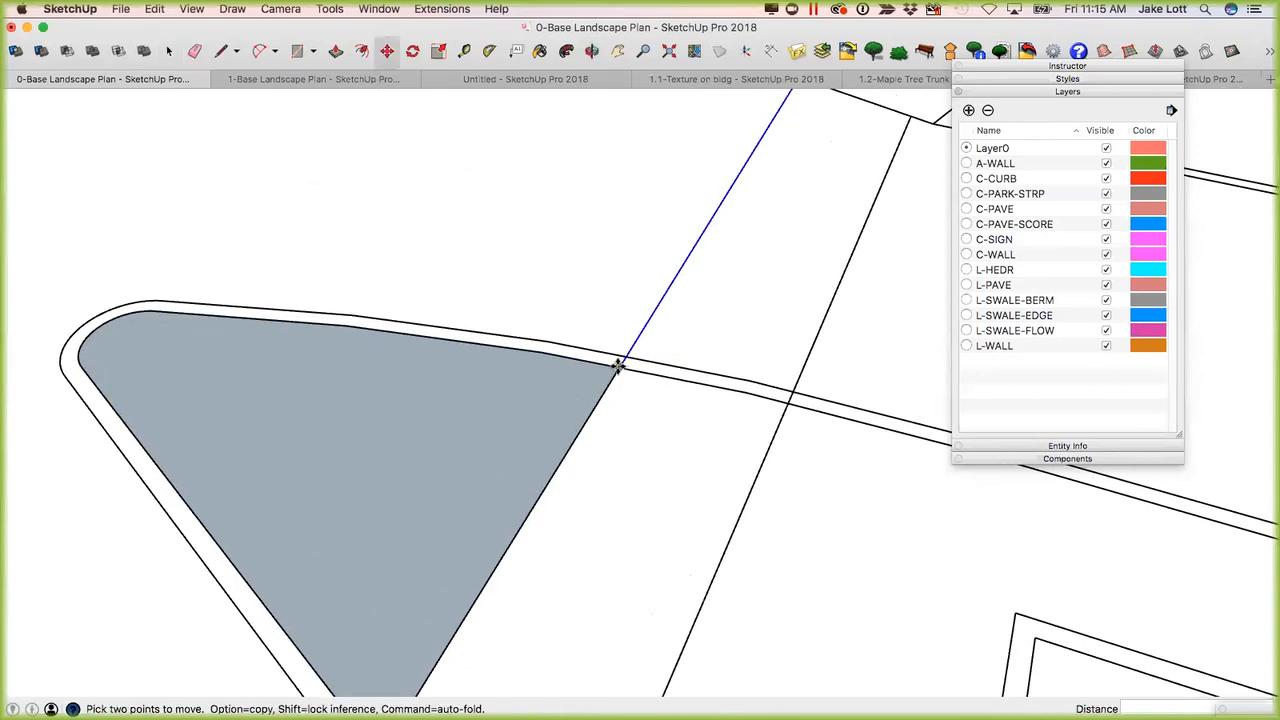
key("l")
left_click(618, 367)
left_click(627, 355)
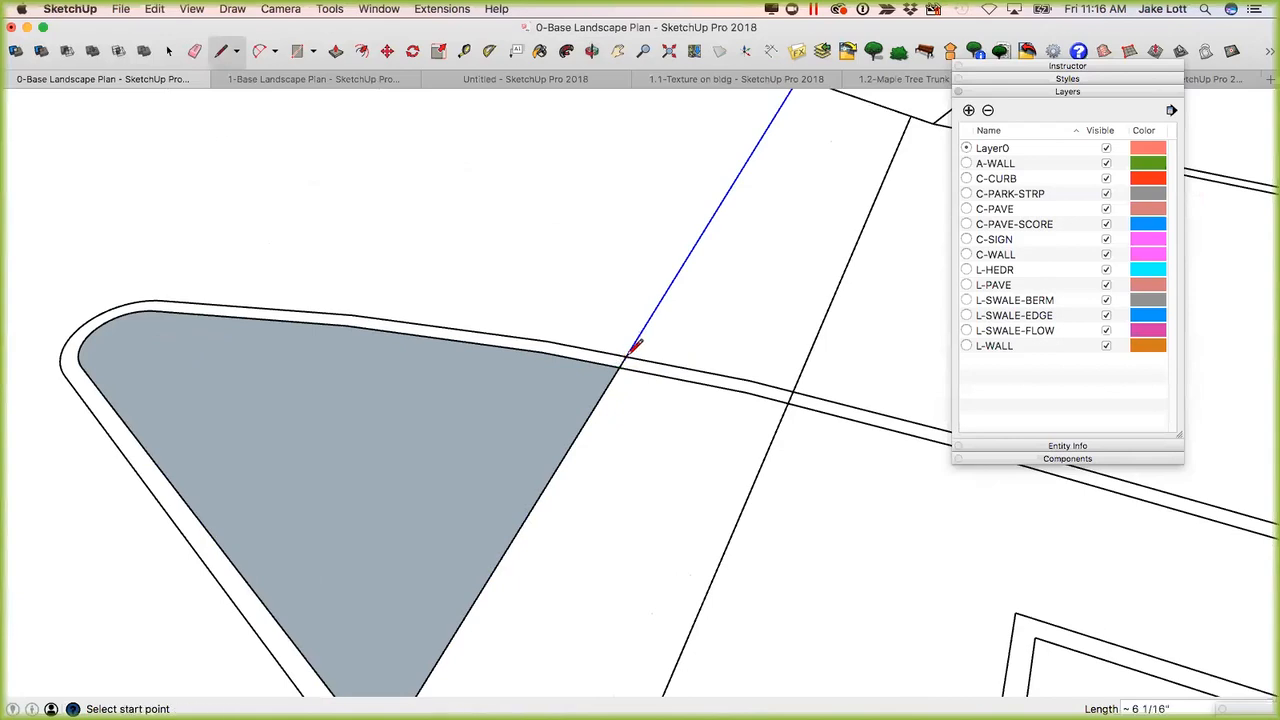
scroll(520, 403, "down", 3)
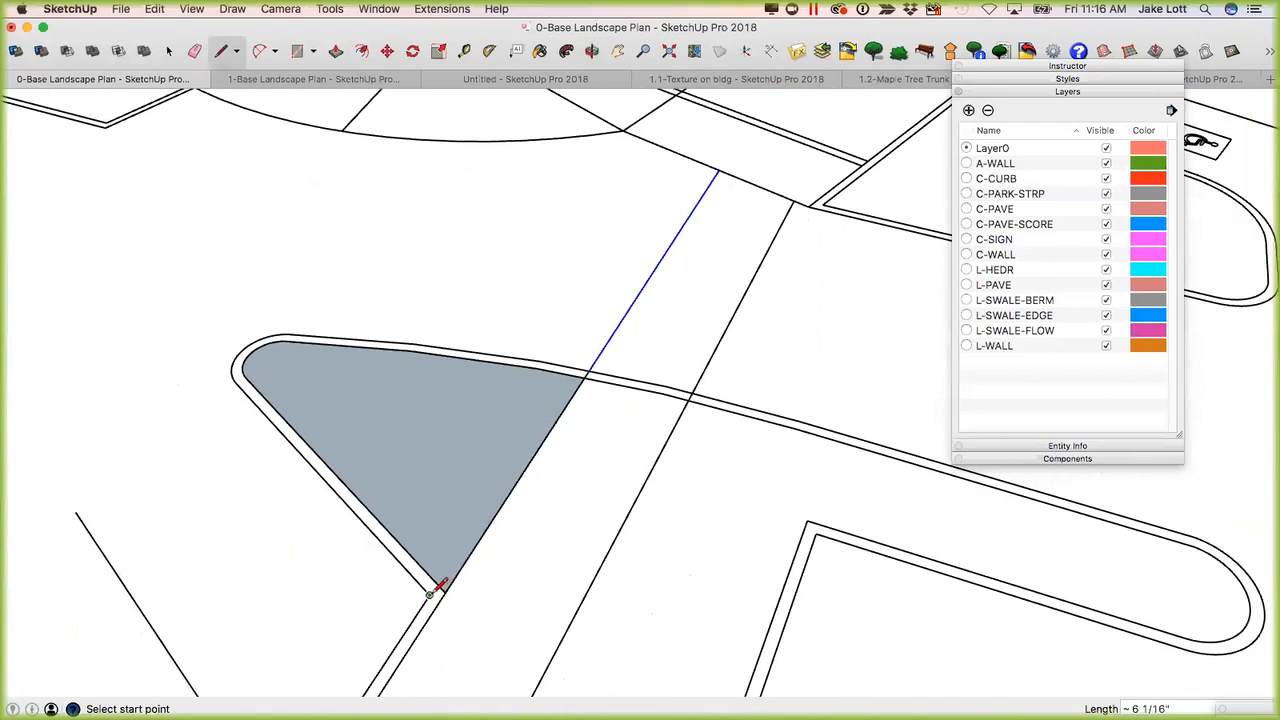
Close the curb band with a line about 7 1/8" long between its outer and inner corners at the first parking stall.
left_click(432, 593)
scroll(447, 585, "up", 2)
left_click(439, 587)
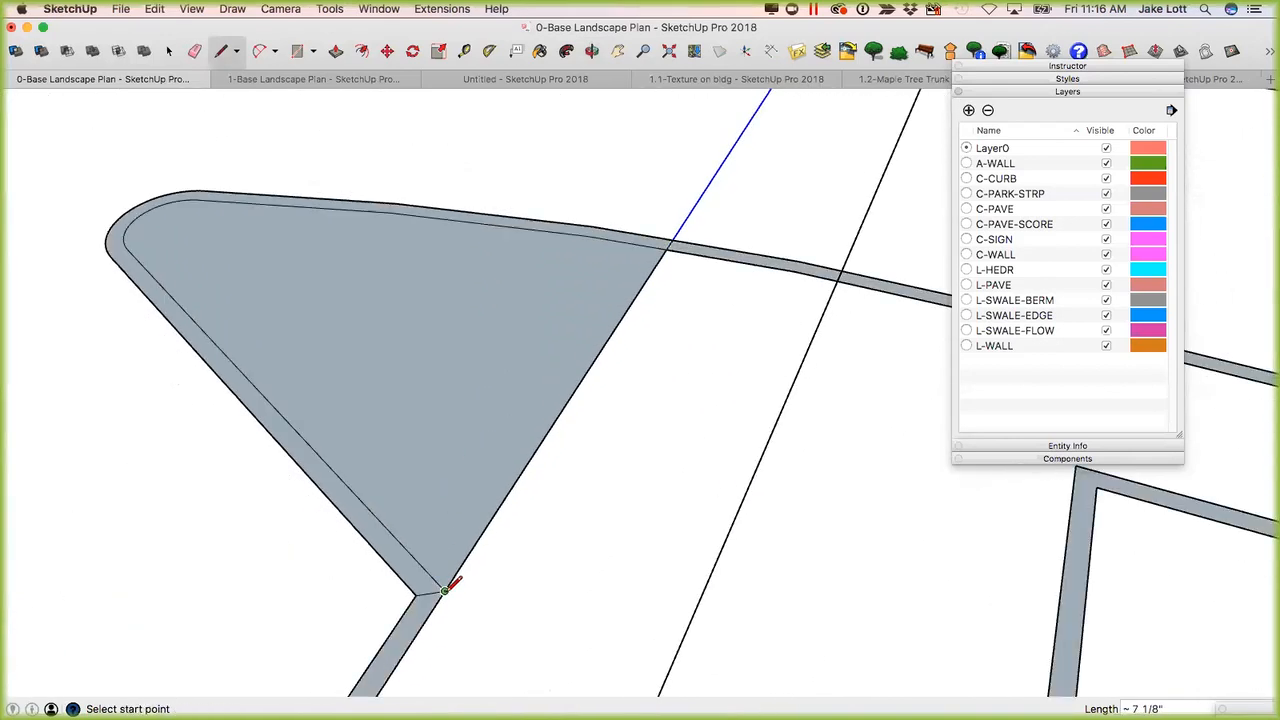
scroll(447, 587, "down", 2)
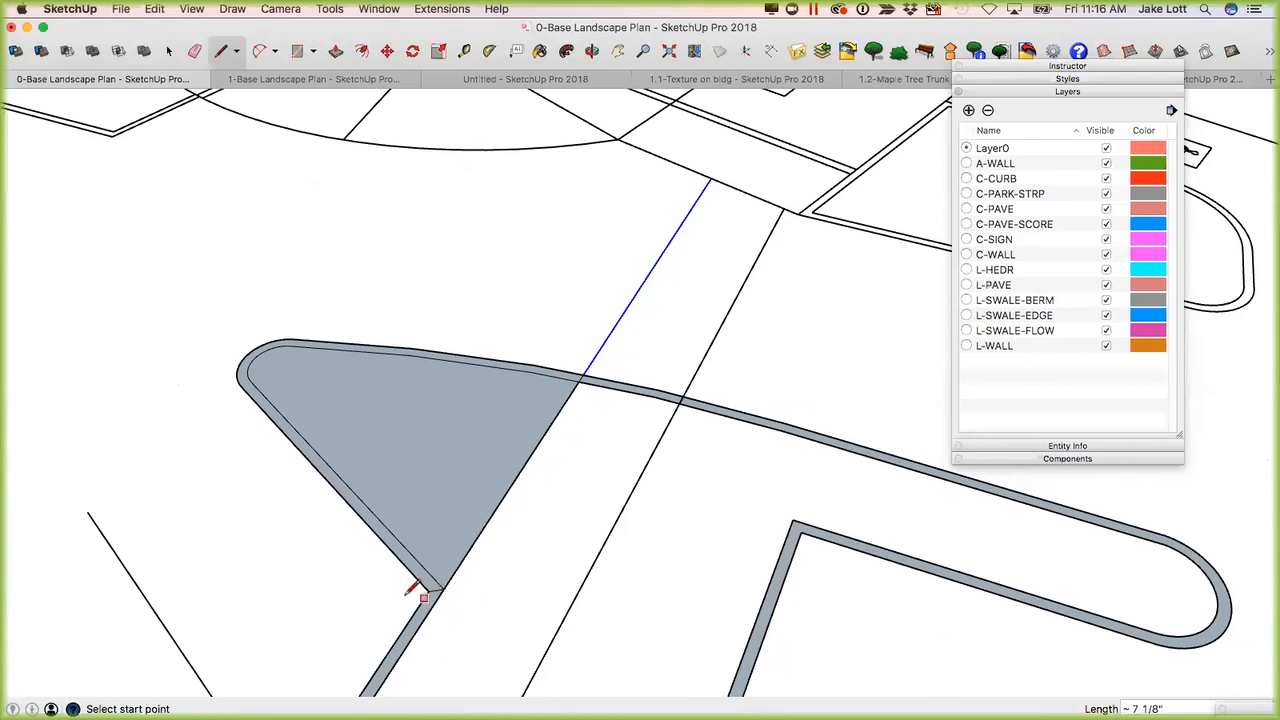
scroll(375, 518, "up", 3)
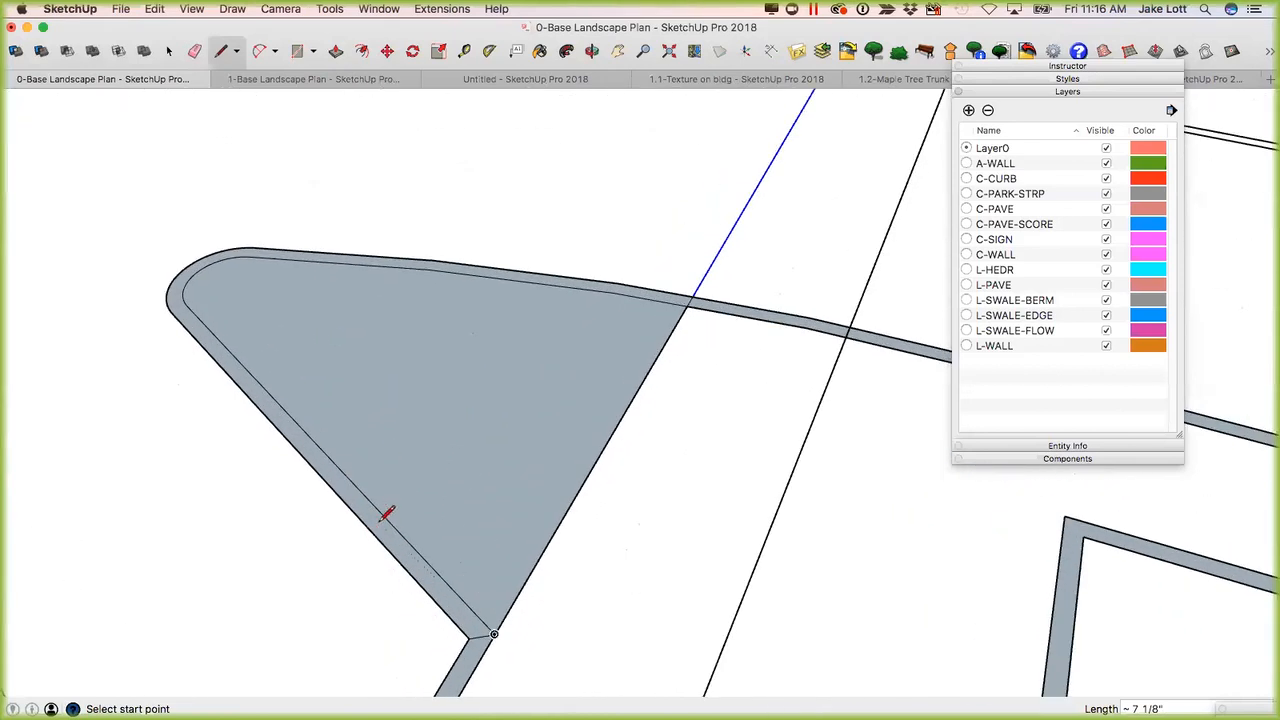
Examine the island's curb band up close, checking its faces and edges by selecting them.
key("space")
scroll(355, 475, "up", 3)
middle_click_drag(380, 495, 329, 475)
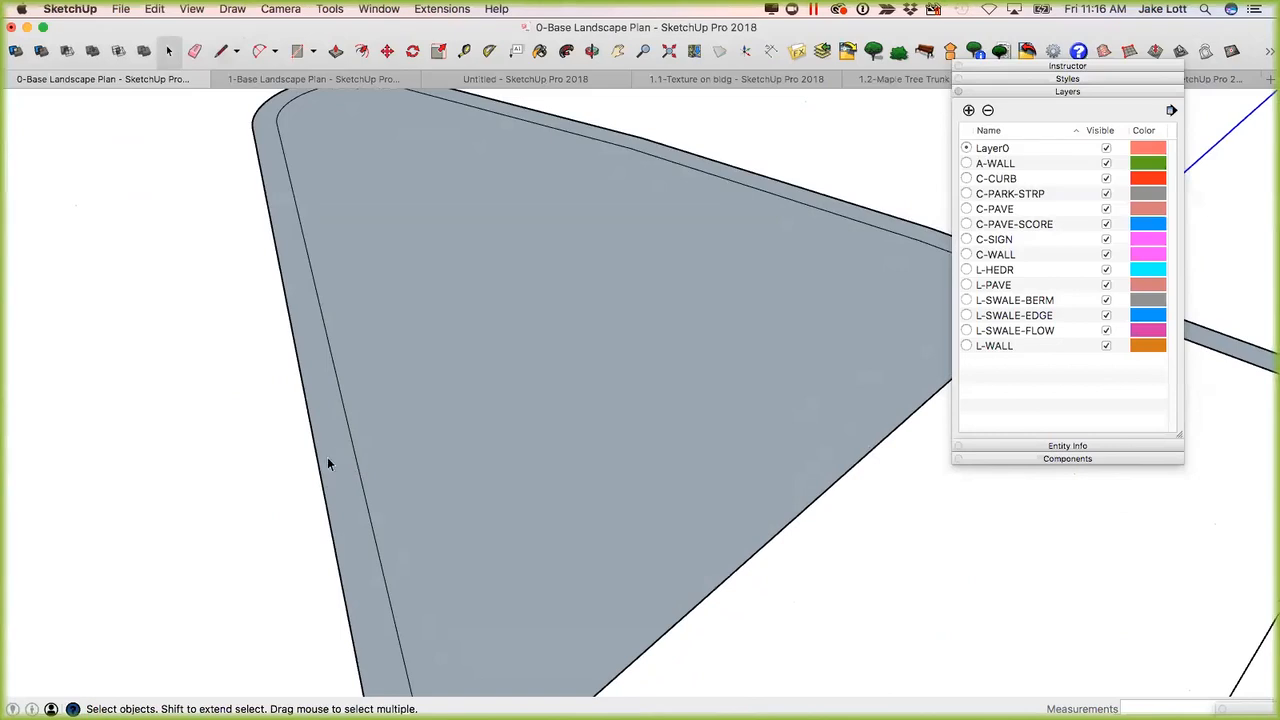
left_click(377, 446)
left_click(332, 412)
left_click(306, 407)
left_click(276, 416)
scroll(281, 392, "down", 2)
scroll(202, 426, "down", 1)
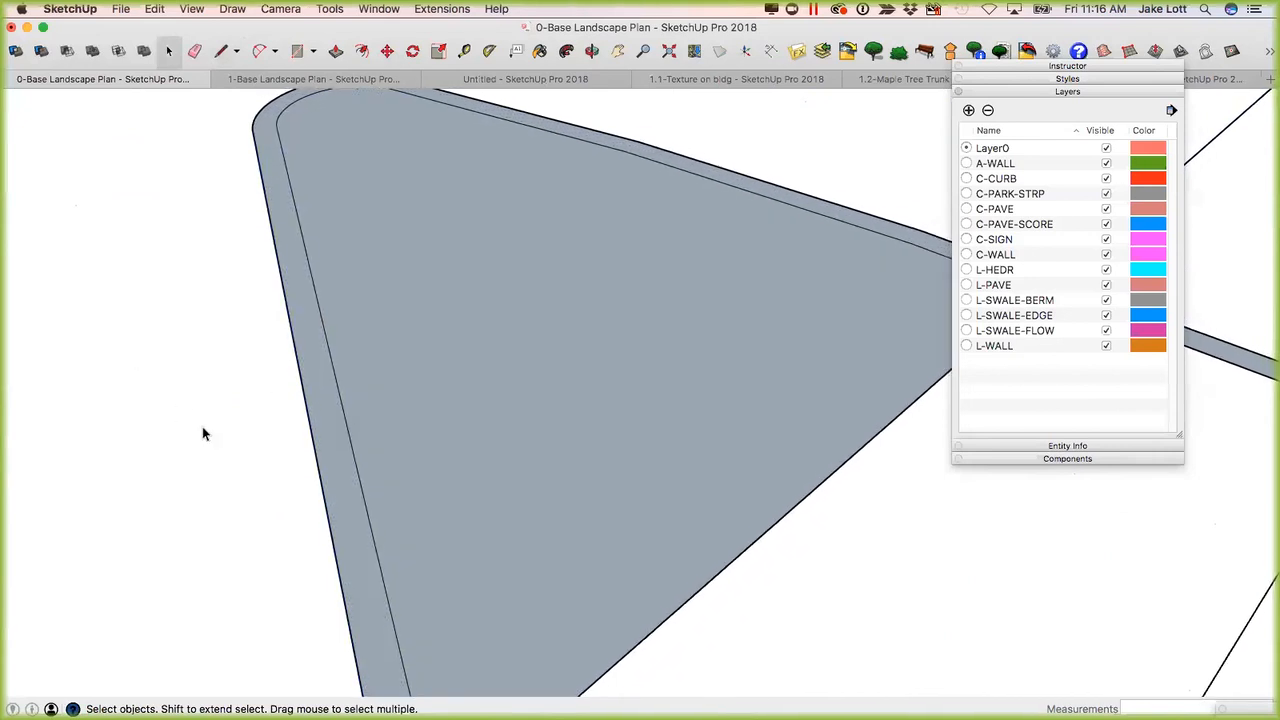
Review the shaded island and its curb bands within the surrounding parking lot plan.
scroll(274, 372, "down", 1)
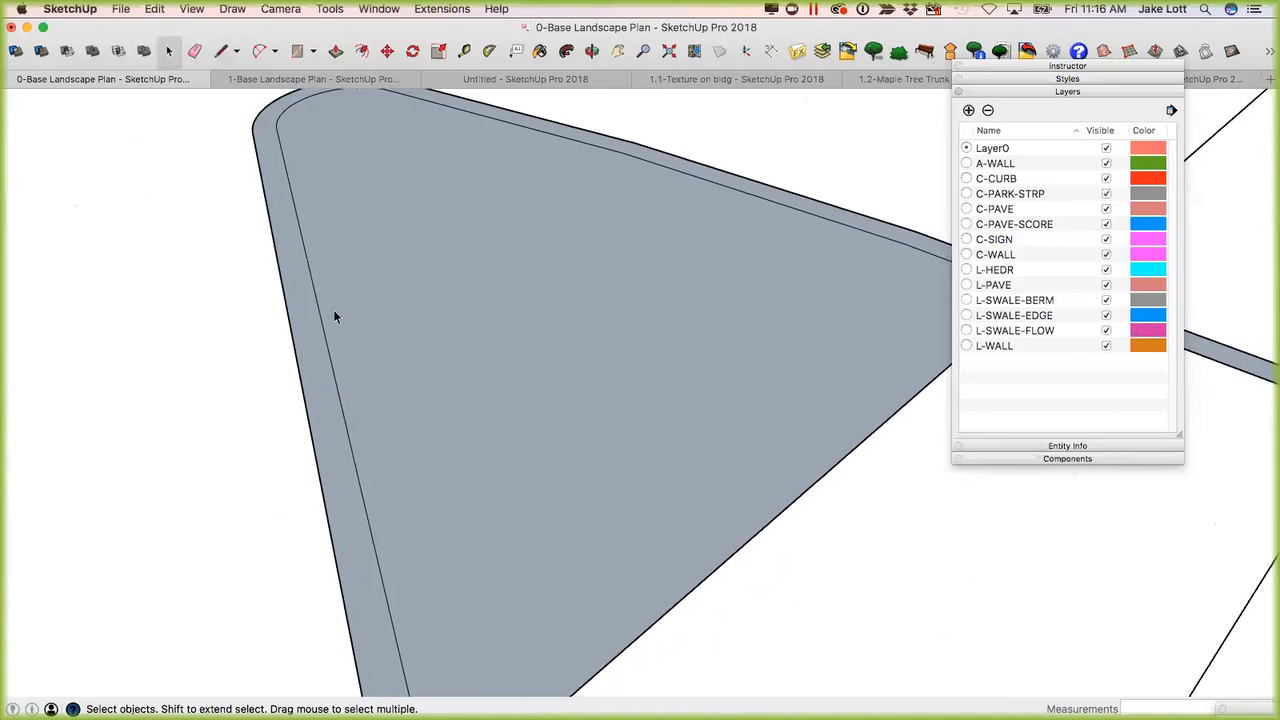
scroll(378, 305, "down", 5)
scroll(402, 313, "down", 3)
middle_click_drag(394, 306, 661, 527)
scroll(556, 595, "down", 5)
middle_click_drag(609, 591, 588, 547)
middle_click_drag(510, 472, 528, 491)
middle_click_drag(573, 584, 508, 486, "shift")
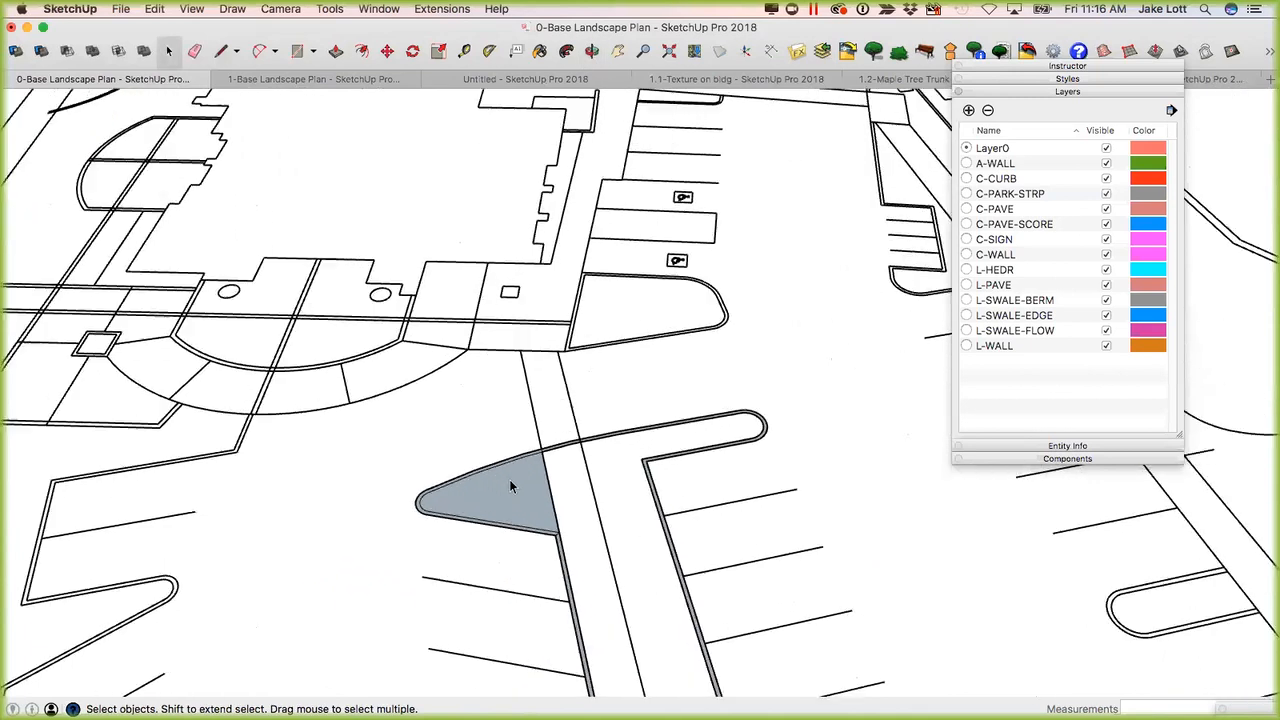
scroll(510, 480, "up", 3)
scroll(360, 400, "down", 2)
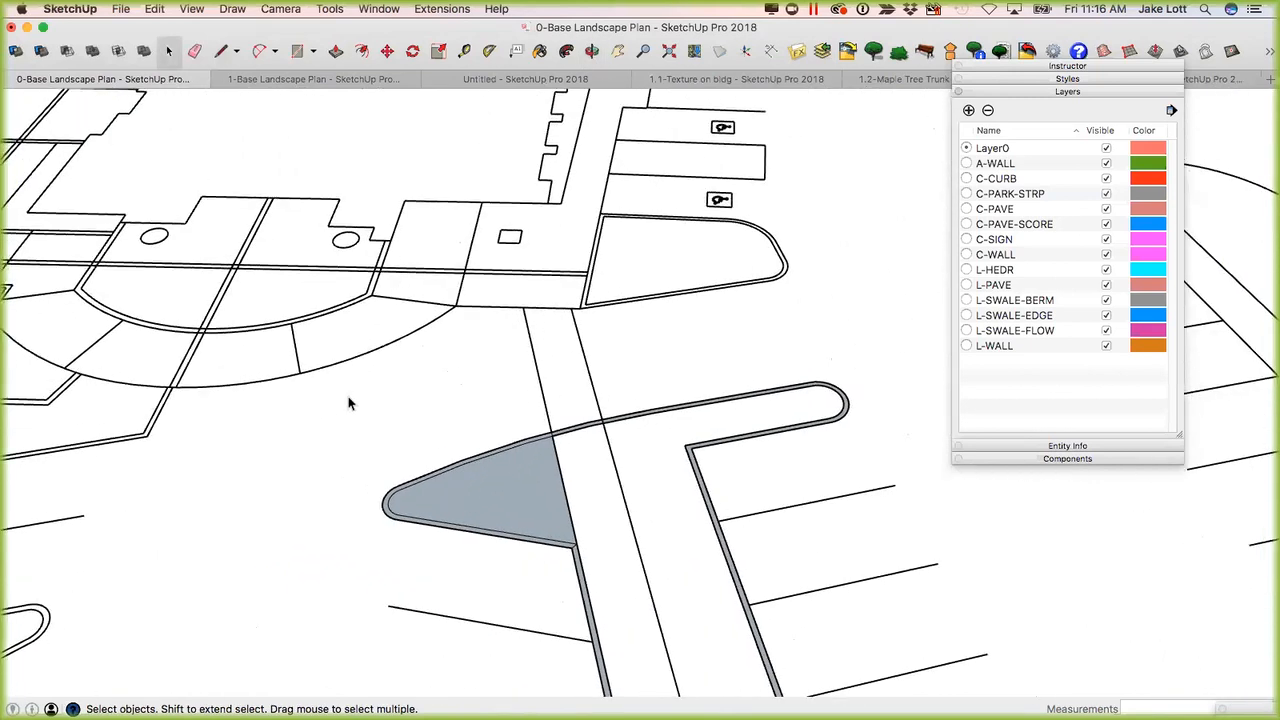
Switch to the 1-Base Landscape Plan model and bring the building and parking area into view.
left_click(322, 80)
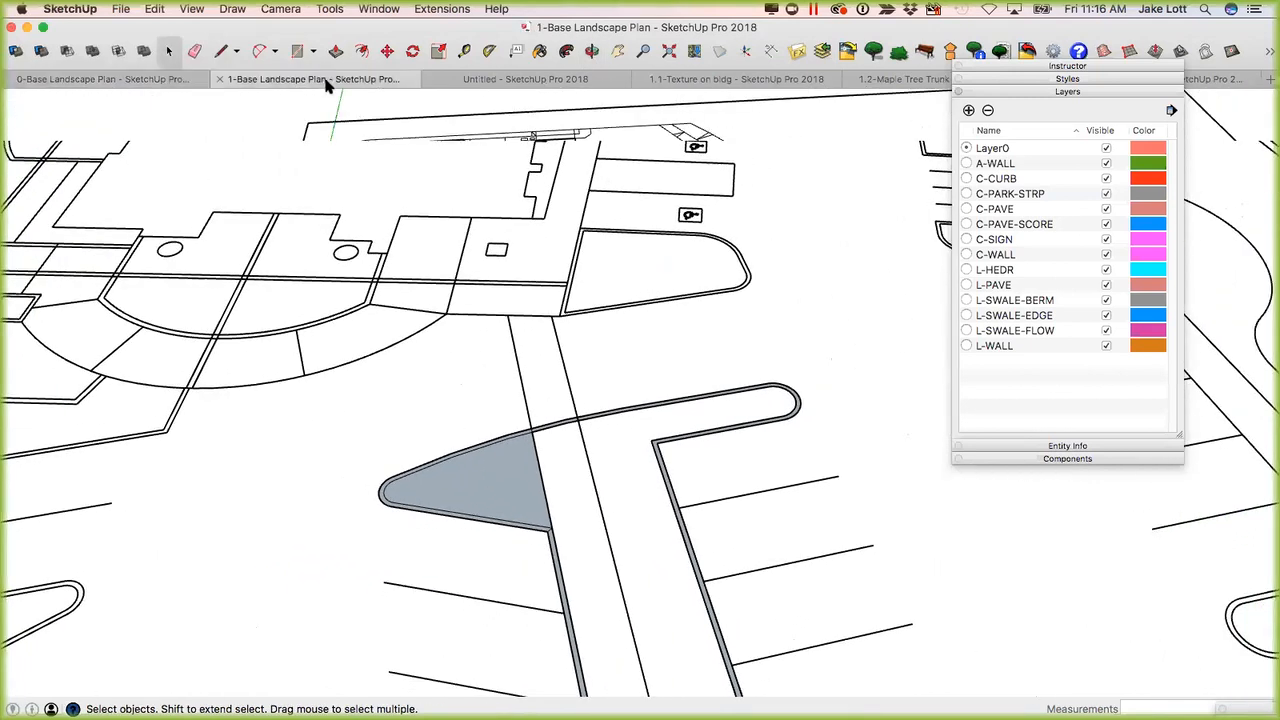
mouse_move(510, 408)
middle_mouse_down()
mouse_move(529, 409)
mouse_move(514, 437)
middle_mouse_up()
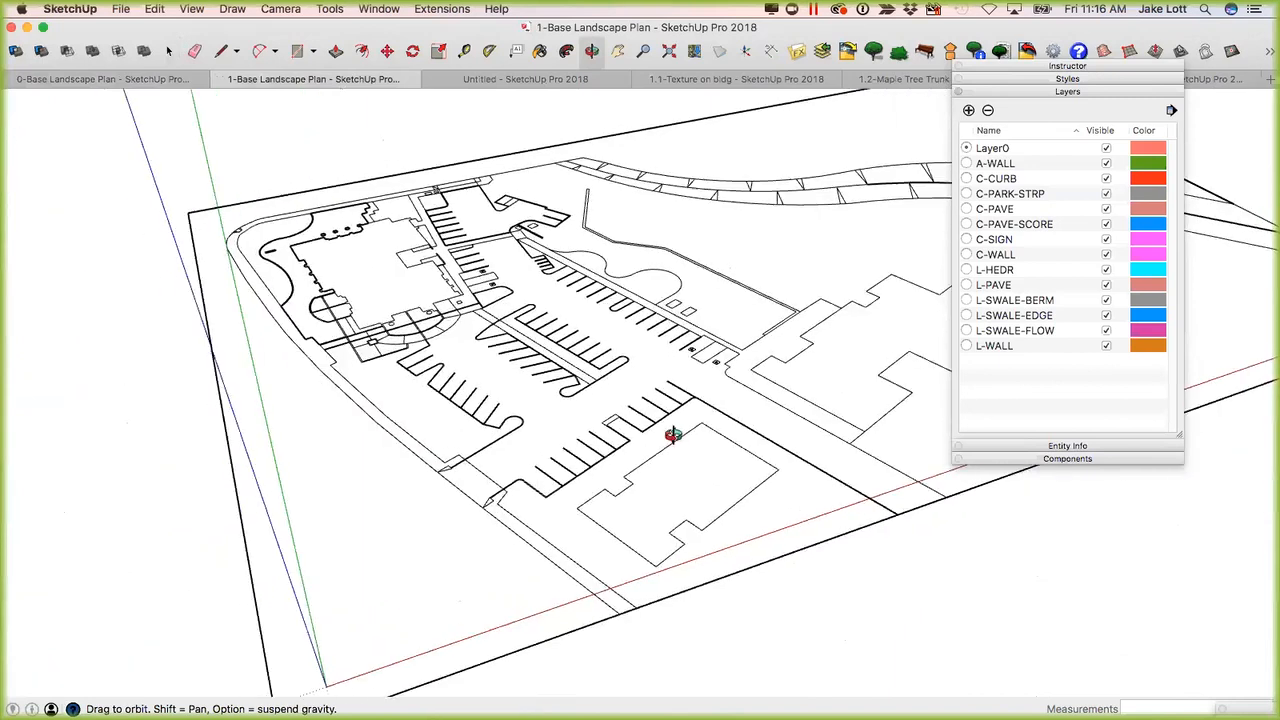
mouse_move(606, 580)
middle_mouse_down()
mouse_move(500, 400)
mouse_move(478, 500)
middle_mouse_up()
scroll(357, 486, "up", 5)
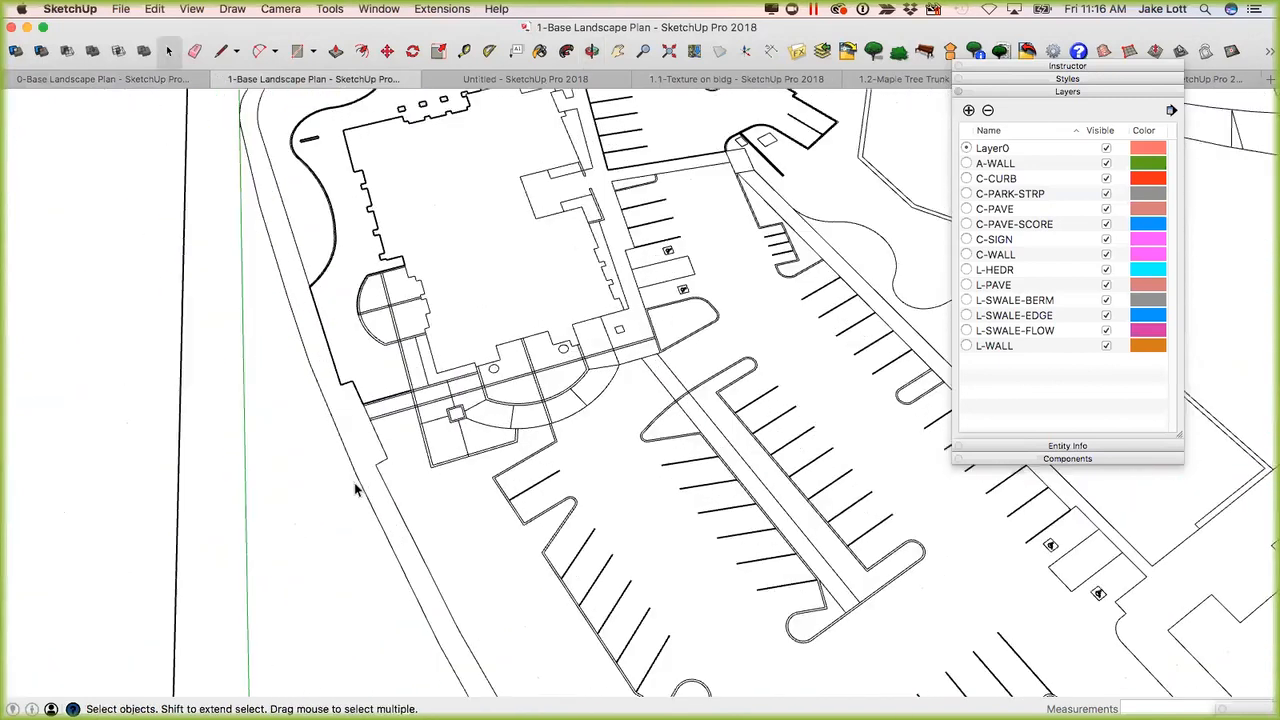
Check the existing faces of the planting strip, the central parking island and the curved bed beside the building by selecting them.
scroll(320, 493, "down", 3)
scroll(345, 531, "down", 2)
left_click(500, 528)
double_click(460, 533)
left_click(447, 542)
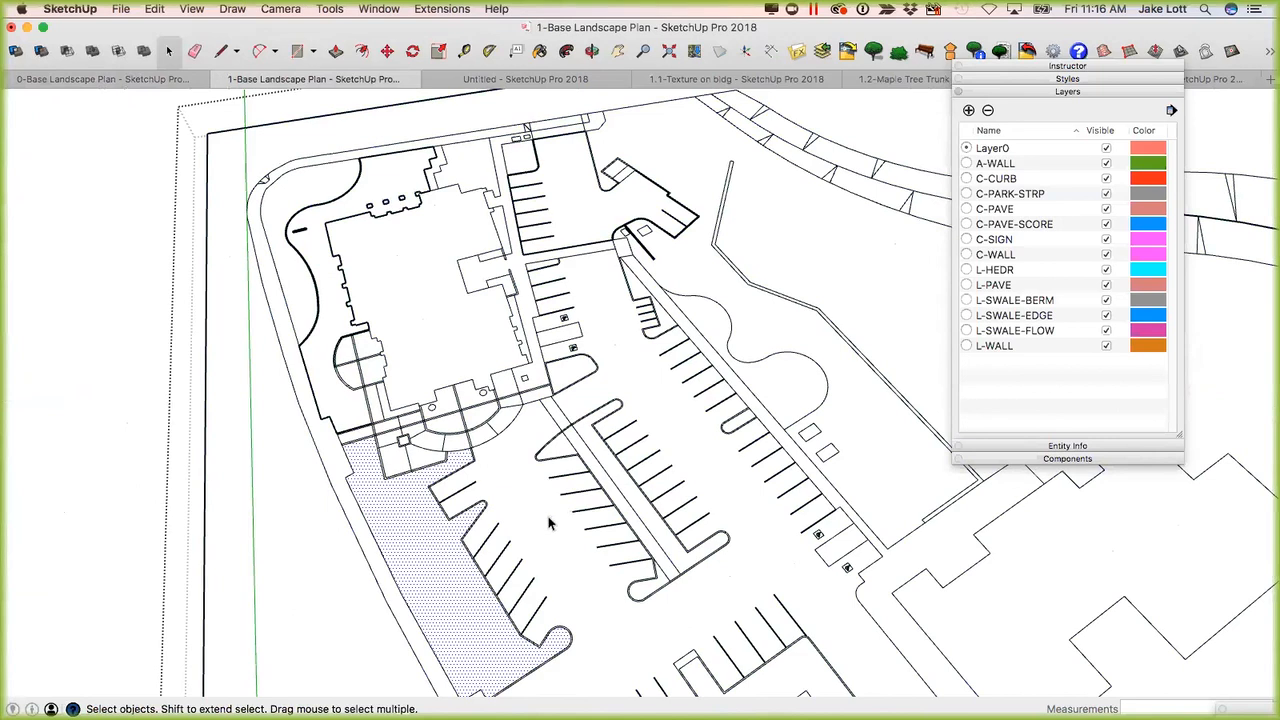
left_click(603, 488)
left_click(617, 483)
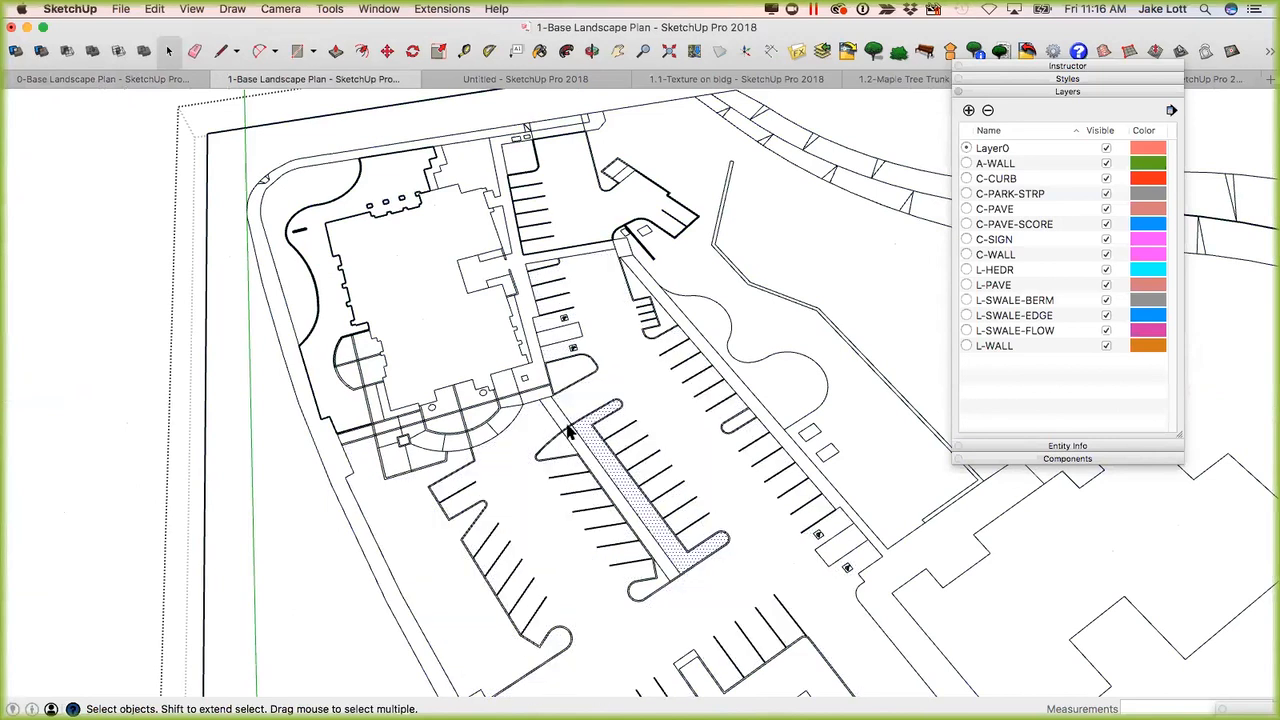
scroll(572, 432, "up", 2)
left_click(684, 257)
middle_click_drag(405, 283, 391, 318)
left_click(378, 310)
left_click(378, 310)
scroll(443, 400, "up", 5)
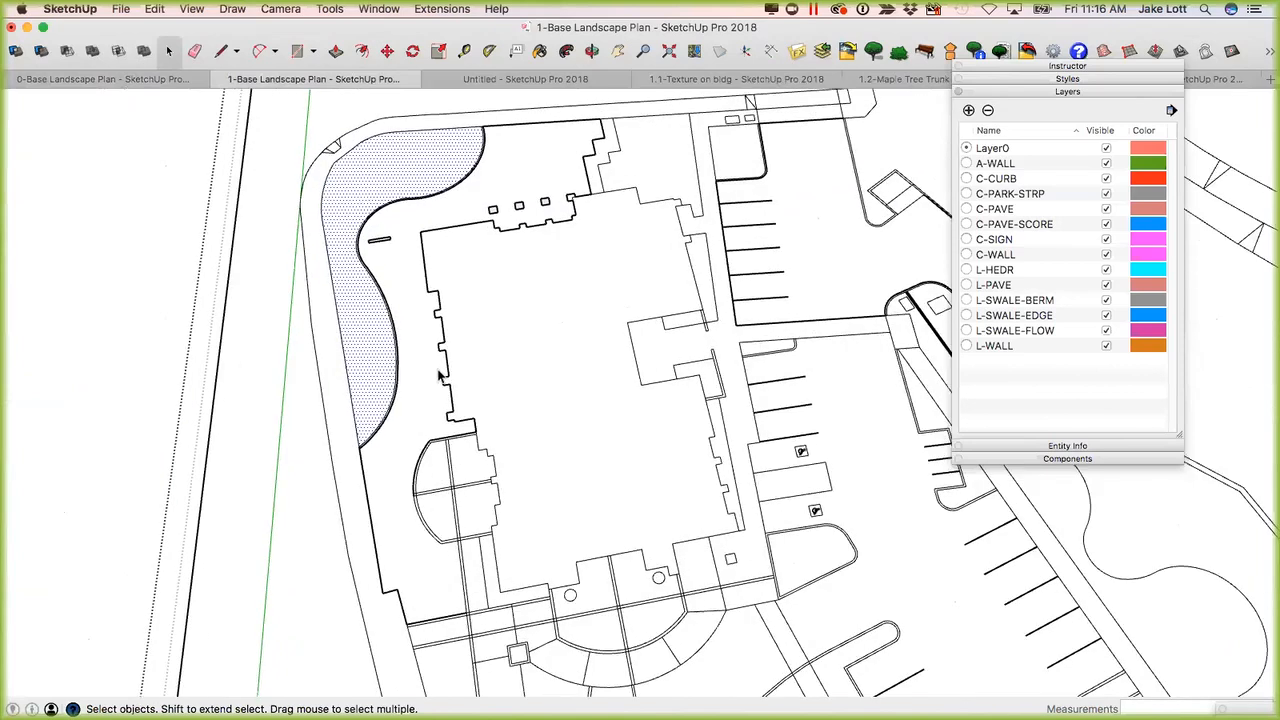
Examine the area between the building outline and the curved curb, checking the three small rectangles beside the building by selecting them.
scroll(470, 492, "up", 3)
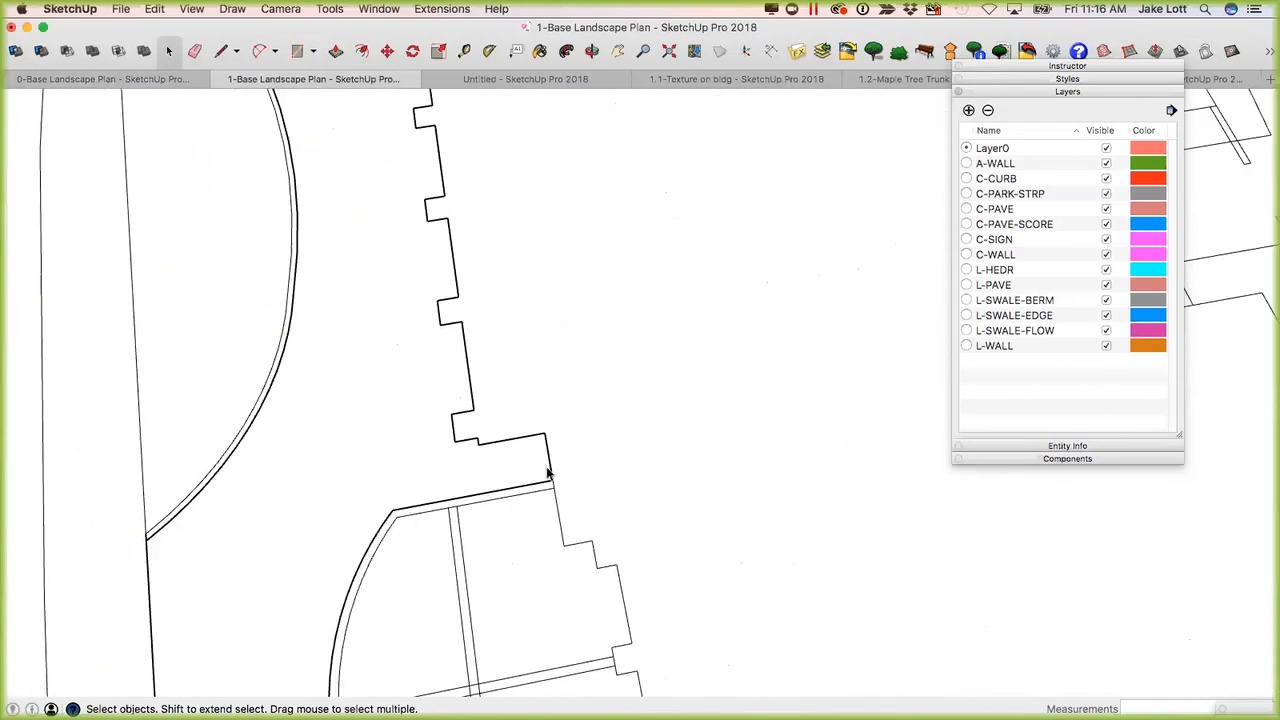
left_click_drag(323, 426, 392, 452)
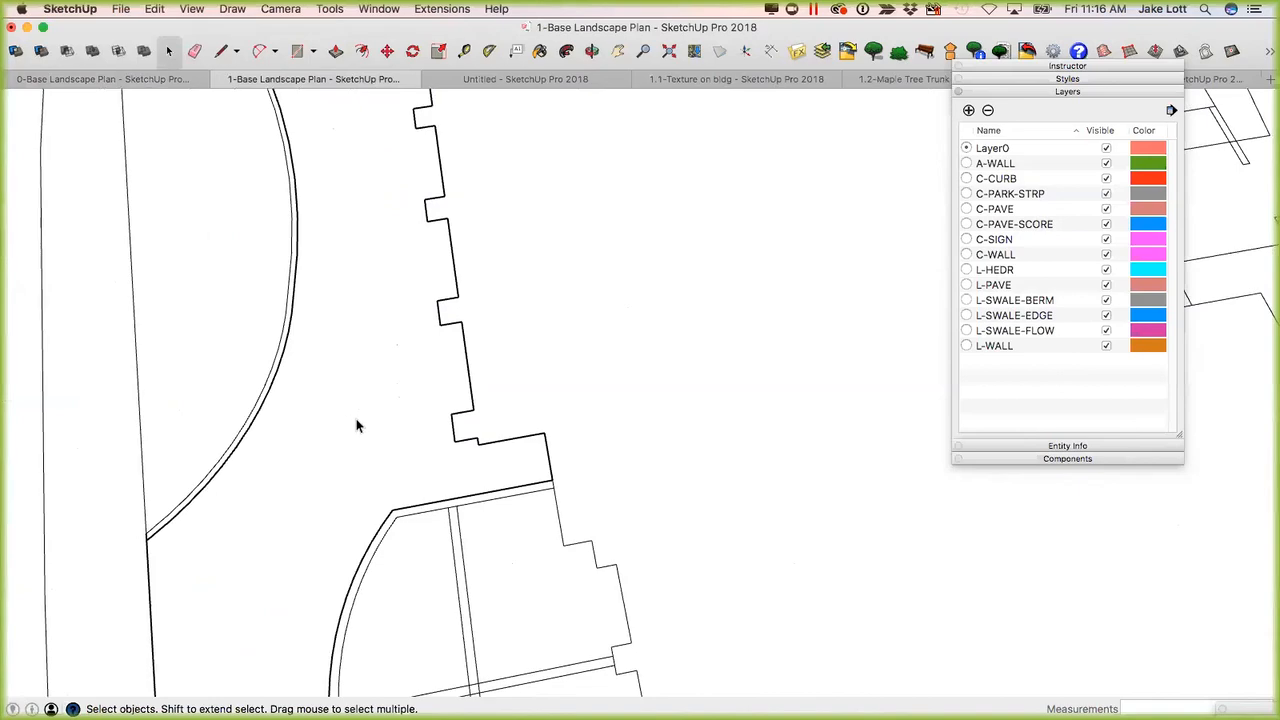
scroll(560, 306, "down", 6)
middle_click_drag(566, 394, 746, 384)
middle_click_drag(866, 397, 520, 440)
scroll(415, 460, "up", 8)
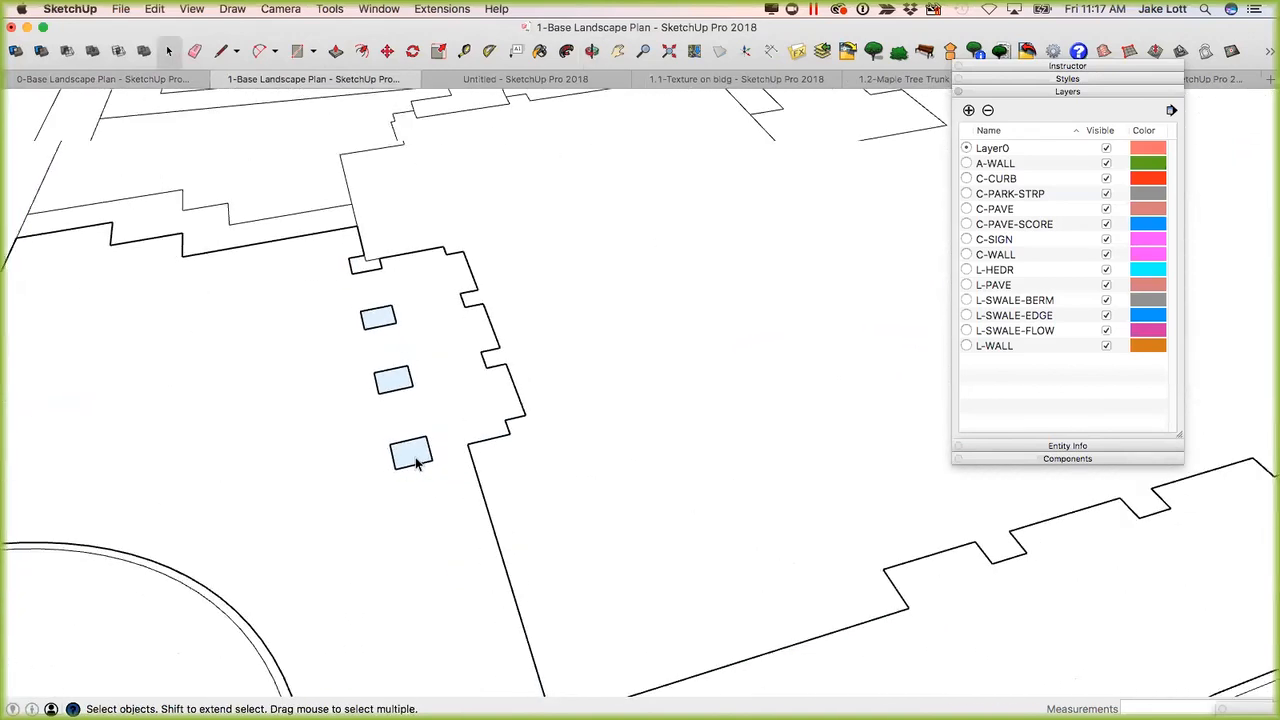
scroll(415, 460, "down", 1)
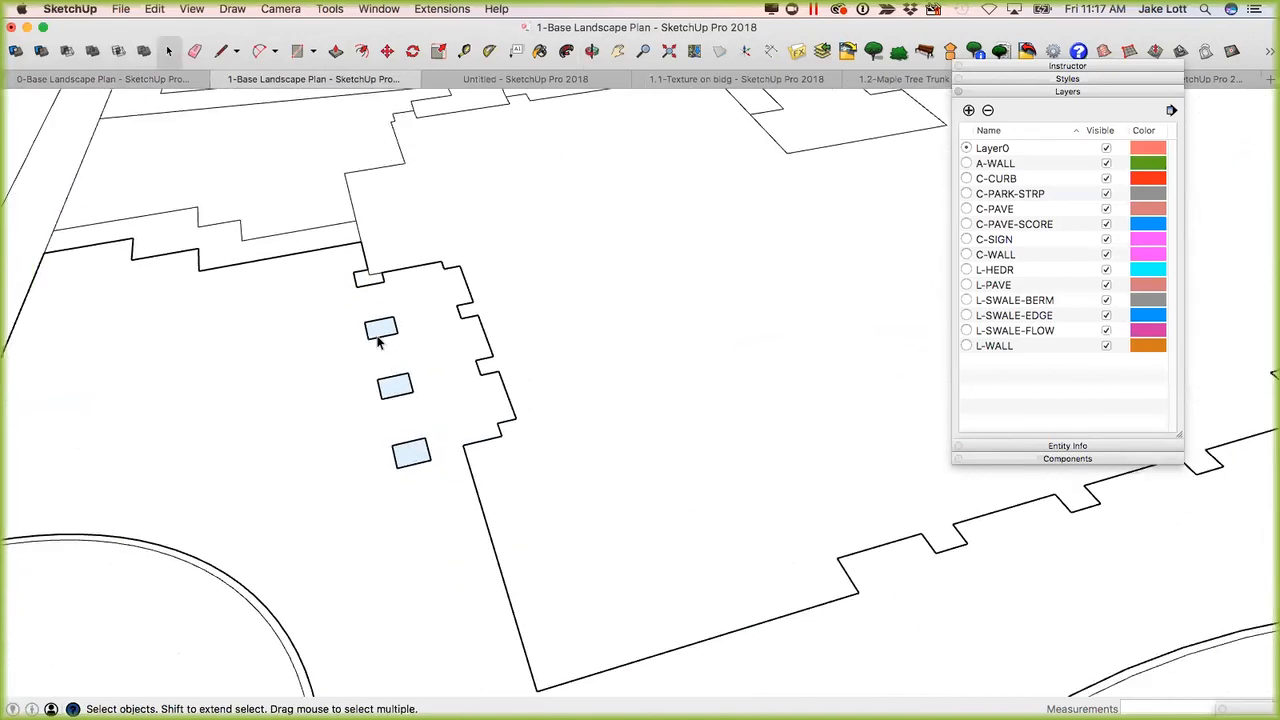
left_click(378, 332)
left_click(398, 386)
left_click(410, 452)
left_click(457, 402)
scroll(235, 317, "down", 5)
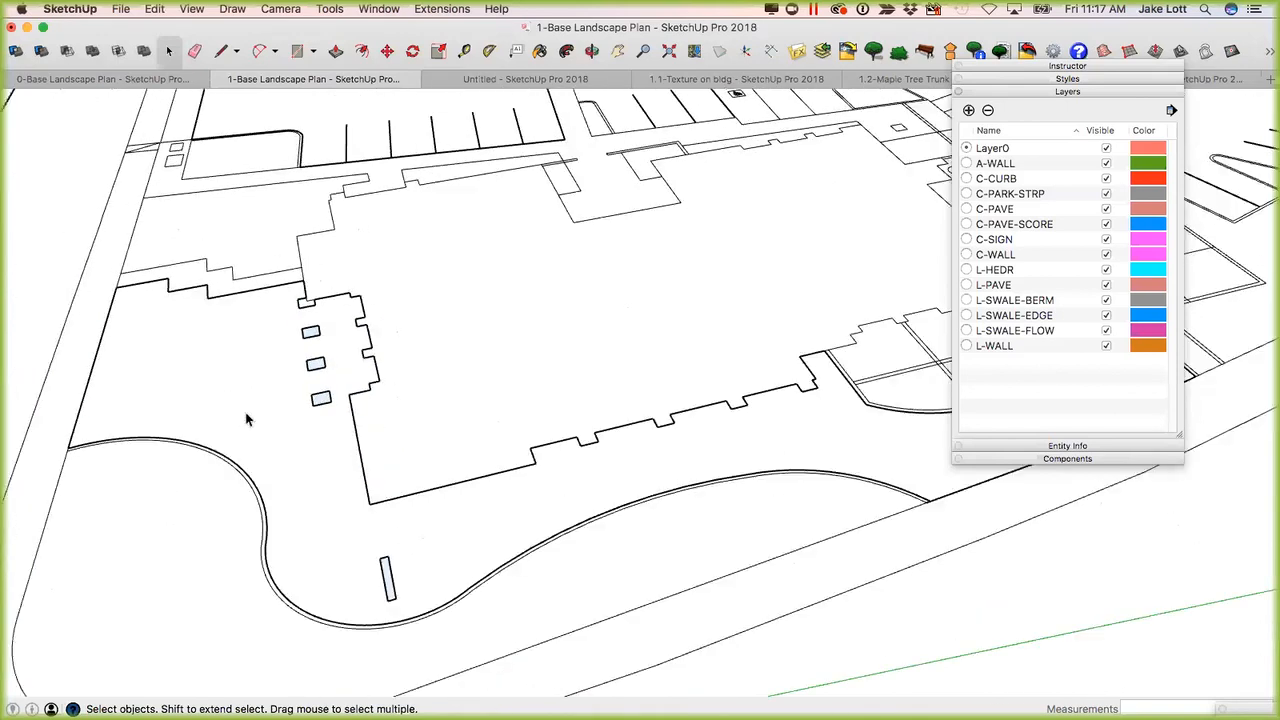
mouse_move(398, 430)
middle_mouse_down()
mouse_move(508, 420)
mouse_move(529, 443)
mouse_move(495, 437)
middle_mouse_up()
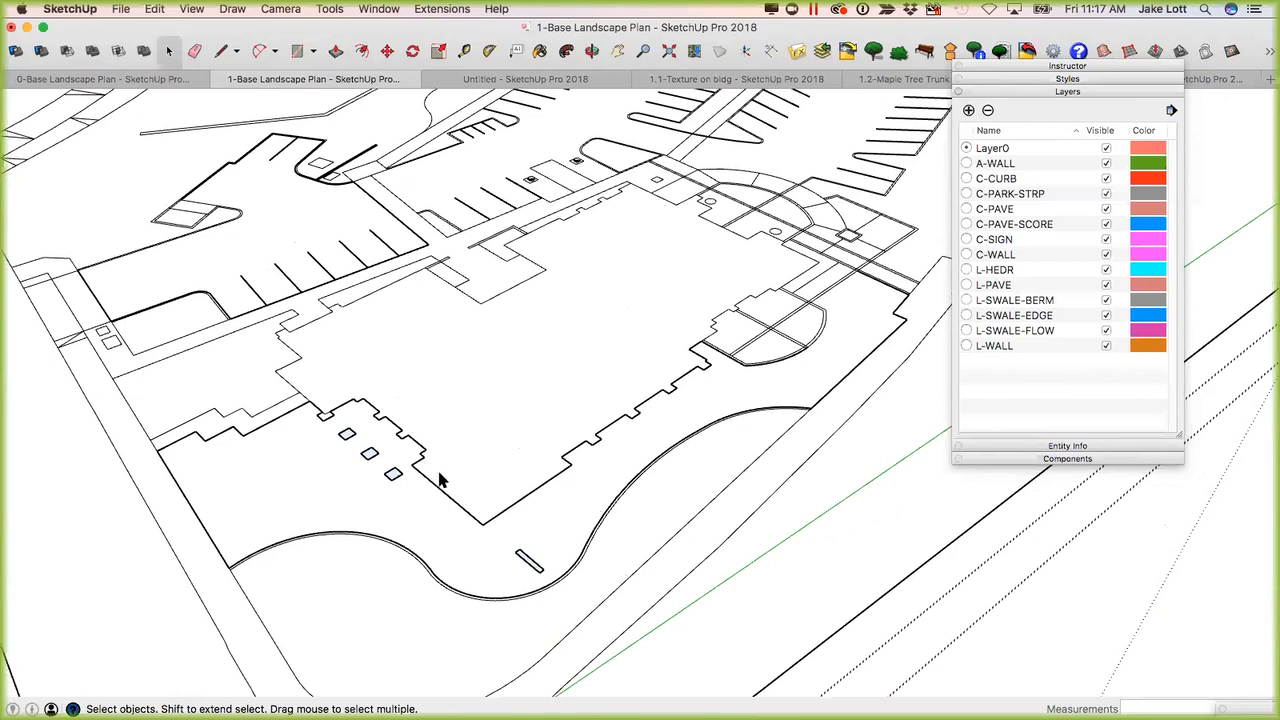
scroll(440, 481, "down", 3)
scroll(438, 490, "up", 3)
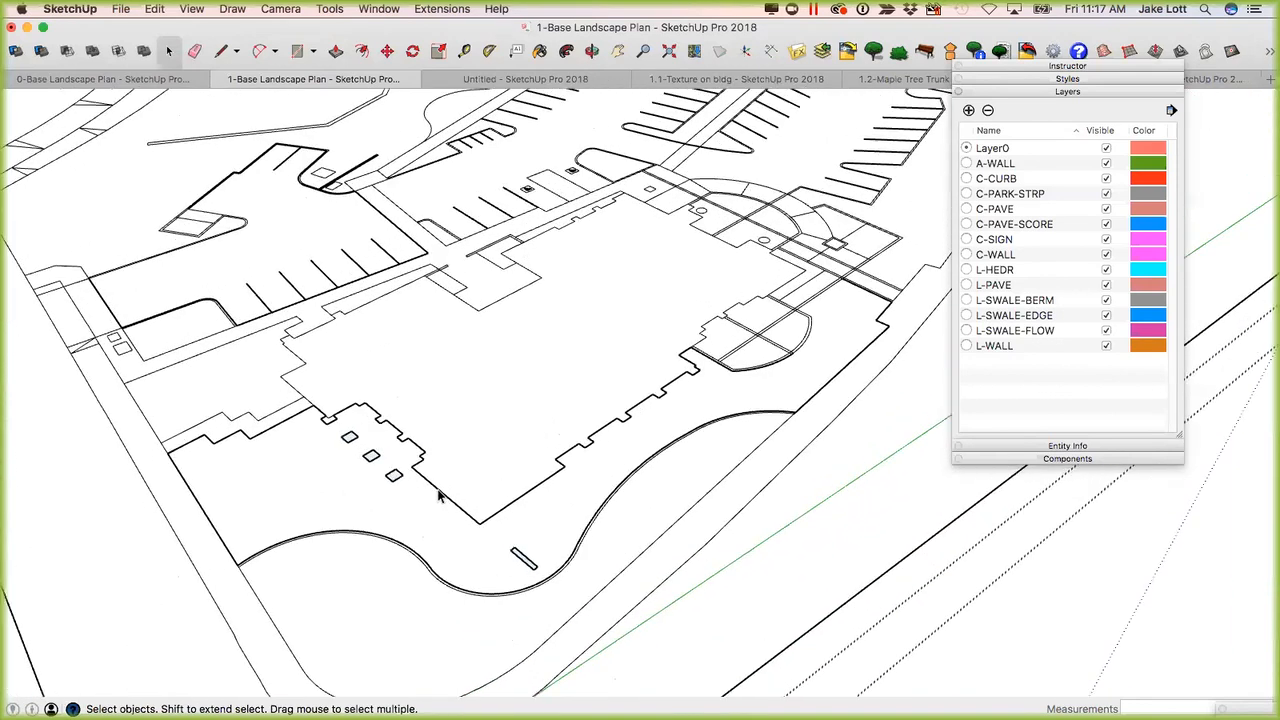
triple_click(438, 497)
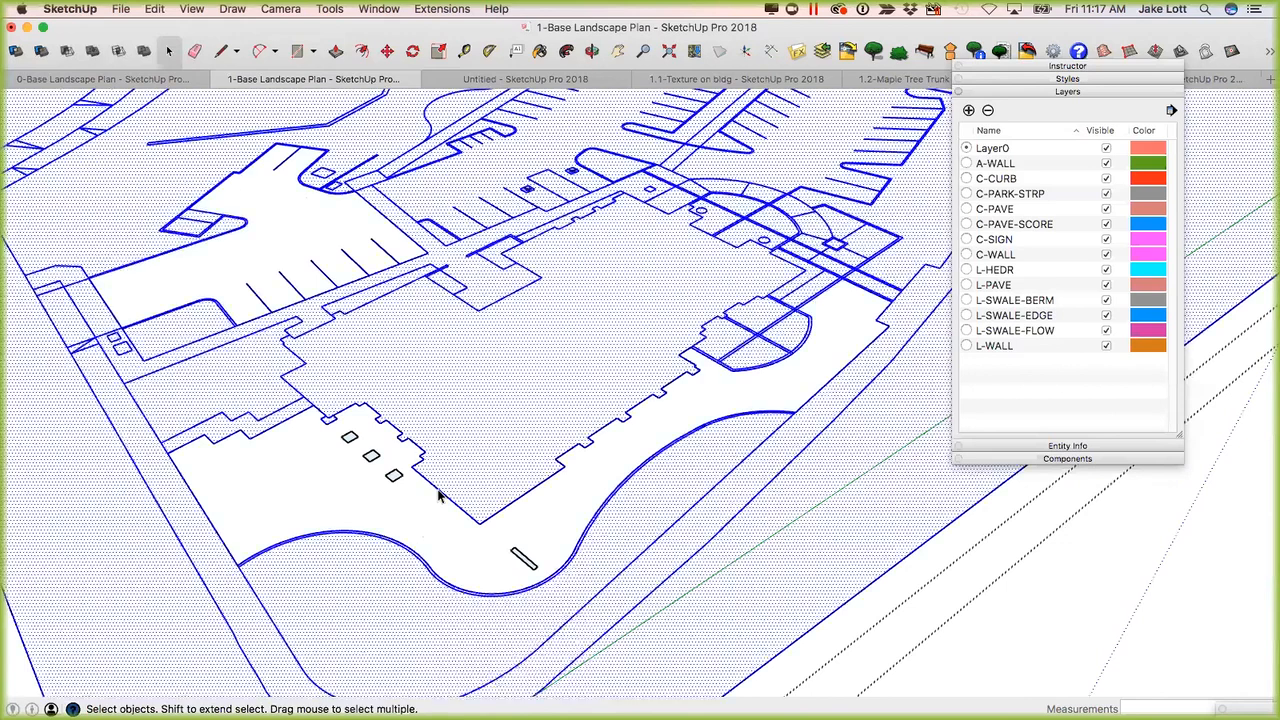
right_click(438, 490)
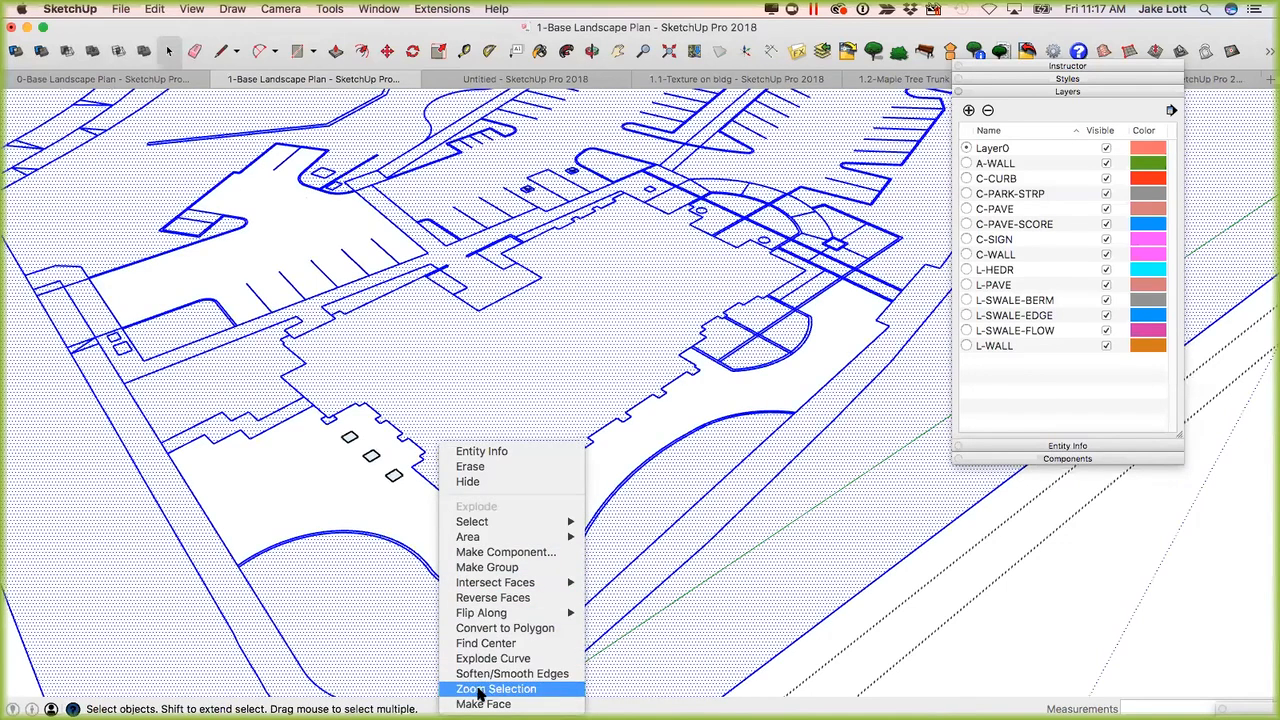
left_click(452, 381)
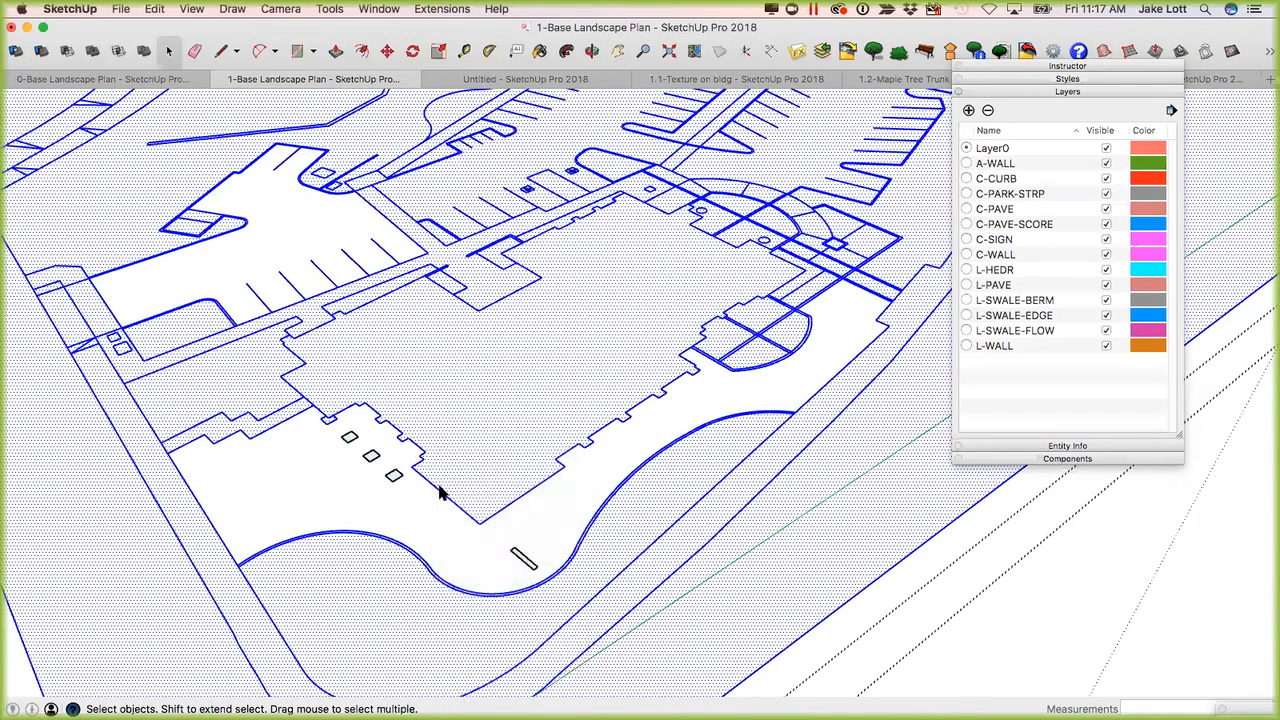
Draw a line about 16' 3 1/8" long from the building's outer corner to the curved curb edge and select the face beside it.
left_click(438, 497)
key("l")
left_click(479, 522)
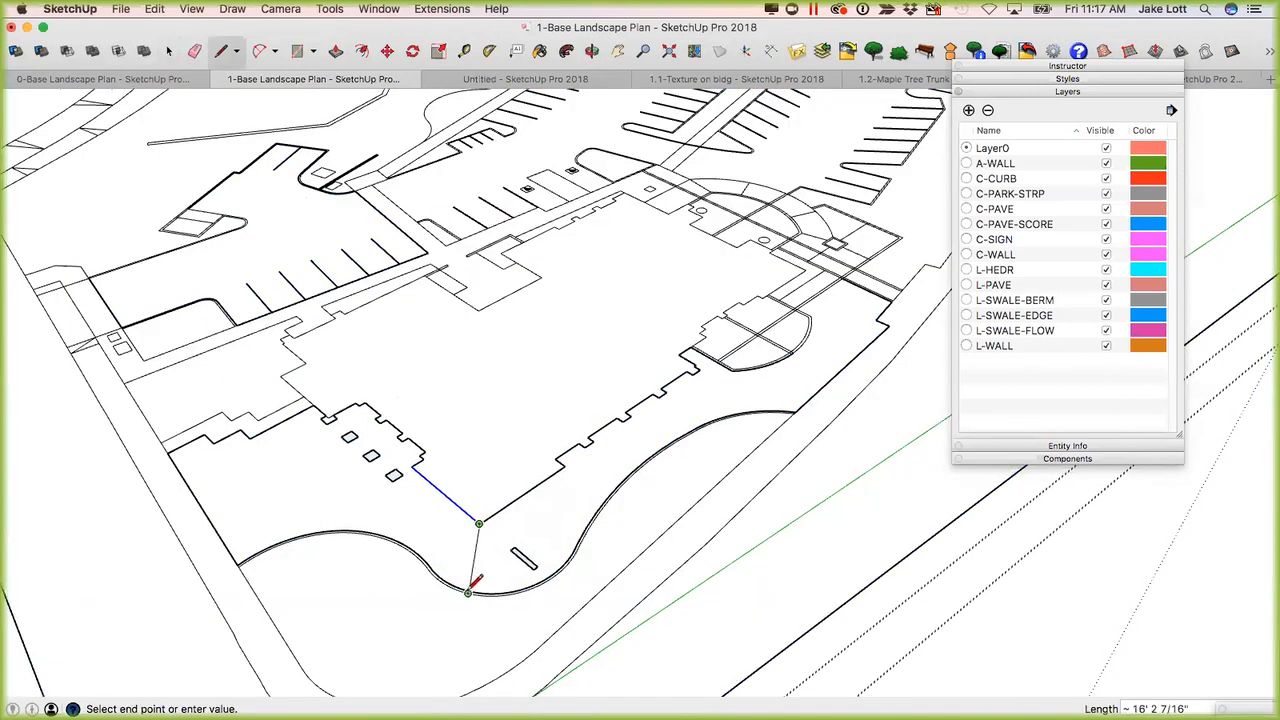
scroll(480, 592, "up", 3)
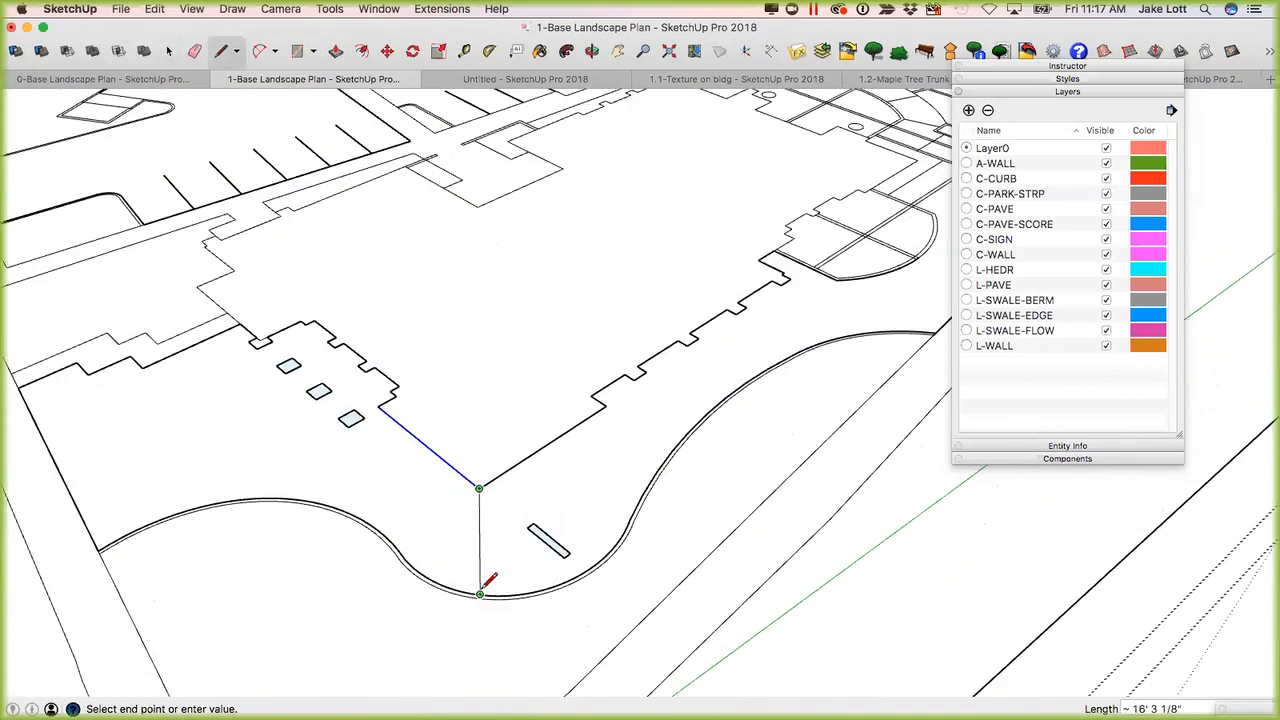
left_click(480, 593)
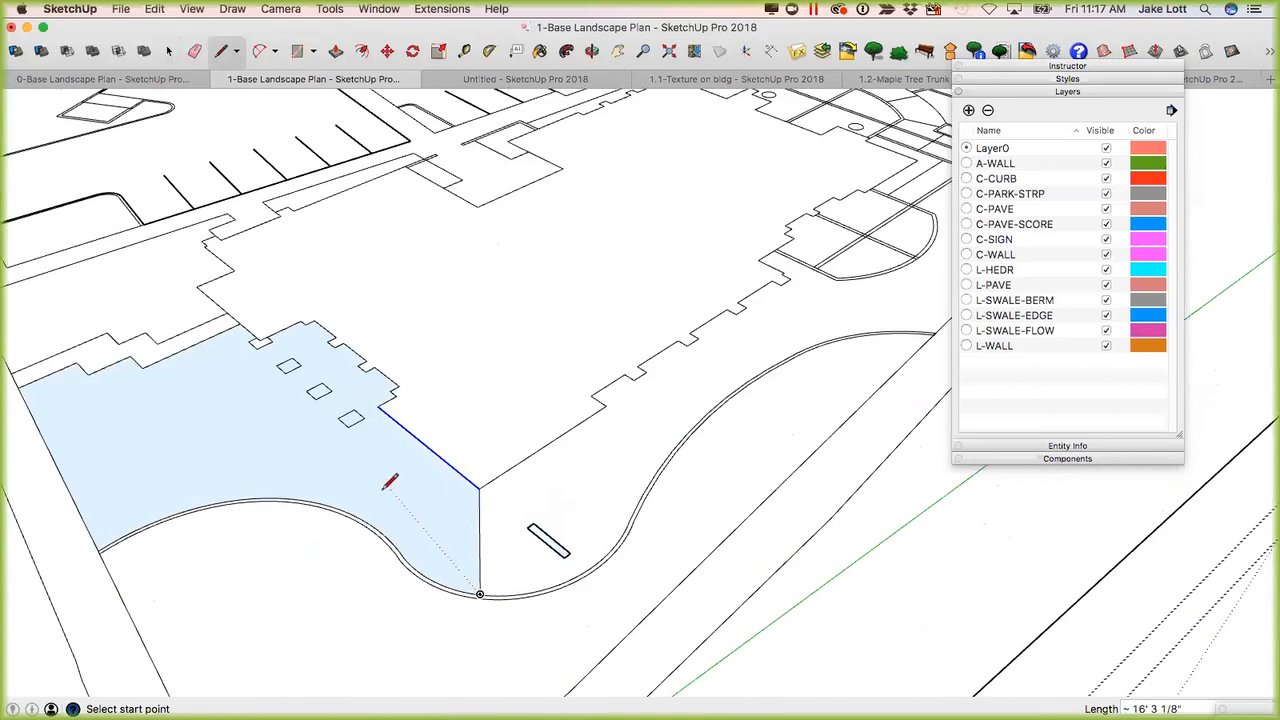
key("space")
left_click(466, 514)
scroll(470, 520, "up", 3)
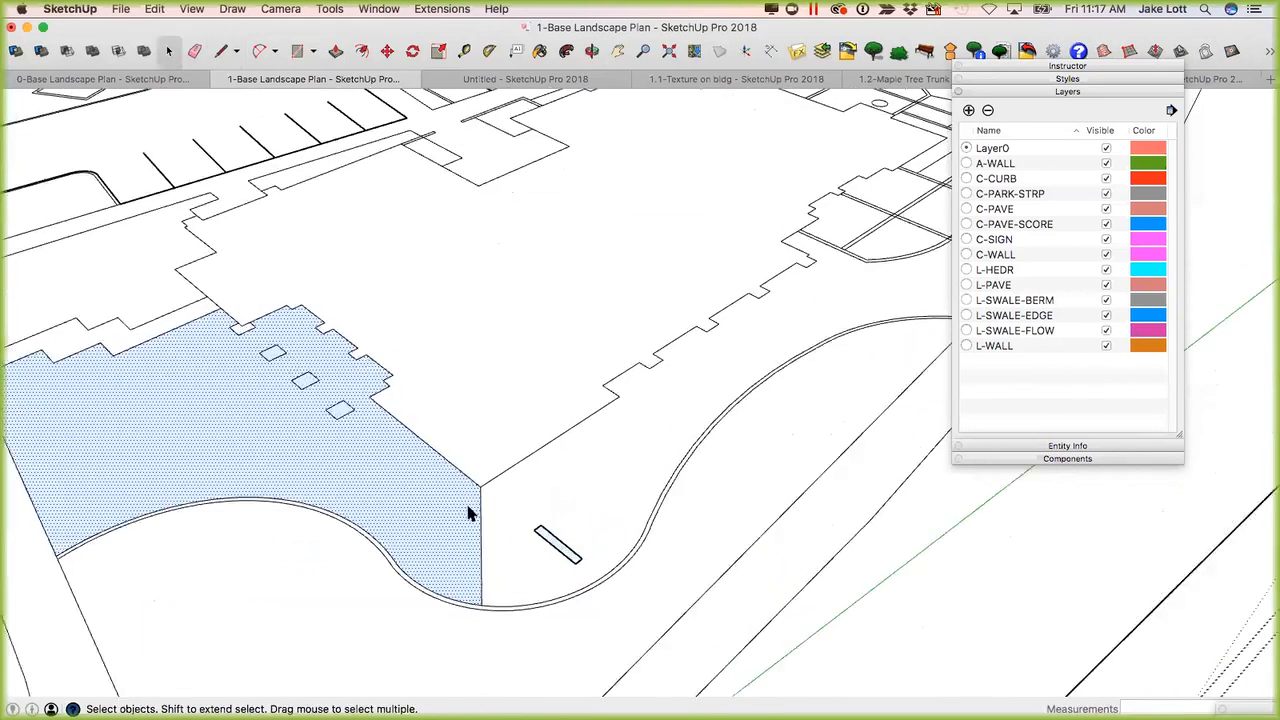
Retrace one long edge of the narrow rectangle near the building's outer corner to divide it from the surrounding face.
middle_click_drag(512, 550, 580, 580)
scroll(571, 551, "up", 4)
scroll(580, 580, "up", 5)
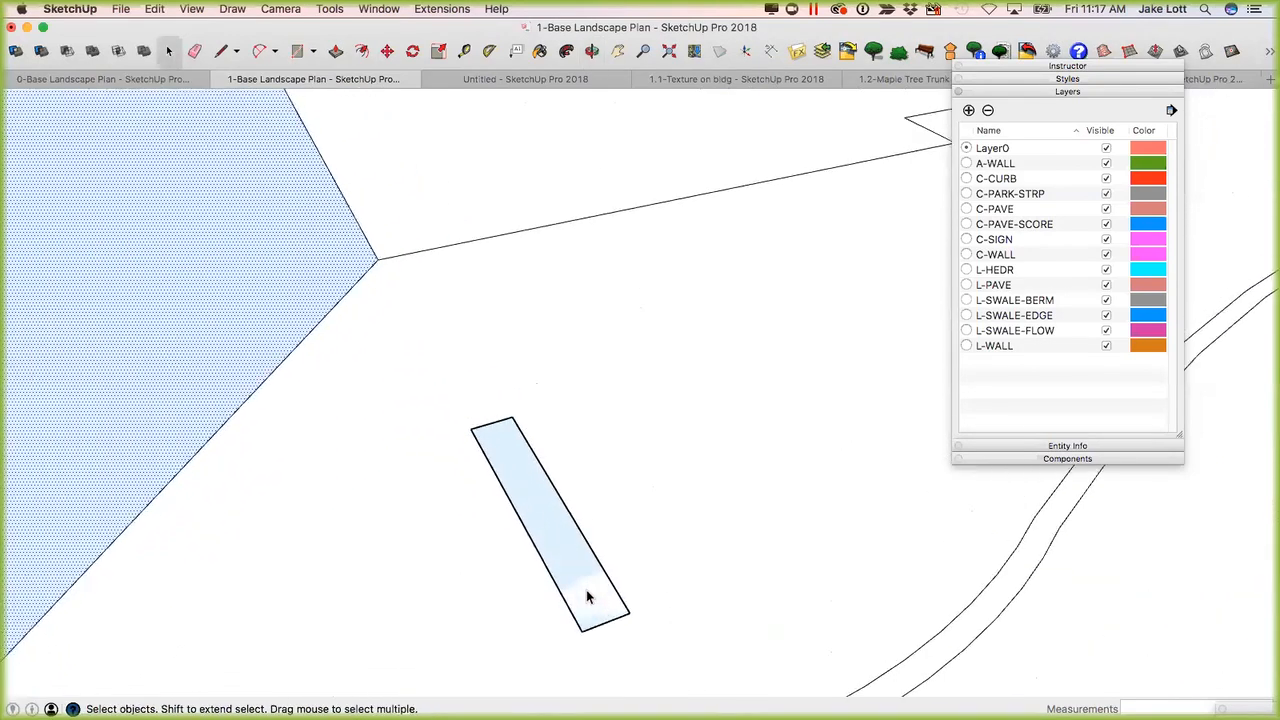
scroll(578, 580, "down", 1)
middle_click_drag(559, 570, 505, 487)
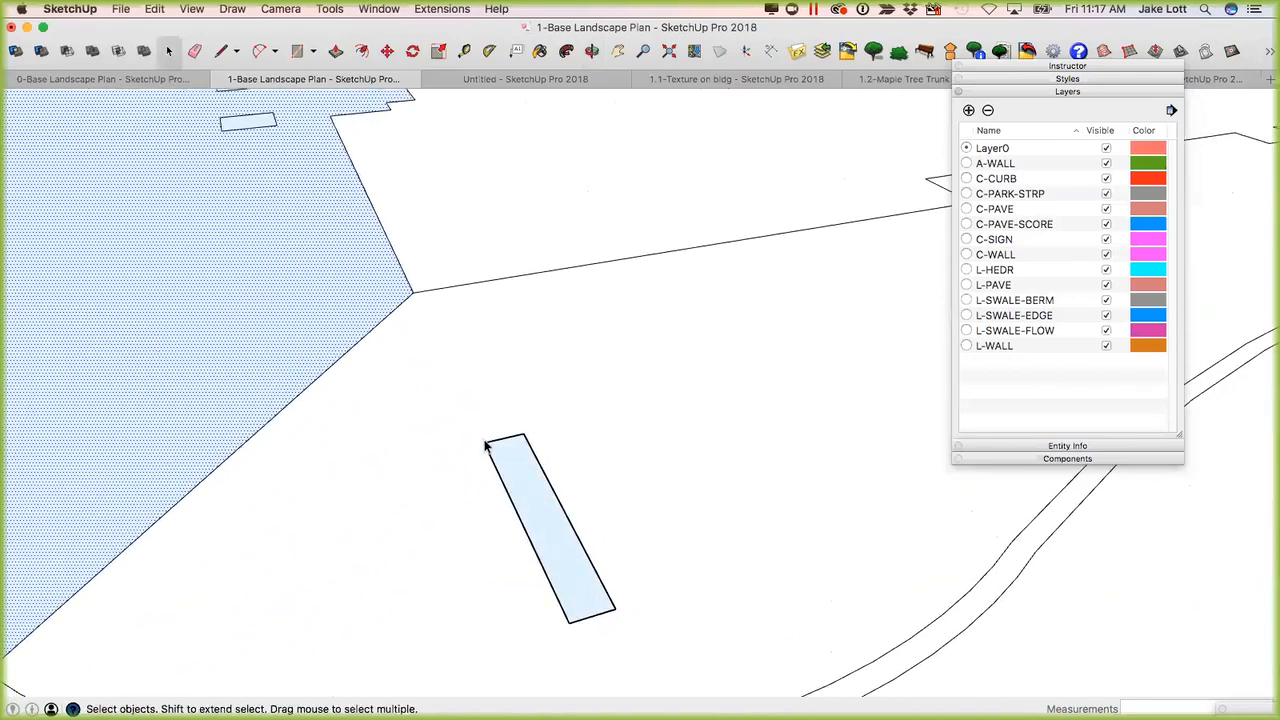
scroll(586, 551, "down", 2)
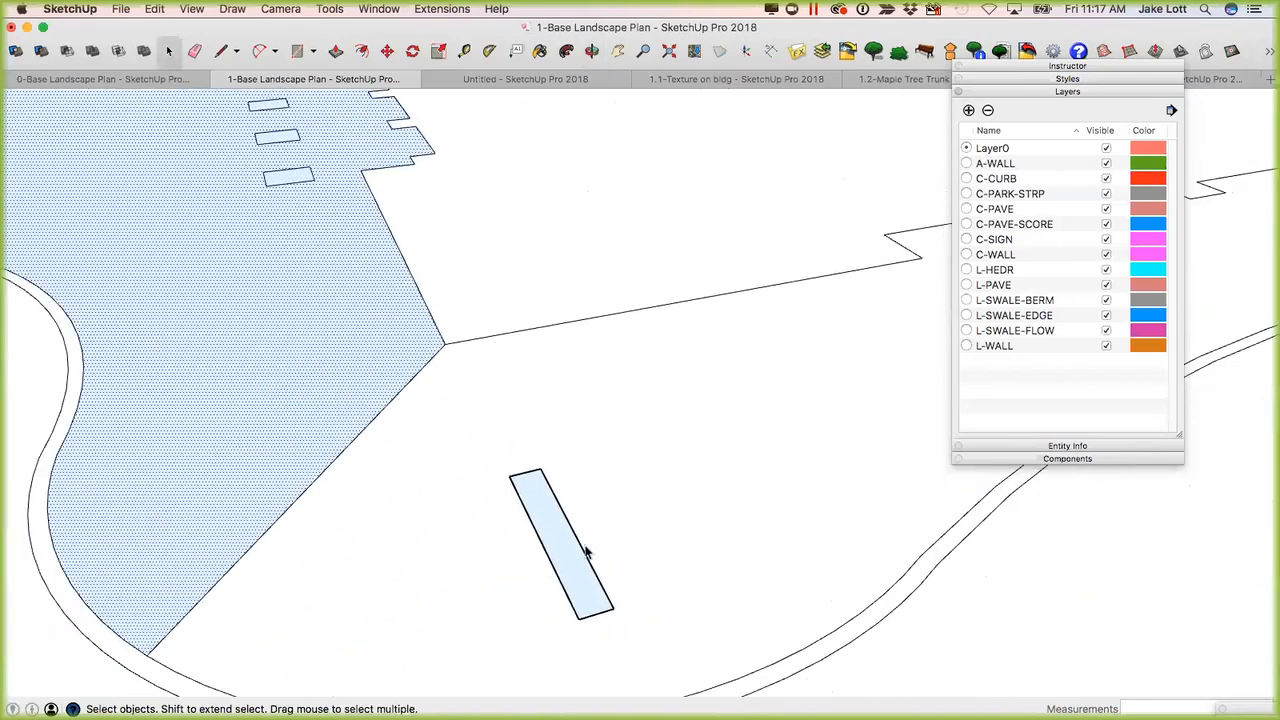
scroll(615, 479, "down", 3)
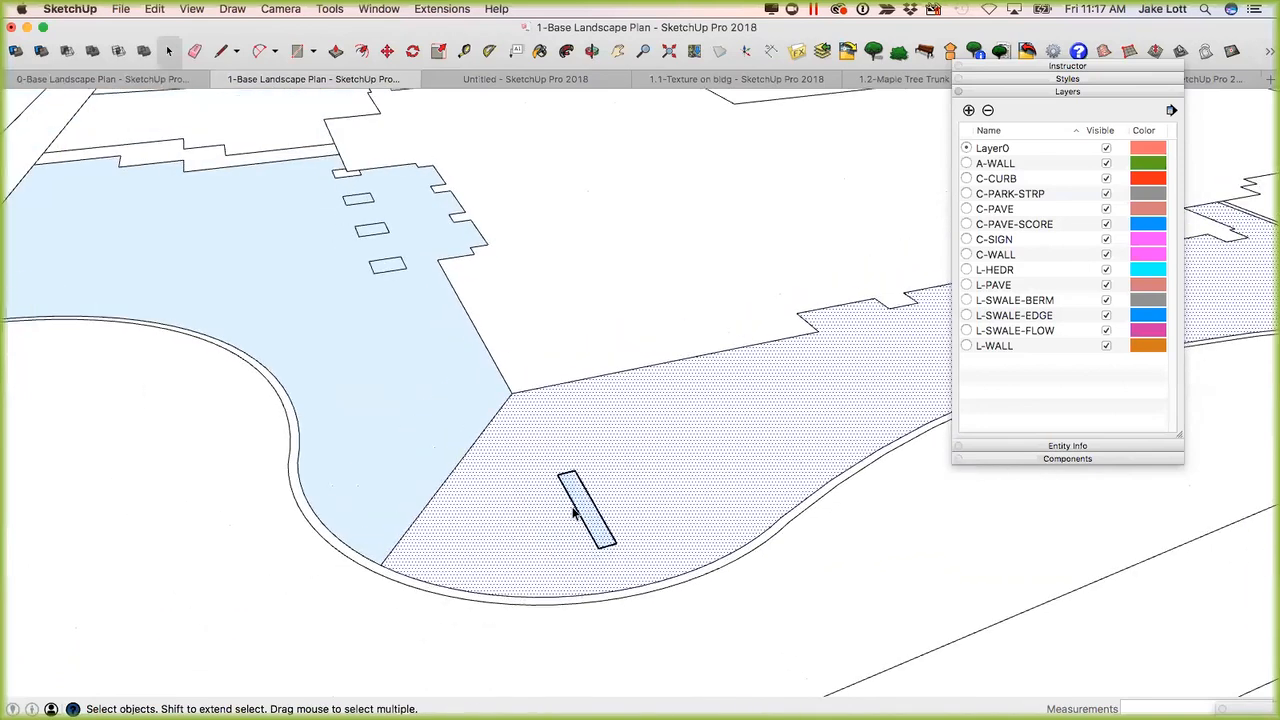
scroll(576, 495, "up", 3)
scroll(600, 513, "up", 1)
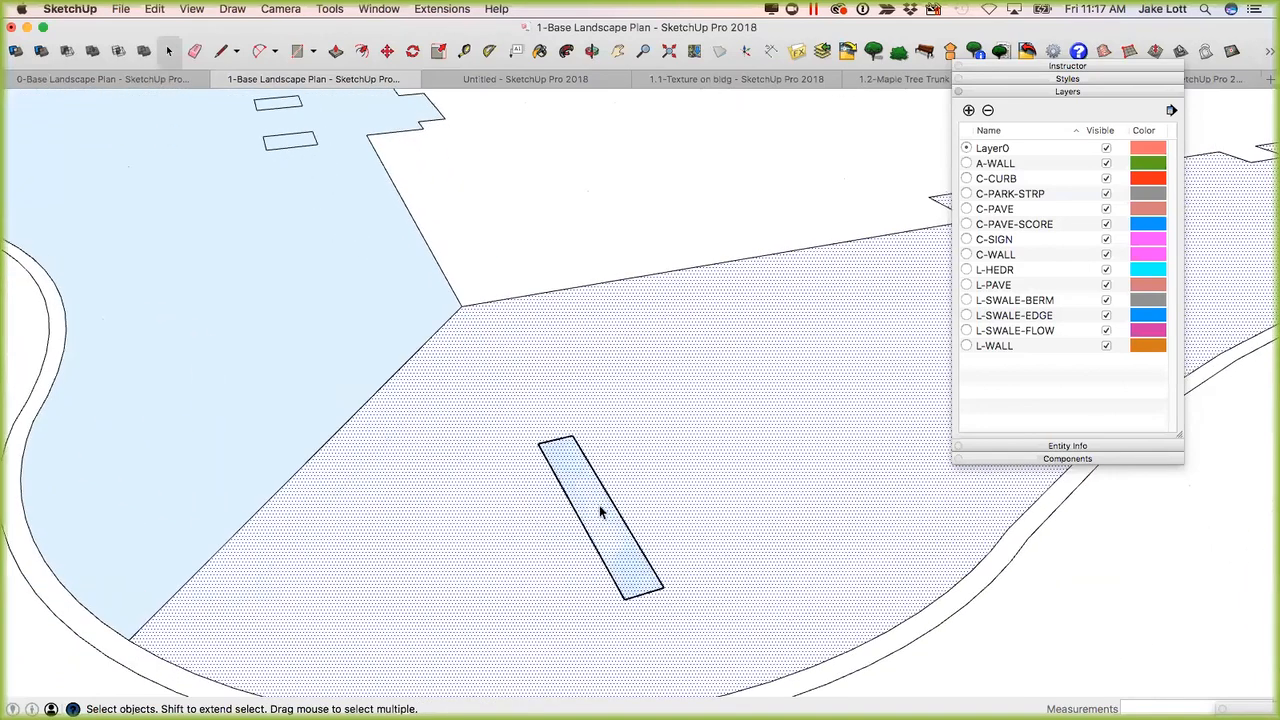
key("l")
left_click(572, 435)
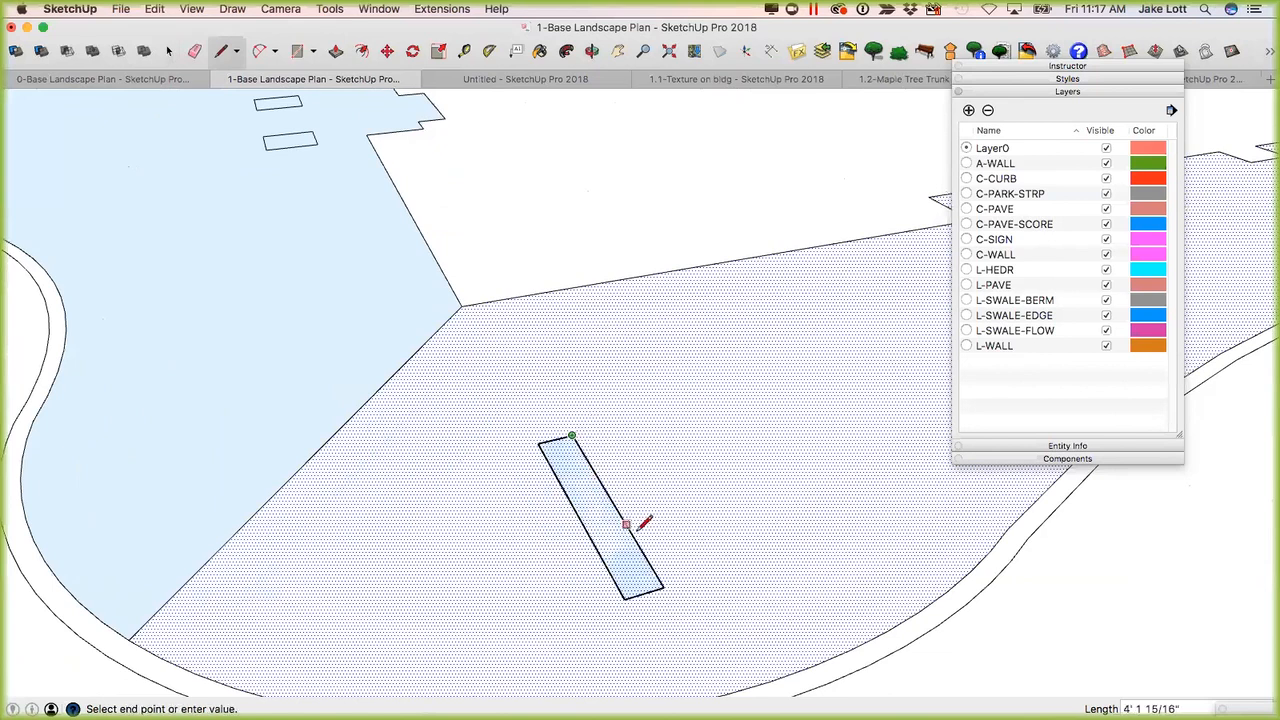
left_click(663, 587)
scroll(451, 503, "down", 2)
middle_click_drag(451, 503, 538, 490)
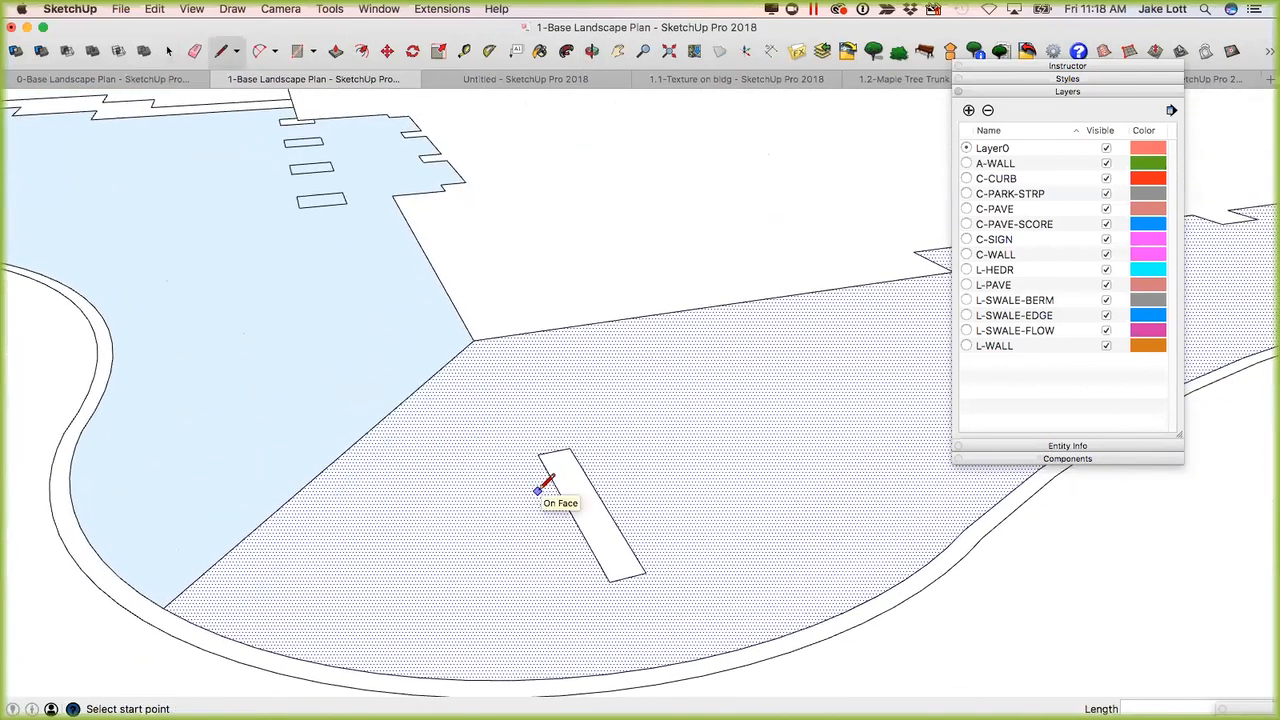
middle_click_drag(491, 443, 573, 462)
key("space")
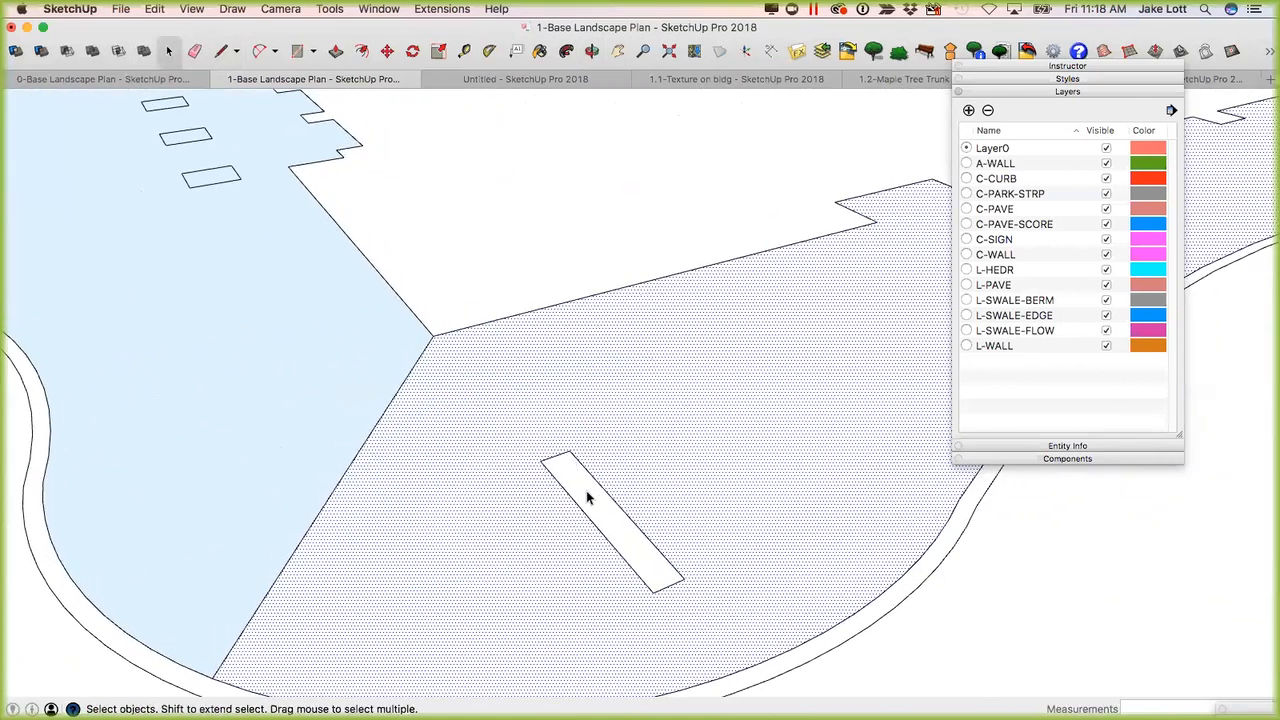
Compare the faces on both sides of the dividing line at the building's corner by selecting them alternately.
scroll(568, 492, "down", 3)
left_click(574, 488)
middle_click_drag(489, 503, 563, 520)
left_click(566, 521)
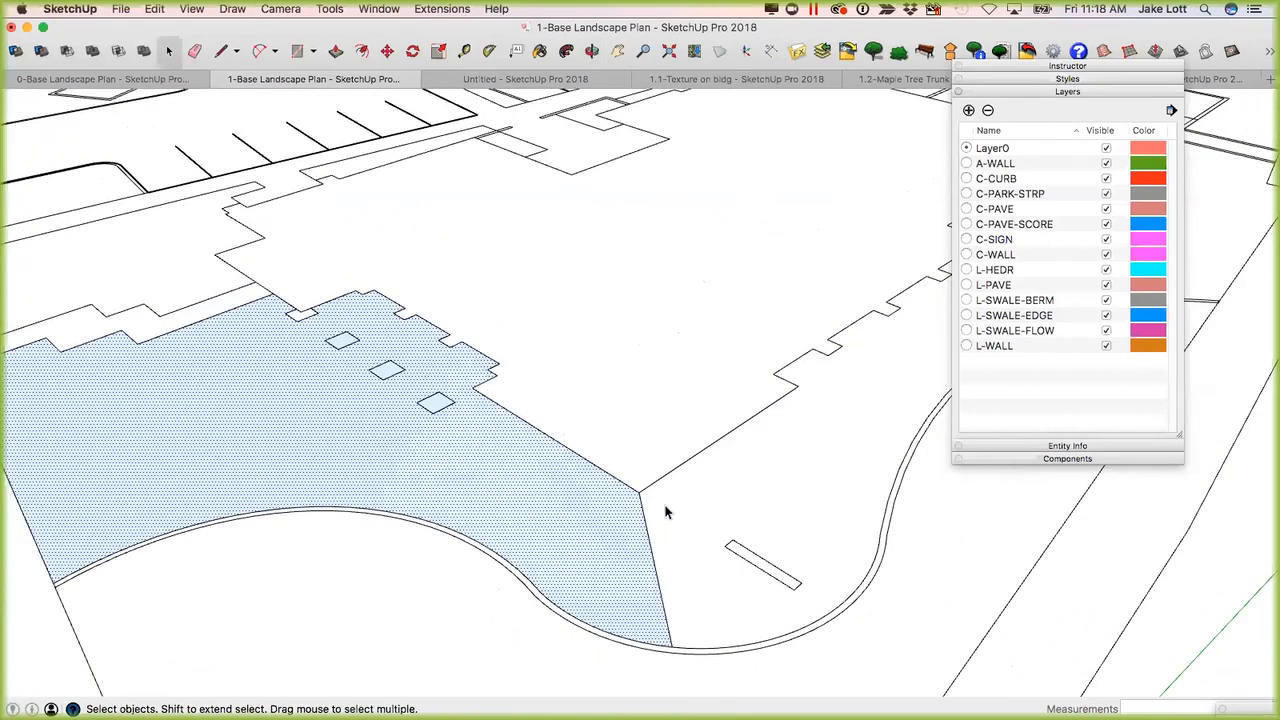
left_click(666, 512)
left_click(511, 514)
left_click(700, 514)
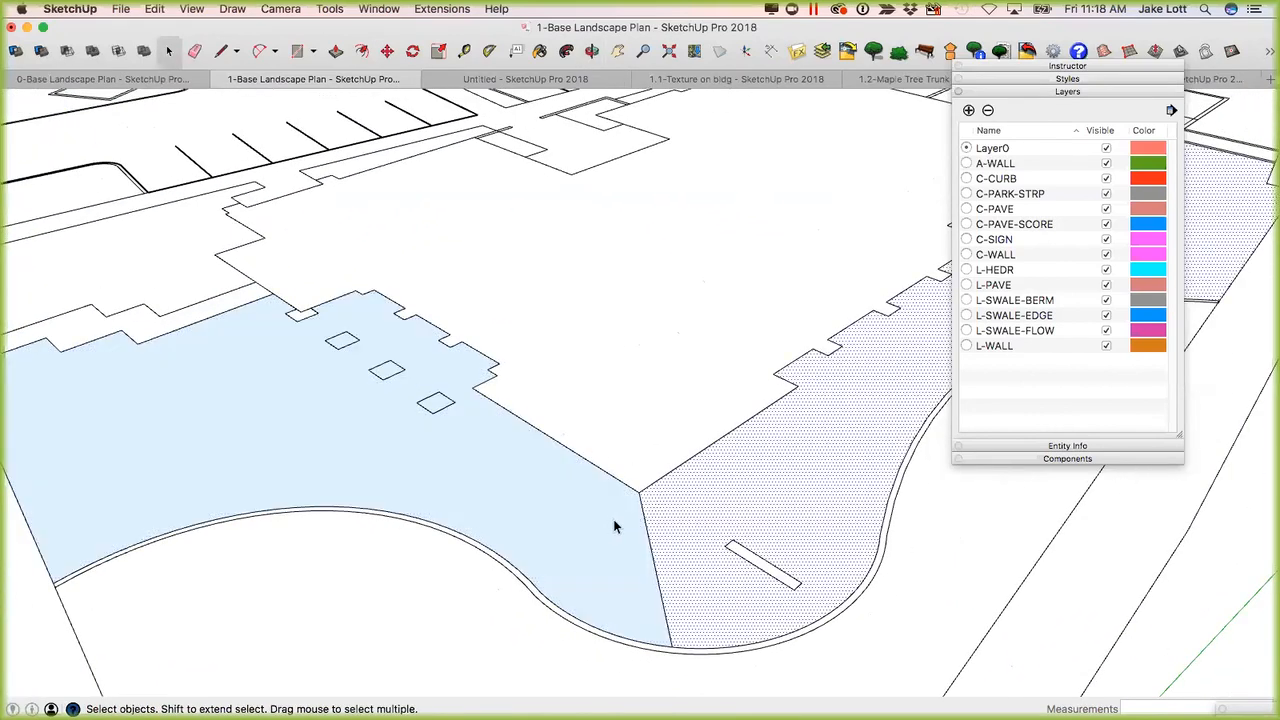
left_click(546, 505)
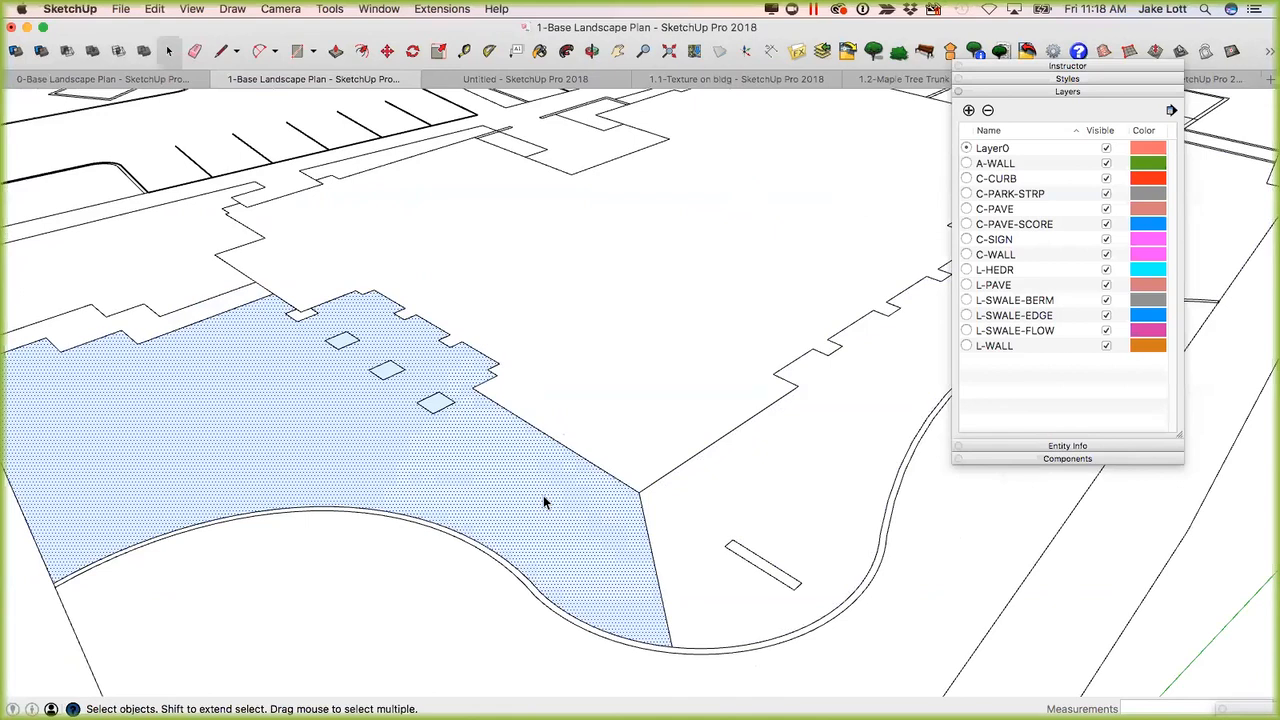
left_click(681, 505)
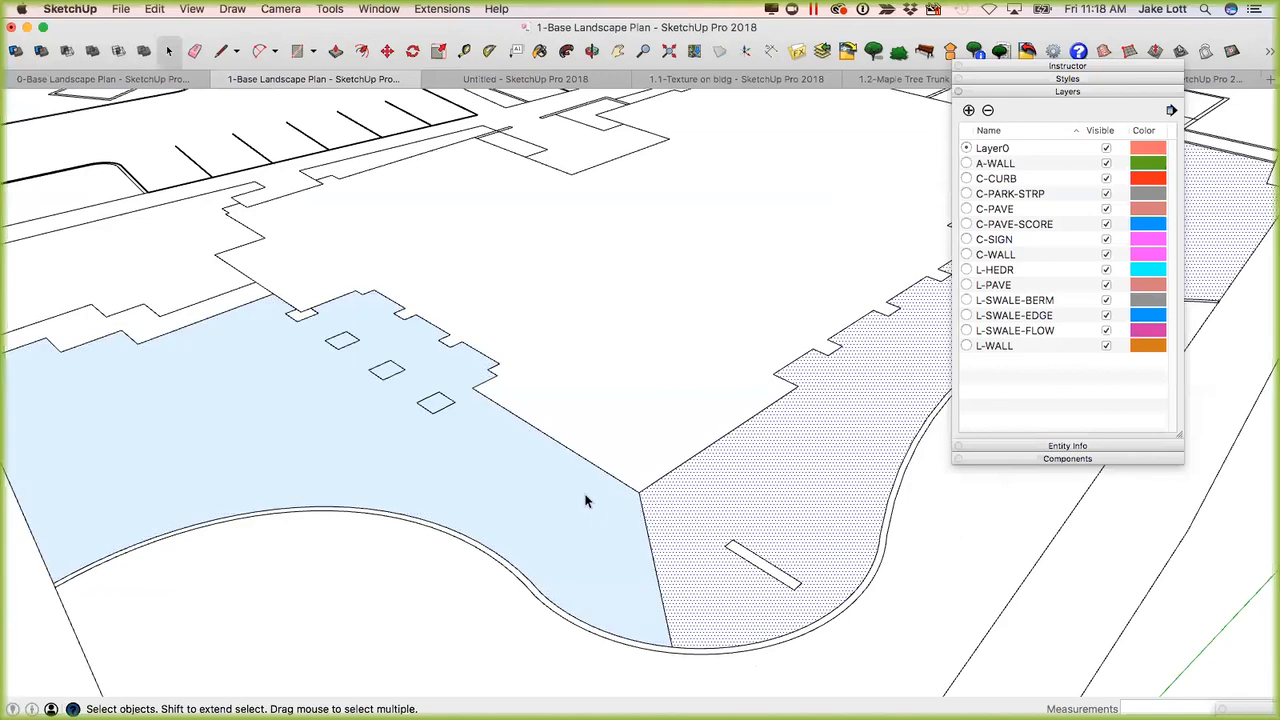
Select the face containing the three small rectangles and set the style's back face color to yellow.
middle_click_drag(686, 551, 470, 505)
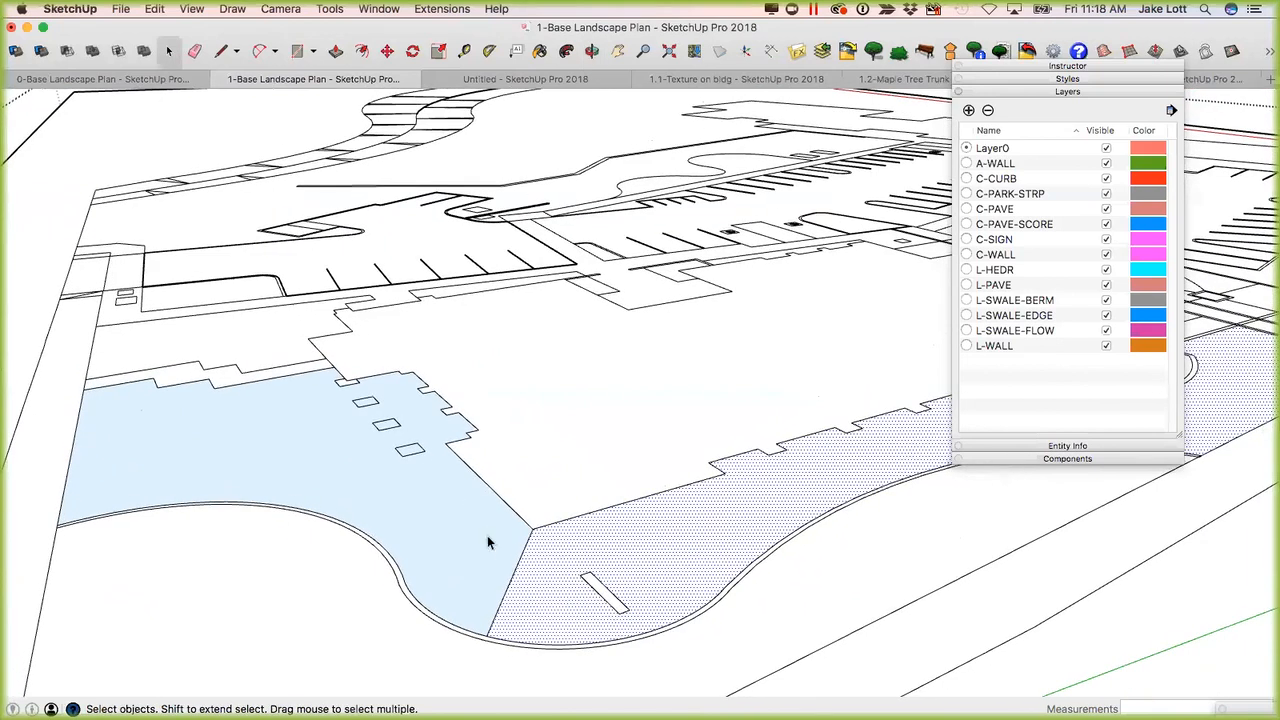
left_click(437, 503)
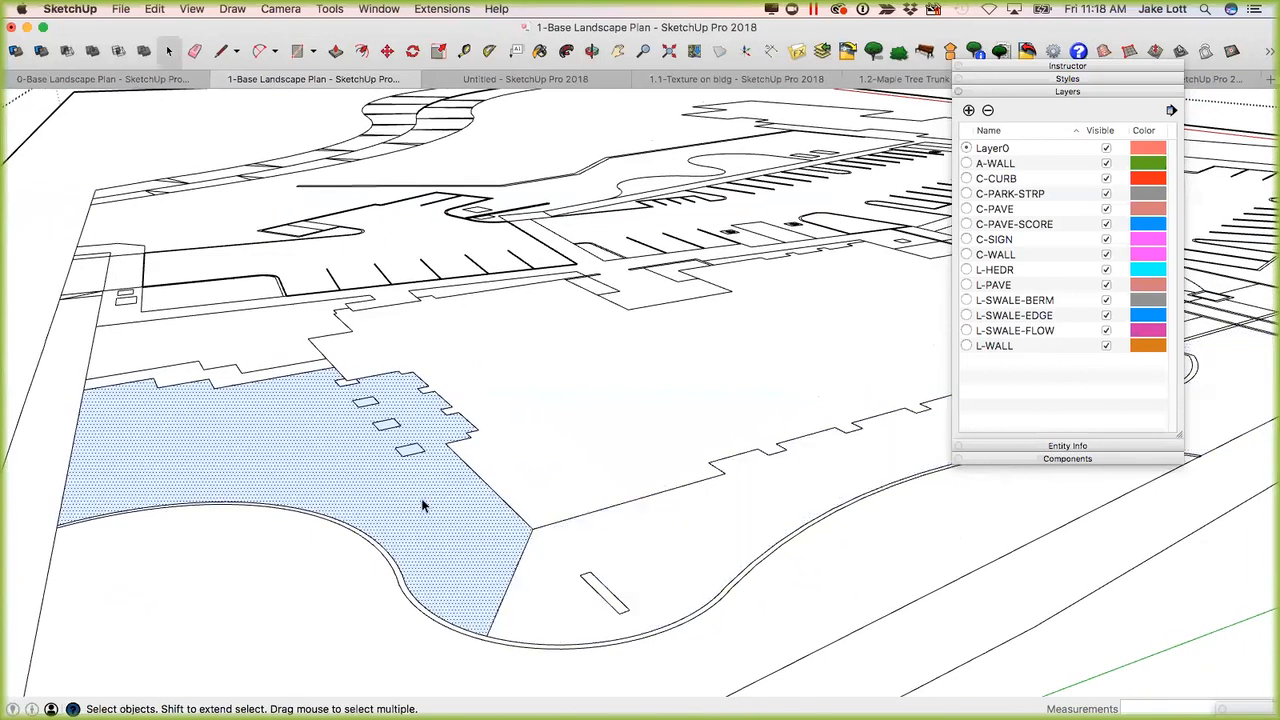
left_click(1038, 90)
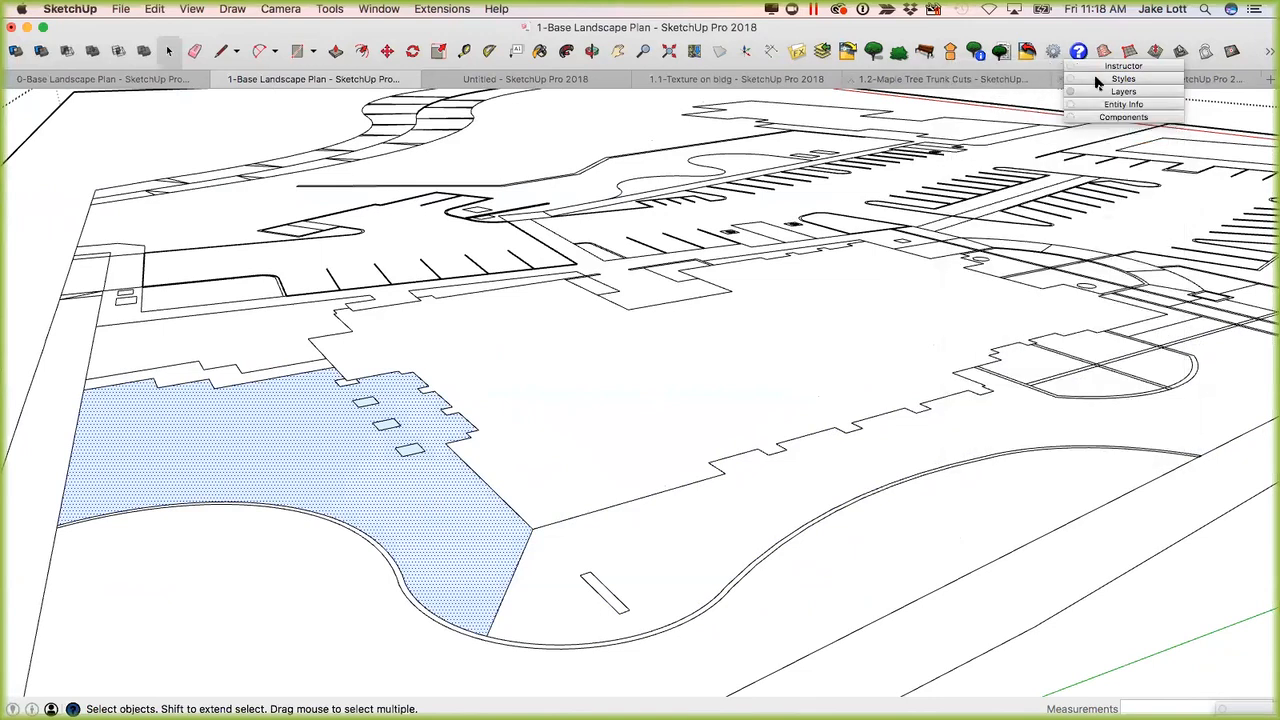
left_click(1119, 79)
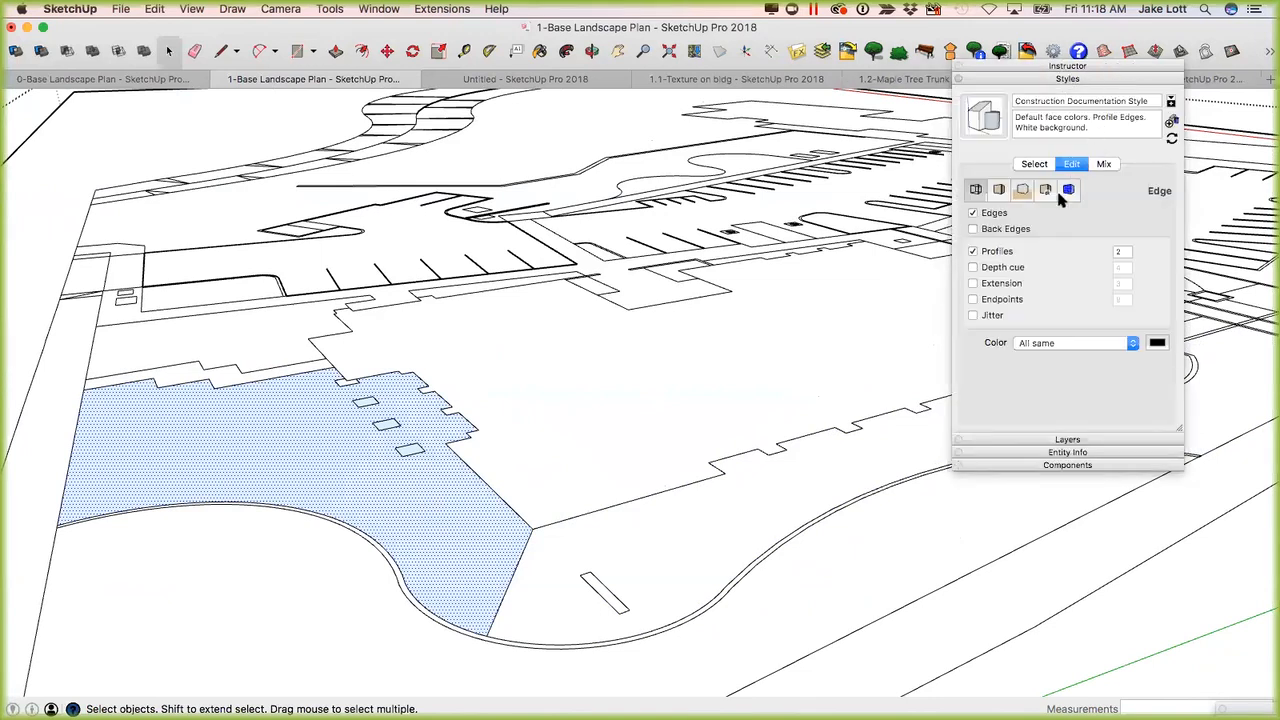
left_click(999, 190)
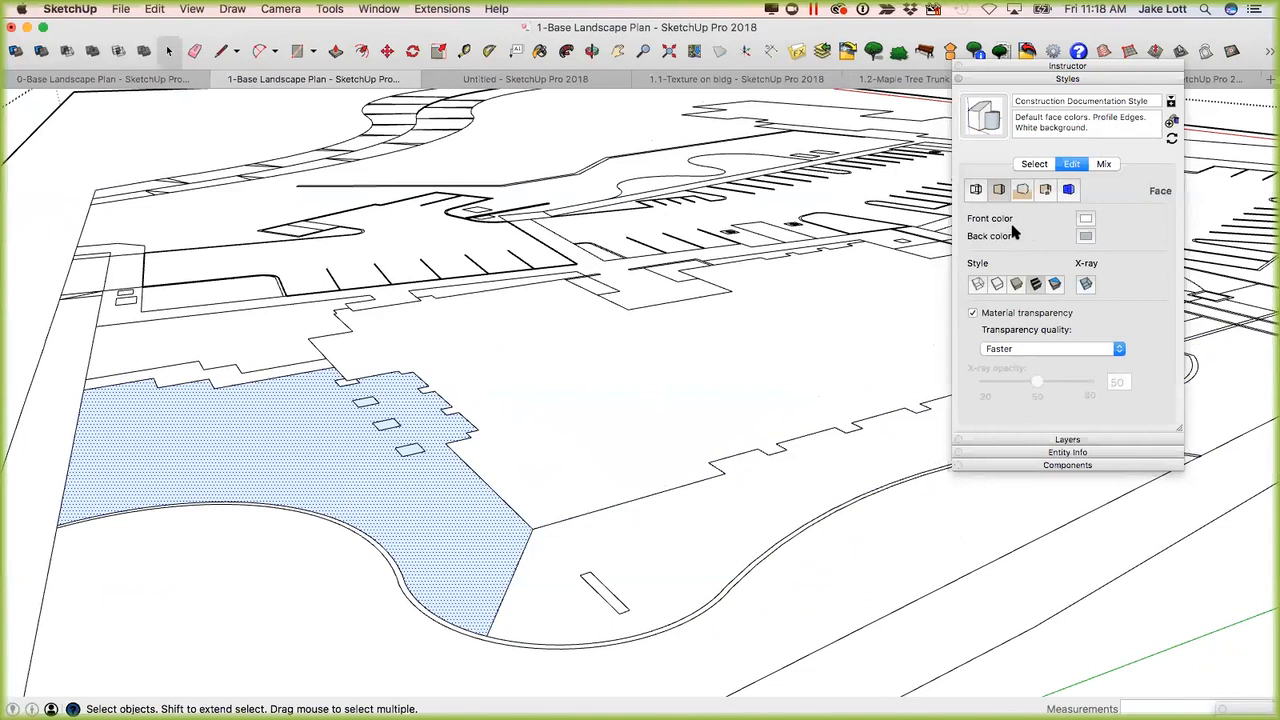
left_click(1086, 237)
left_click_drag(1111, 403, 1081, 391)
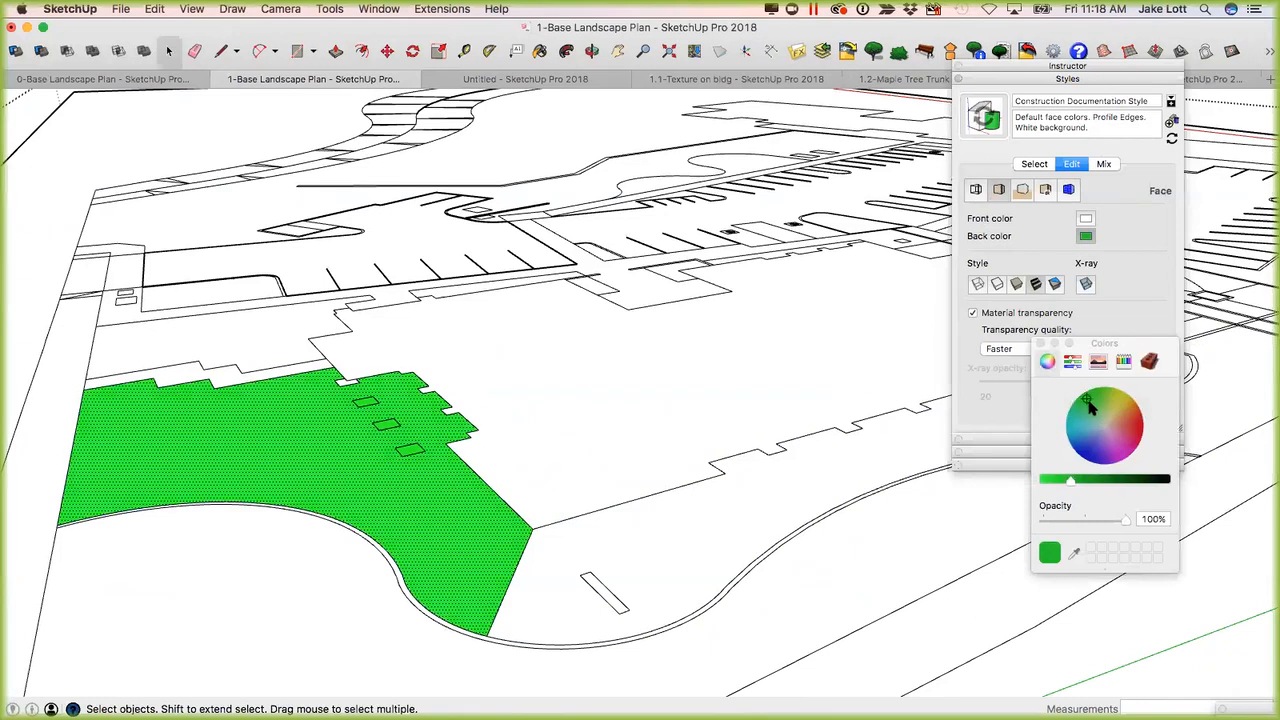
left_click(1118, 402)
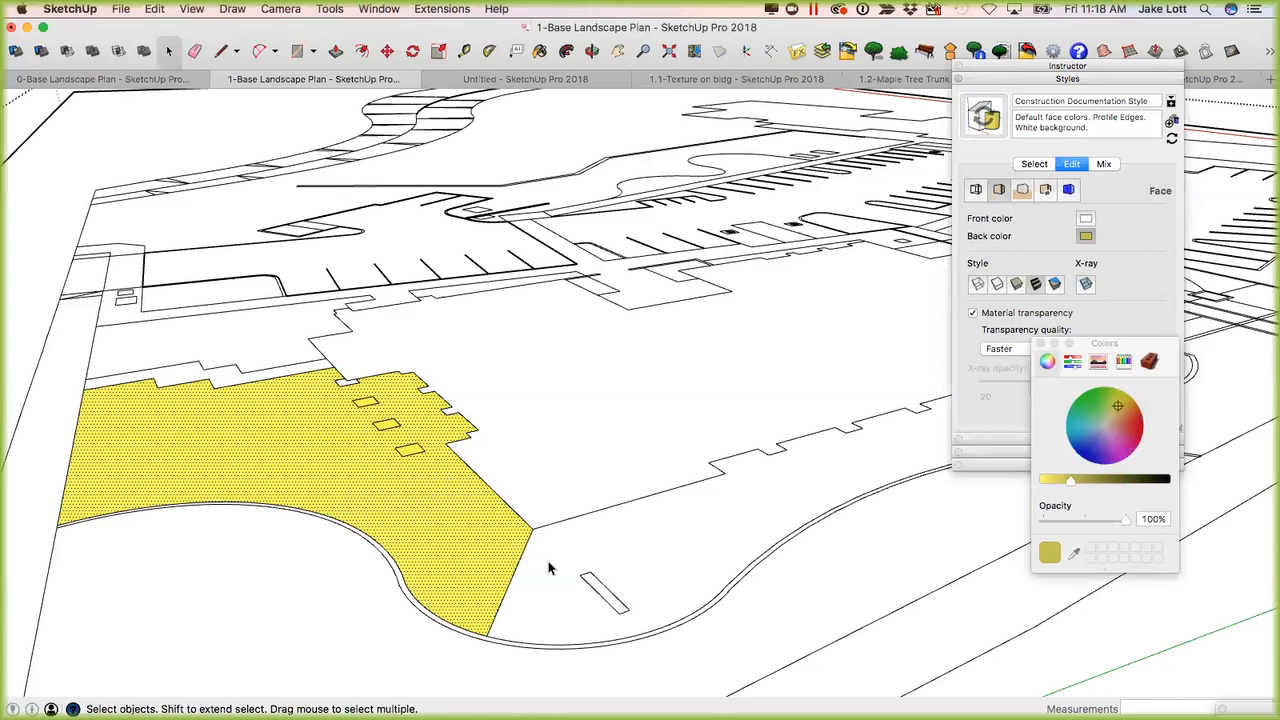
Push/Pull the face containing the narrow rectangle upward 9 5/16" between the building corner and the curved curb.
scroll(437, 514, "down", 3)
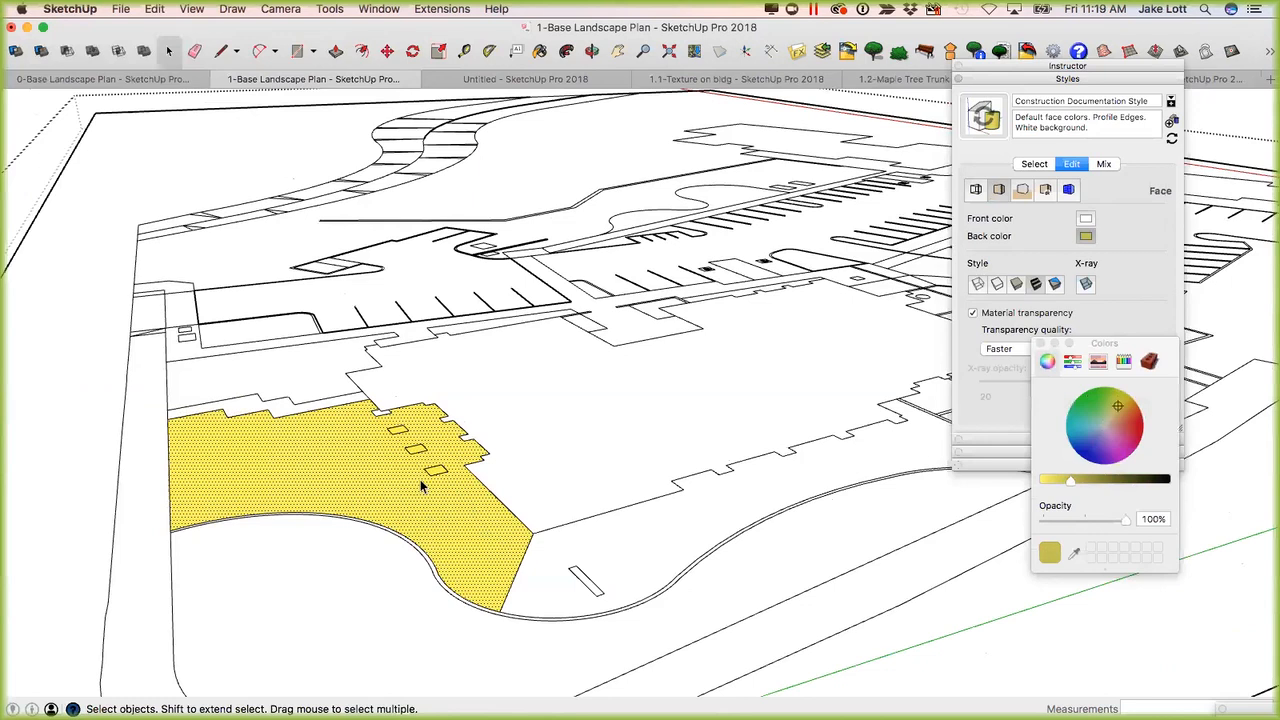
scroll(425, 482, "up", 3)
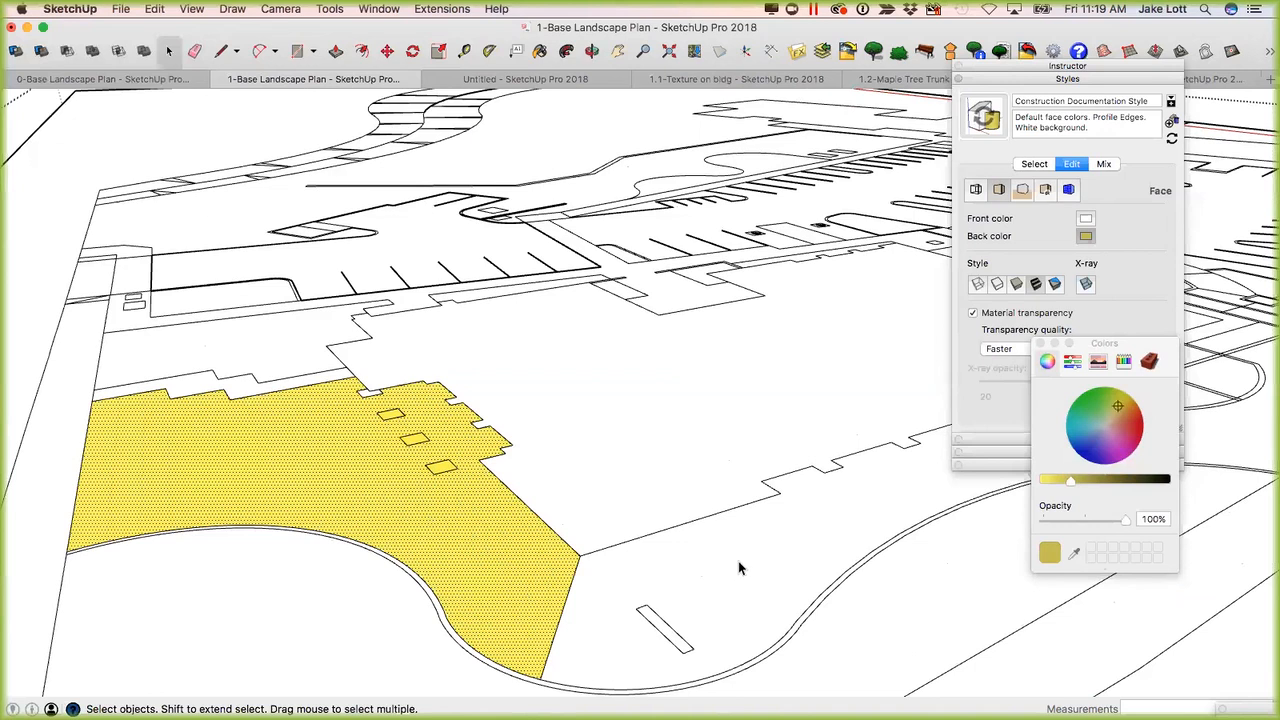
middle_click_drag(612, 578, 714, 519)
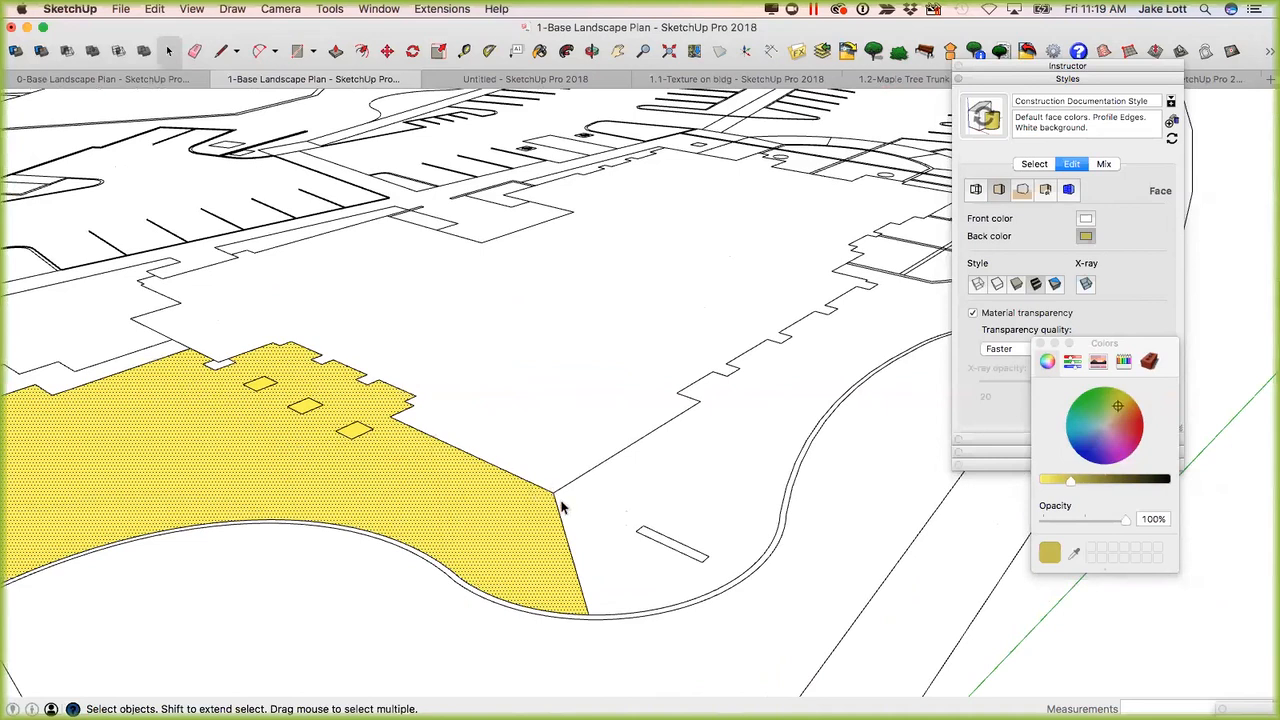
middle_click_drag(570, 527, 521, 517)
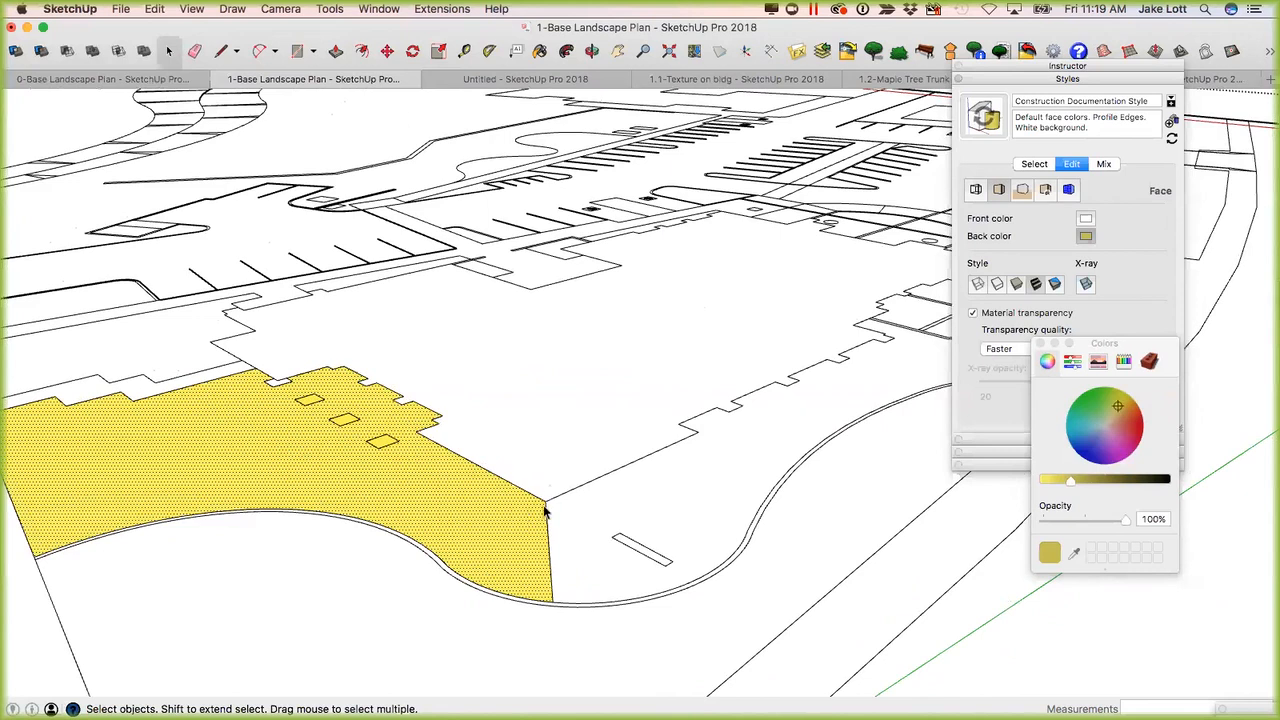
mouse_move(522, 515)
middle_mouse_down()
mouse_move(500, 423)
mouse_move(560, 514)
mouse_move(546, 521)
middle_mouse_up()
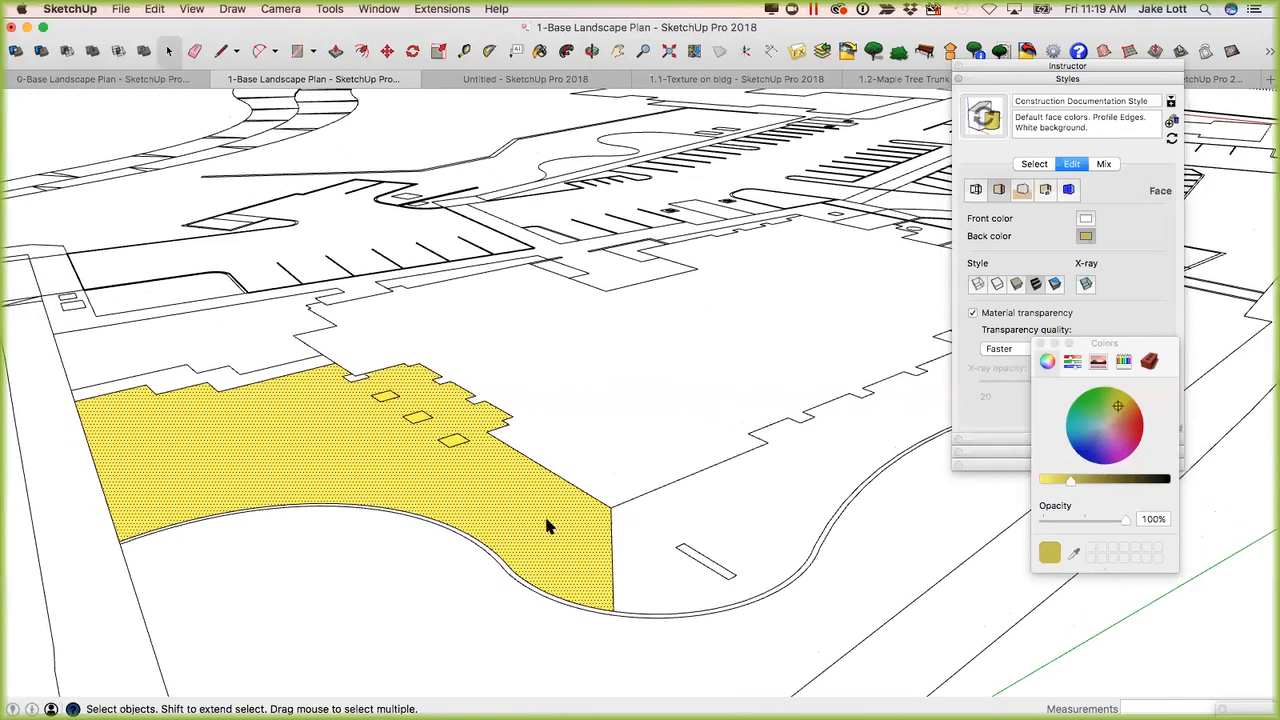
scroll(617, 541, "up", 3)
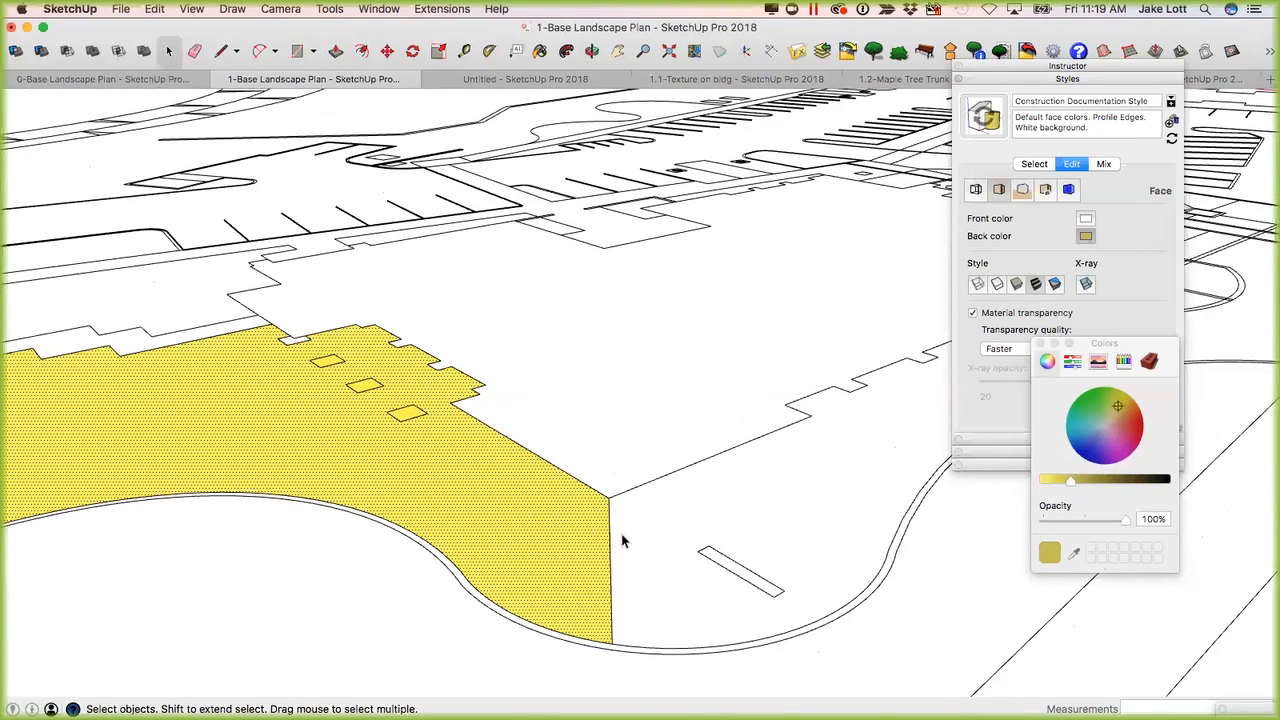
key("p")
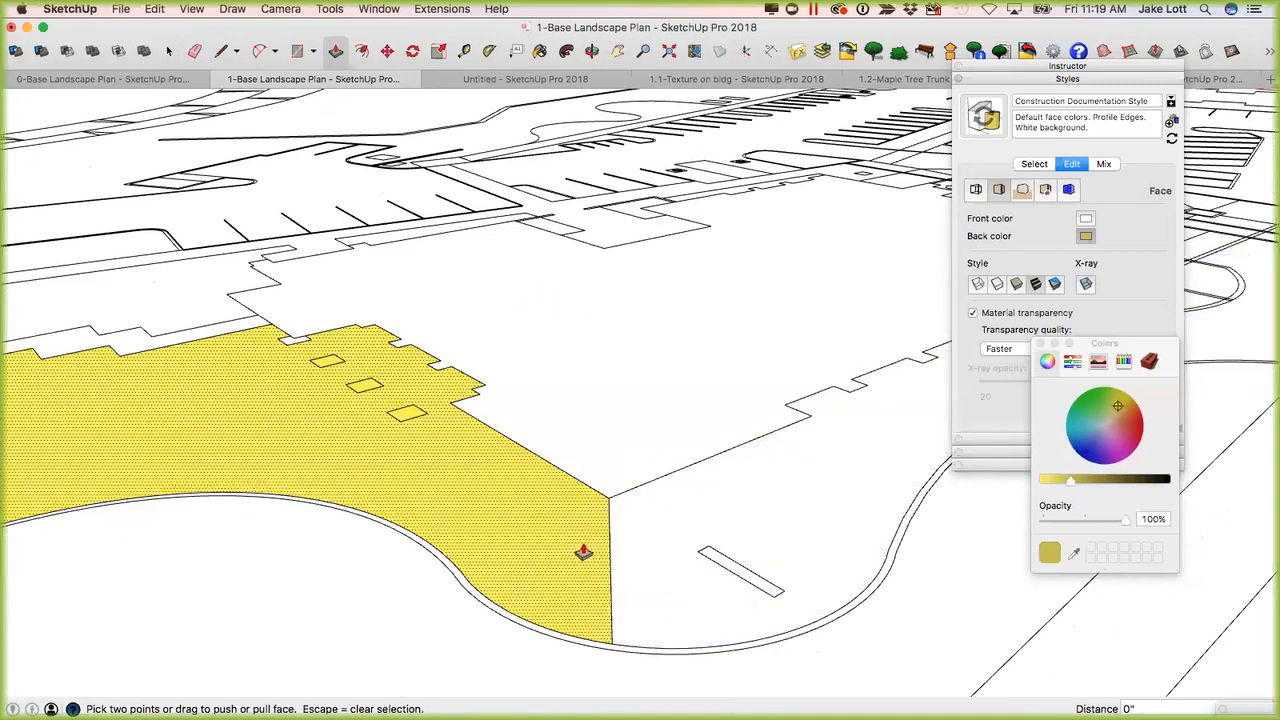
left_click_drag(631, 548, 640, 537)
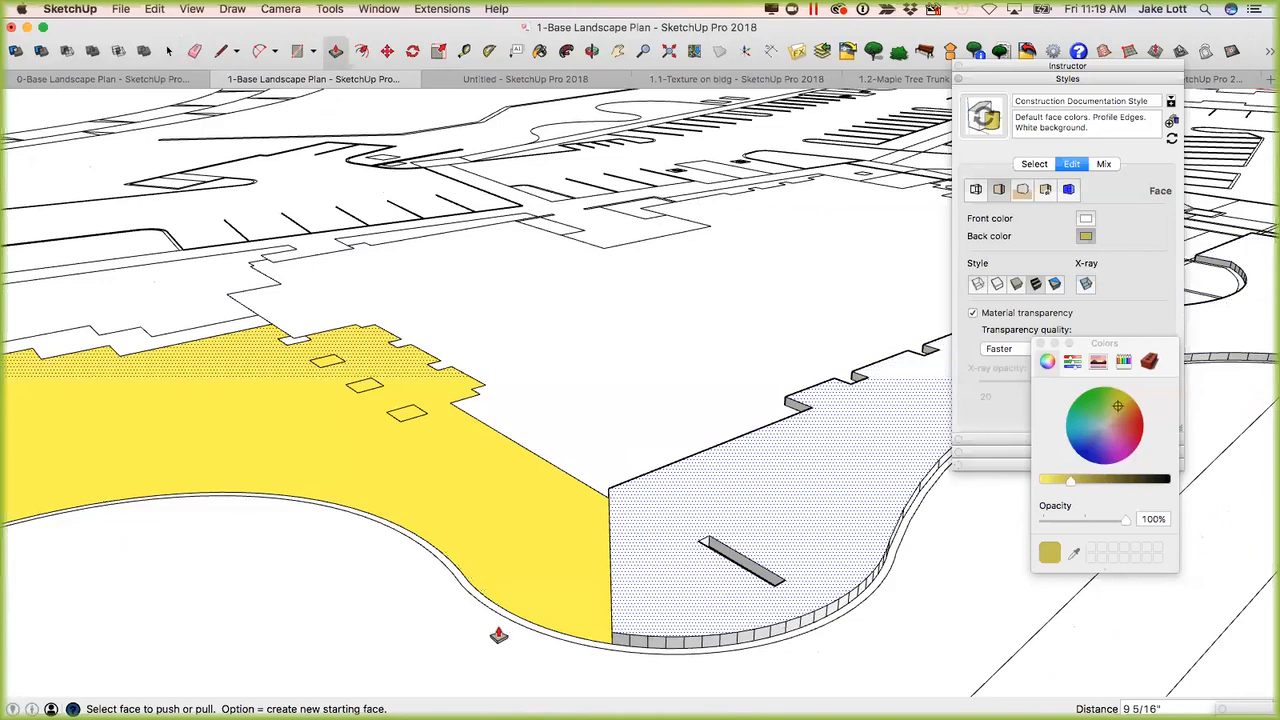
Raise the planter face by the semicircle, the L-shaped walkway strip, the small square and the two neighbouring paving panels by the same distance.
middle_click_drag(626, 526, 767, 418)
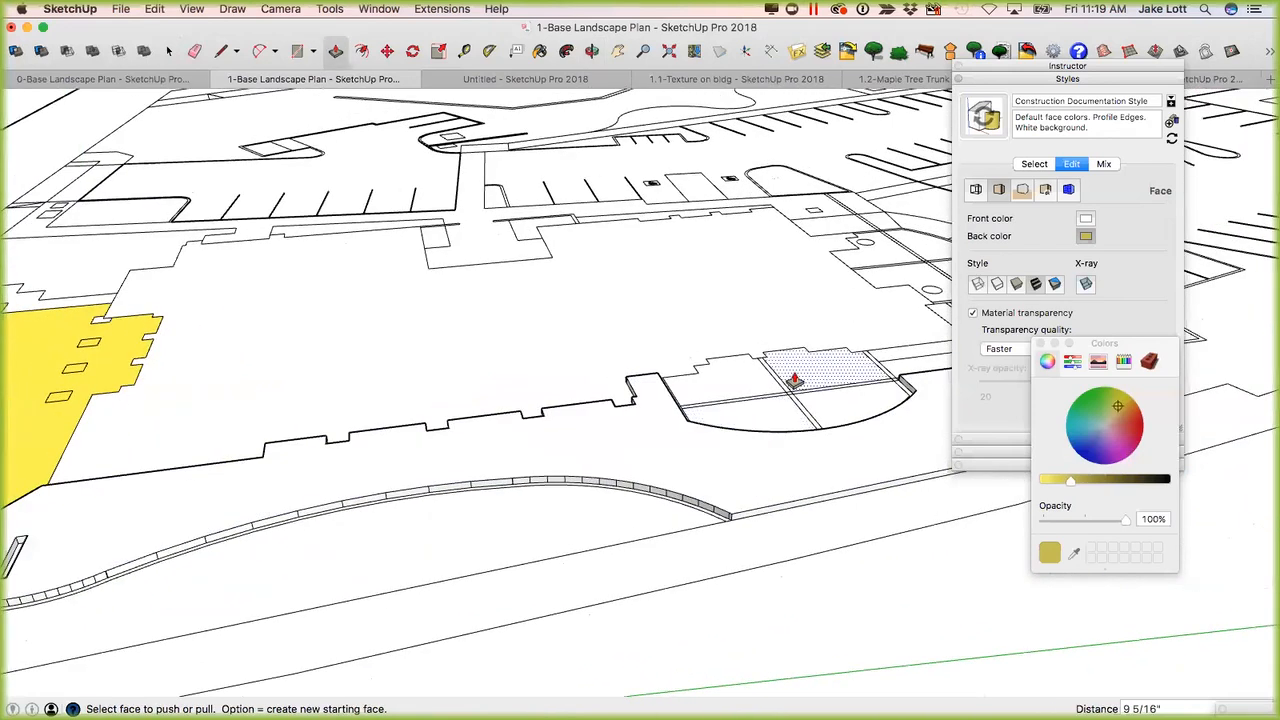
double_click(795, 381)
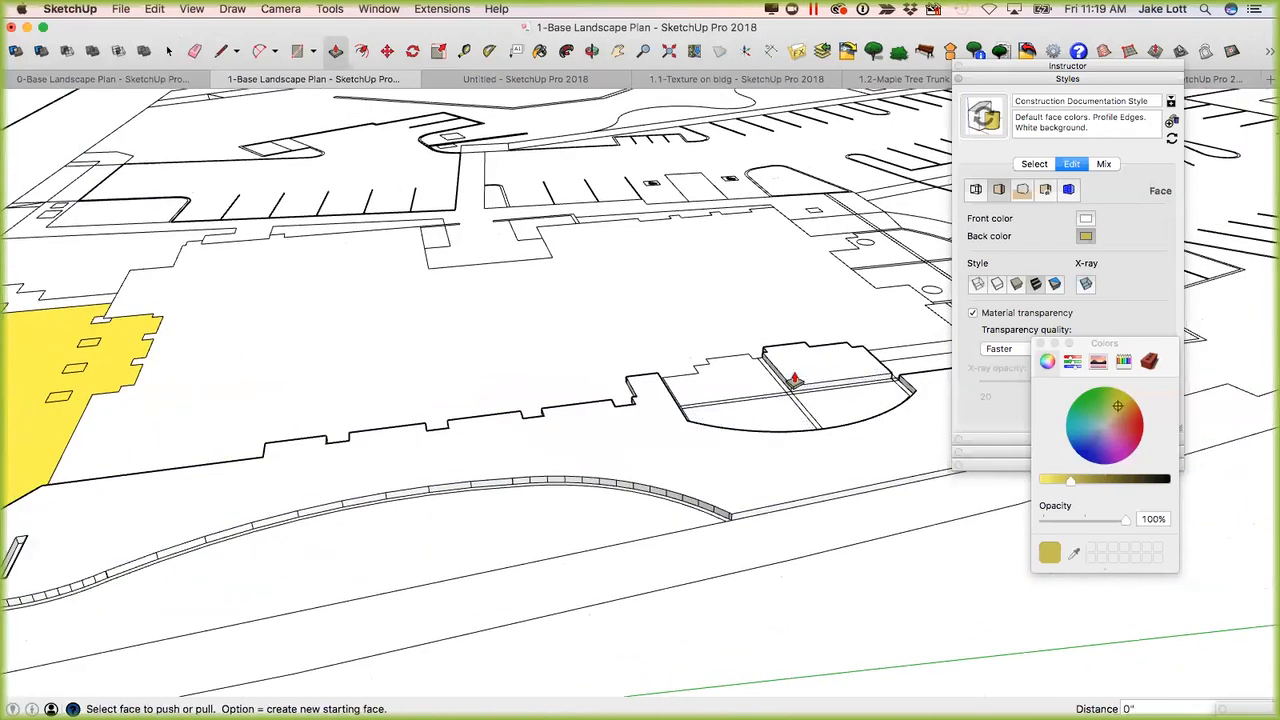
middle_click_drag(783, 418, 666, 500)
double_click(666, 500)
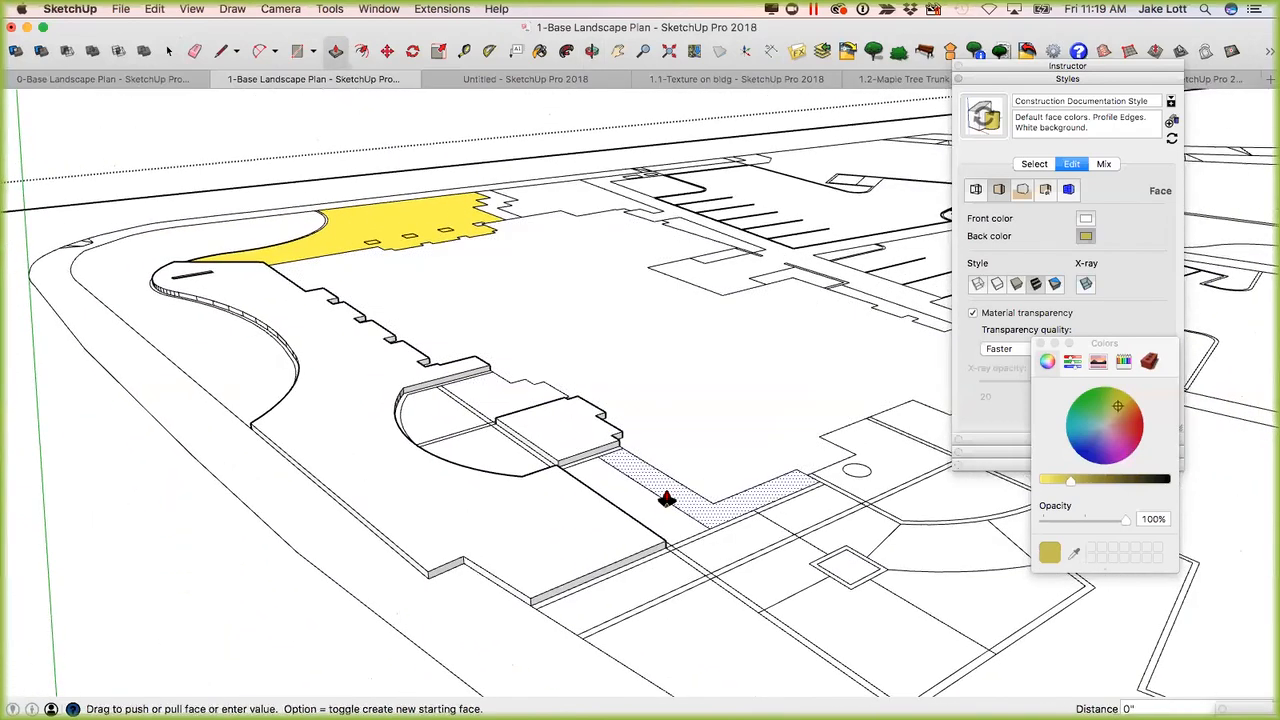
double_click(846, 556)
double_click(918, 550)
double_click(935, 598)
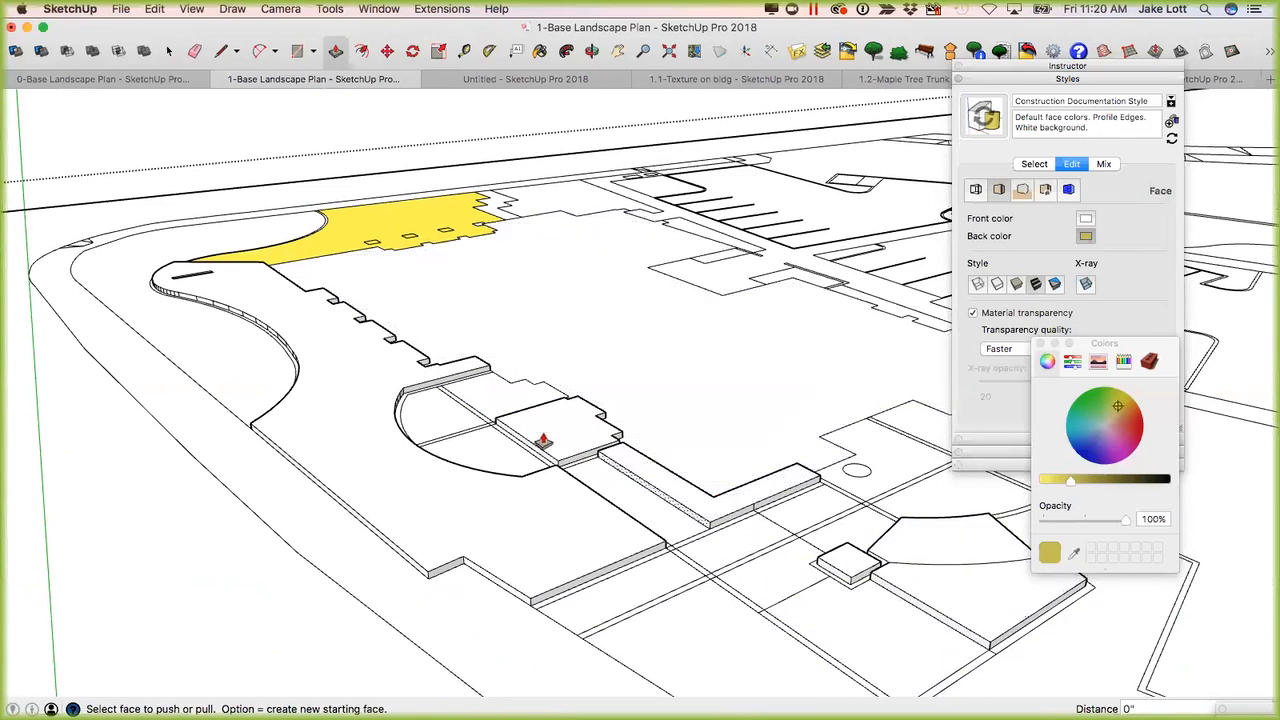
Repeat the Push/Pull on the yellow face so it sinks, and lower the three small rectangles inside it to match.
middle_click_drag(257, 286, 373, 347)
scroll(374, 347, "up", 5)
middle_click_drag(588, 454, 572, 305)
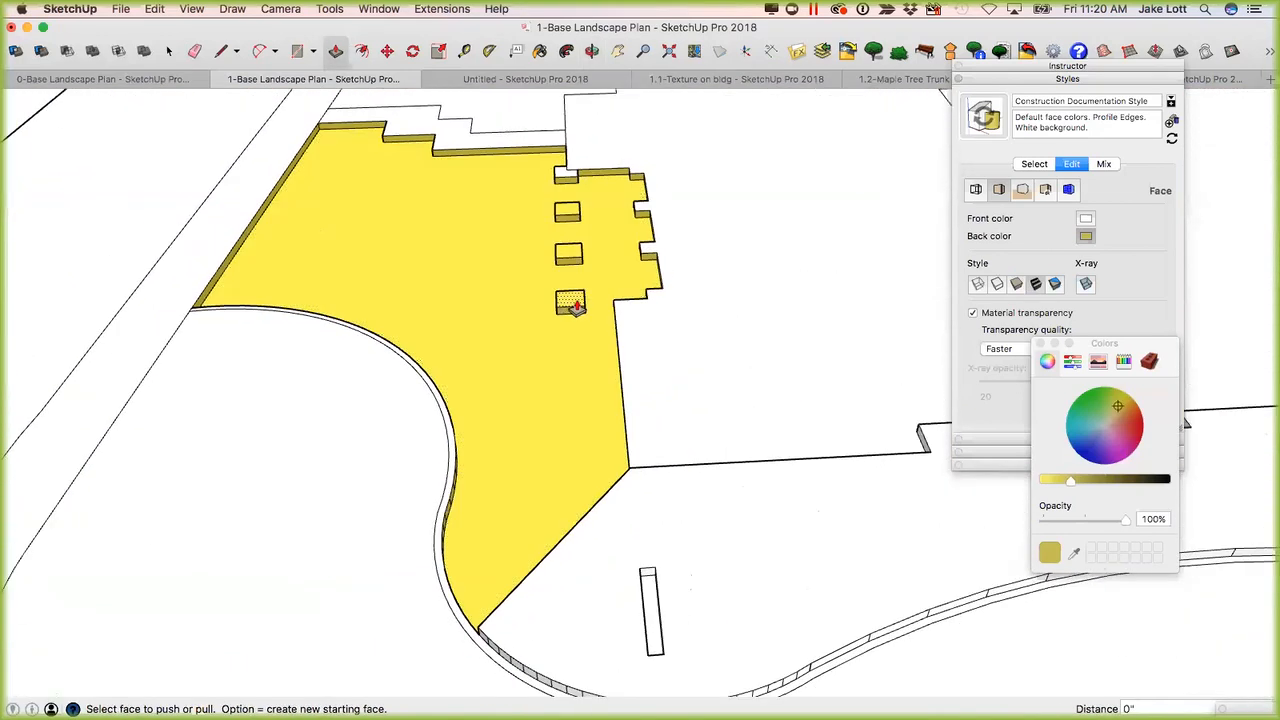
double_click(570, 306)
double_click(567, 255)
double_click(566, 213)
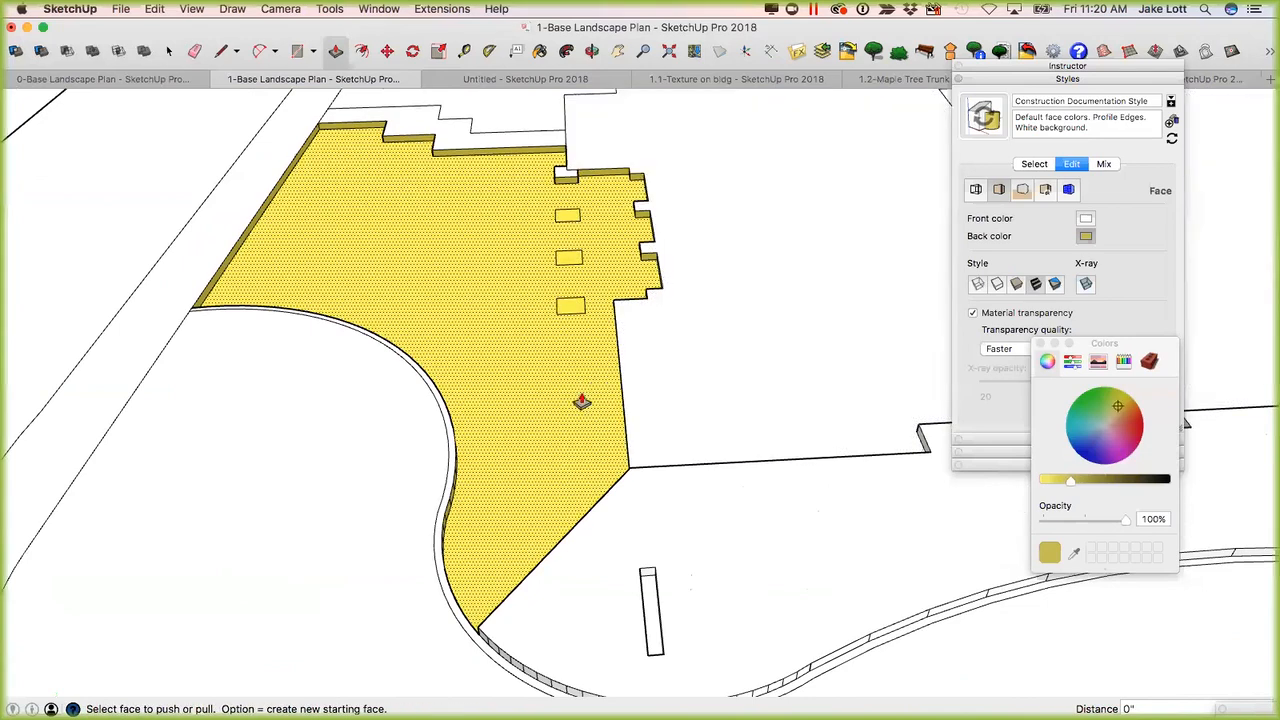
Select the raised face between the building corner and the curved curb and delete it to expose the inner side walls.
middle_click_drag(550, 482, 580, 530)
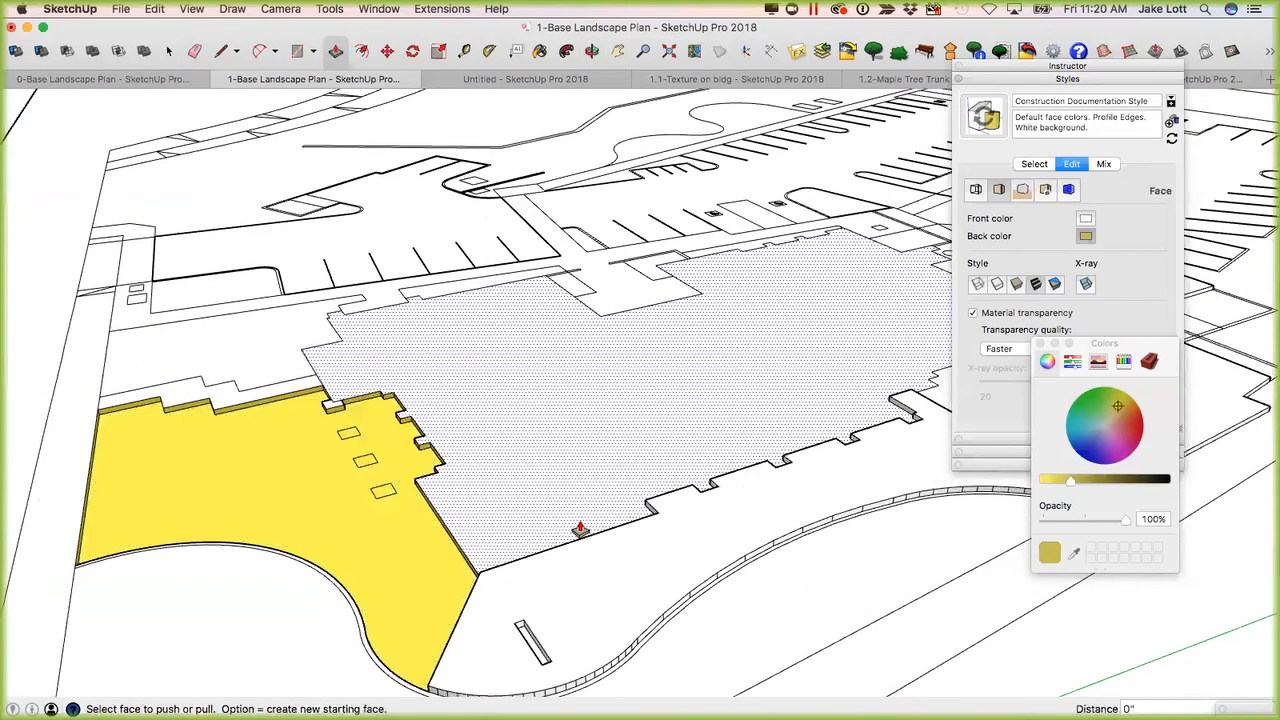
middle_click_drag(504, 569, 593, 515)
scroll(562, 538, "up", 5)
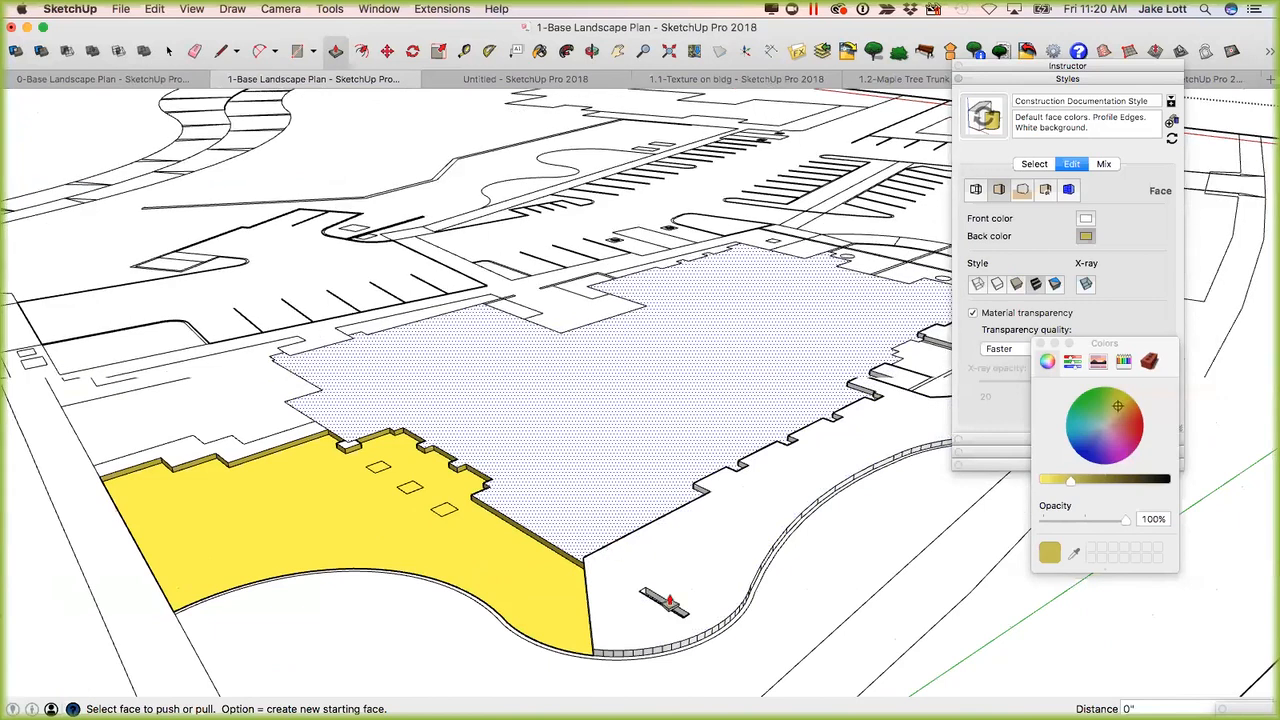
key("space")
left_click(797, 530)
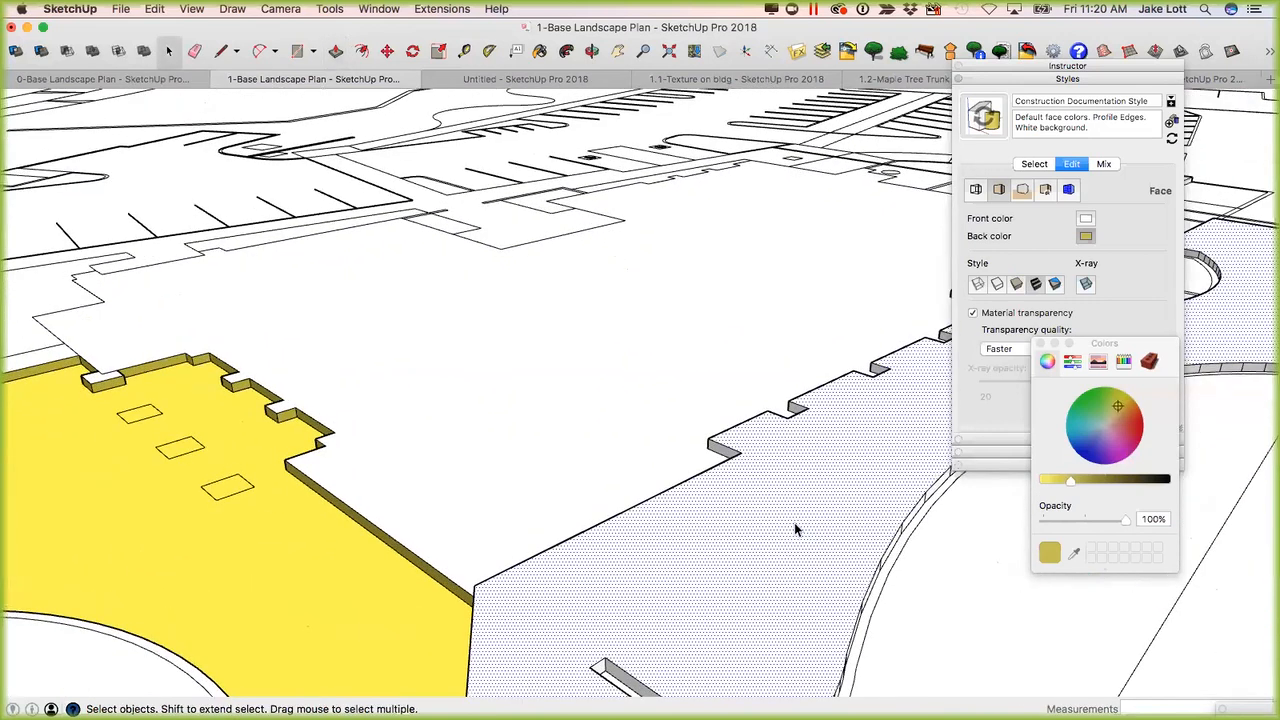
Reverse one segment of the vertical face along the curved curb edge.
middle_click_drag(786, 419, 293, 545)
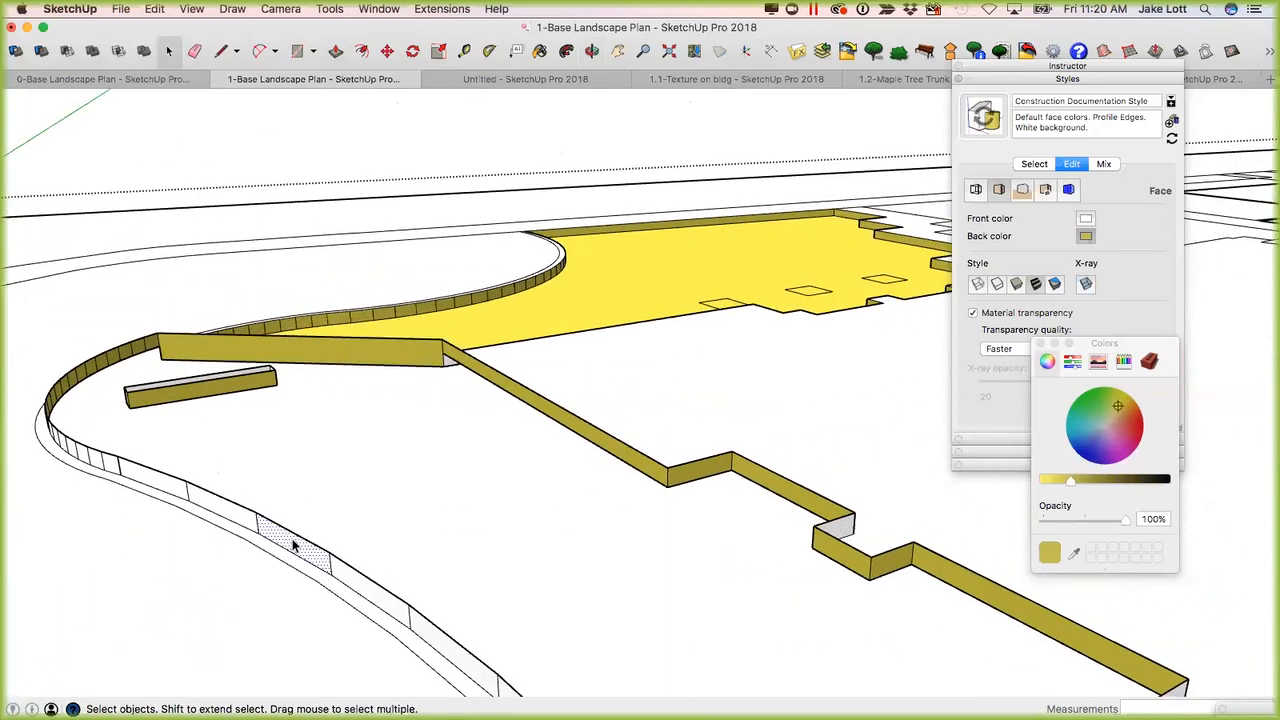
right_click(290, 544)
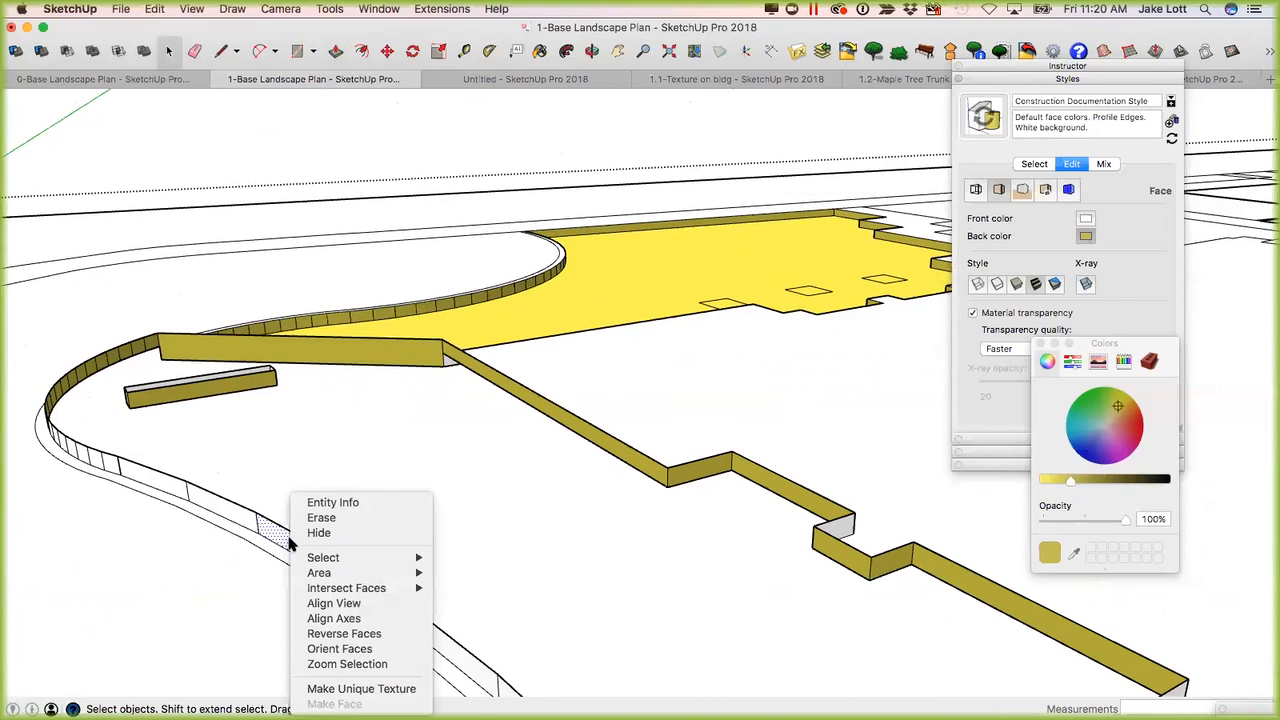
left_click(343, 634)
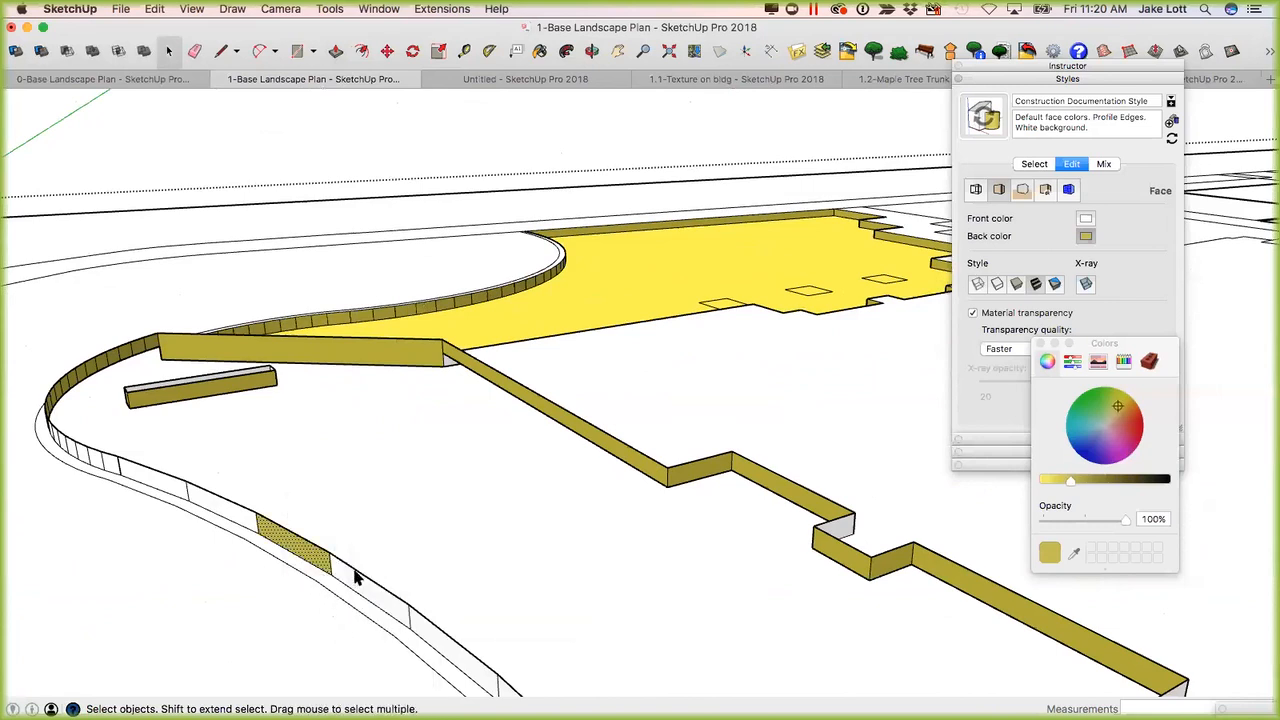
Push/Pull the reversed curb segment 3/4" toward the inside of the curve.
scroll(260, 556, "up", 3)
left_click(263, 553)
middle_click_drag(290, 537, 391, 529)
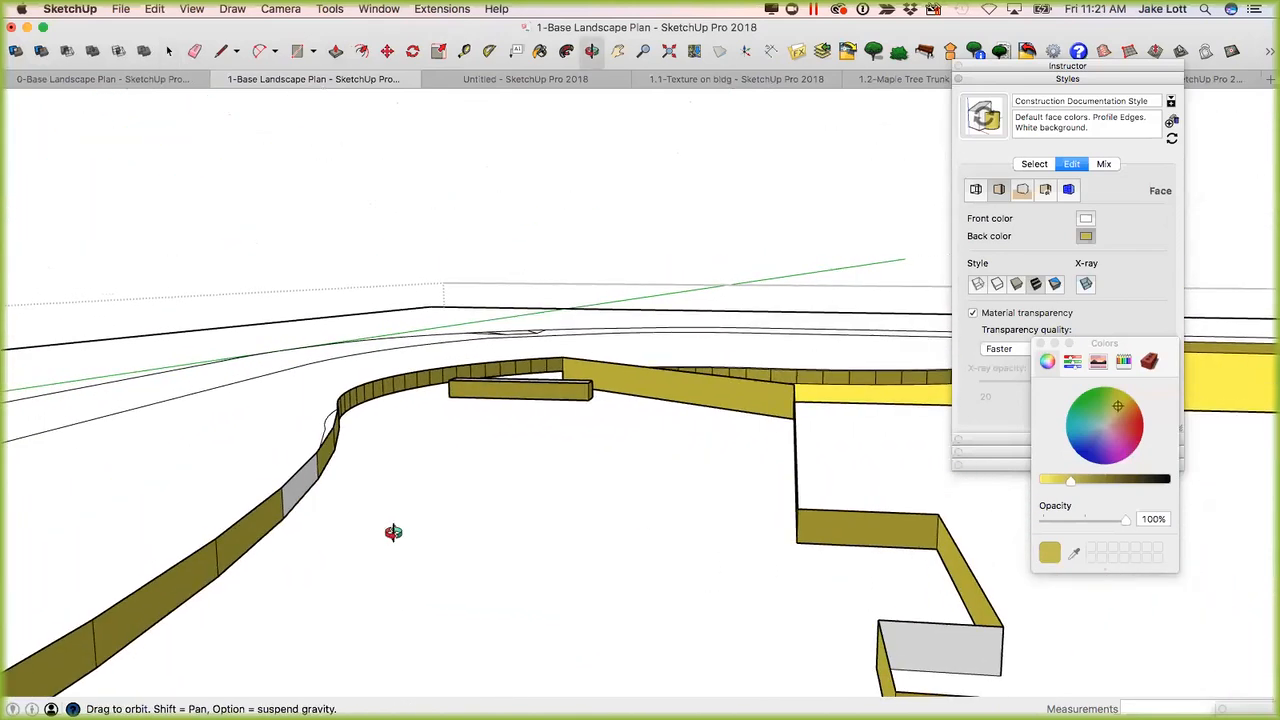
key("p")
left_click(300, 488)
left_click(326, 495)
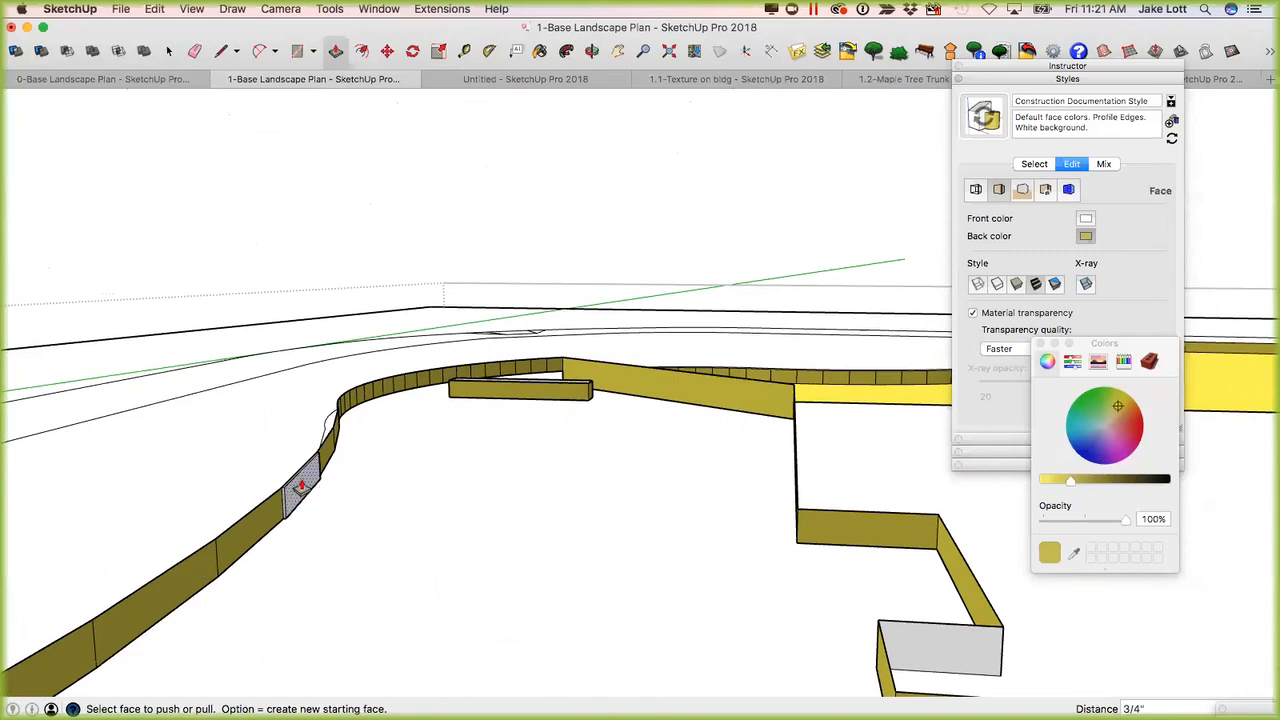
Repeat the Push/Pull on the non-reversed curb segments beside it to compare the direction they extrude in.
left_click(245, 538)
double_click(197, 569)
middle_click_drag(212, 558, 125, 507)
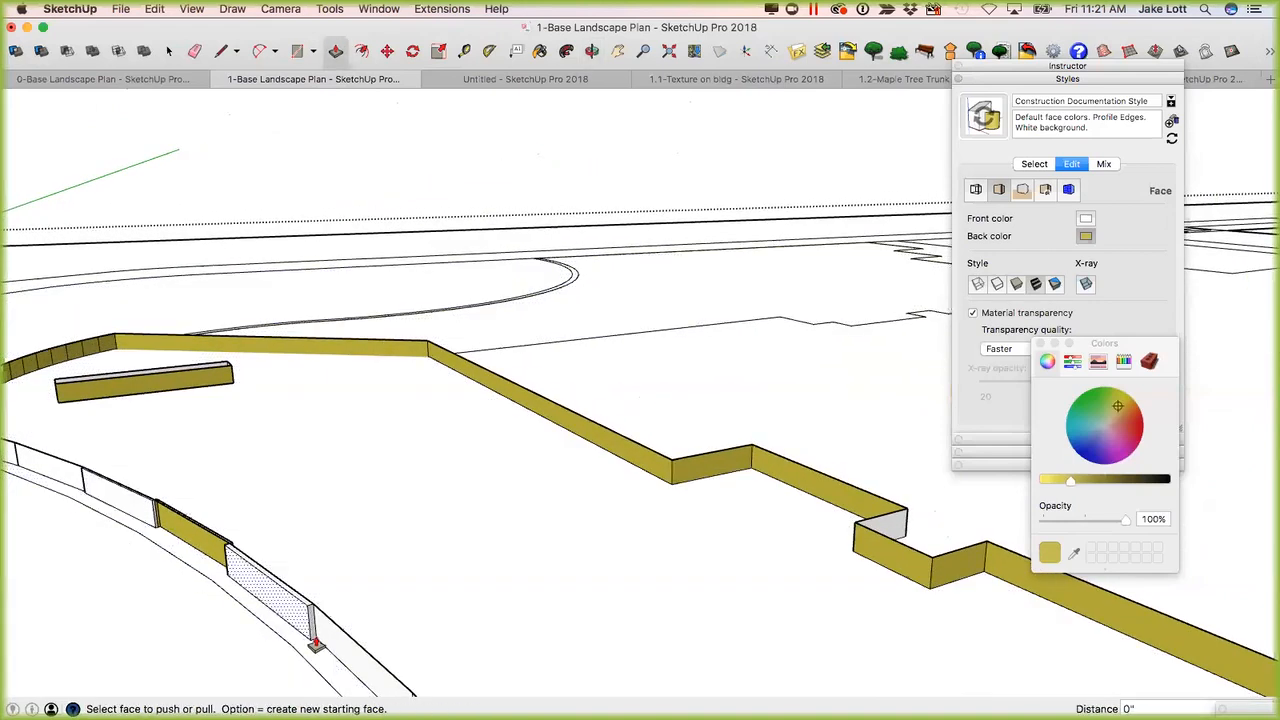
mouse_move(243, 603)
middle_mouse_down()
mouse_move(12, 529)
mouse_move(251, 609)
middle_mouse_up()
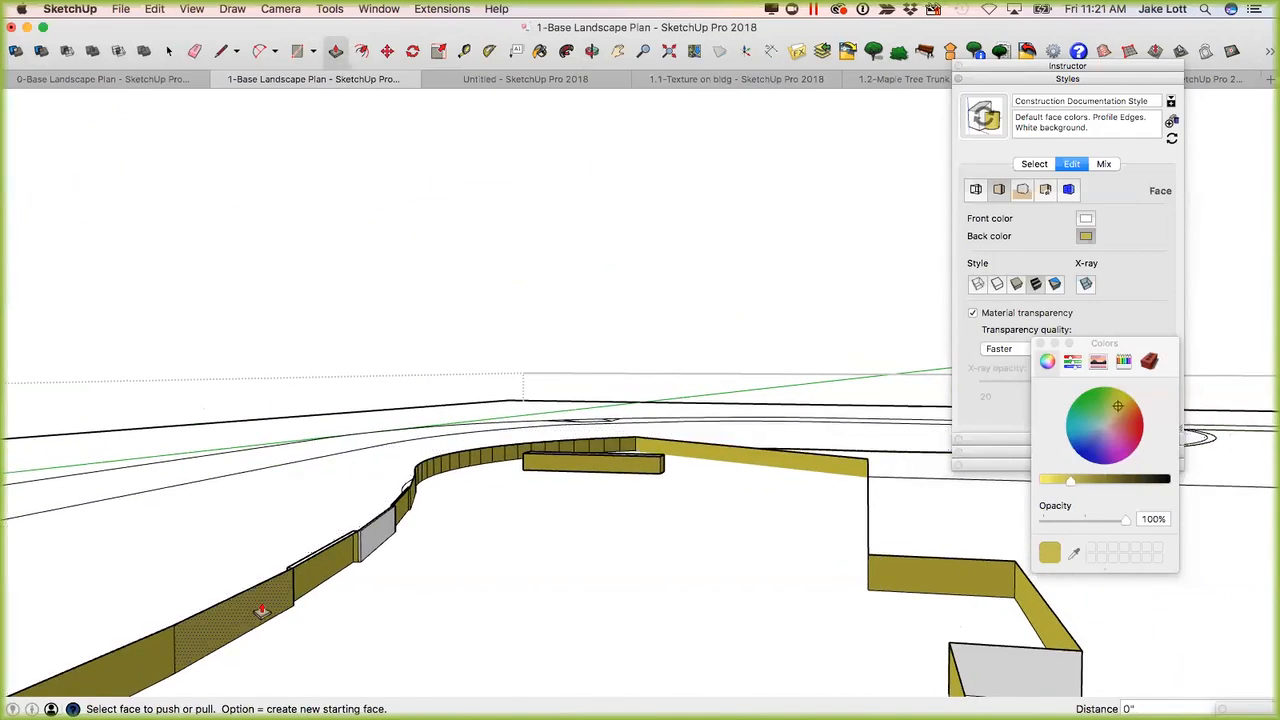
double_click(153, 657)
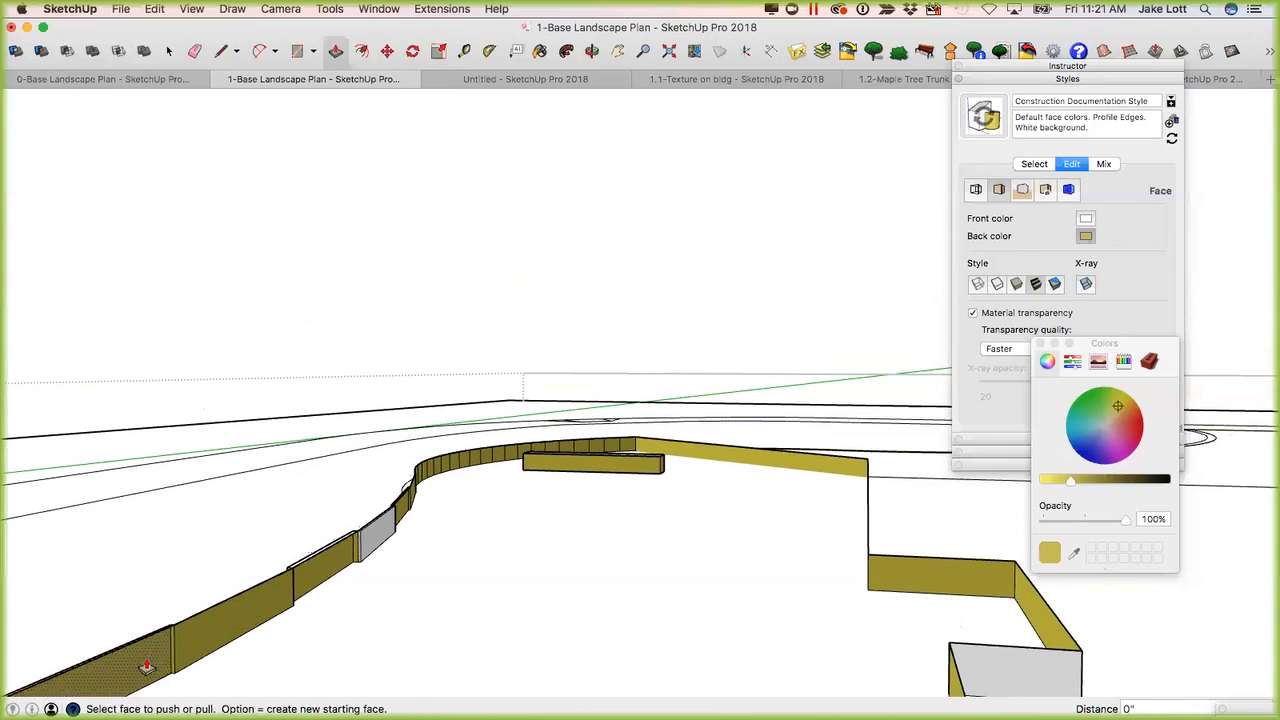
middle_click_drag(300, 562, 455, 585)
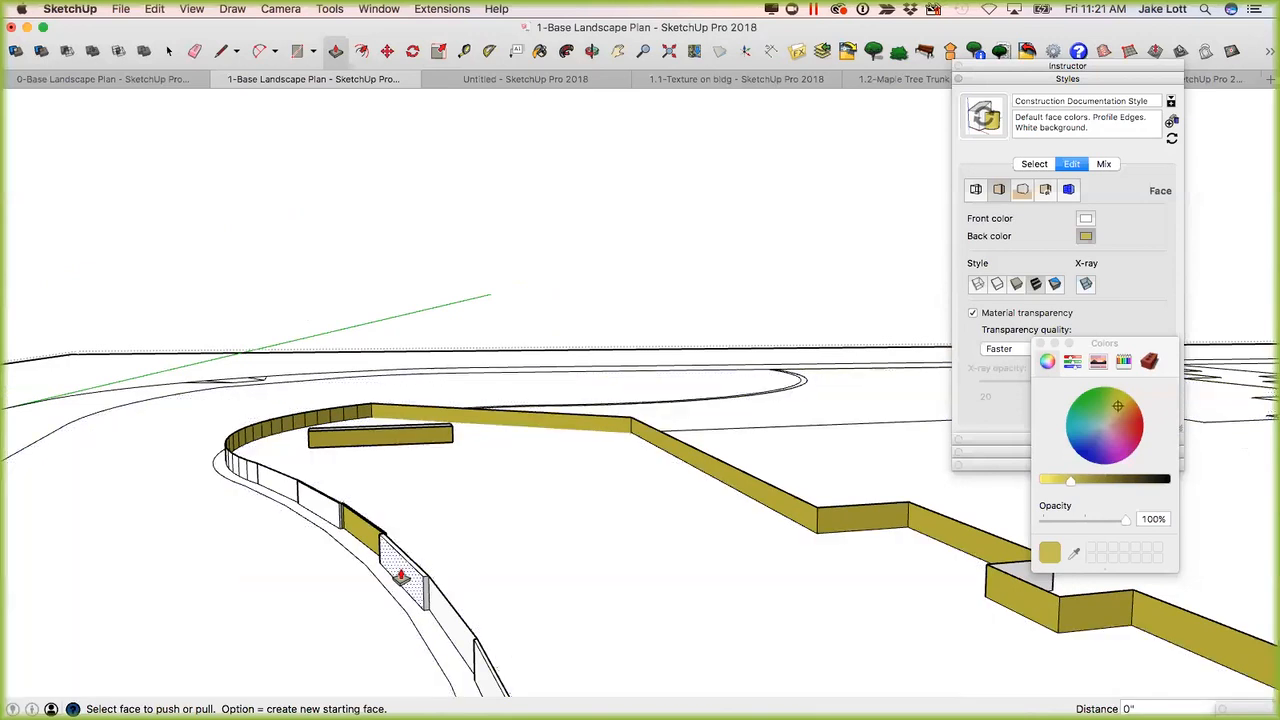
Set the back face color with the dark brown brick swatch from the Brick, Cladding color collection.
mouse_move(450, 568)
middle_mouse_down()
mouse_move(346, 551)
mouse_move(569, 563)
mouse_move(650, 535)
middle_mouse_up()
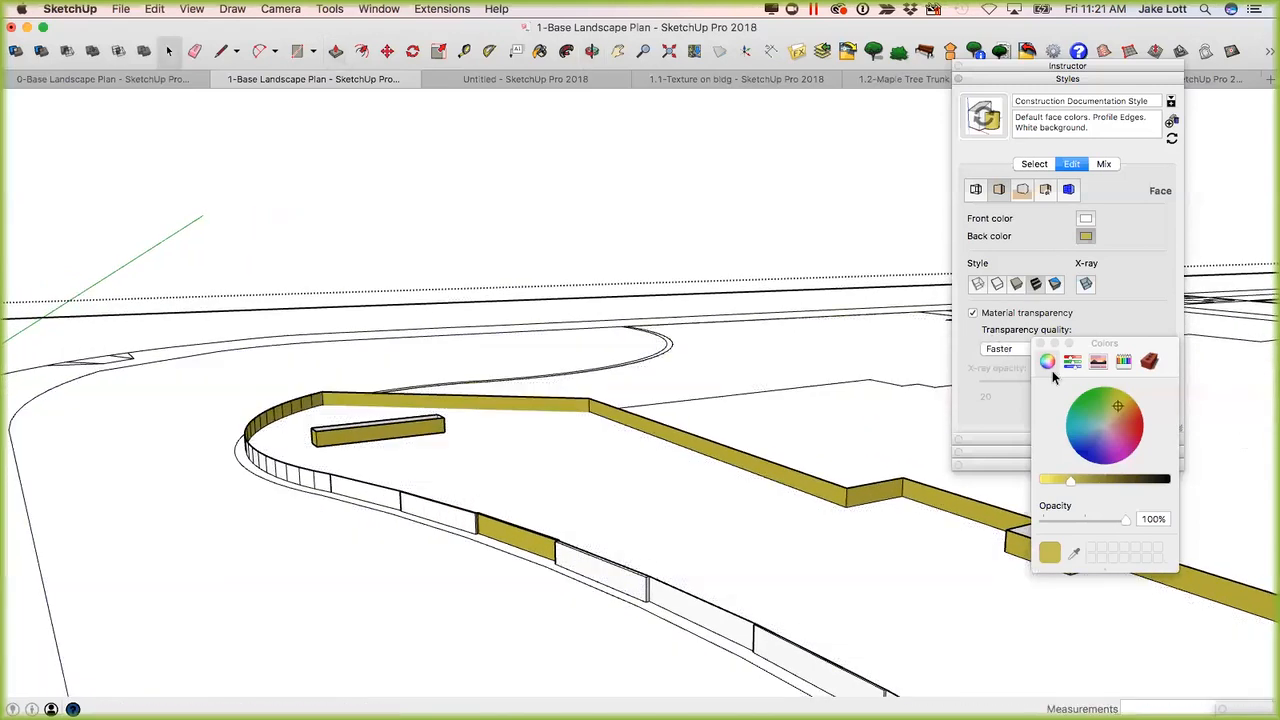
left_click(1149, 361)
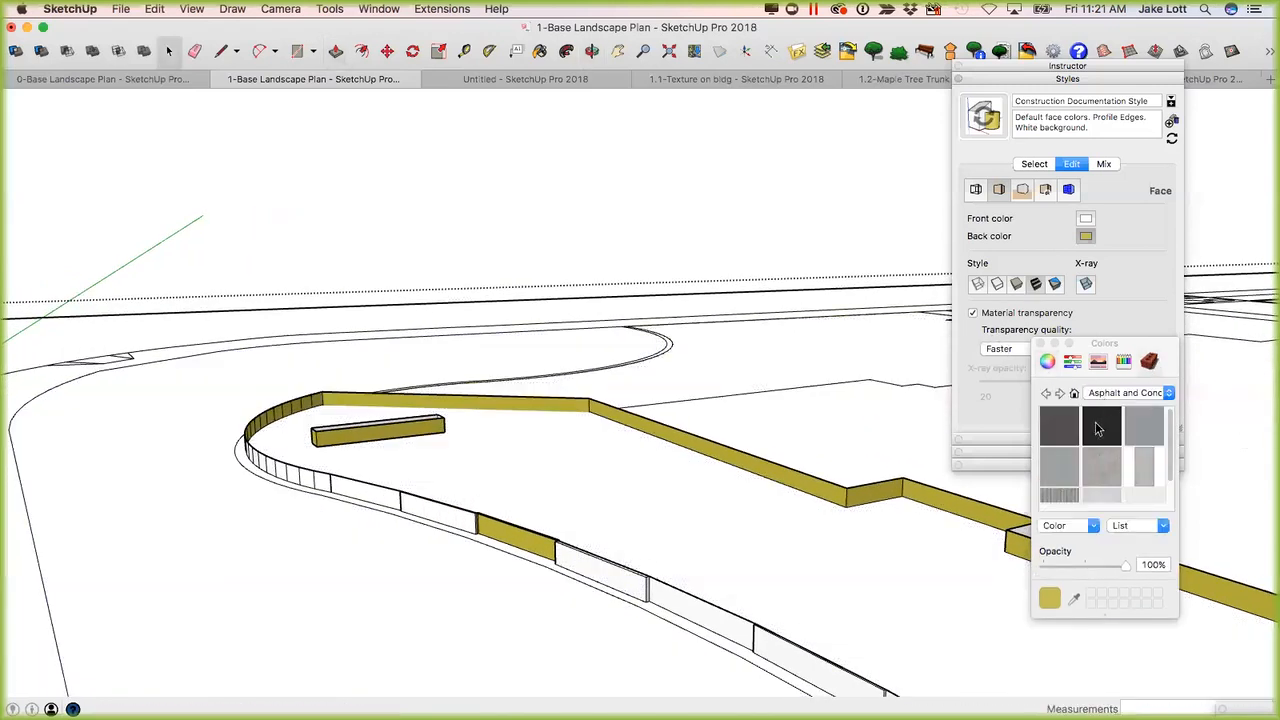
left_click(1167, 393)
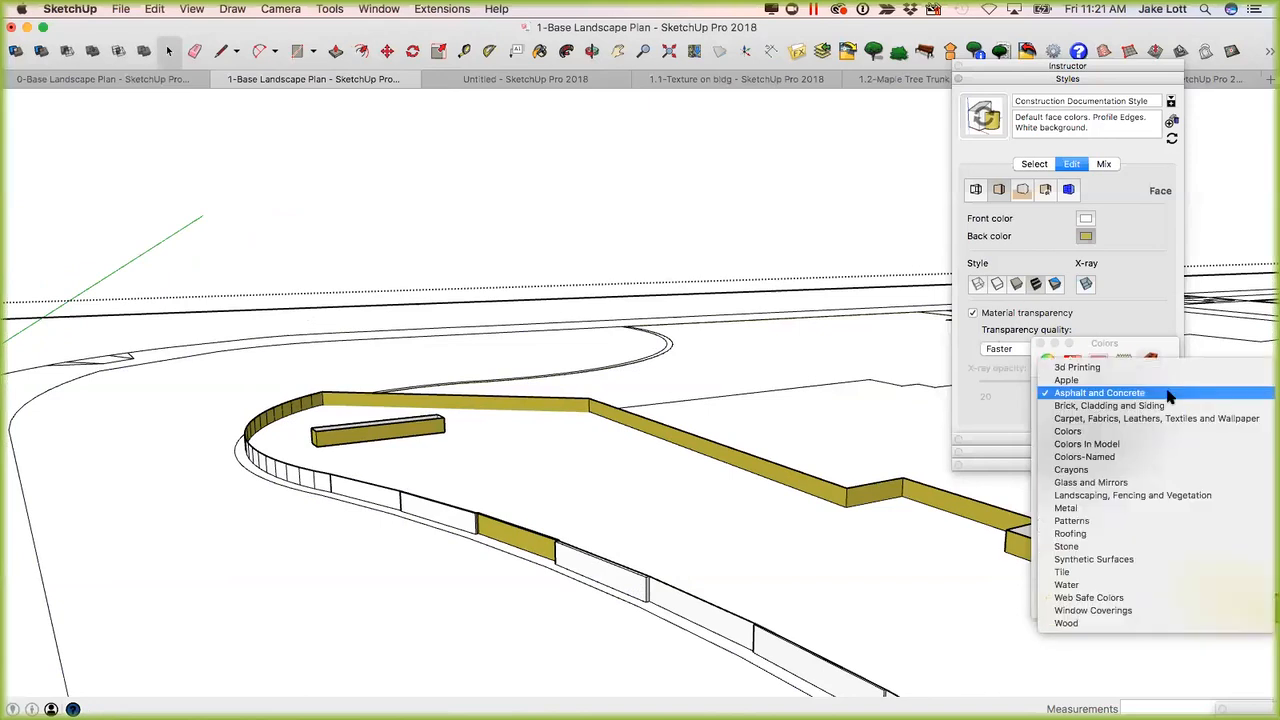
left_click(1081, 407)
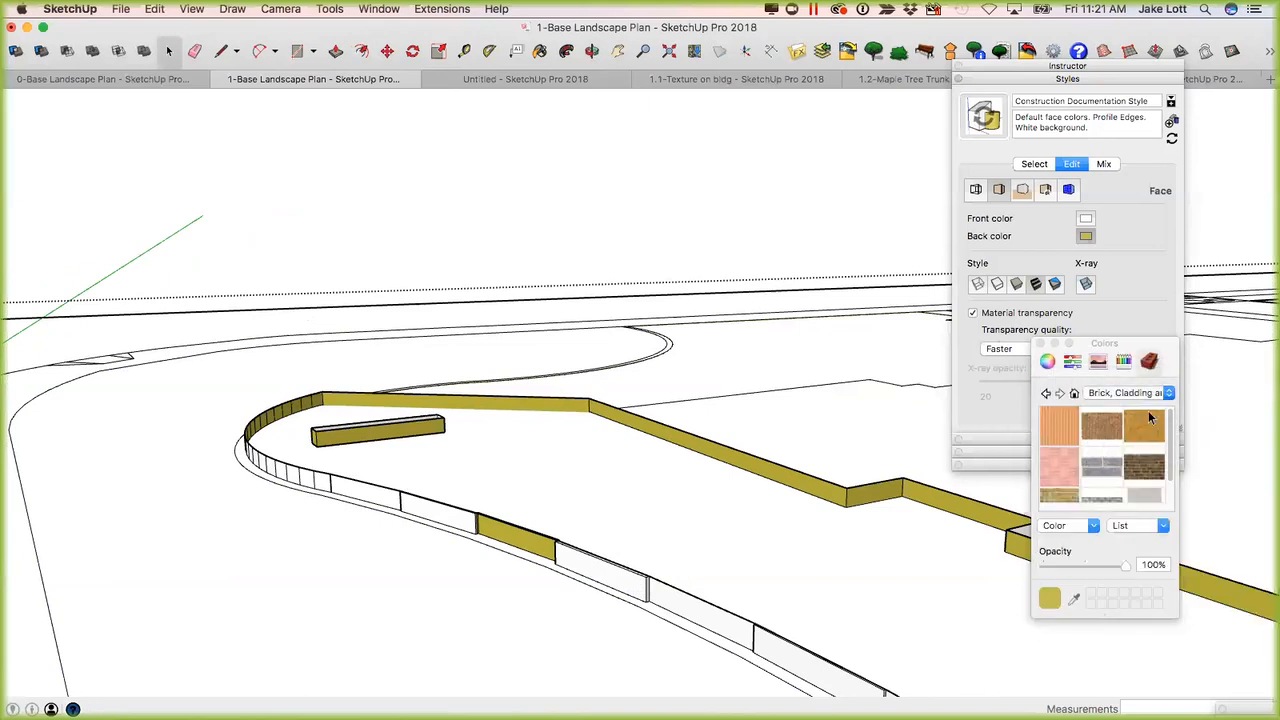
left_click(1134, 460)
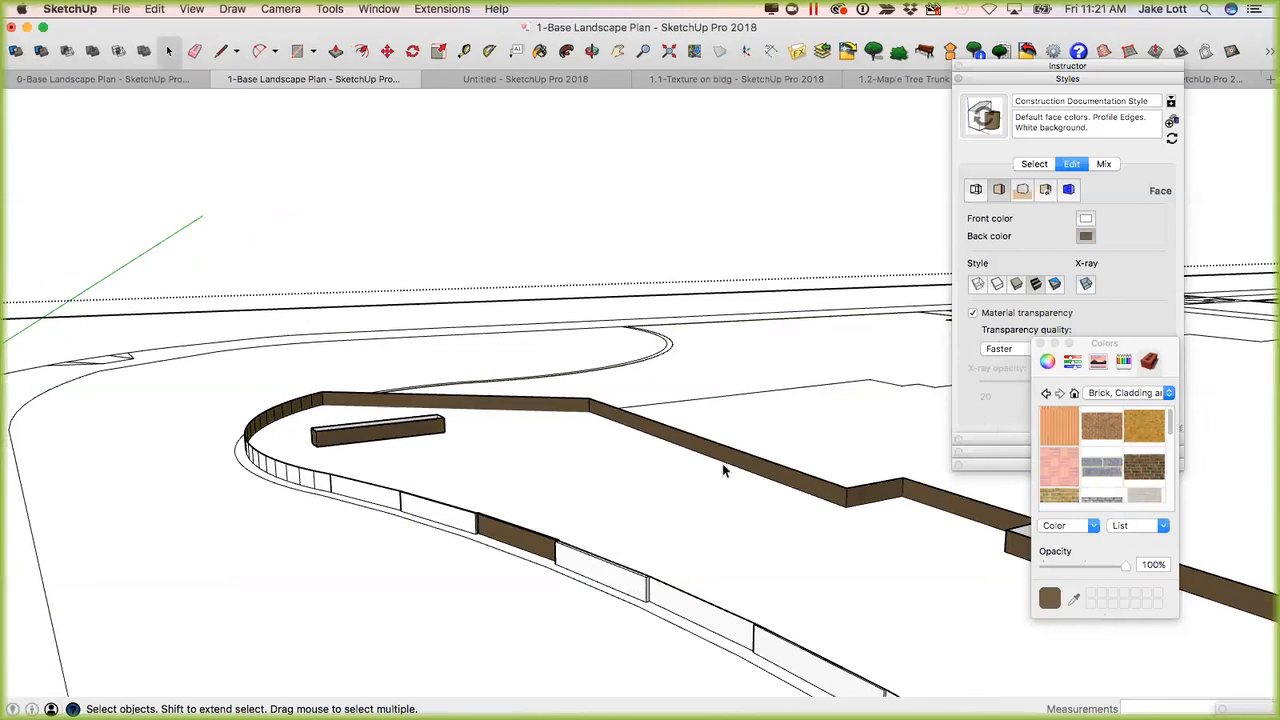
Paint two of the white curb segments along the near curved edge with the dark brown brick material.
mouse_move(772, 457)
middle_mouse_down()
mouse_move(657, 486)
mouse_move(677, 503)
mouse_move(691, 494)
middle_mouse_up()
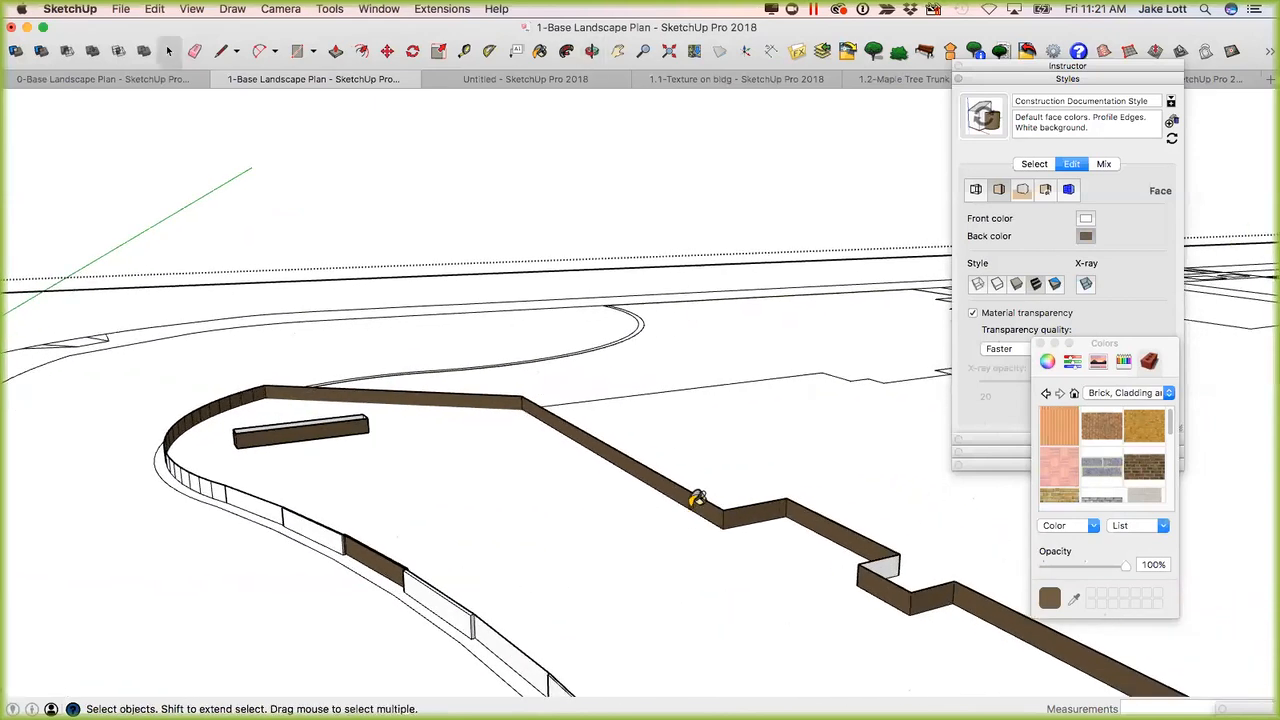
key("b")
left_click(463, 628)
left_click(503, 639)
Paint several light faces of the stepped building-side wall with the dark brown brick material.
scroll(369, 541, "down", 4)
middle_click_drag(614, 553, 338, 541)
scroll(607, 612, "up", 3)
left_click(606, 608)
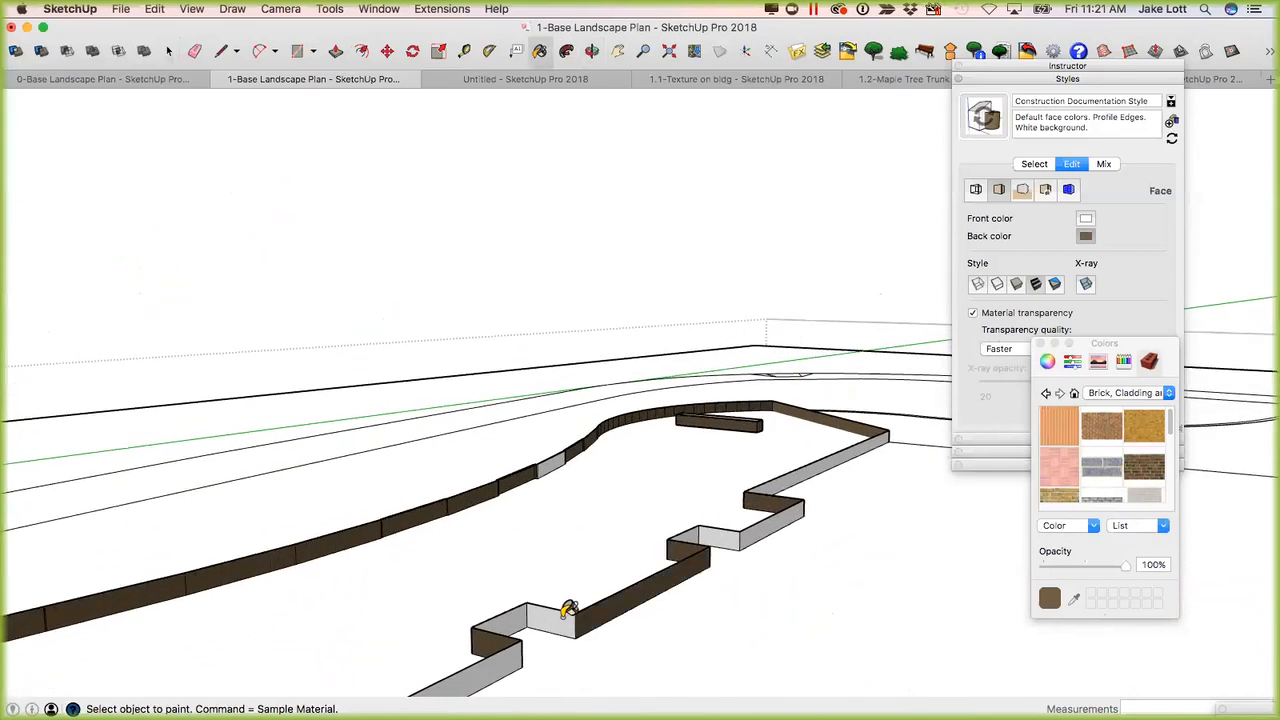
left_click(565, 615)
left_click(525, 612)
left_click(728, 537)
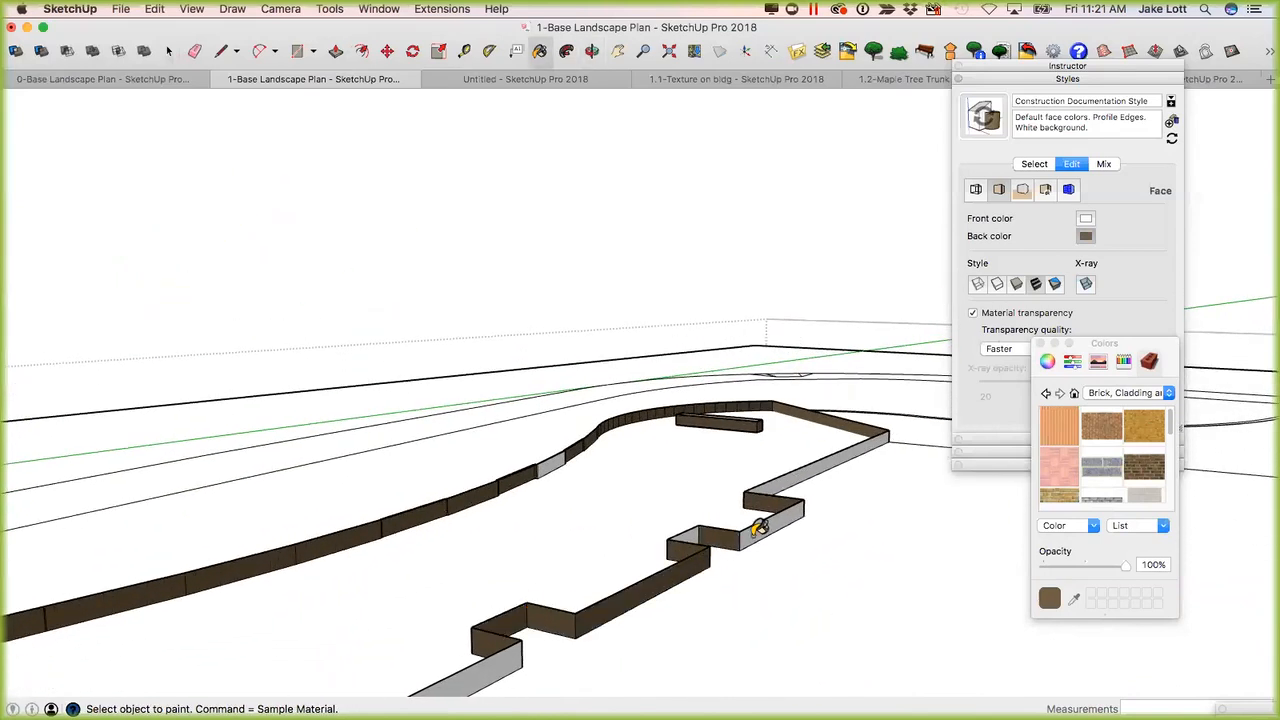
left_click(757, 528)
Draw an 11 1/2" line along a top edge of the stepped wall to close the top face.
key("l")
left_click(772, 494)
left_click(754, 492)
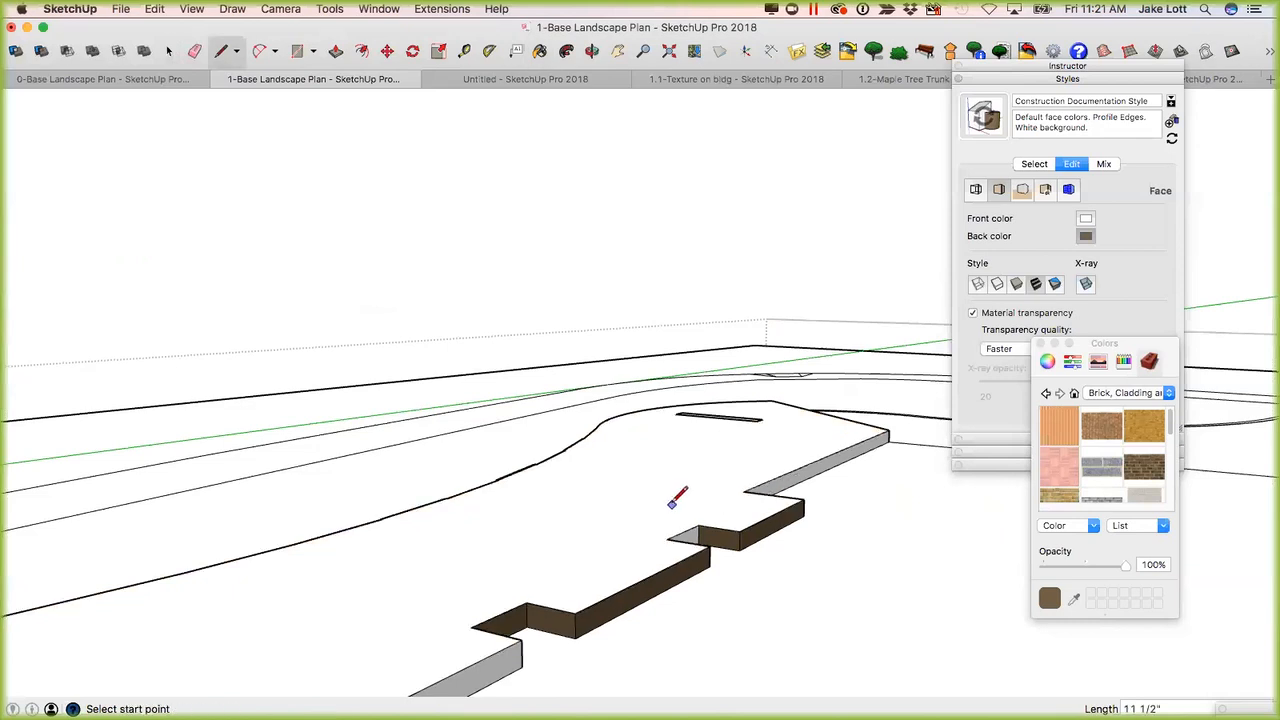
Push/Pull the closed top face upward about 3' 6 7/16" to make the walls taller.
key("p")
left_click(690, 490)
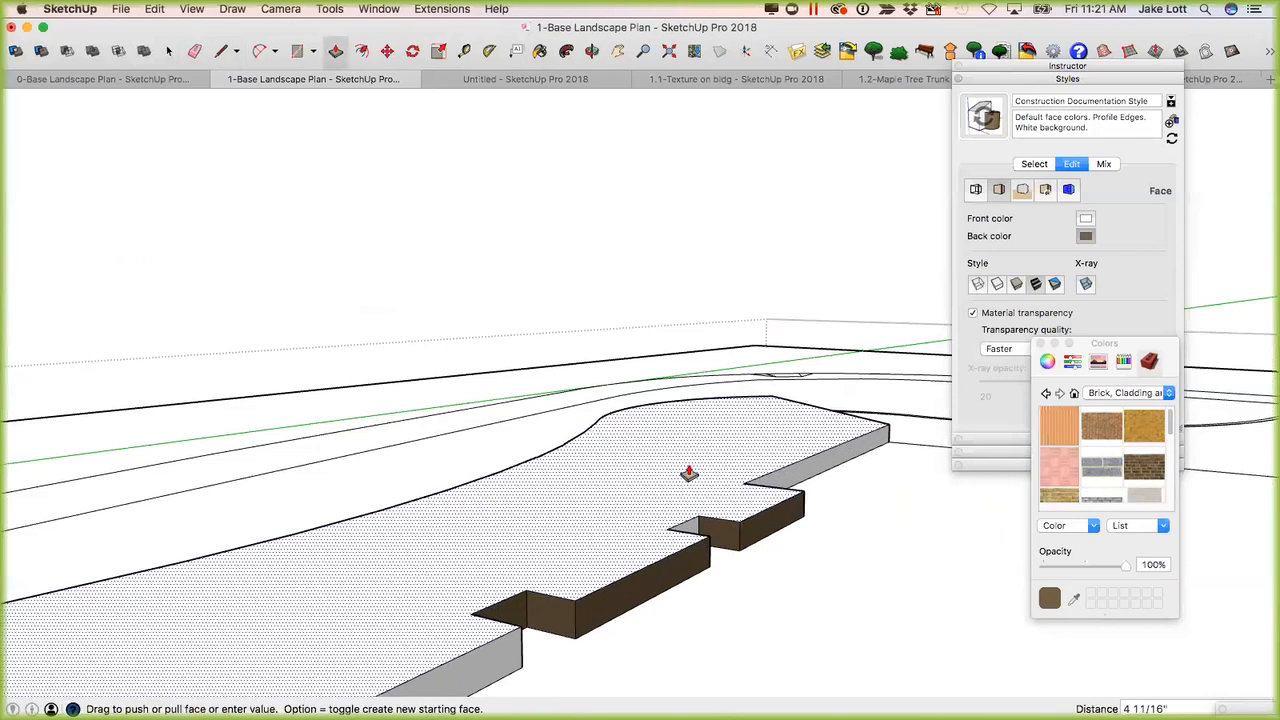
left_click(687, 432)
Reverse the unpainted front face of the stepped wall next to the brown-painted faces.
middle_click_drag(686, 423, 566, 529)
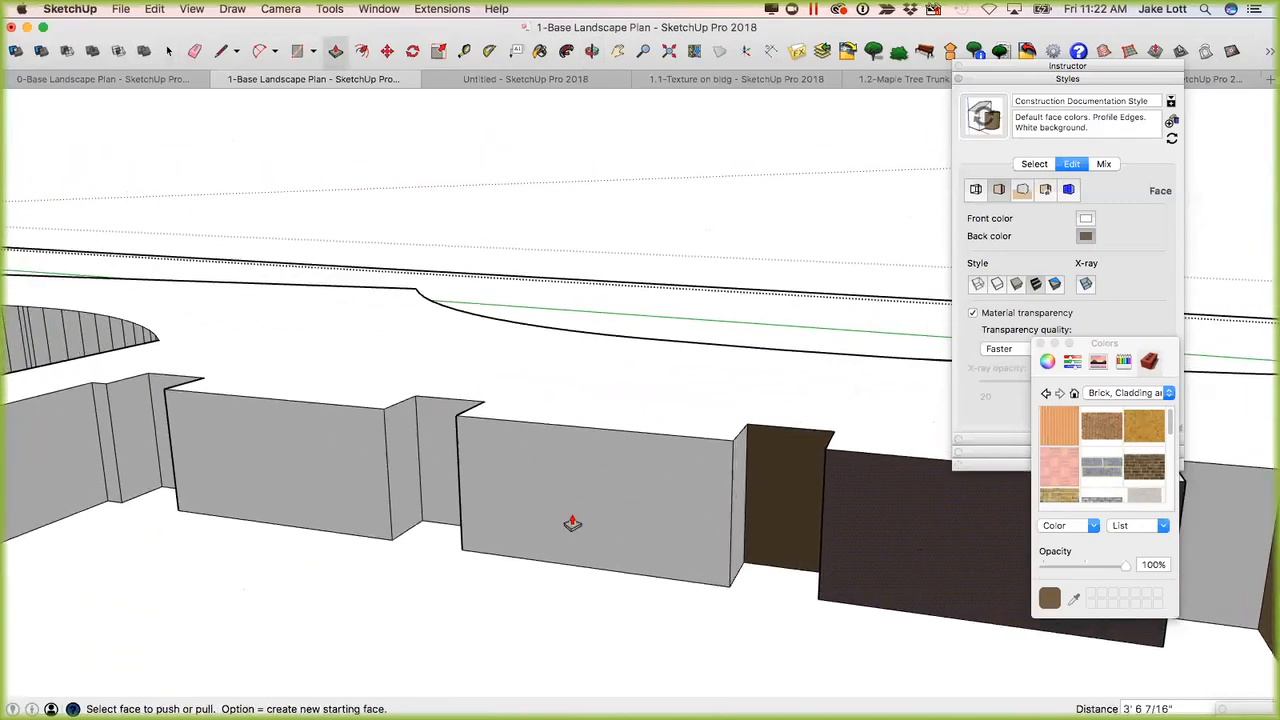
key("space")
right_click(618, 507)
left_click(648, 634)
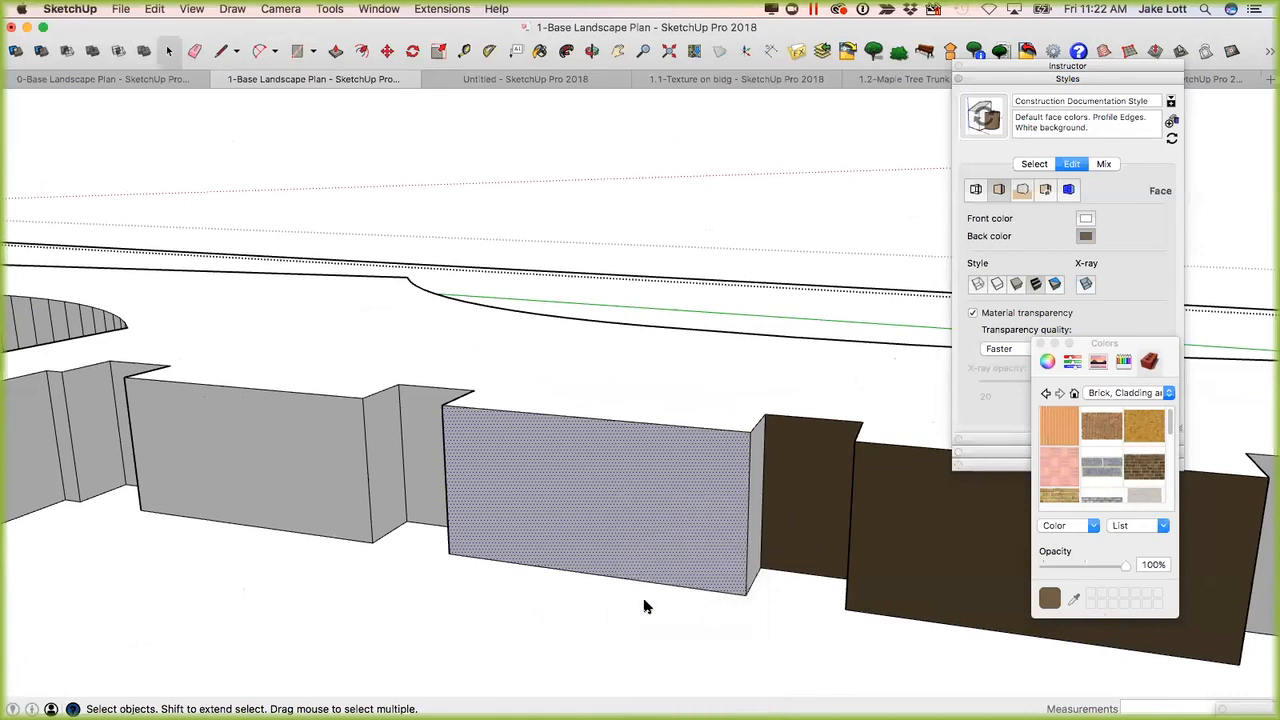
Display the model in the Monochrome face style and view the list of available face styles.
middle_click_drag(654, 517, 482, 518)
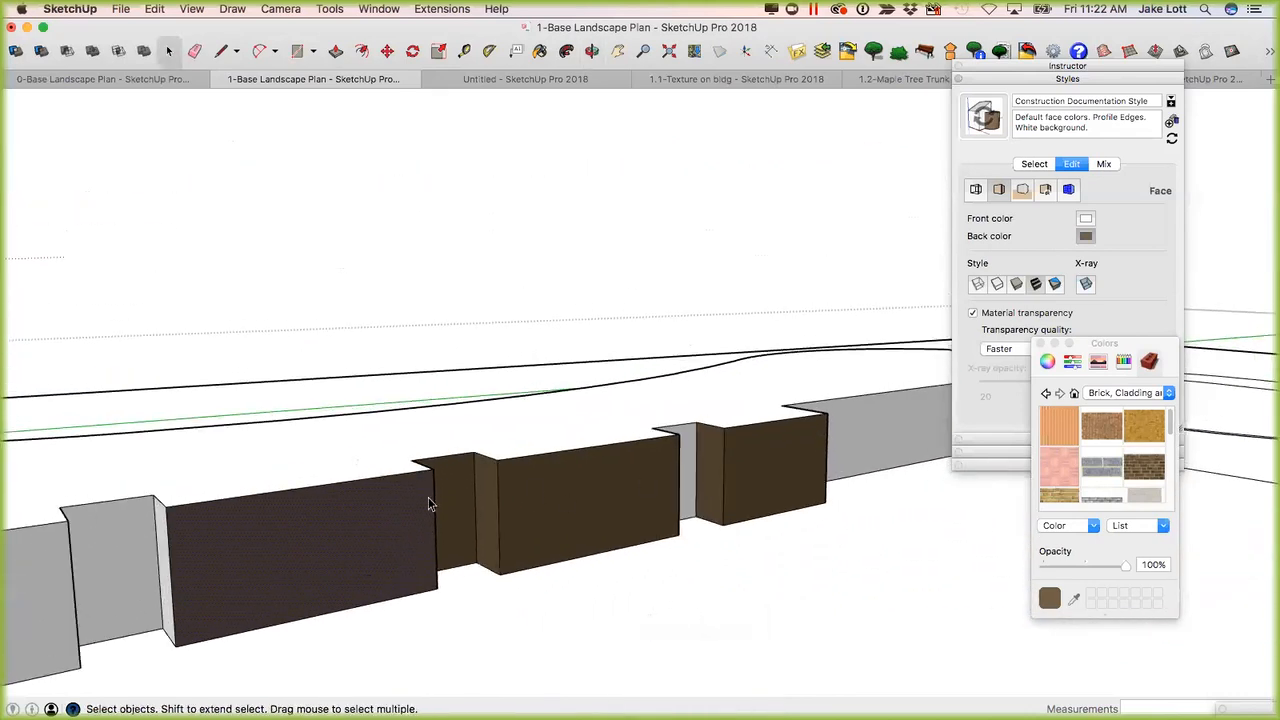
left_click(1017, 285)
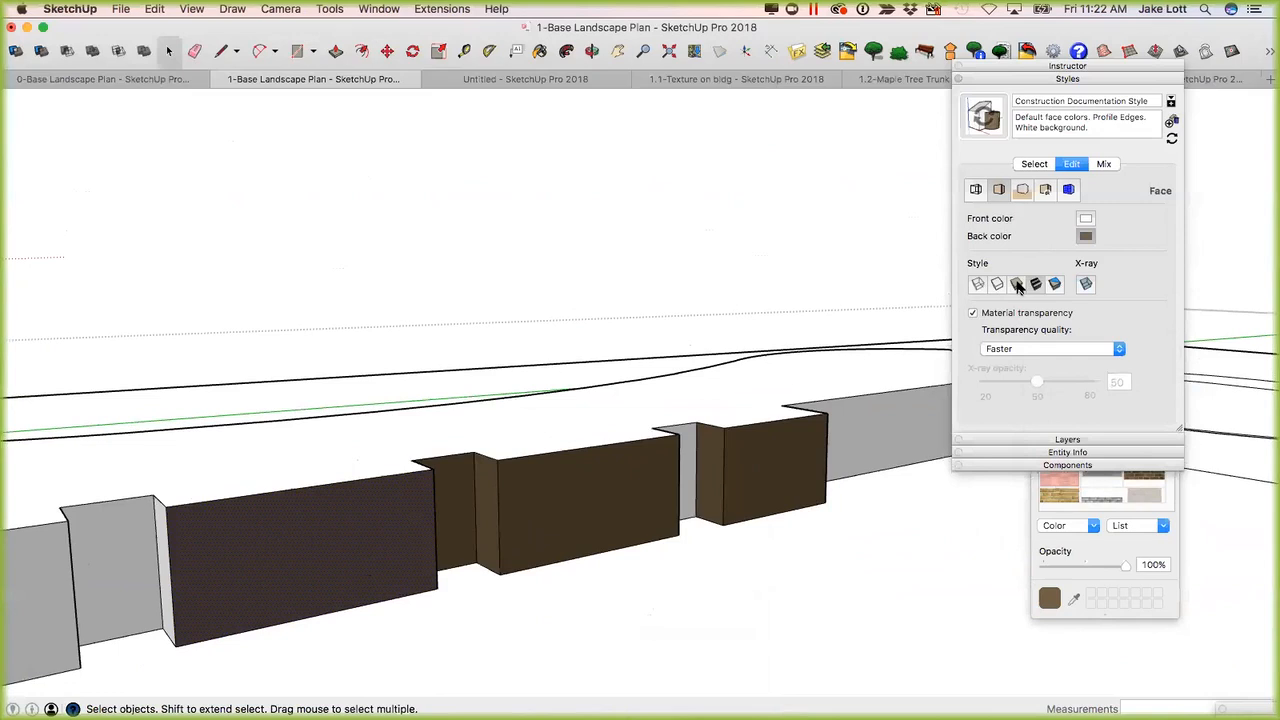
left_click(1054, 285)
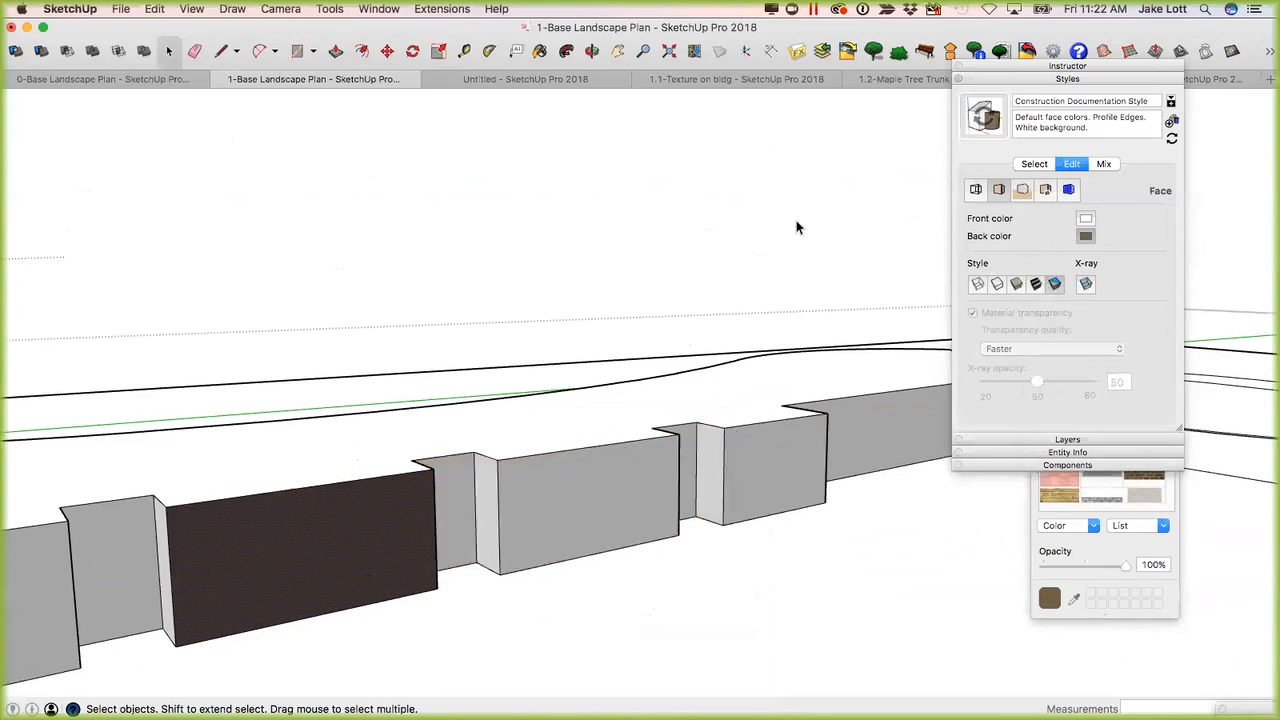
left_click(191, 10)
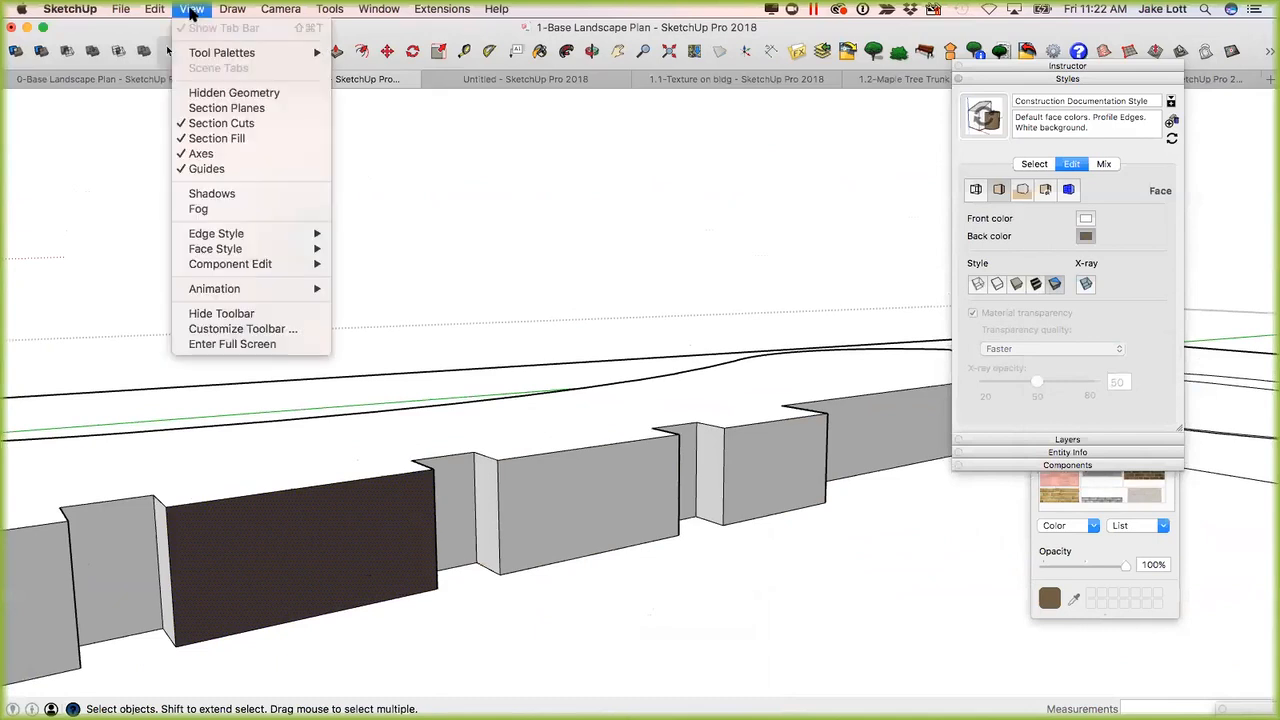
mouse_move(290, 250)
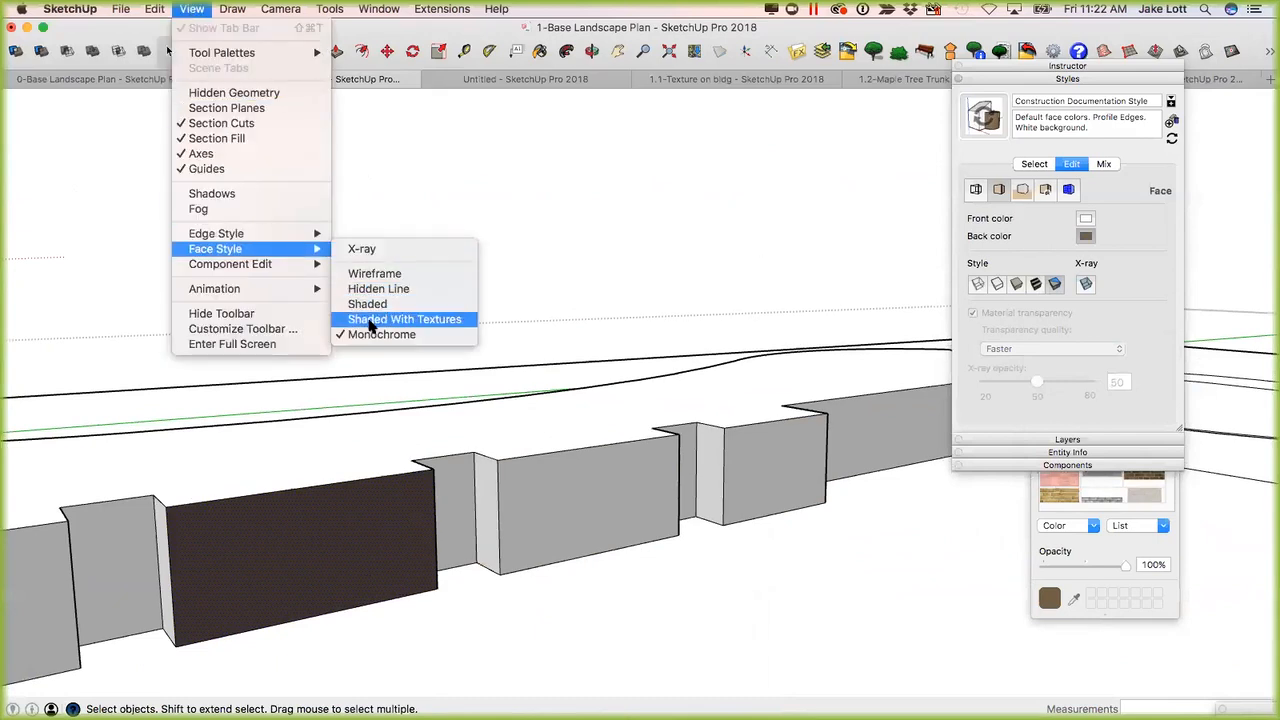
left_click(192, 13)
Delete the raised top face between the stepped wall and the curved wall to expose the inner sides.
middle_click_drag(377, 481, 546, 397)
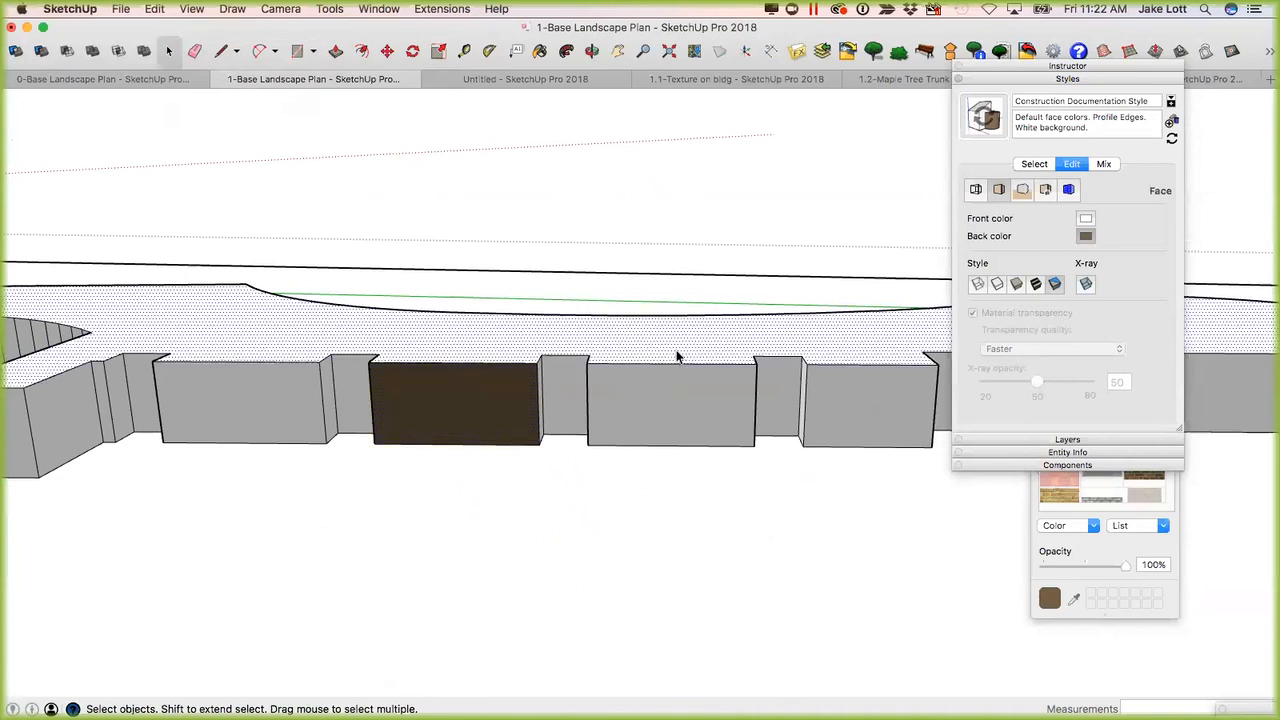
middle_click_drag(623, 375, 380, 430)
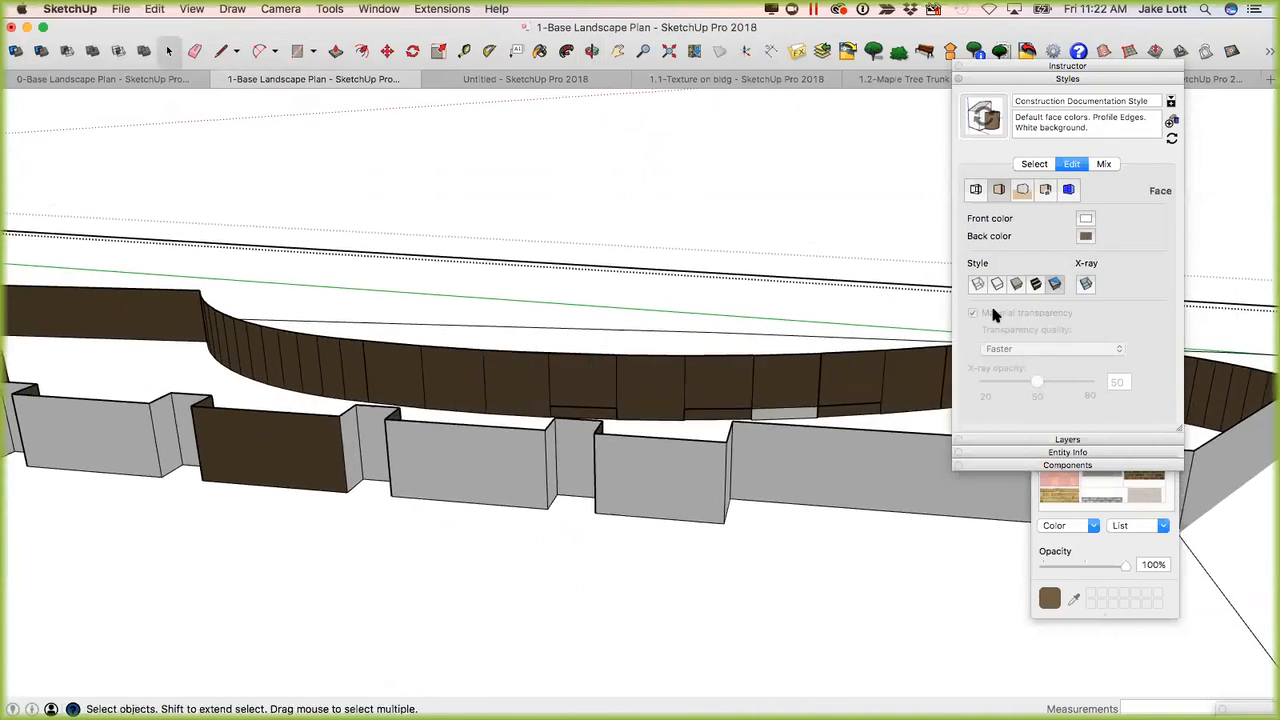
Set the back face color to a bright green by picking green on the color wheel and raising its brightness.
left_click(1110, 516)
left_click(1047, 362)
left_click(1072, 408)
left_click_drag(1076, 524, 1042, 525)
left_click(1087, 234)
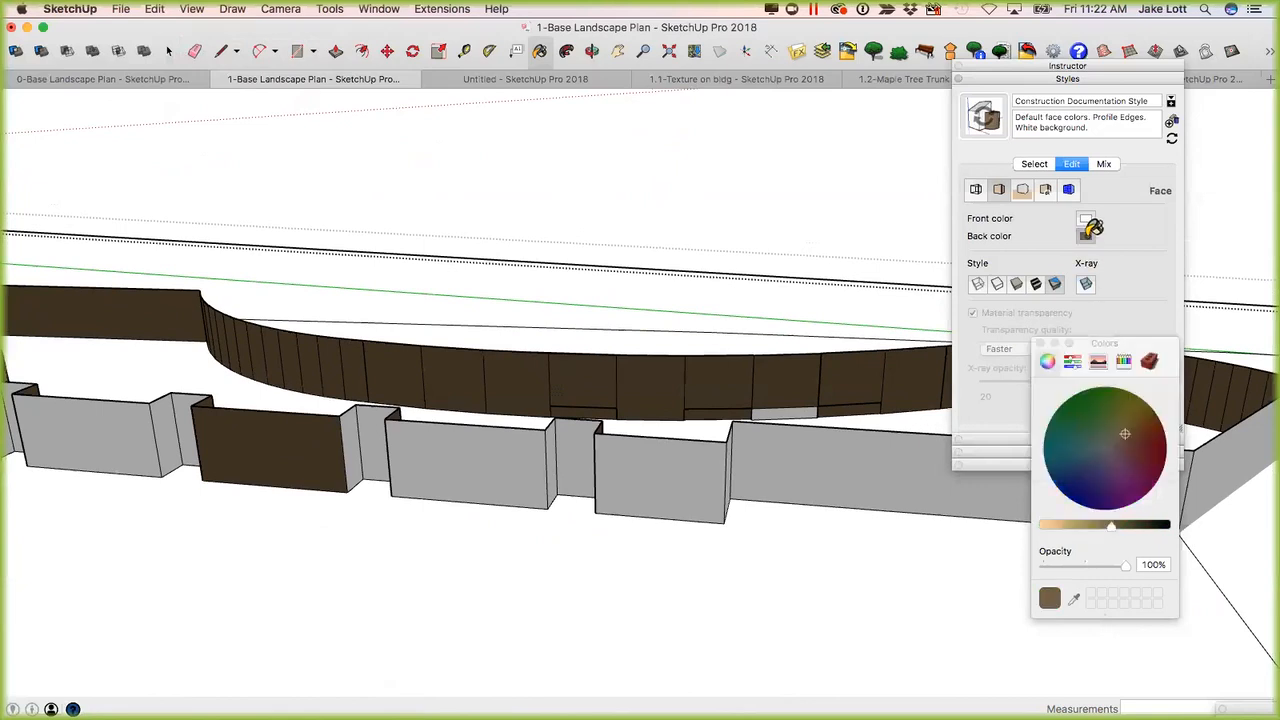
left_click(1085, 397)
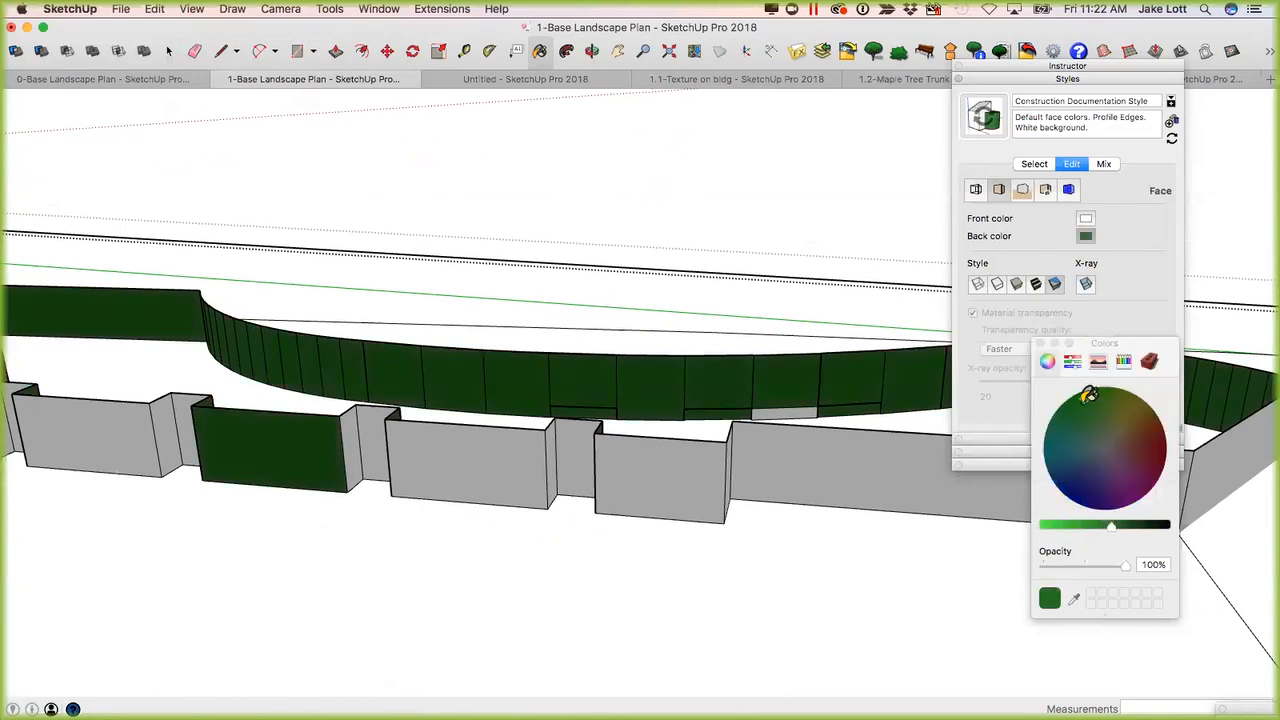
left_click_drag(1114, 522, 1060, 524)
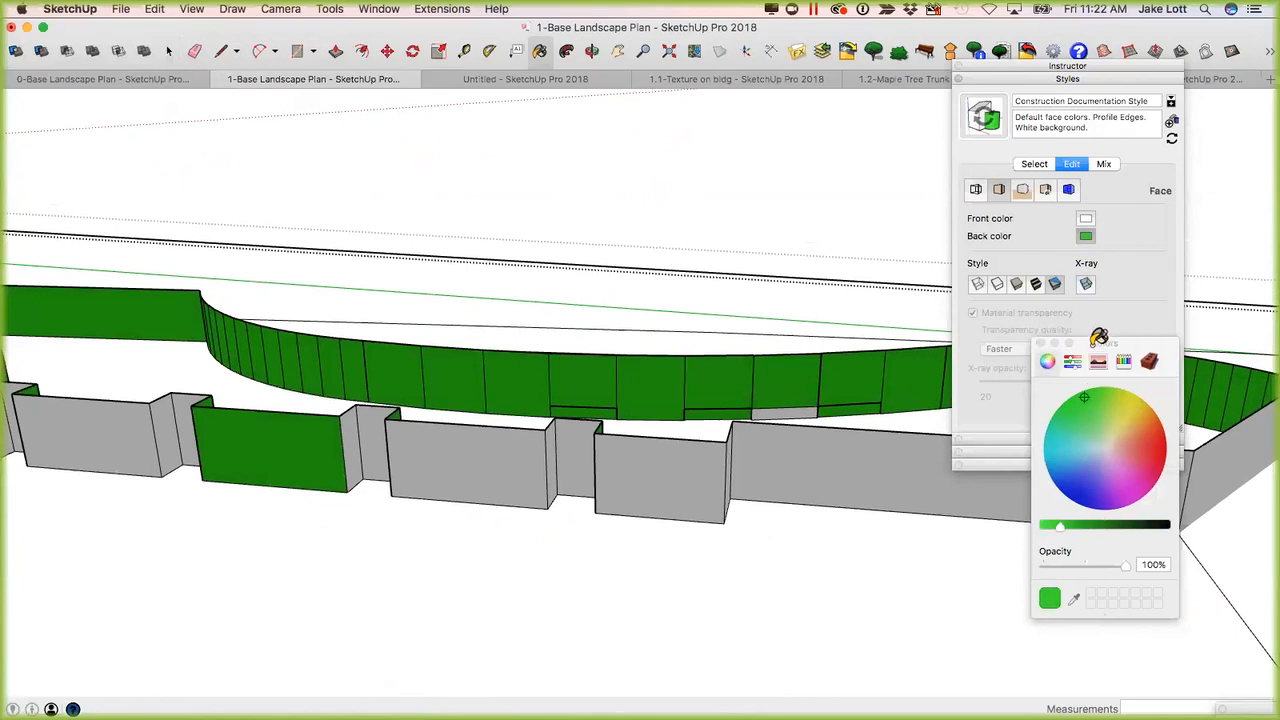
left_click(1043, 342)
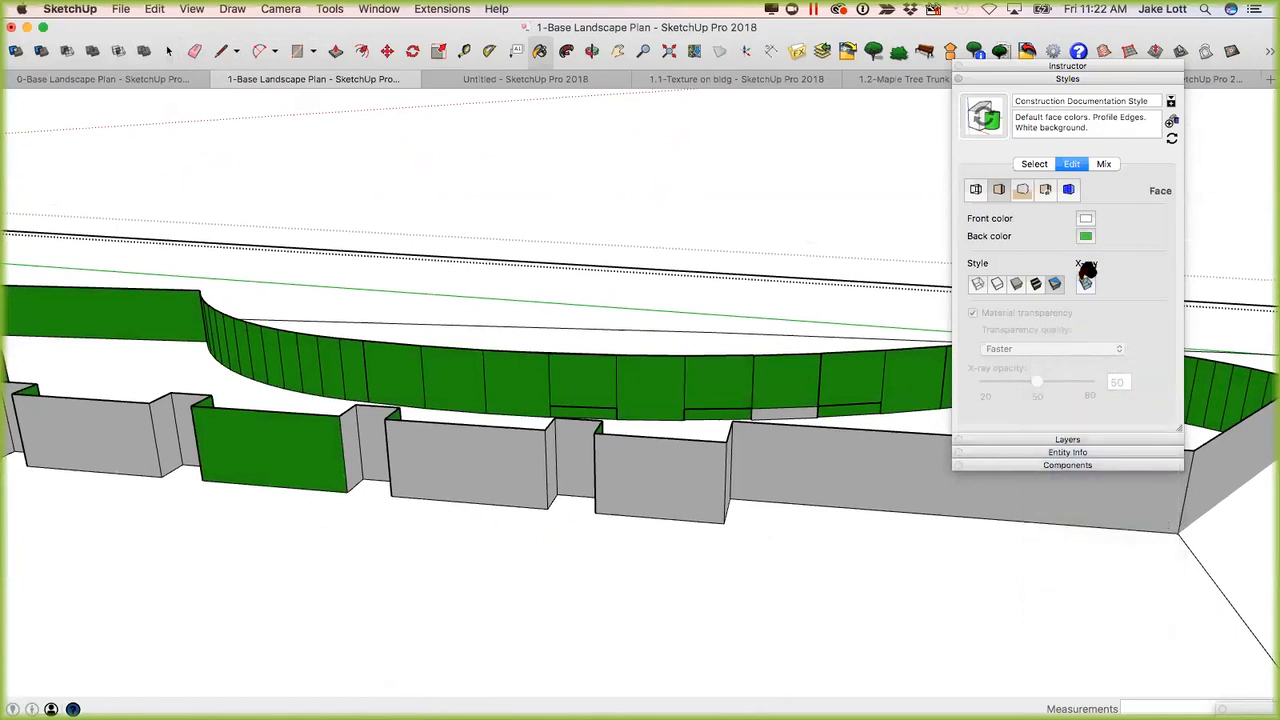
left_click(1088, 228)
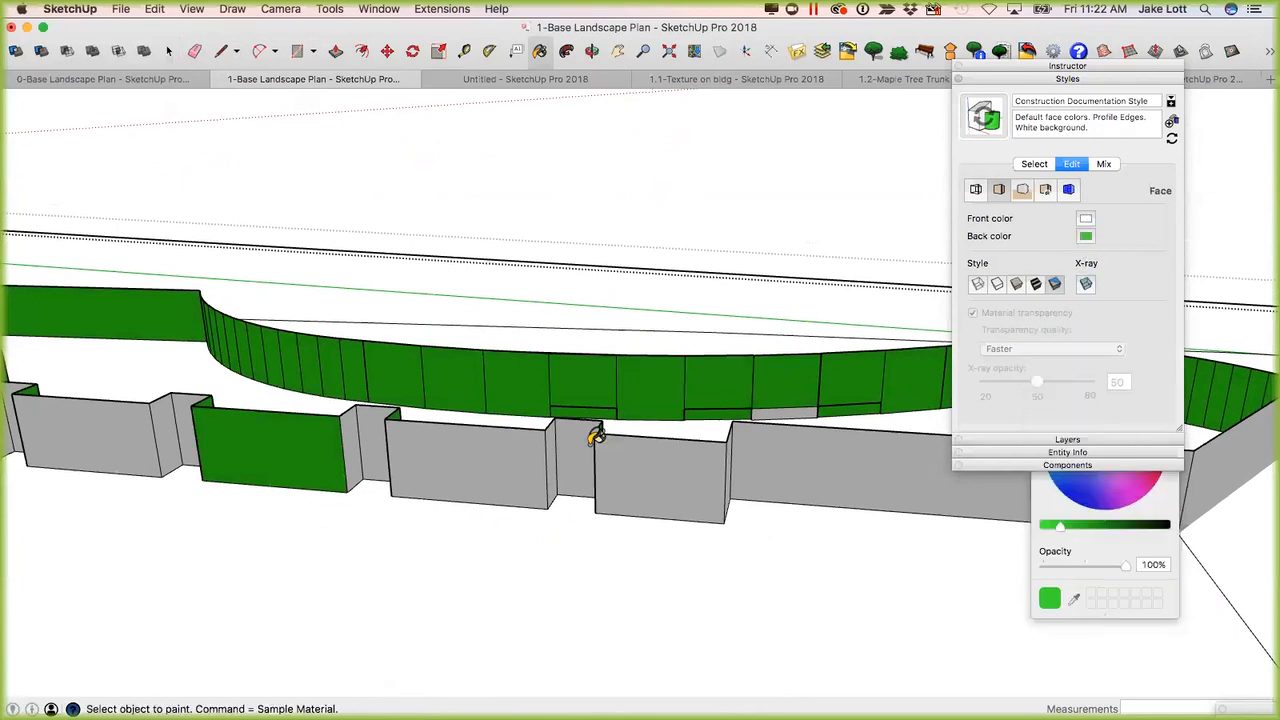
Switch the face style to Shaded With Textures and paint the reversed green face of the stepped wall brown.
left_click(1044, 284)
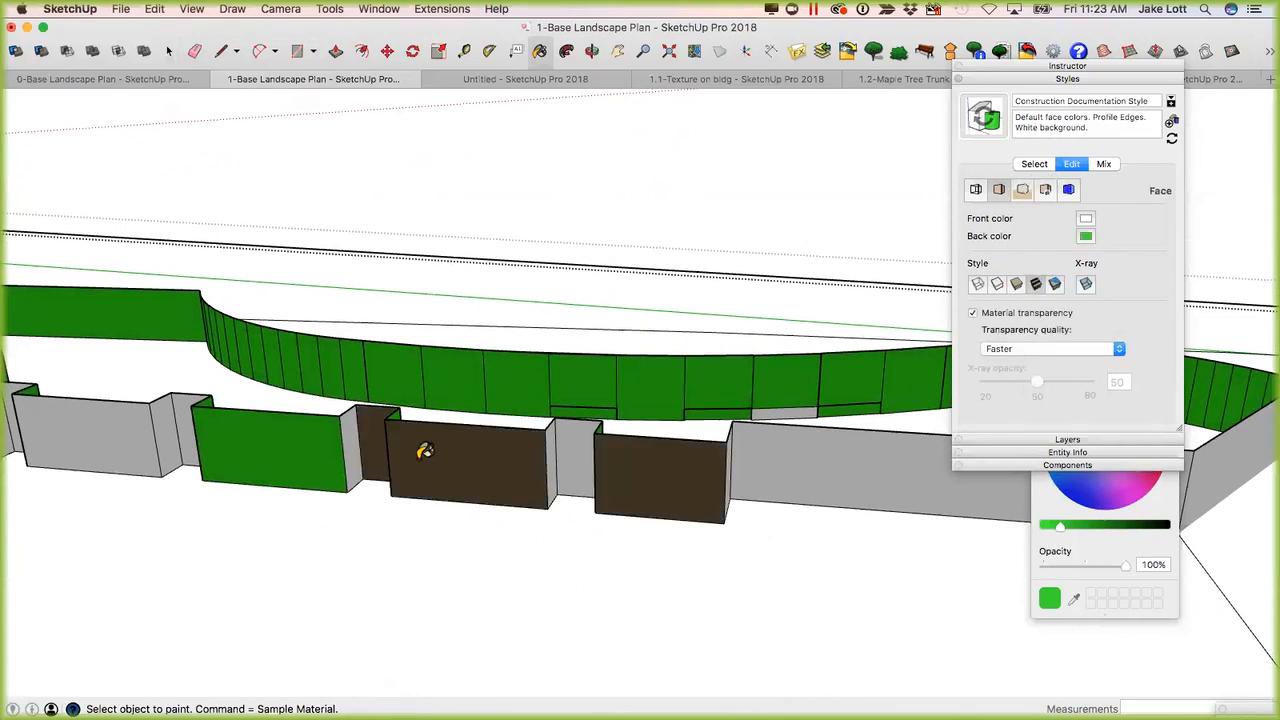
mouse_move(656, 471)
middle_mouse_down()
mouse_move(320, 443)
mouse_move(598, 478)
middle_mouse_up()
left_click(622, 488, "super")
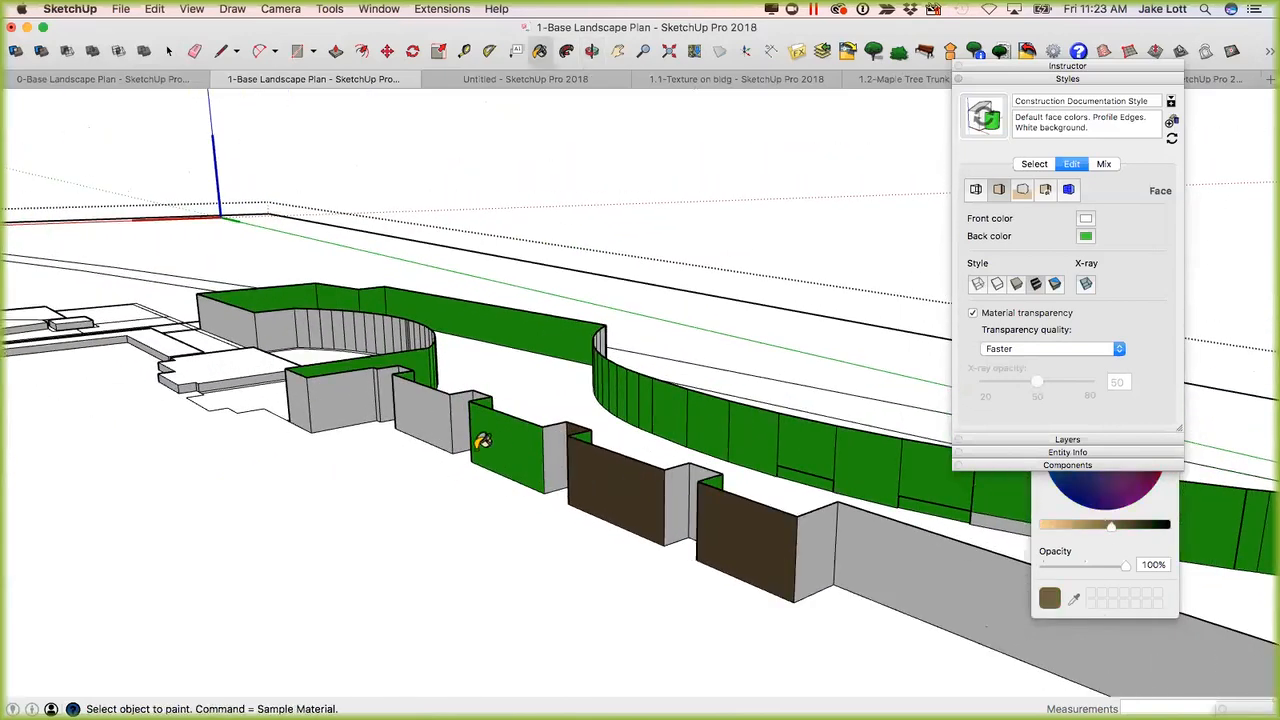
left_click(489, 446)
Paint several green segments of the curved wall and one side face of the stepped wall brown.
left_click(612, 393)
left_click(641, 402)
left_click(677, 405)
left_click(710, 411)
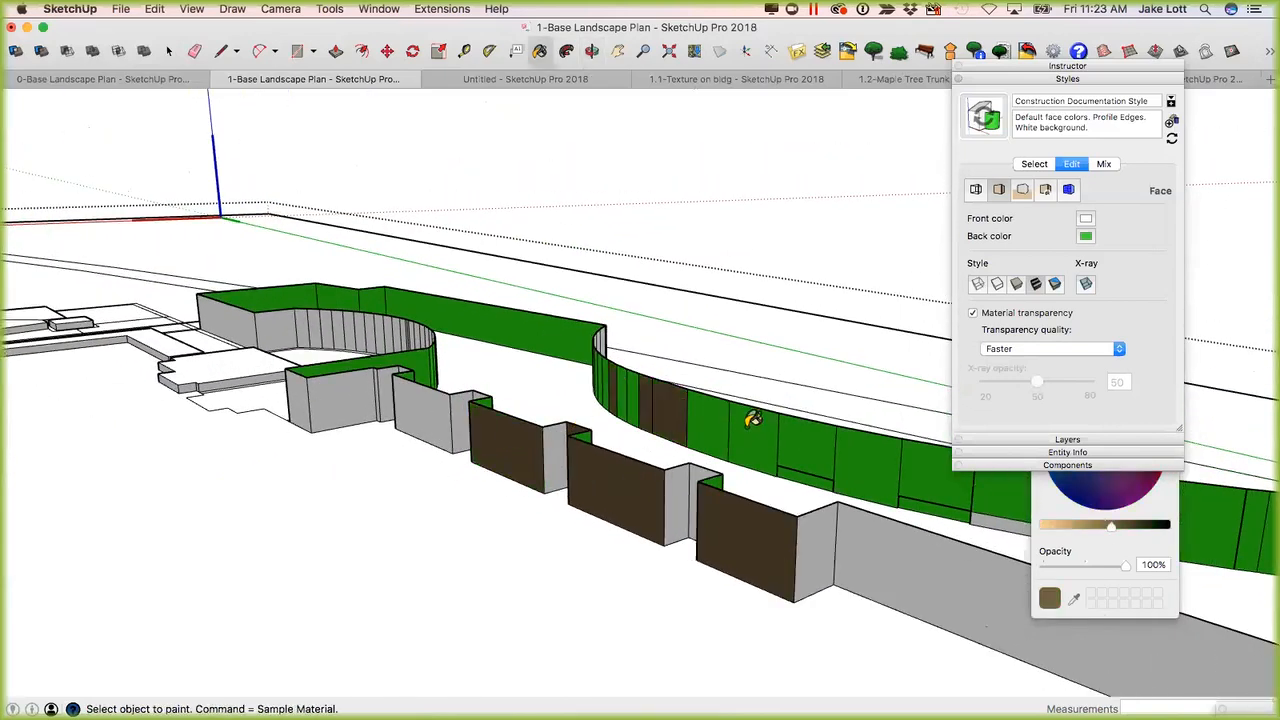
left_click(755, 420)
left_click(681, 500)
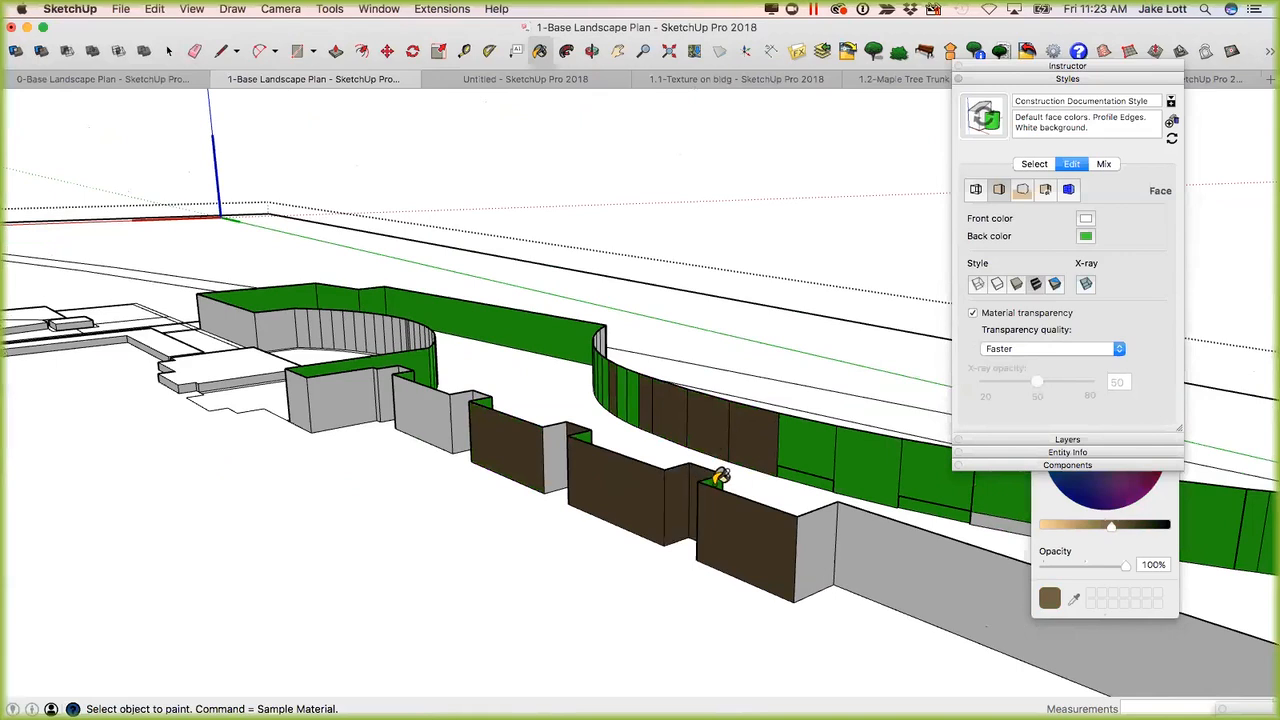
mouse_move(541, 485)
middle_mouse_down()
mouse_move(400, 477)
mouse_move(498, 489)
middle_mouse_up()
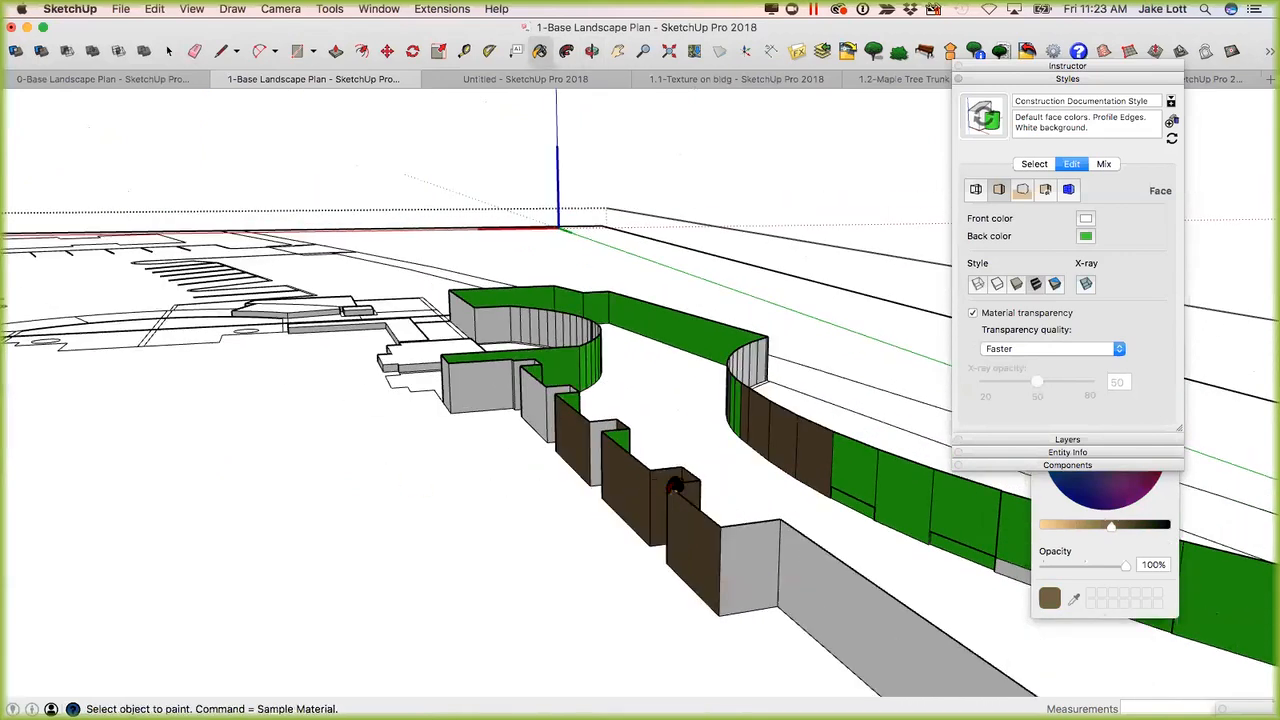
Set the face style back to Monochrome to show face orientation without the painted materials.
scroll(677, 486, "up", 3)
left_click(1017, 285)
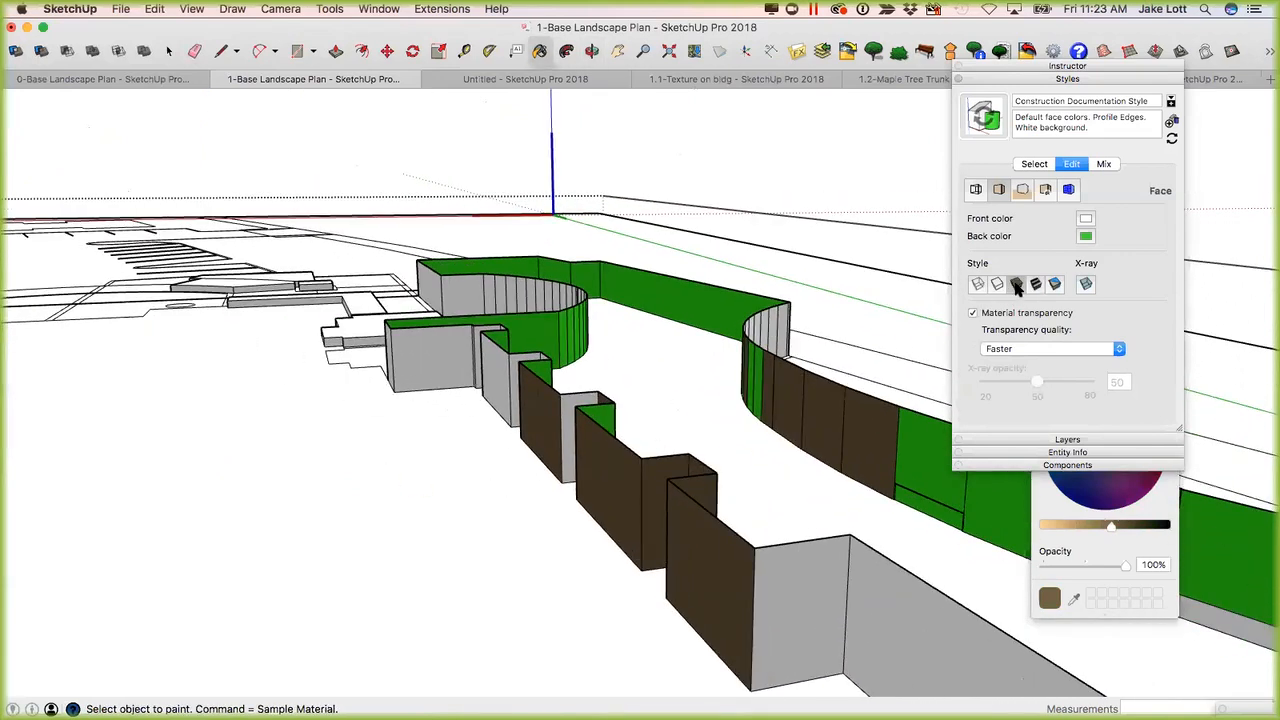
left_click(1055, 284)
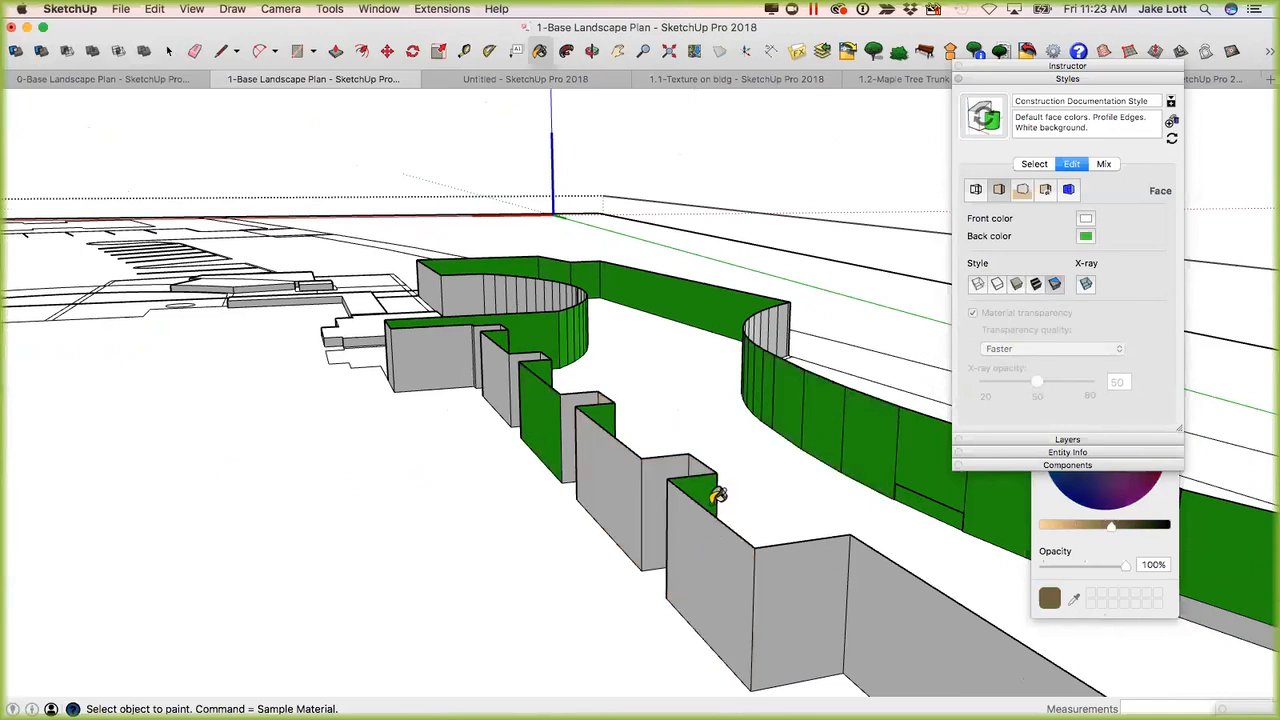
middle_click_drag(586, 491, 697, 463)
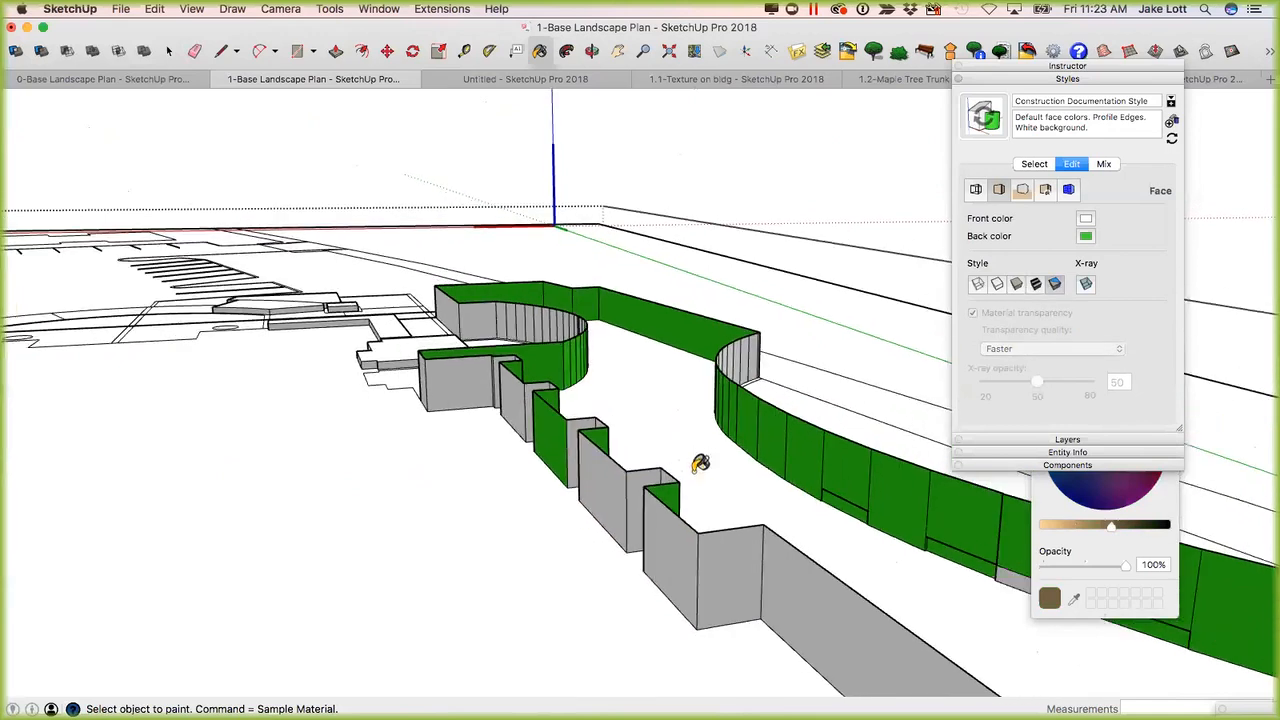
Select the green back-facing front panel of the stepped wall and examine it against the neighboring faces.
key("space")
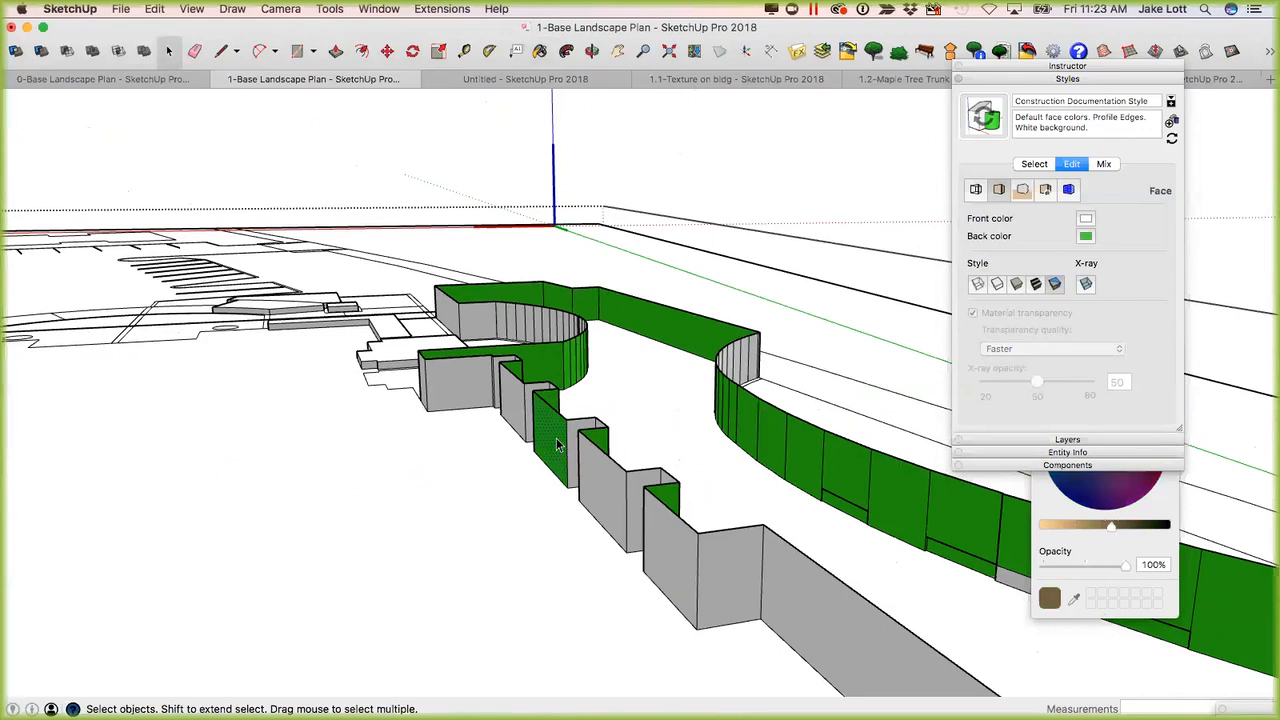
scroll(560, 447, "up", 3)
middle_click_drag(664, 450, 905, 478)
mouse_move(600, 452)
middle_mouse_down()
mouse_move(675, 454)
mouse_move(594, 465)
middle_mouse_up()
scroll(514, 460, "down", 2)
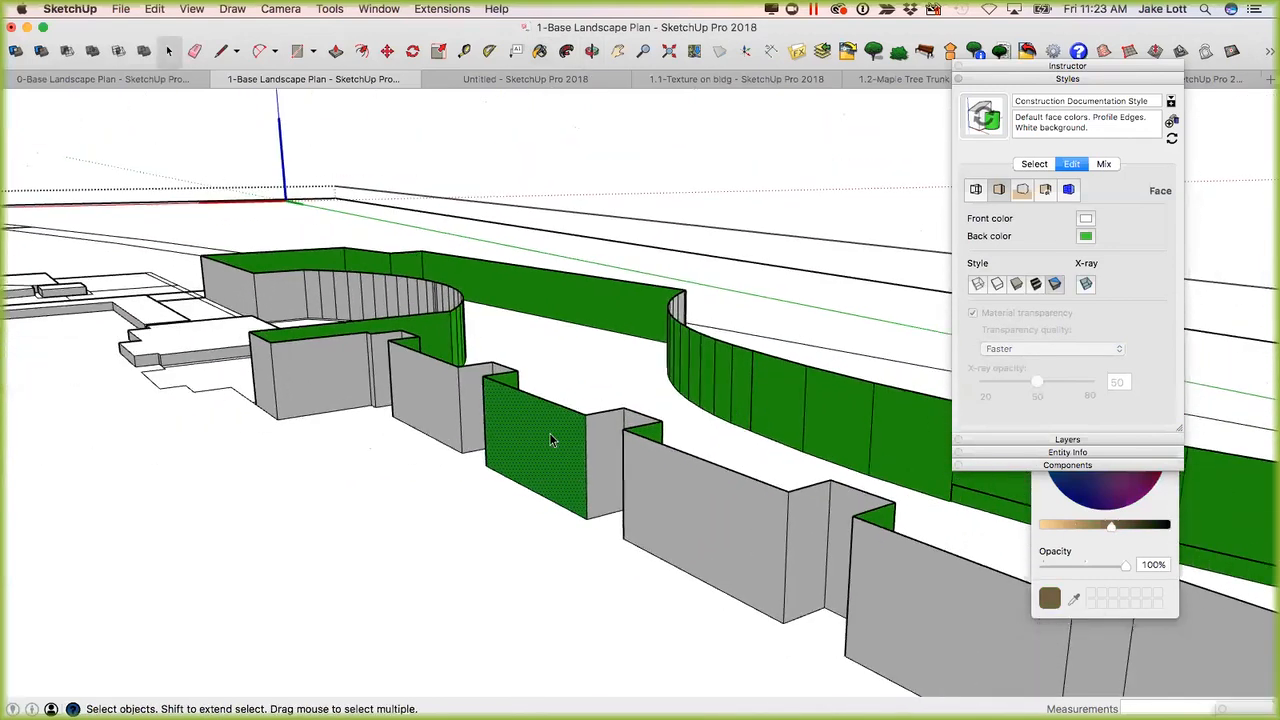
middle_click_drag(583, 447, 546, 447)
scroll(549, 445, "up", 4)
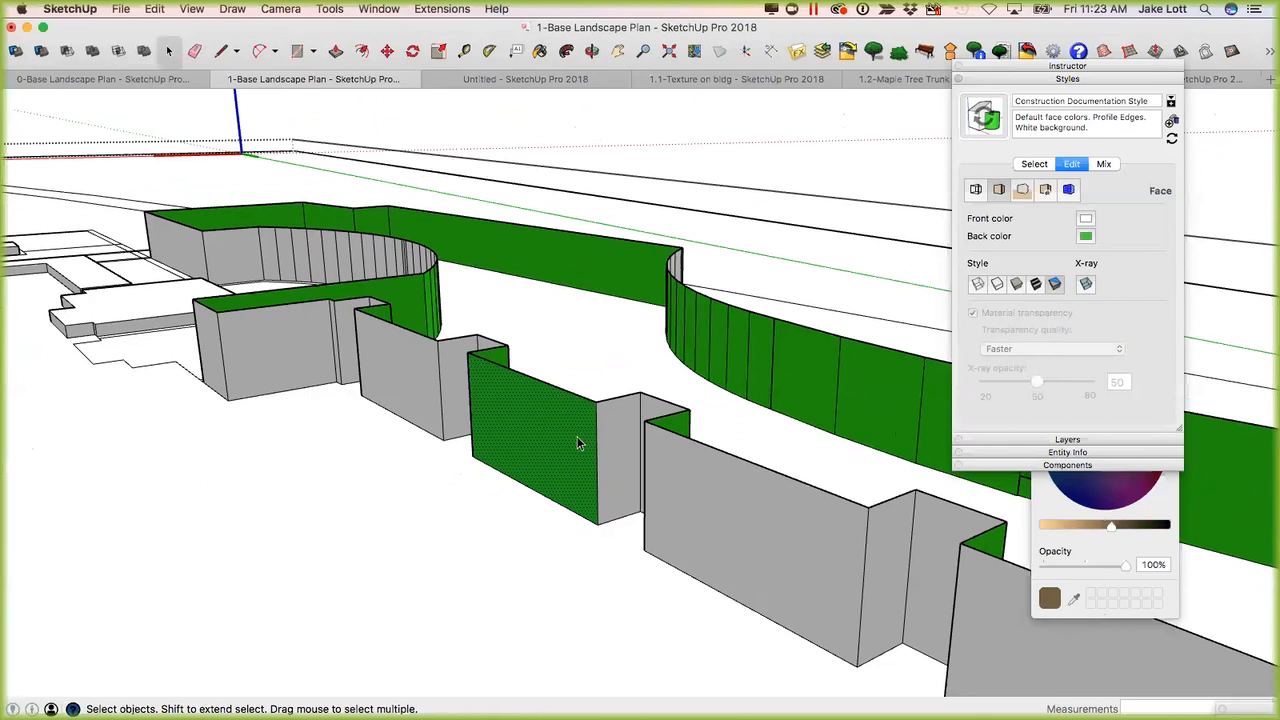
Reverse the green front panel of the stepped wall and one green segment of the curved wall behind it.
right_click(553, 420)
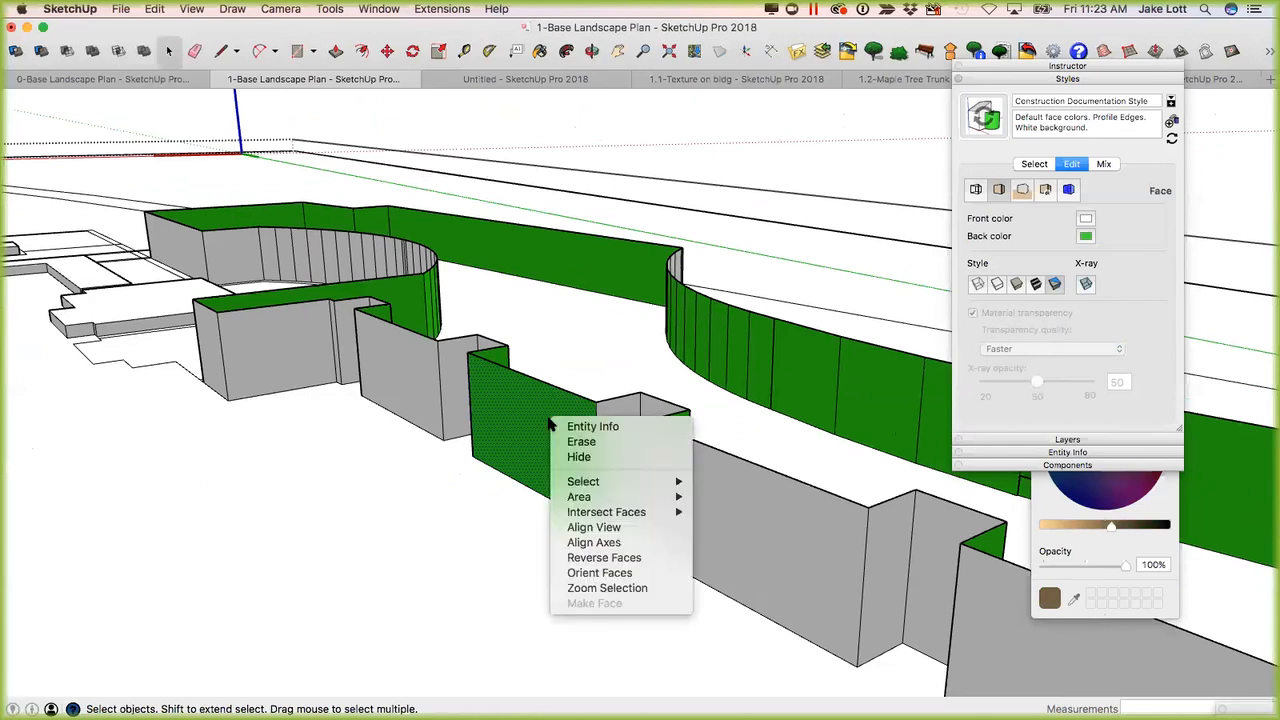
left_click(600, 558)
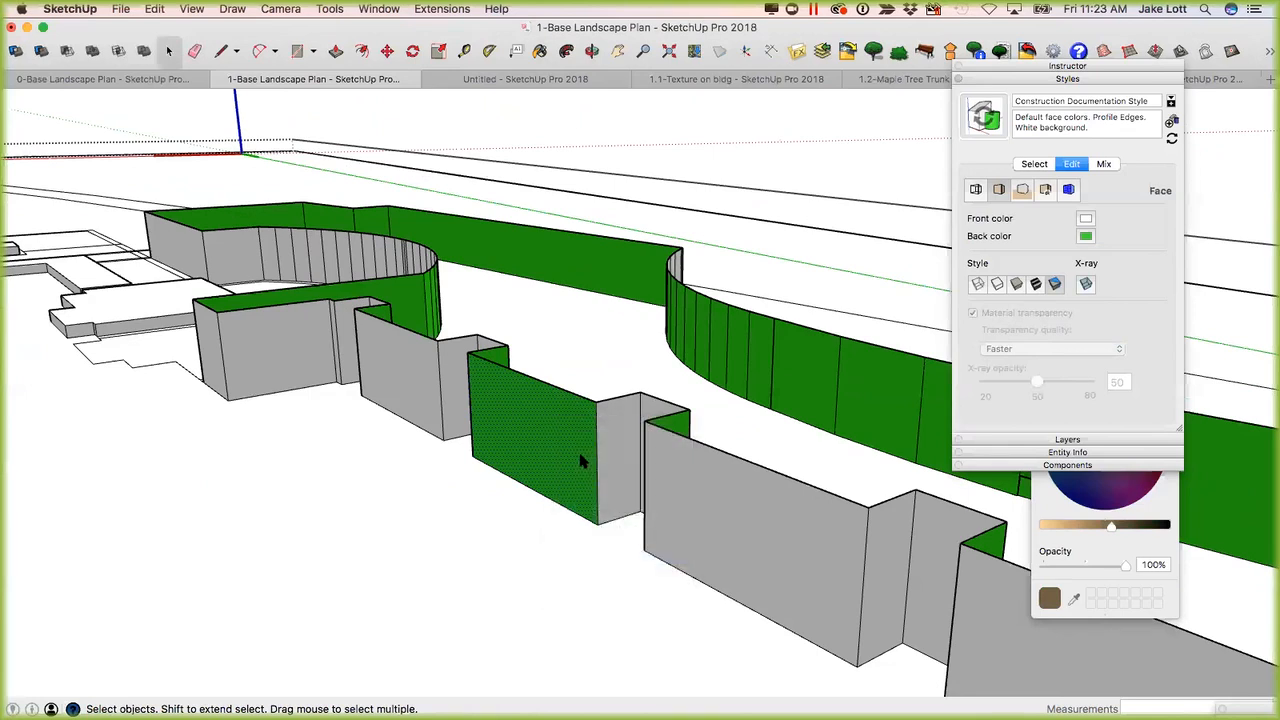
right_click(807, 378)
left_click(817, 398)
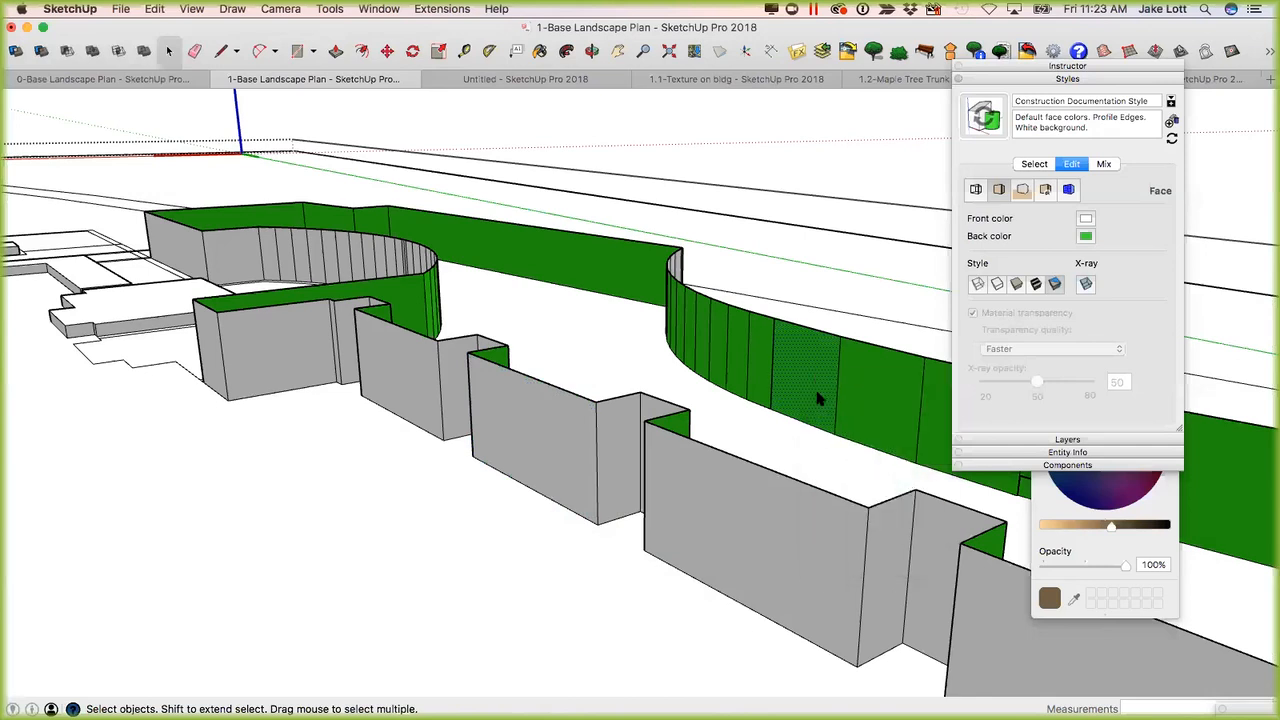
Orient the connected wall faces to match the reversed segment of the curved wall.
mouse_move(821, 394)
middle_mouse_down()
mouse_move(851, 397)
mouse_move(597, 443)
mouse_move(537, 402)
middle_mouse_up()
right_click(537, 402)
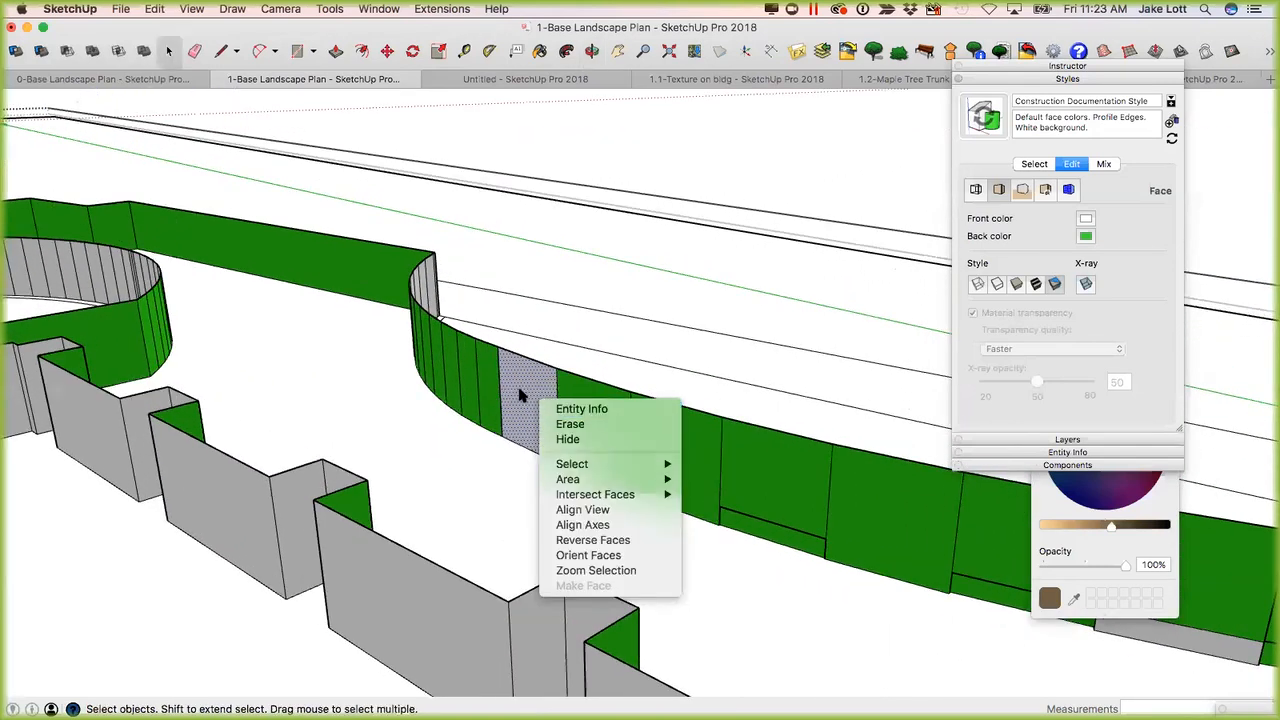
left_click(581, 556)
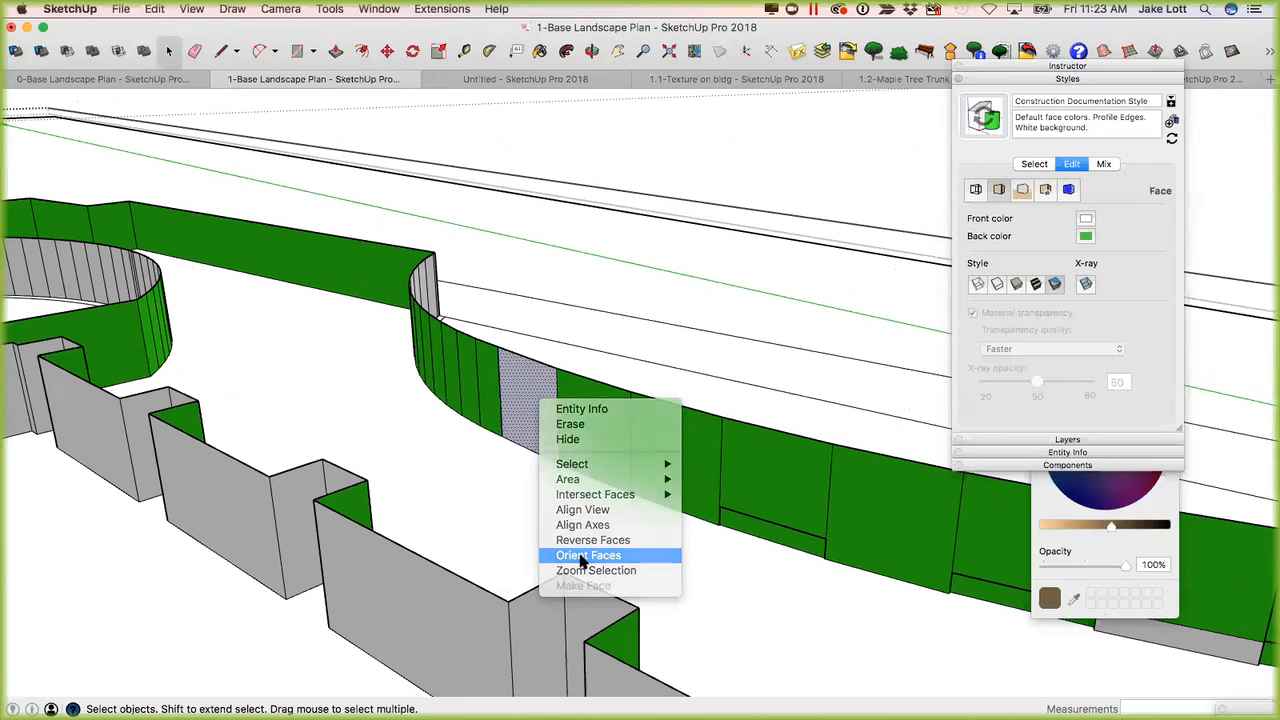
scroll(538, 410, "up", 3)
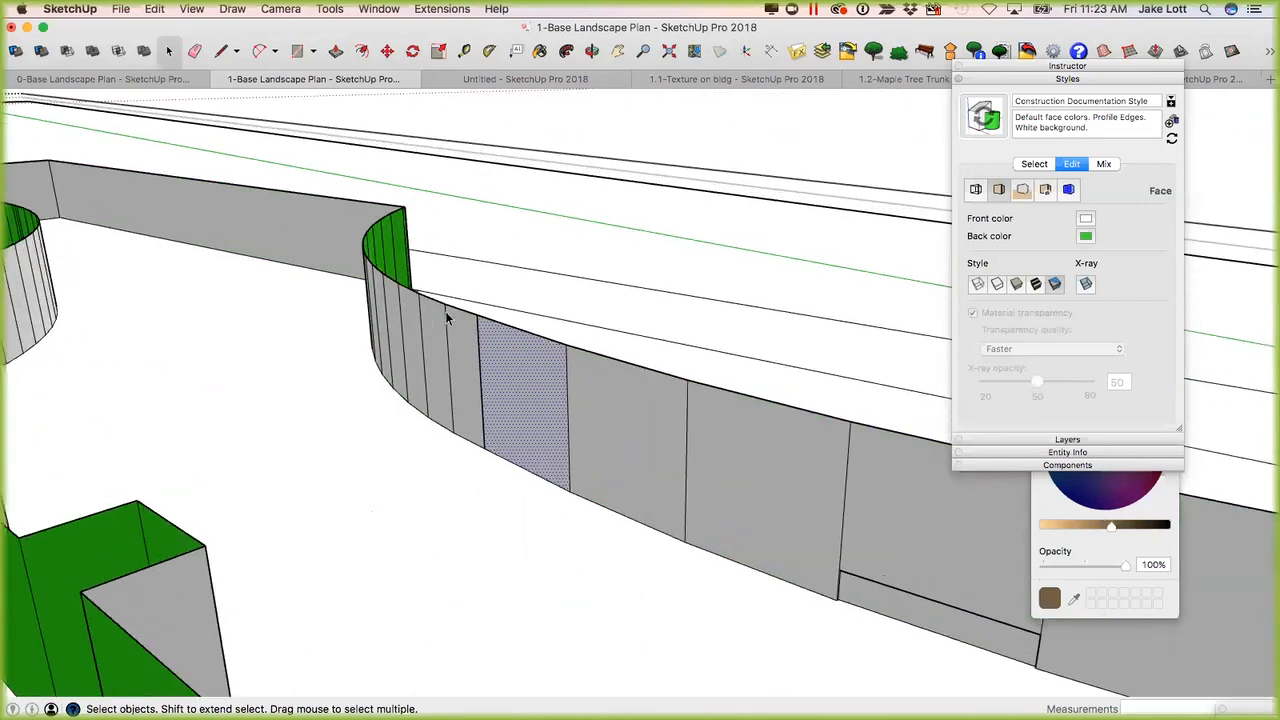
scroll(541, 408, "down", 4)
Reverse a green segment on the outer side of the curved wall and orient the connected faces to match it.
middle_click_drag(737, 466, 424, 455)
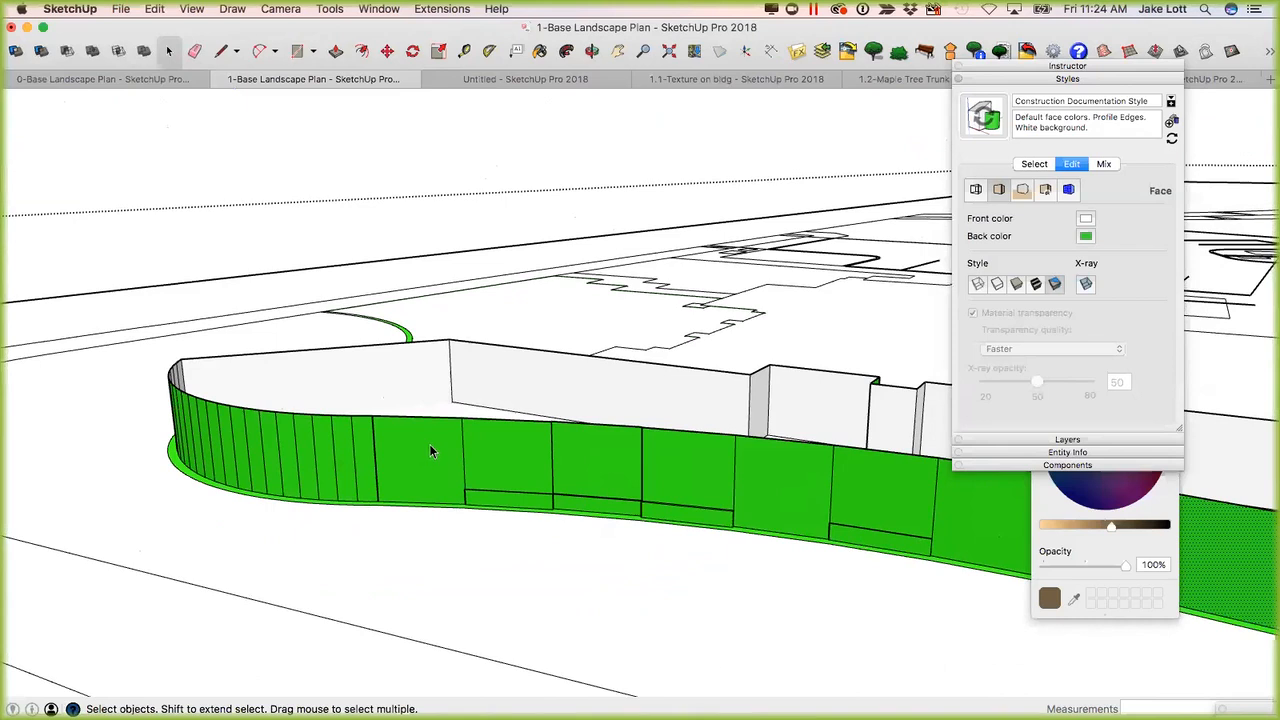
right_click(431, 451)
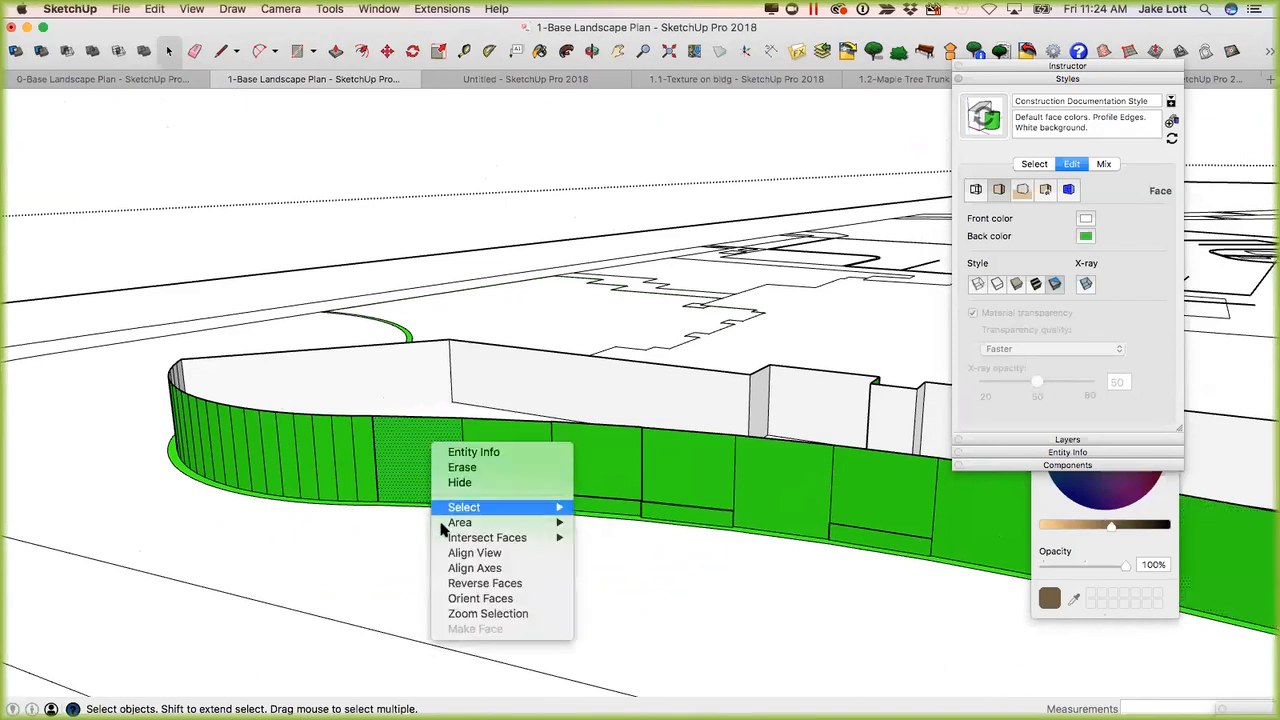
left_click(477, 597)
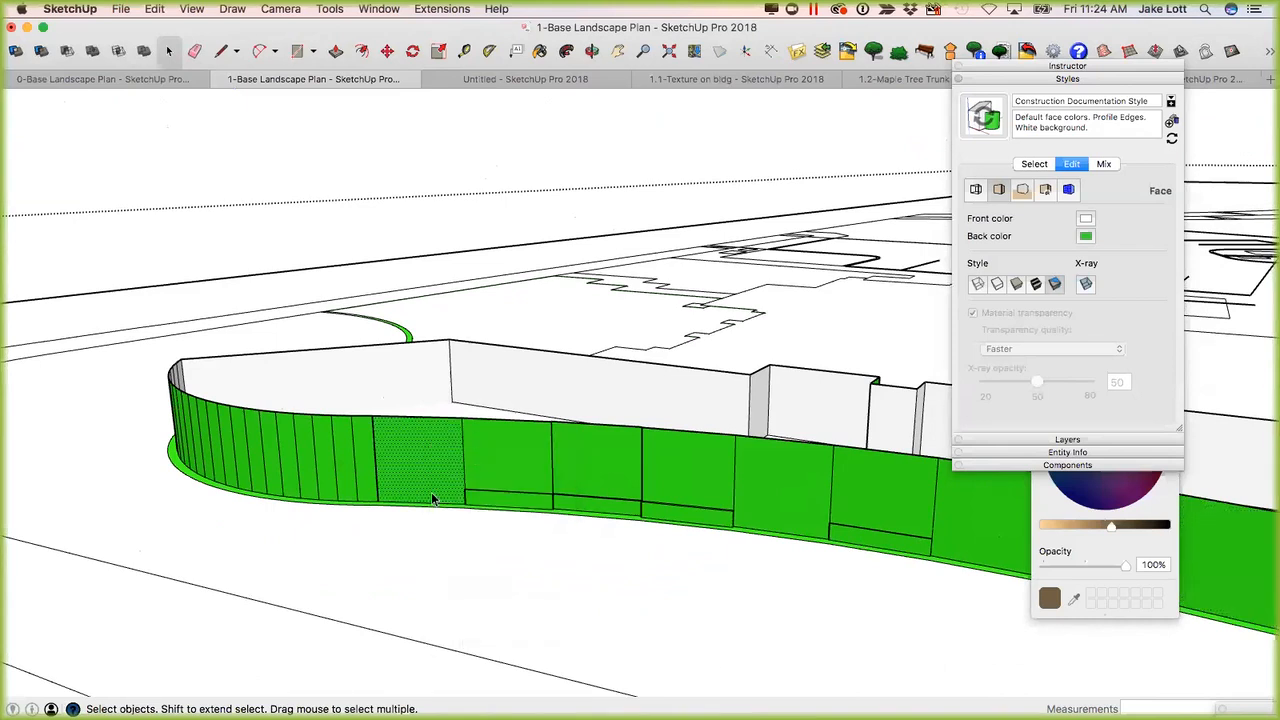
right_click(430, 455)
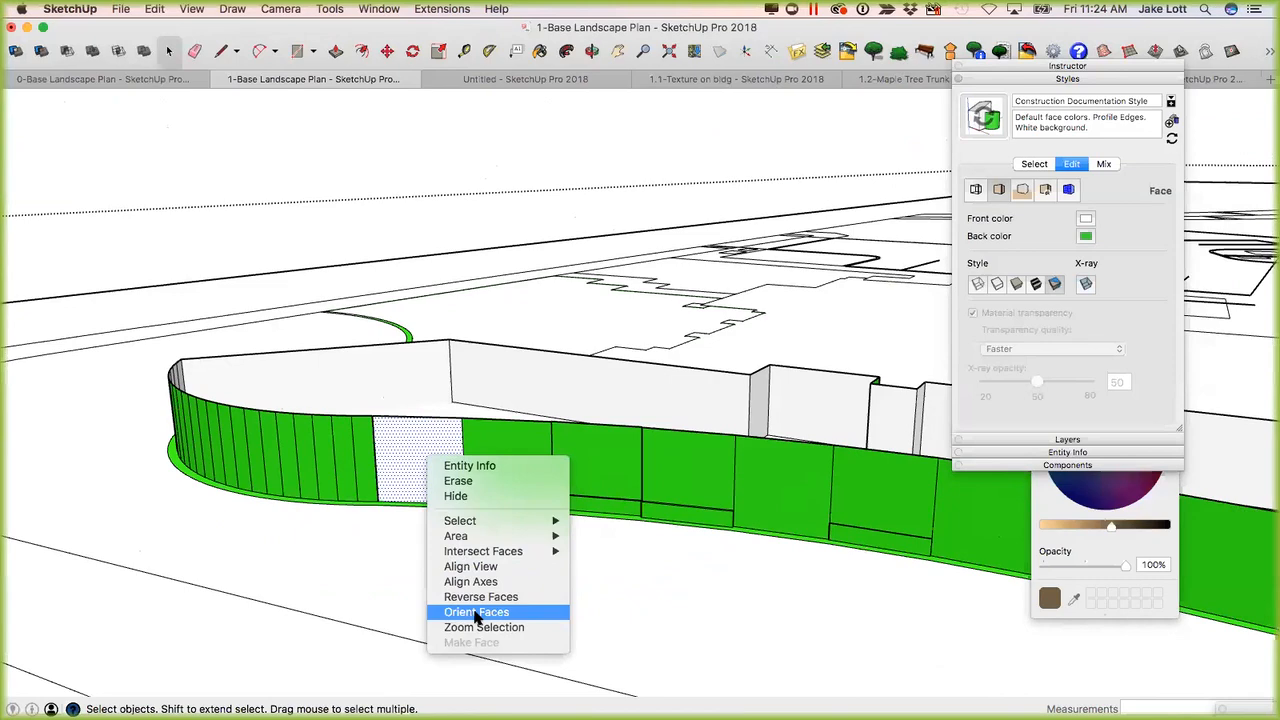
left_click(476, 617)
Reverse the large green ground face enclosed by the curved wall and the stepped building outline.
middle_click_drag(443, 486, 558, 414)
scroll(506, 437, "up", 3)
left_click(434, 405)
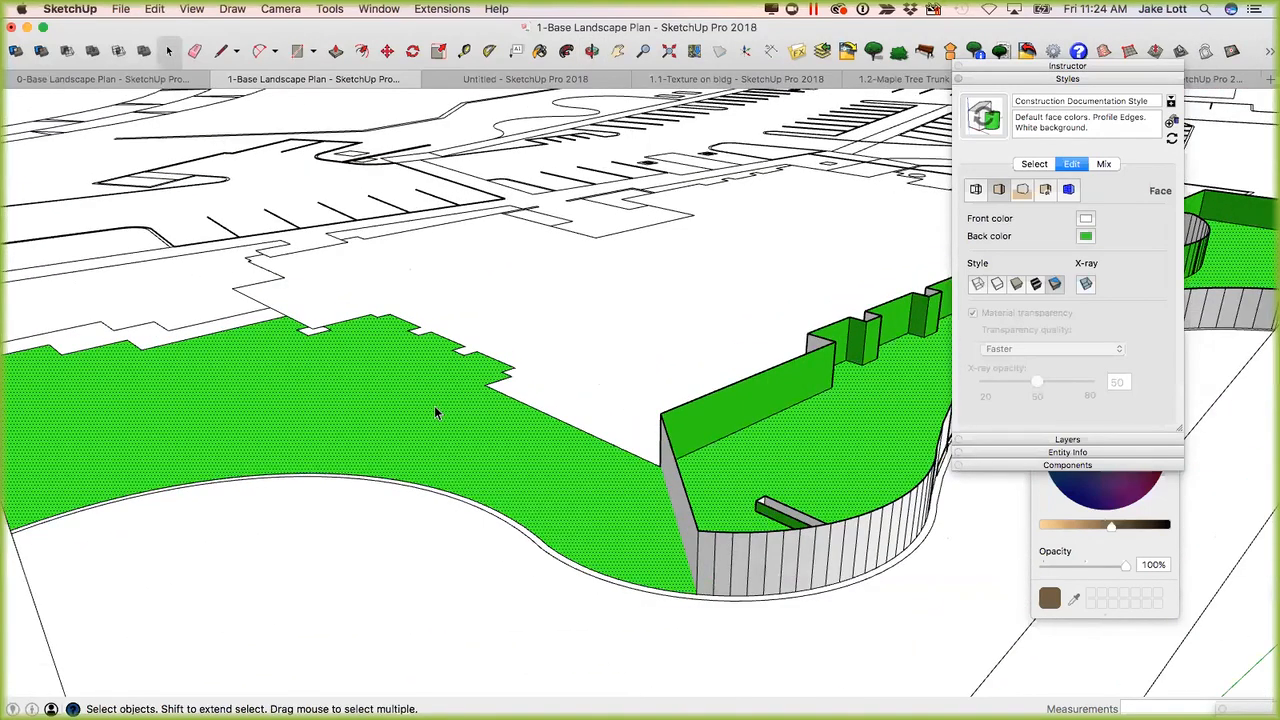
right_click(435, 410)
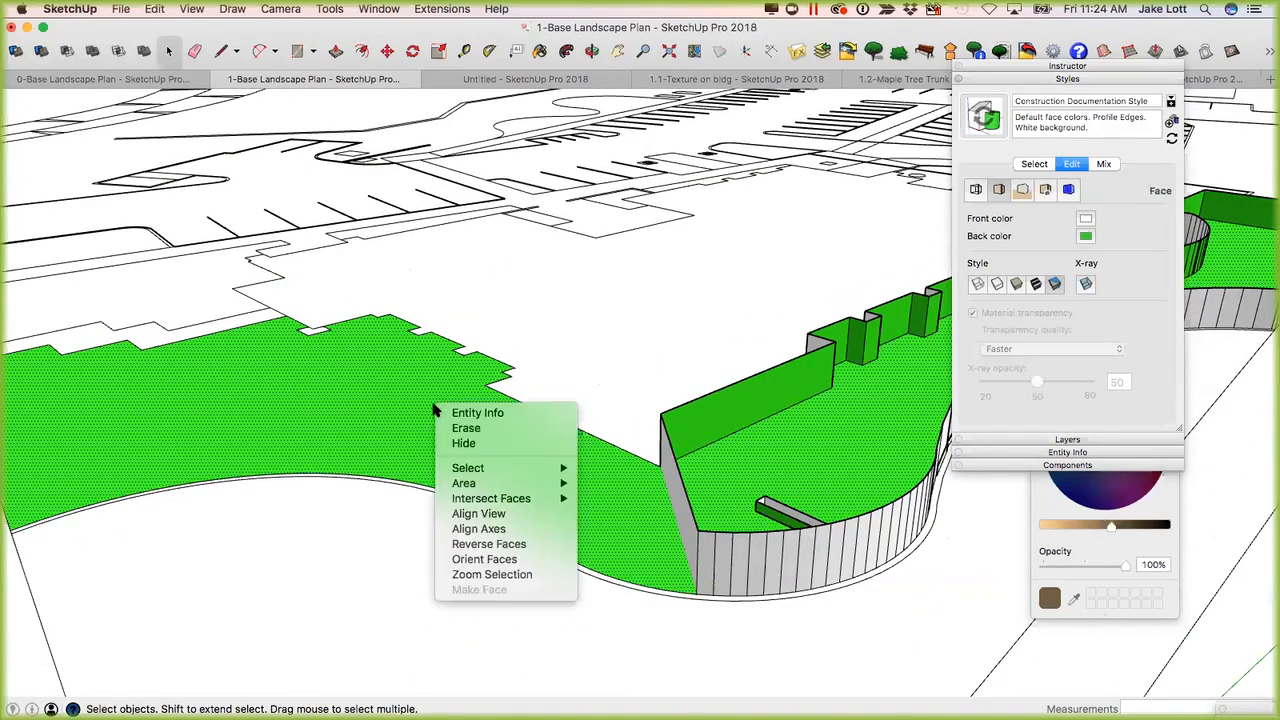
left_click(480, 545)
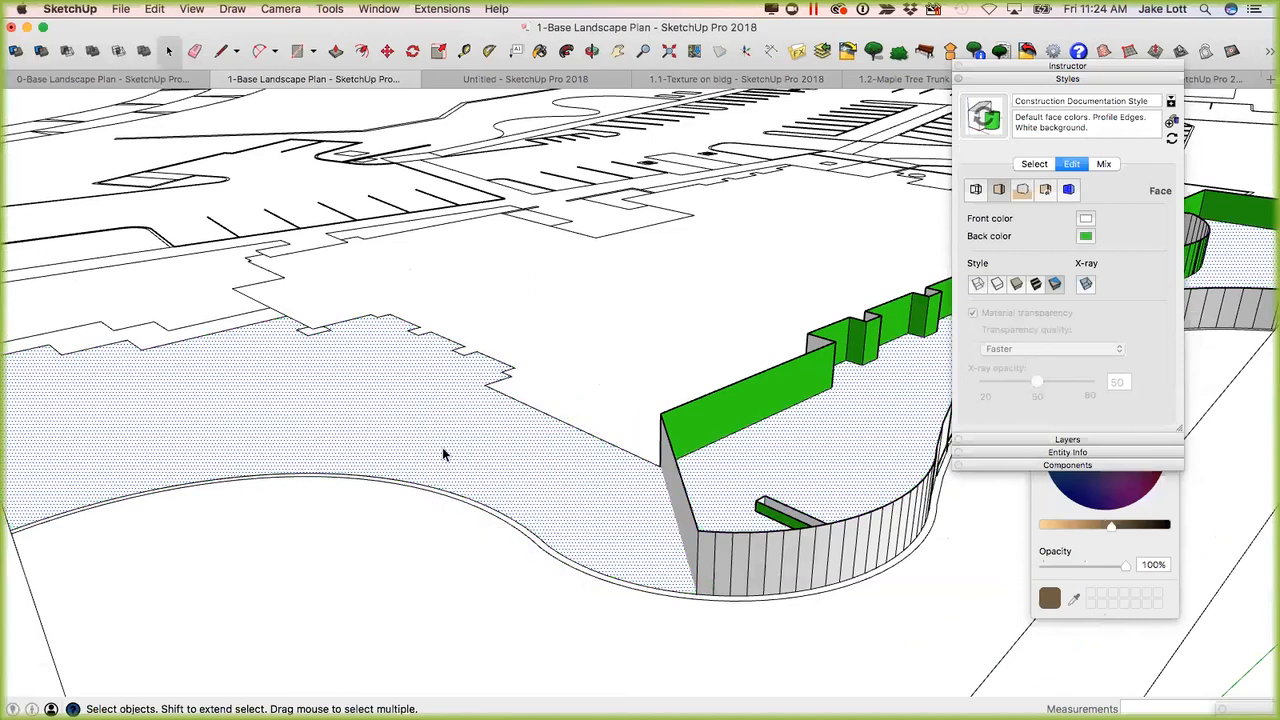
middle_click_drag(595, 435, 556, 478)
scroll(557, 478, "up", 8)
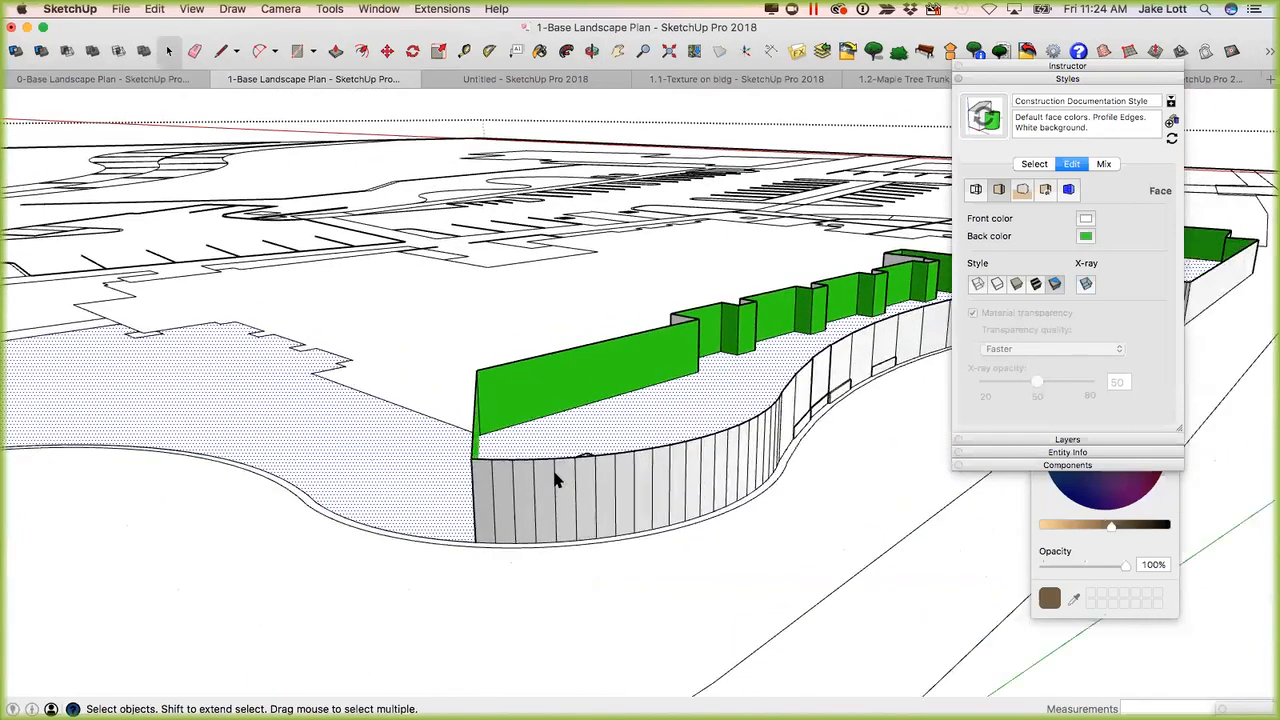
scroll(558, 478, "up", 2)
scroll(566, 489, "down", 3)
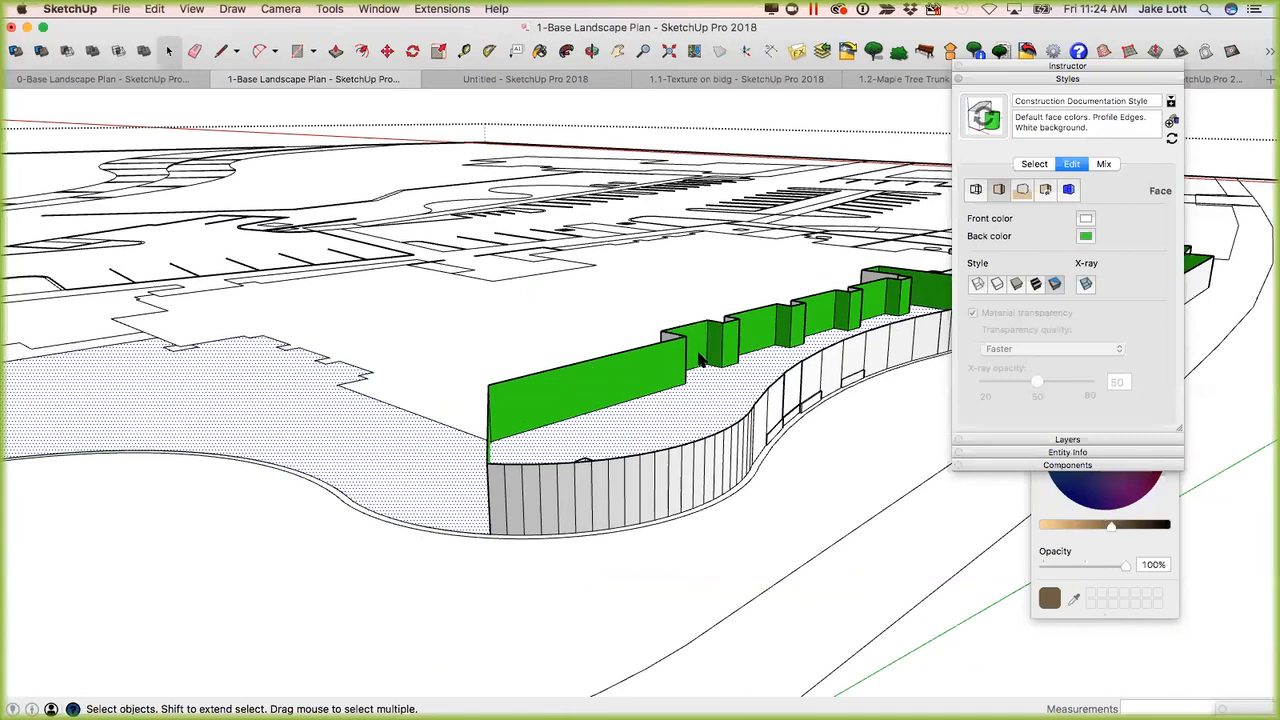
middle_click_drag(643, 405, 463, 443)
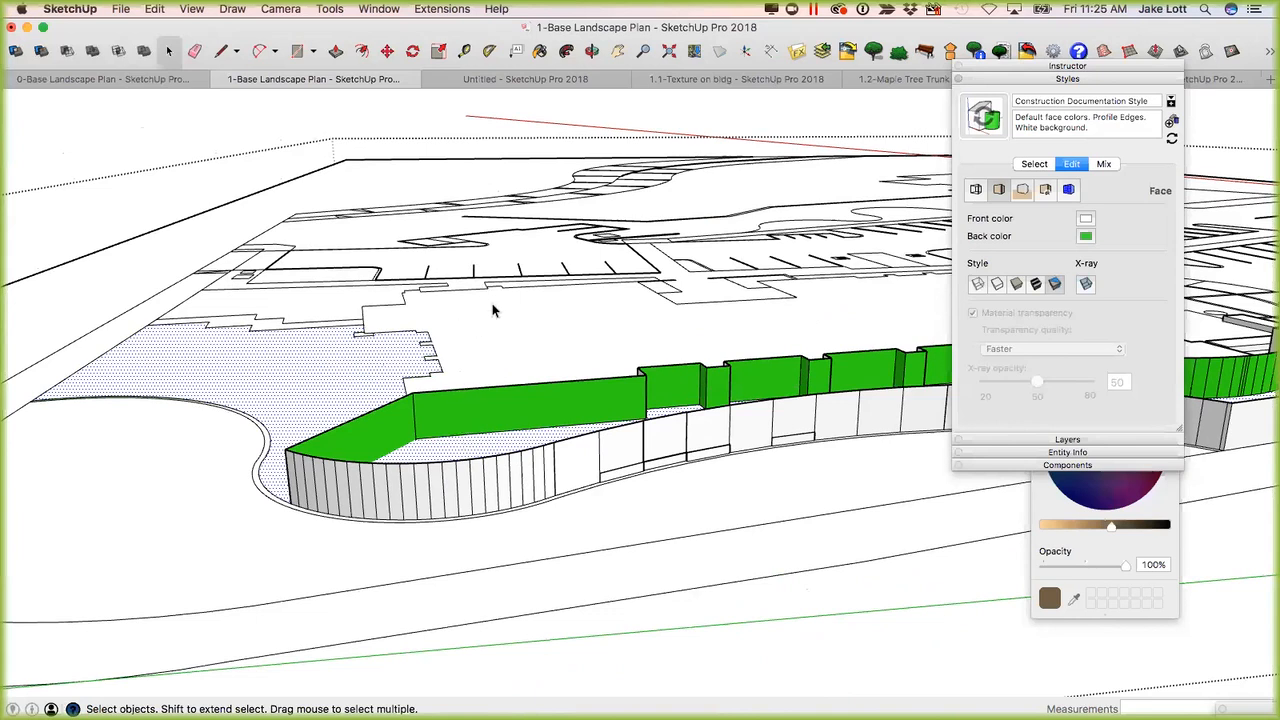
Undo the face reversals, painting and extrusions back to the flat landscape linework.
key("super+z")
key("super+z")
key("super+z")
key("super+z")
key("super+z")
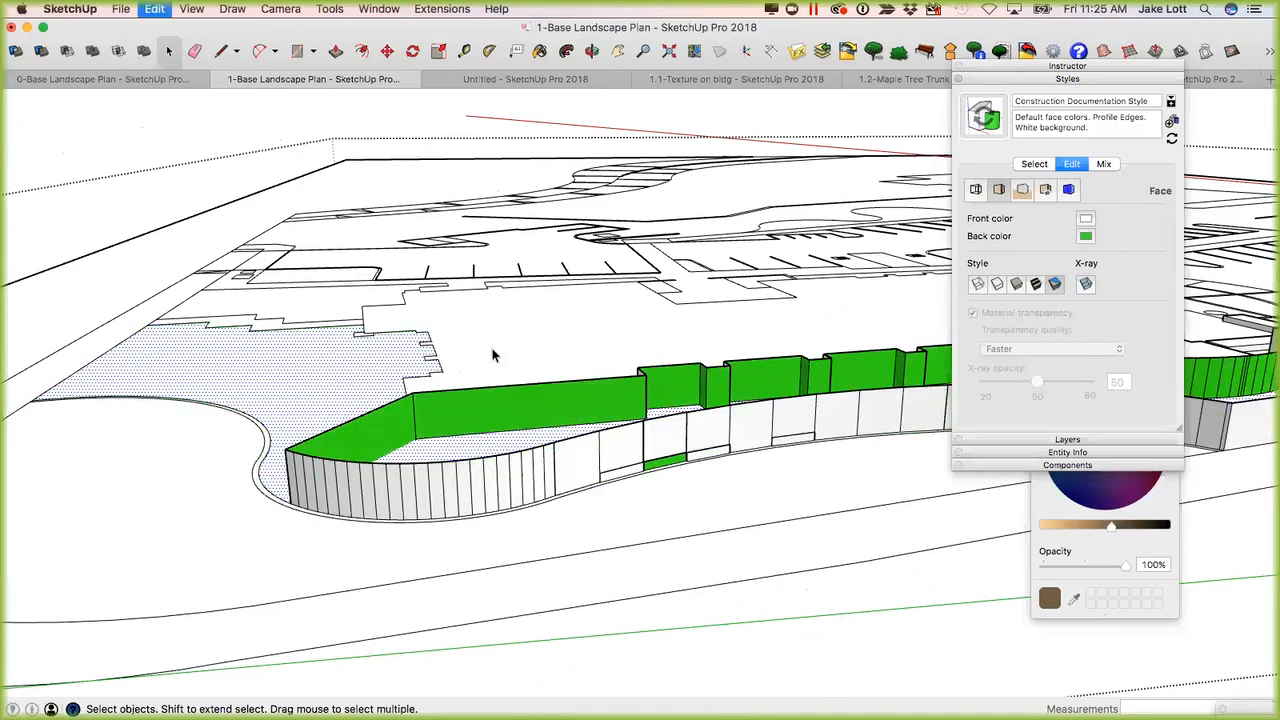
key("super+z")
key("super+z")
key("super+z")
key("super+z")
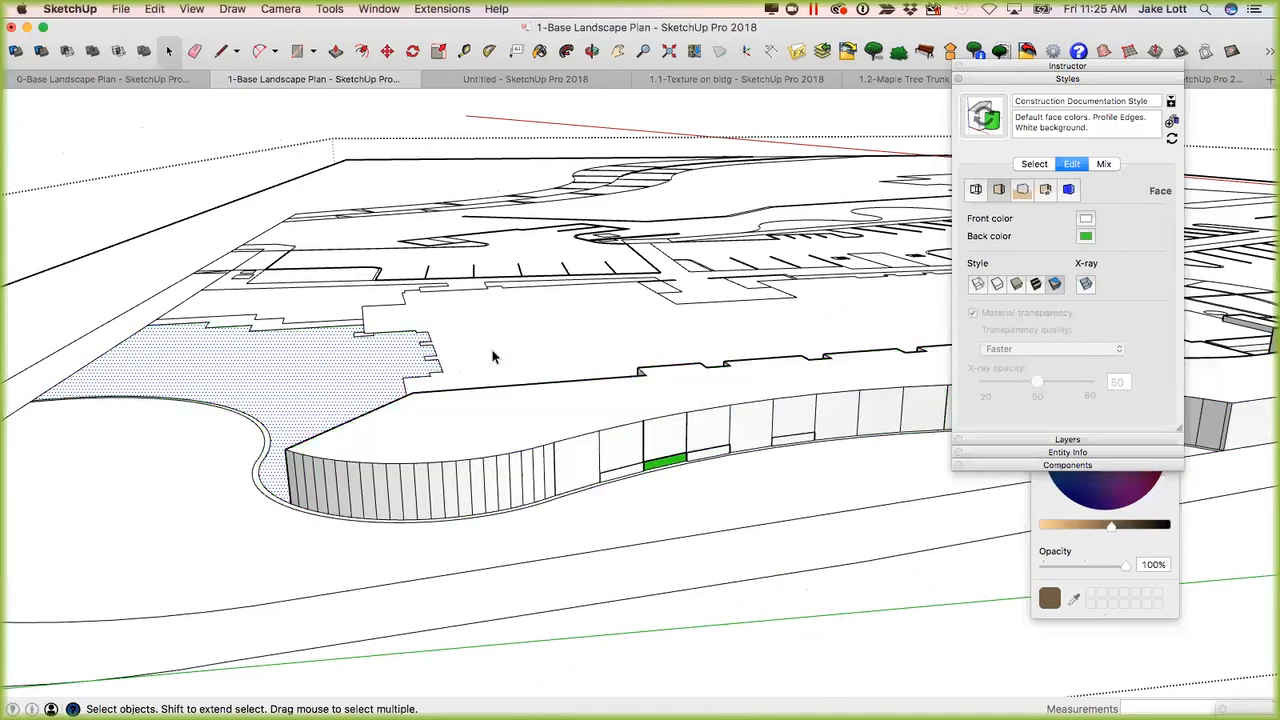
key("super+z")
key("super+z")
key("super+z")
key("super+z")
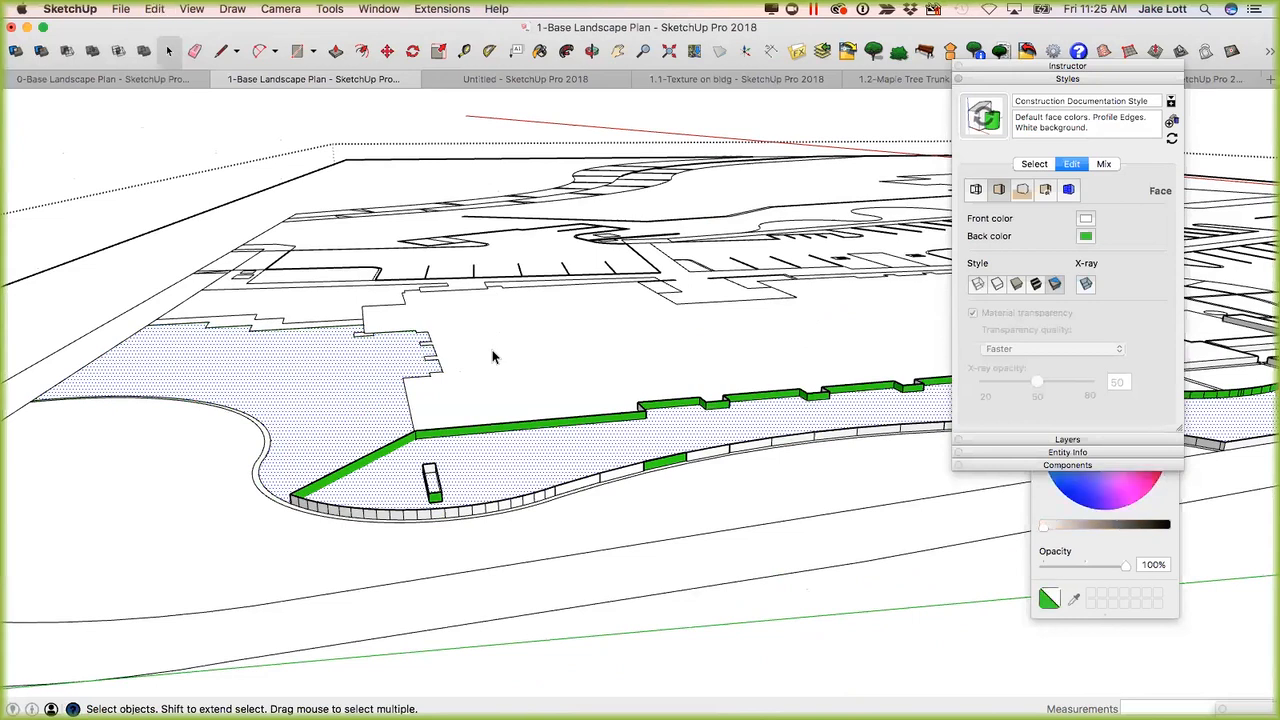
key("b")
key("super+z")
key("super+z")
key("super+z")
key("super+z")
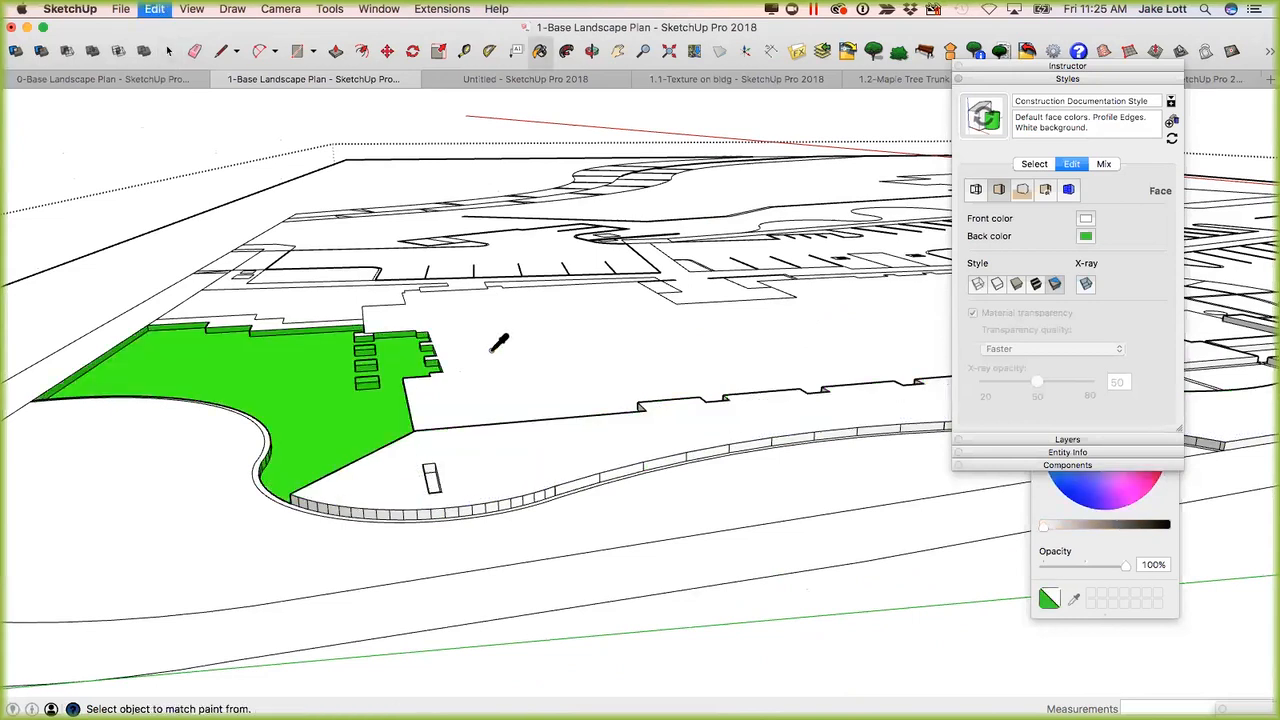
key("super+z")
key("super+z")
key("super+z")
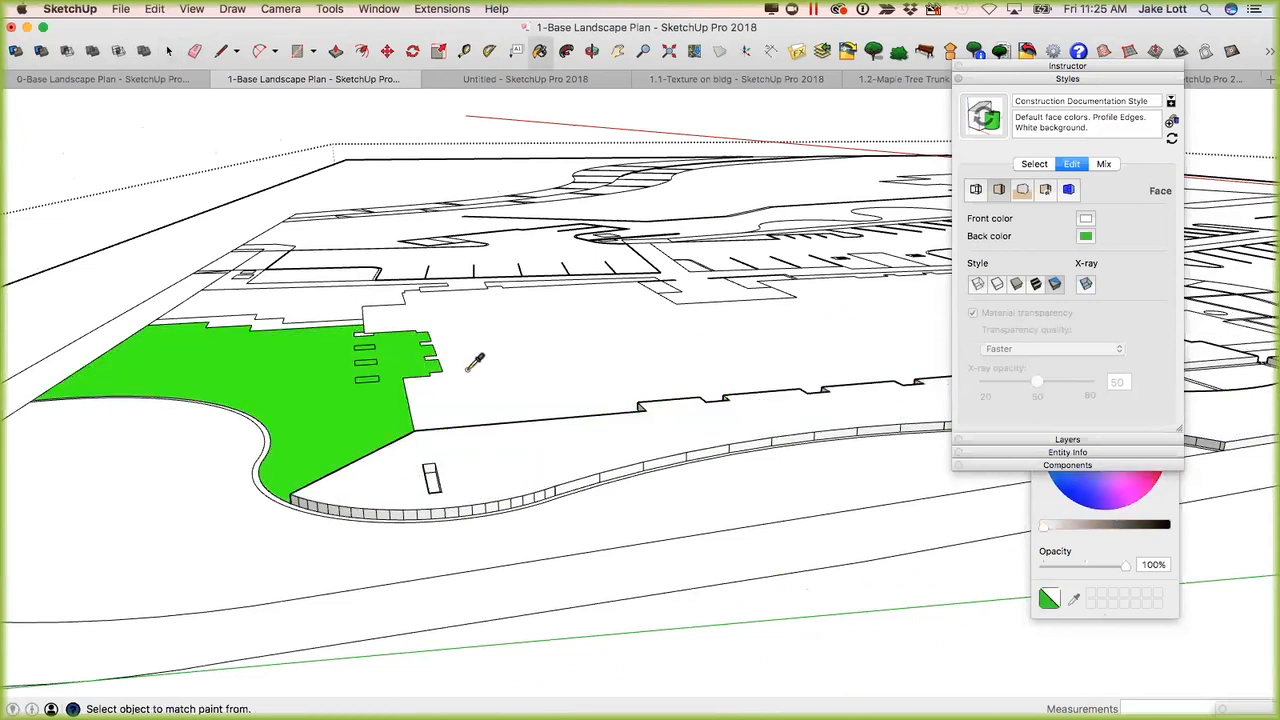
key("super+z")
key("z")
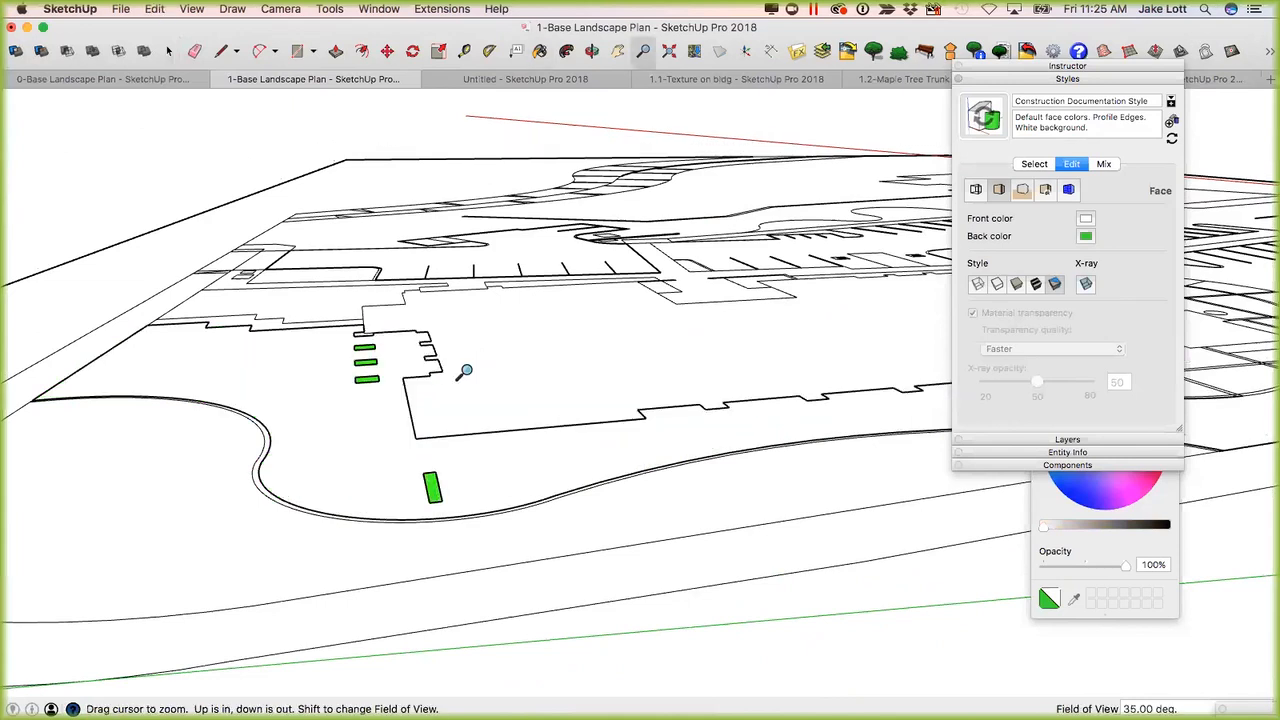
key("space")
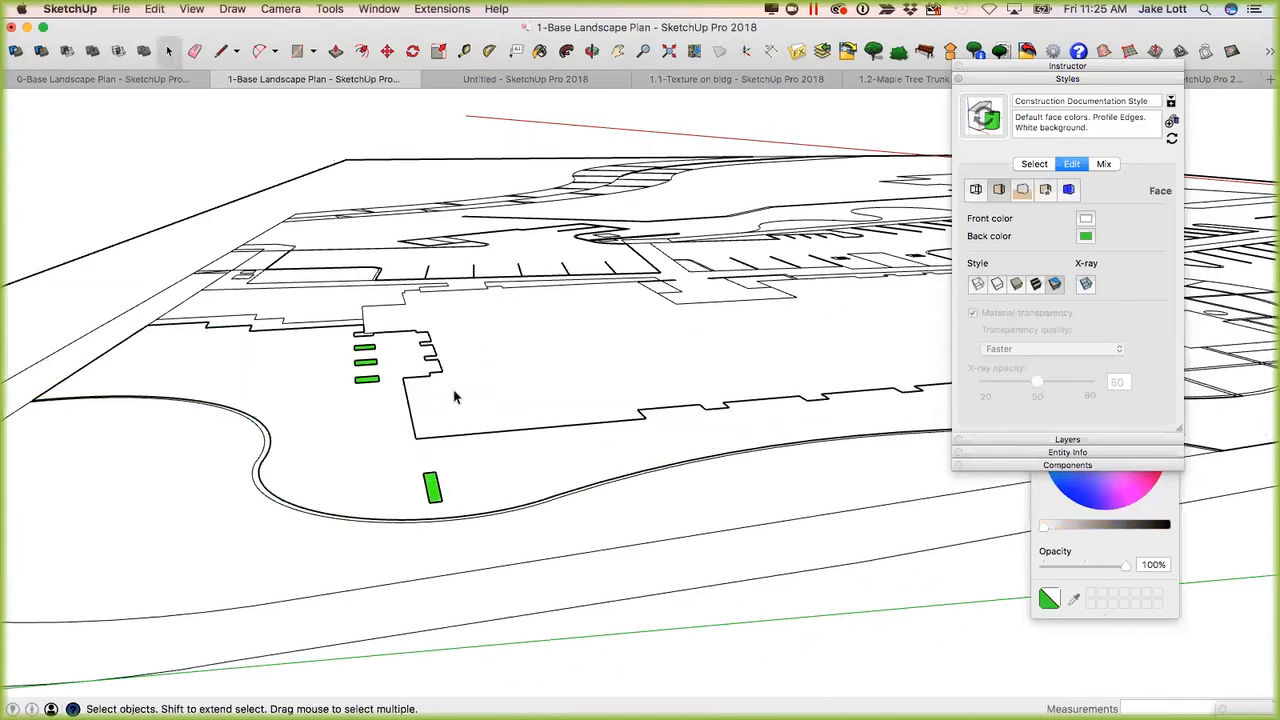
scroll(437, 375, "down", 3)
scroll(437, 375, "up", 5)
scroll(451, 391, "down", 3)
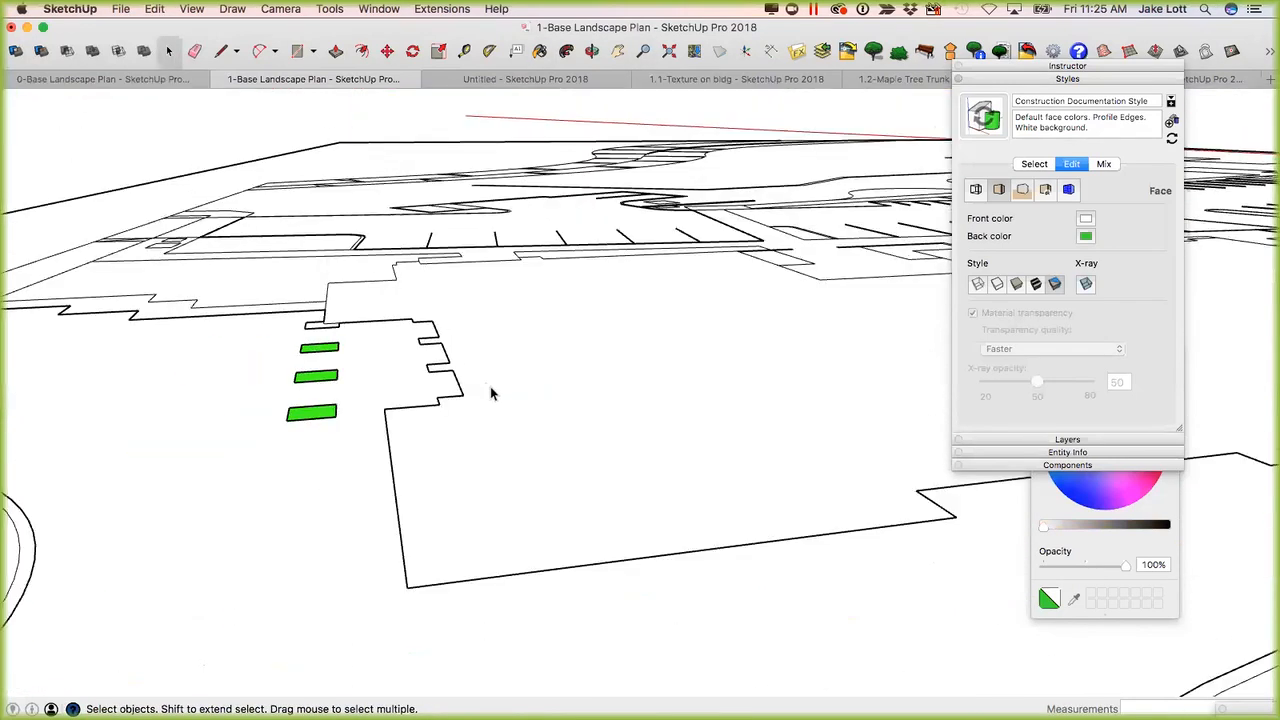
middle_click_drag(529, 436, 385, 434)
scroll(385, 434, "down", 5)
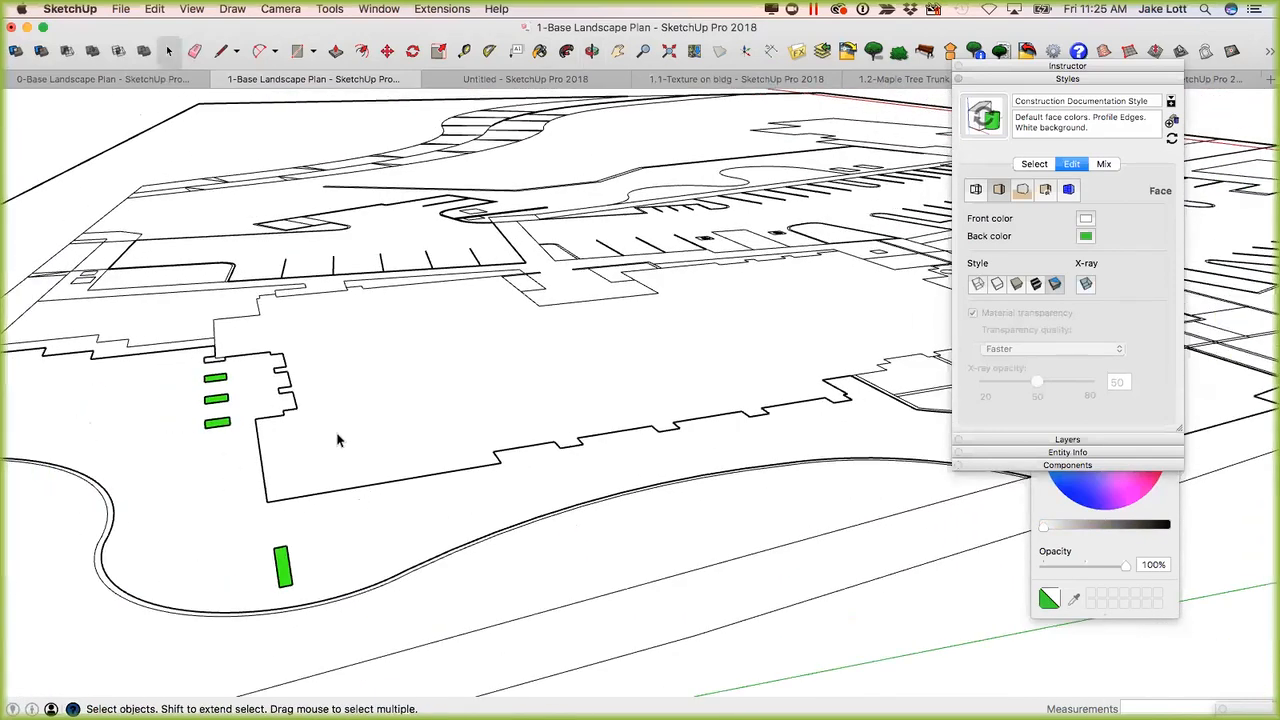
key("super+a")
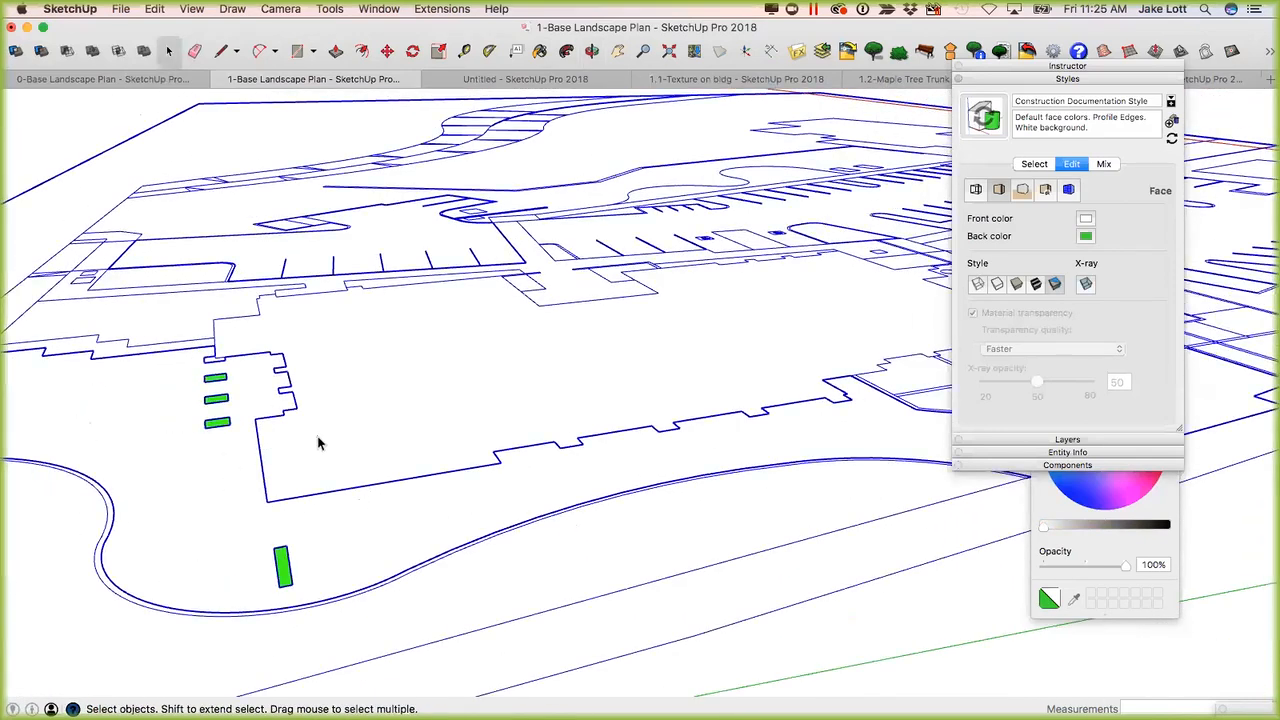
left_click(318, 443)
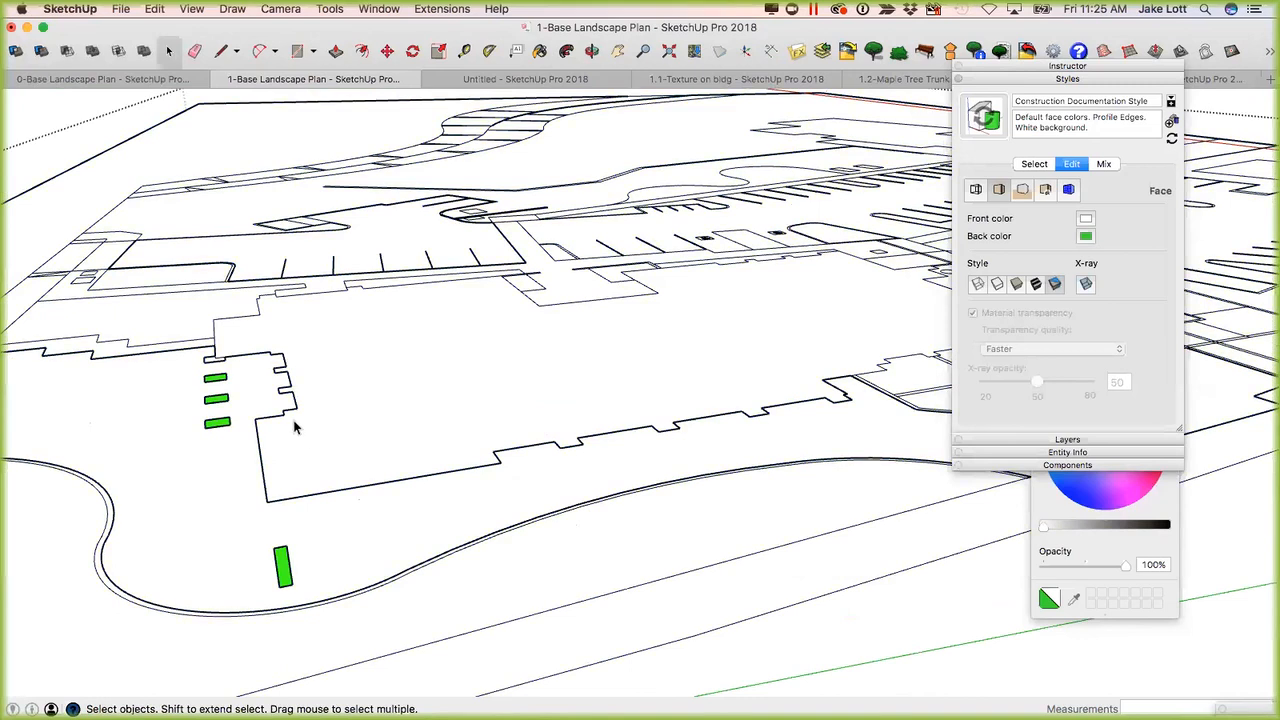
Retrace an edge at the near corner of the stepped building outline with the Line tool to create its face.
key("l")
left_click(255, 419)
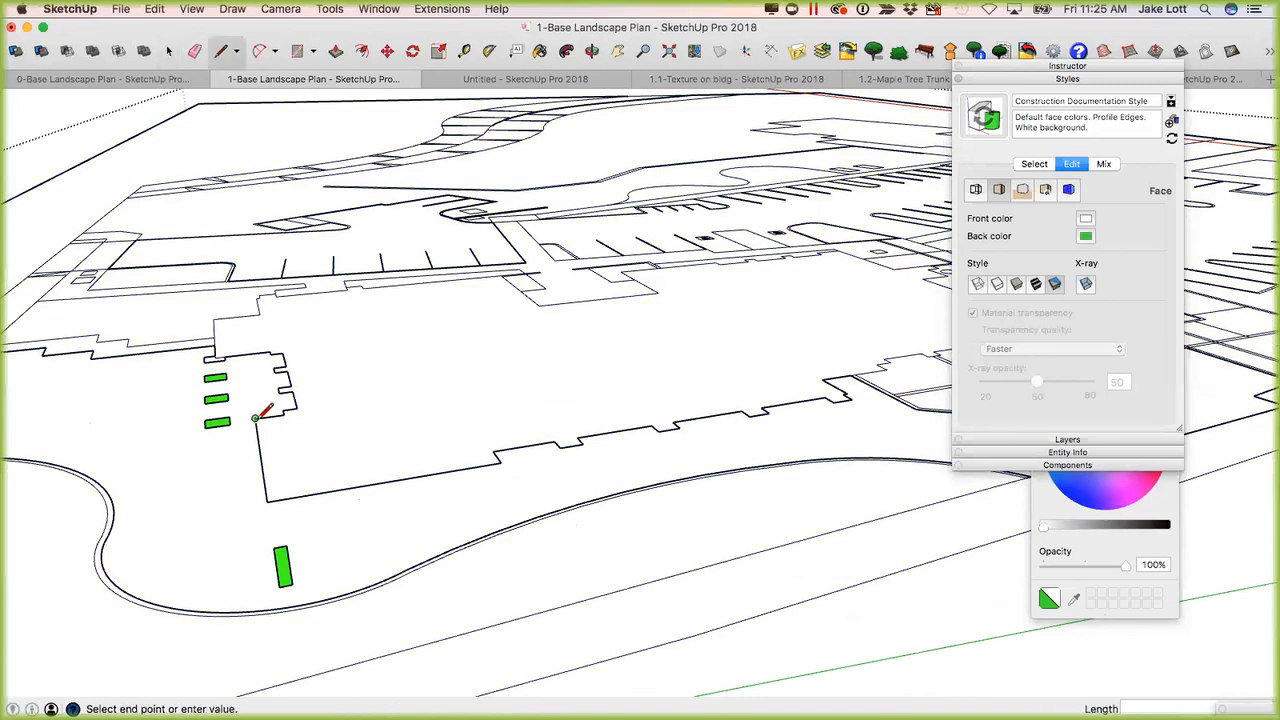
key("Escape")
middle_click_drag(256, 446, 420, 509)
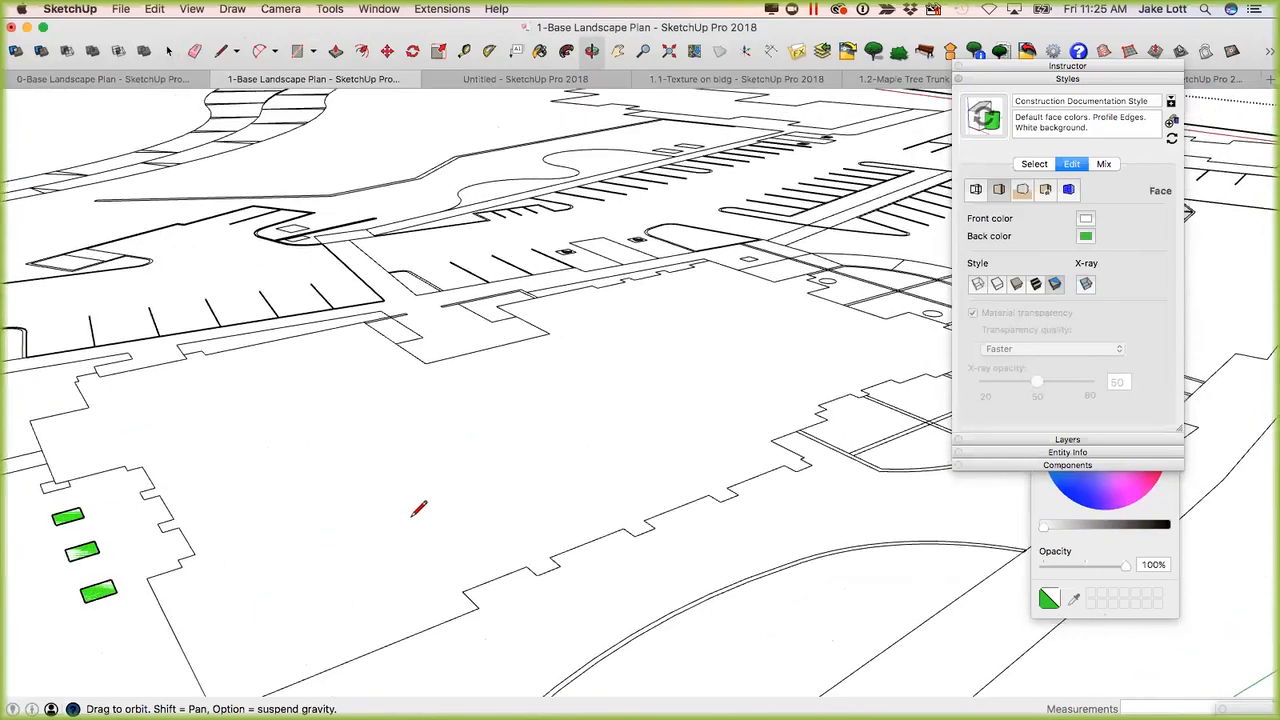
scroll(420, 512, "up", 3)
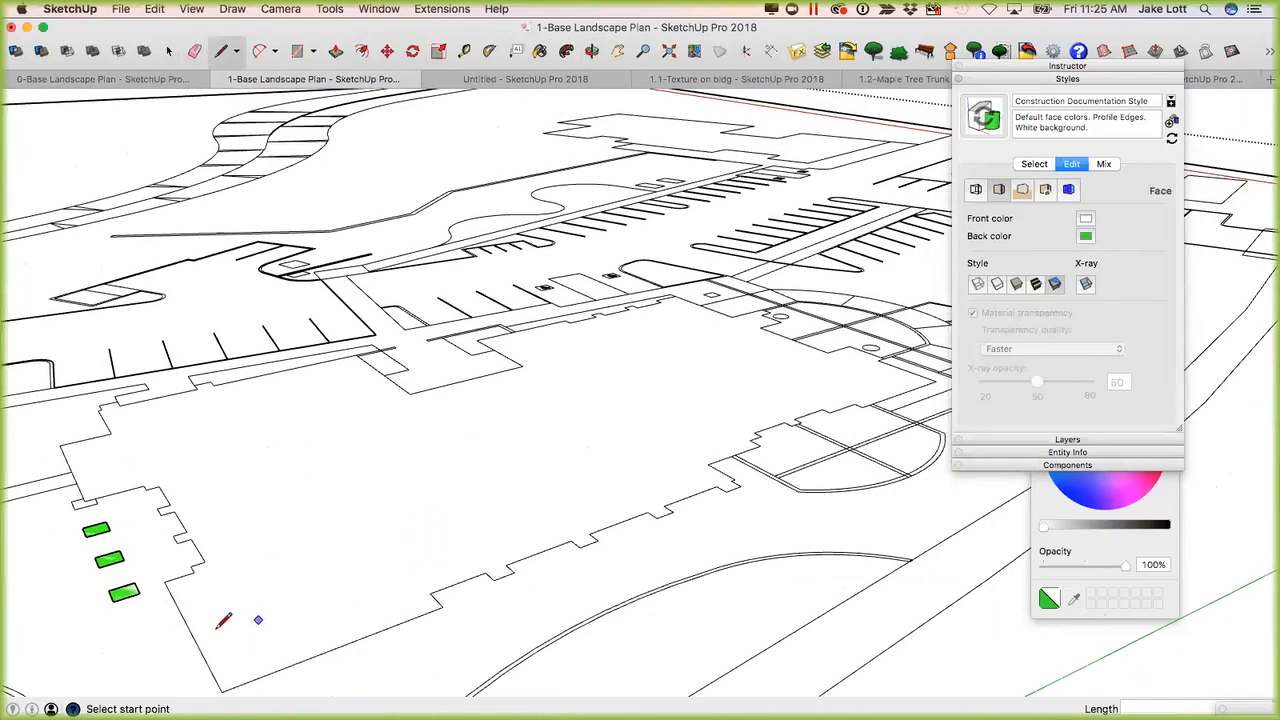
scroll(225, 555, "up", 1)
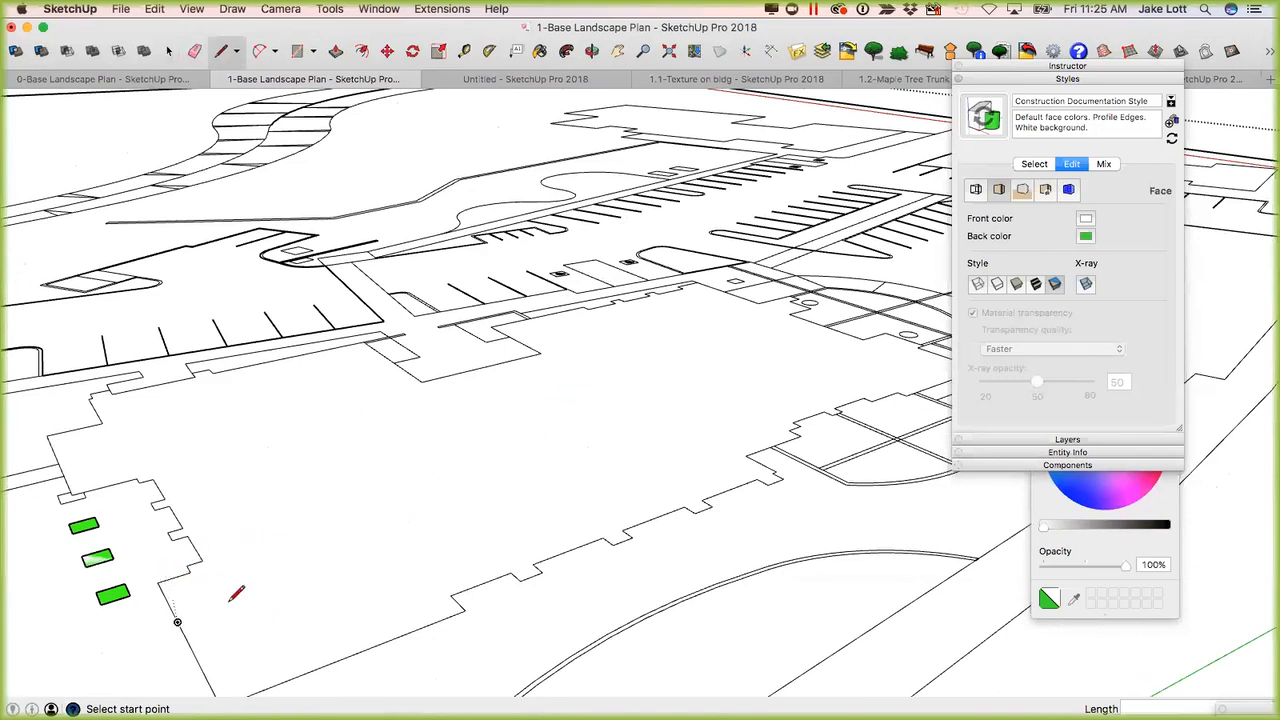
Push/Pull the building footprint face up 12'.
middle_click_drag(420, 623, 463, 514)
key("p")
left_click(477, 489)
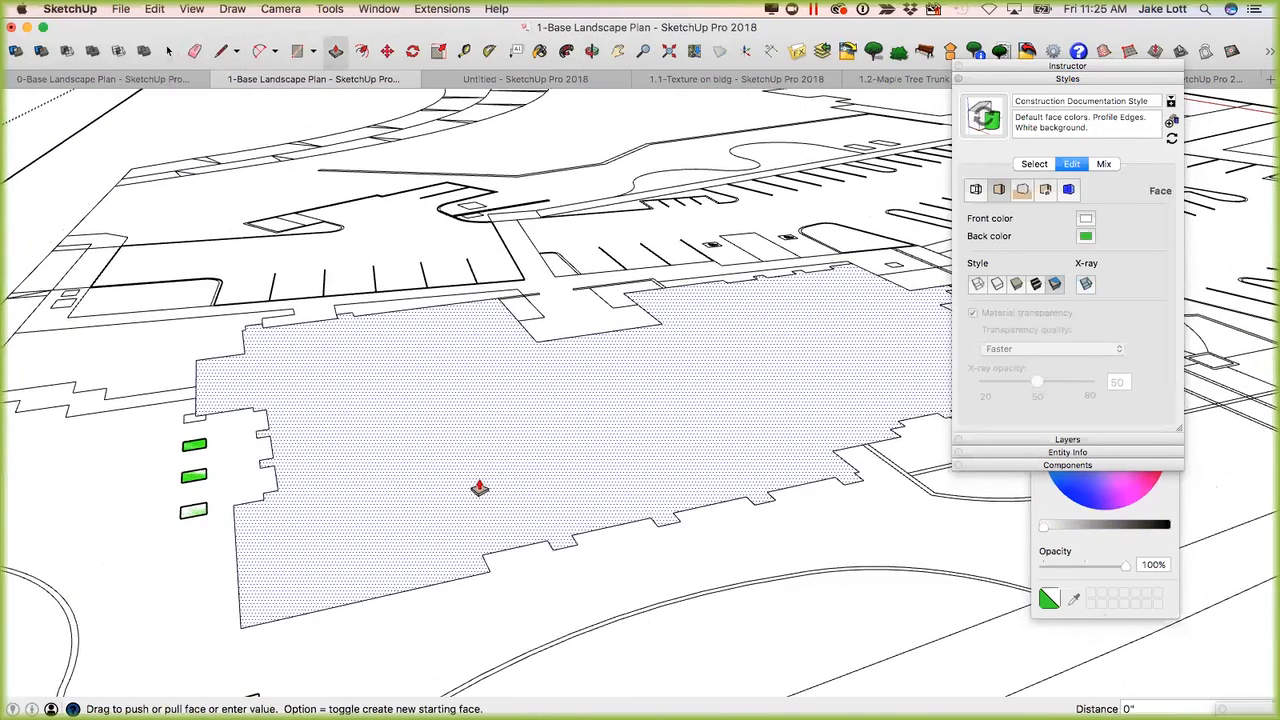
type("12'")
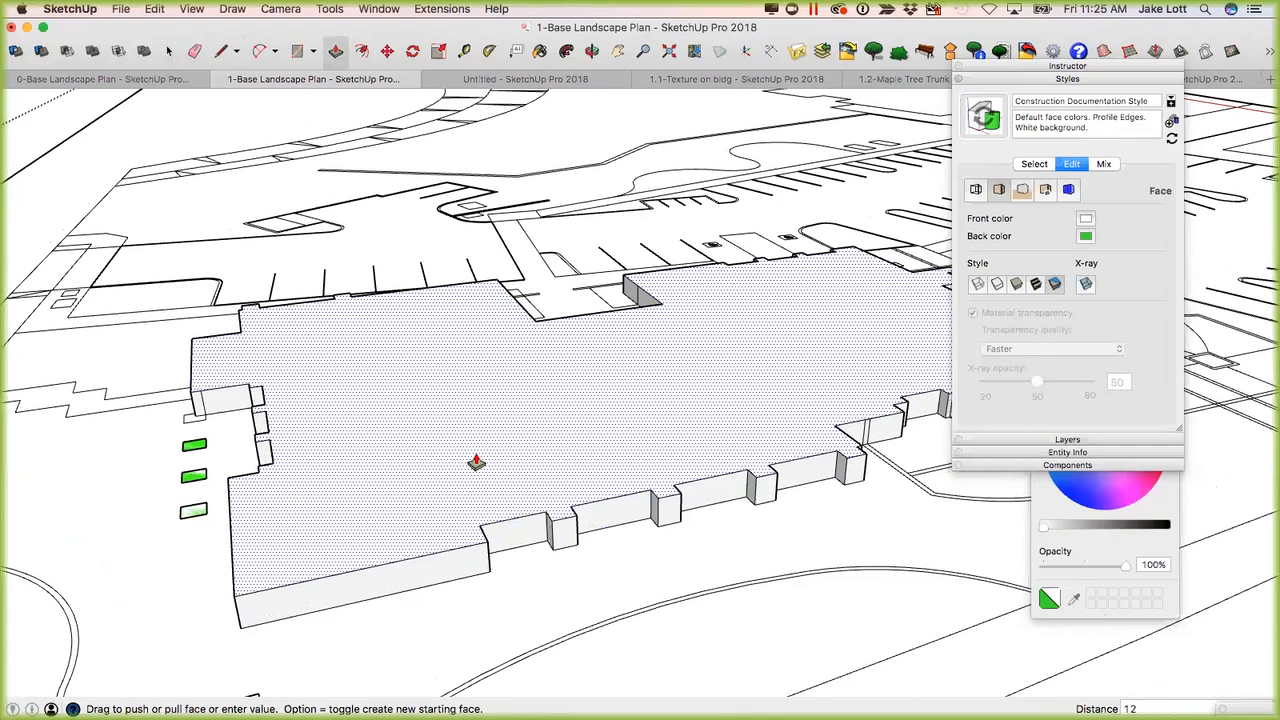
key("Return")
middle_click_drag(348, 525, 495, 568)
key("space")
scroll(467, 563, "up", 3)
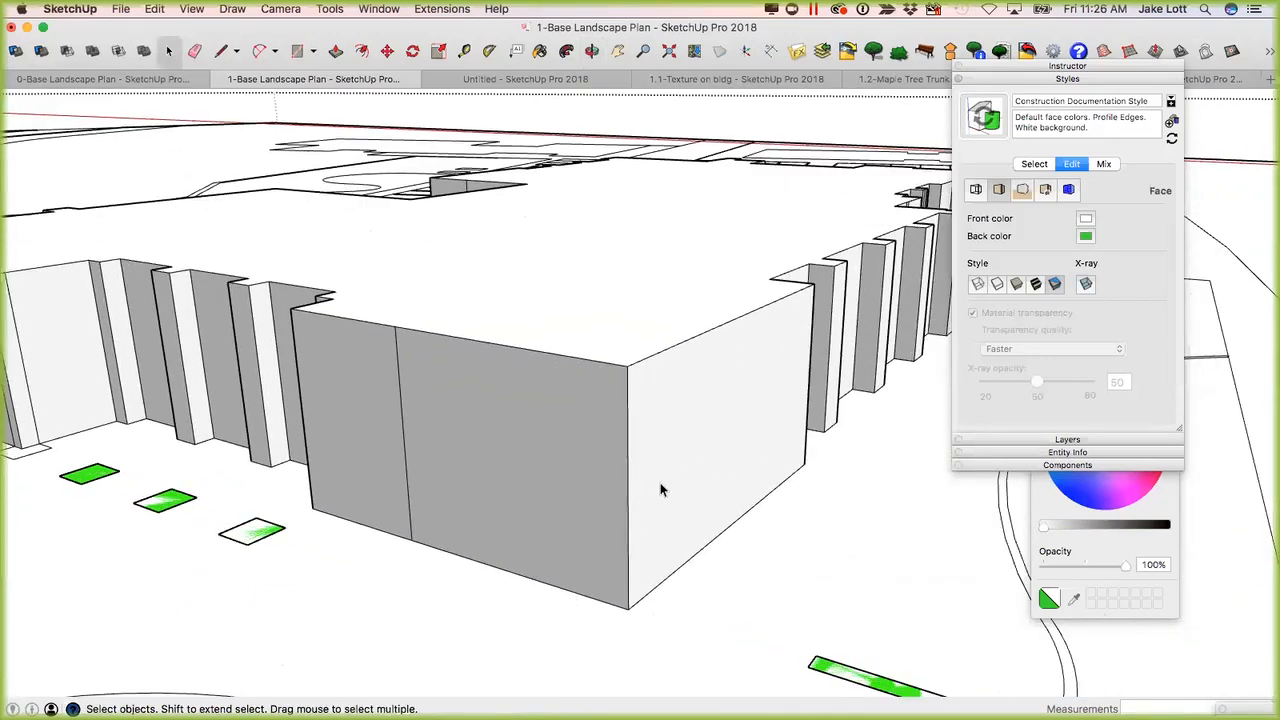
middle_click_drag(748, 491, 502, 541)
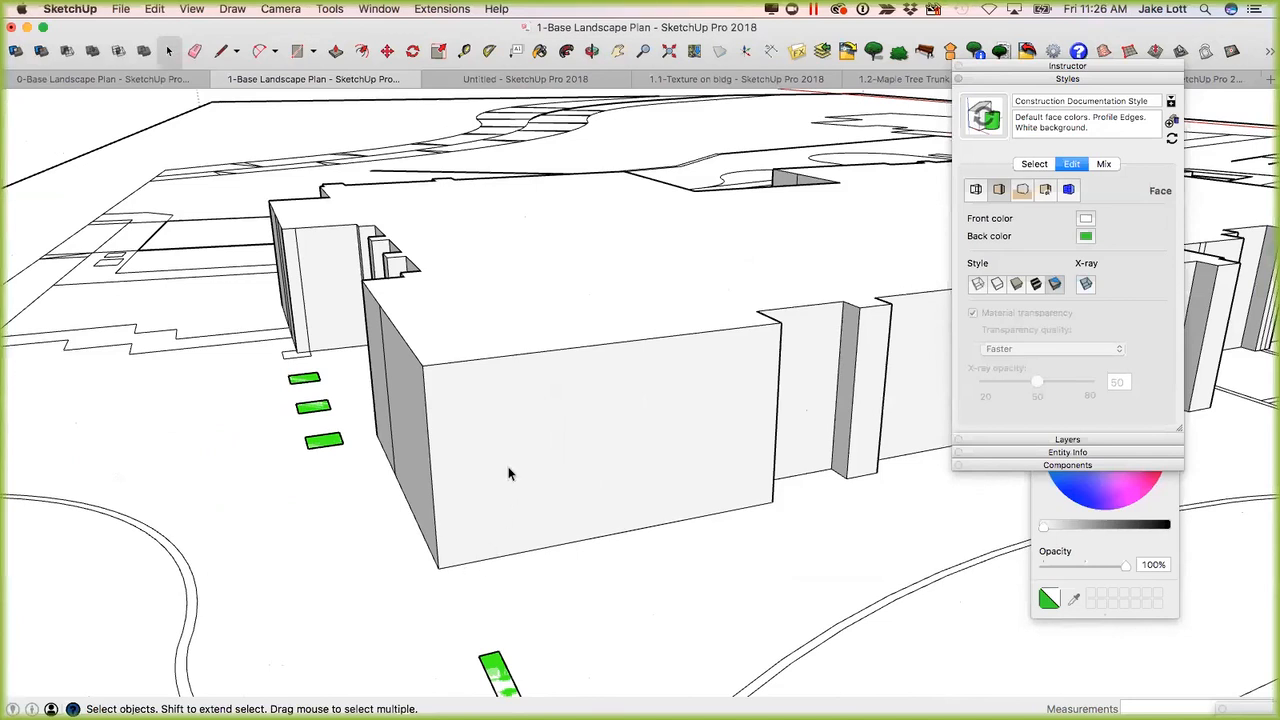
Draw a 12' vertical line across the building's front wall from its bottom edge to its top edge.
scroll(528, 496, "down", 3)
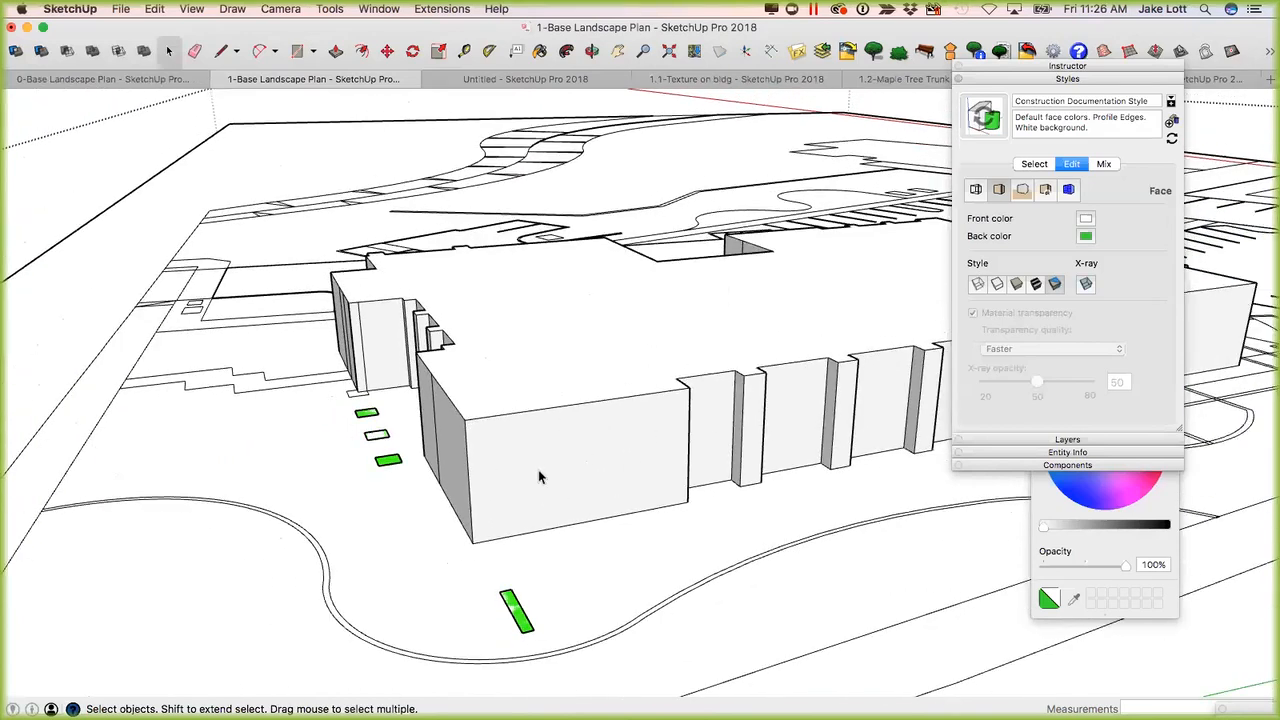
scroll(522, 527, "up", 3)
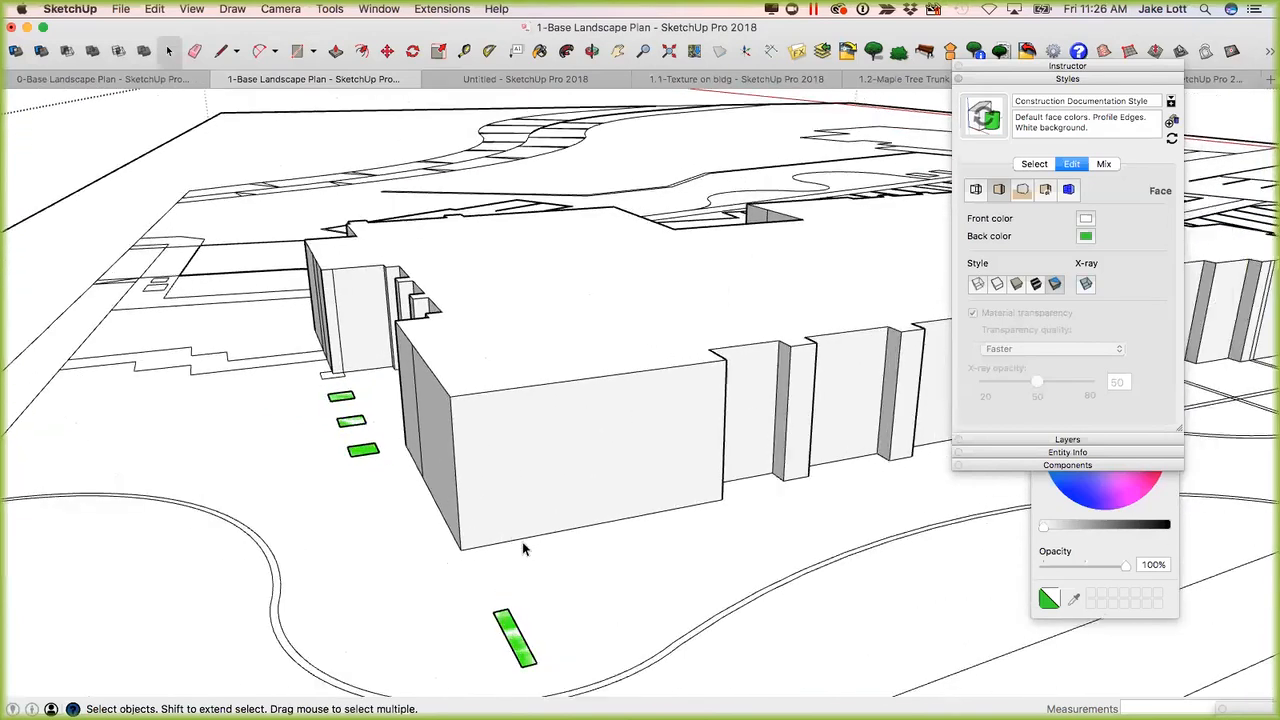
left_click(574, 530)
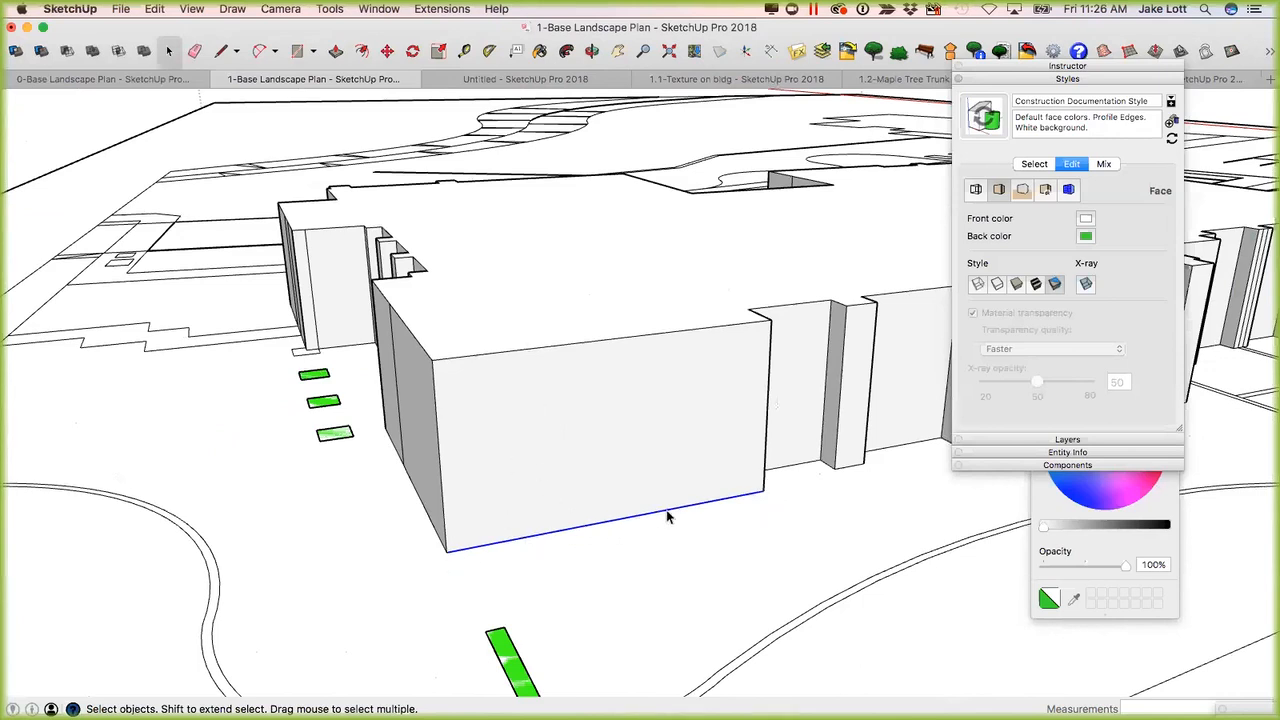
key("l")
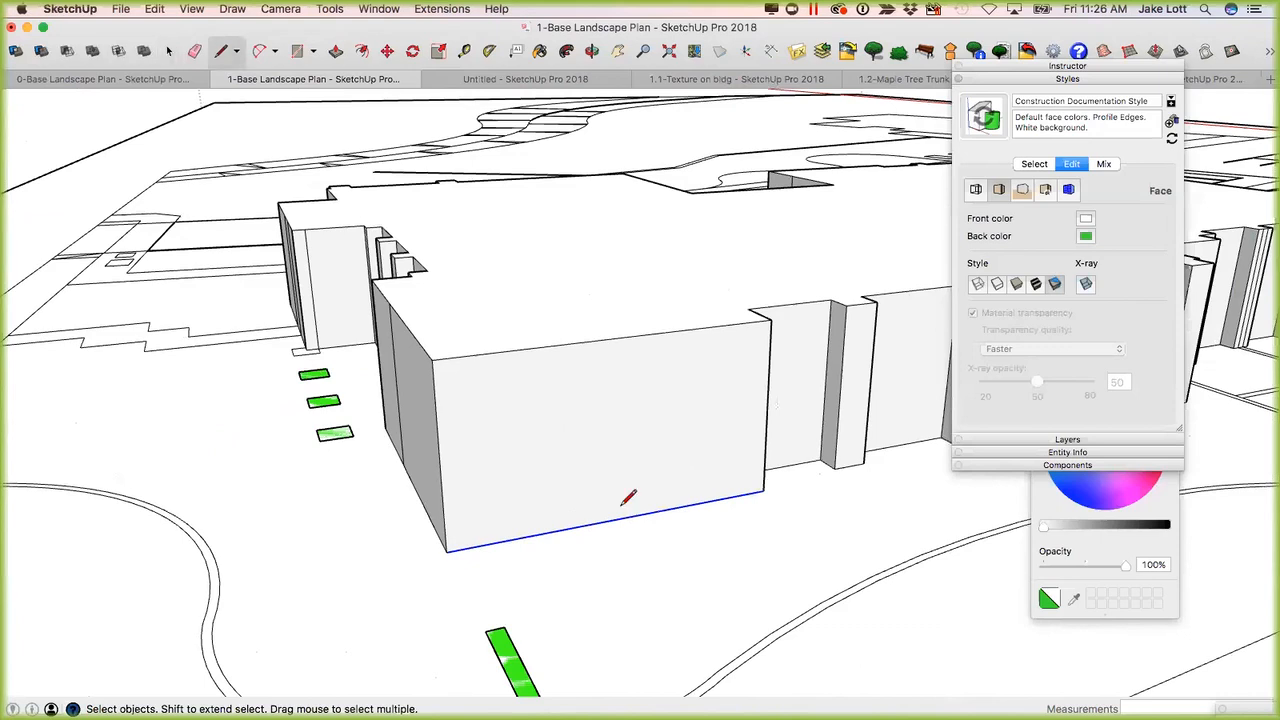
left_click(556, 530)
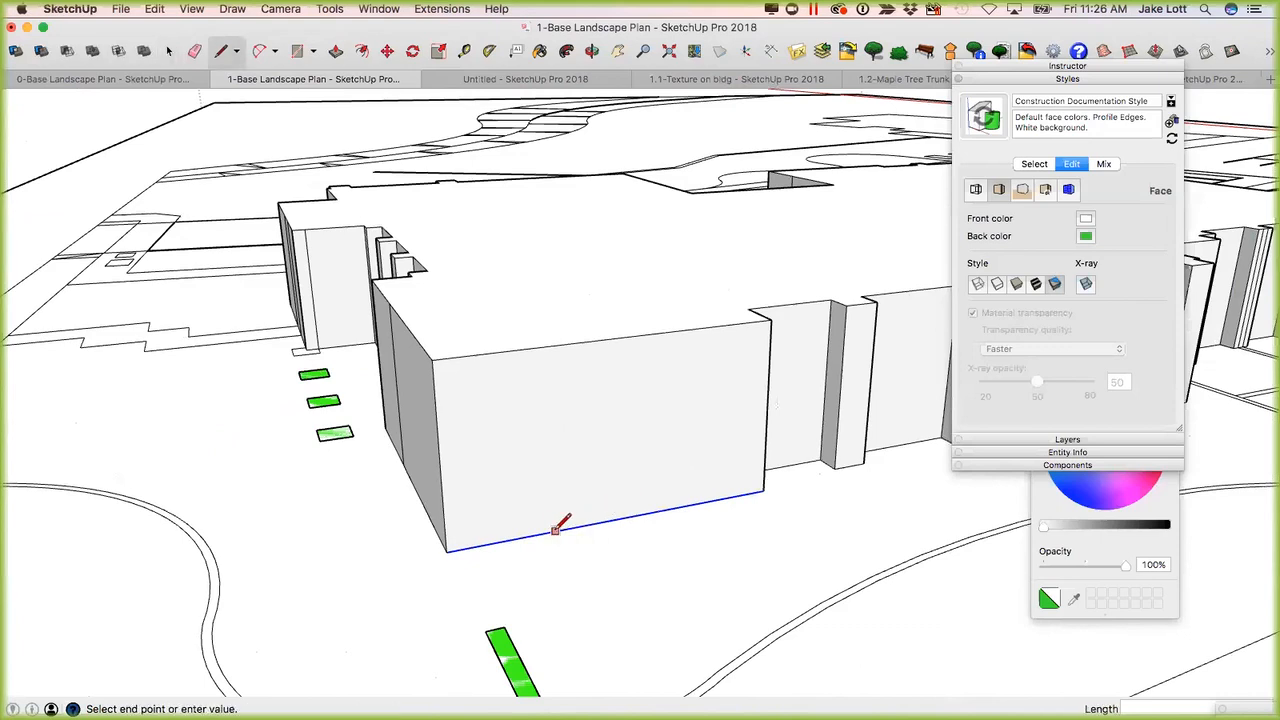
left_click(551, 348)
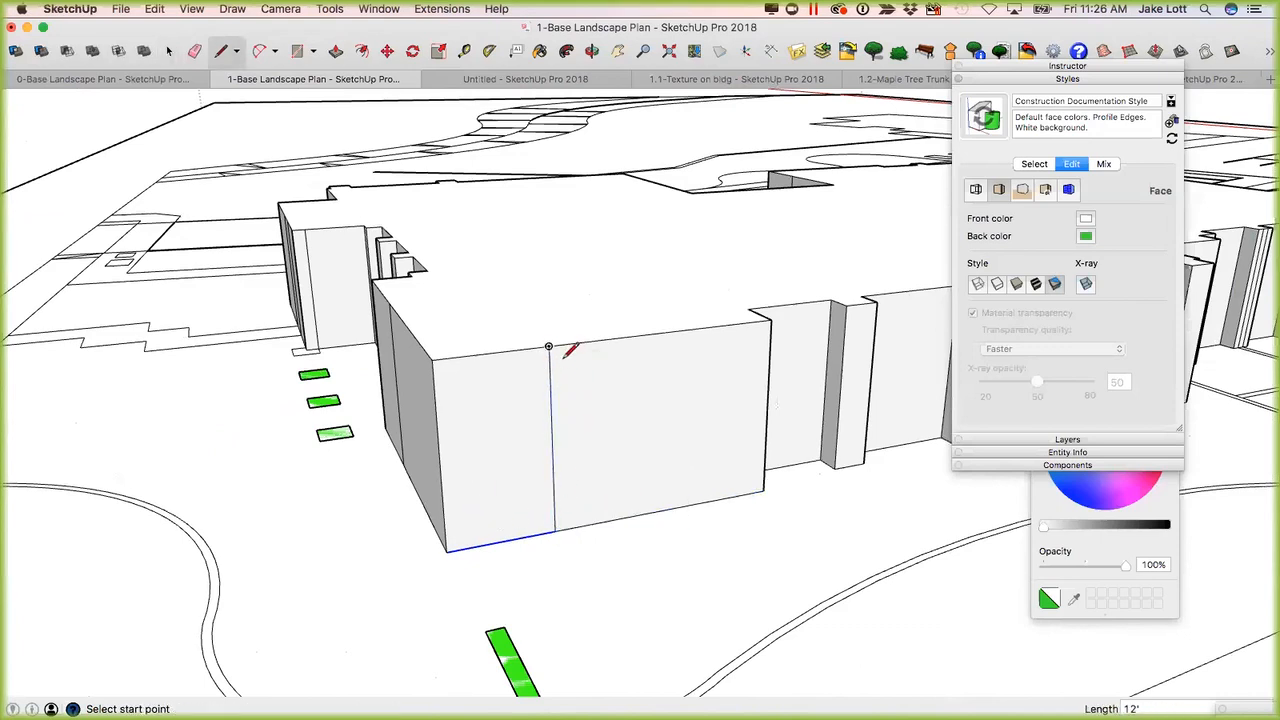
Select the front wall's bottom edge segments on either side of the vertical line to check the split.
key("space")
left_click(558, 532)
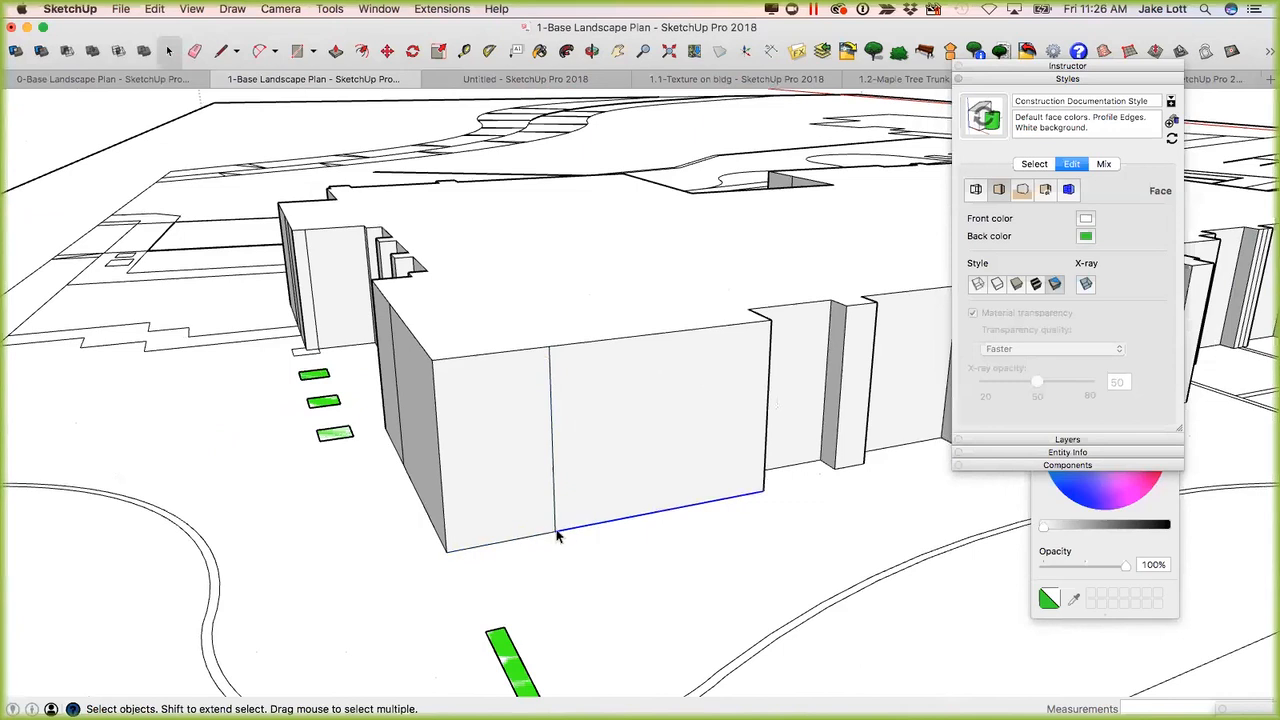
left_click(525, 536)
left_click(584, 525)
Draw a line about 1' 3 11/16" long over the front wall's bottom edge, starting at the near corner.
key("l")
scroll(448, 552, "up", 3)
left_click(446, 550)
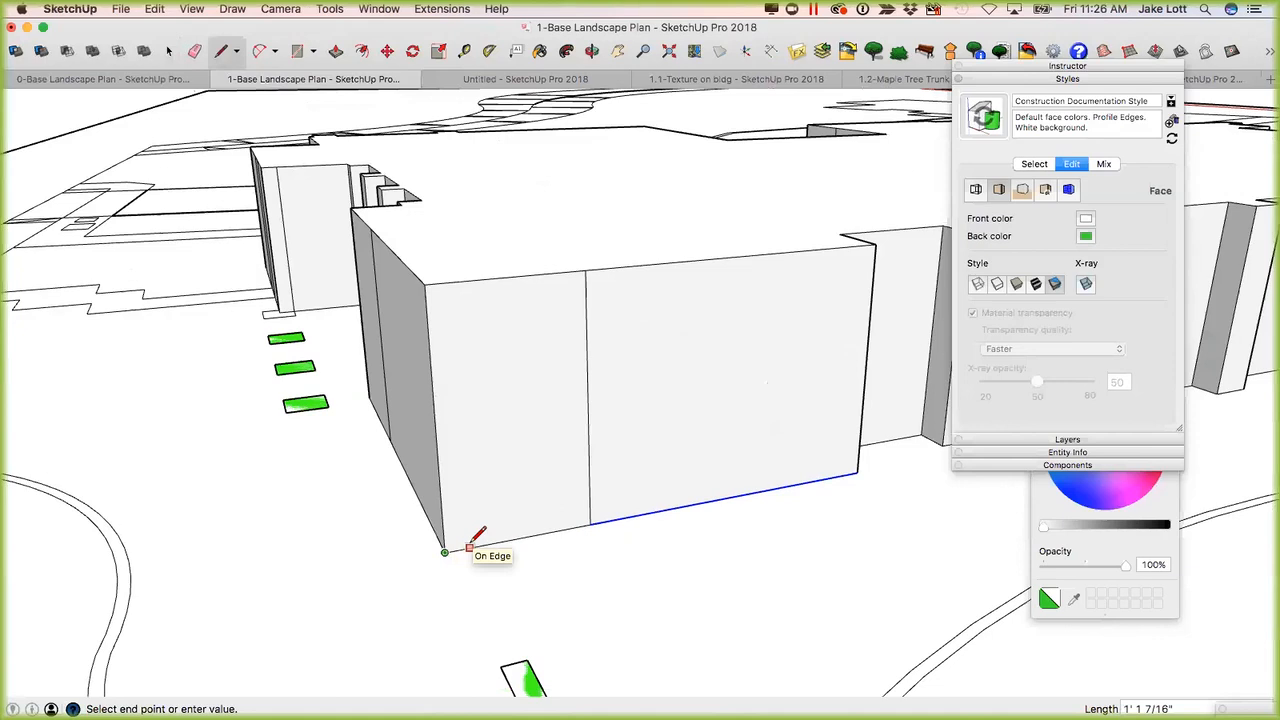
left_click(589, 520)
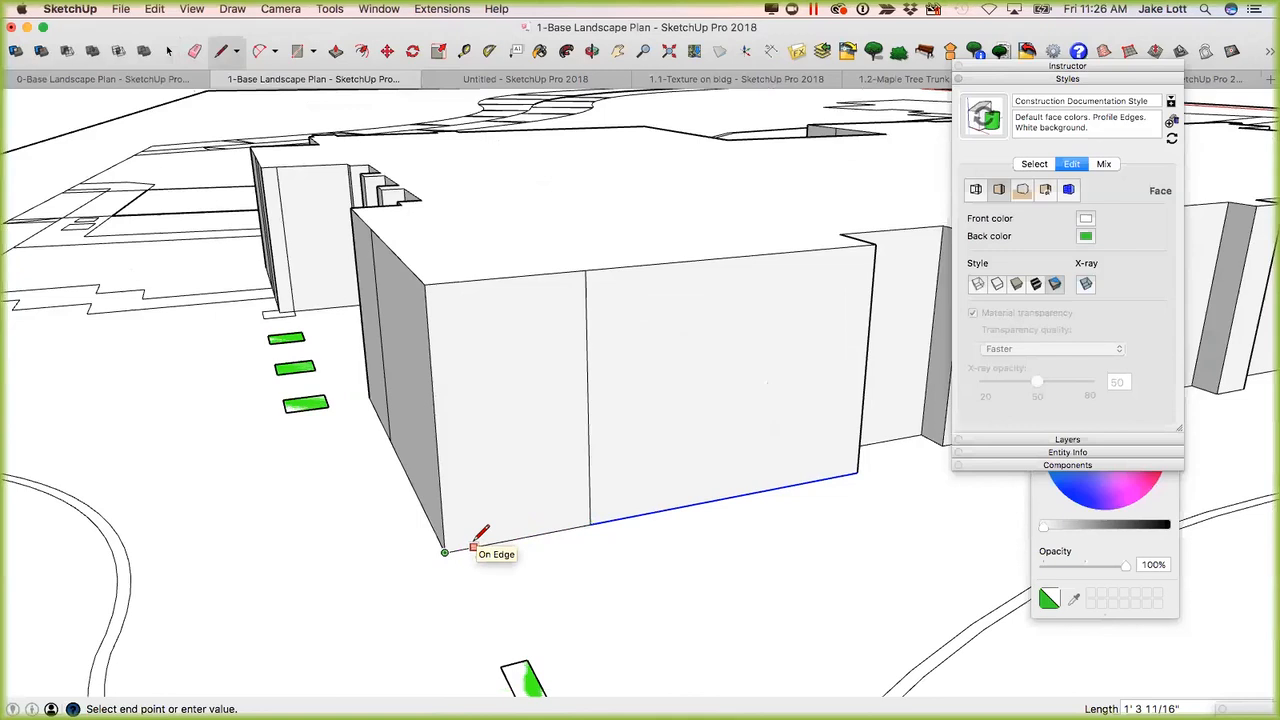
key("Escape")
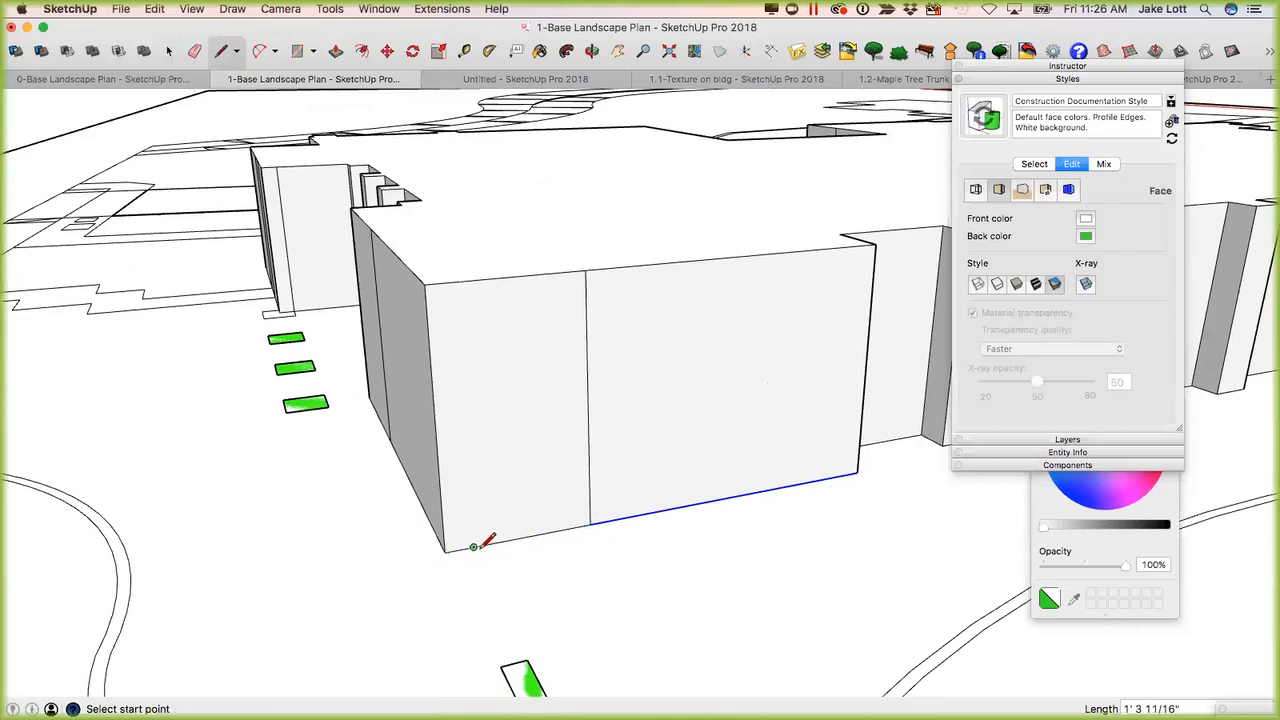
Select the short corner segment and the adjoining bottom edge segment to inspect where the edge is broken.
key("space")
left_click(470, 549)
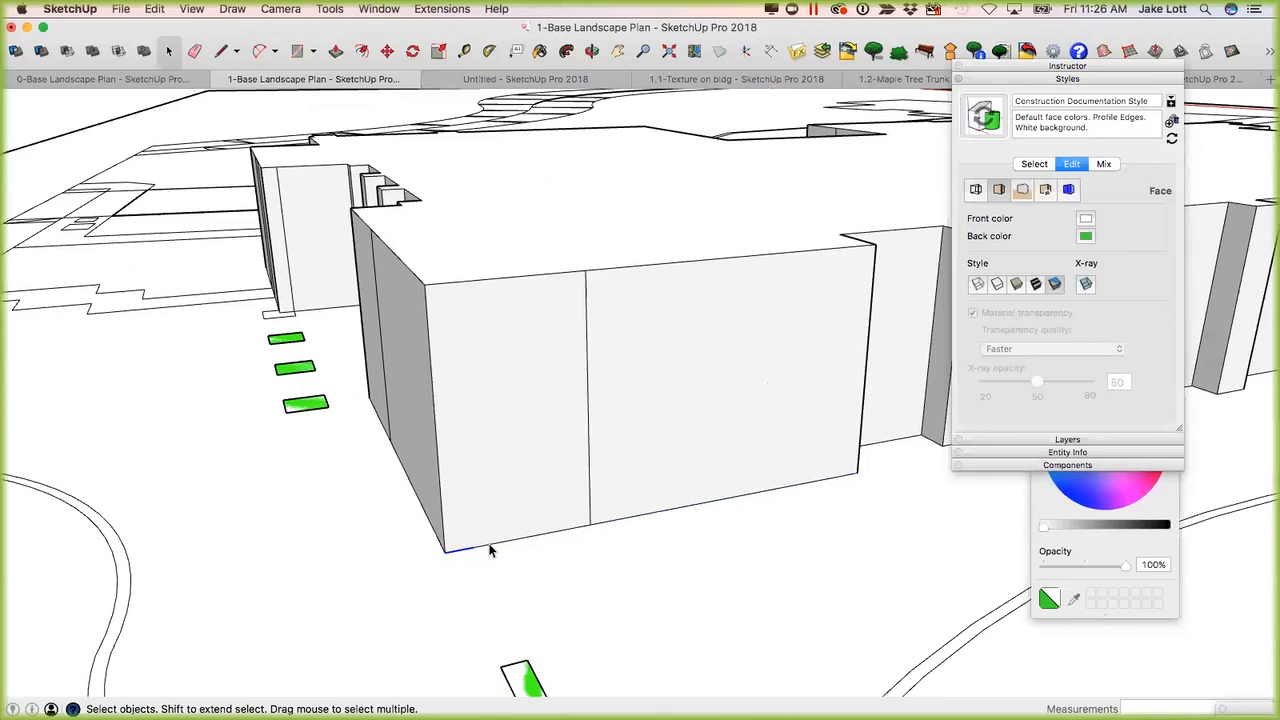
key("l")
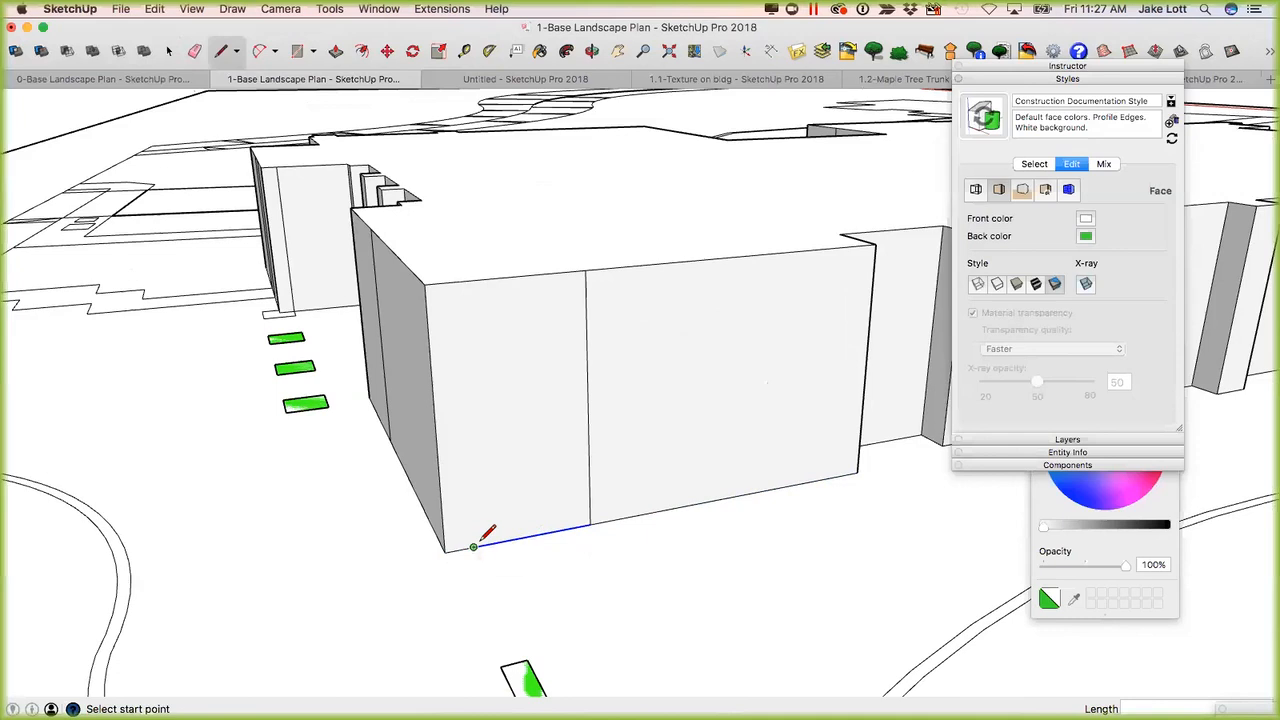
key("space")
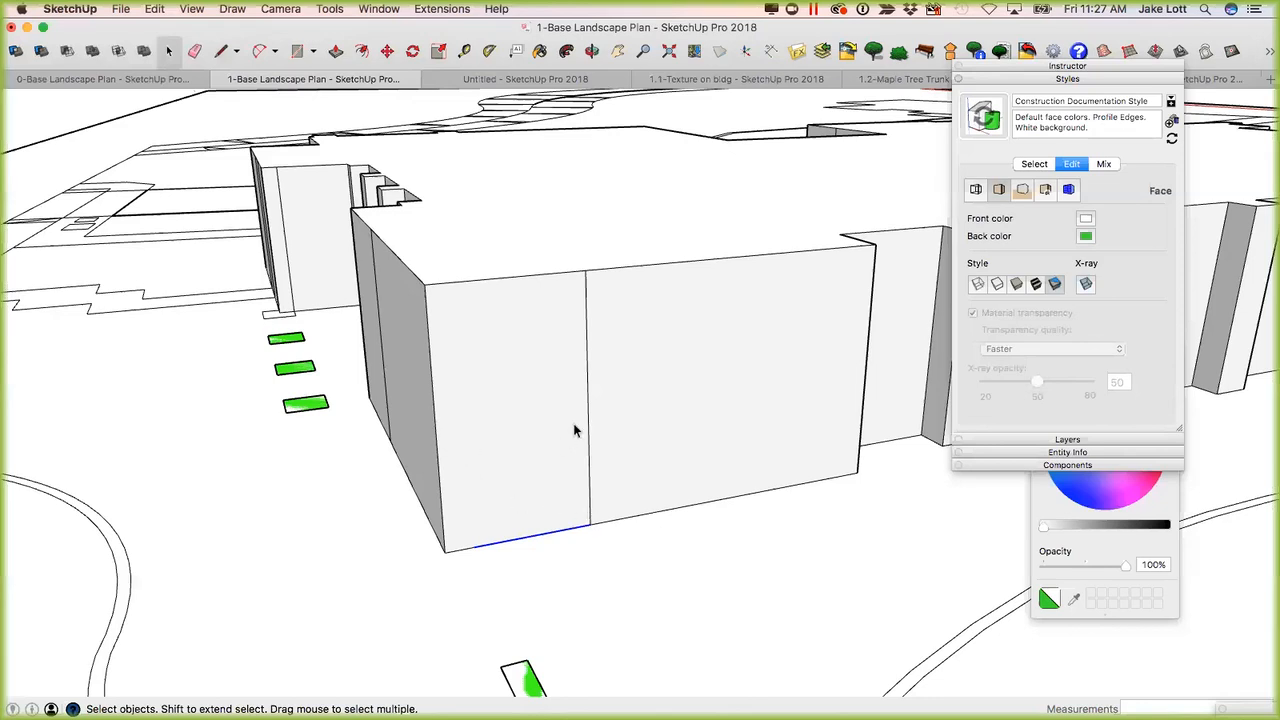
Erase the vertical line dividing the building's front wall.
left_click(587, 304)
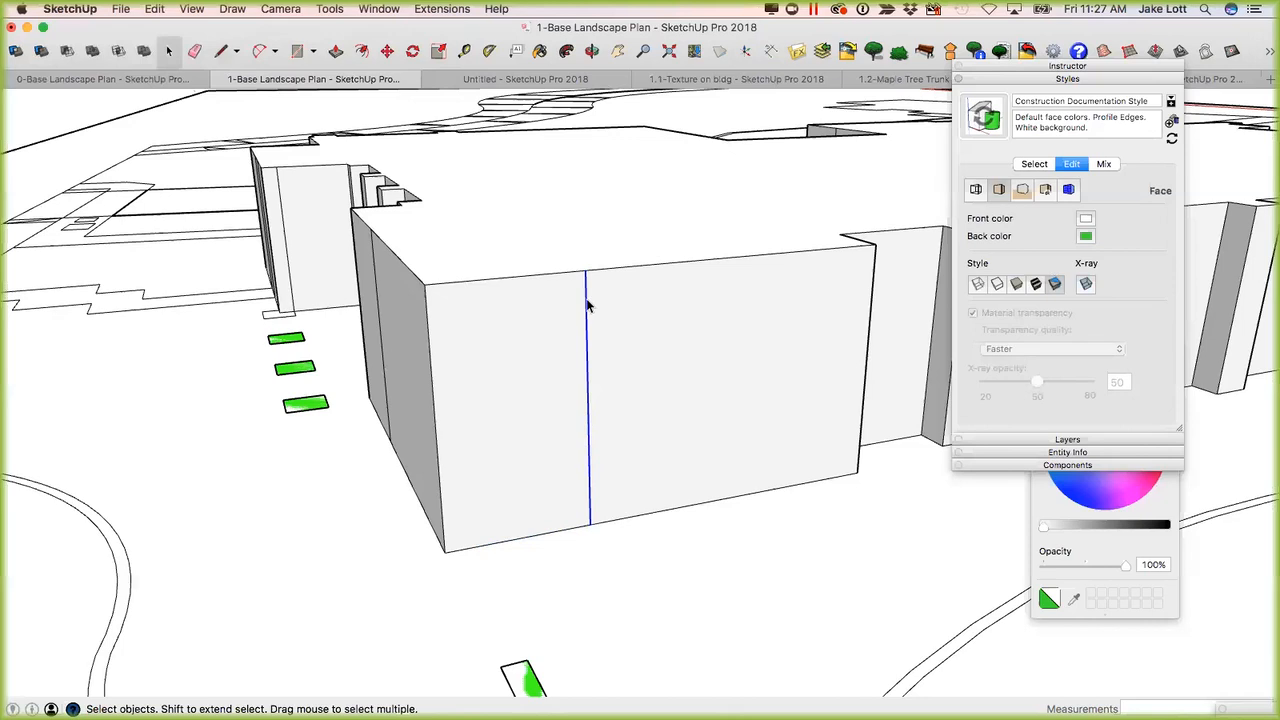
key("e")
left_click(587, 299)
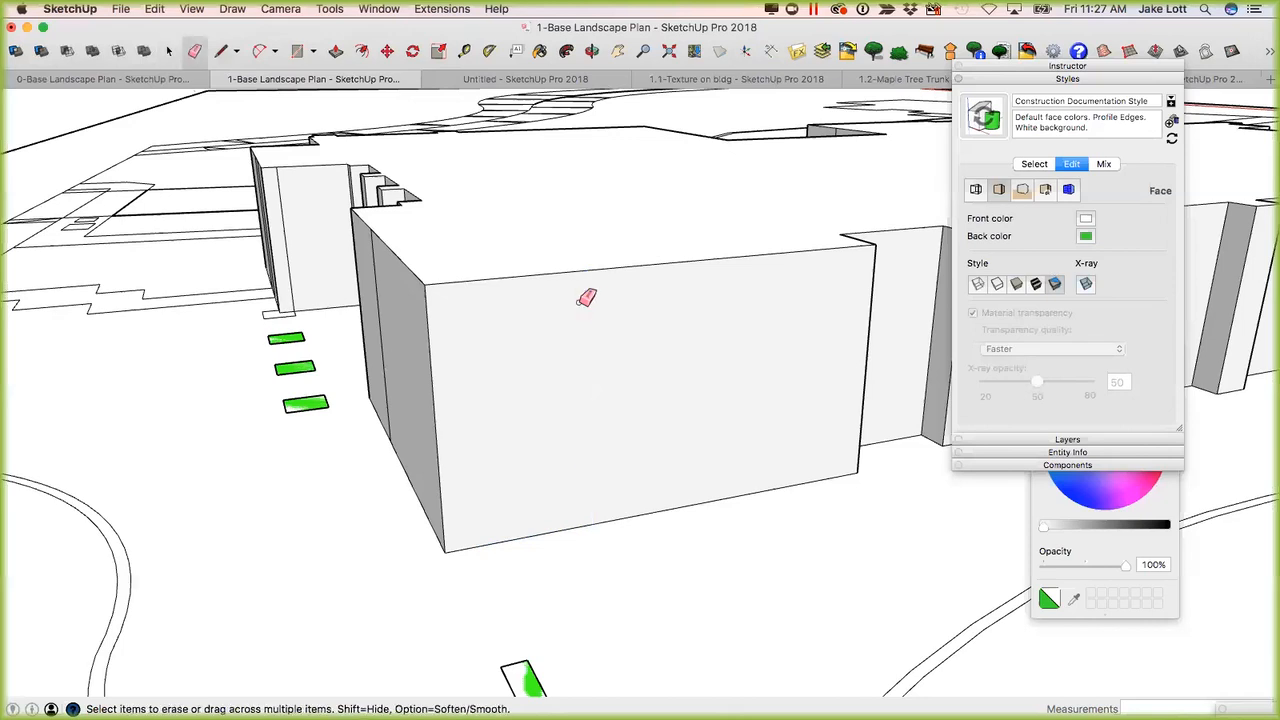
Select the front wall's top and bottom edges in turn to check whether each is one continuous edge.
key("space")
left_click(580, 271)
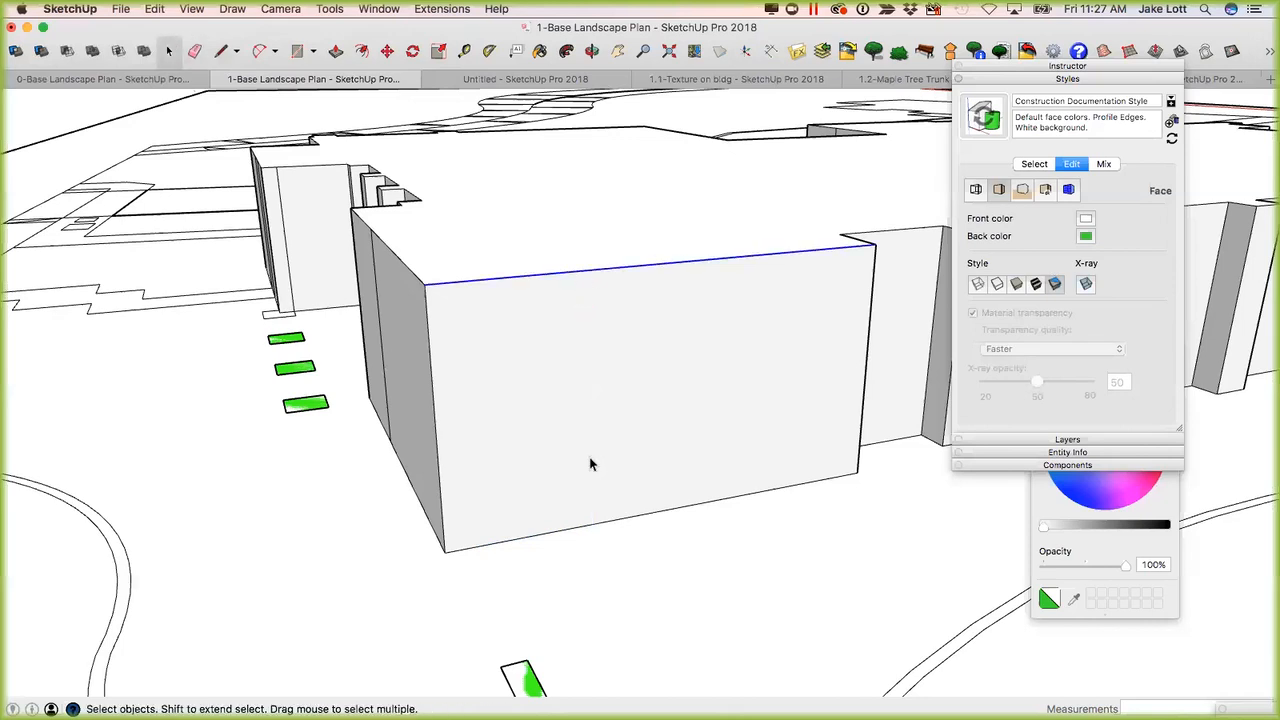
left_click(580, 522)
left_click(585, 529)
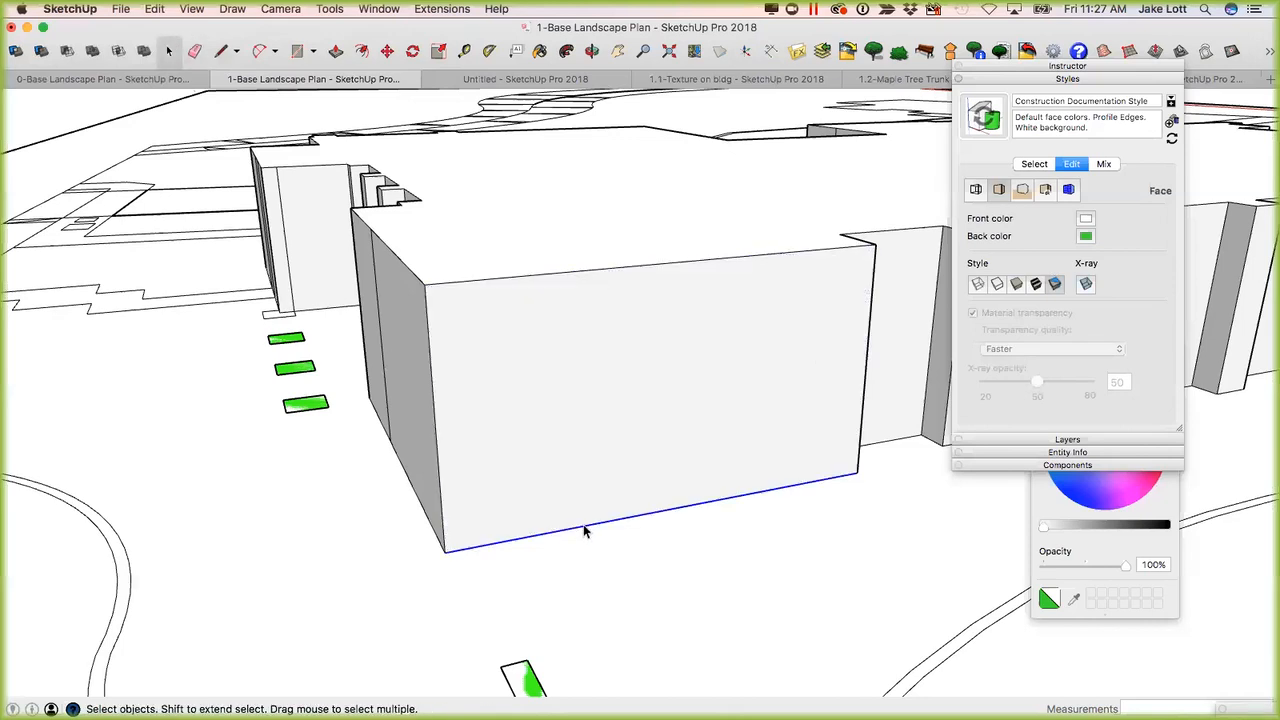
left_click(592, 356)
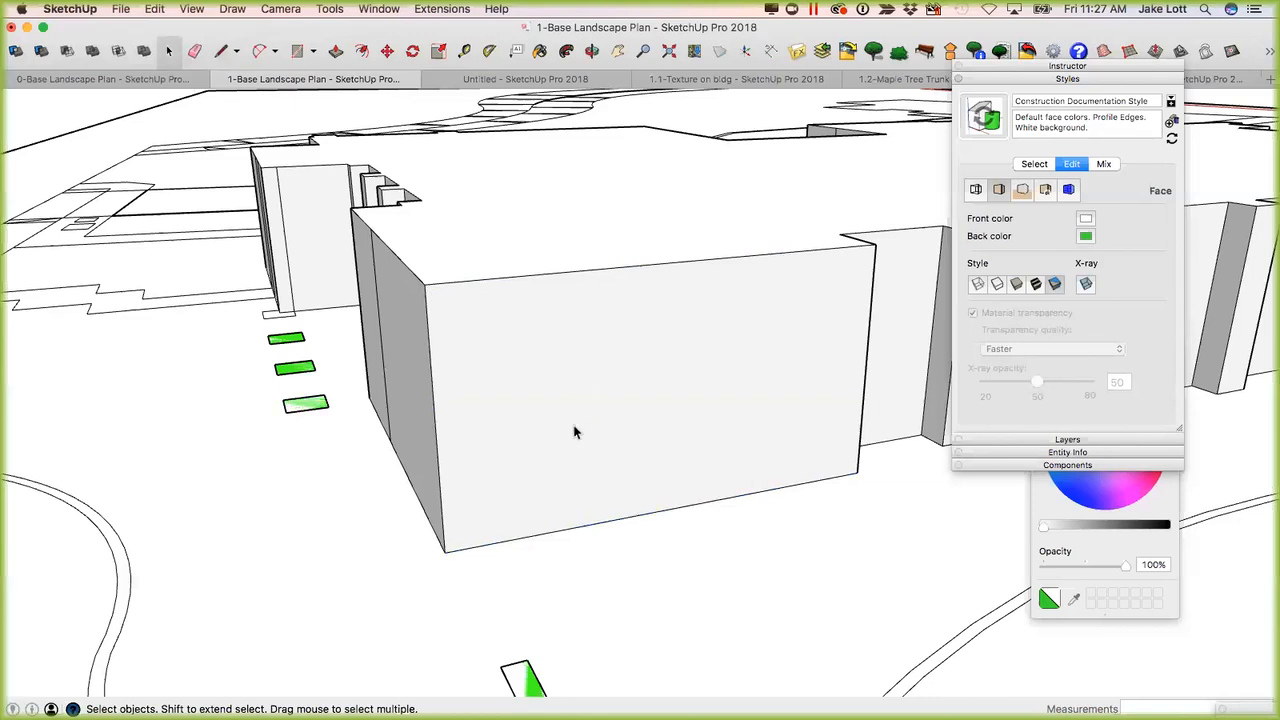
Start dividing the front wall's top edge into equal segments with the Divide command.
right_click(561, 271)
left_click(546, 285)
left_click(555, 280)
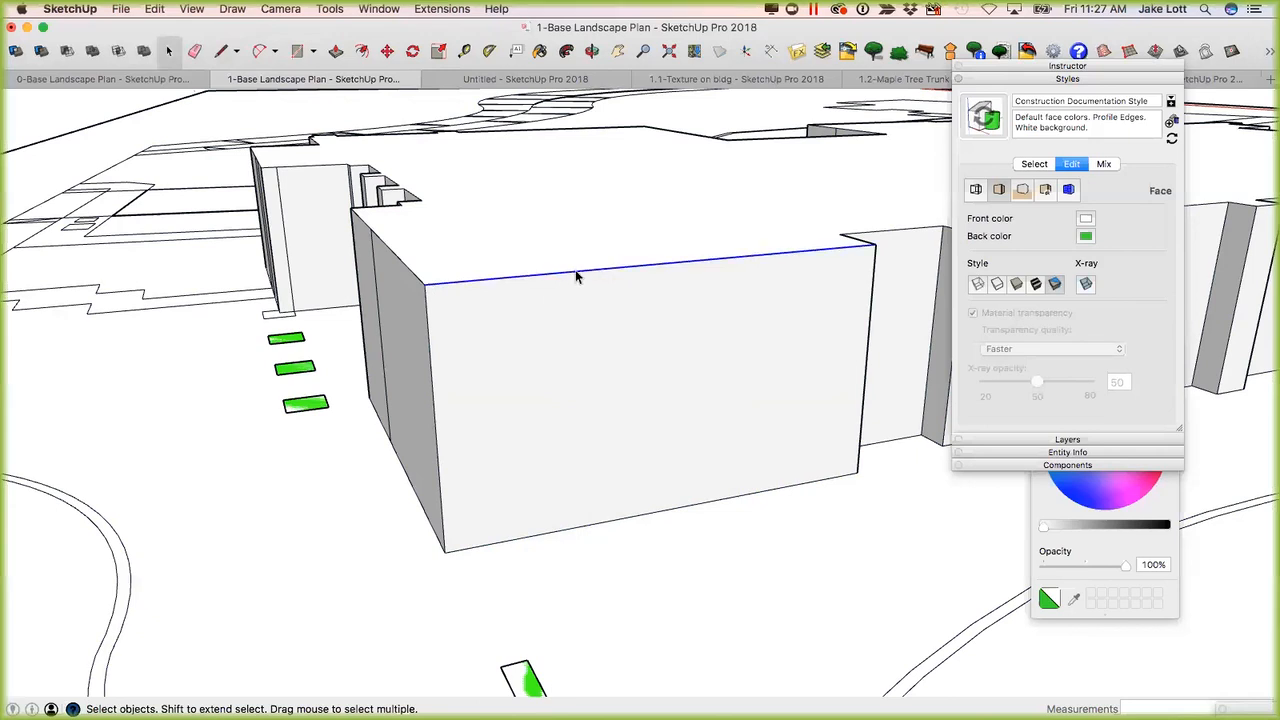
right_click(570, 275)
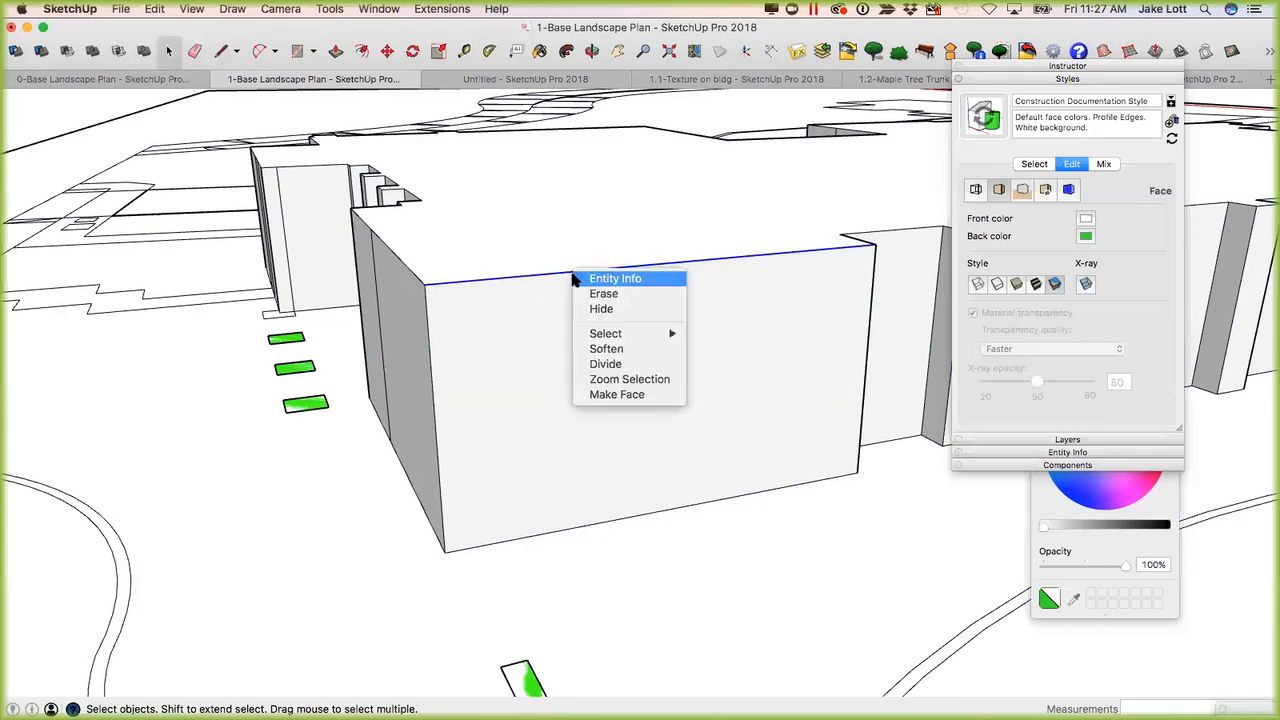
left_click(606, 365)
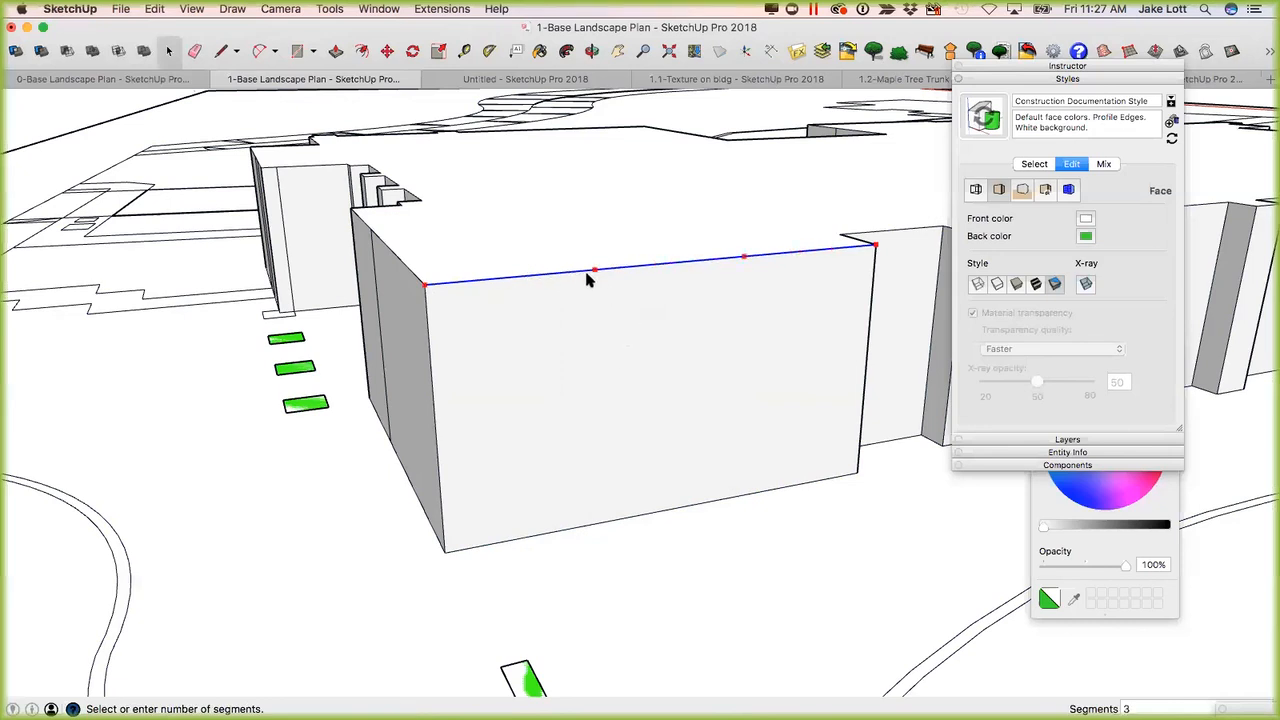
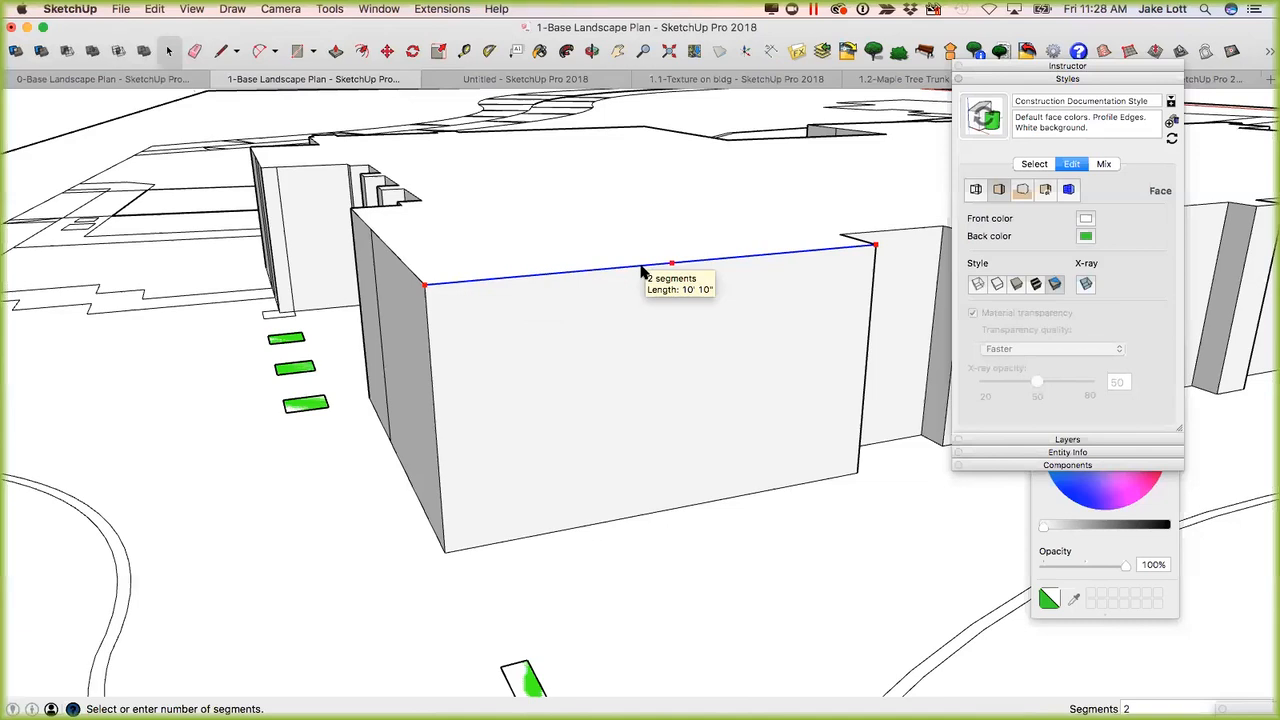
Divide the front wall's top edge into 3 equal segments and select the resulting segments in turn to check the breaks.
left_click(579, 272)
left_click(554, 271)
left_click(628, 268)
left_click(686, 262)
left_click(767, 260)
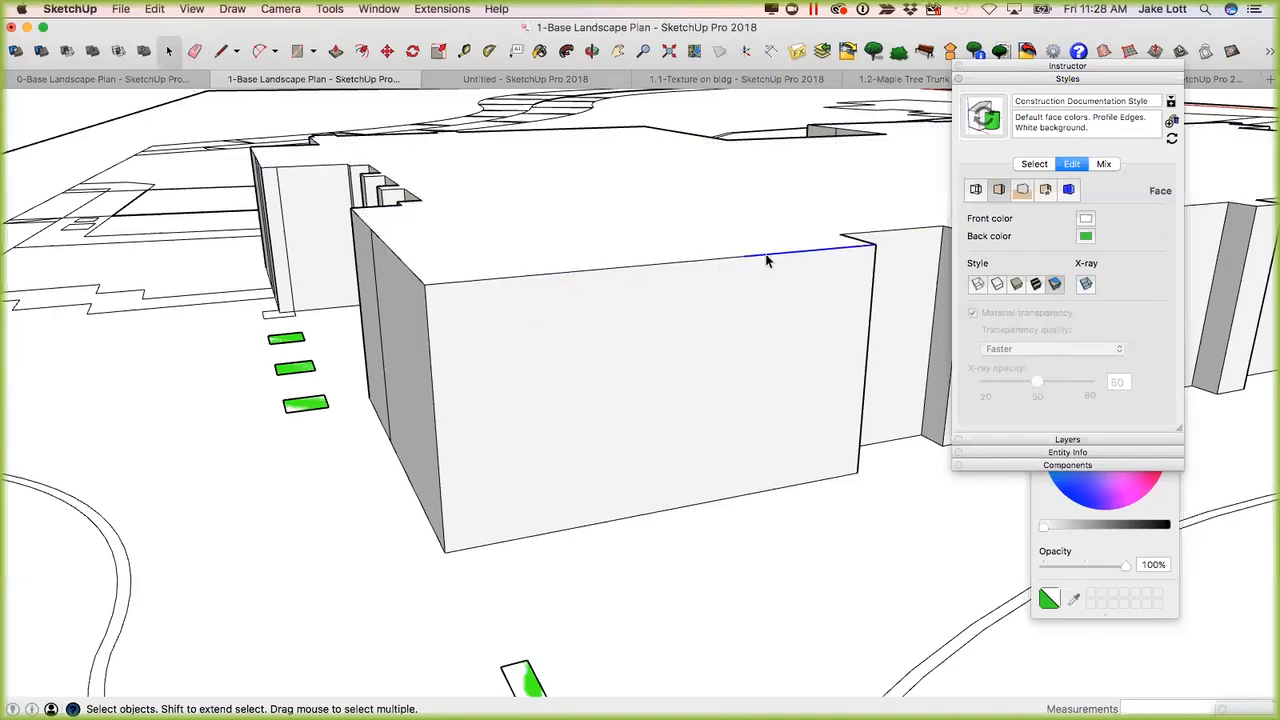
left_click(719, 255)
left_click(716, 259)
Draw a 12' vertical line from the first division point on the front wall's top edge down to the bottom edge.
key("l")
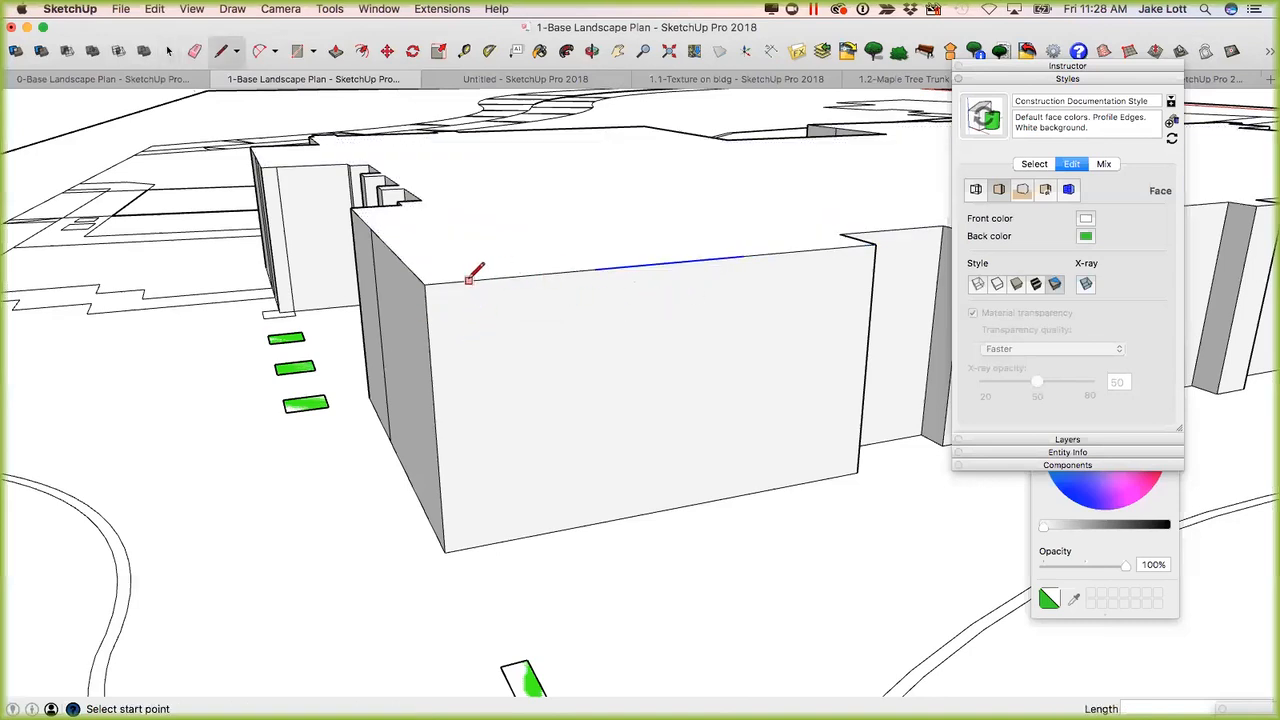
left_click(594, 269)
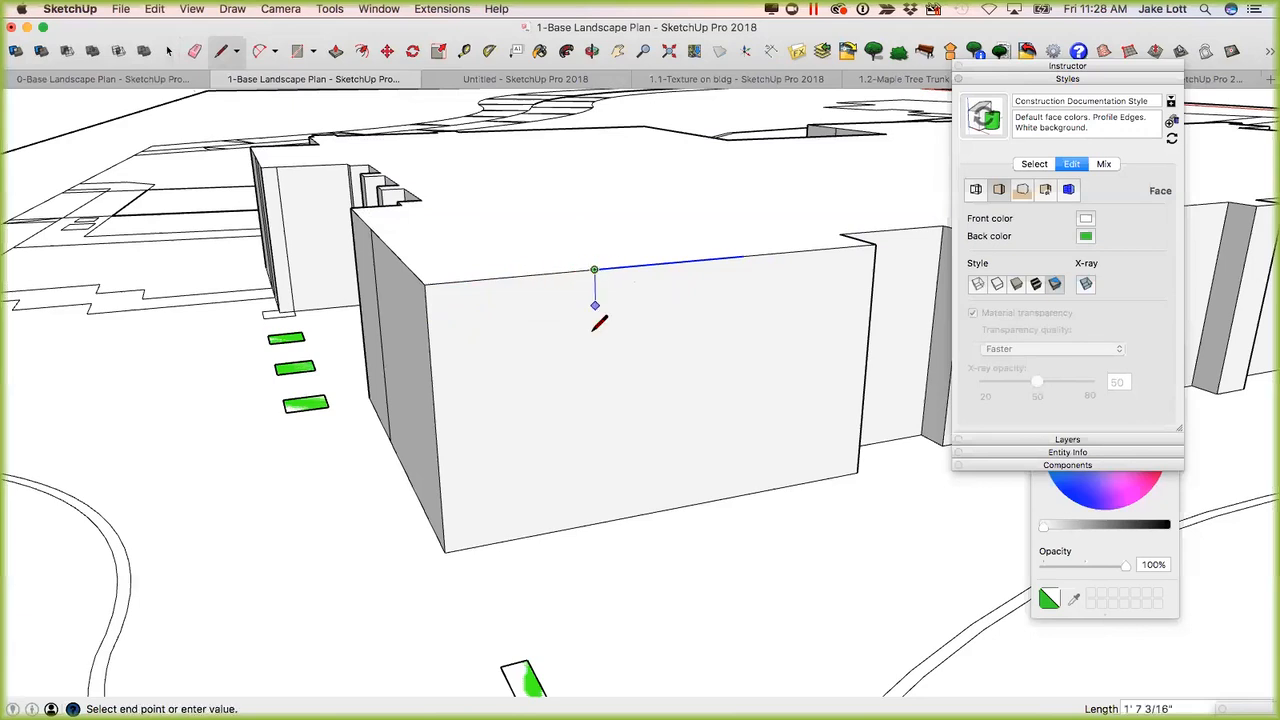
left_click(598, 519)
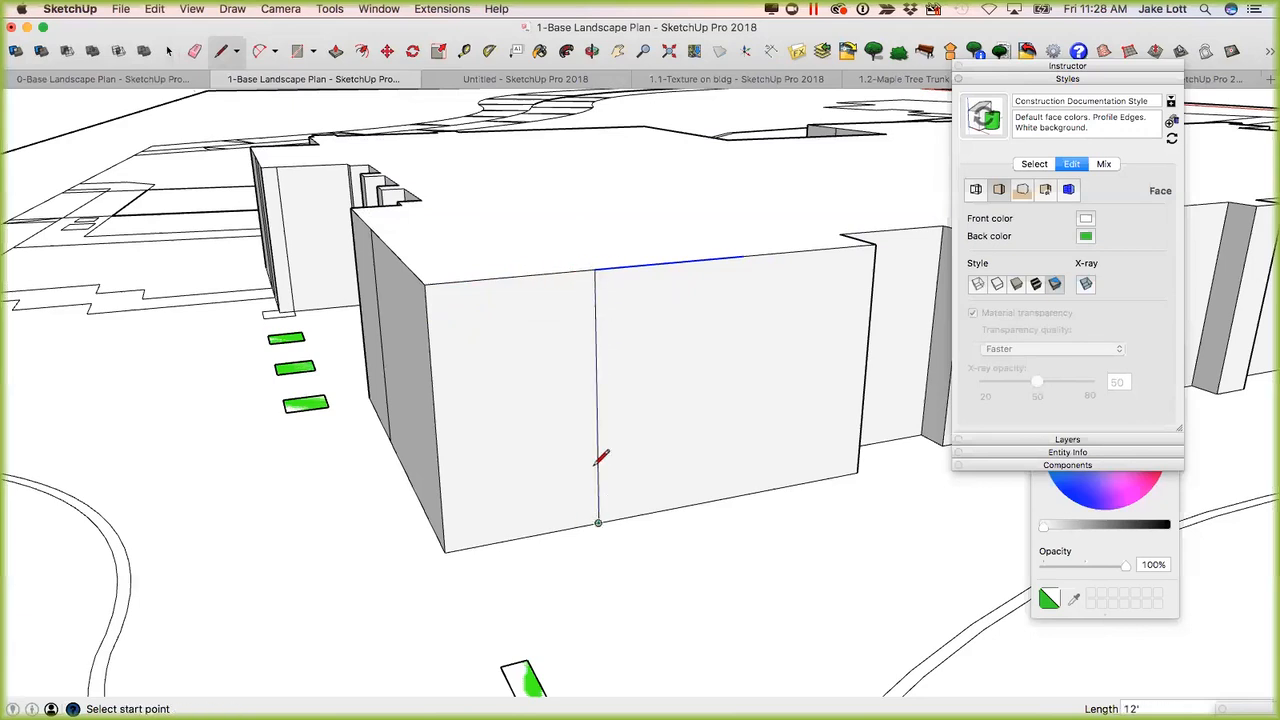
Copy the front wall's near corner edge to the second division point on the top edge.
key("space")
left_click(430, 360)
key("m")
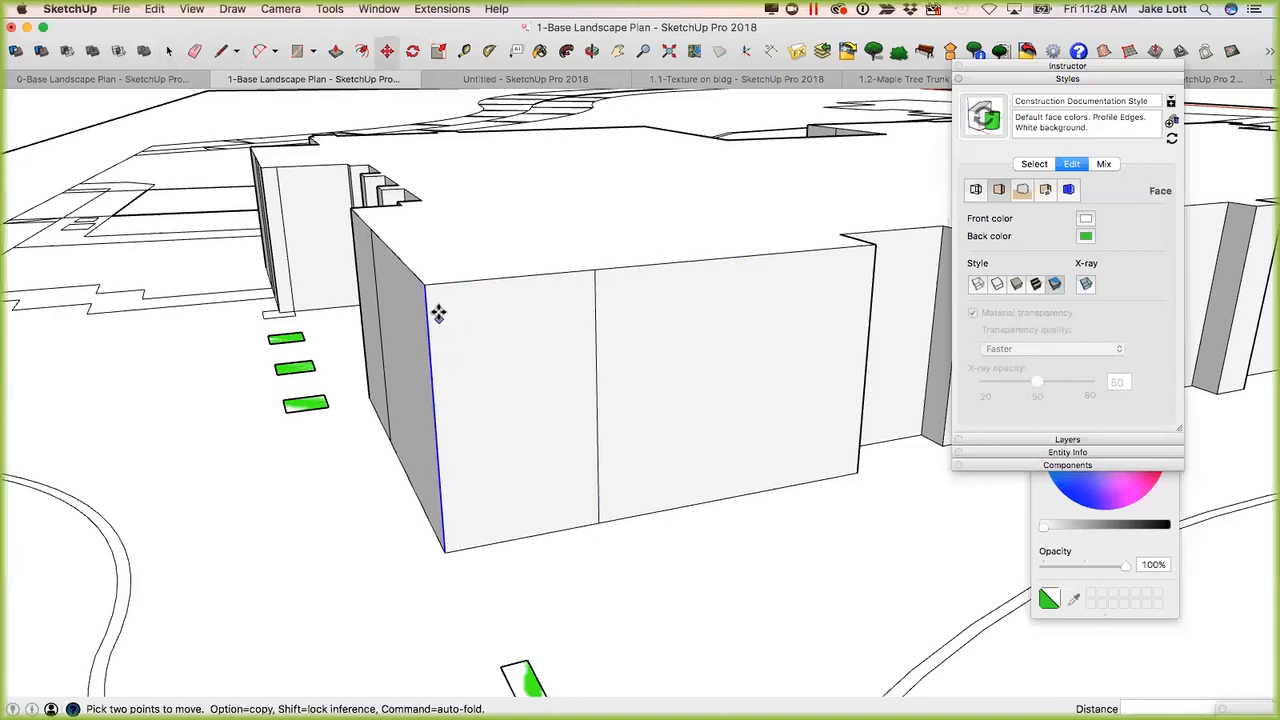
left_click(424, 284)
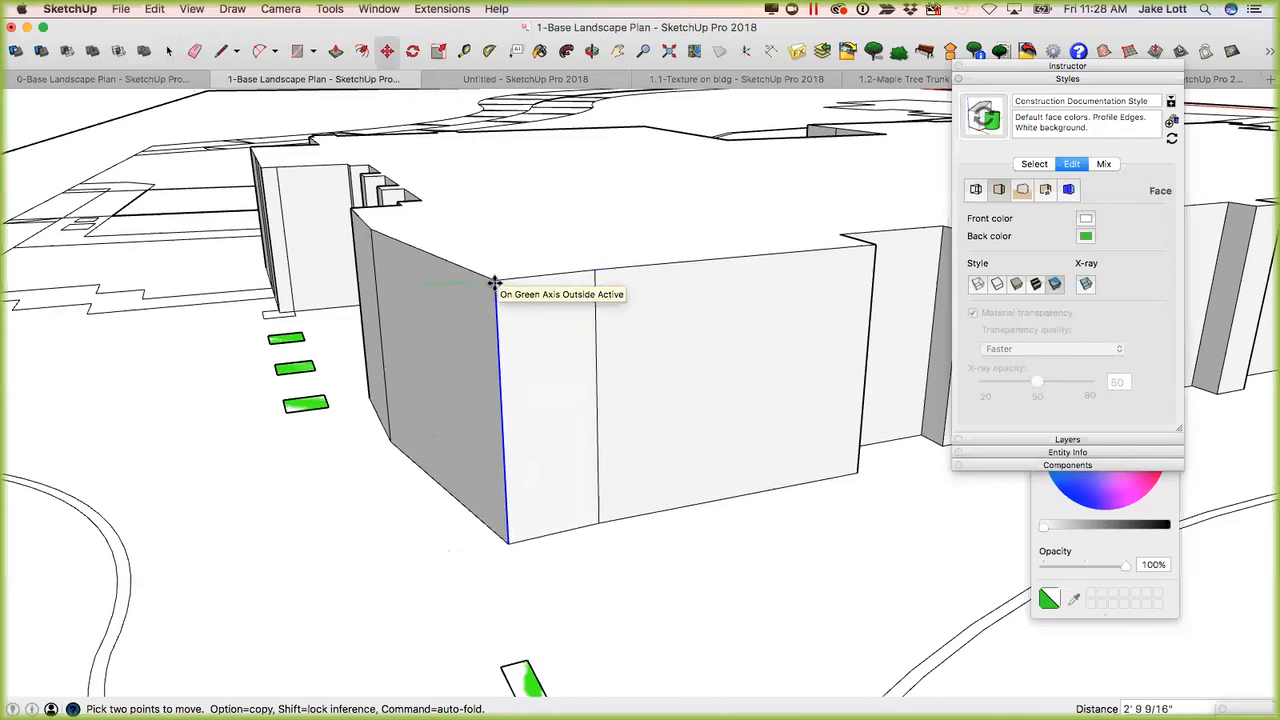
key("alt")
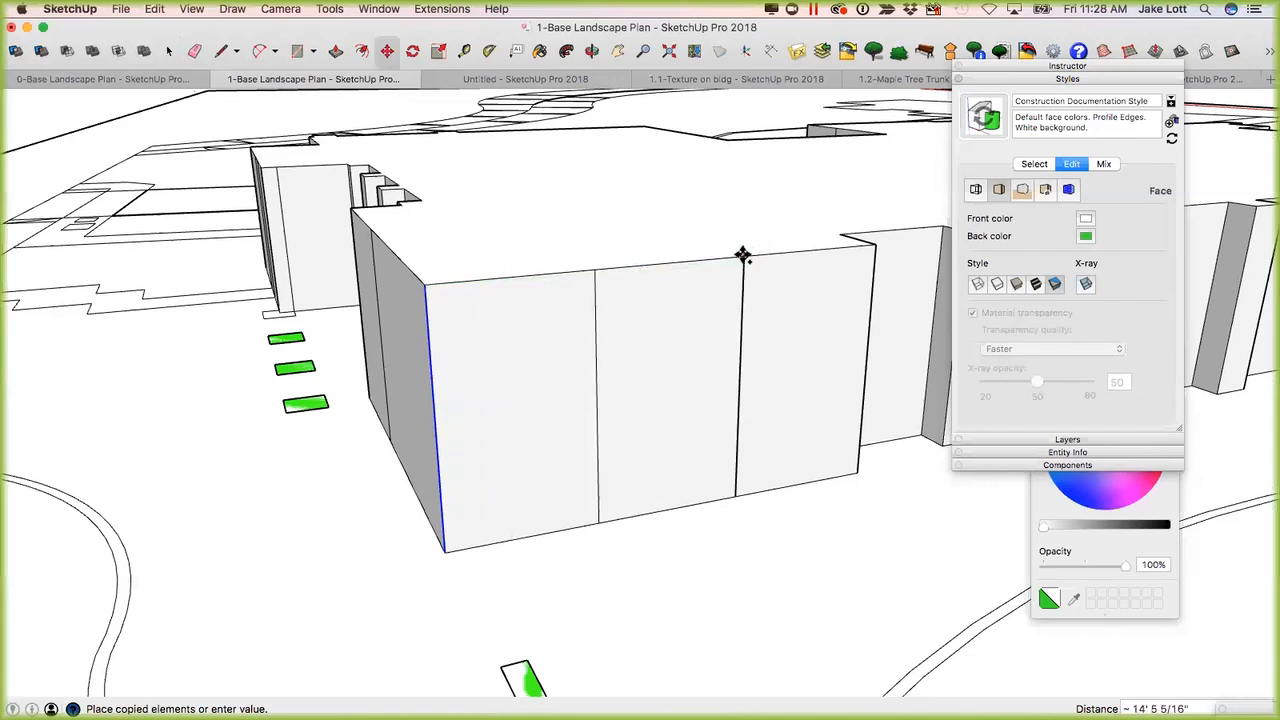
left_click(740, 255)
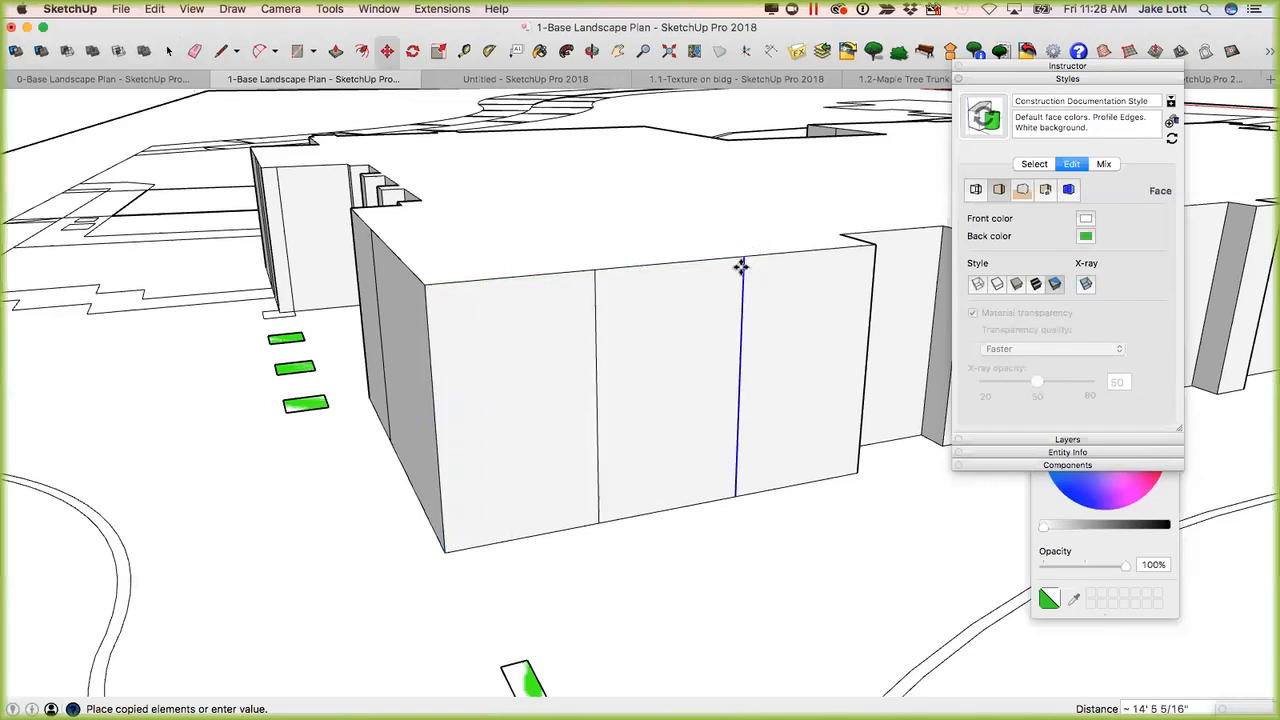
Select each of the front wall's three panels in turn to check that they are separate faces.
key("space")
left_click(692, 356)
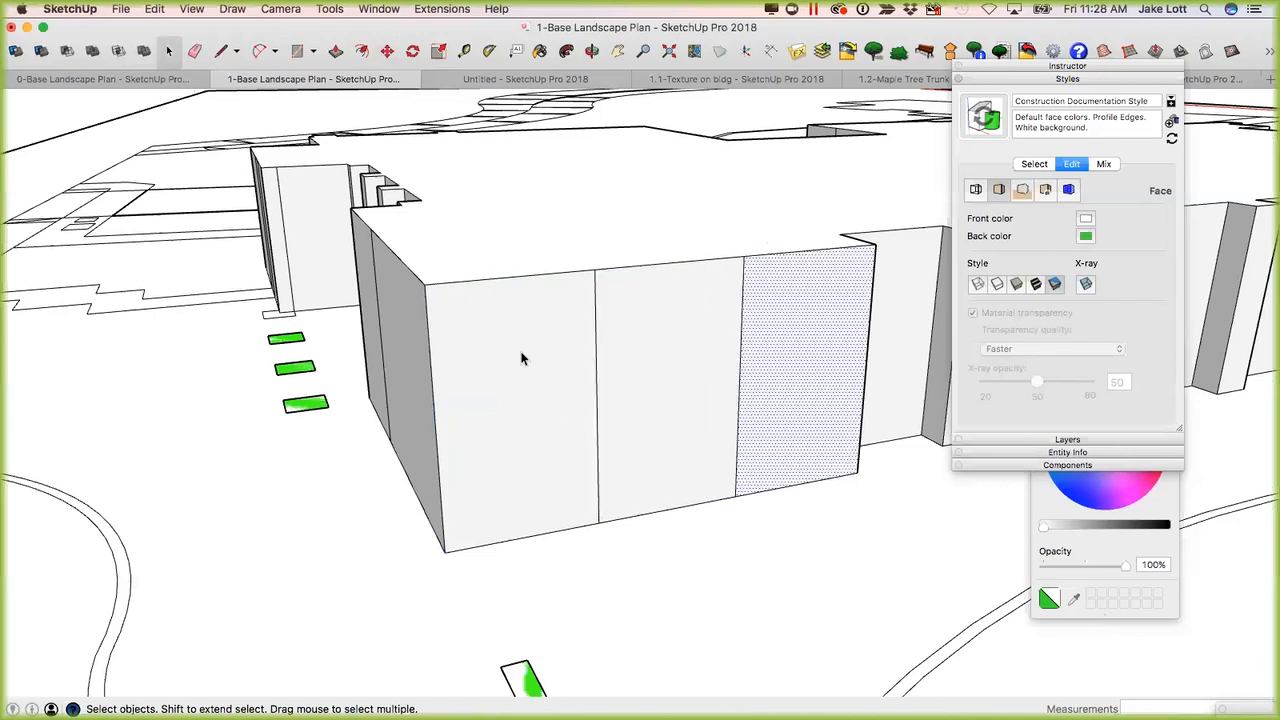
left_click(520, 357)
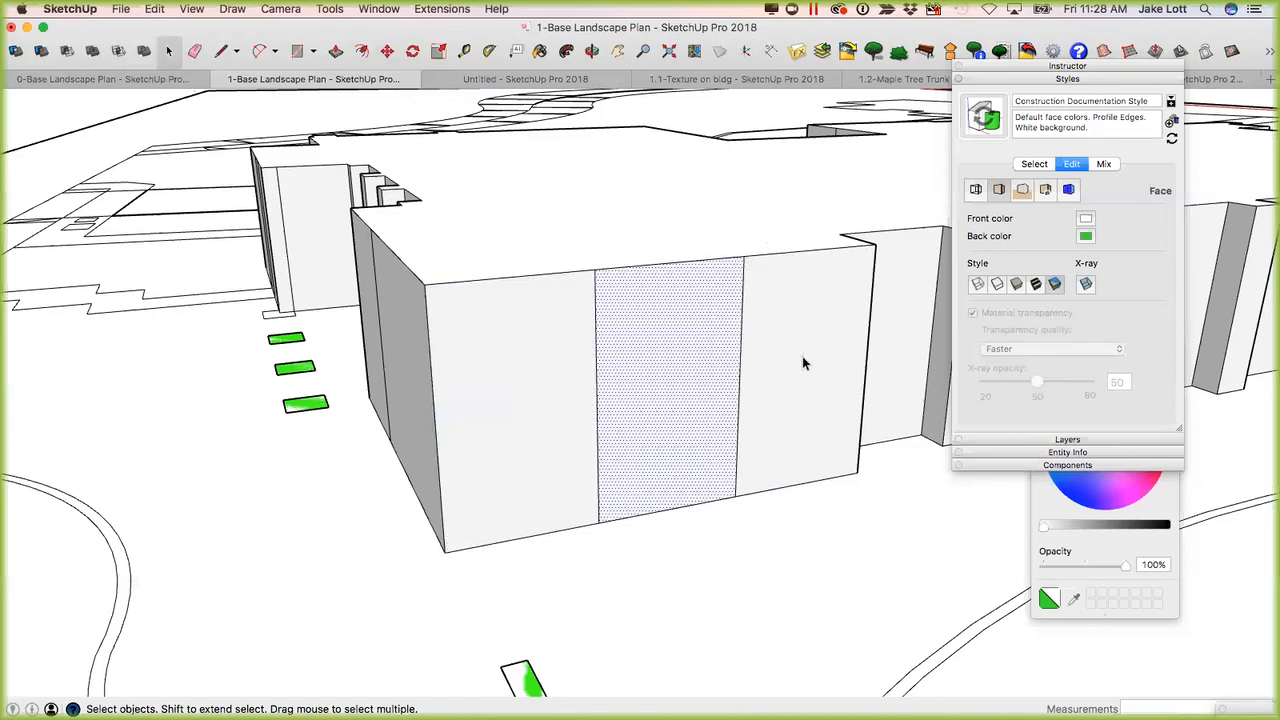
left_click(802, 363)
left_click(560, 371)
middle_click_drag(560, 371, 588, 281)
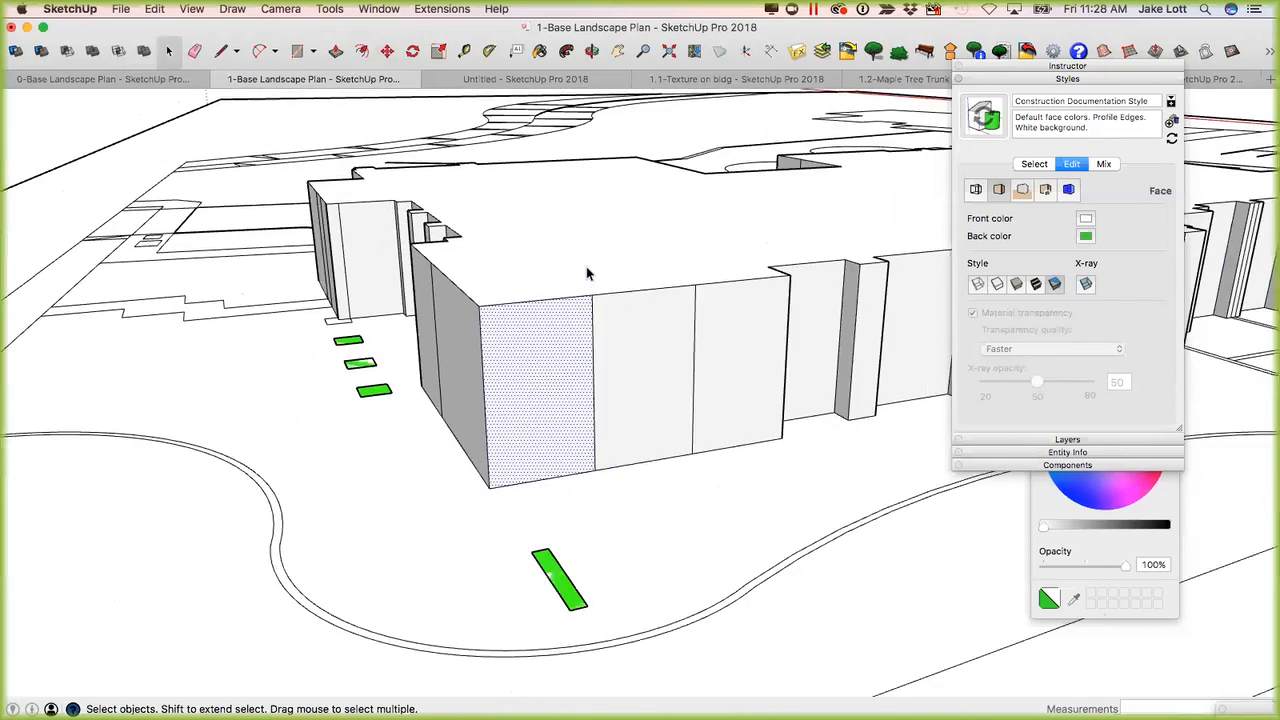
Divide the top edge of the front wall's middle panel into 5 equal segments.
middle_click_drag(657, 406, 498, 349)
left_click(500, 348)
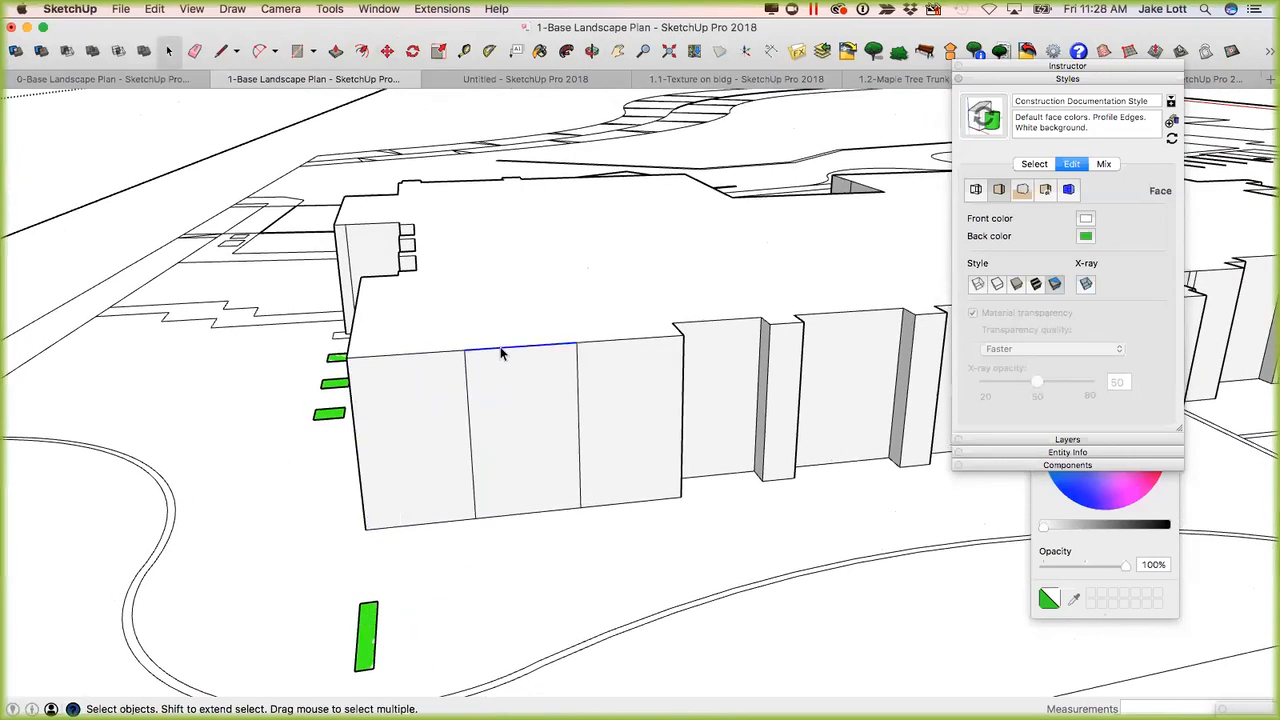
right_click(501, 350)
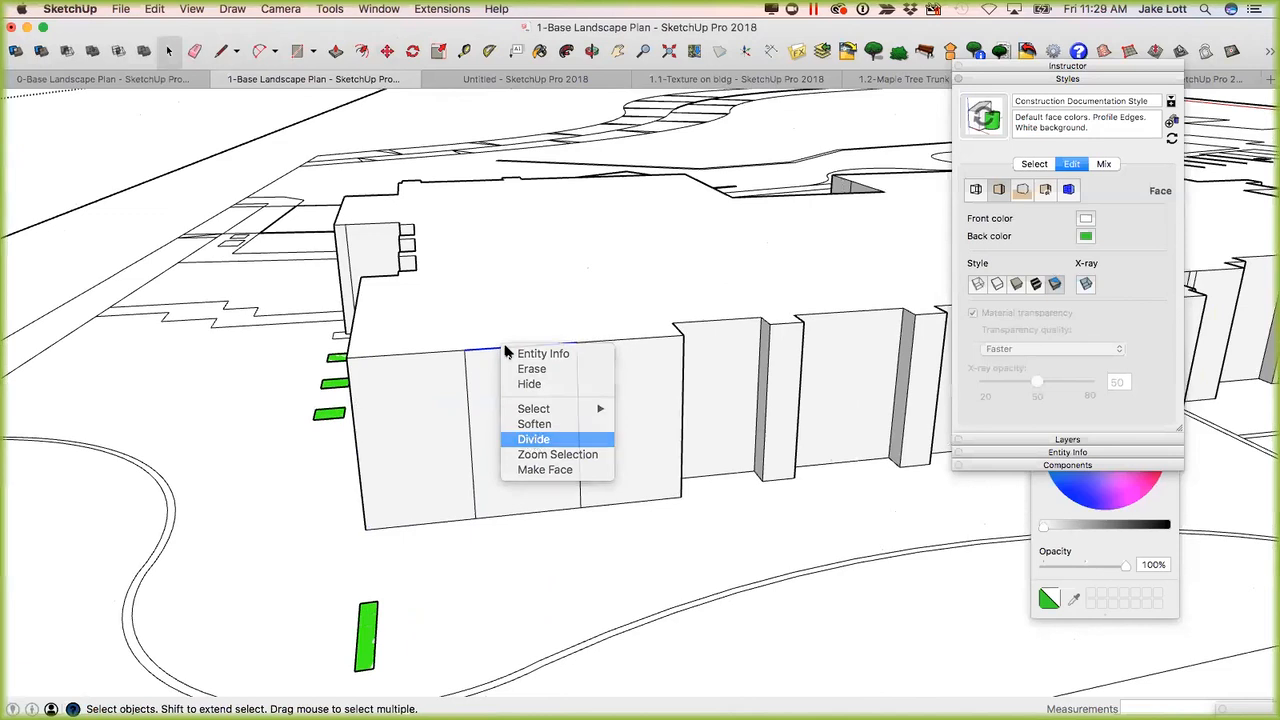
left_click(534, 440)
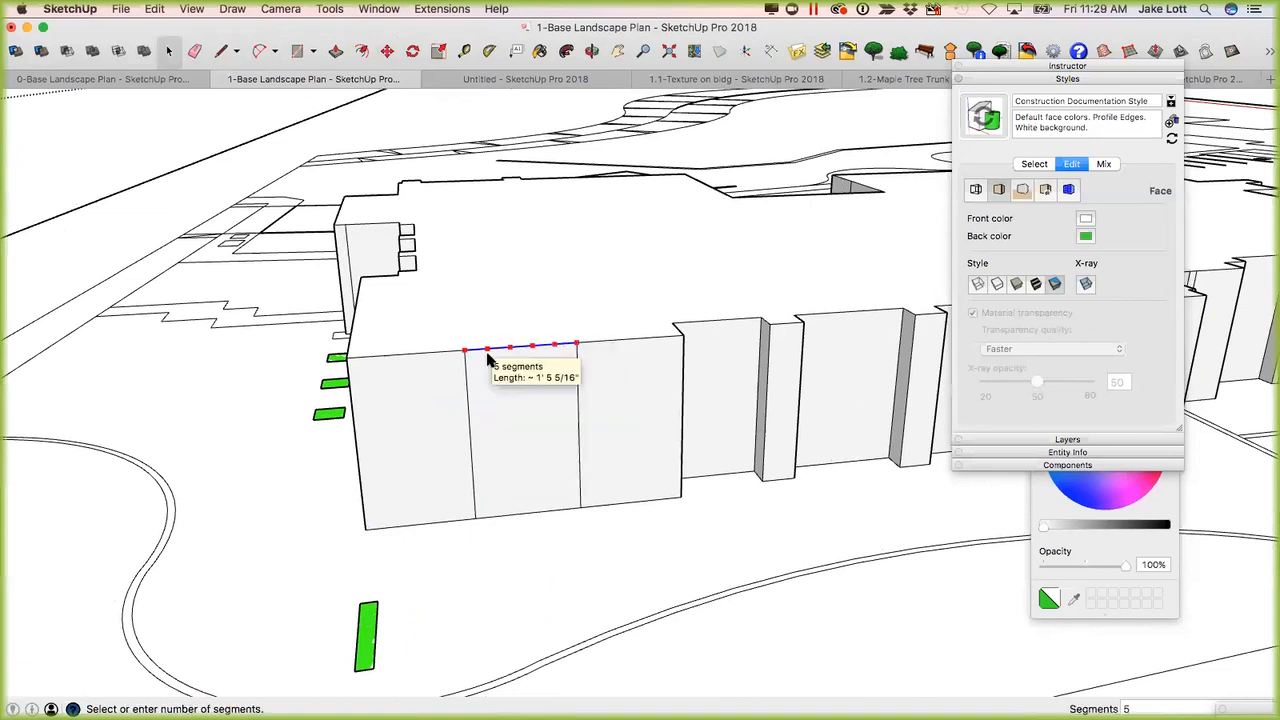
left_click(488, 357)
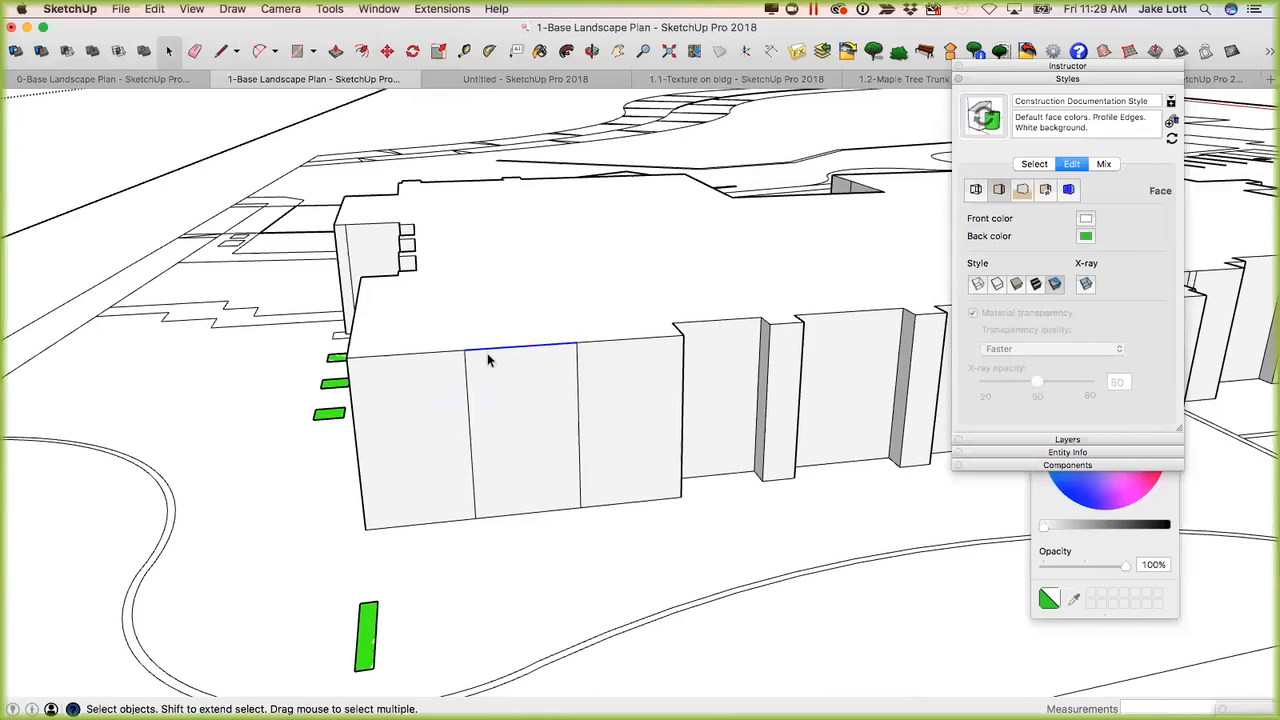
Raise the central segment of the middle panel's divided top edge vertically by about 1' 5".
scroll(494, 354, "up", 3)
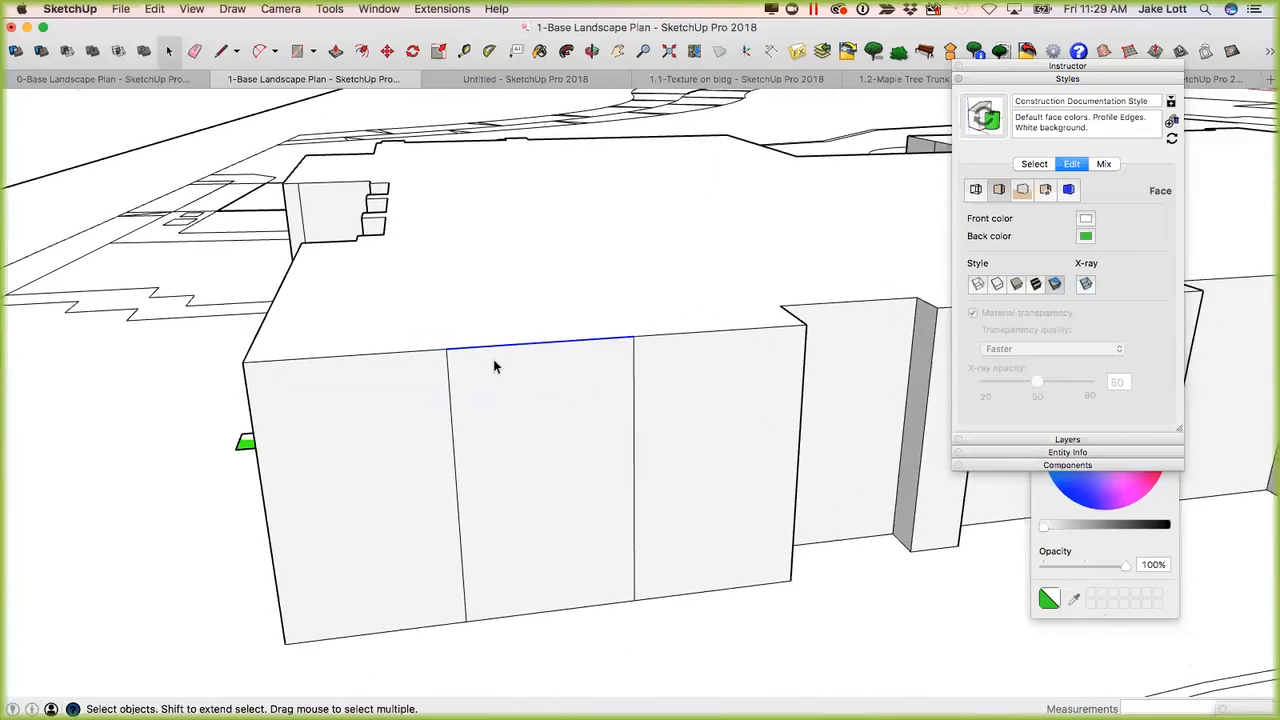
left_click(536, 349)
key("m")
left_click(540, 341)
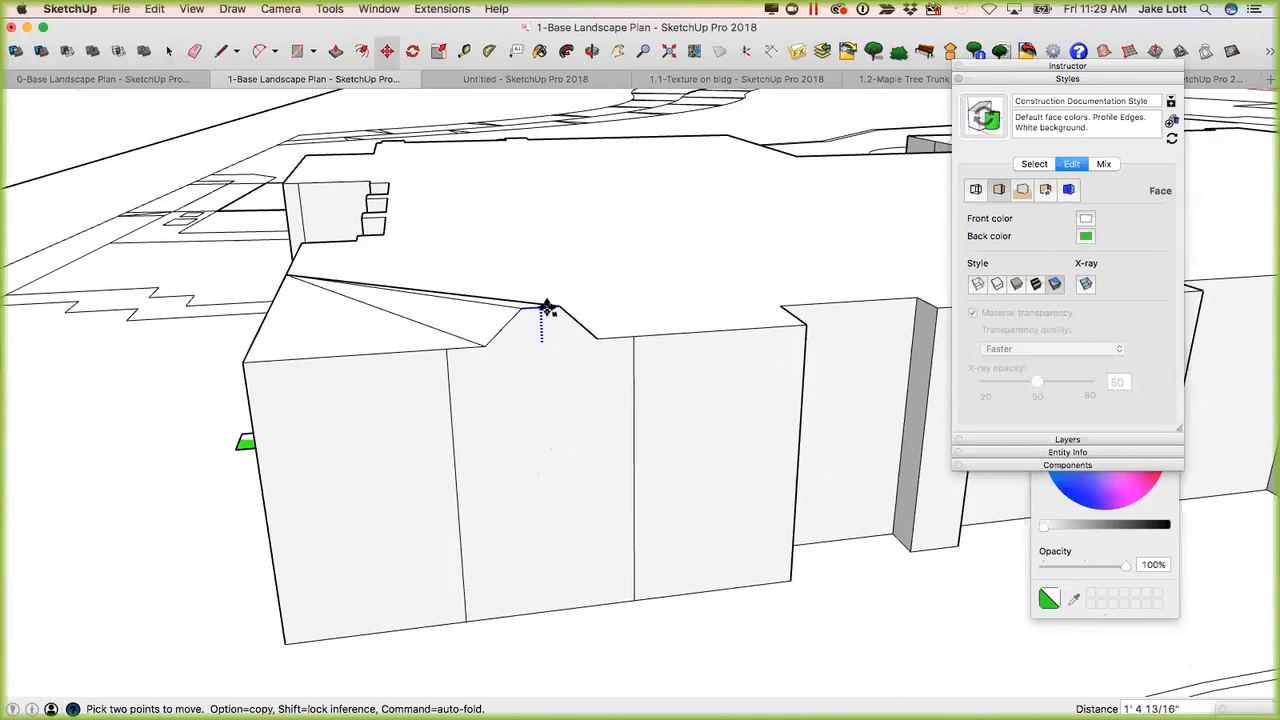
left_click(547, 307)
Erase the fold lines running across the roof from the raised segment, and inspect the opened building from several angles.
key("e")
left_click_drag(391, 312, 438, 292)
left_click(464, 300)
mouse_move(527, 381)
middle_mouse_down()
mouse_move(554, 360)
mouse_move(651, 389)
mouse_move(866, 369)
mouse_move(750, 385)
mouse_move(686, 348)
mouse_move(574, 374)
middle_mouse_up()
scroll(497, 241, "up", 4)
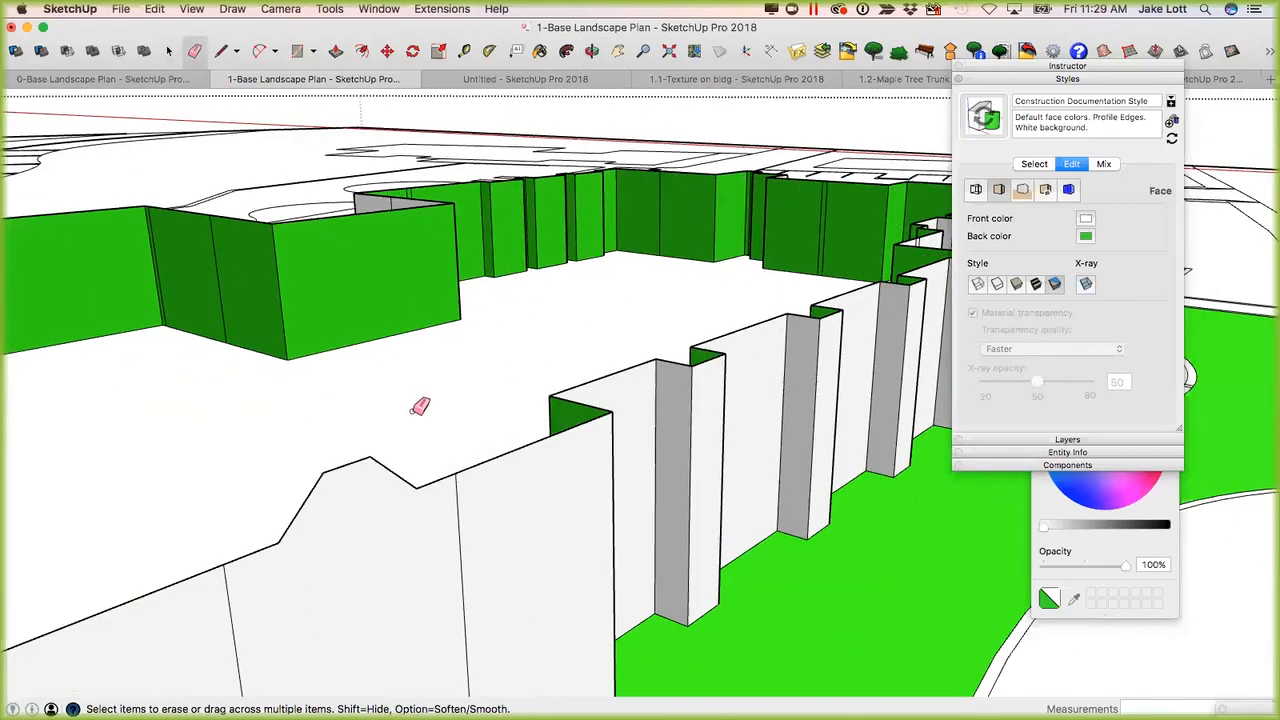
scroll(400, 503, "down", 4)
mouse_move(406, 523)
middle_mouse_down()
mouse_move(534, 480)
mouse_move(359, 446)
mouse_move(543, 417)
mouse_move(531, 414)
middle_mouse_up()
scroll(600, 385, "up", 3)
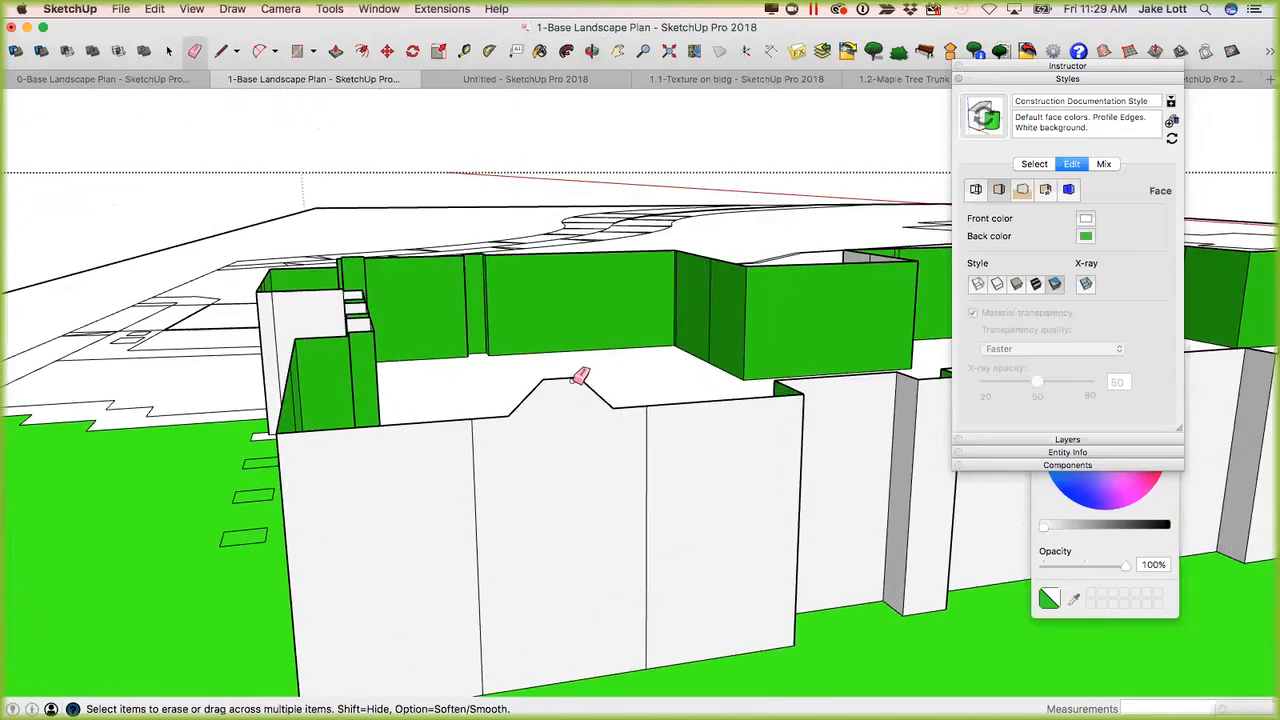
Draw a vertical line about 13' 5" long from the midpoint of the raised top segment to the wall's bottom edge.
scroll(543, 486, "down", 4)
mouse_move(526, 500)
middle_mouse_down()
mouse_move(409, 490)
mouse_move(531, 451)
middle_mouse_up()
scroll(523, 423, "up", 4)
key("m")
key("l")
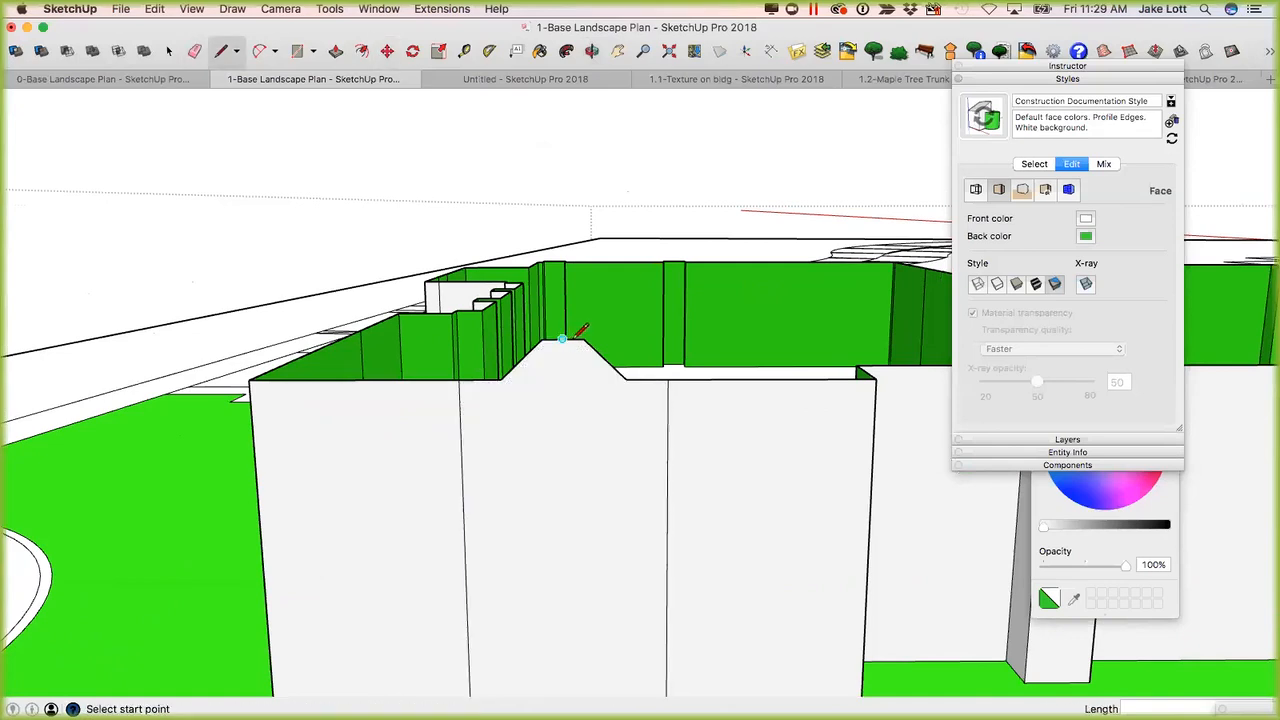
left_click(563, 338)
scroll(571, 430, "down", 3)
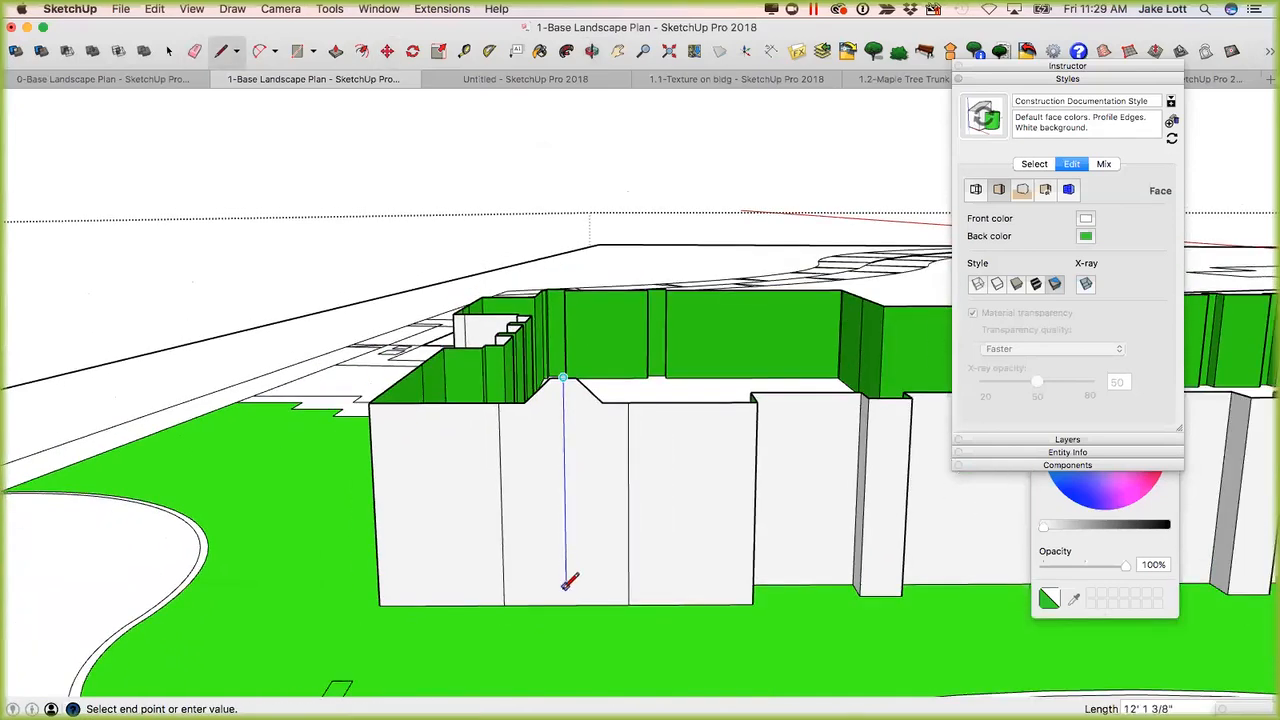
left_click(566, 601)
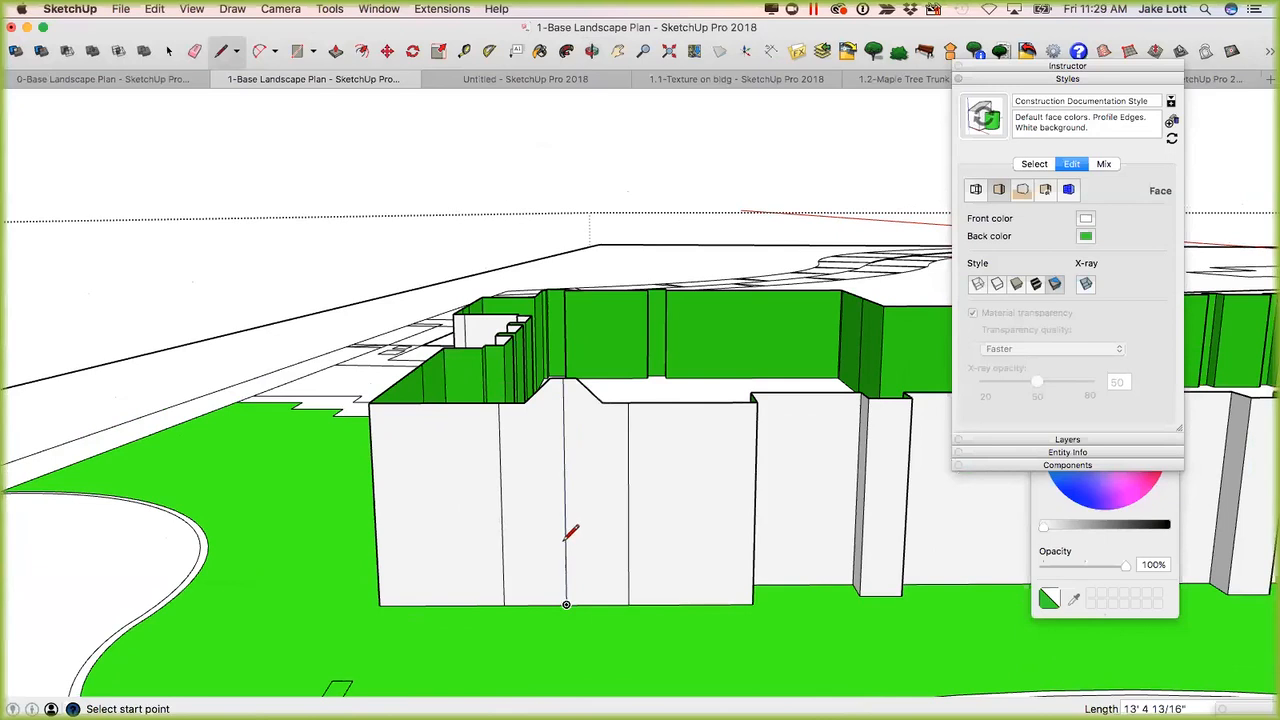
Move the middle panel's new vertical line outward from the front wall by about 3' 6" so the adjoining faces fold.
key("space")
key("m")
middle_click_drag(543, 611, 587, 614)
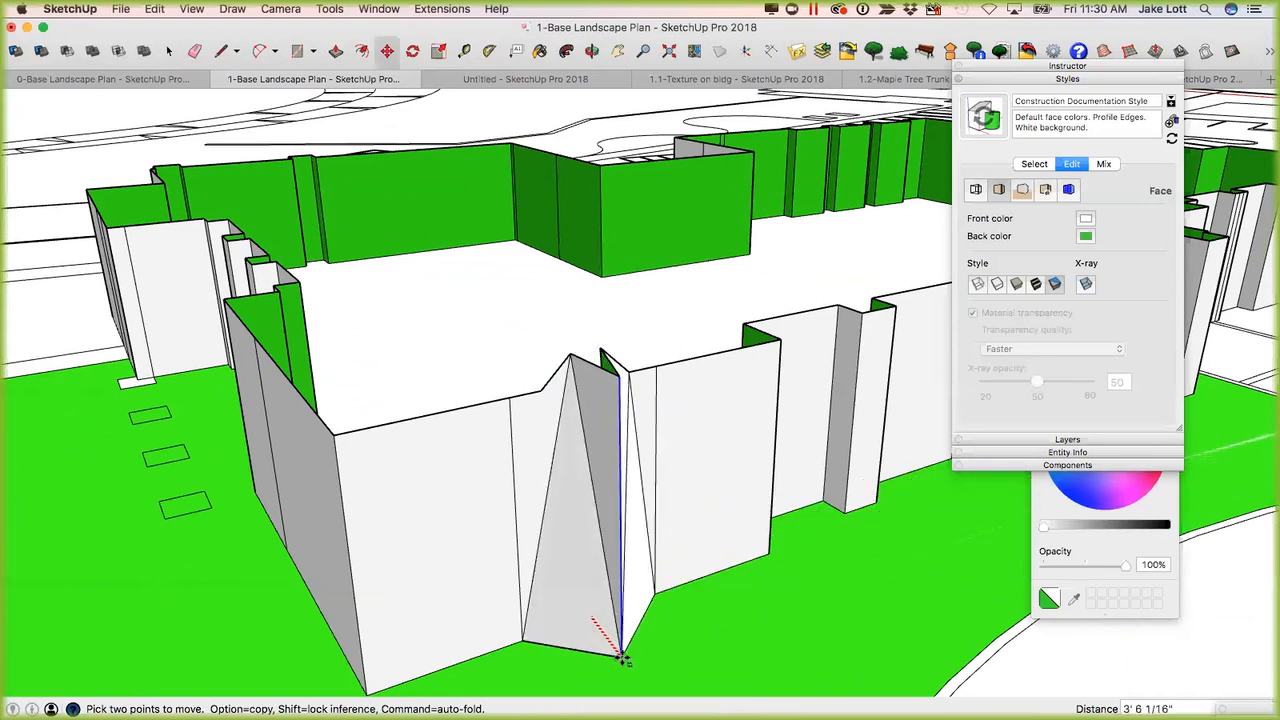
middle_click_drag(606, 594, 566, 398)
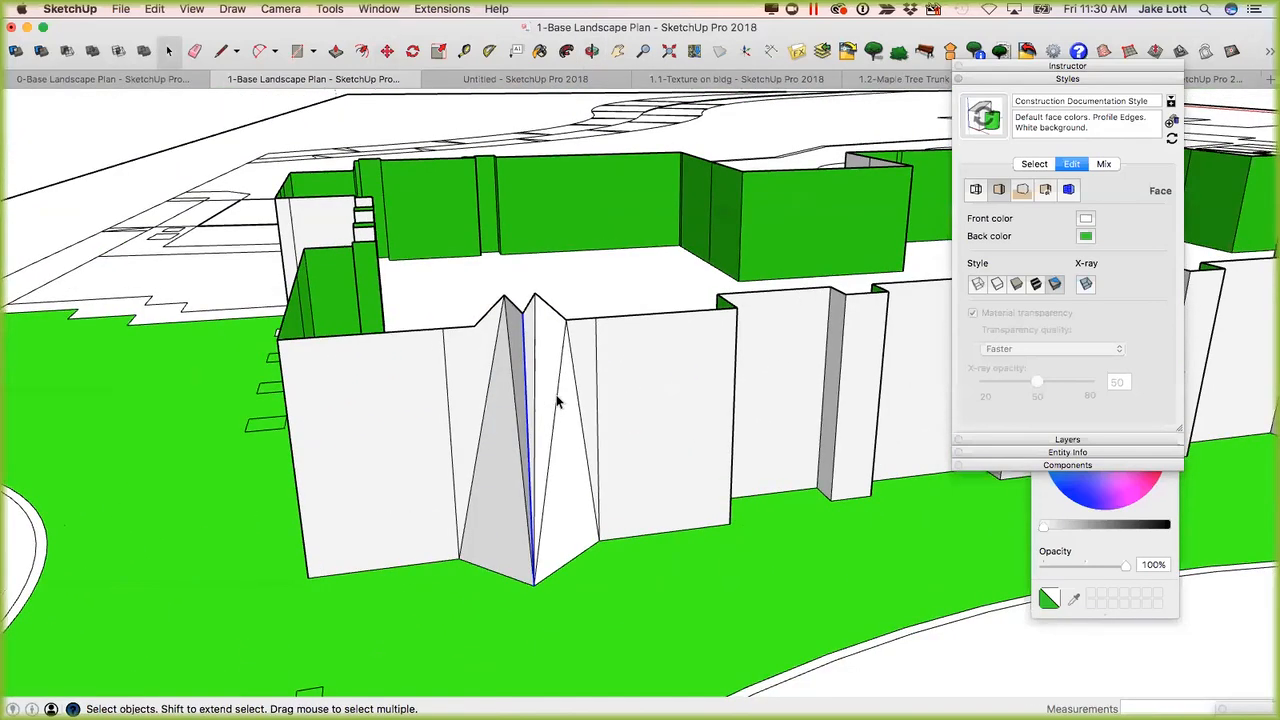
middle_click_drag(479, 436, 771, 619)
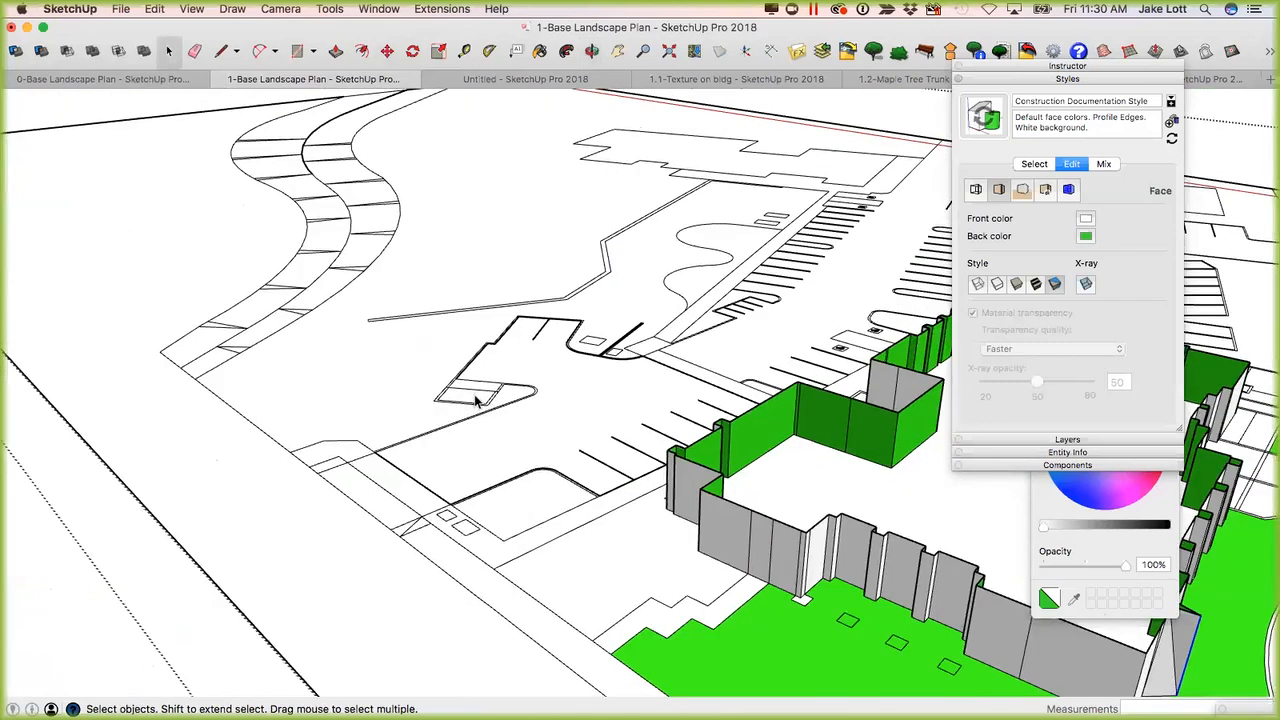
Extrude the small four-sided face at the end of the parking-lot linework upward into a box a little over 5' high.
scroll(477, 400, "up", 6)
mouse_move(414, 486)
middle_mouse_down()
mouse_move(406, 437)
mouse_move(409, 466)
middle_mouse_up()
key("p")
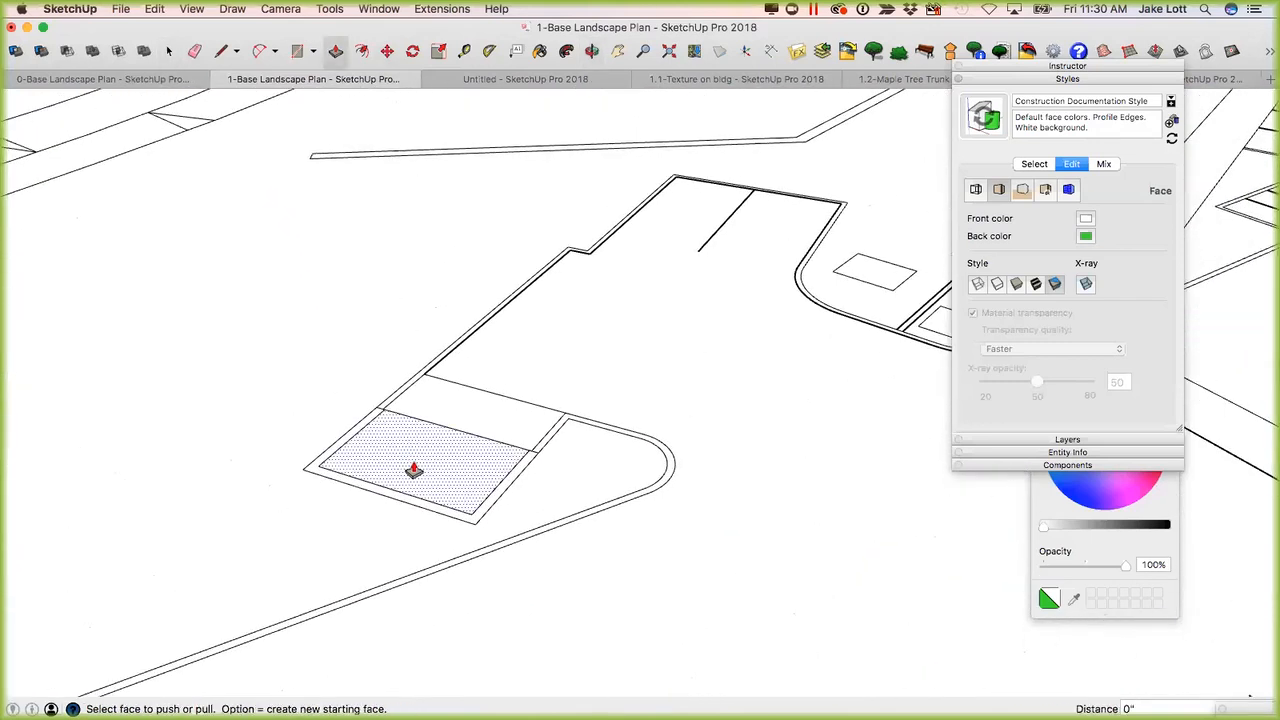
left_click(410, 467)
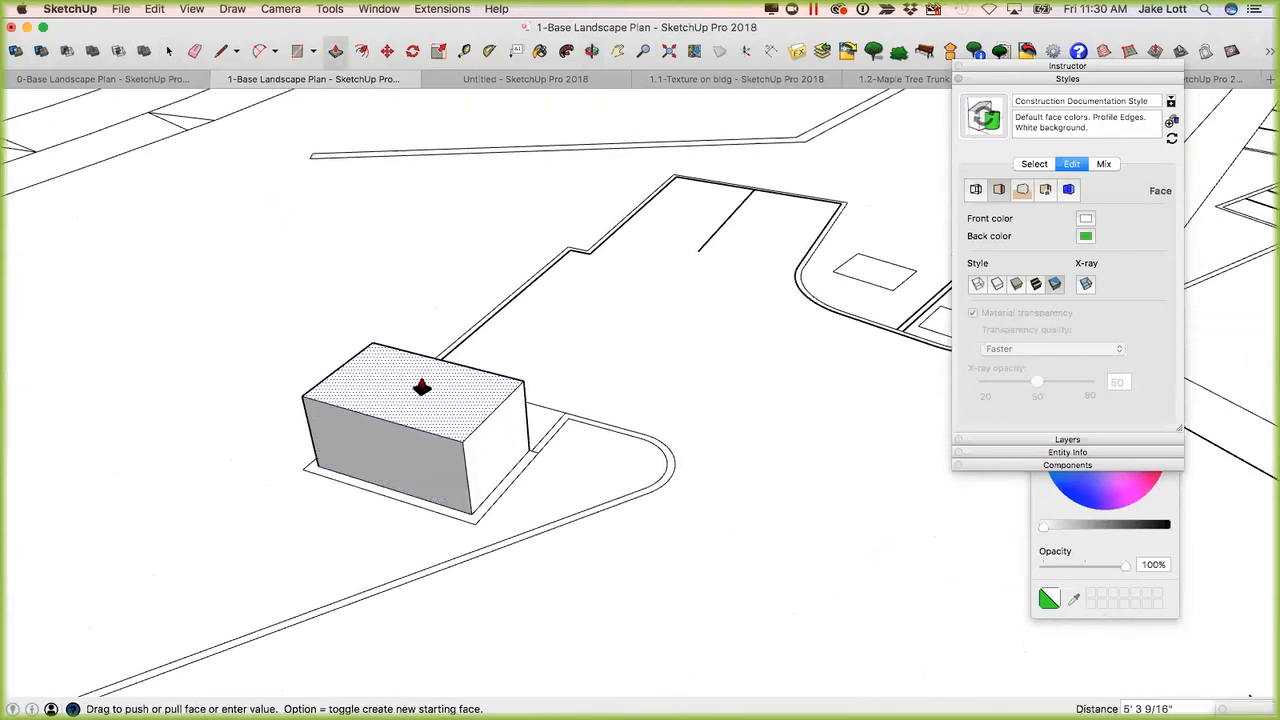
left_click(425, 375)
Draw a line about 11' 3" long across the box's top face between the midpoints of its two short edges.
middle_click_drag(425, 375, 327, 287)
key("l")
left_click(306, 299)
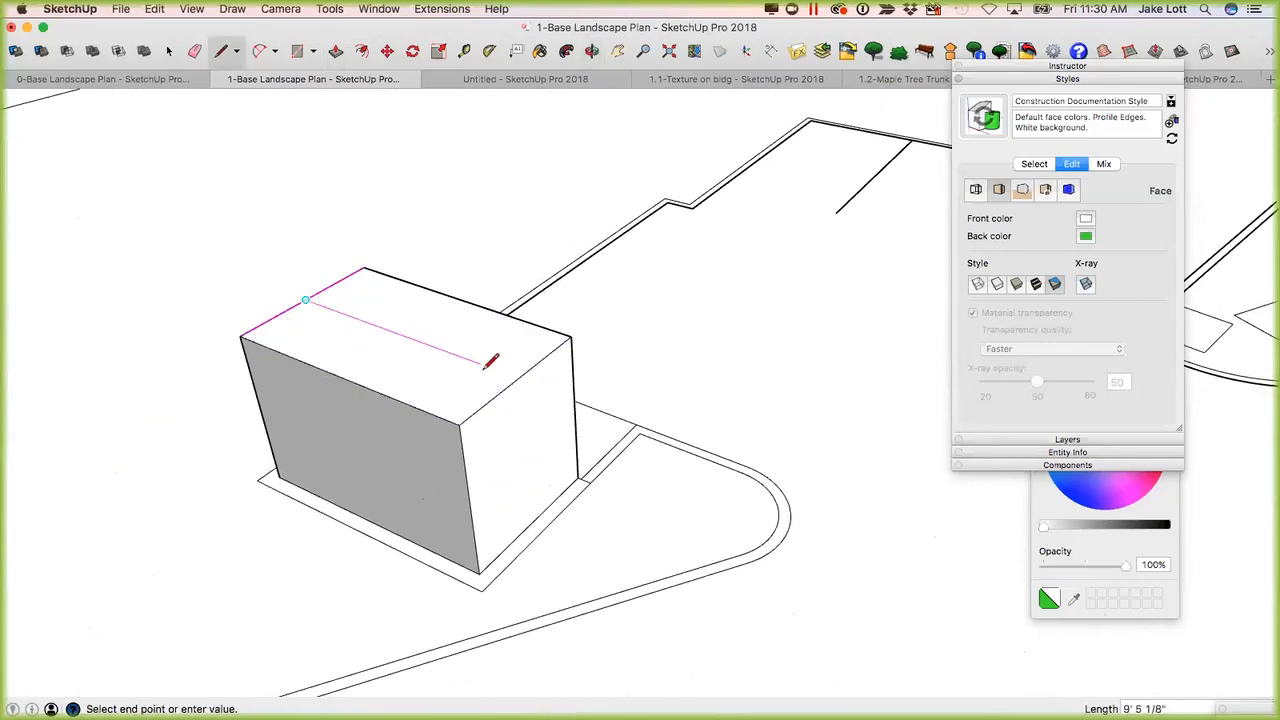
left_click(519, 375)
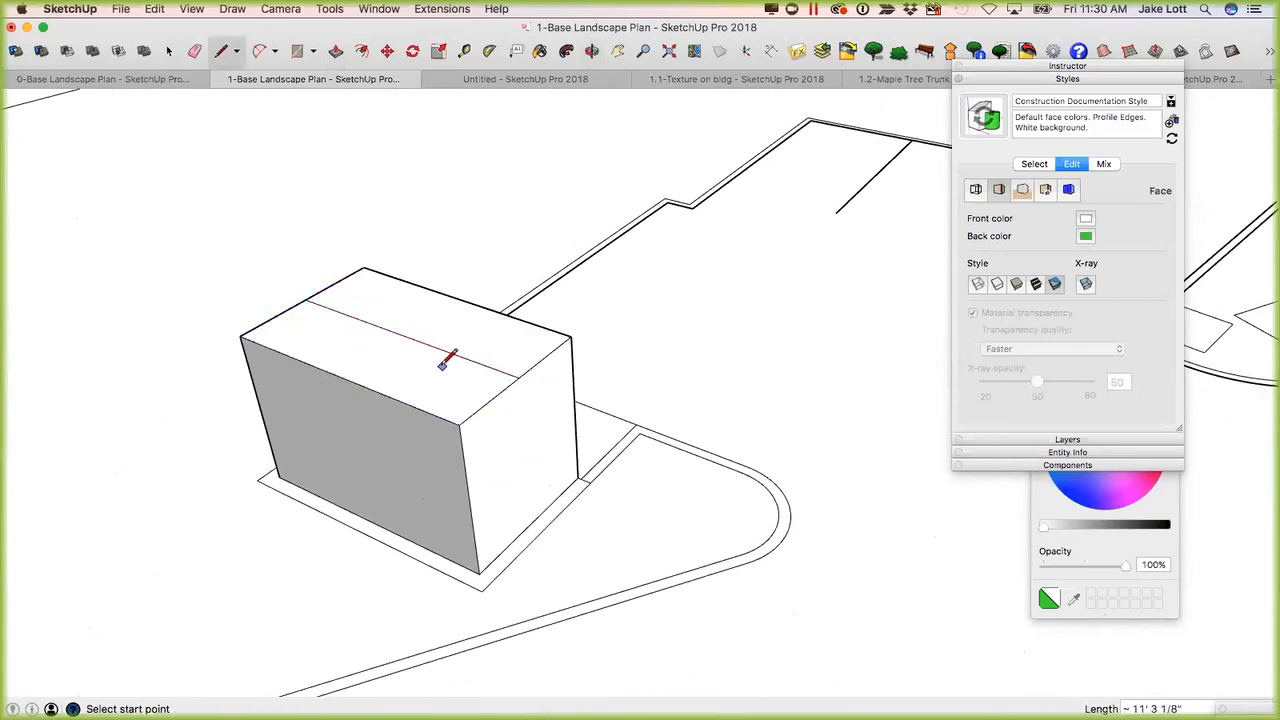
Raise the box's top centre line vertically by roughly 2' 4" to form a gable roof ridge.
key("m")
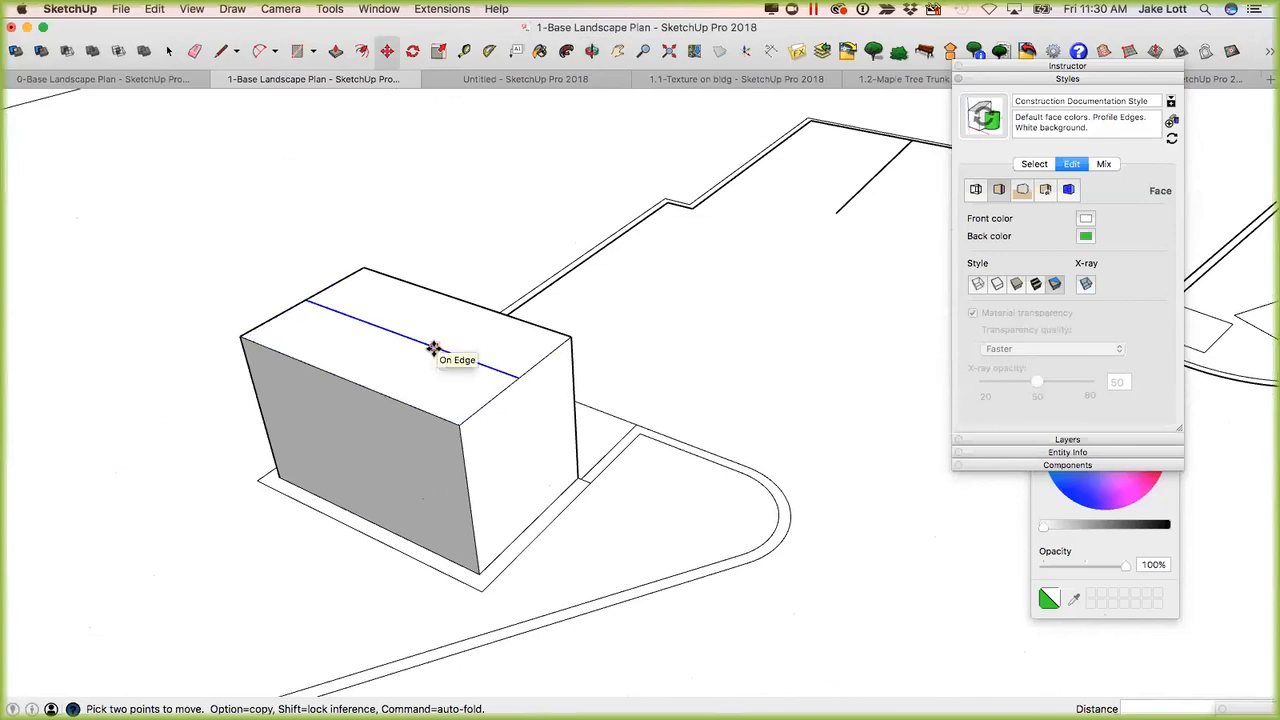
left_click(433, 346)
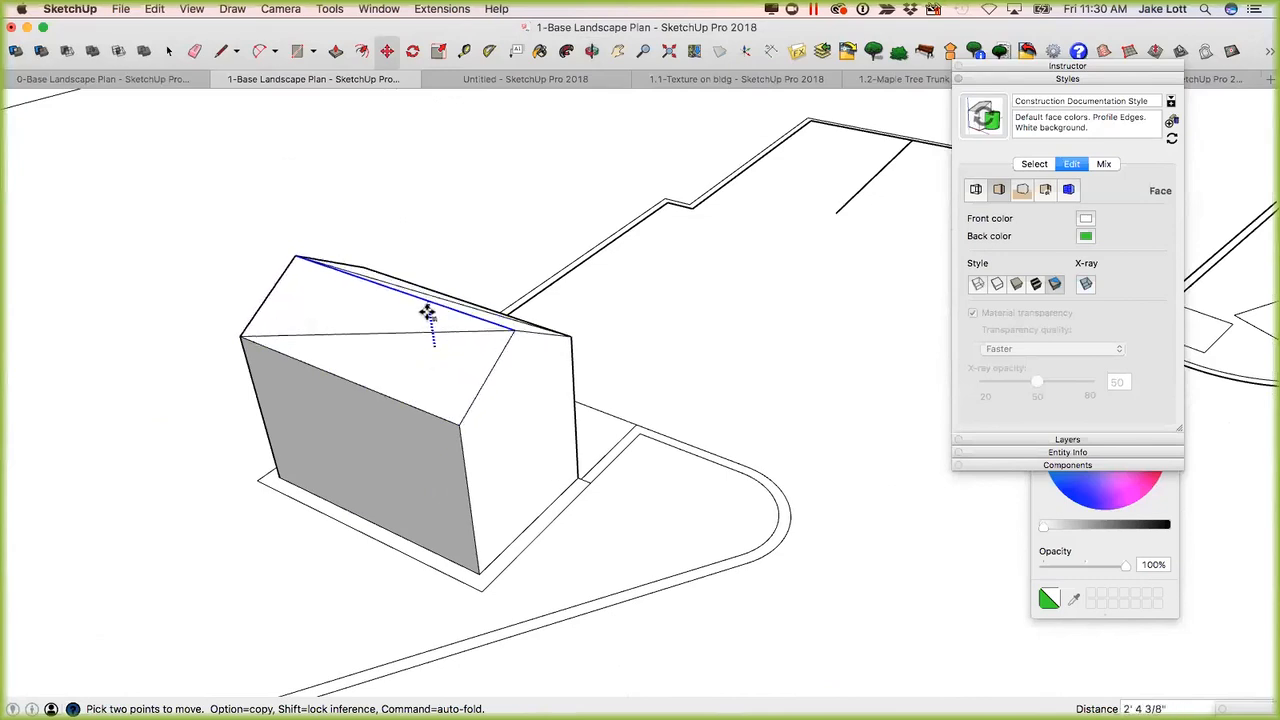
left_click(433, 296)
Lower the ridge's front end point vertically to nearly the level of the eaves.
mouse_move(486, 371)
middle_mouse_down()
mouse_move(514, 451)
mouse_move(334, 451)
mouse_move(238, 277)
mouse_move(420, 286)
mouse_move(669, 251)
mouse_move(363, 283)
mouse_move(443, 409)
mouse_move(411, 411)
mouse_move(497, 383)
middle_mouse_up()
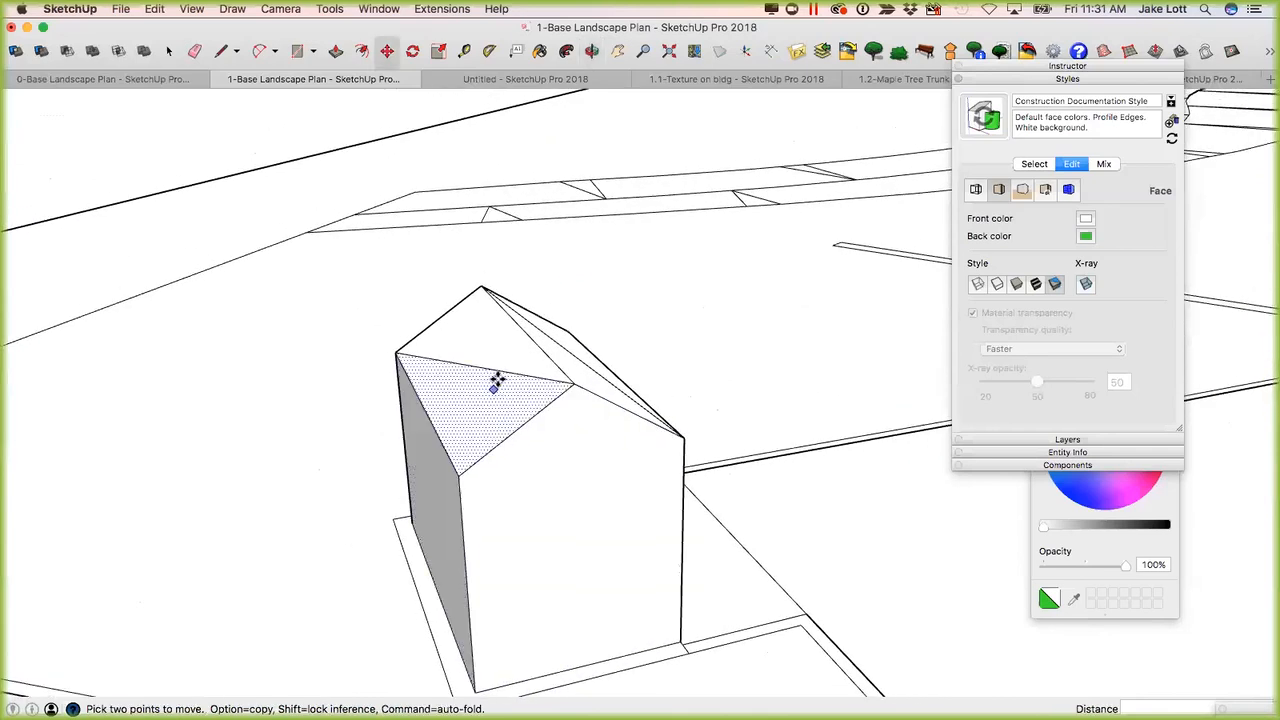
left_click(571, 387)
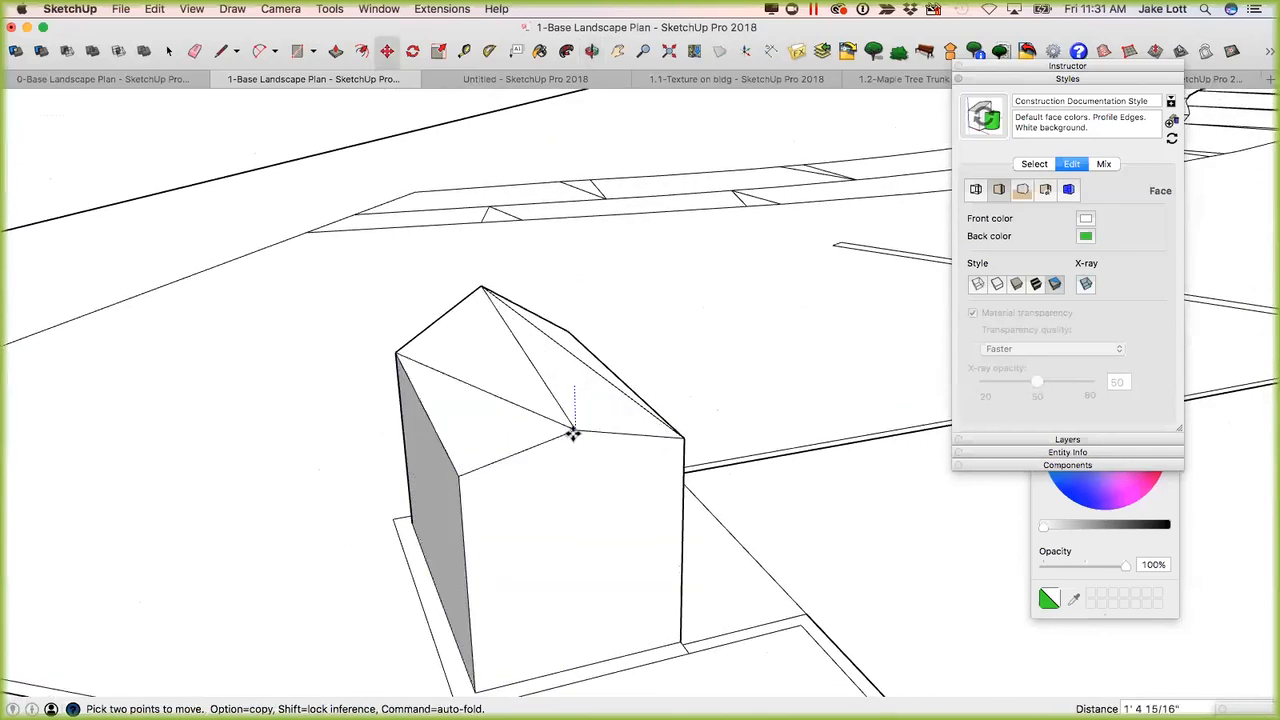
left_click(573, 446)
Try to lower the same ridge end point further, below the level of the eaves.
middle_click_drag(476, 426, 589, 456)
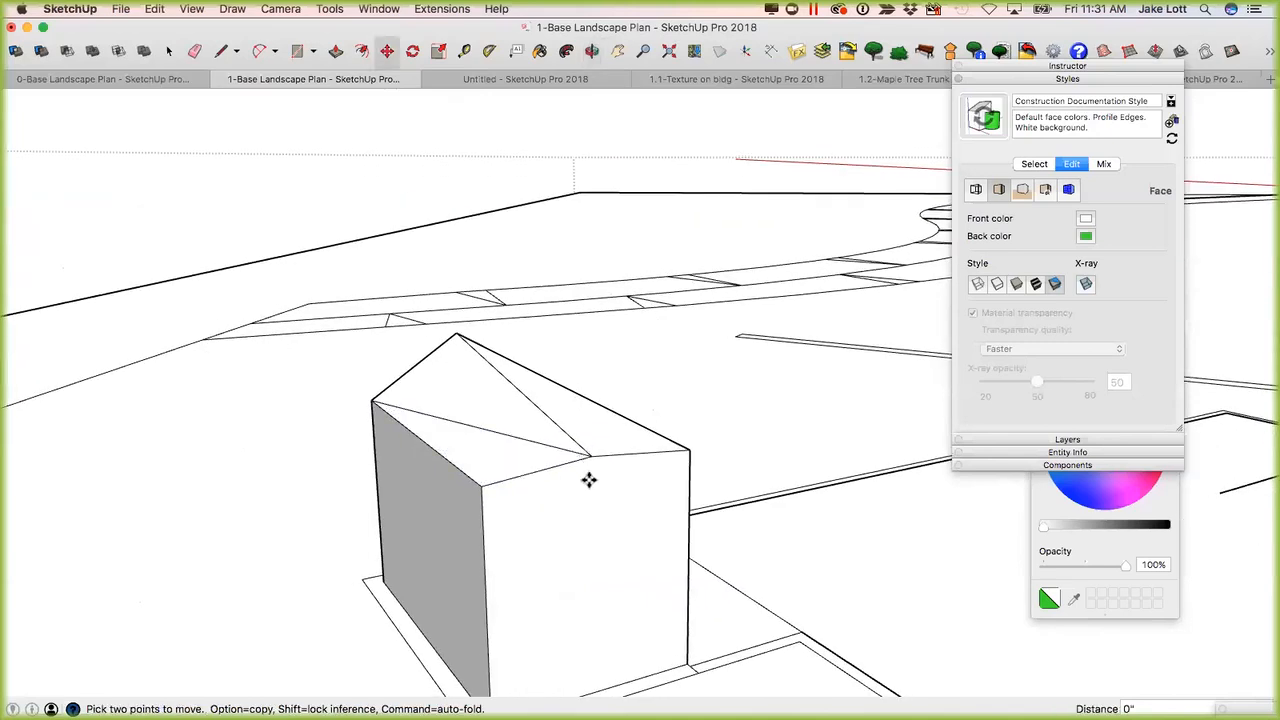
left_click(590, 510)
middle_click_drag(590, 510, 477, 453)
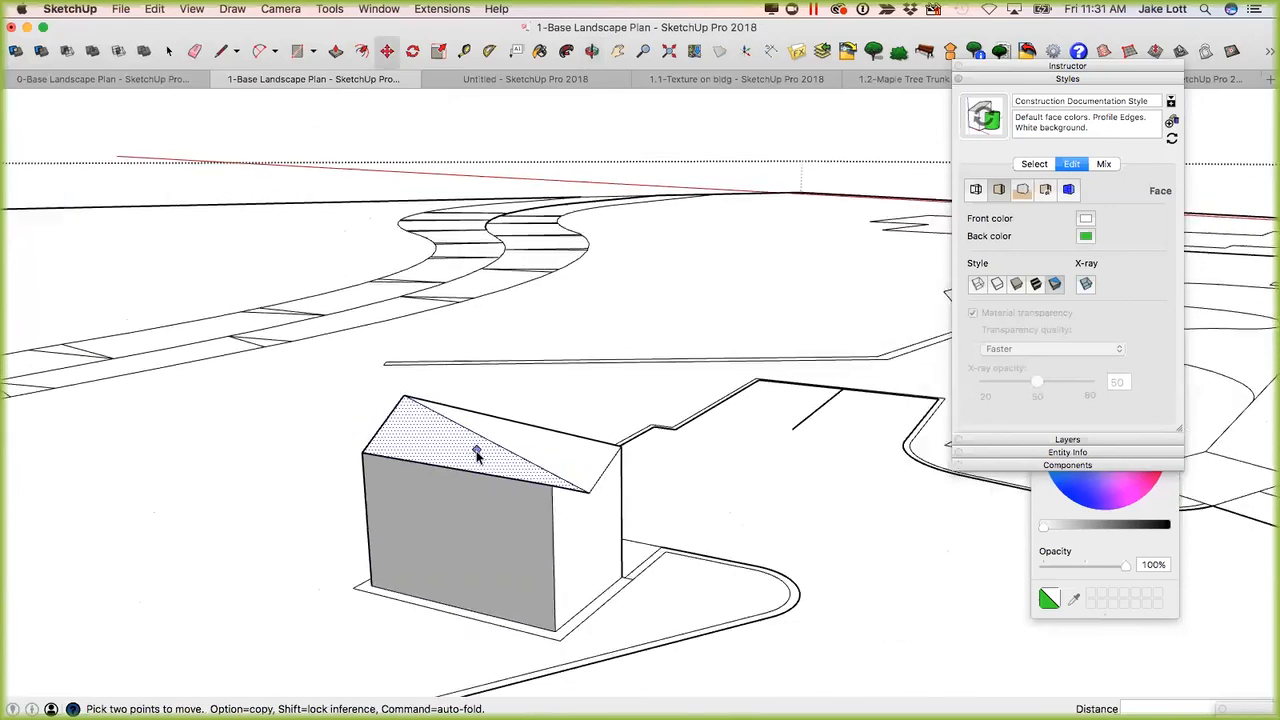
key("space")
scroll(480, 454, "down", 10)
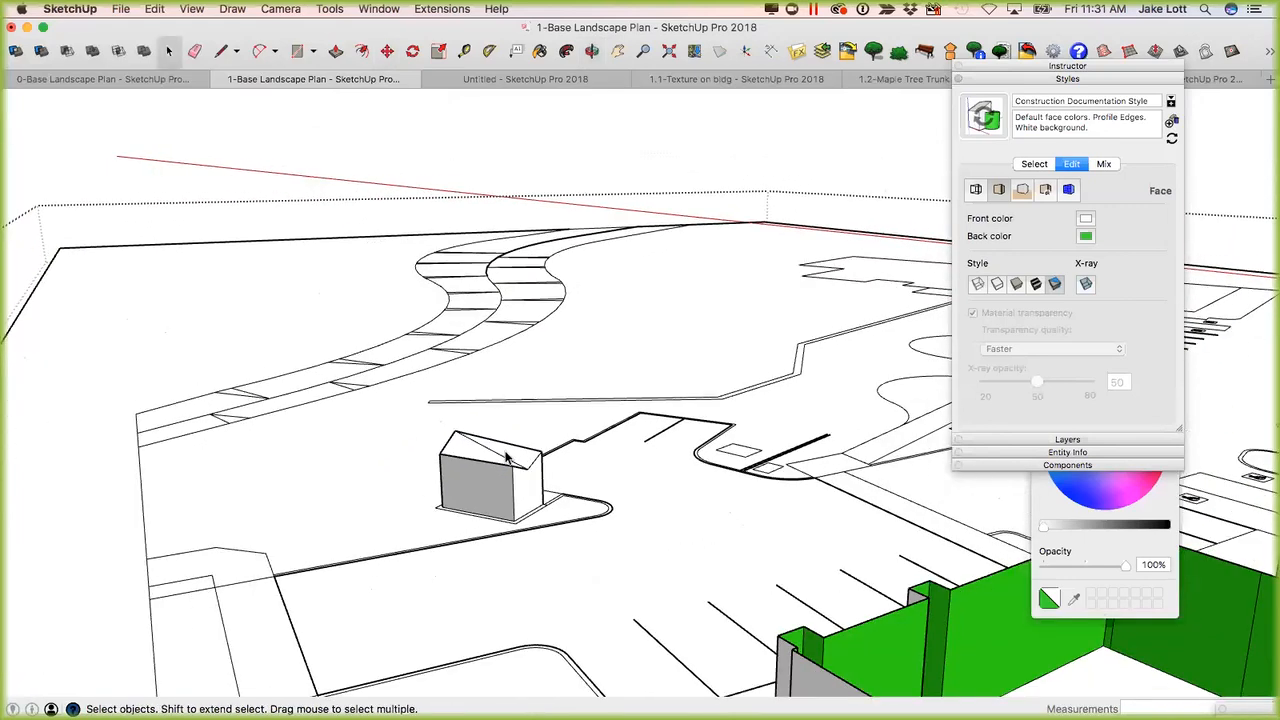
scroll(505, 458, "down", 2)
scroll(510, 455, "up", 5)
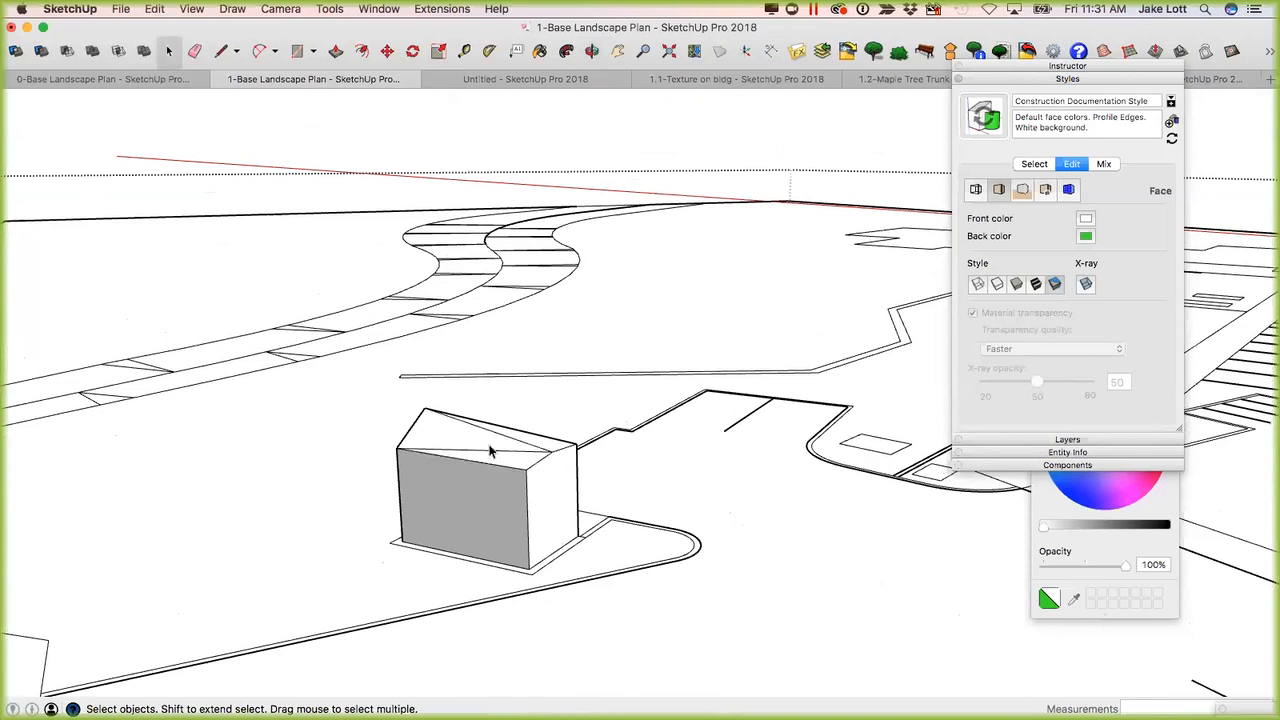
Undo the roof edits and divide the box's flat top with two crossing lines between the midpoints of opposite edges.
key("super+z")
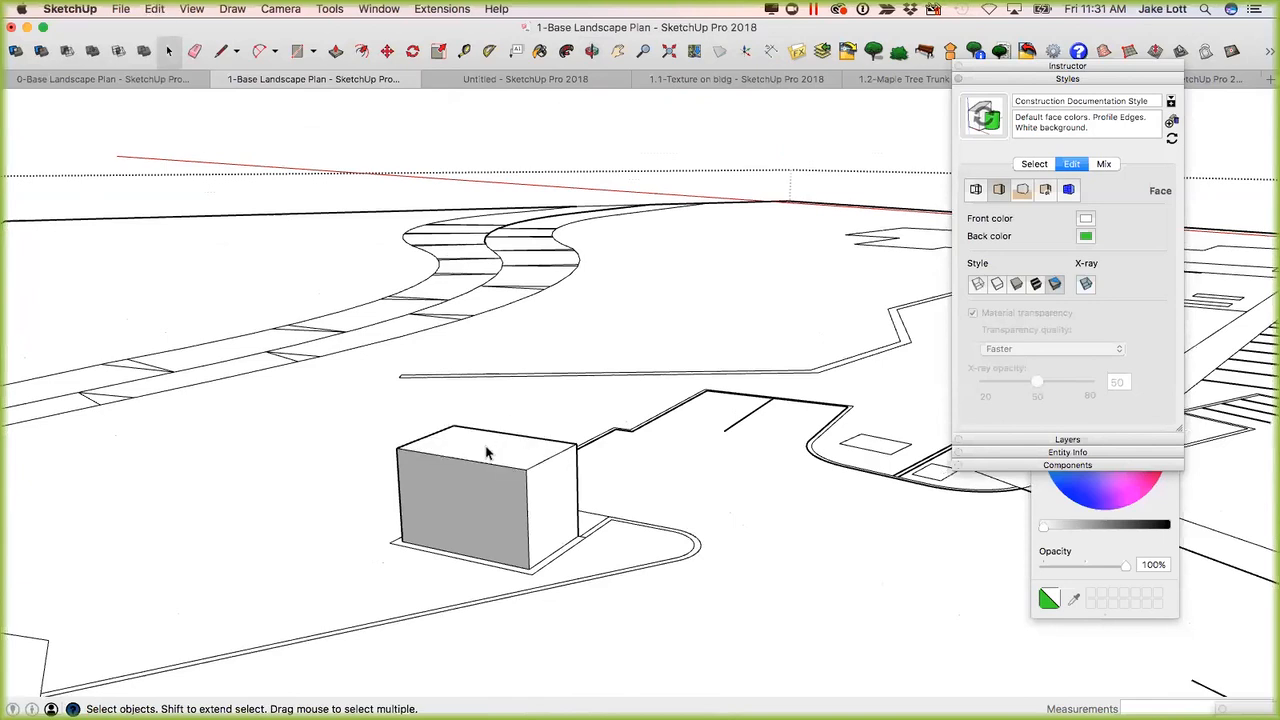
key("l")
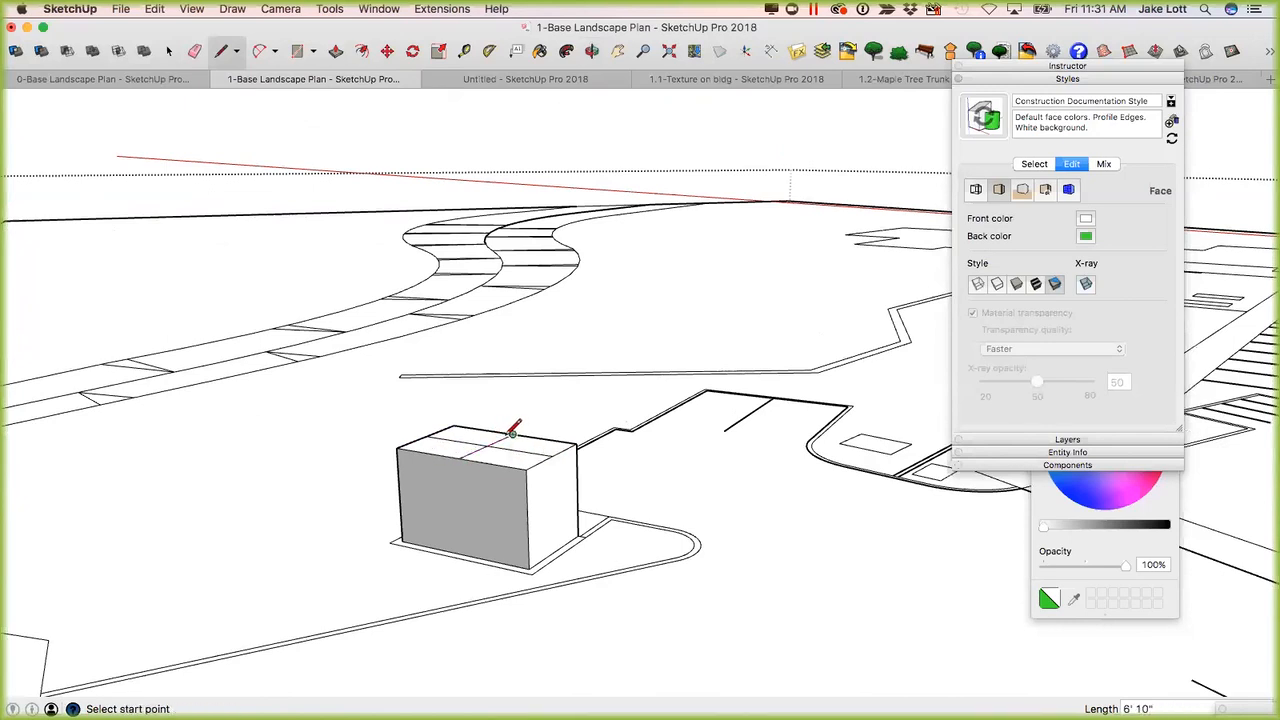
Raise the crossing point at the centre of the box's top vertically by about 3' 9" to form a pyramid roof.
key("m")
left_click(487, 446)
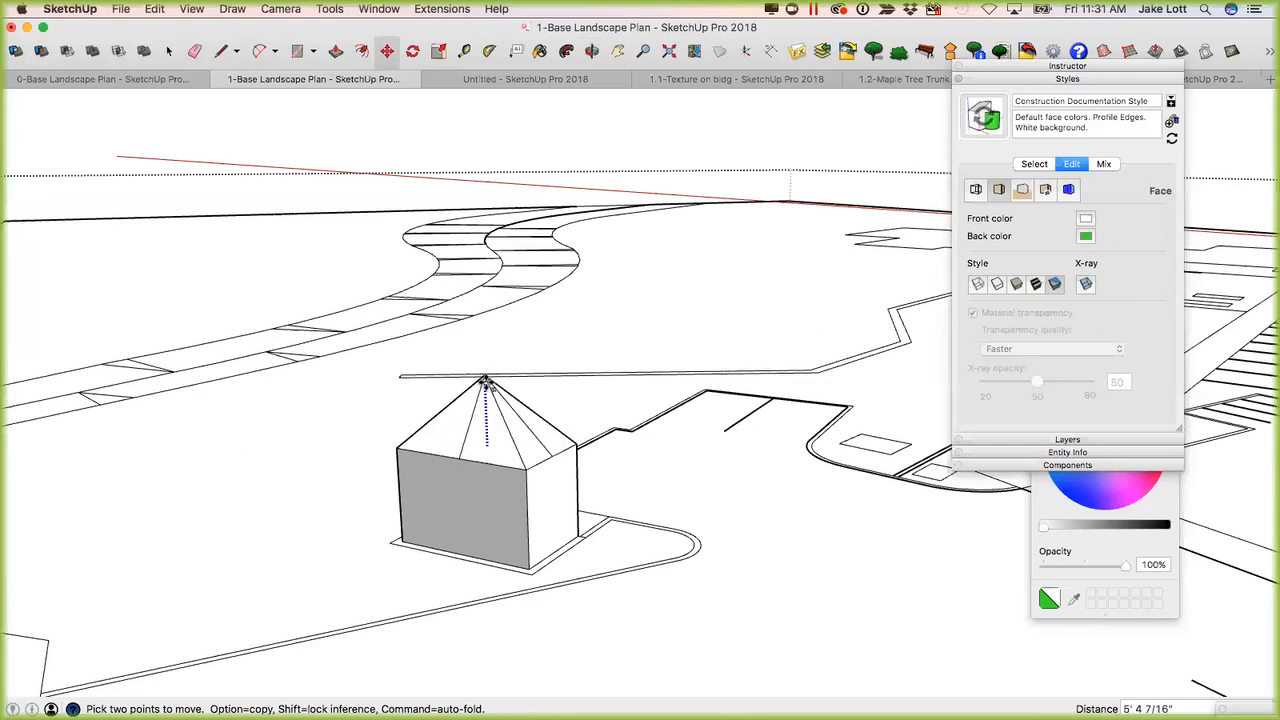
scroll(507, 441, "up", 5)
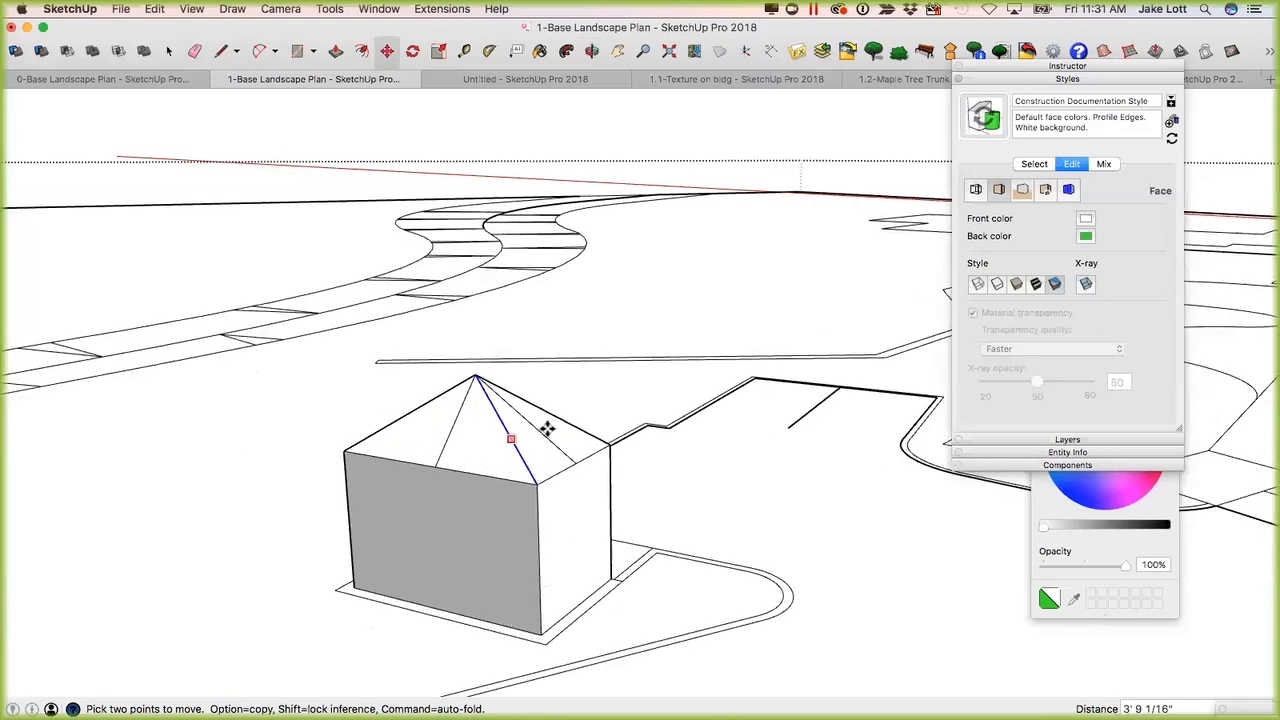
Erase the midpoint lines from all sides of the pyramid roof, keeping only the four hip edges to the corners.
middle_click_drag(62, 415, 950, 455)
mouse_move(390, 577)
middle_mouse_down()
mouse_move(777, 486)
mouse_move(509, 609)
mouse_move(543, 586)
mouse_move(522, 535)
mouse_move(532, 470)
middle_mouse_up()
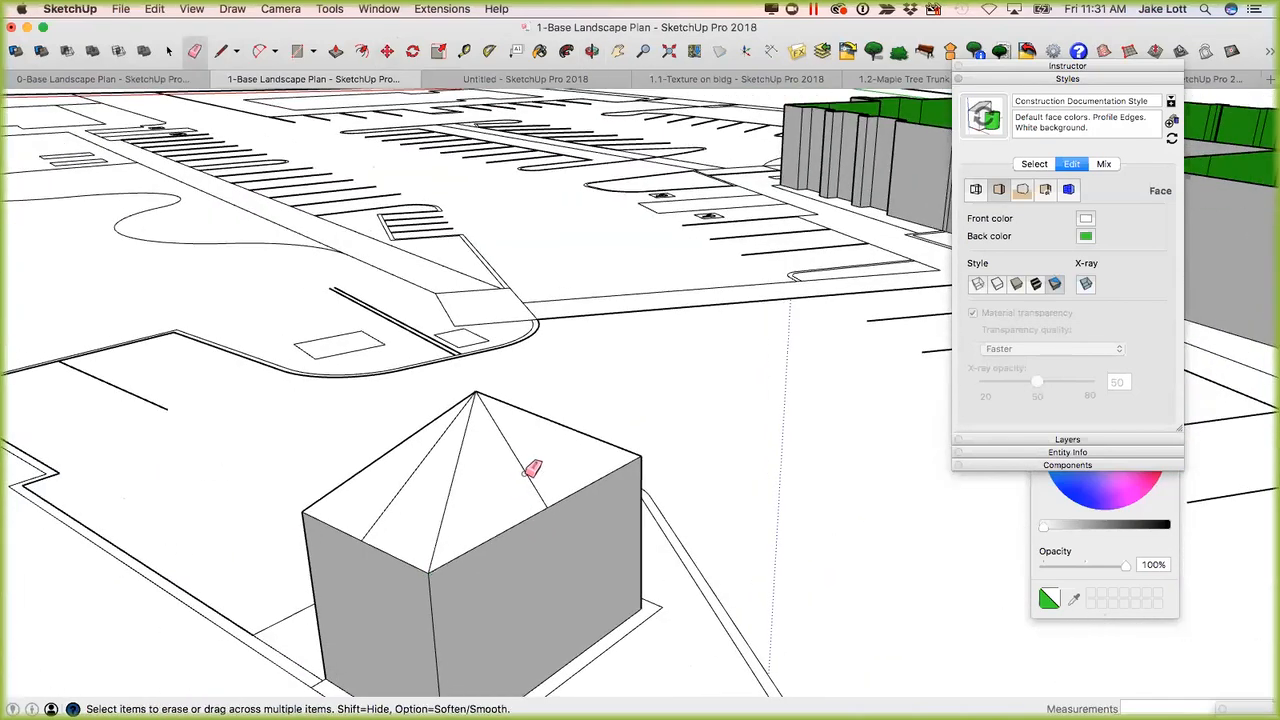
middle_click_drag(480, 534, 434, 552)
mouse_move(453, 608)
middle_mouse_down()
mouse_move(134, 543)
mouse_move(217, 509)
mouse_move(164, 530)
mouse_move(551, 551)
mouse_move(451, 460)
mouse_move(466, 424)
mouse_move(583, 466)
mouse_move(454, 465)
mouse_move(523, 443)
middle_mouse_up()
key("space")
scroll(522, 448, "up", 5)
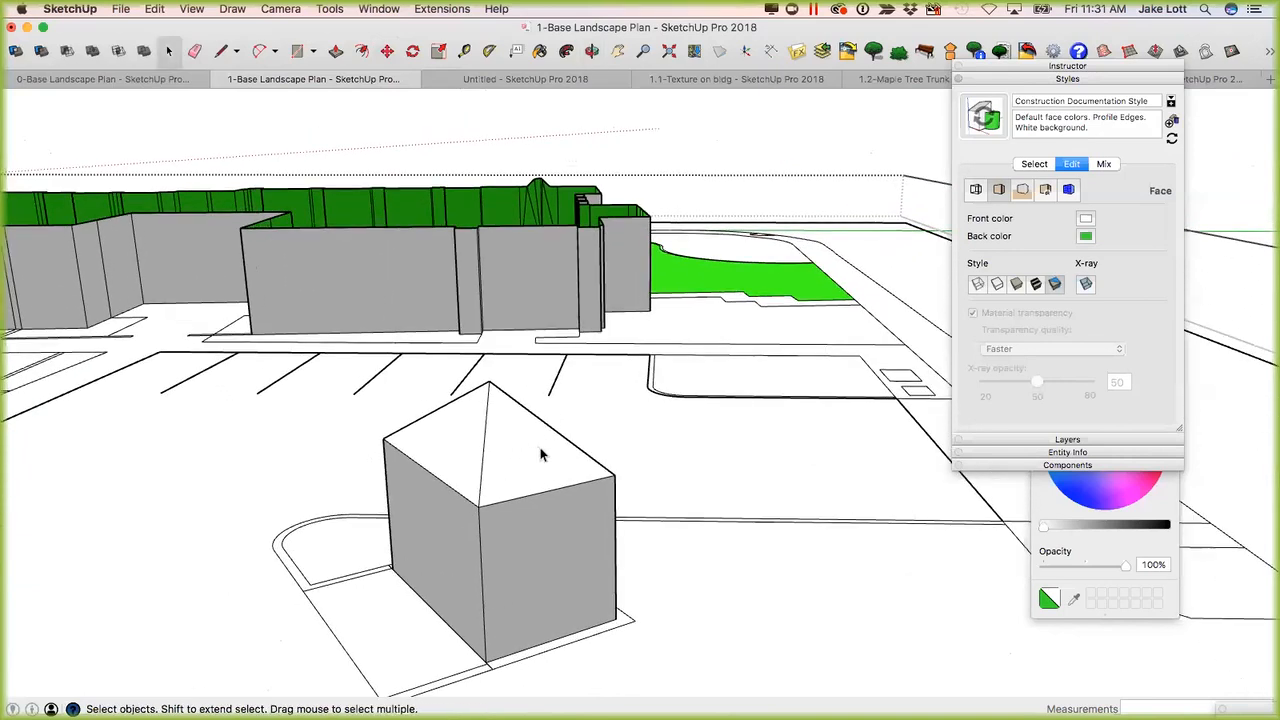
Try to offset the boundary of the white face beside the curved lawn border inward by about 3' 9".
middle_click_drag(789, 272, 527, 413)
scroll(530, 407, "up", 6)
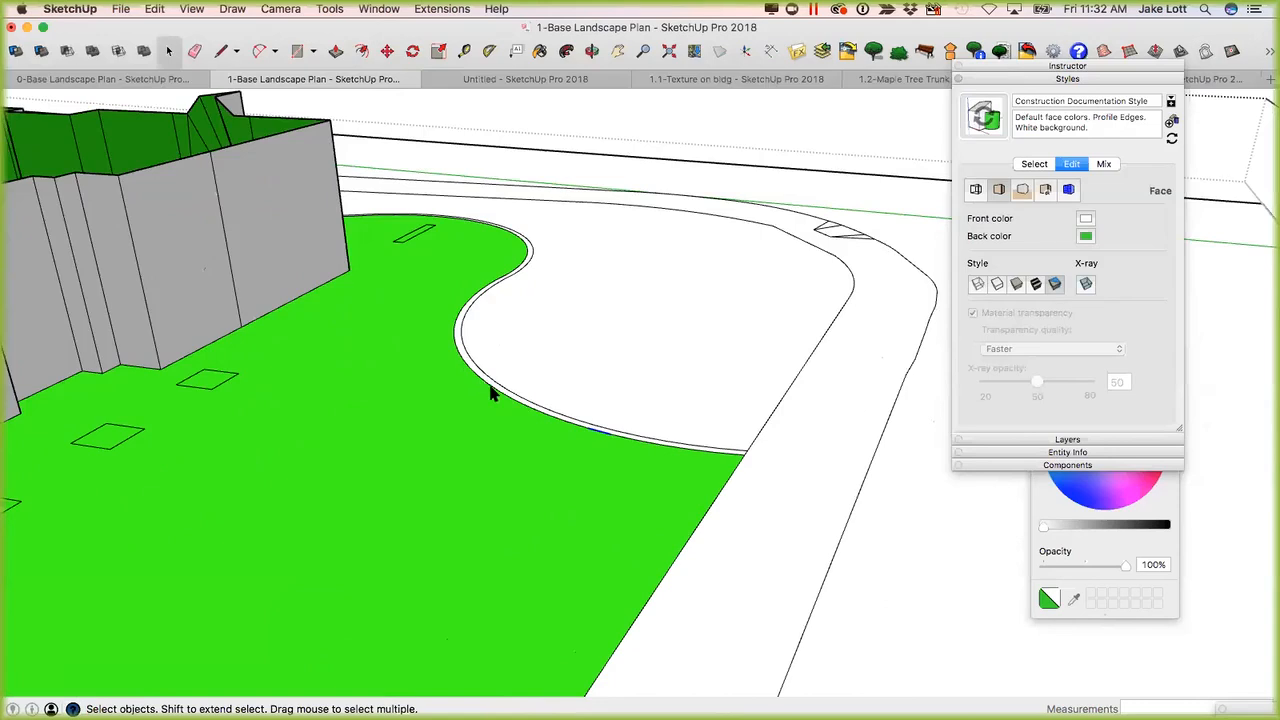
scroll(587, 437, "up", 5)
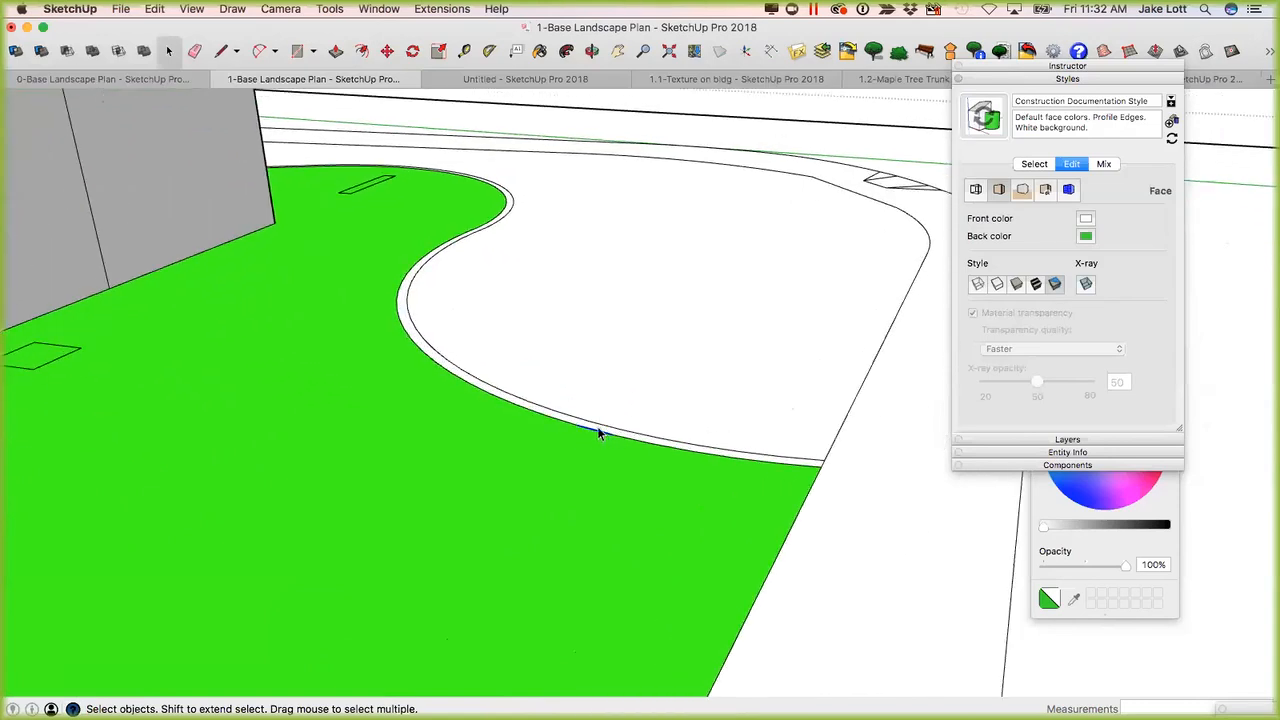
key("f")
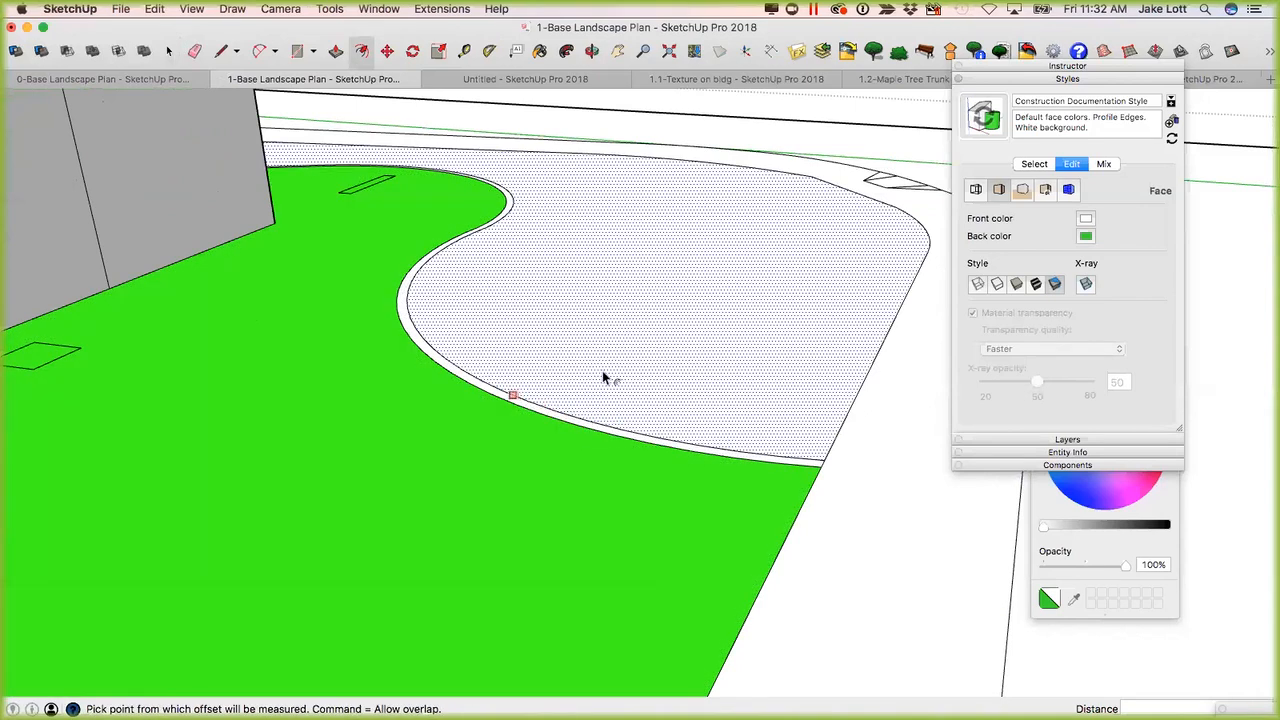
scroll(612, 355, "down", 2)
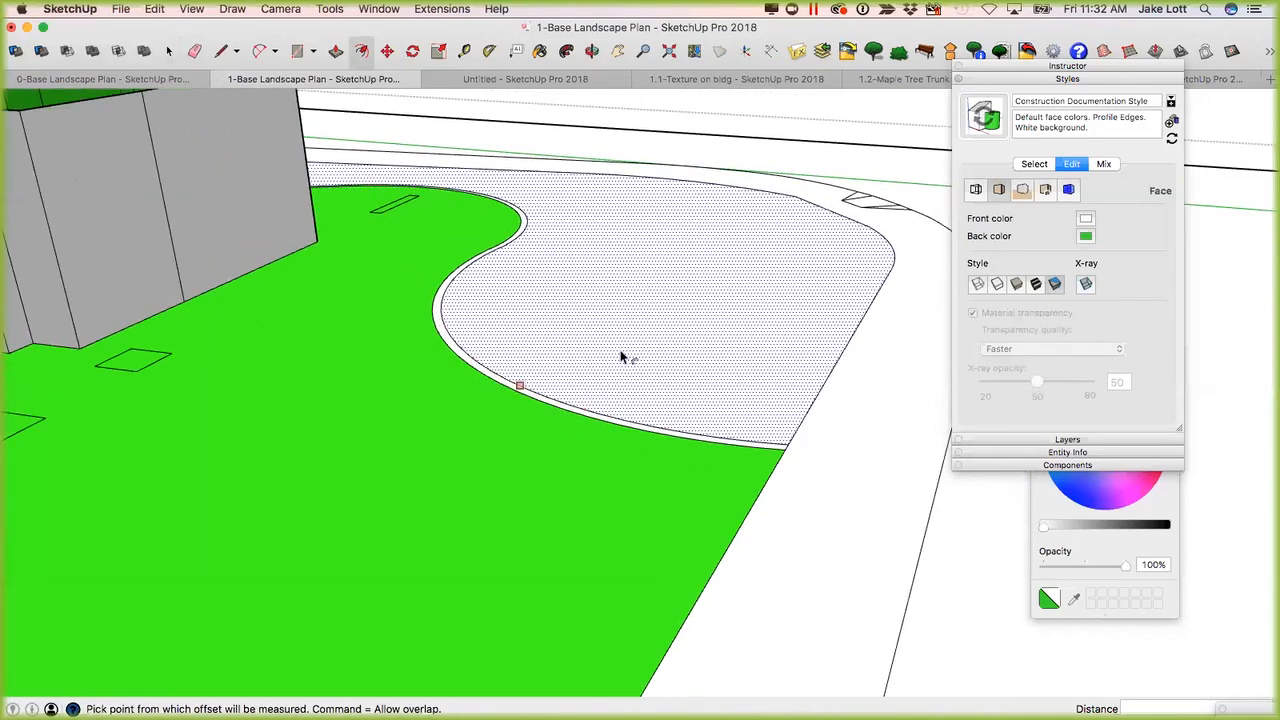
left_click(620, 357)
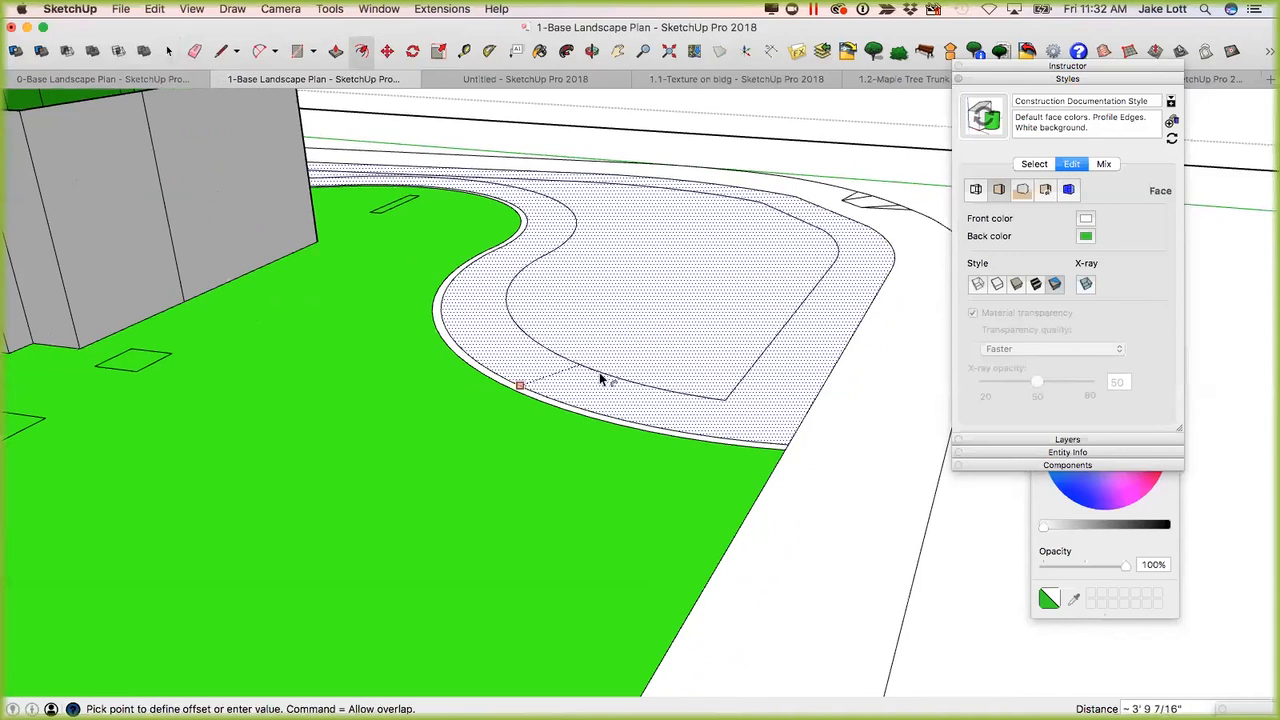
key("Escape")
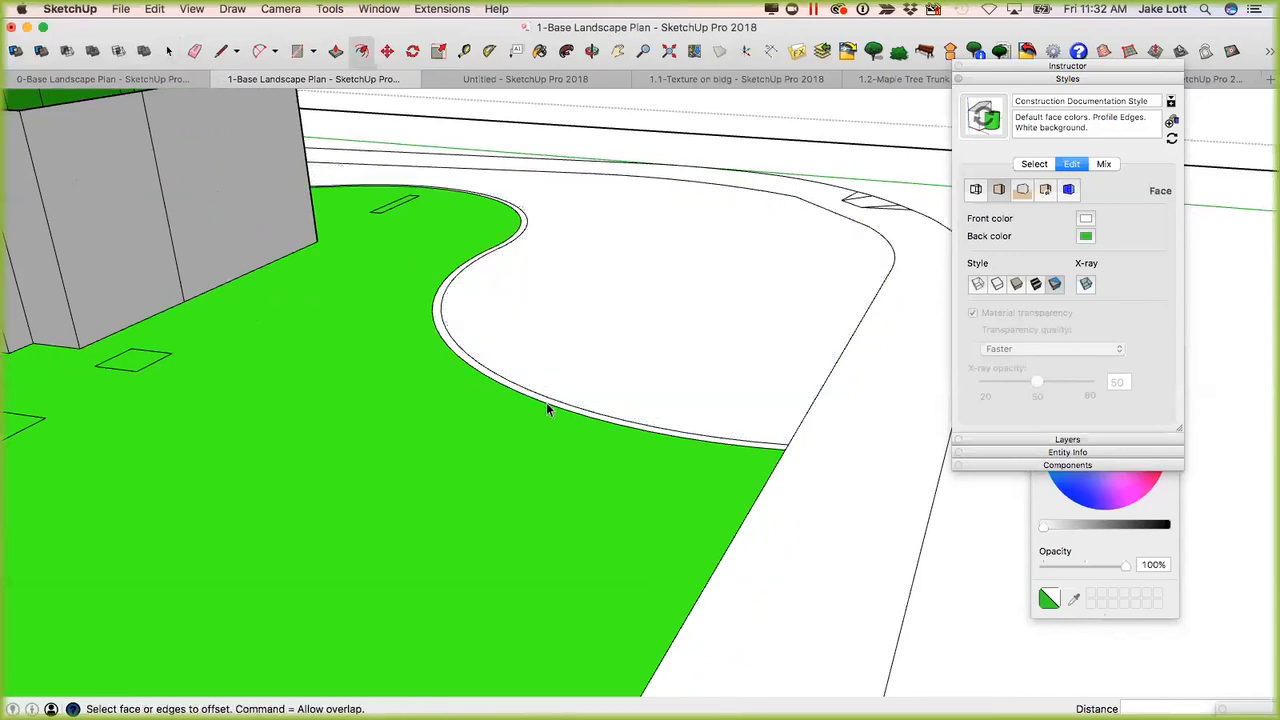
Try to offset the selected segment of the curved lawn border toward the green face by about 1' 5".
key("space")
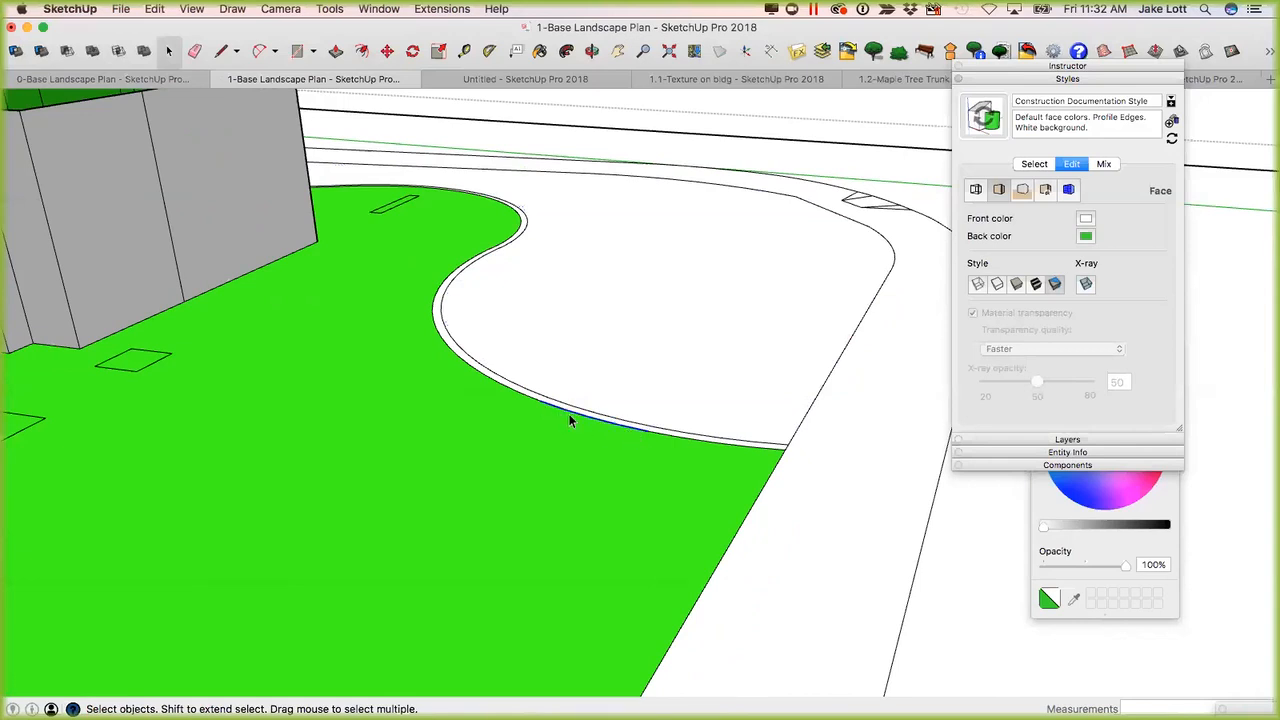
key("f")
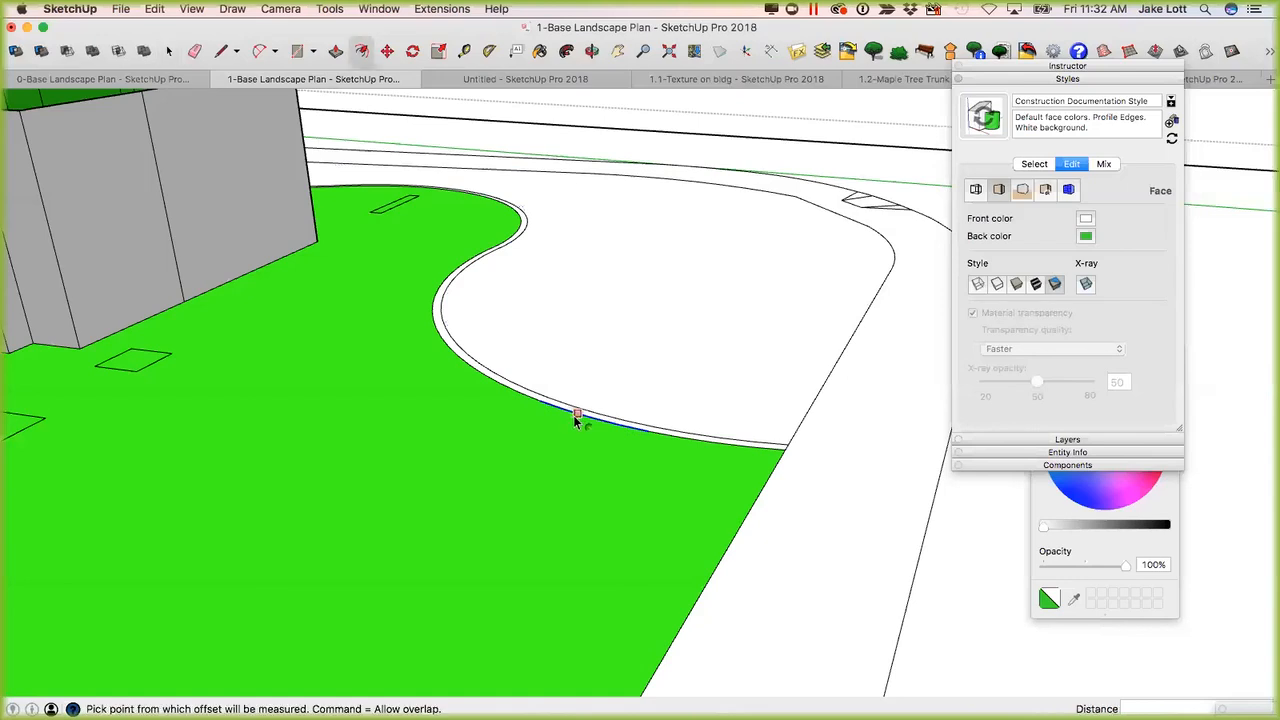
left_click(573, 415)
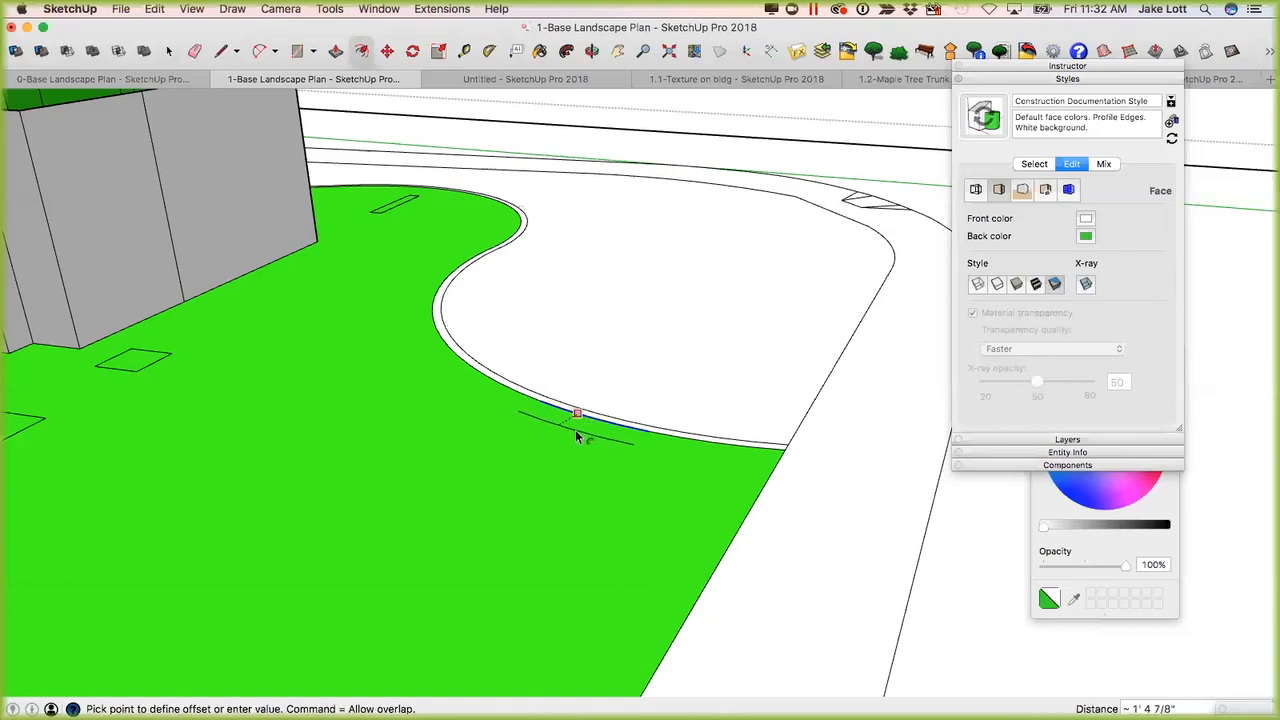
key("Escape")
key("space")
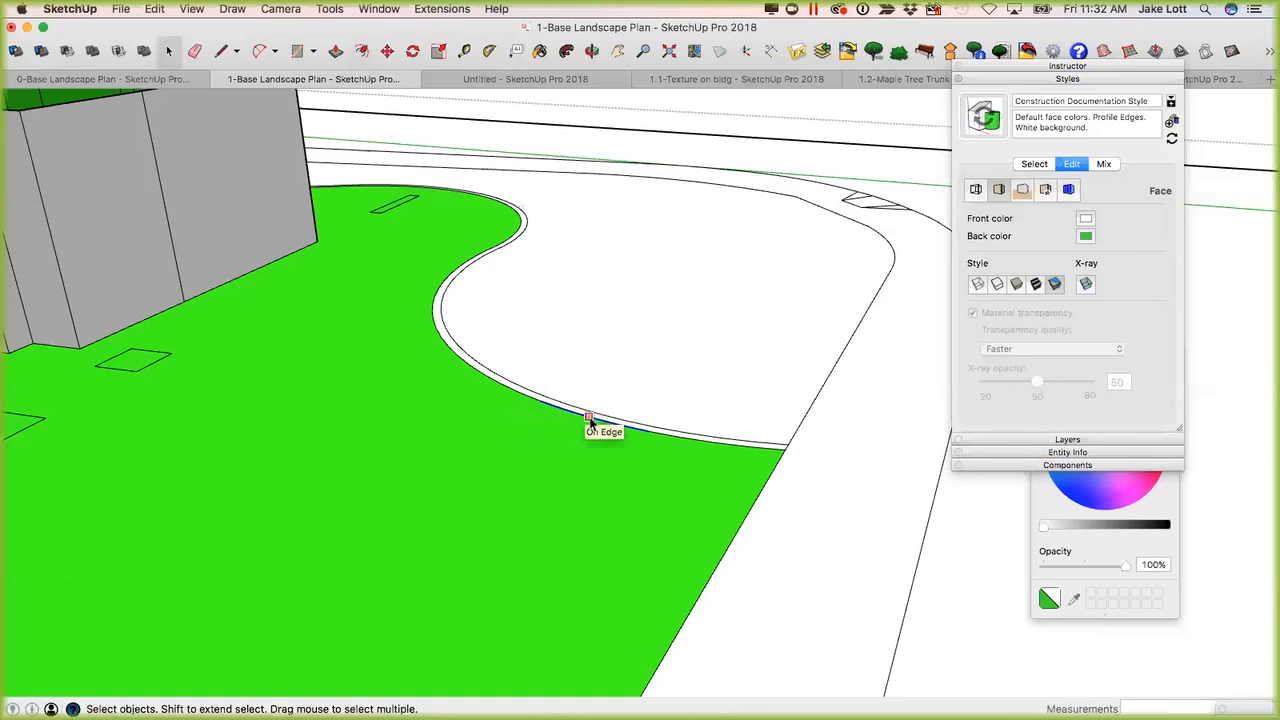
Draw a two-point arc with a chord of about 14' 9" on the white face, bulging toward the curved lawn border.
scroll(599, 417, "down", 6)
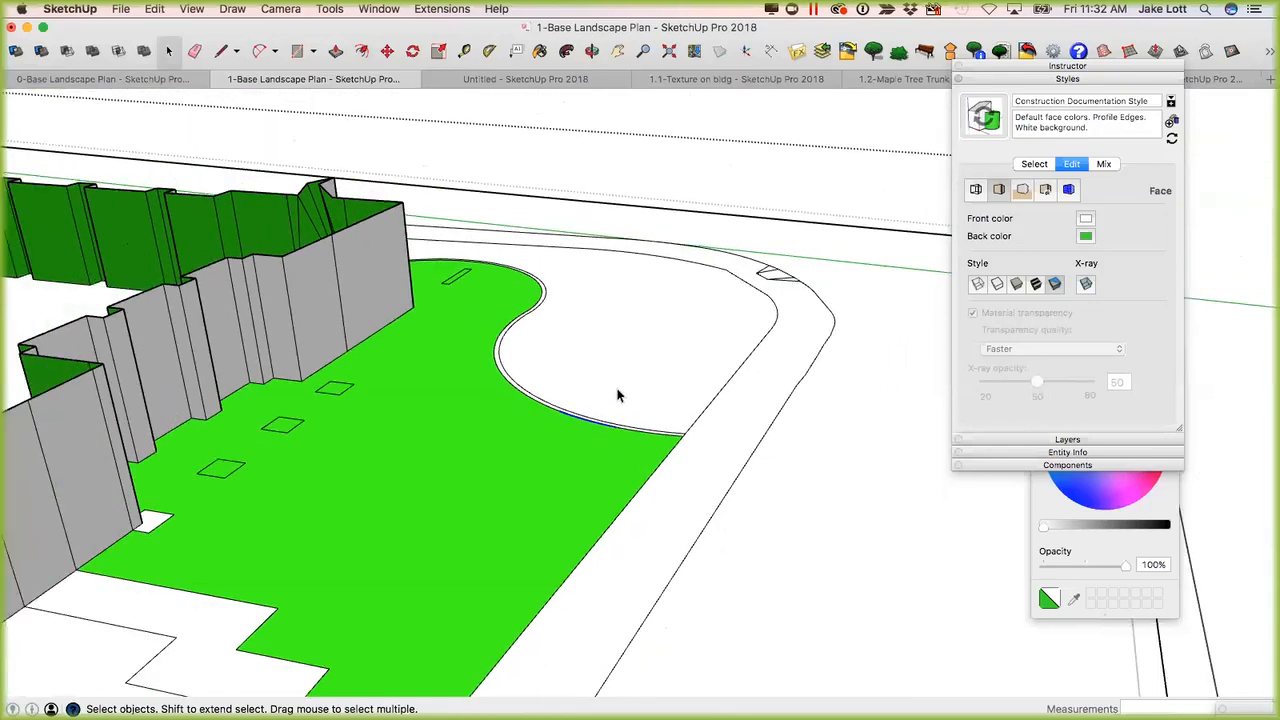
key("a")
left_click(597, 383)
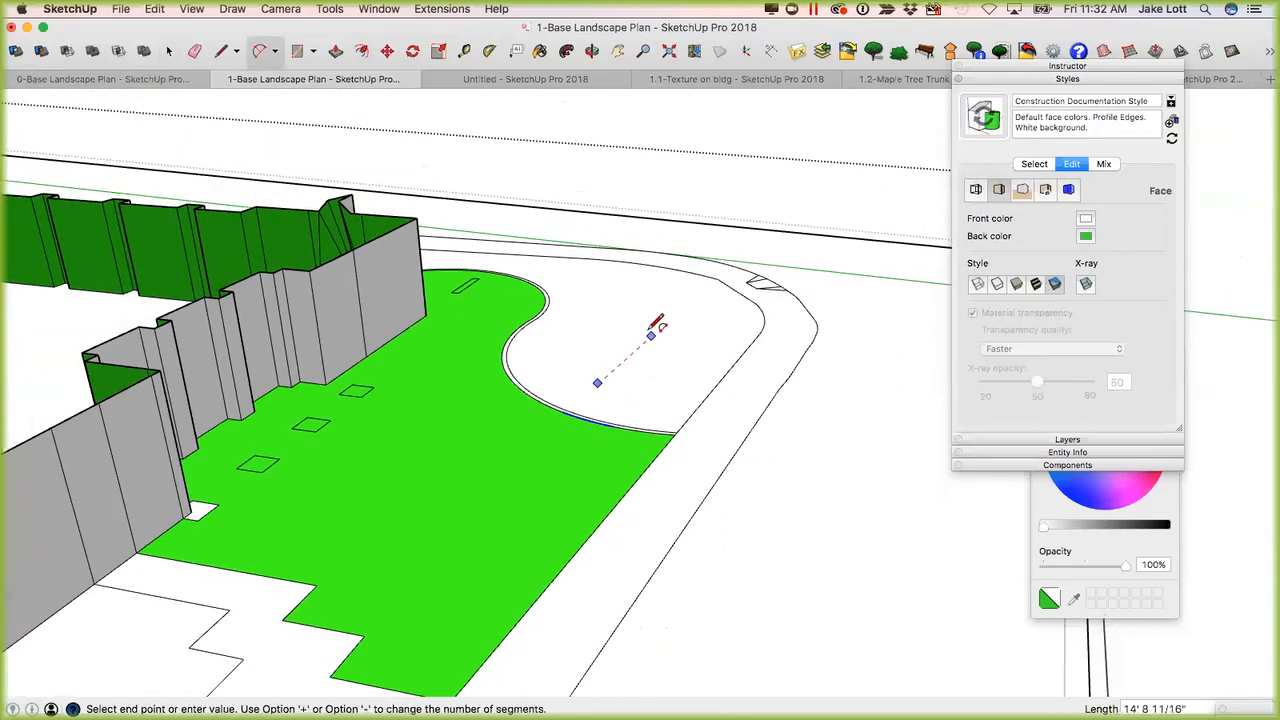
left_click(651, 333)
scroll(604, 357, "up", 2)
left_click(597, 365)
key("space")
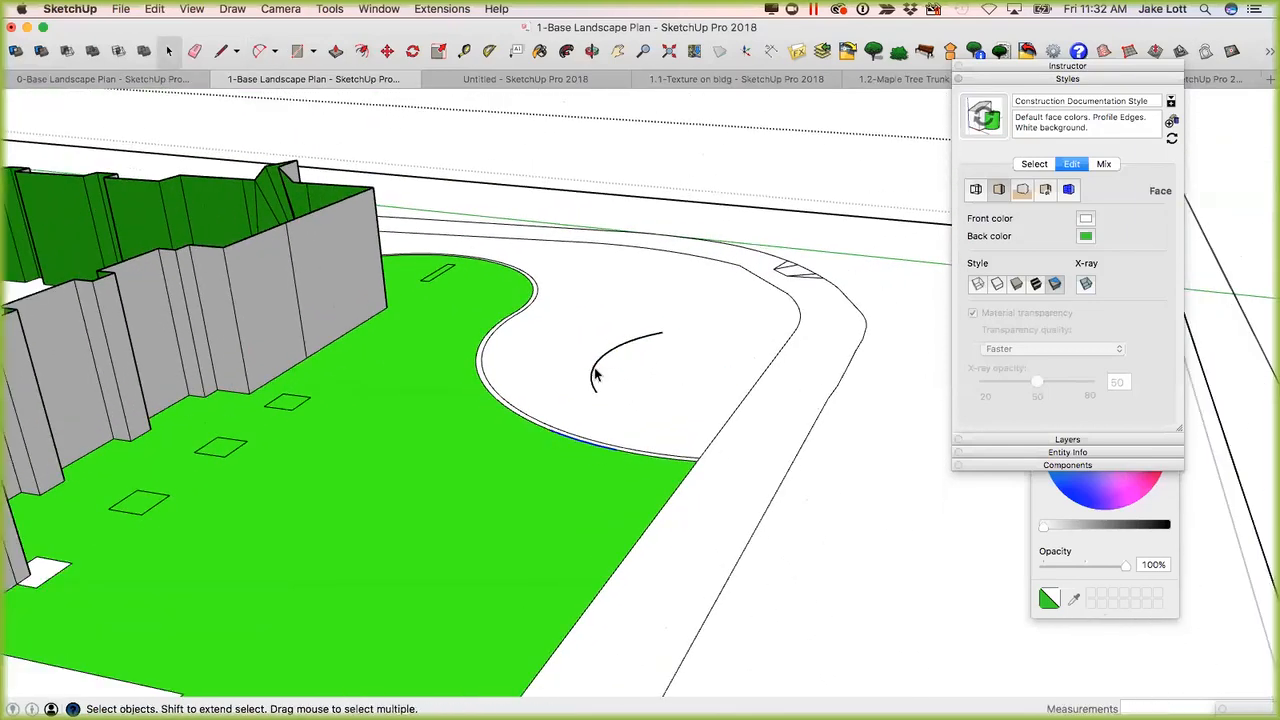
Offset the new arc by about 4' 1" toward the curved lawn border to make a parallel arc.
key("f")
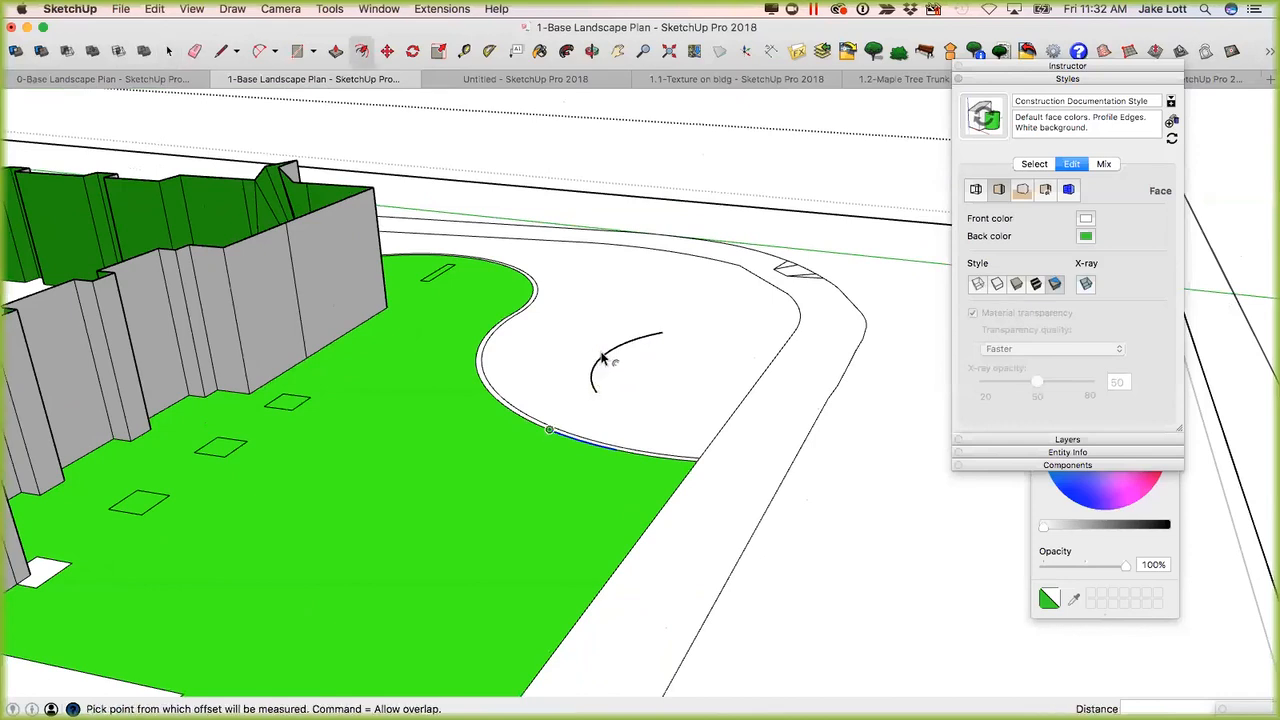
scroll(598, 365, "up", 2)
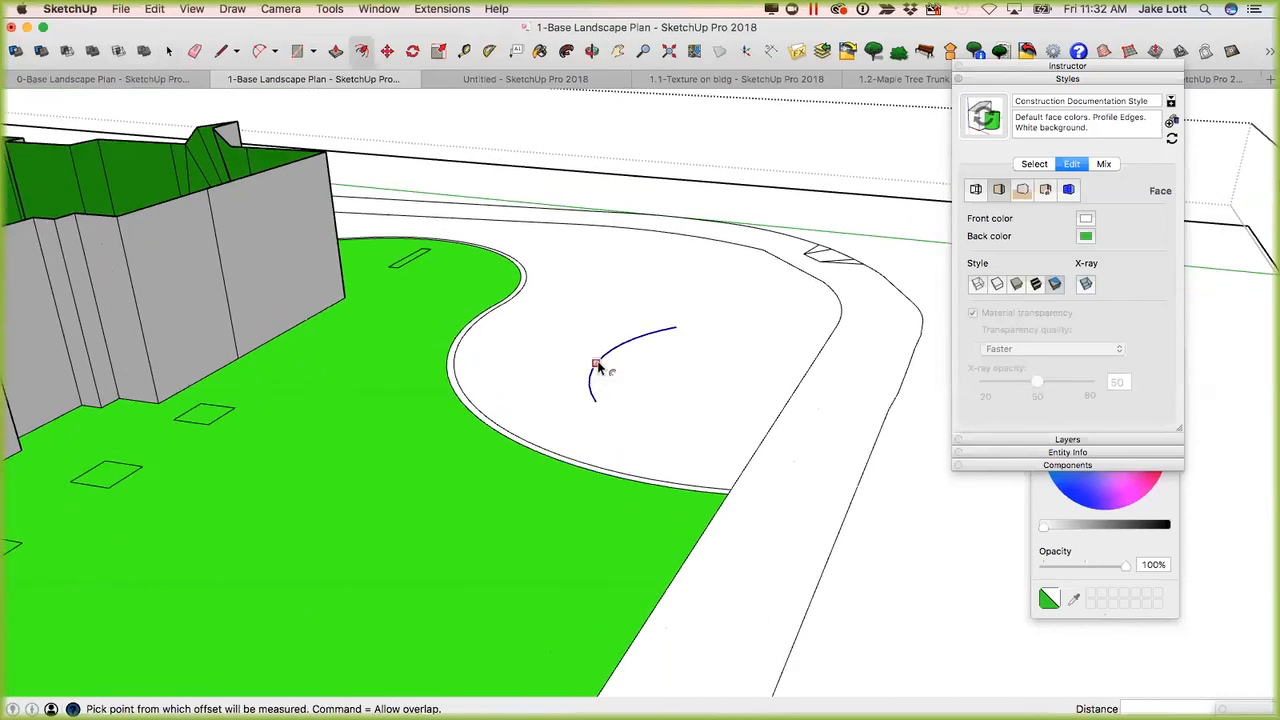
left_click(597, 365)
left_click(548, 358)
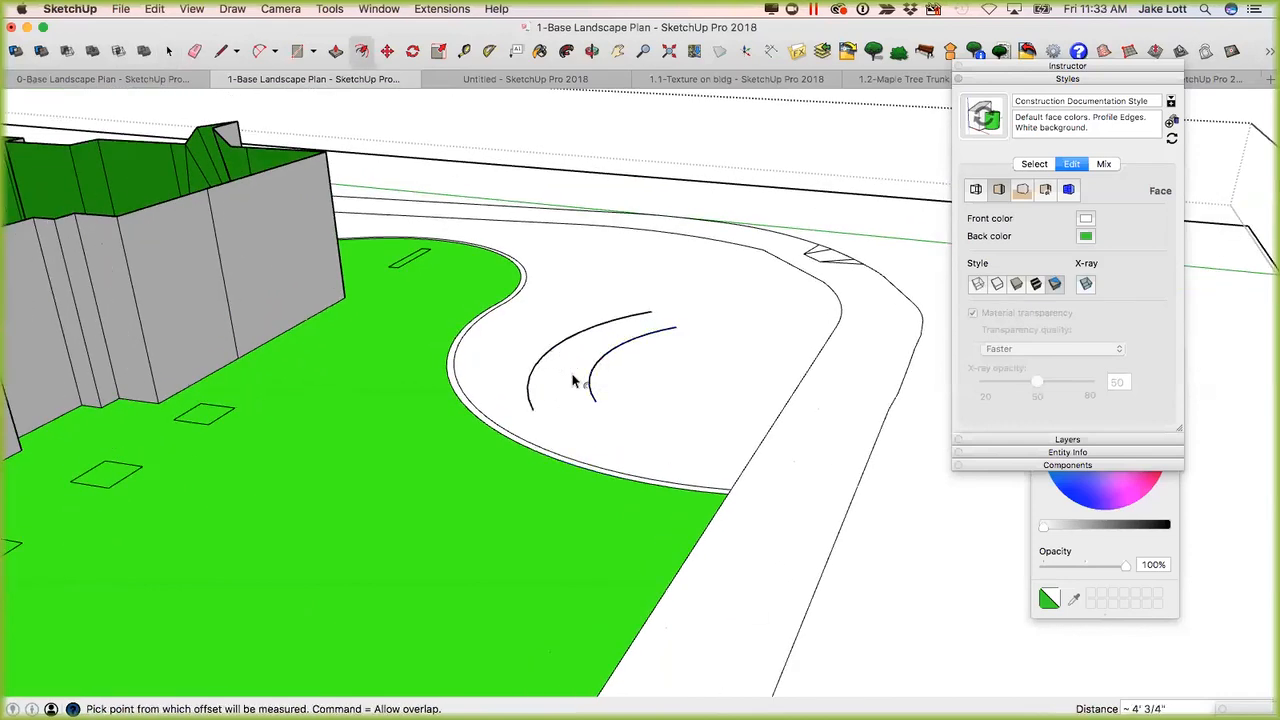
Select the white face around the two arcs, then the outer arc, to compare it with the segmented lawn border.
key("space")
left_click(588, 393)
scroll(588, 393, "down", 1)
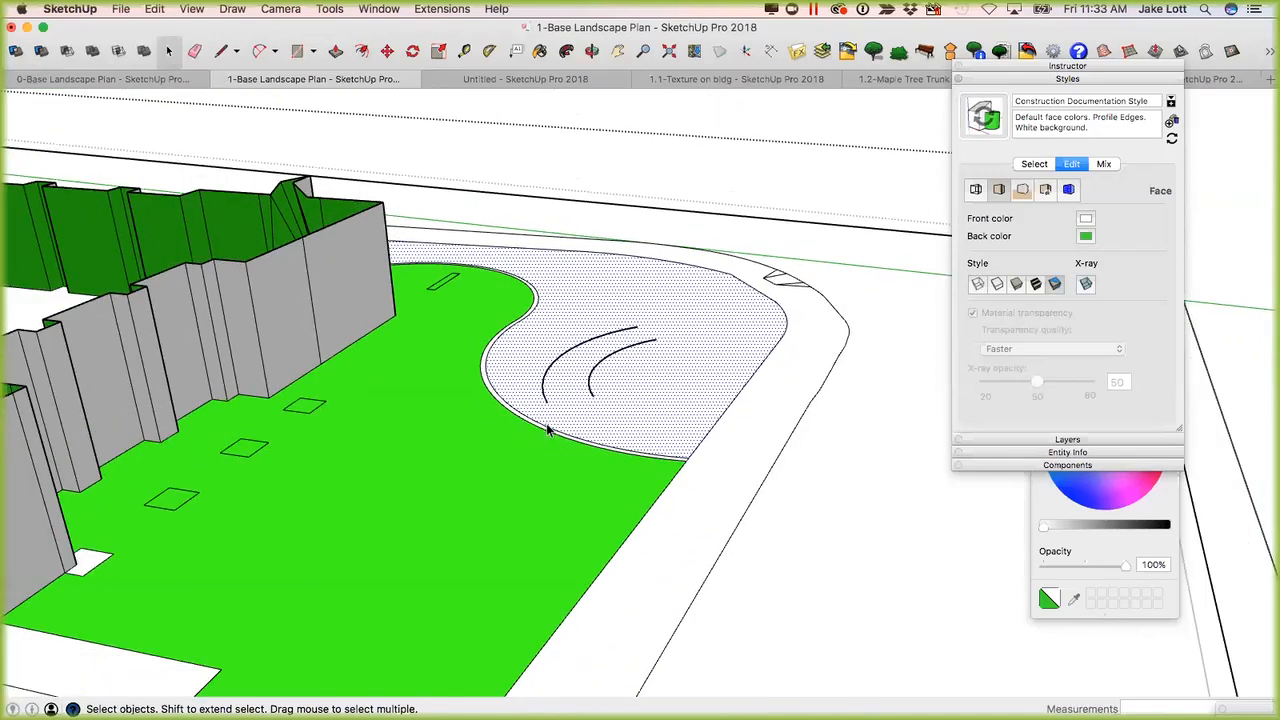
scroll(519, 415, "down", 3)
middle_click_drag(531, 400, 570, 424)
scroll(572, 427, "up", 1)
scroll(568, 422, "down", 4)
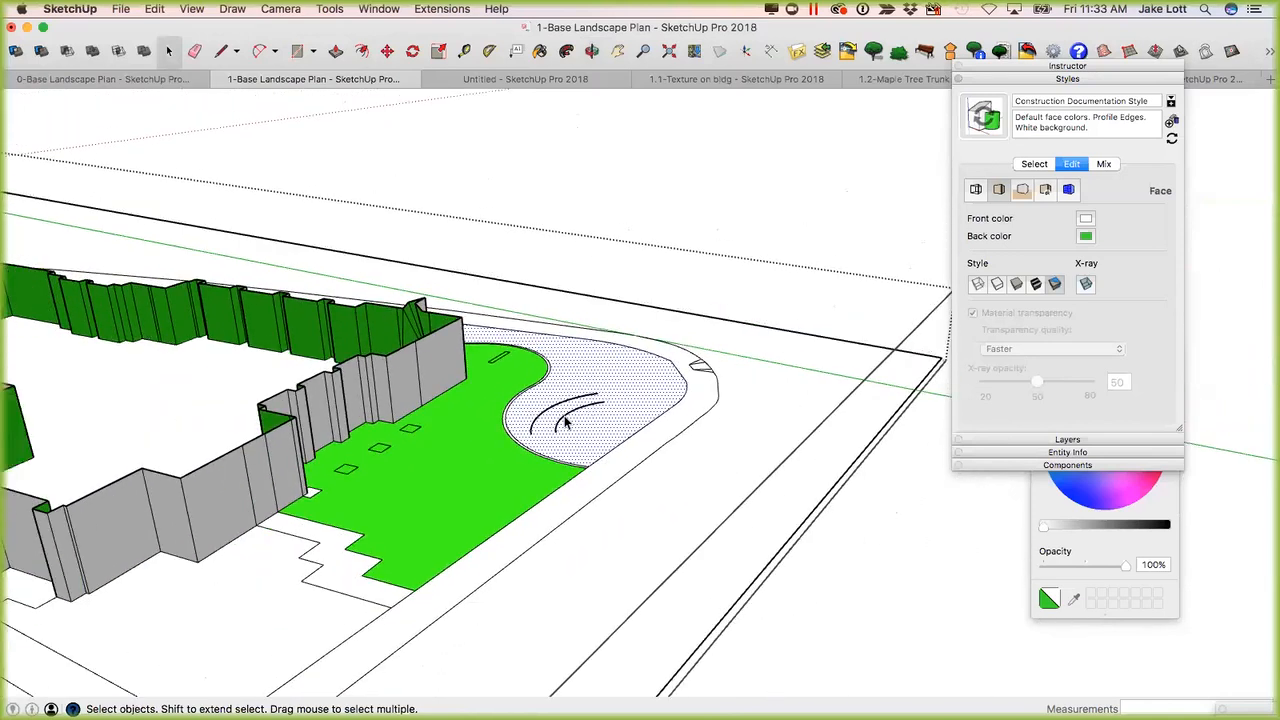
scroll(560, 430, "down", 4)
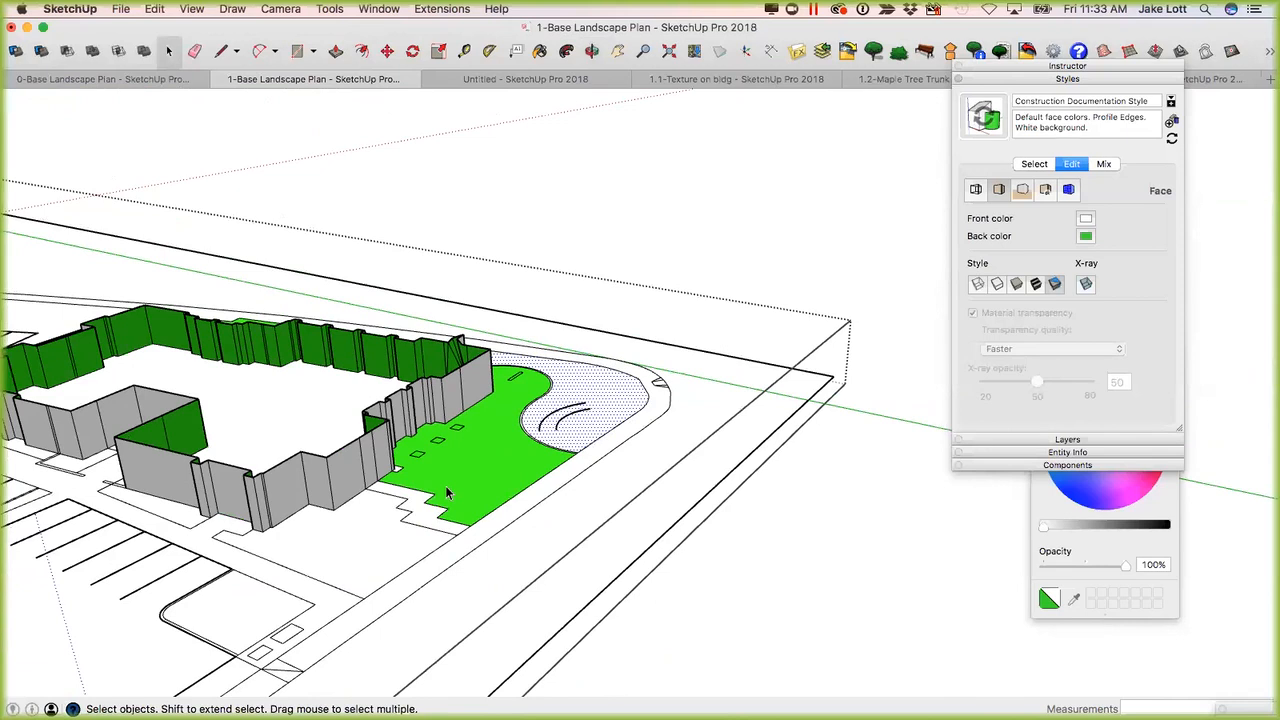
scroll(553, 428, "up", 5)
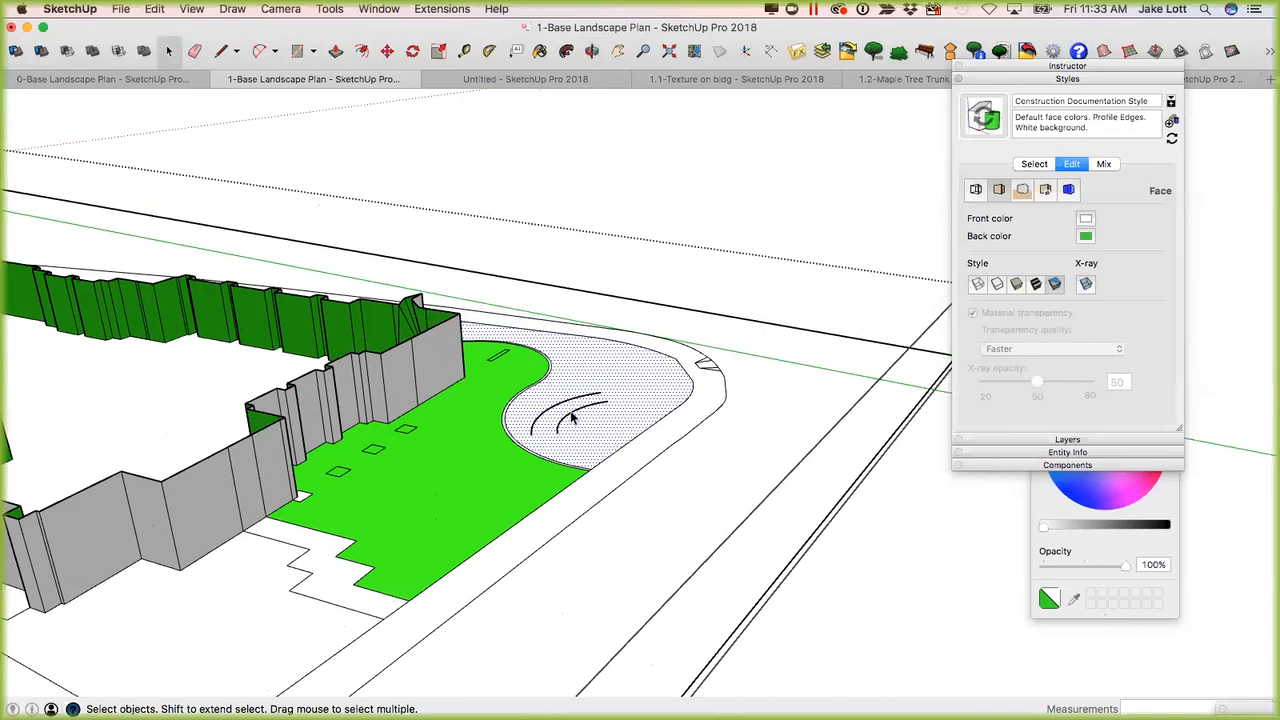
left_click(572, 418)
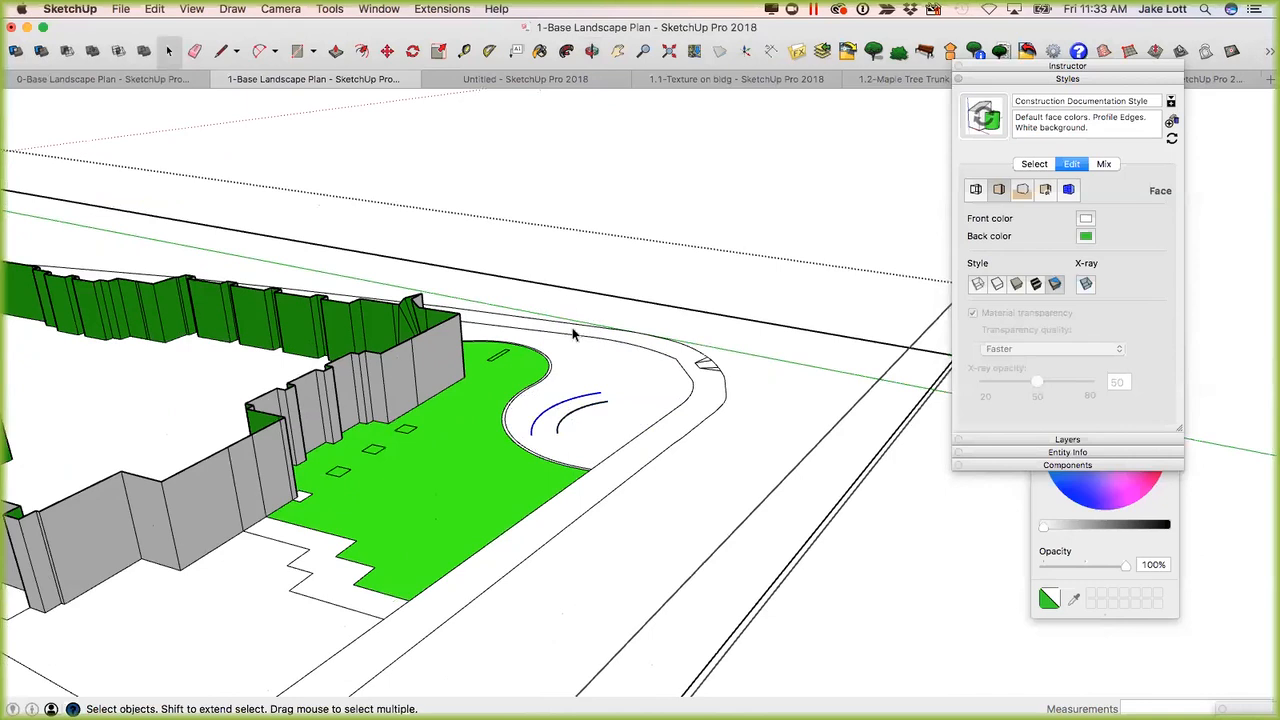
Zoom to a single segment of the curb line beyond the building, then examine the segmented curbs across the site.
scroll(434, 434, "down", 6)
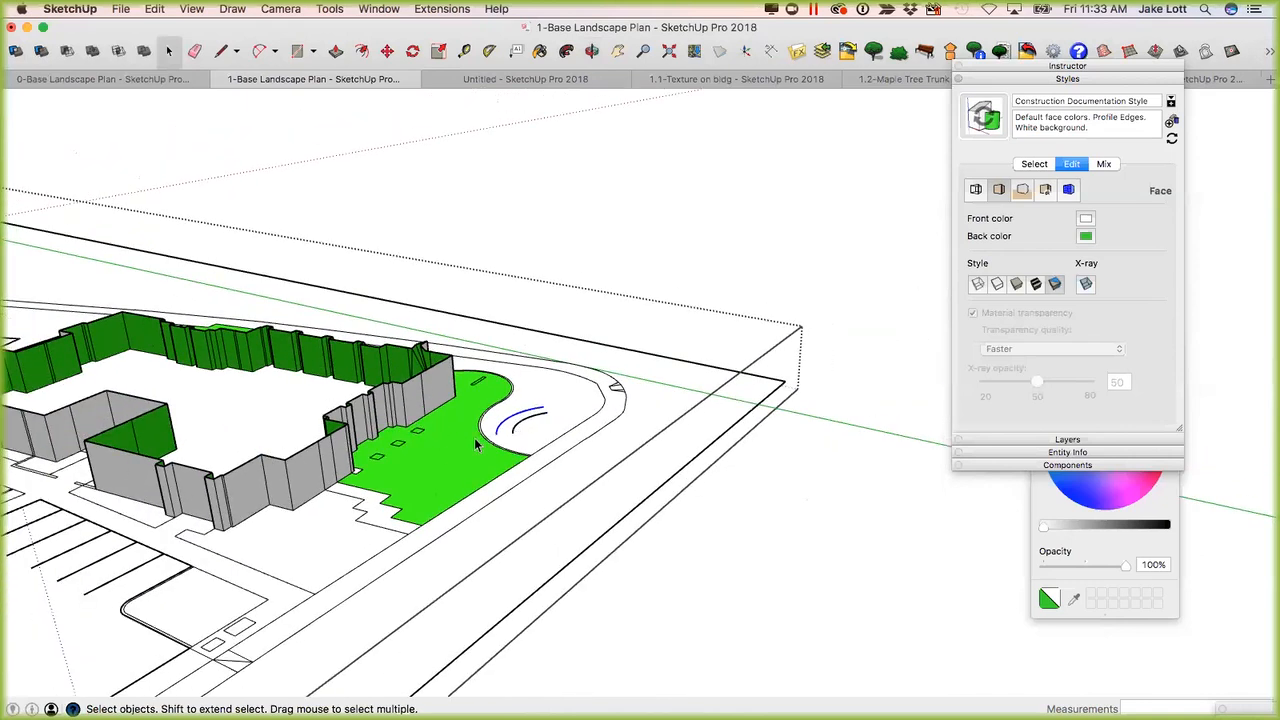
middle_click_drag(447, 452, 520, 480)
middle_click_drag(550, 412, 503, 309)
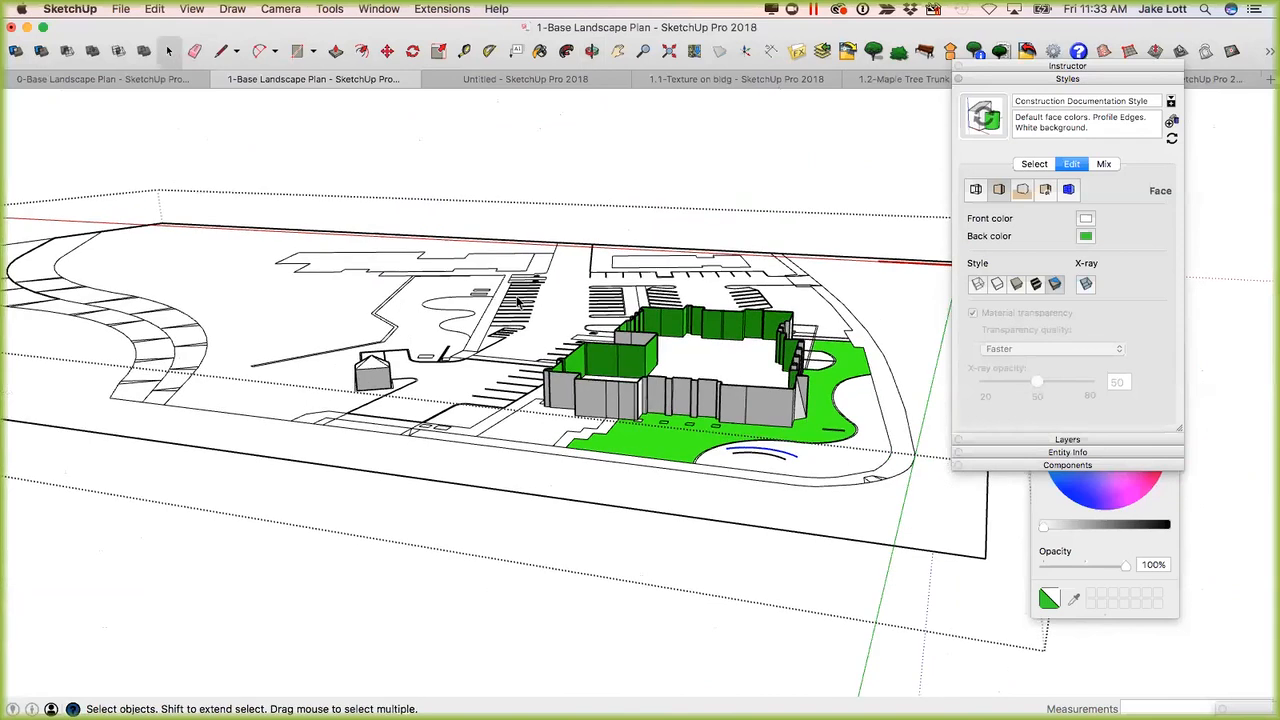
scroll(727, 418, "up", 3)
middle_click_drag(727, 418, 719, 502)
scroll(719, 502, "down", 5)
scroll(549, 191, "up", 5)
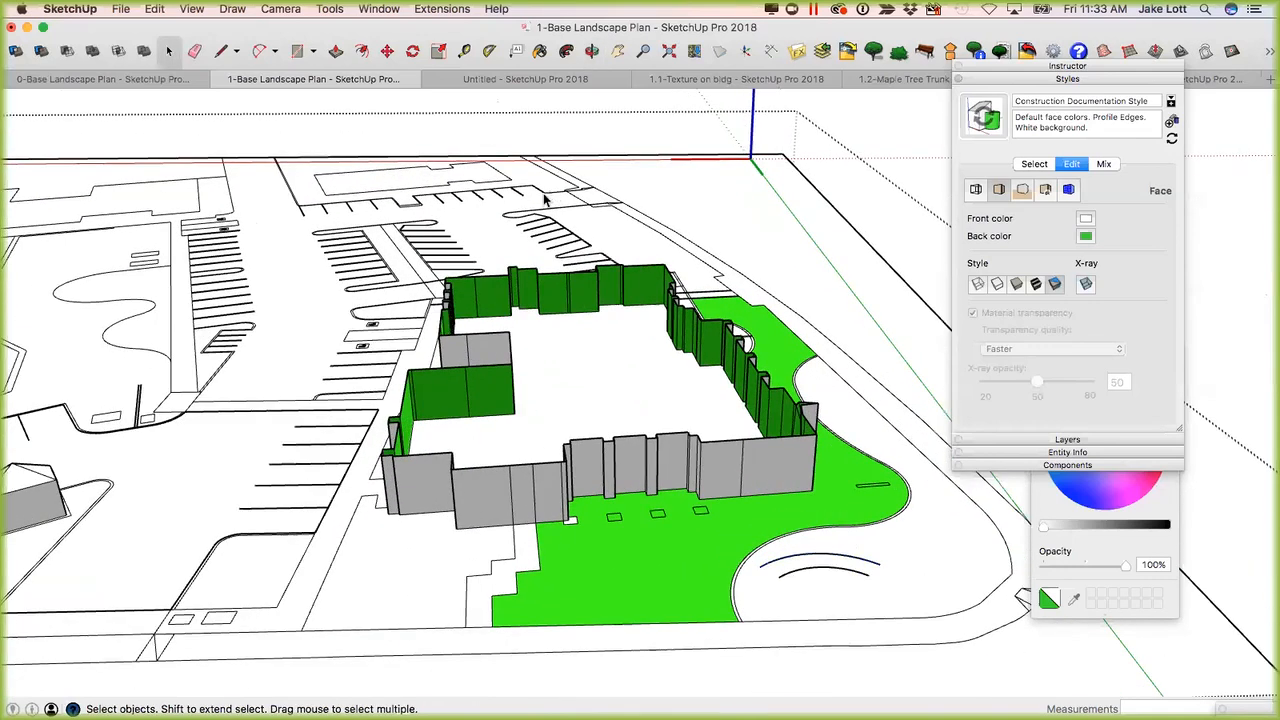
right_click(543, 191)
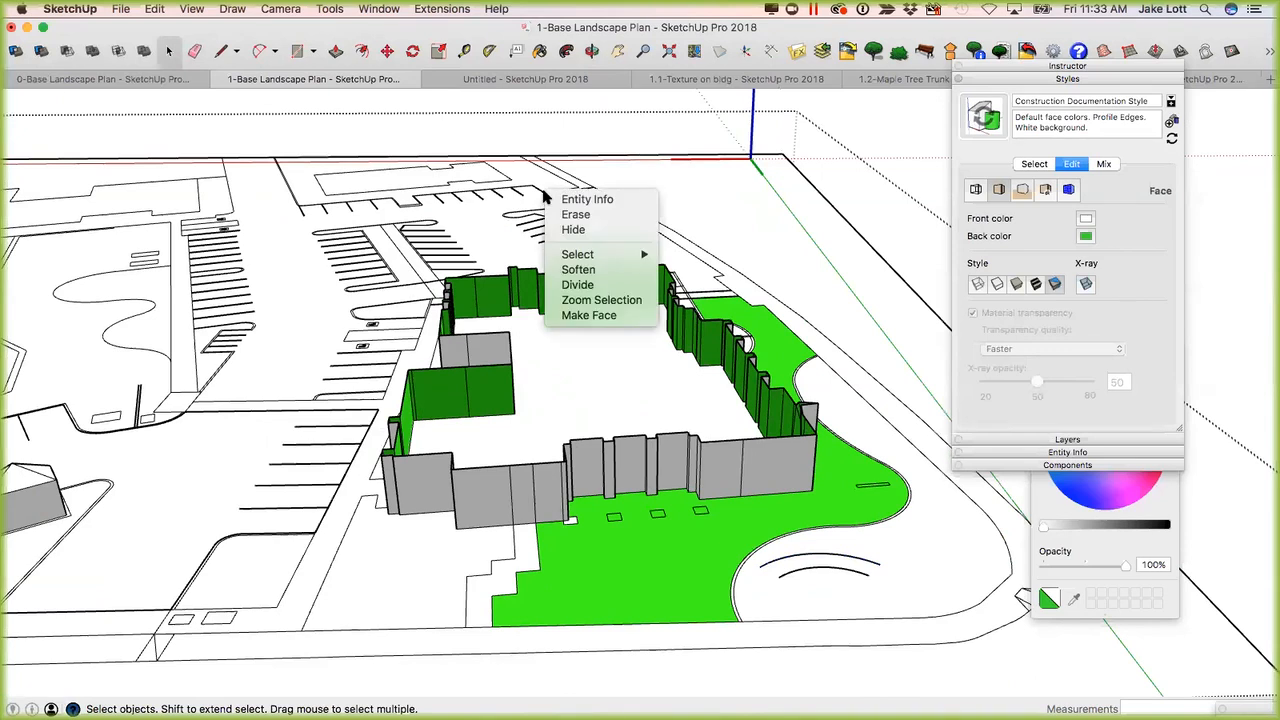
left_click(585, 304)
scroll(569, 355, "down", 5)
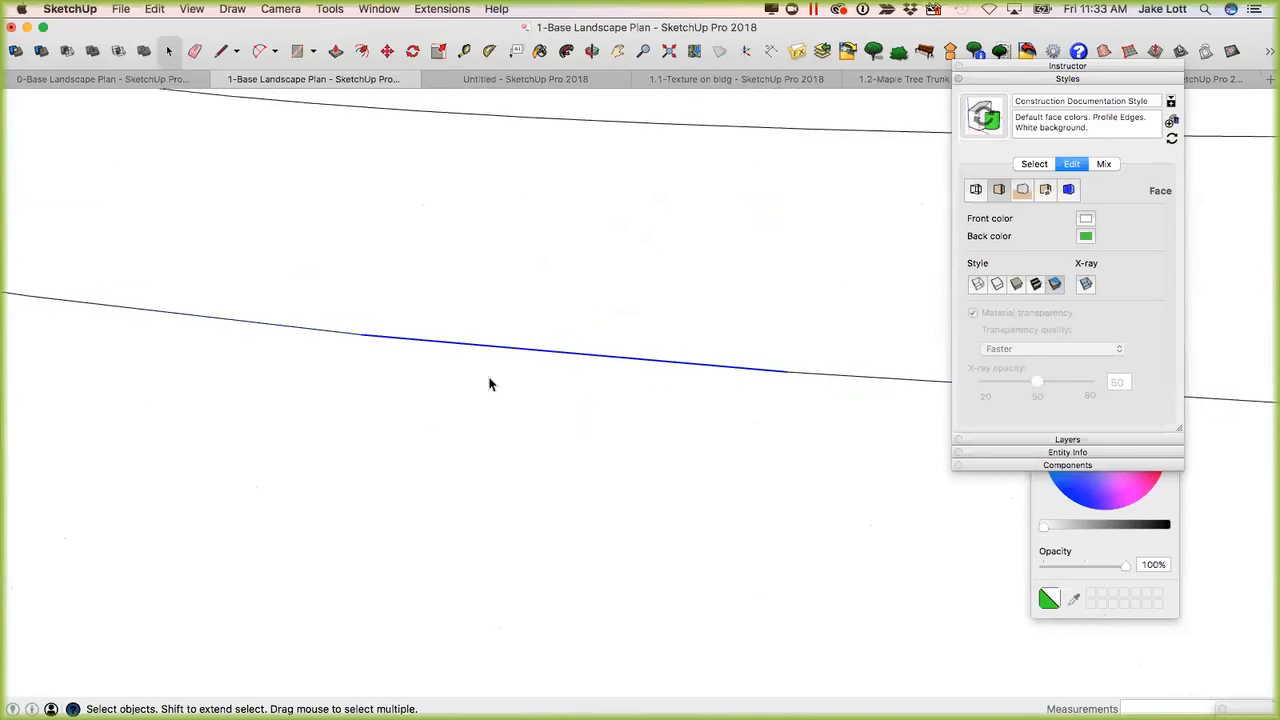
scroll(666, 371, "down", 8)
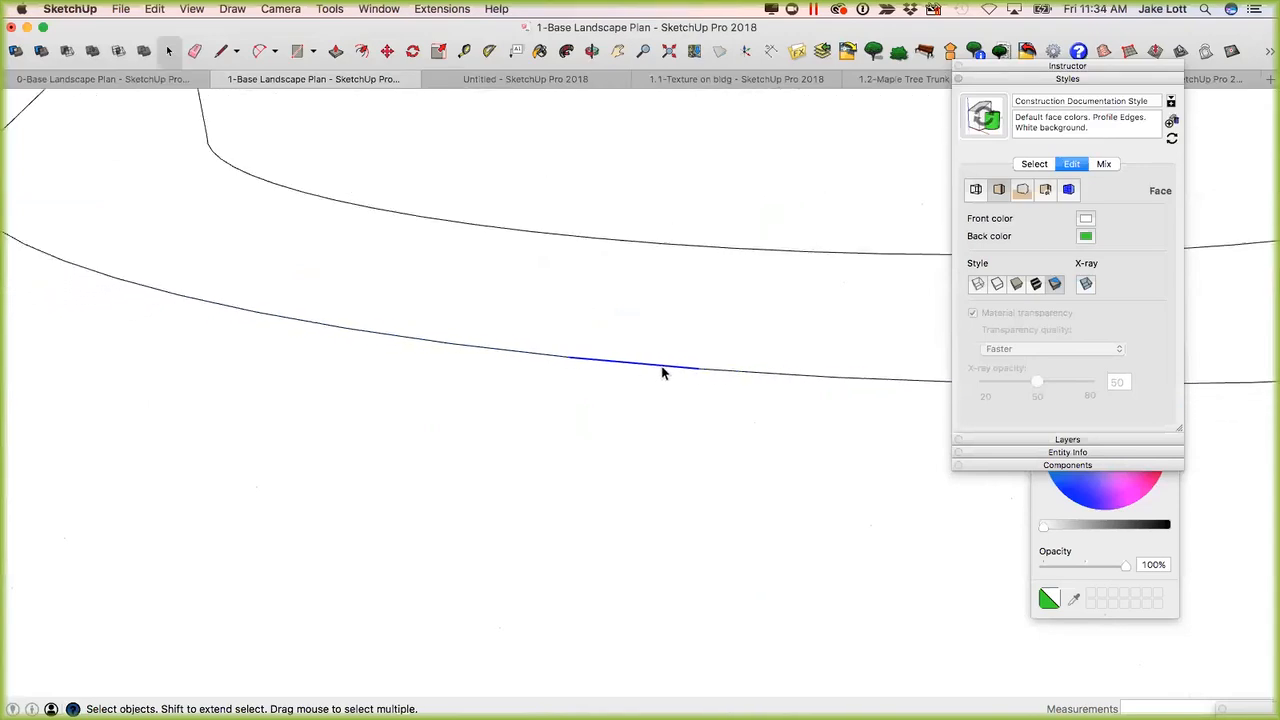
scroll(613, 341, "down", 10)
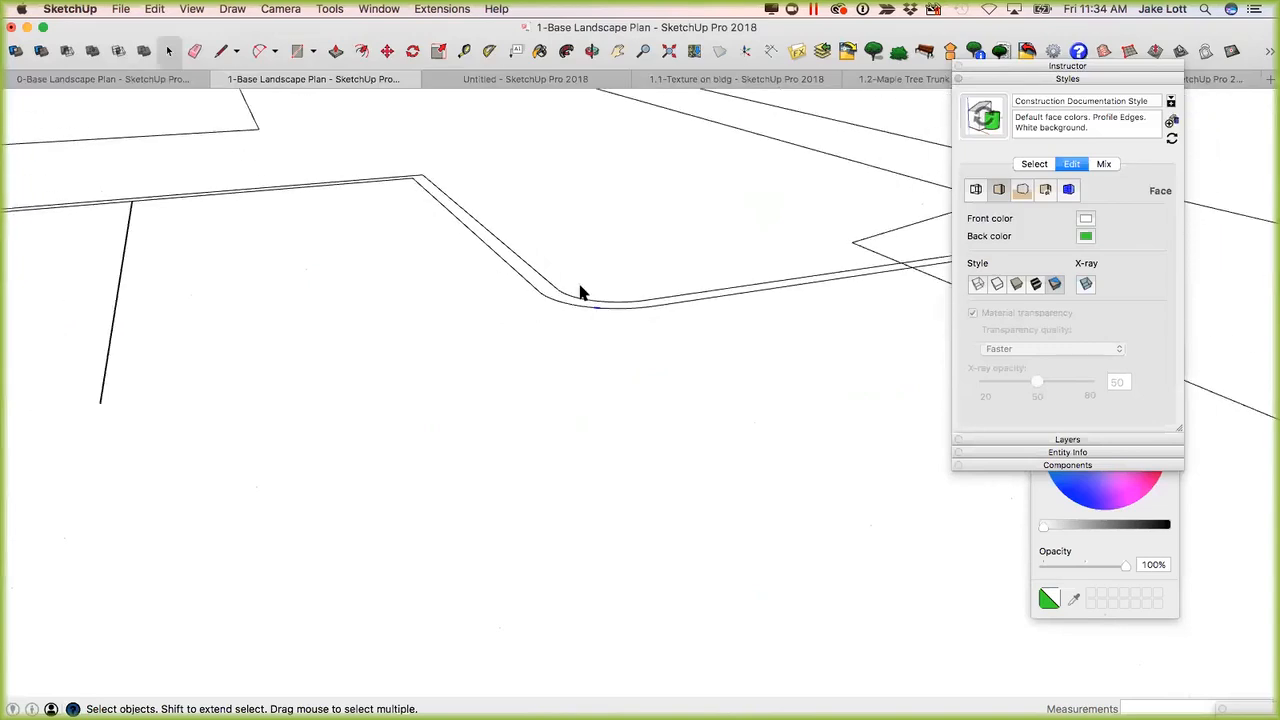
middle_click_drag(707, 266, 931, 215)
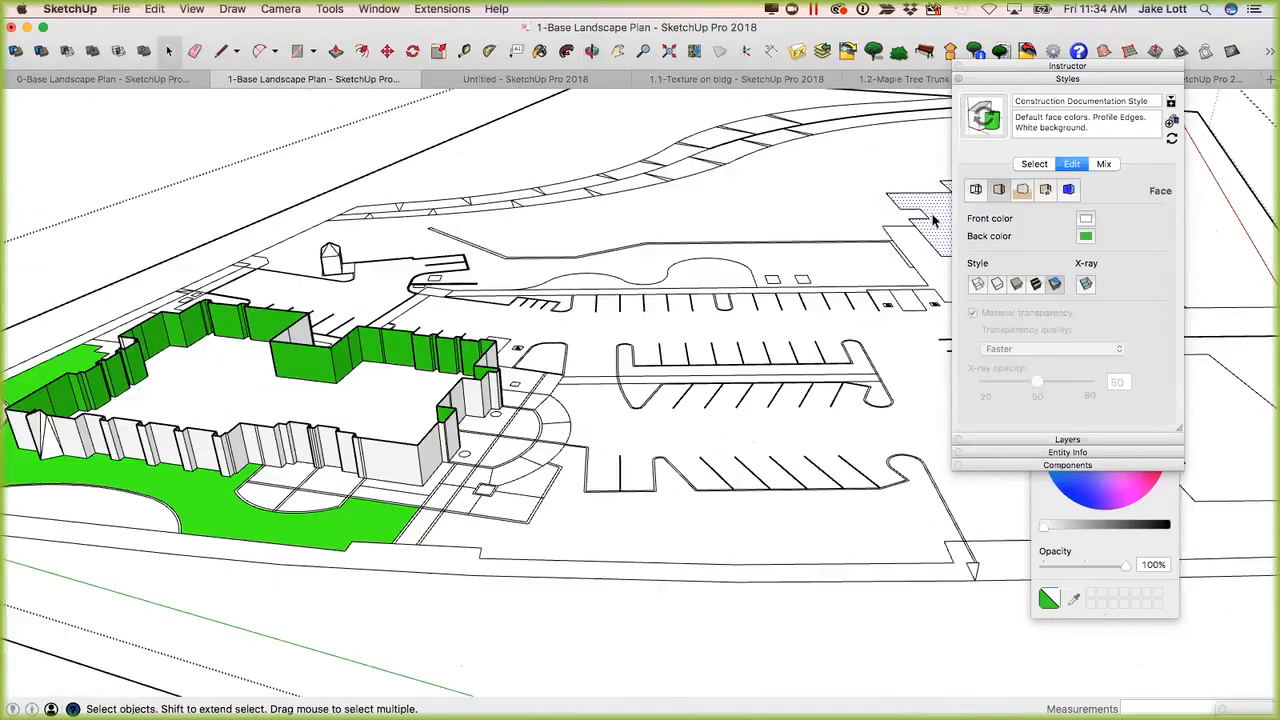
Zoom to the small peaked-roof shed at the edge of the parking lot, and examine it in its site context.
right_click(931, 214)
left_click(978, 383)
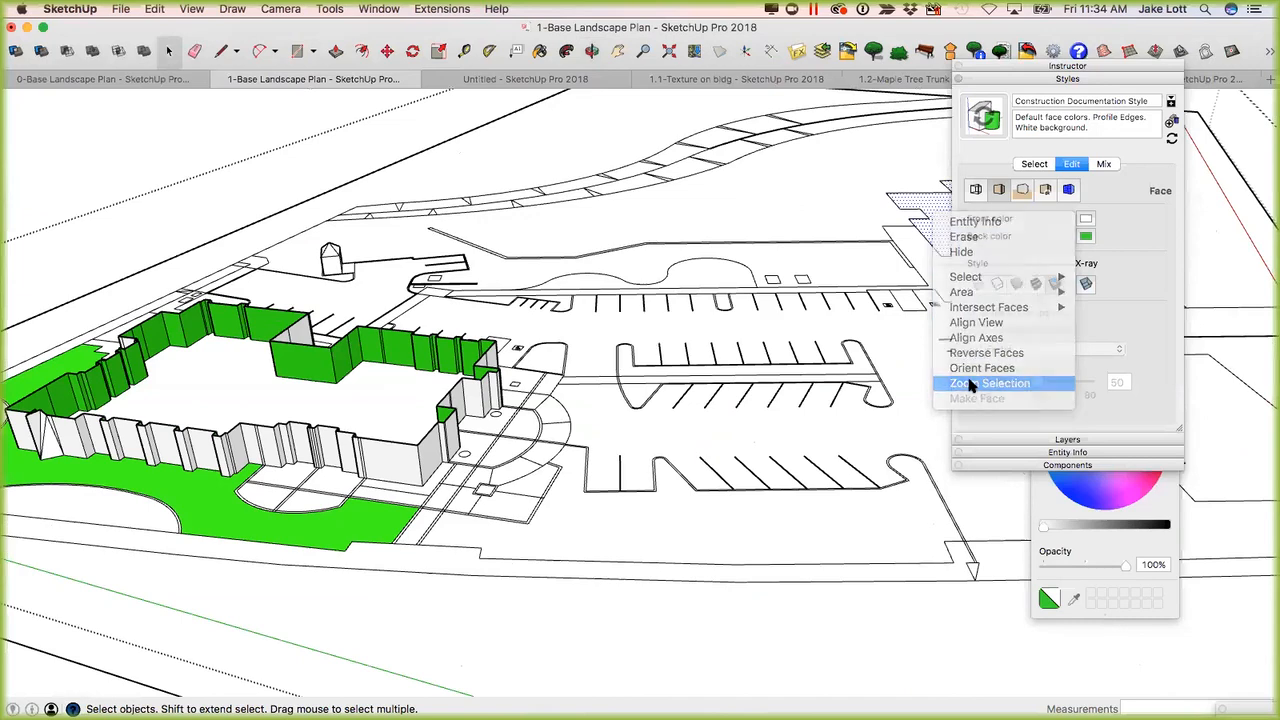
middle_click_drag(758, 445, 800, 285)
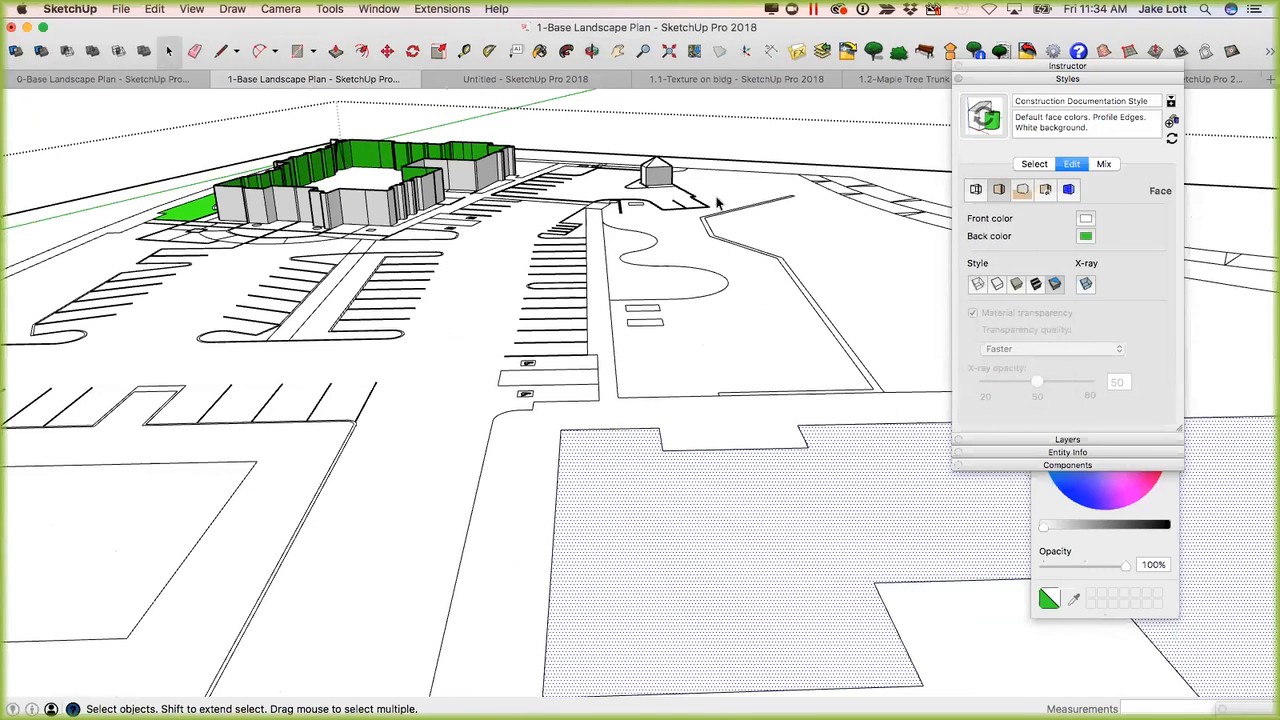
left_click(653, 177)
right_click(653, 177)
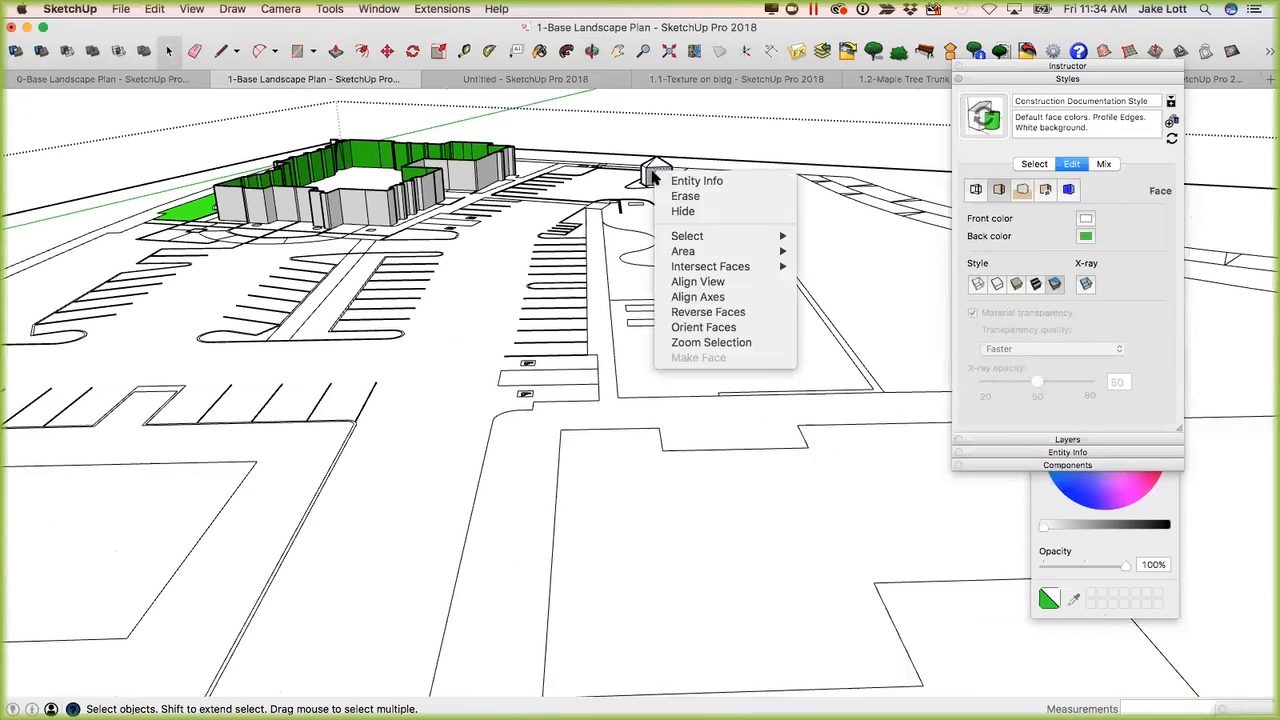
left_click(700, 343)
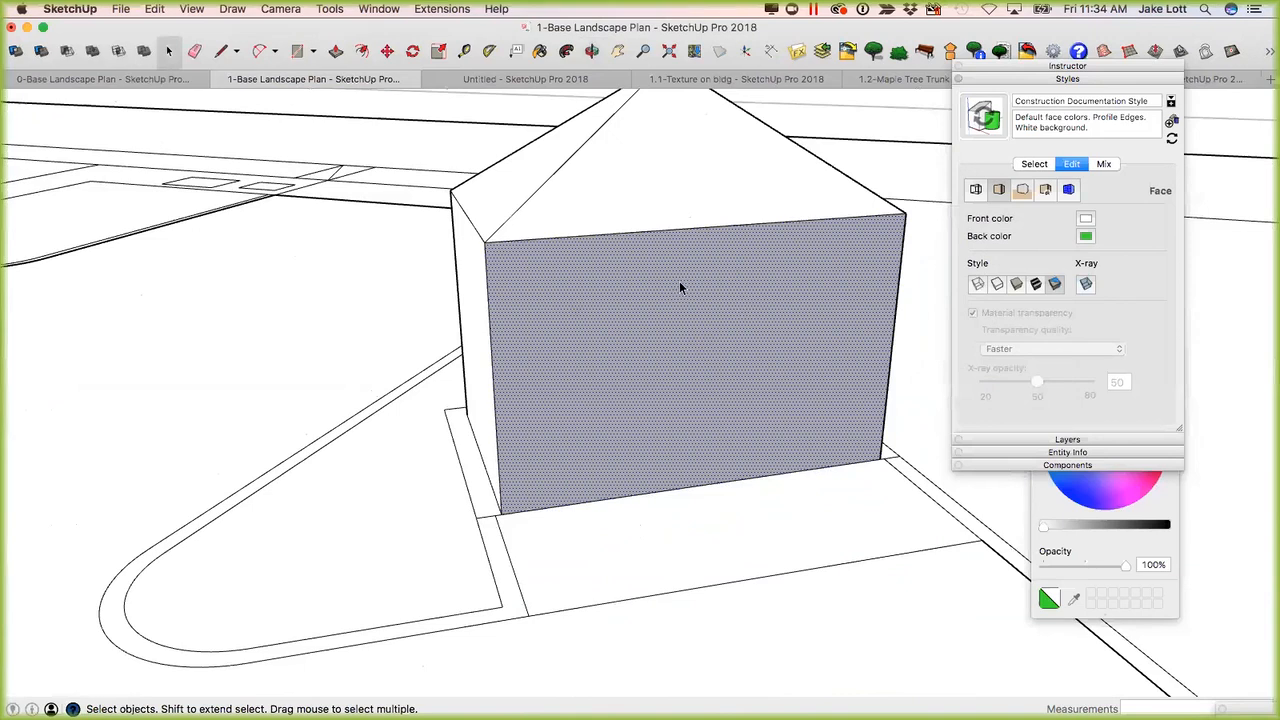
scroll(660, 308, "down", 5)
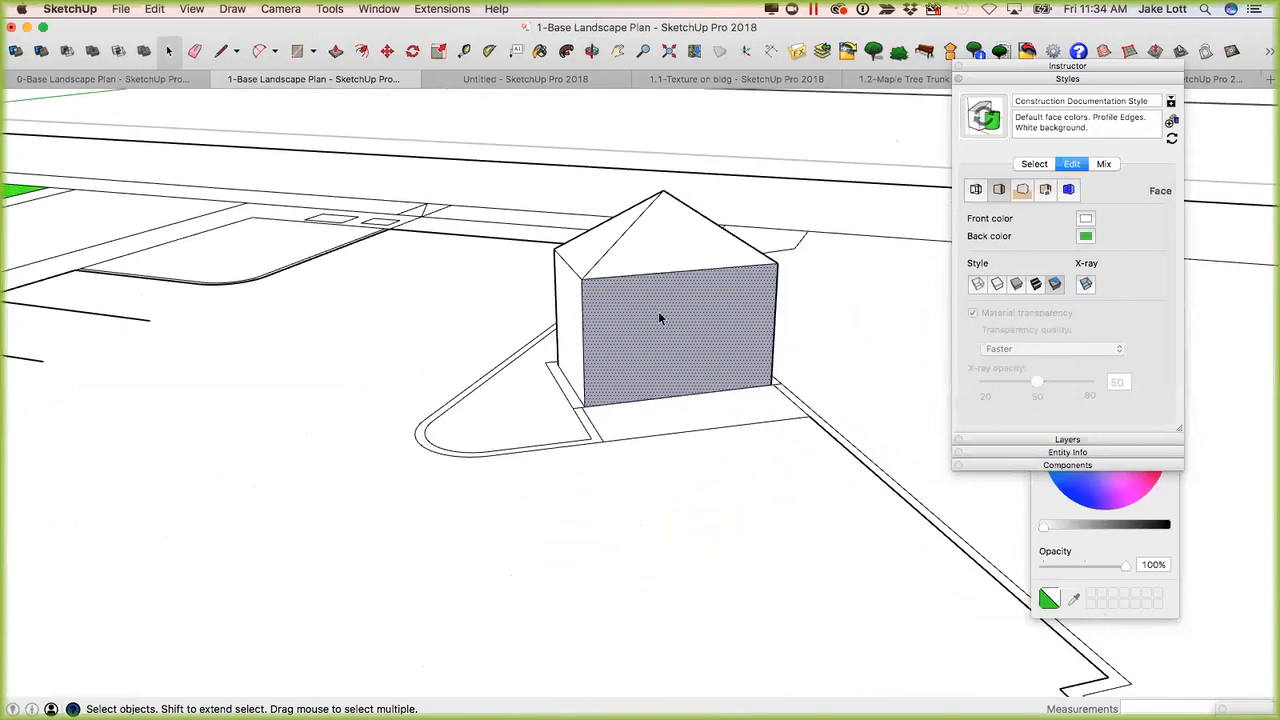
scroll(658, 311, "up", 3)
scroll(658, 310, "down", 3)
scroll(650, 300, "up", 2)
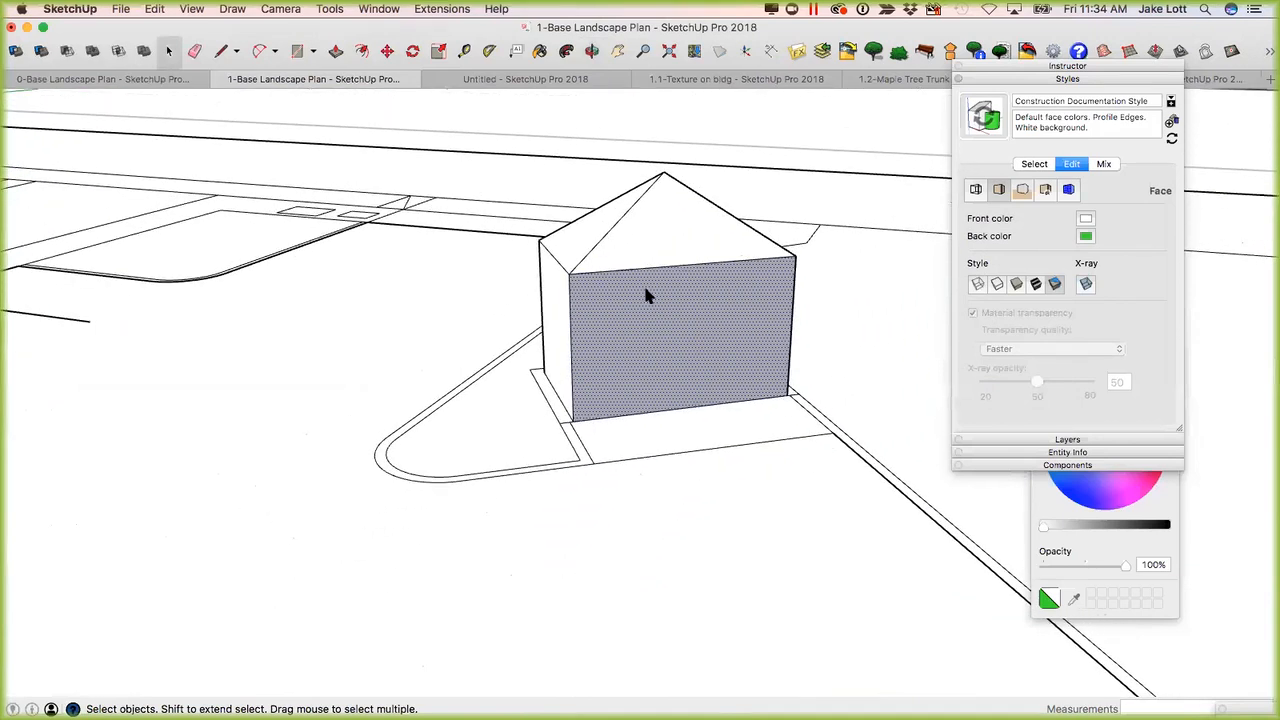
scroll(651, 290, "down", 2)
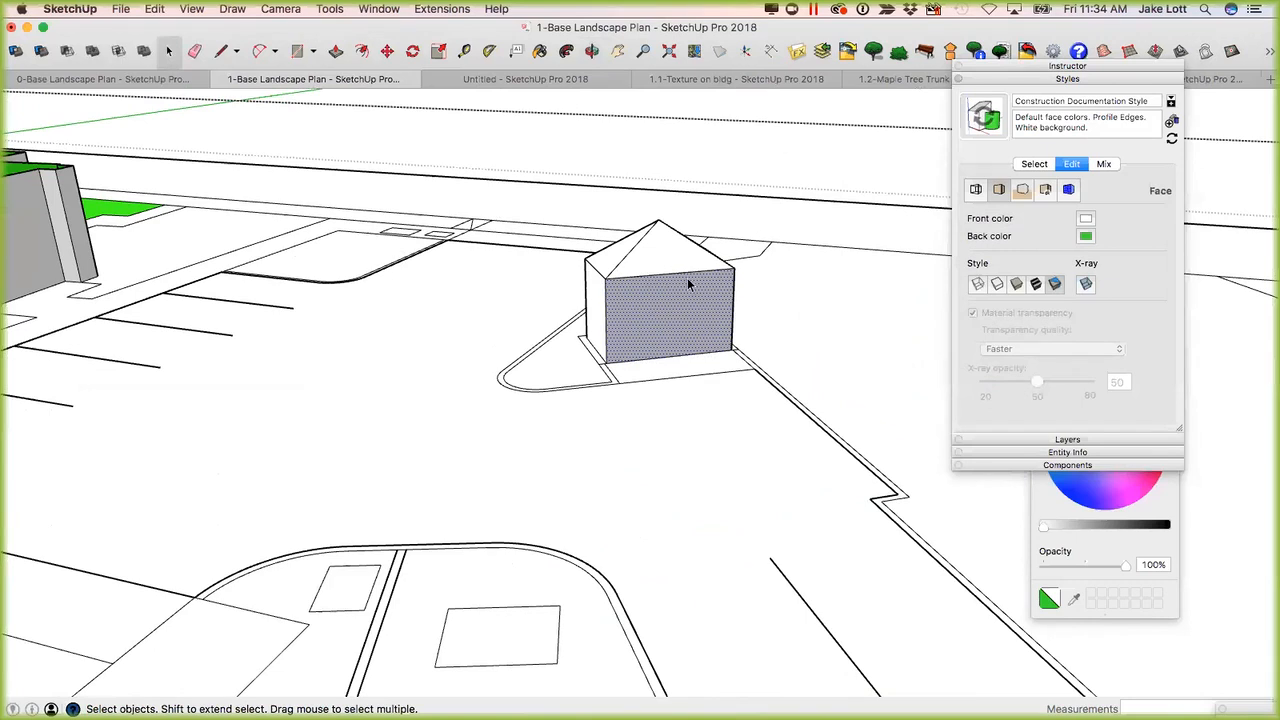
scroll(690, 286, "down", 6)
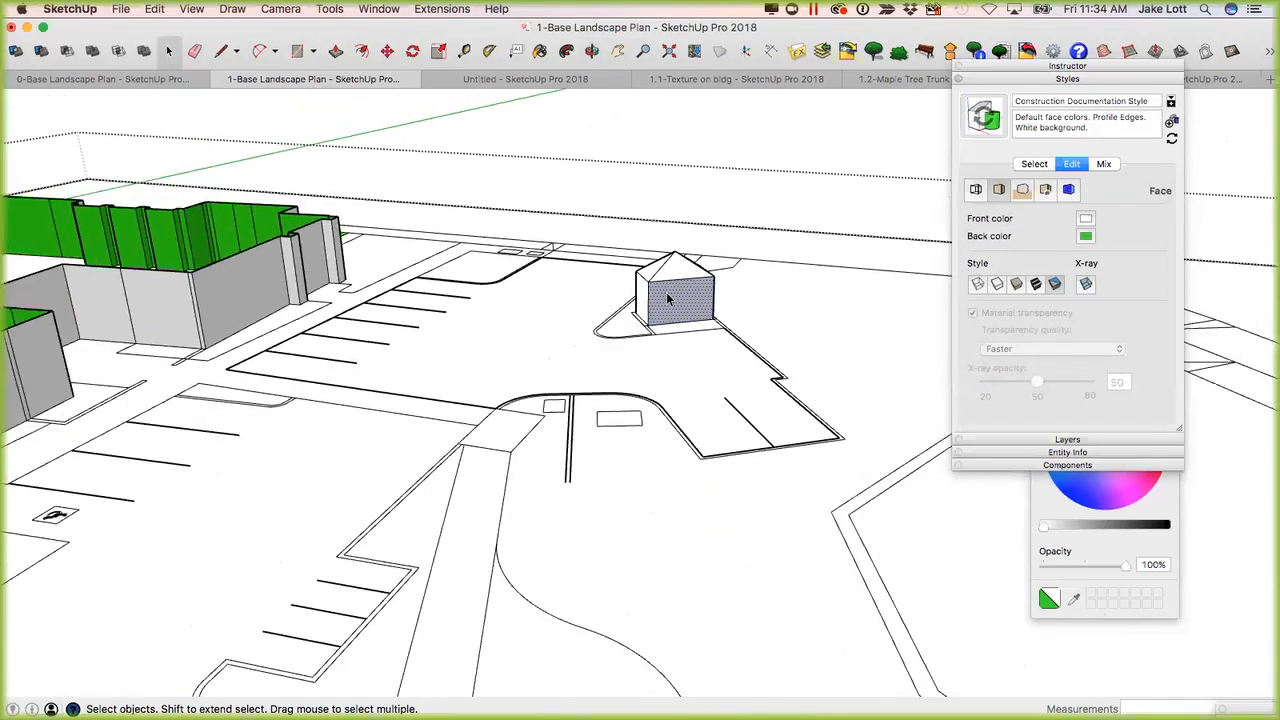
Close the style settings and show the model's layer list to review the imported layers against the shed and building.
left_click(1043, 80)
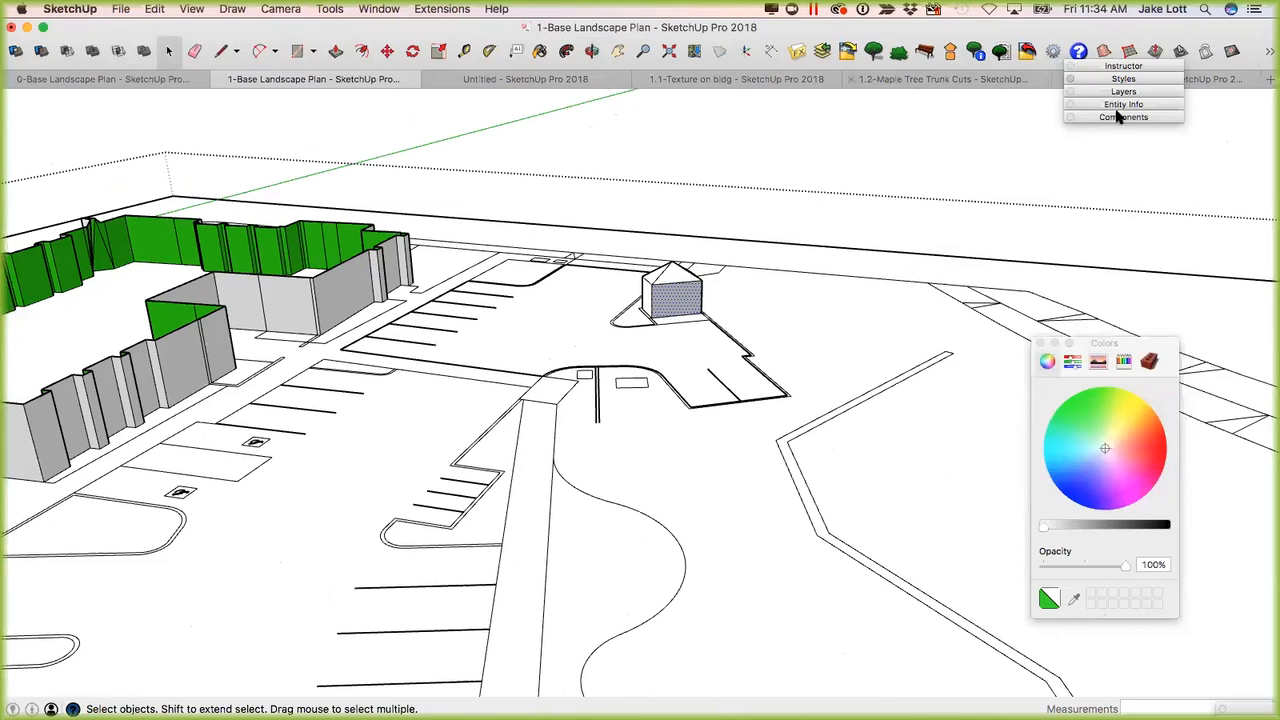
left_click(1122, 92)
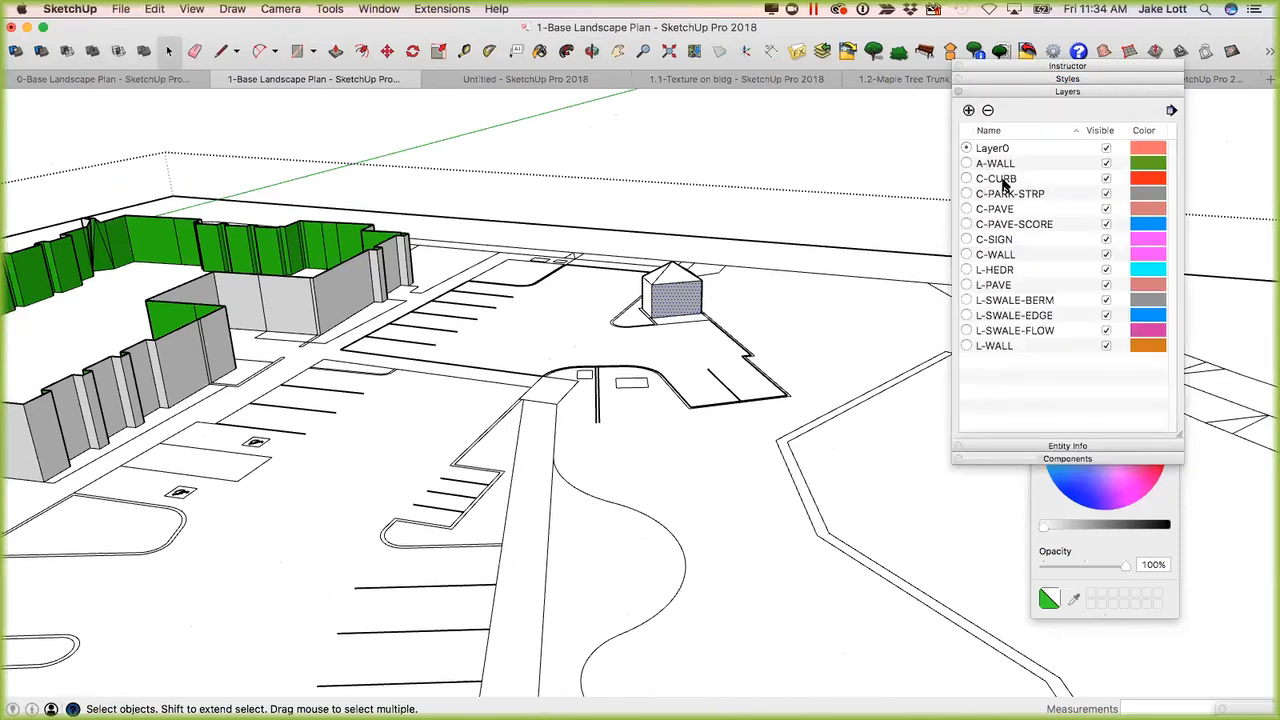
middle_click_drag(580, 450, 590, 420)
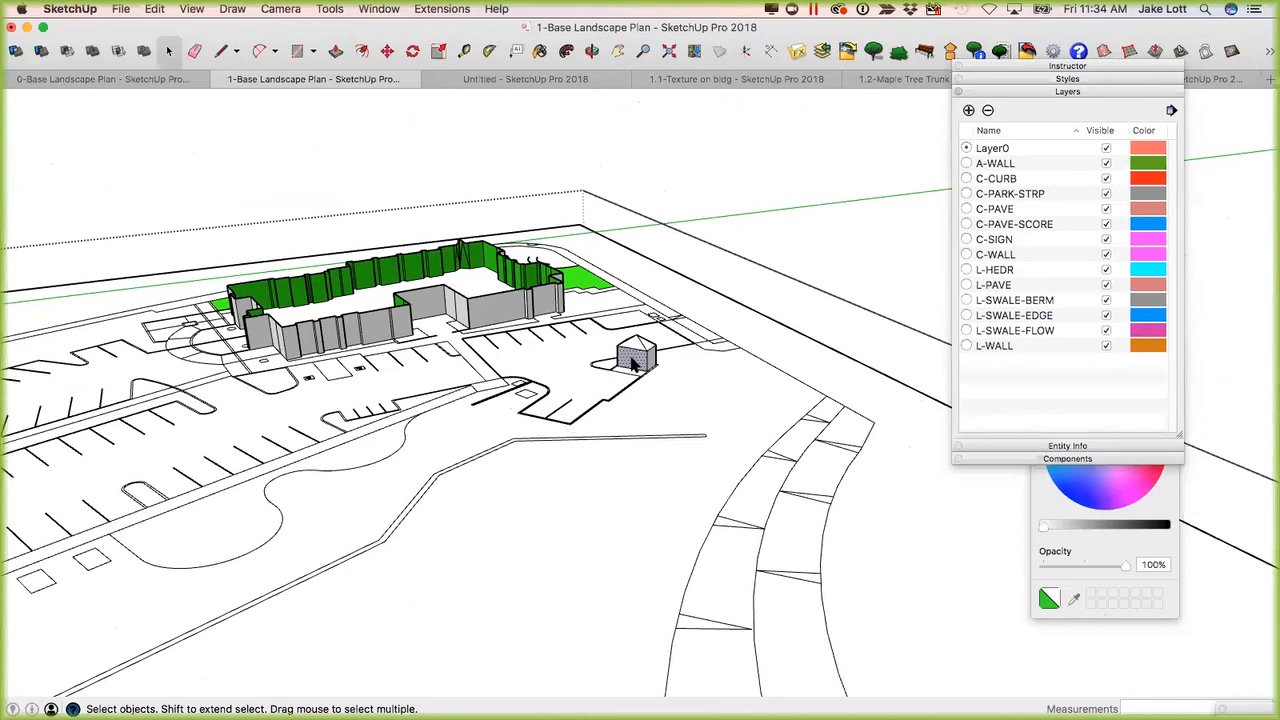
scroll(640, 362, "up", 3)
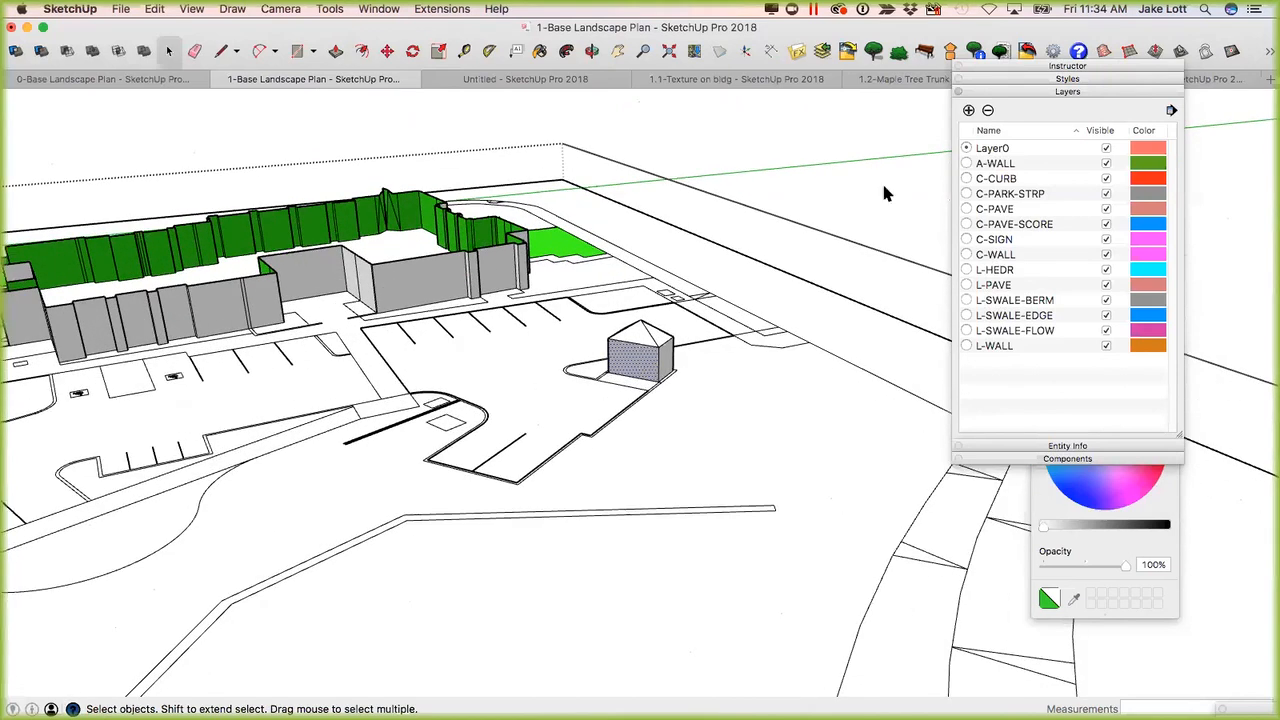
Replace the layer list with the entity information, and check the layers of a parking stripe and the rounded curb edges.
left_click(1048, 92)
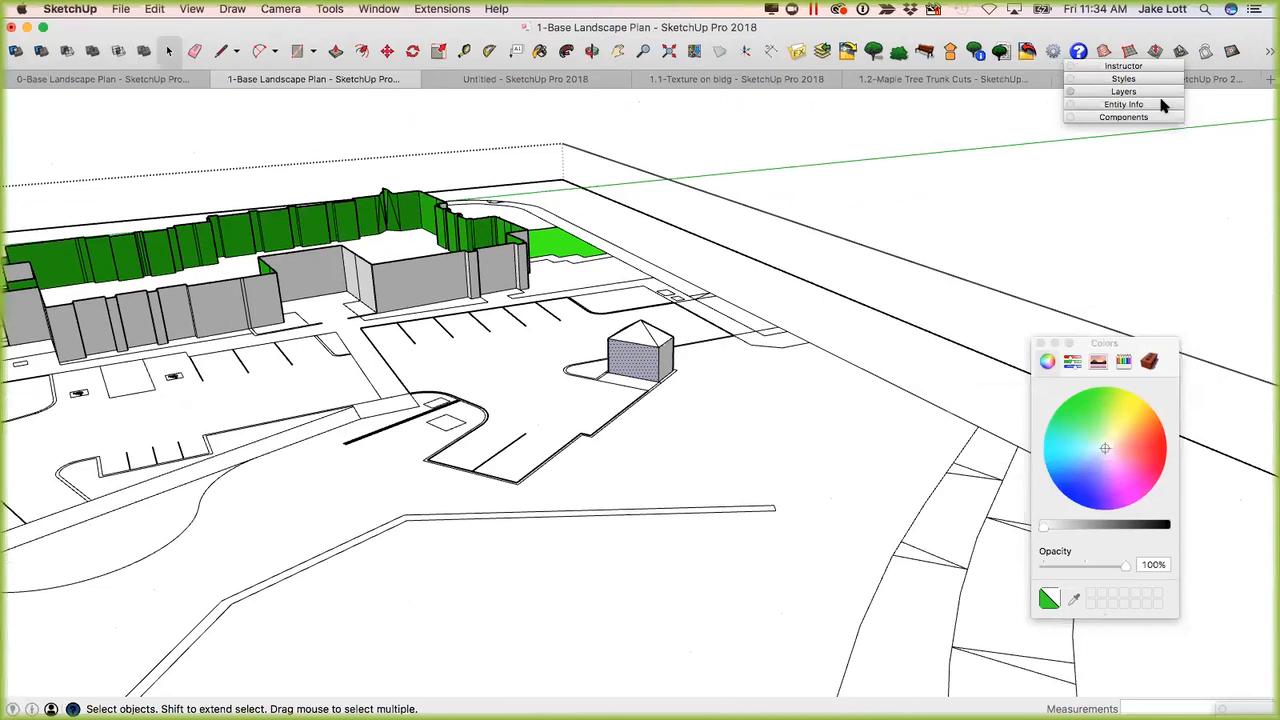
left_click(1148, 105)
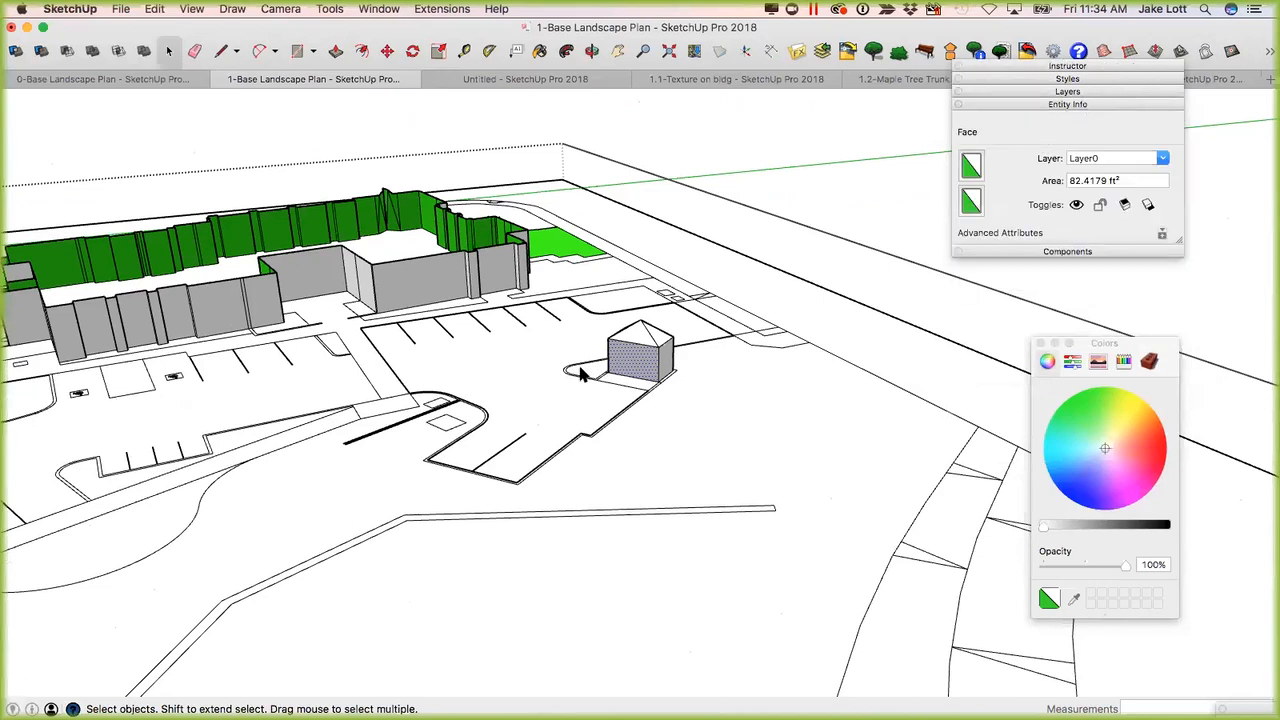
scroll(540, 410, "up", 2)
left_click(487, 467)
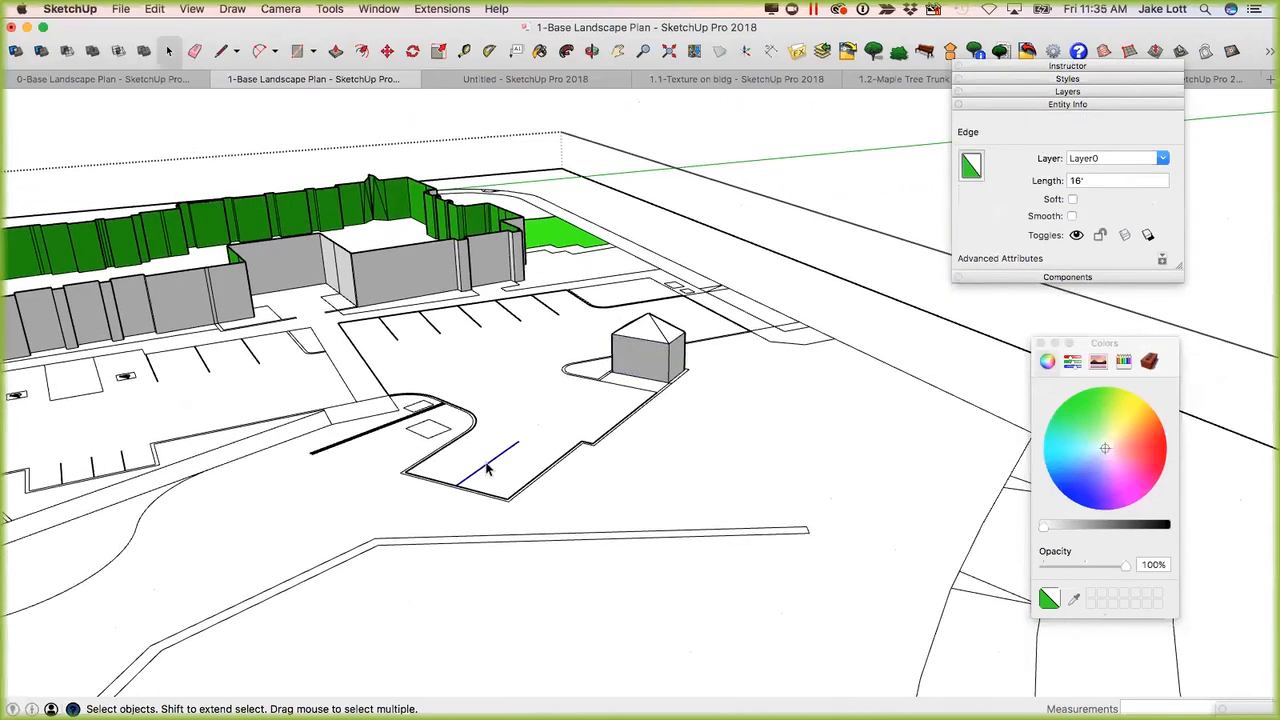
left_click(456, 437)
left_click(474, 421)
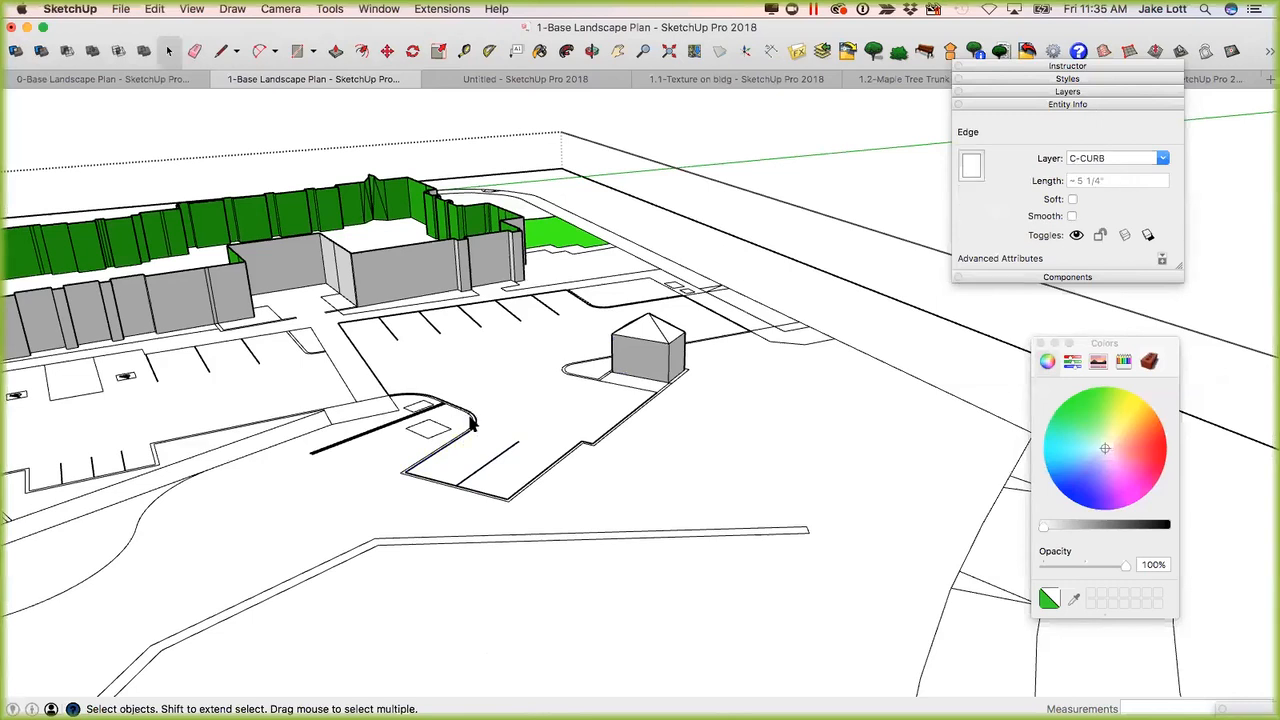
scroll(474, 424, "up", 2)
left_click(476, 425)
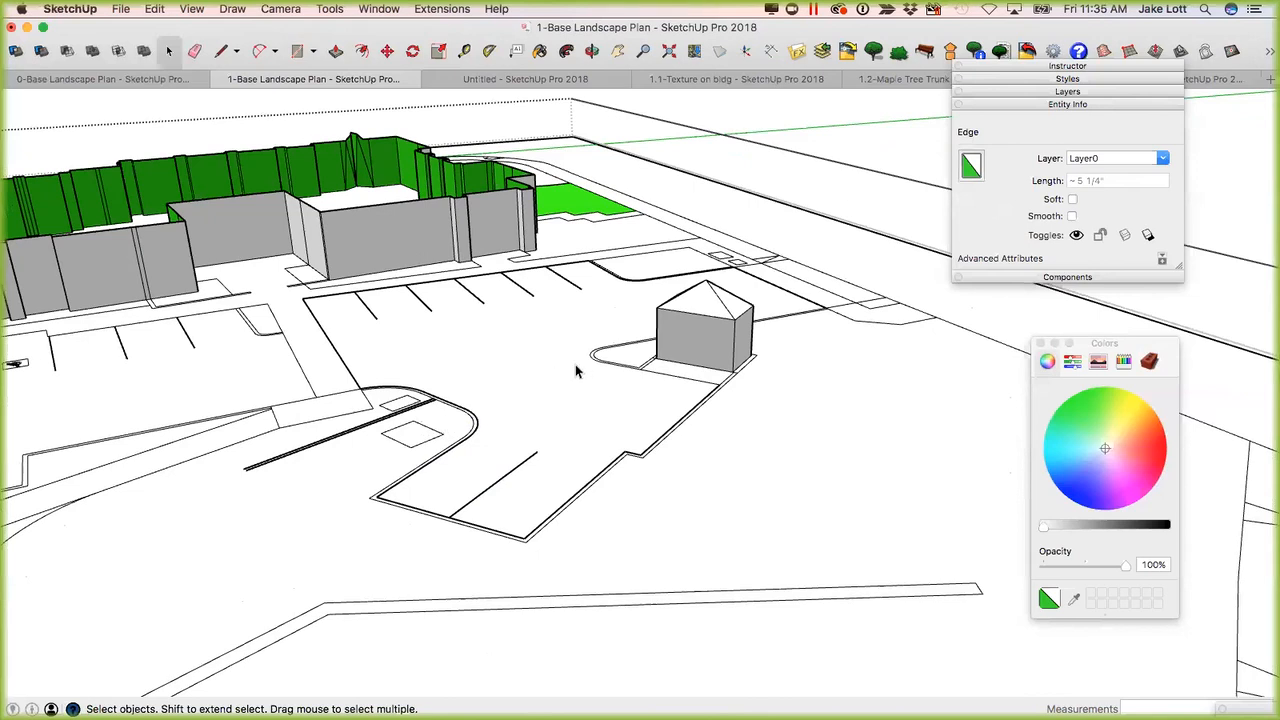
Select the shed together with the linework touching it, and assign the selection to Layer0.
mouse_move(683, 369)
middle_mouse_down()
mouse_move(789, 366)
mouse_move(520, 417)
mouse_move(715, 410)
mouse_move(951, 451)
mouse_move(700, 365)
middle_mouse_up()
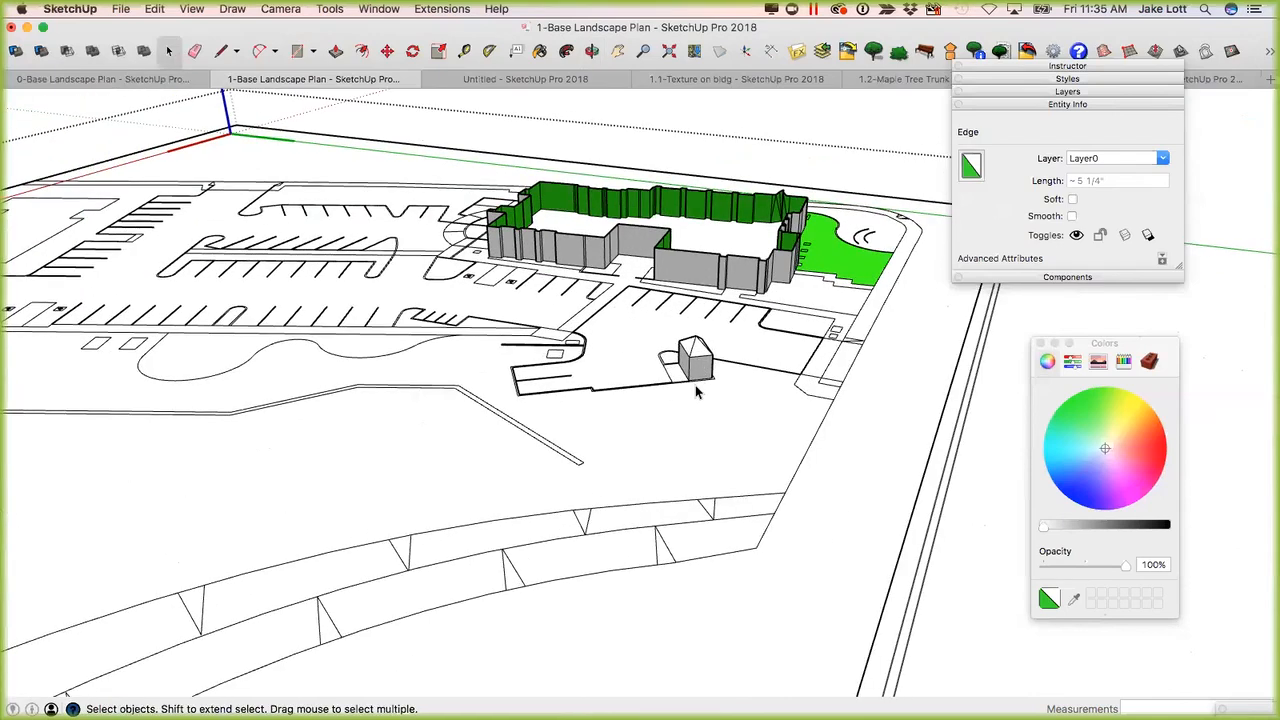
scroll(697, 388, "down", 5)
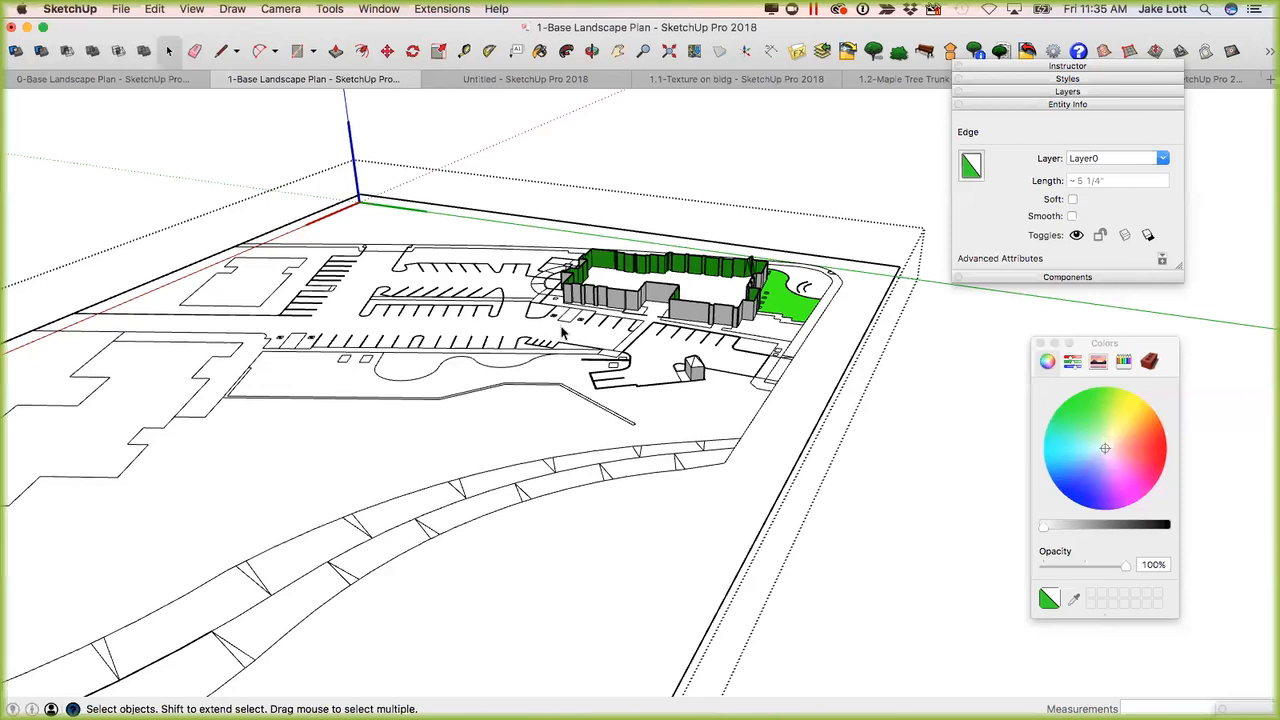
scroll(664, 346, "up", 3)
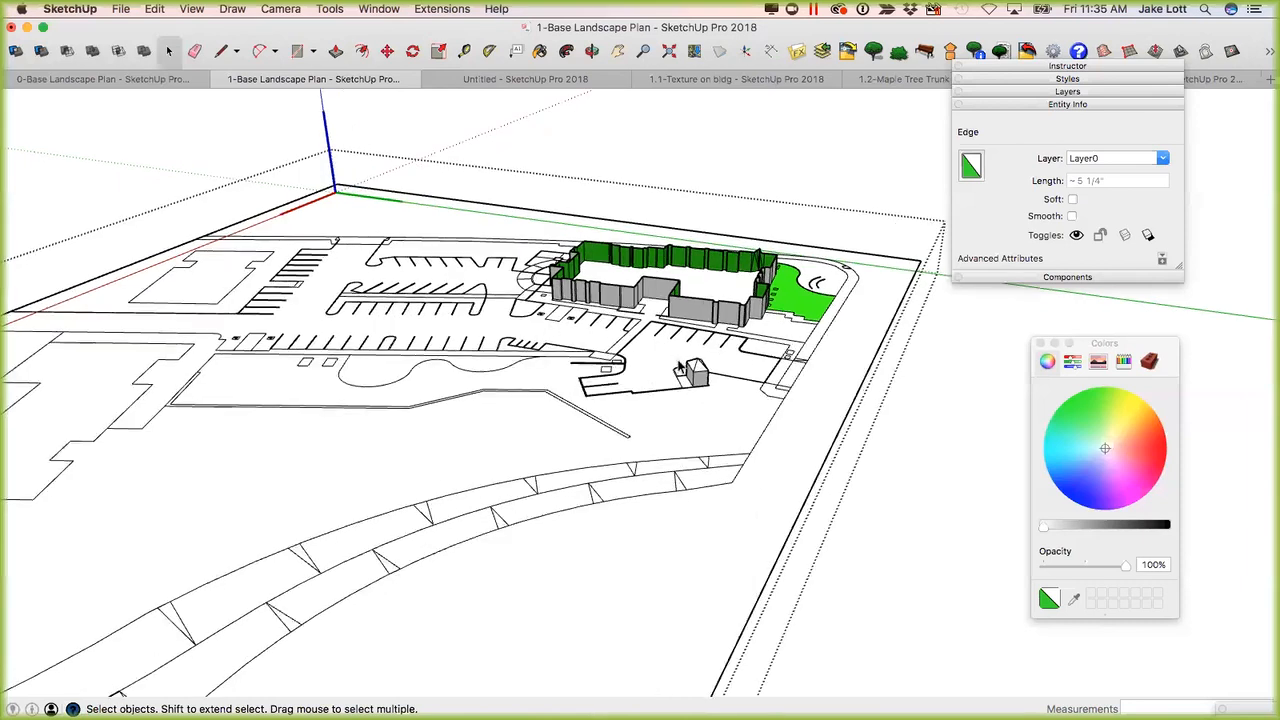
scroll(715, 378, "up", 5)
left_click_drag(771, 457, 620, 329)
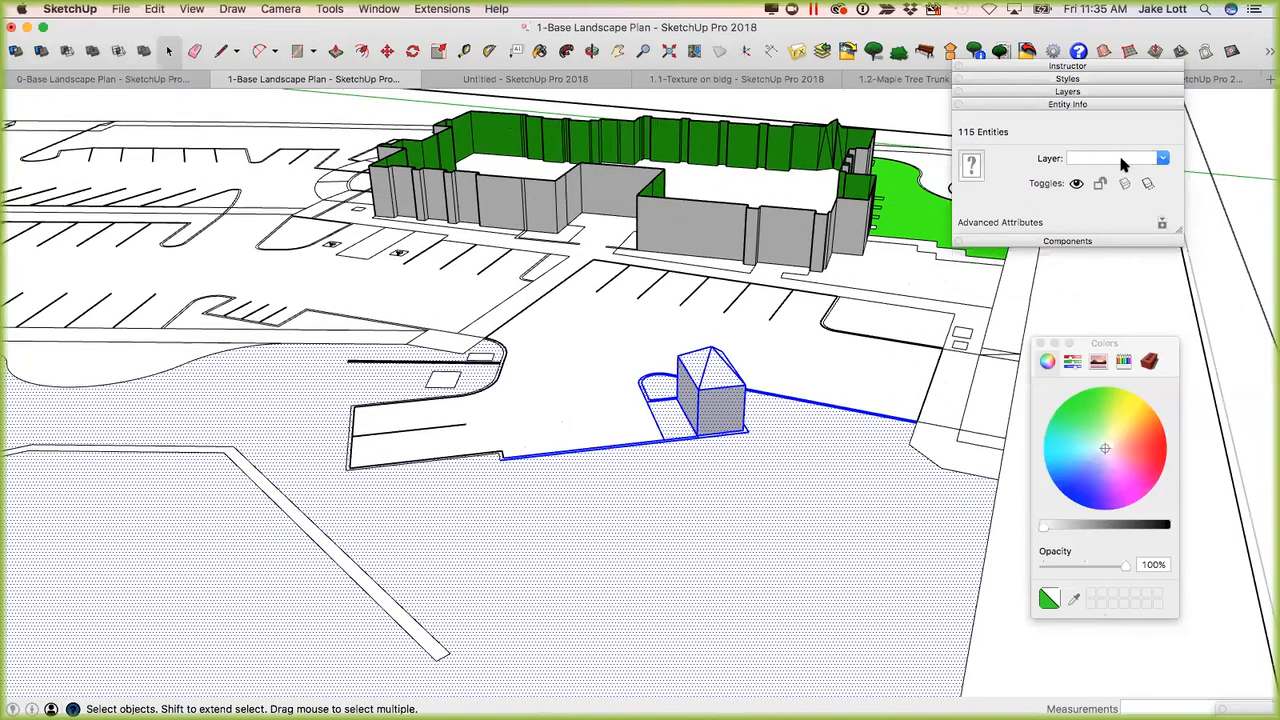
left_click(1163, 160)
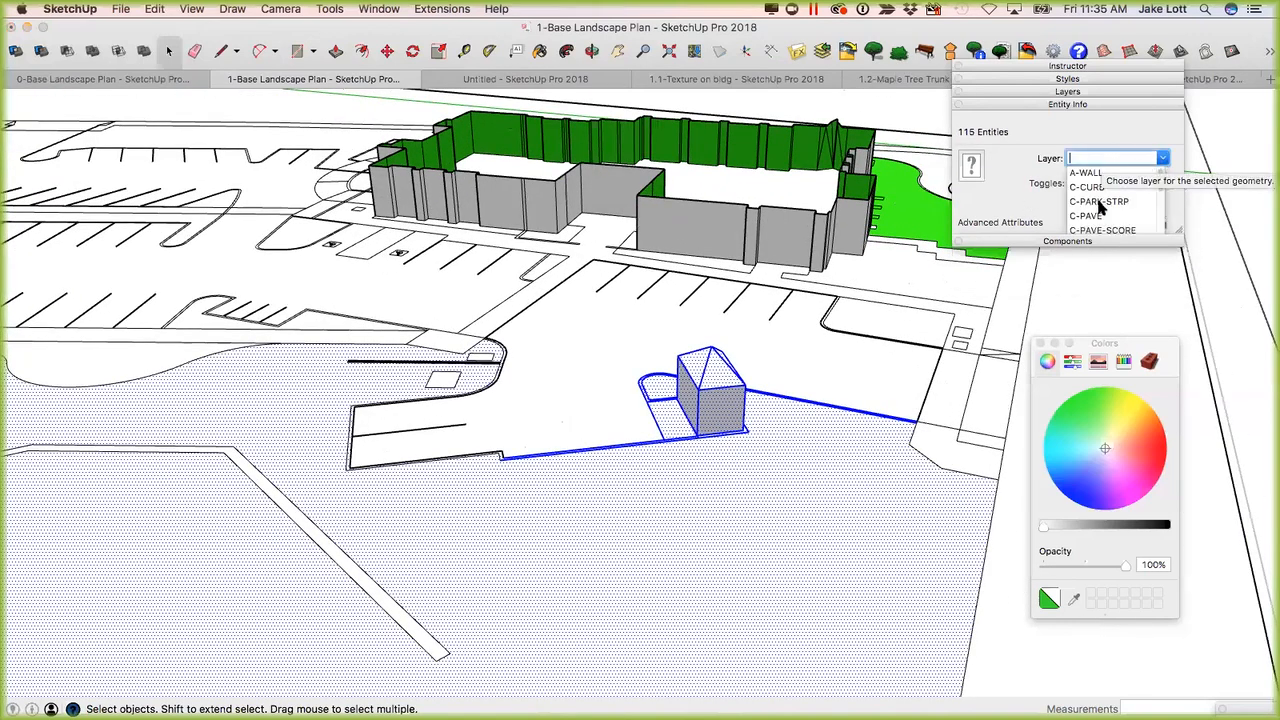
scroll(1103, 207, "down", 5)
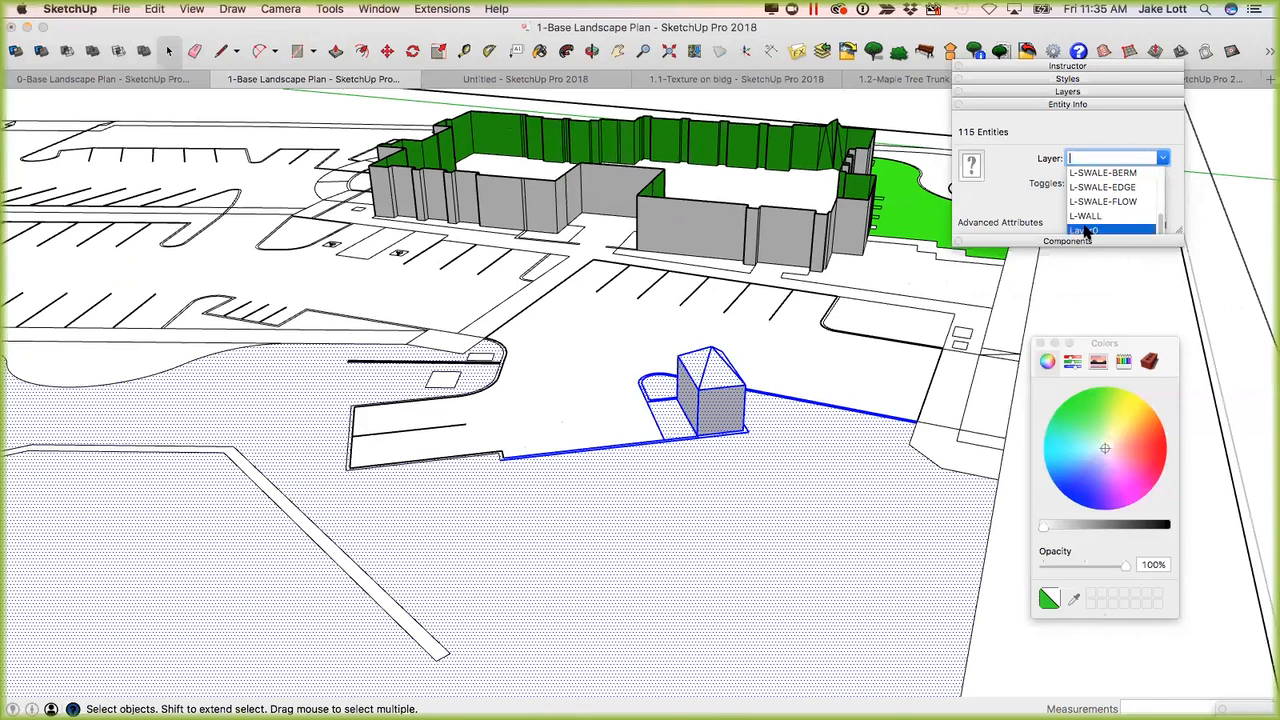
left_click(1084, 230)
Select only the shed's walls and roof, leaving the surrounding curb lines and ground faces out.
left_click(754, 446)
mouse_move(754, 446)
middle_mouse_down()
mouse_move(686, 489)
mouse_move(693, 476)
mouse_move(725, 523)
mouse_move(780, 489)
middle_mouse_up()
scroll(780, 489, "up", 5)
mouse_move(857, 427)
middle_mouse_down()
mouse_move(969, 465)
mouse_move(651, 543)
mouse_move(734, 537)
mouse_move(369, 580)
mouse_move(557, 553)
mouse_move(543, 514)
mouse_move(668, 258)
middle_mouse_up()
left_click_drag(670, 256, 930, 365)
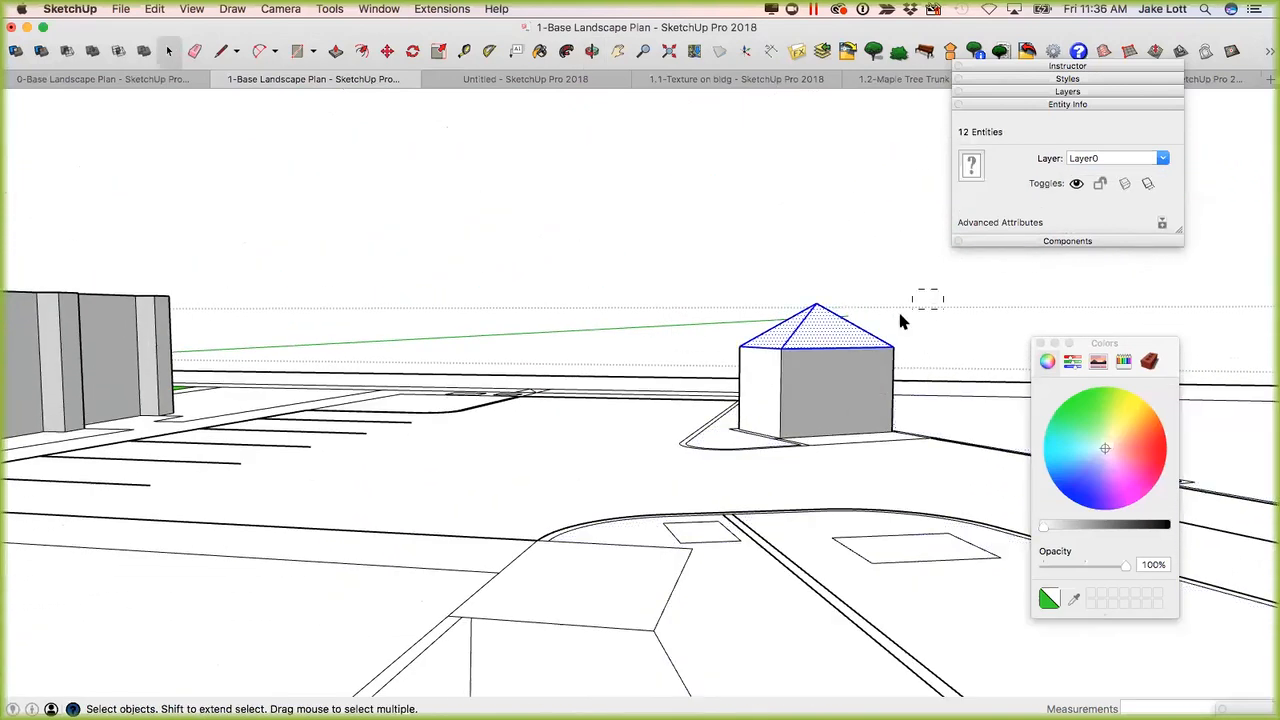
left_click_drag(701, 352, 700, 357)
mouse_move(834, 362)
middle_mouse_down()
mouse_move(743, 397)
mouse_move(563, 429)
mouse_move(726, 411)
mouse_move(711, 436)
mouse_move(836, 386)
middle_mouse_up()
Begin making a component from the selected shed geometry, with the definition name Utility Shed.
right_click(836, 386)
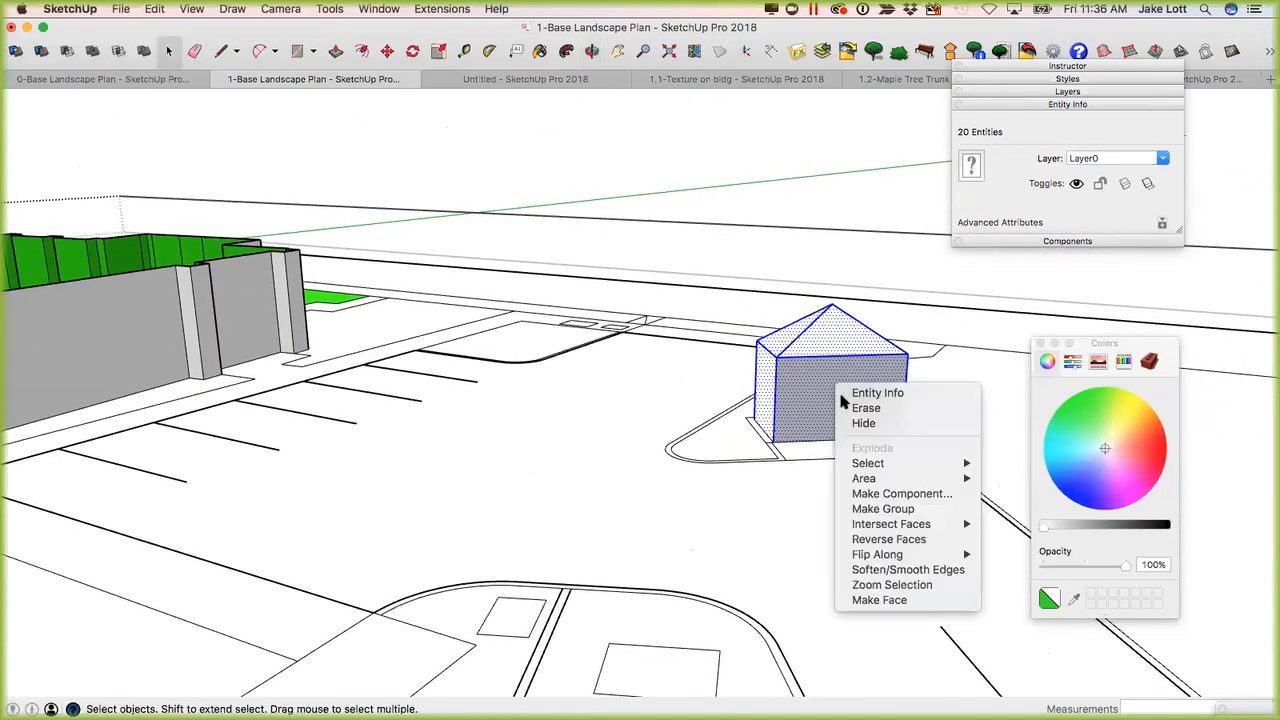
left_click(880, 492)
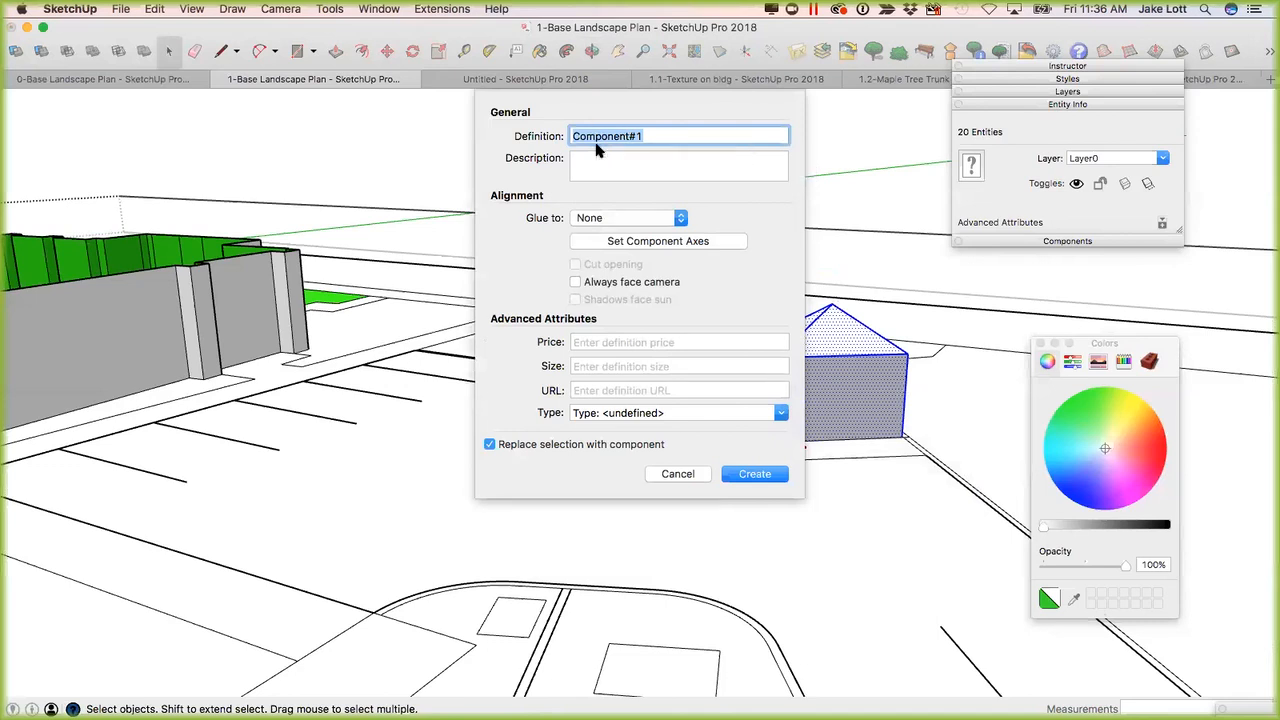
type("Shed")
left_click(573, 136)
type("Utility")
Place the component axes at the shed's front base corner, aligned with its two base edges, and create the component.
left_click(598, 242)
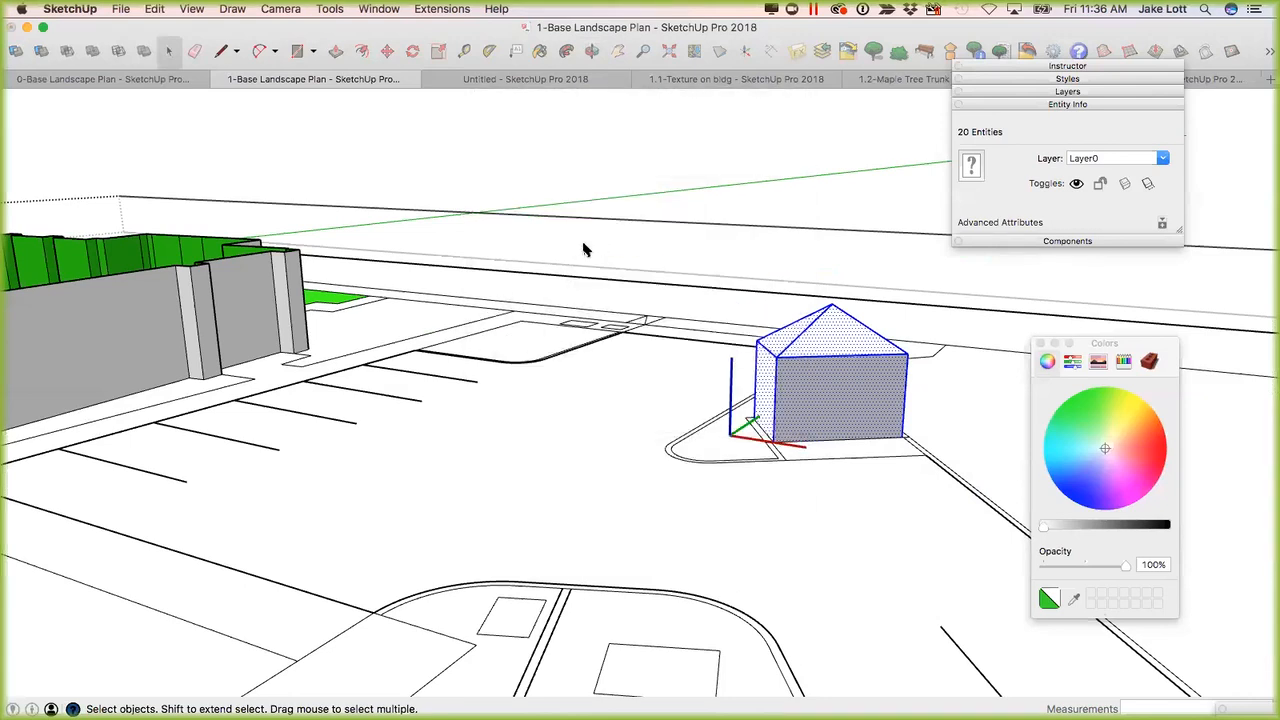
scroll(762, 432, "up", 3)
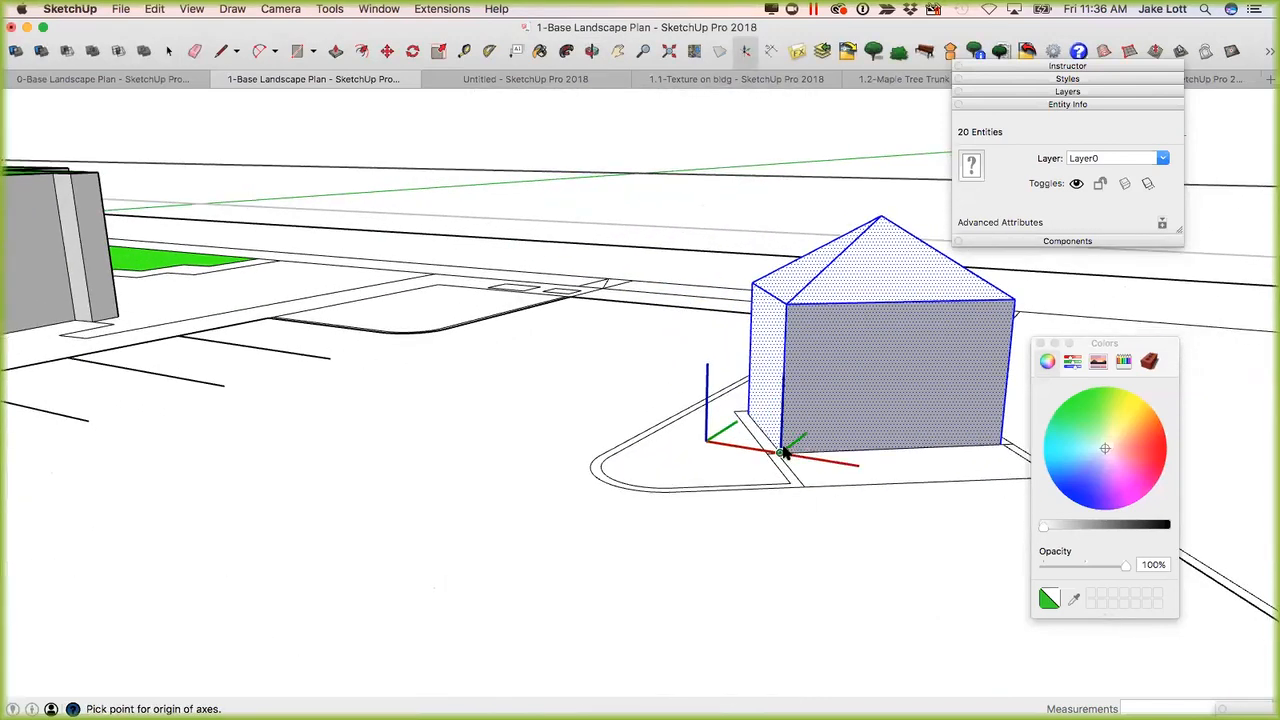
left_click(780, 452)
left_click(890, 450)
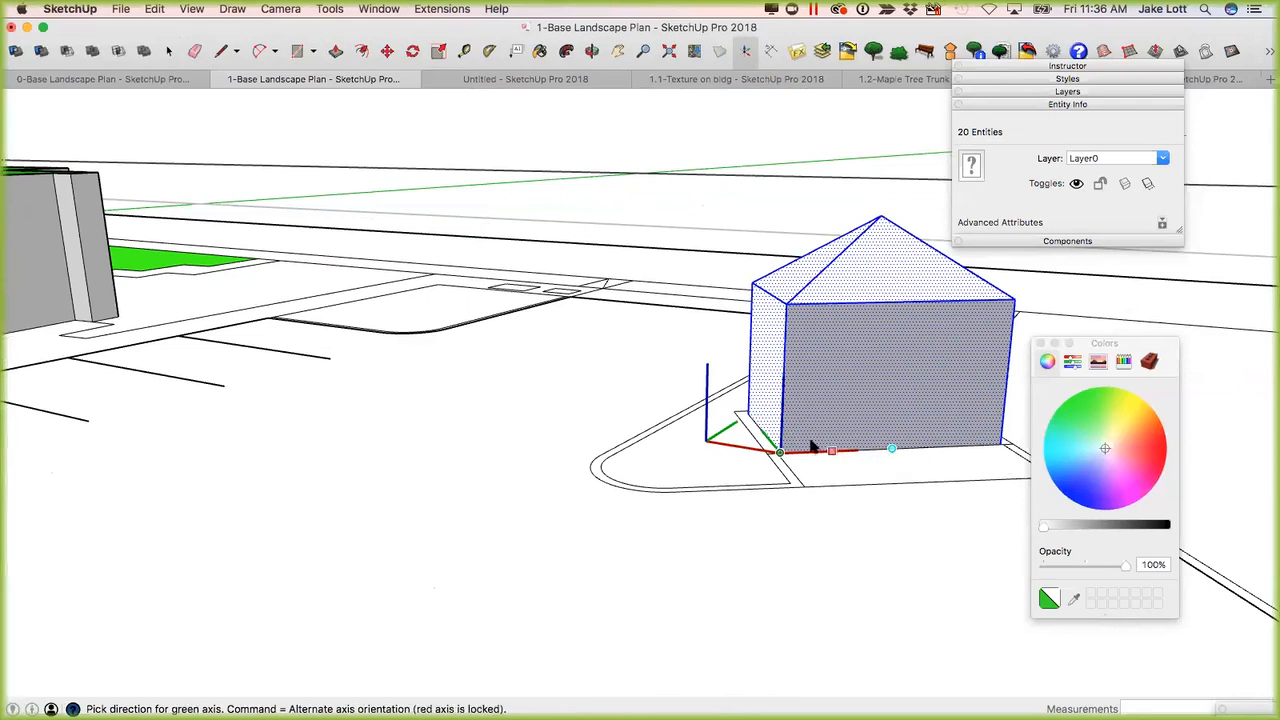
left_click(756, 421)
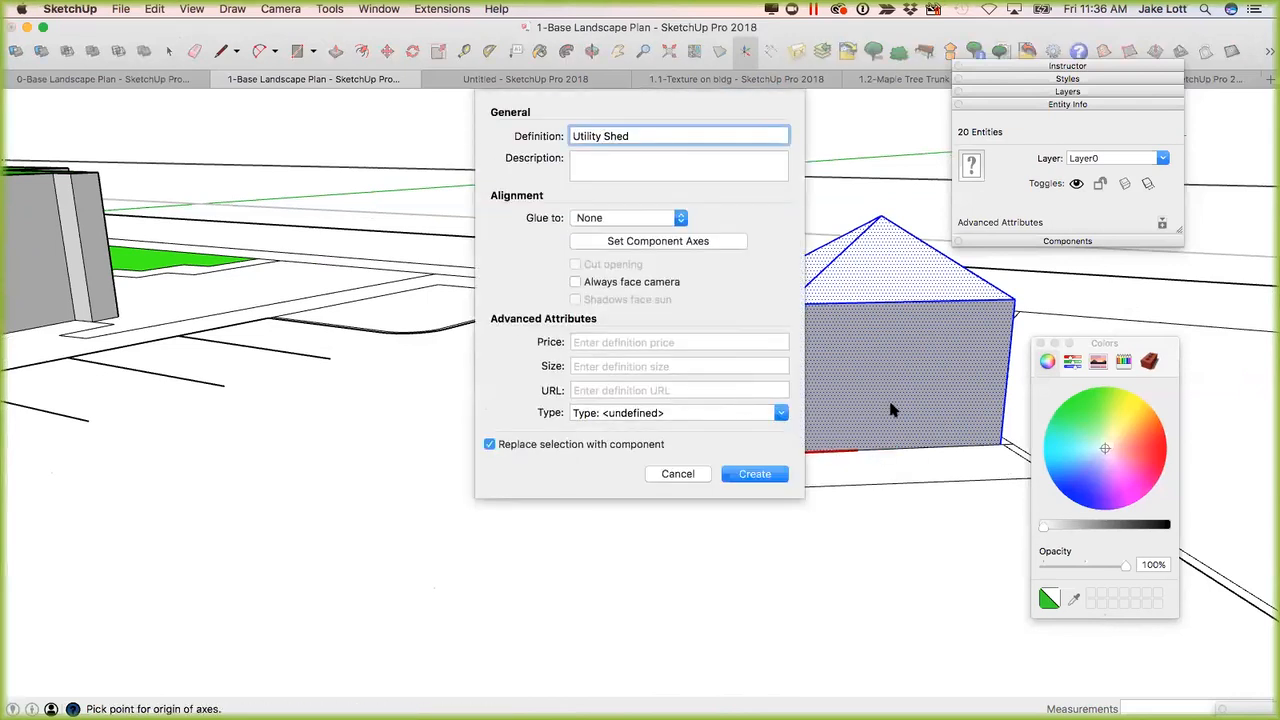
left_click(748, 476)
Try moving the Utility Shed component off its pad by a base corner.
middle_click_drag(808, 449, 682, 435)
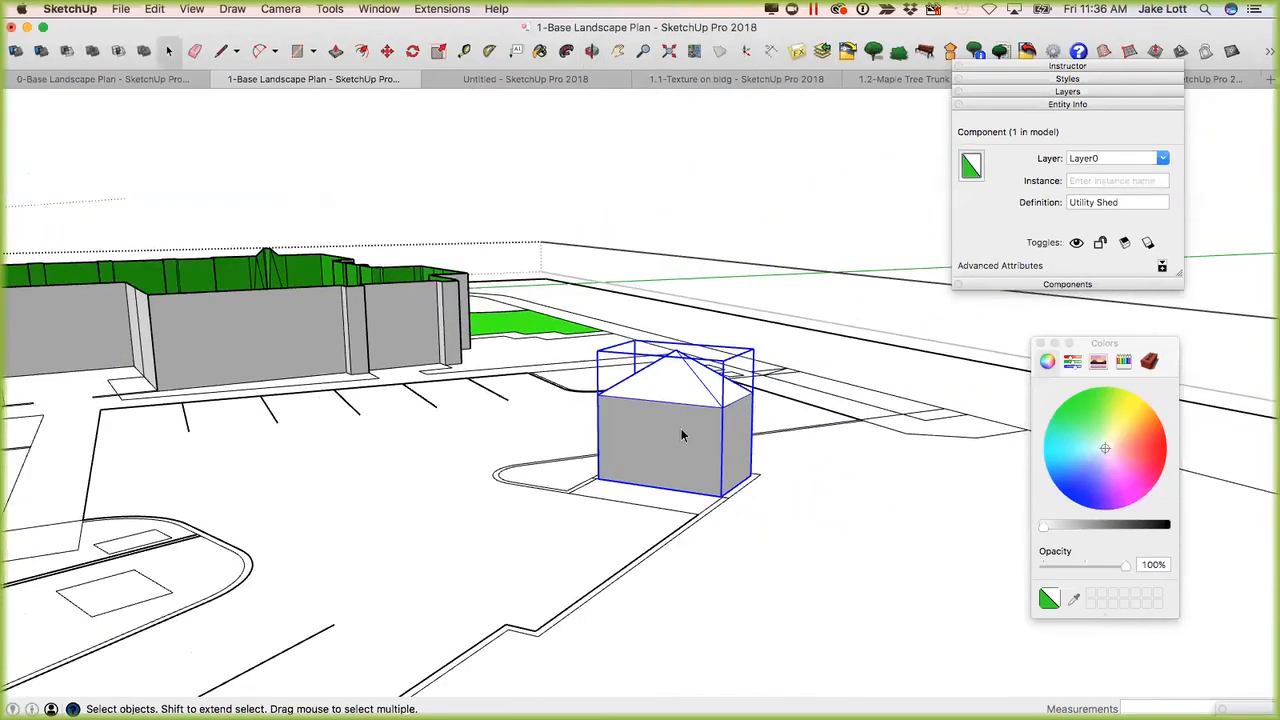
key("m")
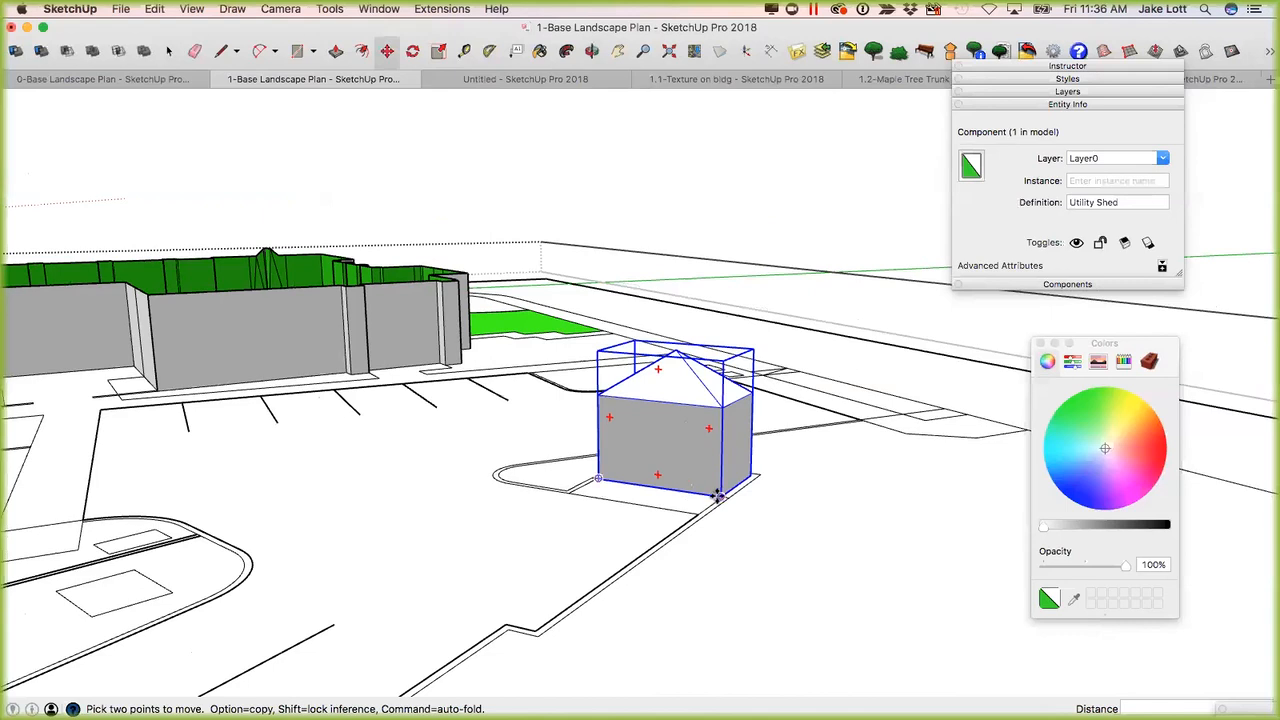
left_click(718, 493)
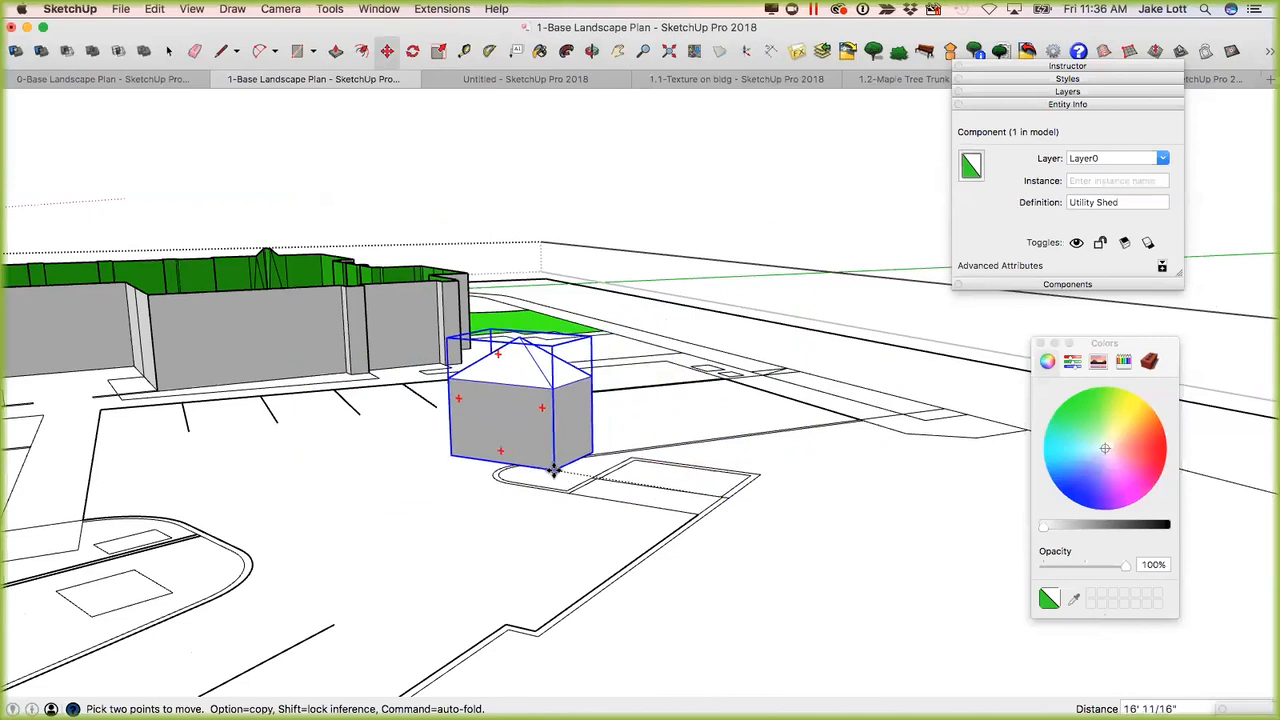
key("Escape")
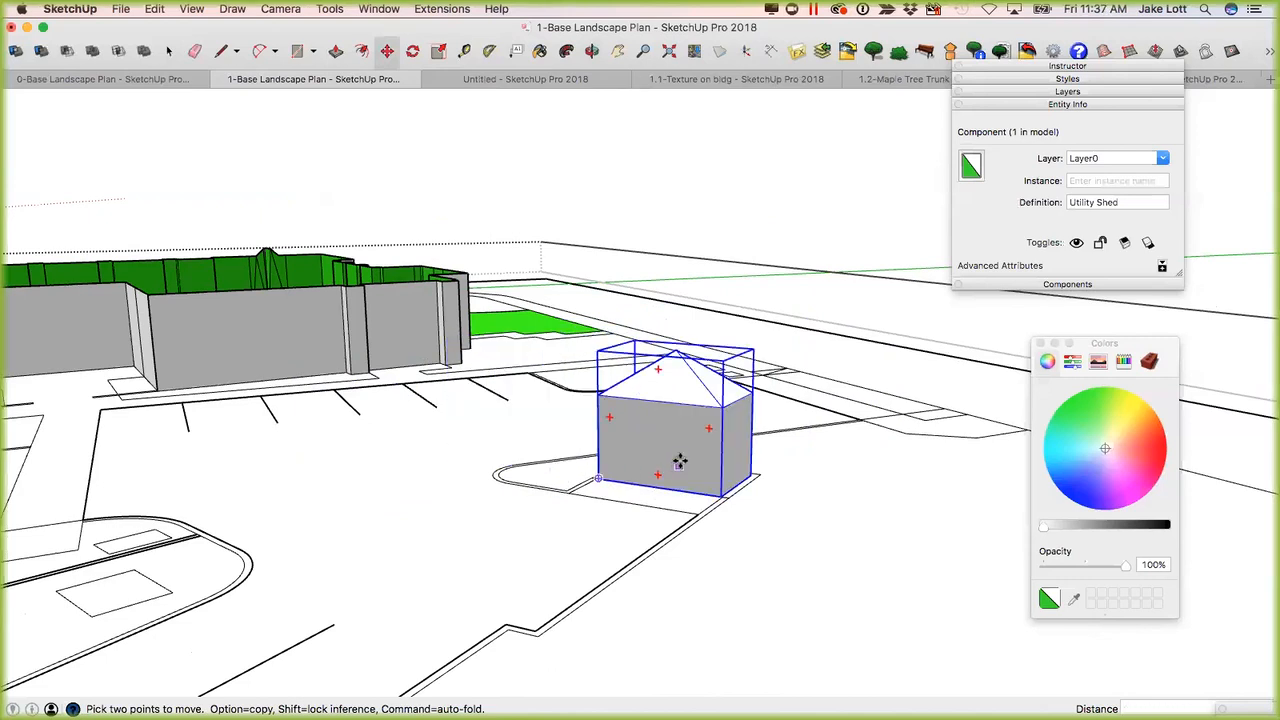
key("space")
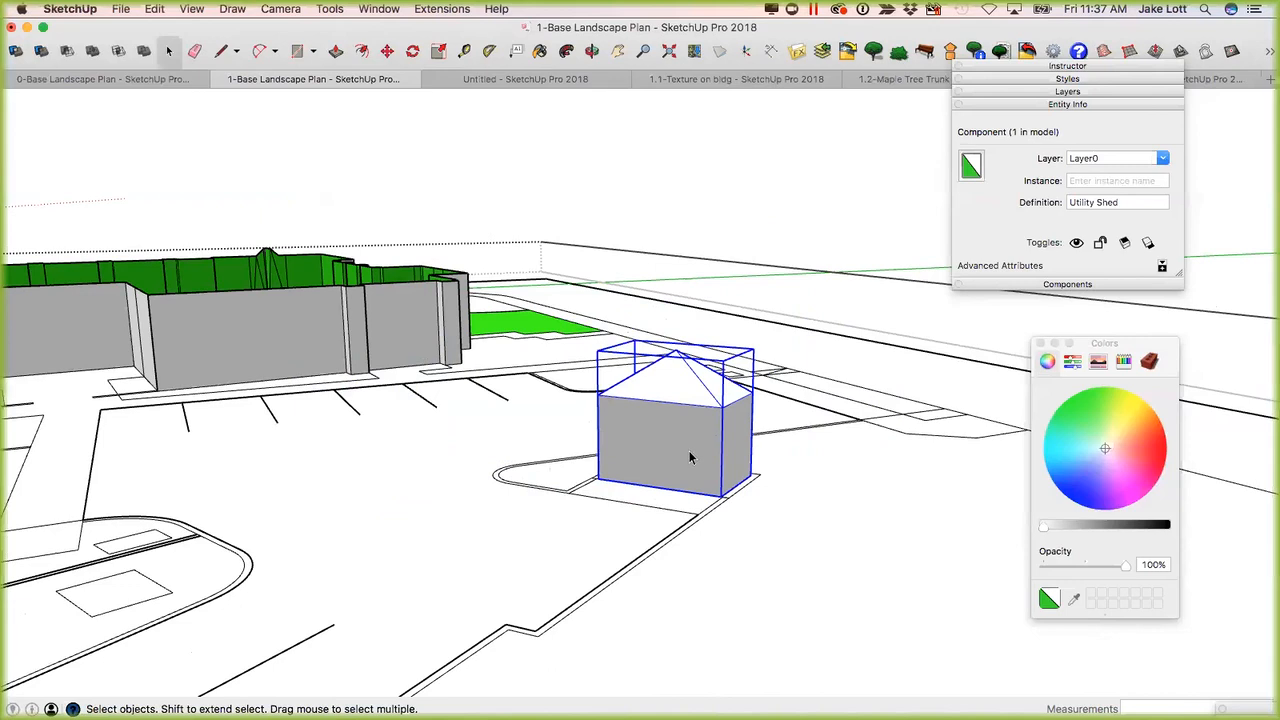
Add a new layer named Structures to the landscape plan model.
left_click(1030, 92)
left_click(968, 110)
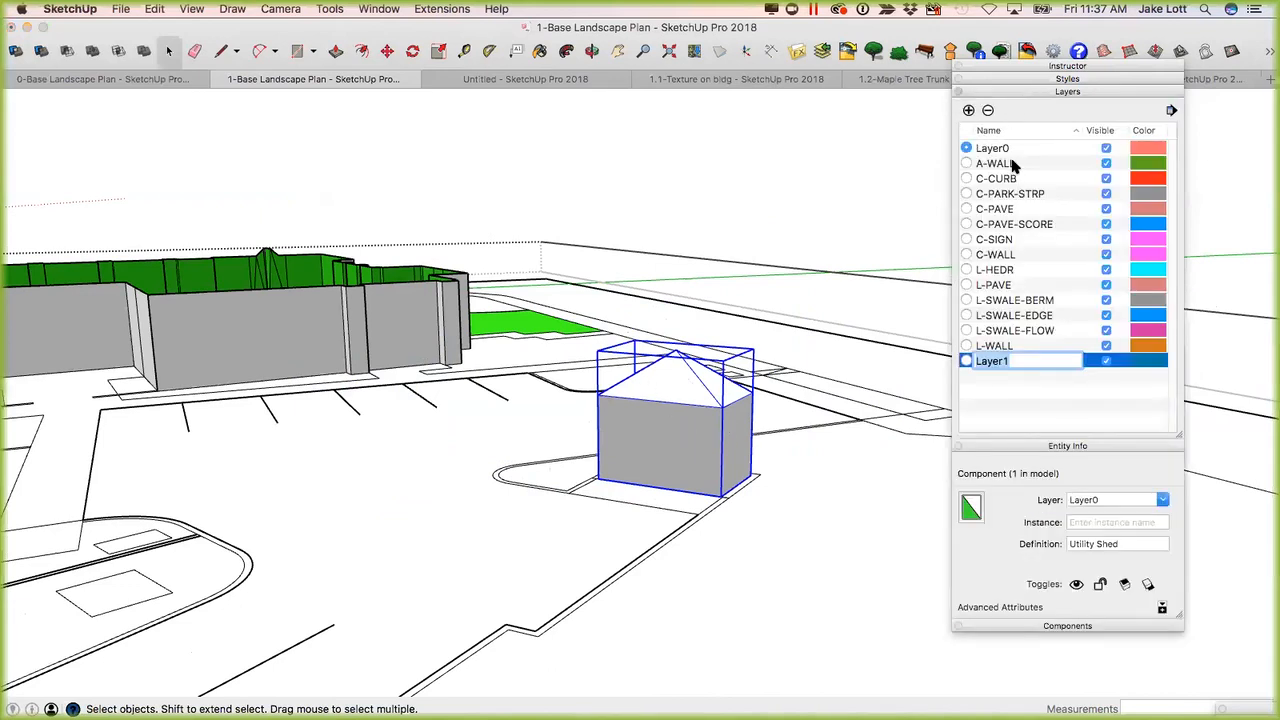
type("S")
key("Return")
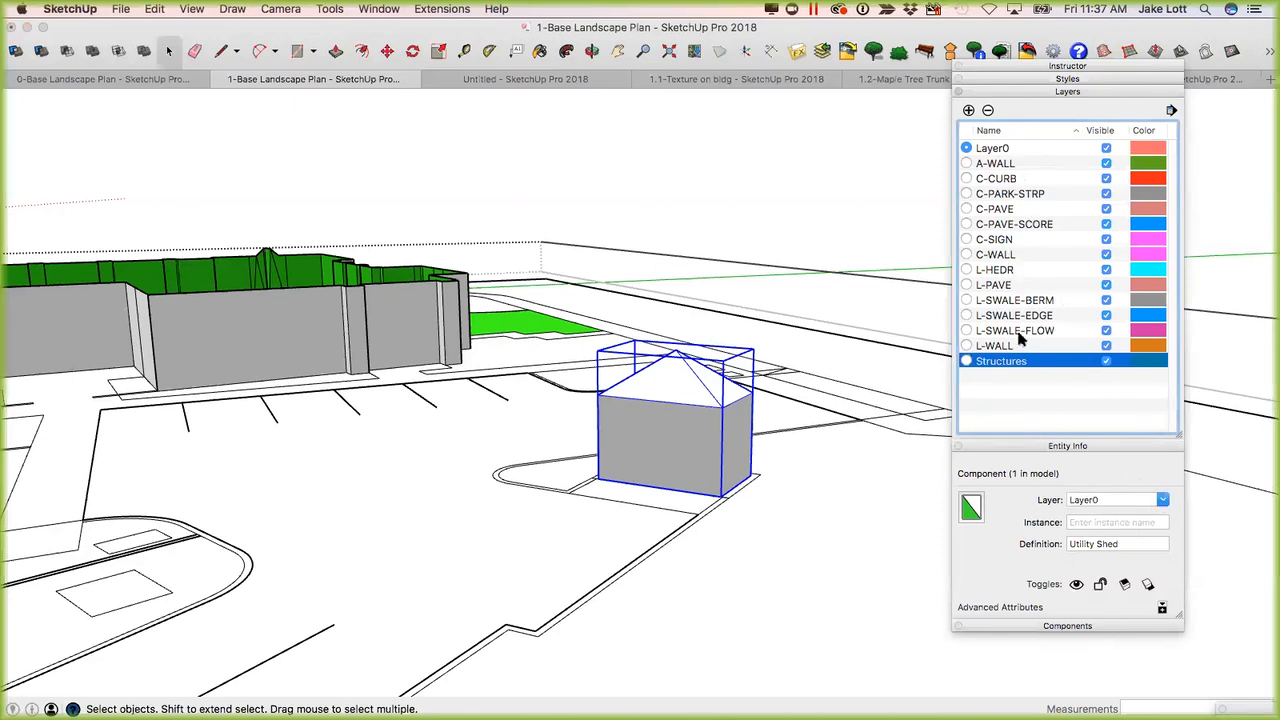
Assign the Utility Shed component to the Structures layer and clear the selection.
left_click(1163, 500)
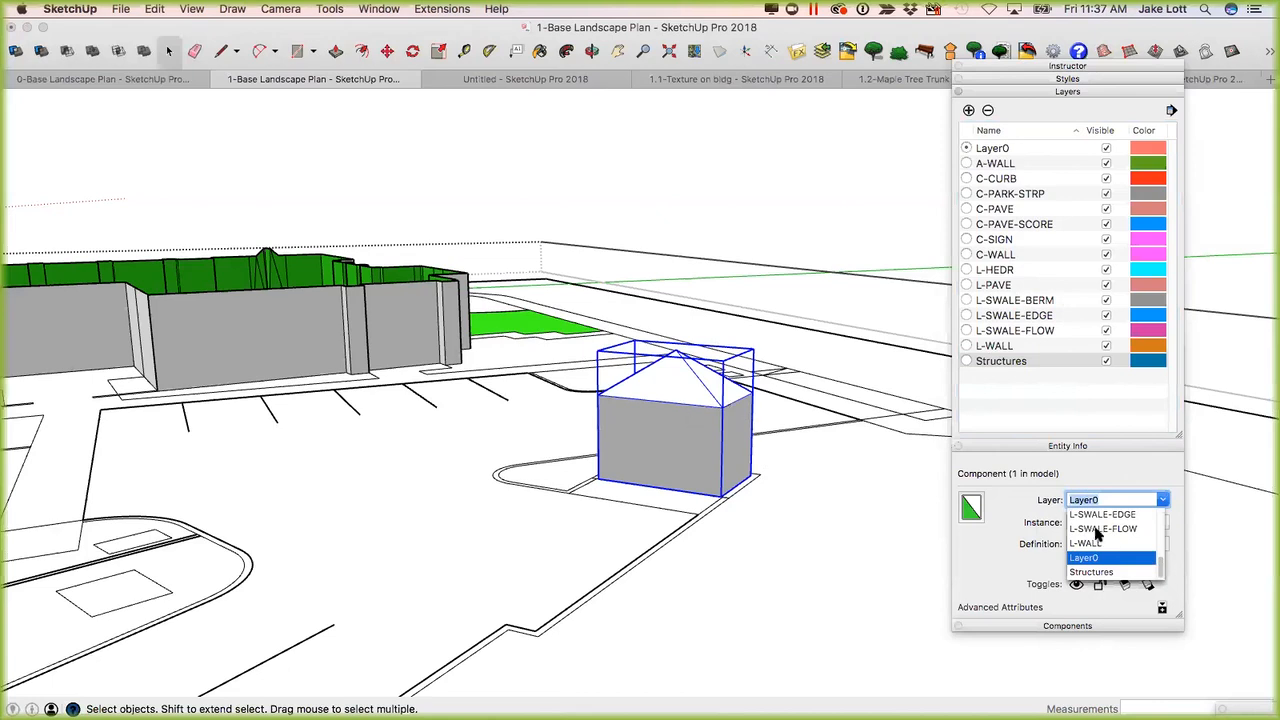
left_click(1100, 572)
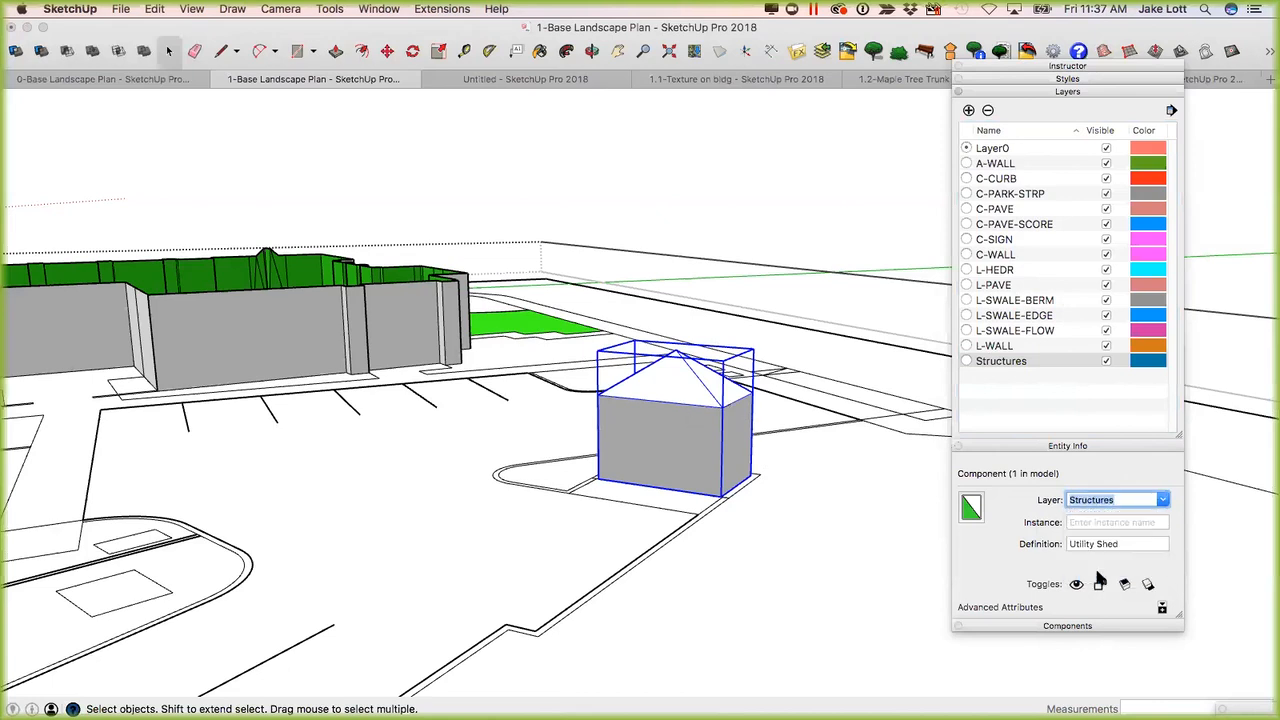
left_click(822, 514)
key("super+shift+a")
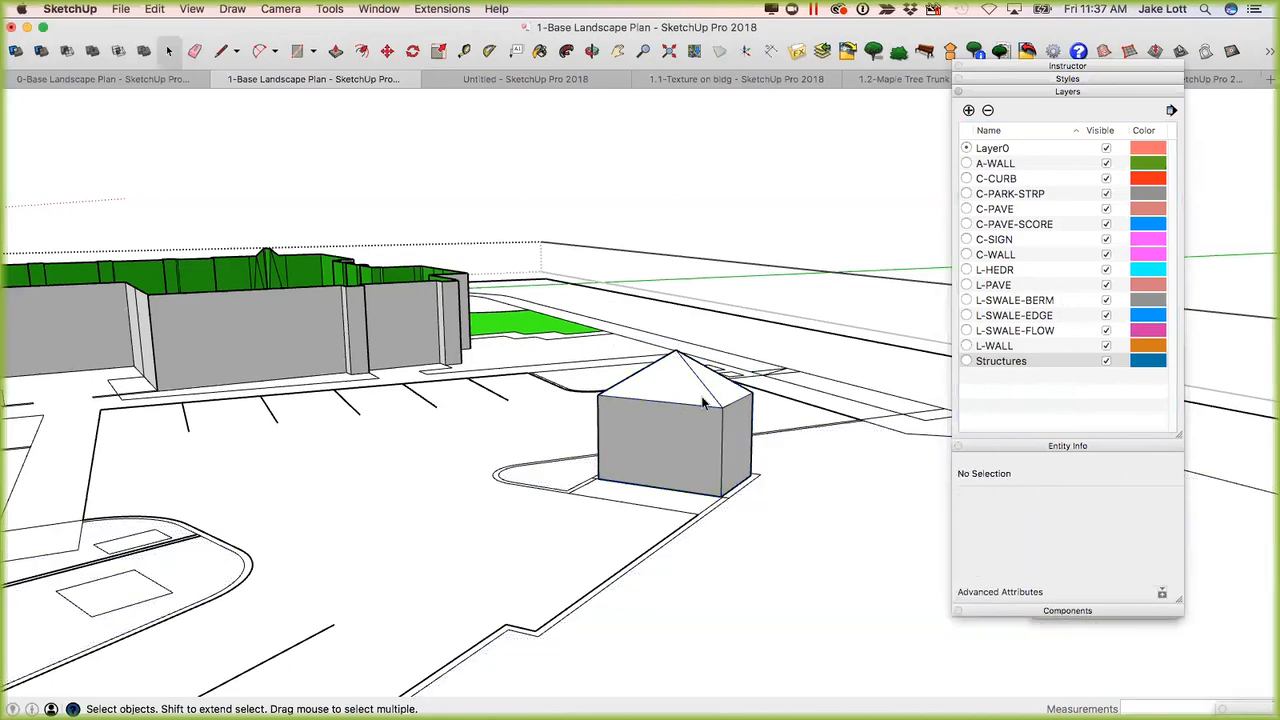
Turn the Structures layer's visibility off and on to check that it controls the shed, leaving it visible.
left_click(1105, 361)
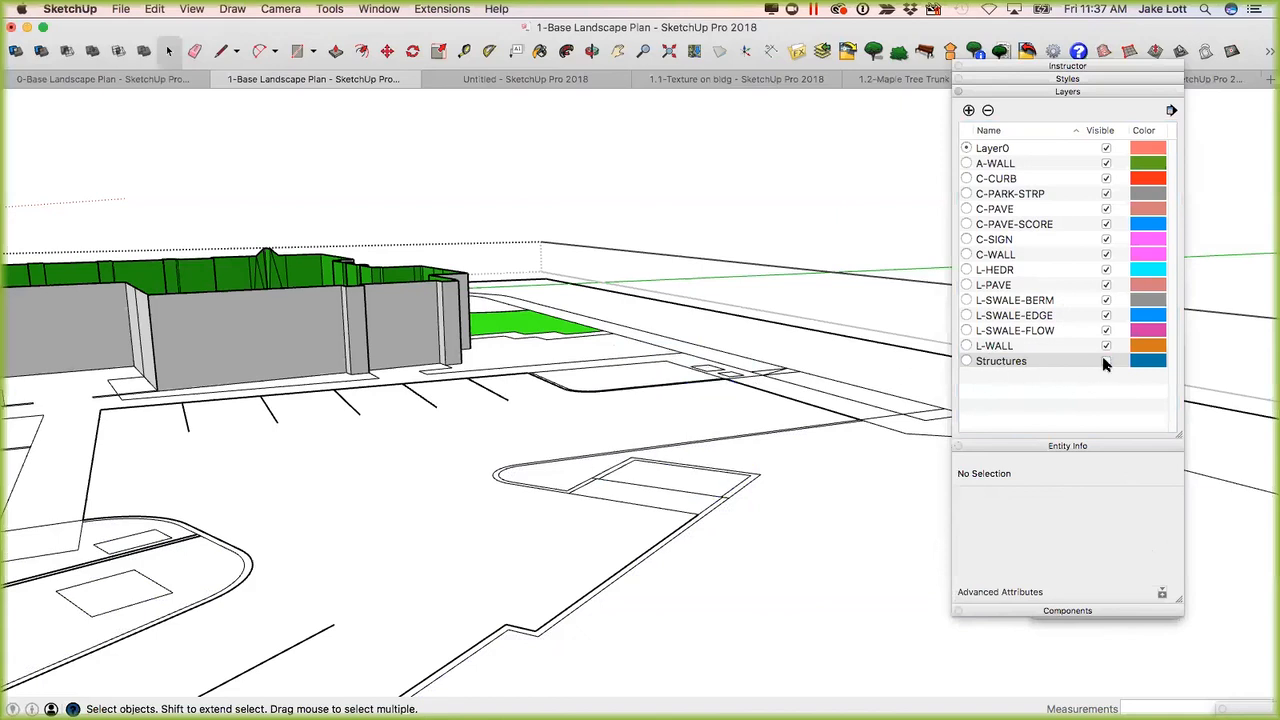
left_click(1105, 361)
left_click(1105, 361)
left_click(1105, 361)
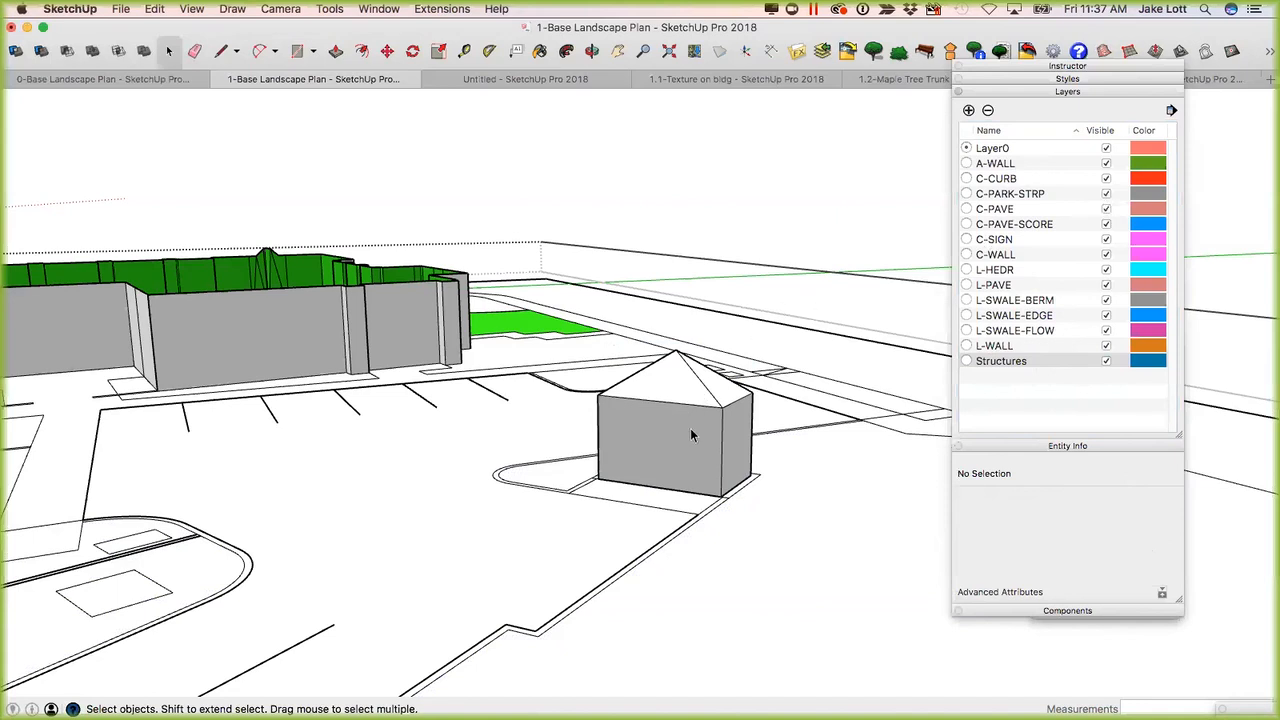
middle_click_drag(692, 435, 465, 369)
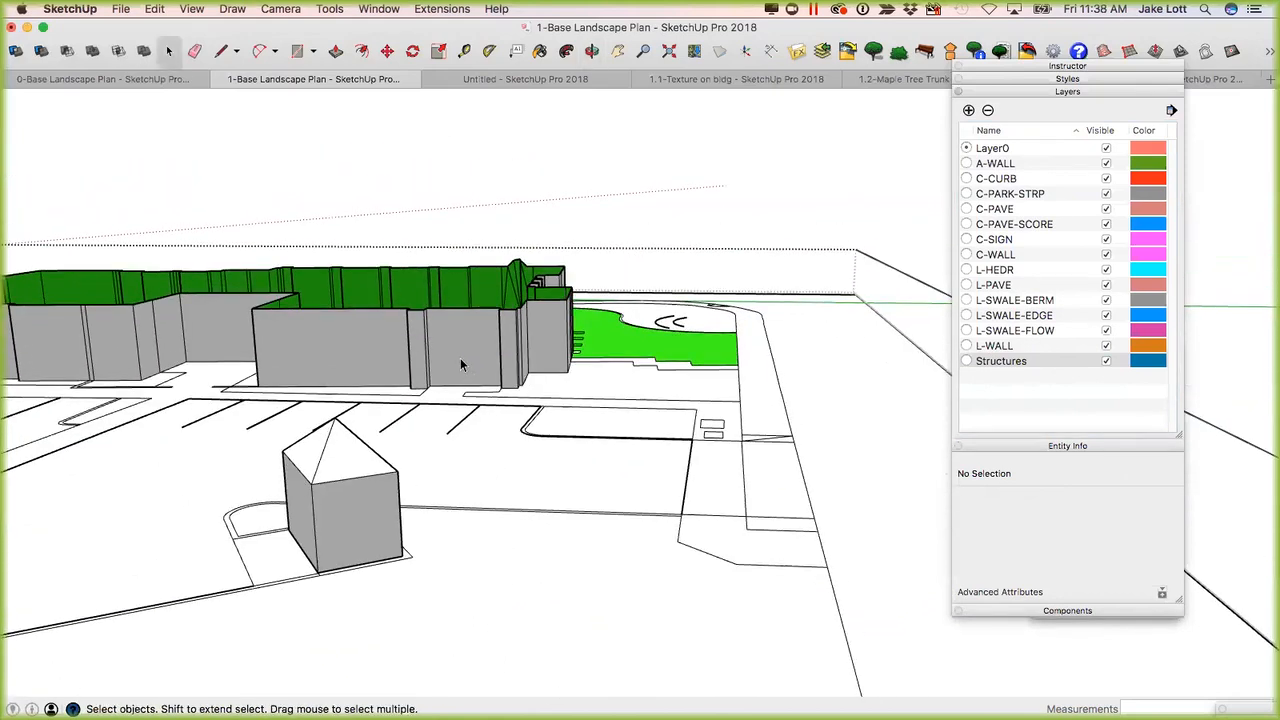
Switch to the empty untitled model and start importing a file.
left_click(508, 80)
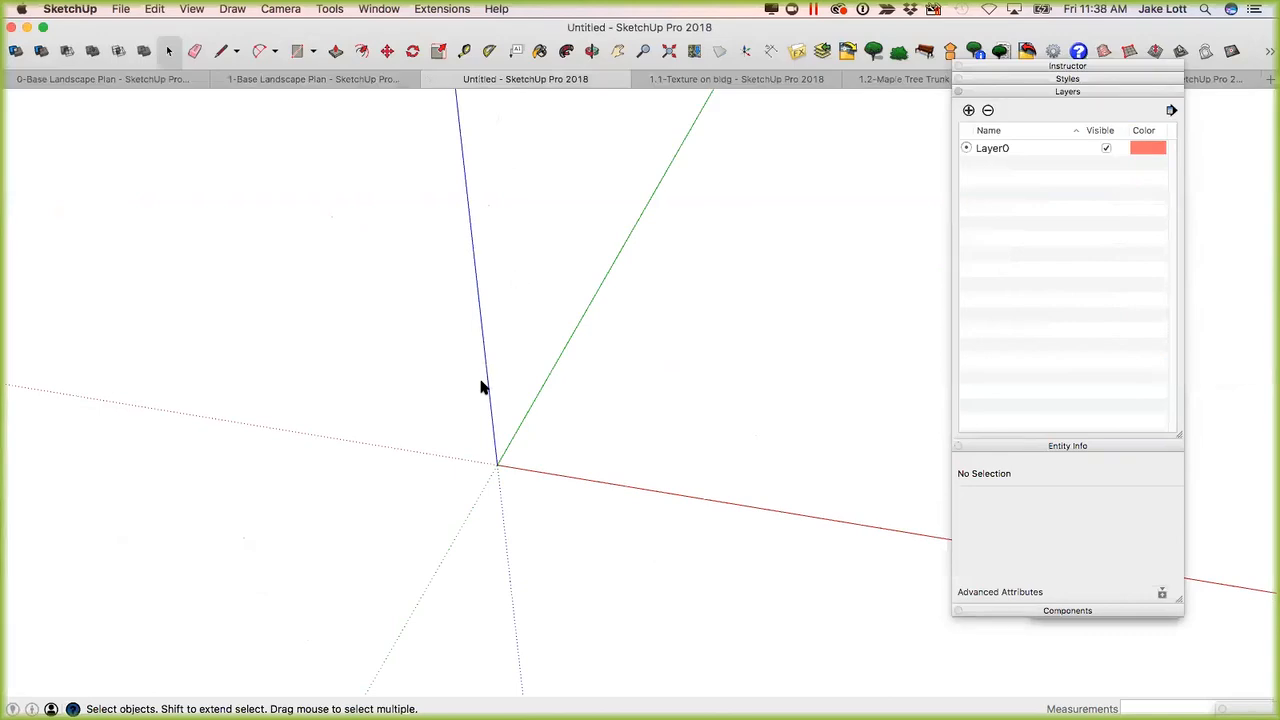
middle_click_drag(497, 489, 690, 240)
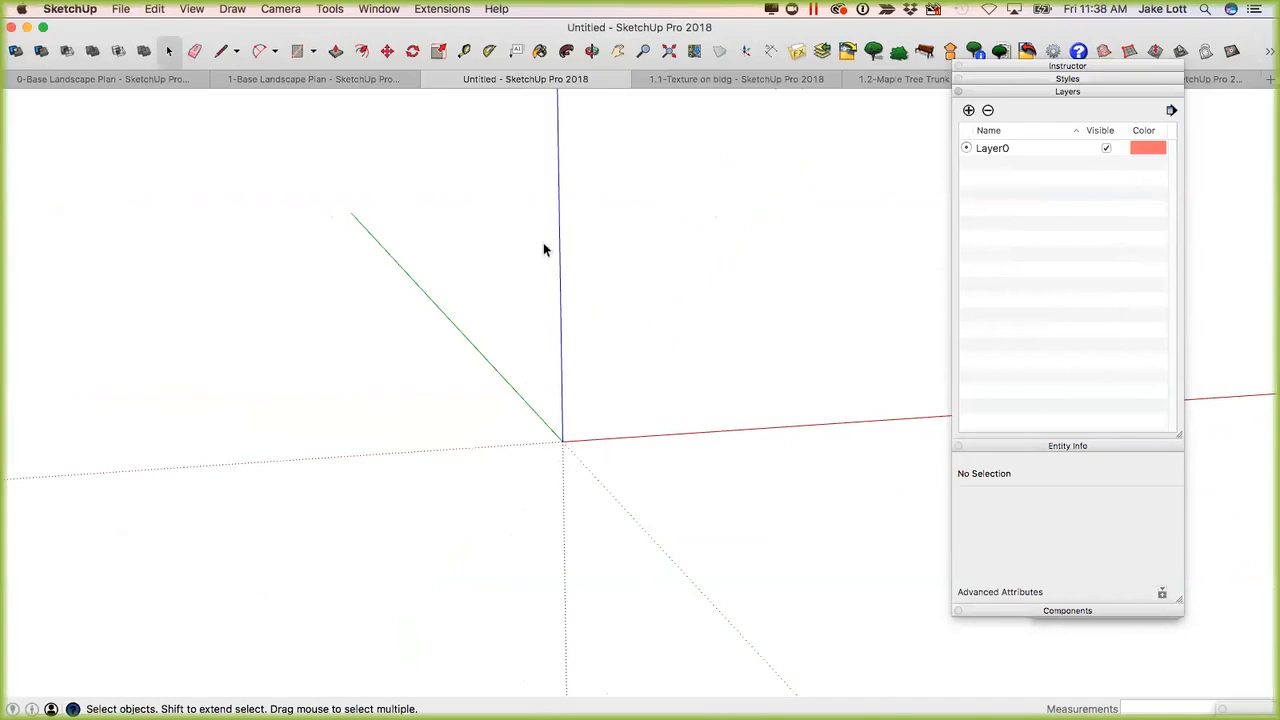
left_click(120, 10)
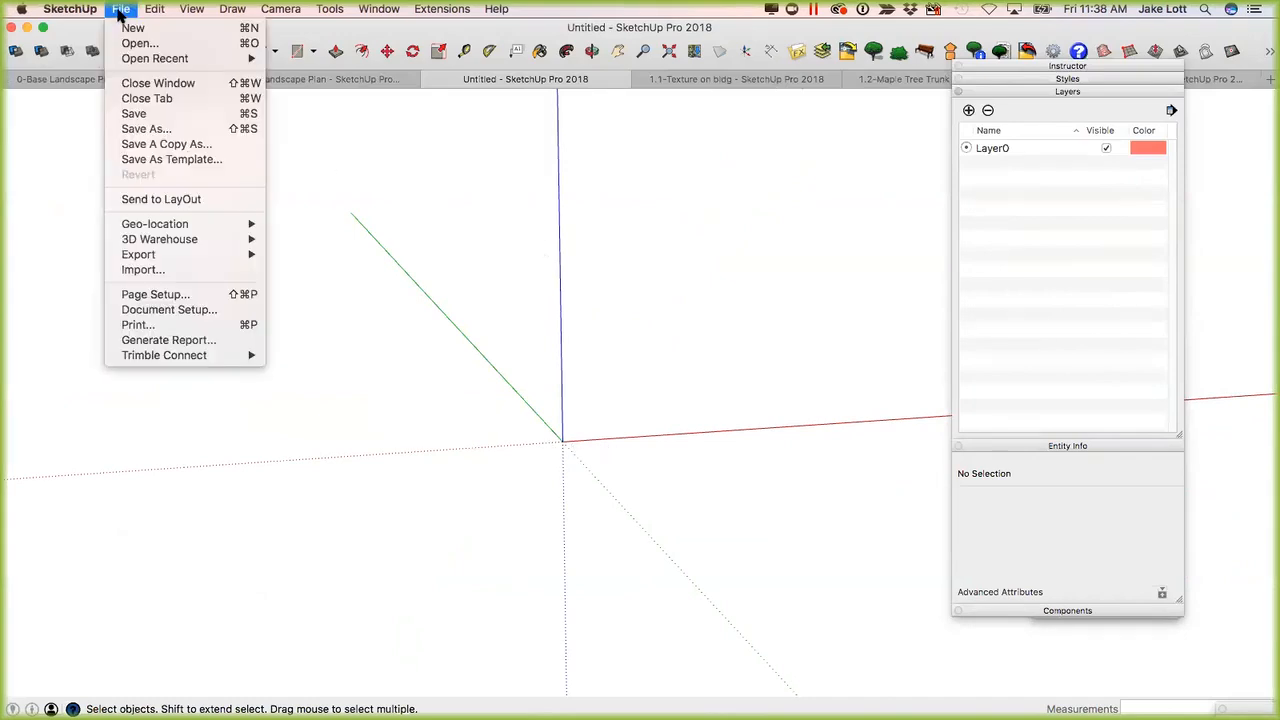
left_click(143, 270)
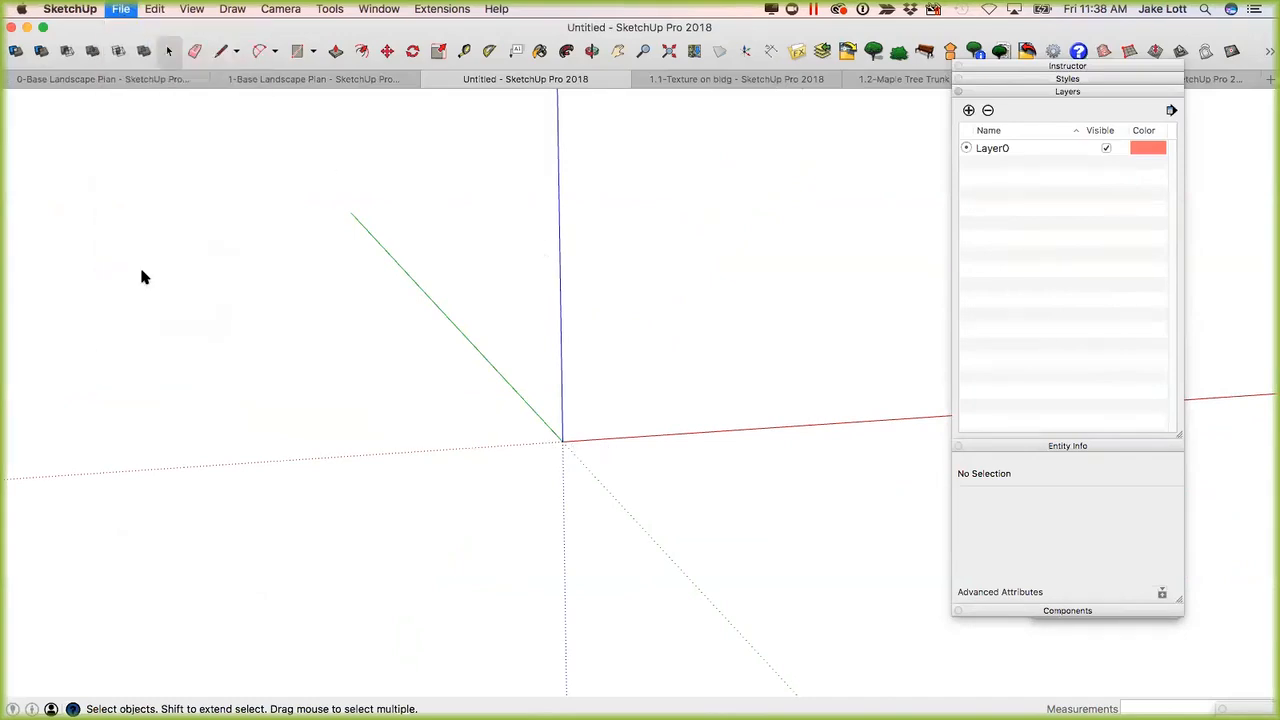
Browse to the vcr pics folder inside Materials and set the import format to JPEG Image (*.jpg).
left_click(698, 108)
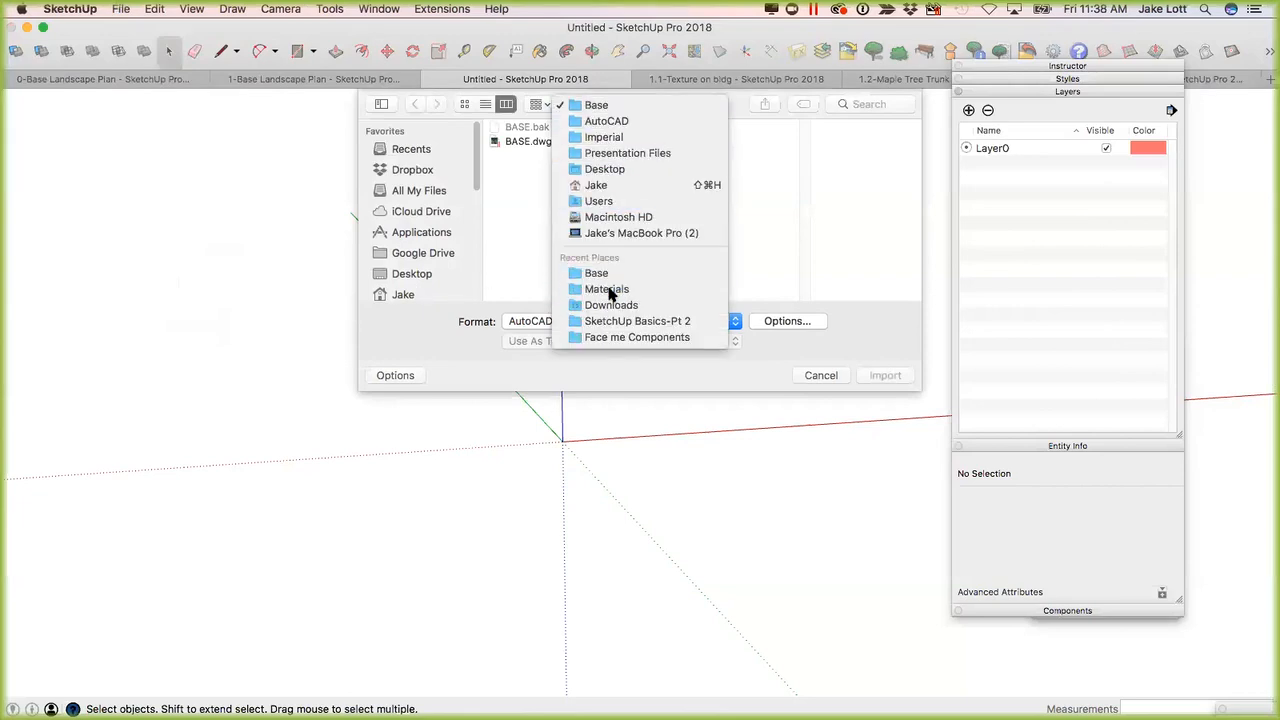
left_click(608, 290)
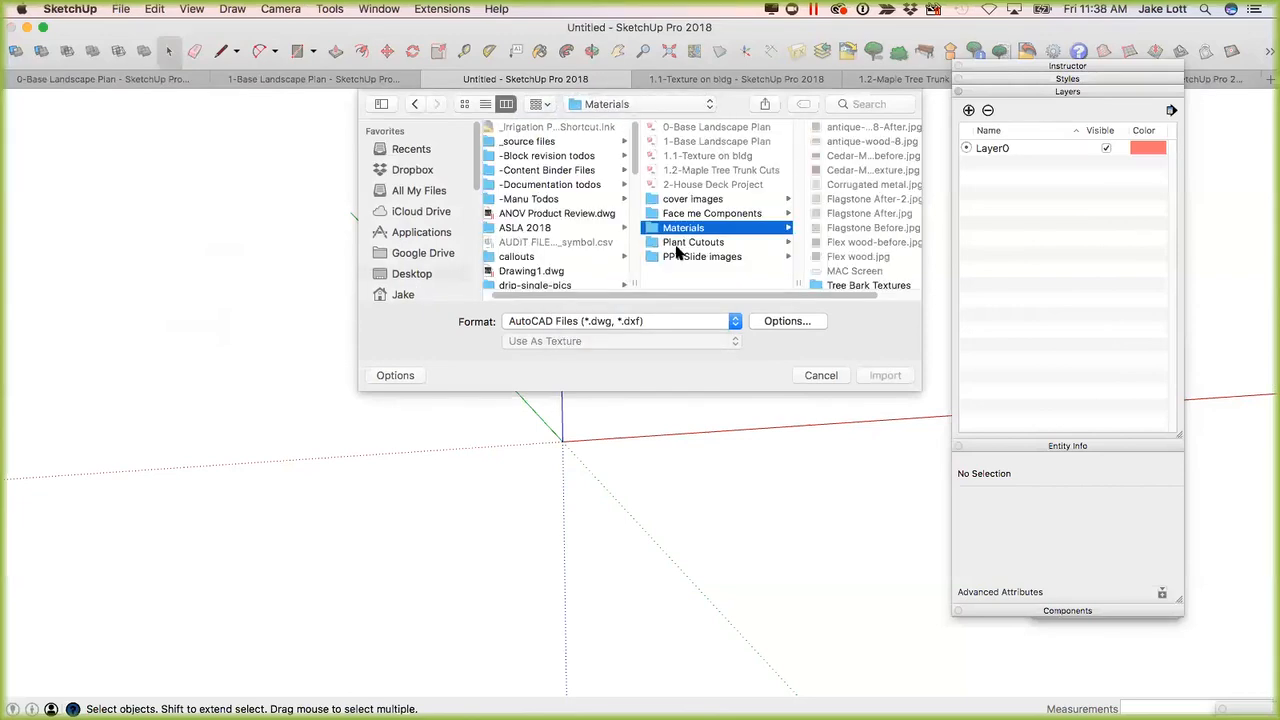
left_click(687, 216)
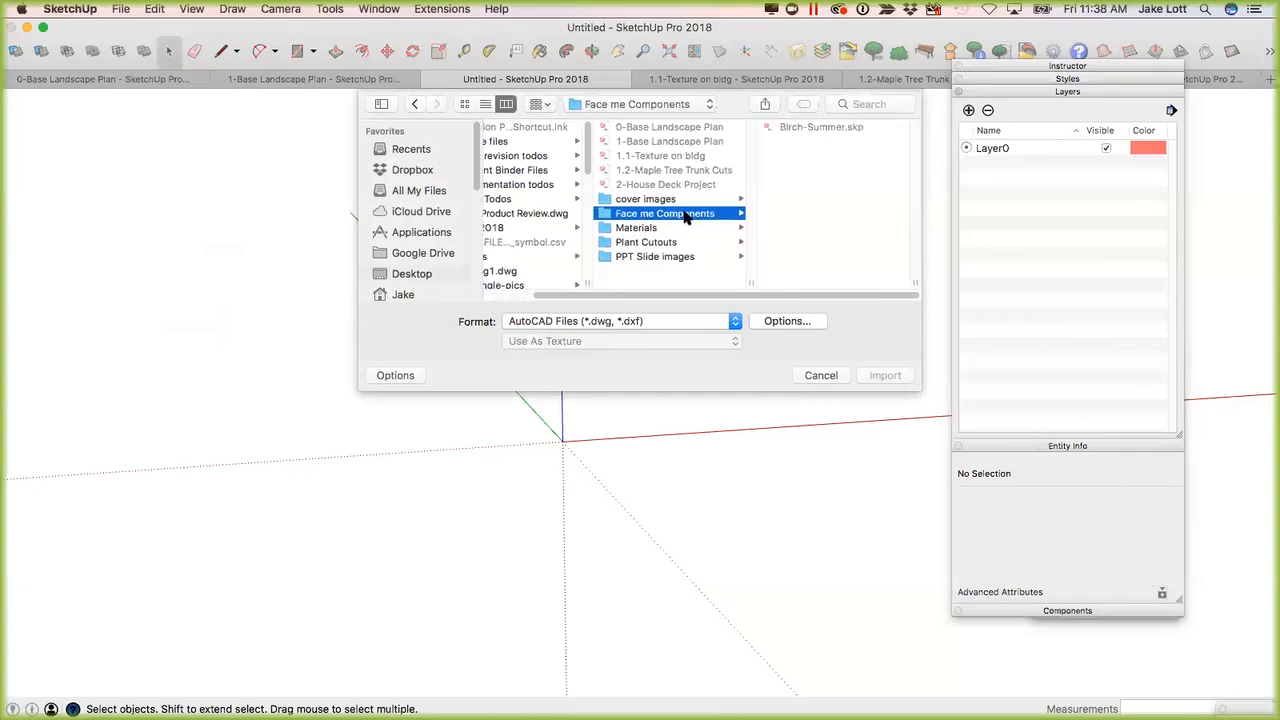
left_click(646, 228)
scroll(820, 242, "down", 2)
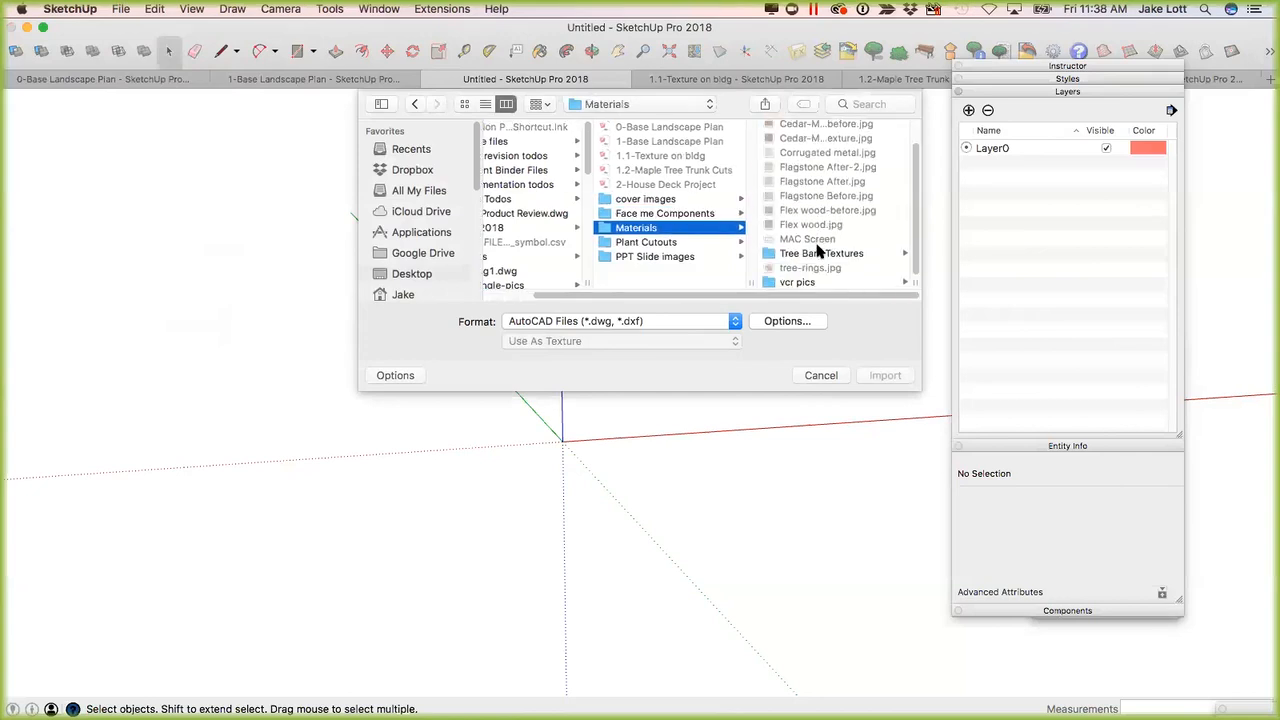
scroll(811, 194, "up", 1)
scroll(800, 218, "down", 1)
scroll(804, 265, "up", 1)
scroll(804, 268, "down", 1)
left_click(803, 253)
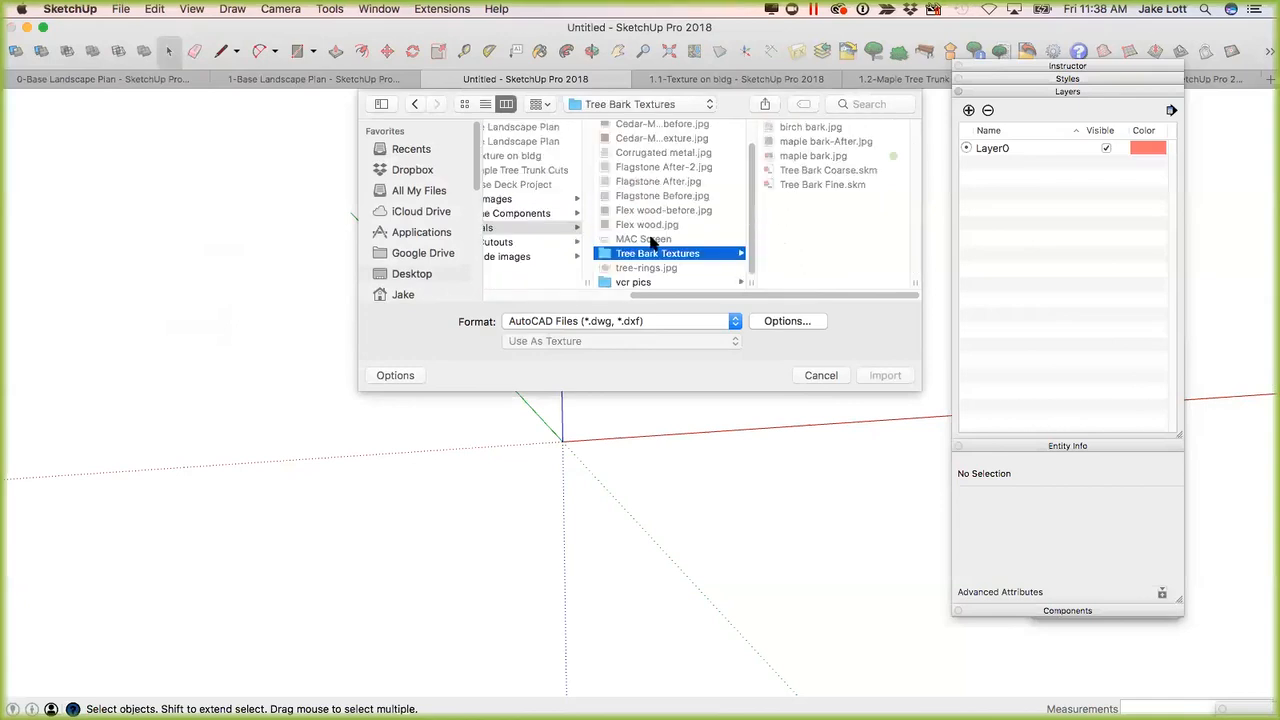
scroll(651, 243, "up", 2)
scroll(641, 245, "down", 2)
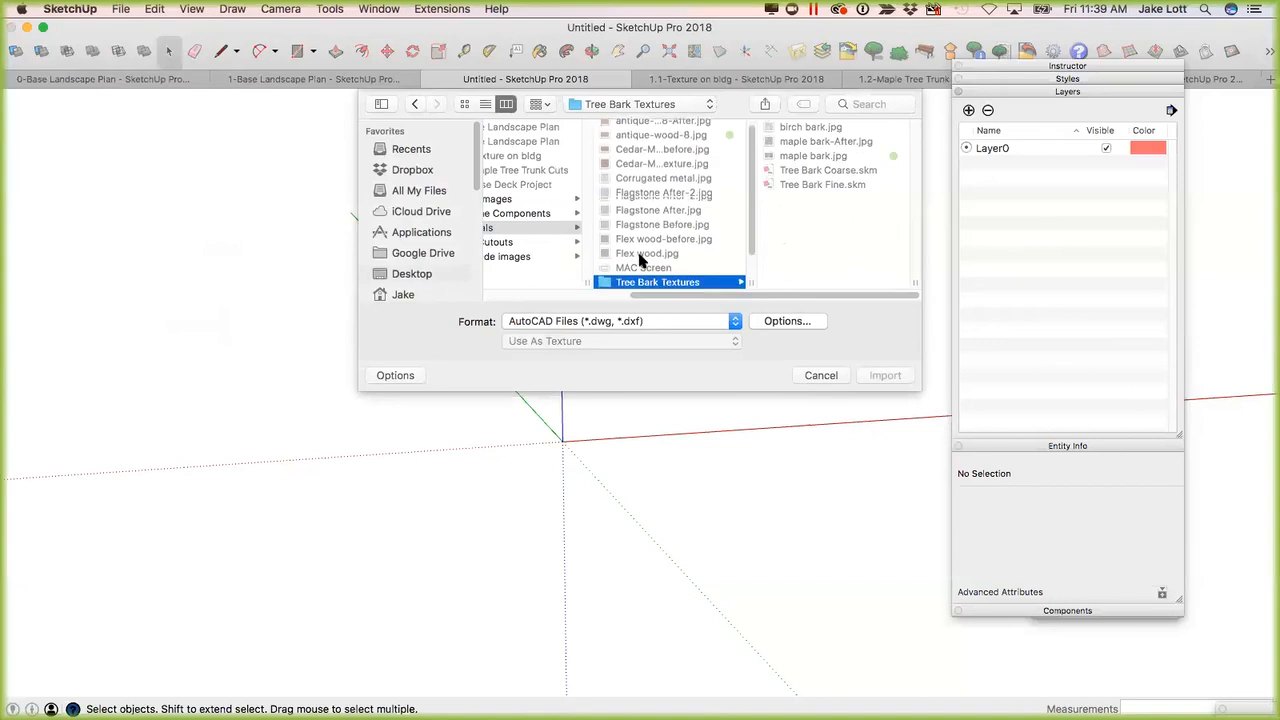
left_click(634, 282)
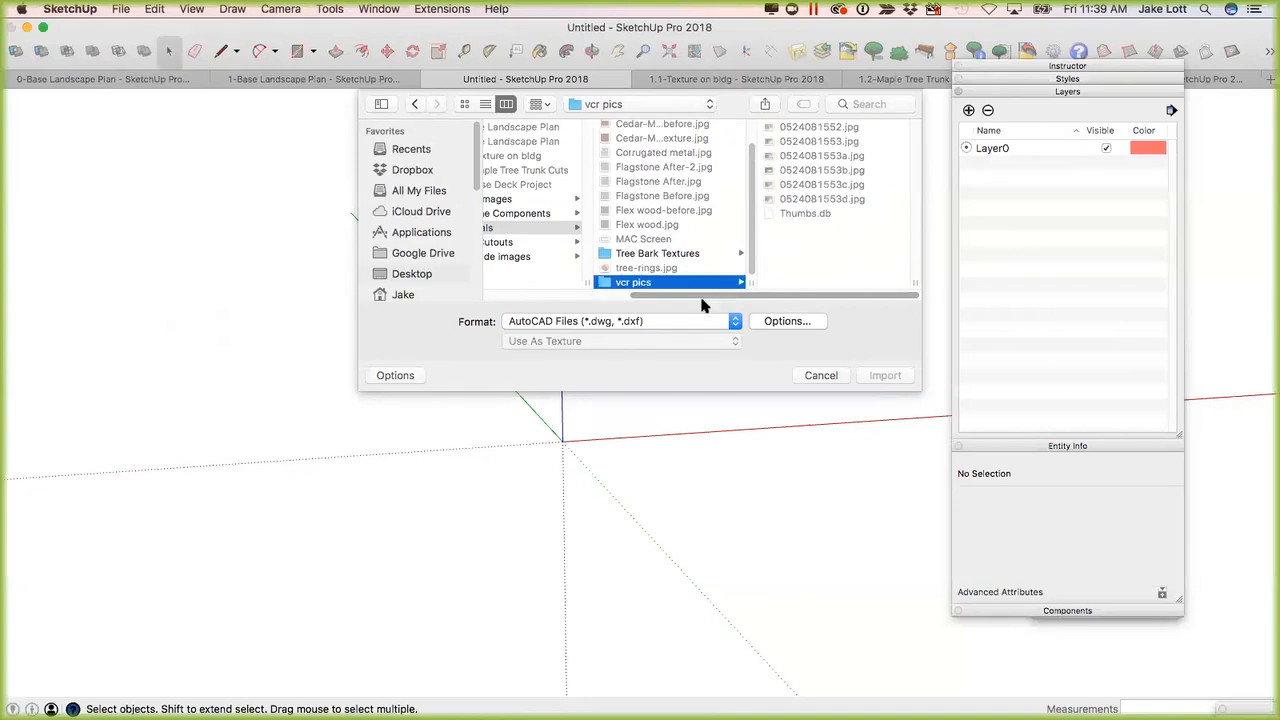
left_click(625, 321)
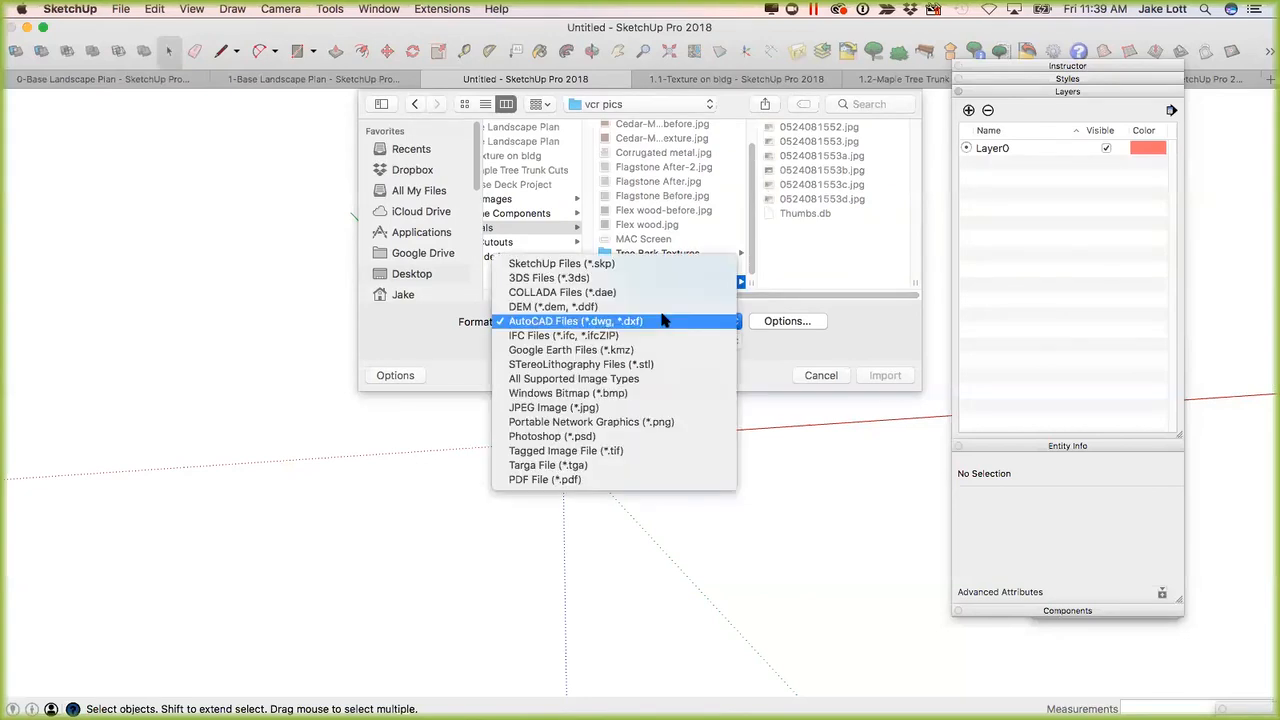
left_click(560, 409)
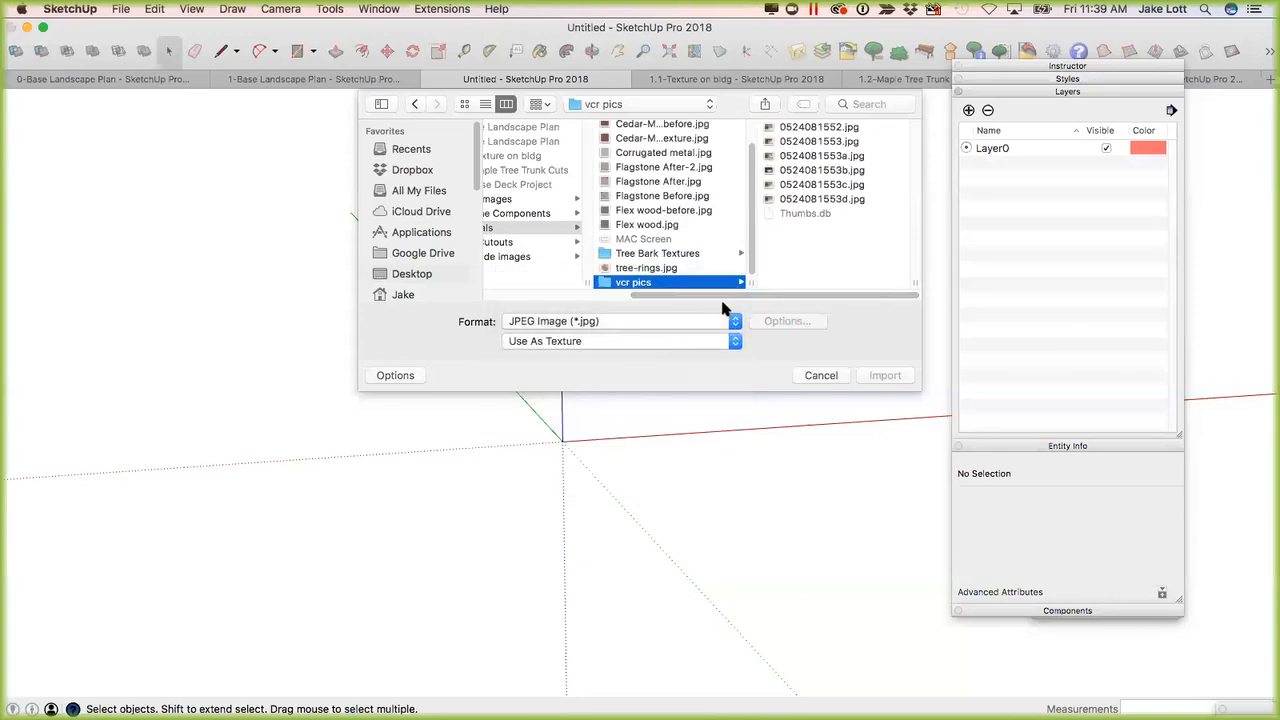
left_click(805, 128)
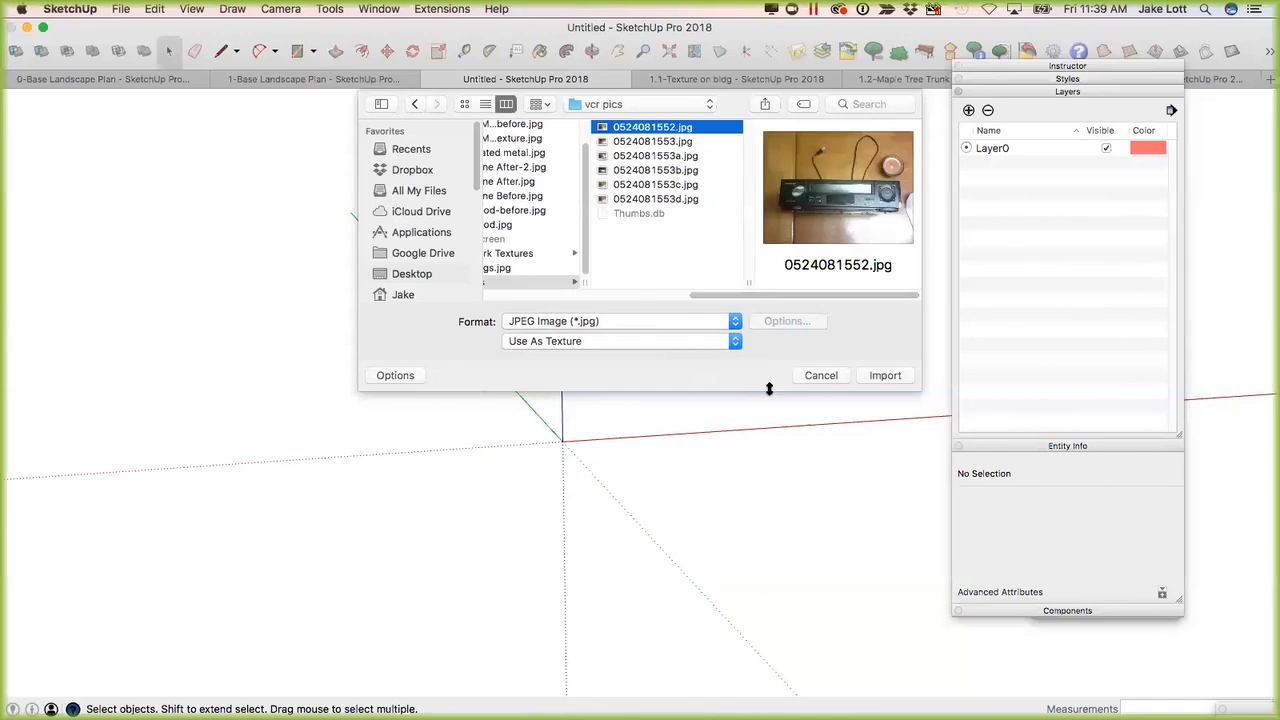
left_click(877, 376)
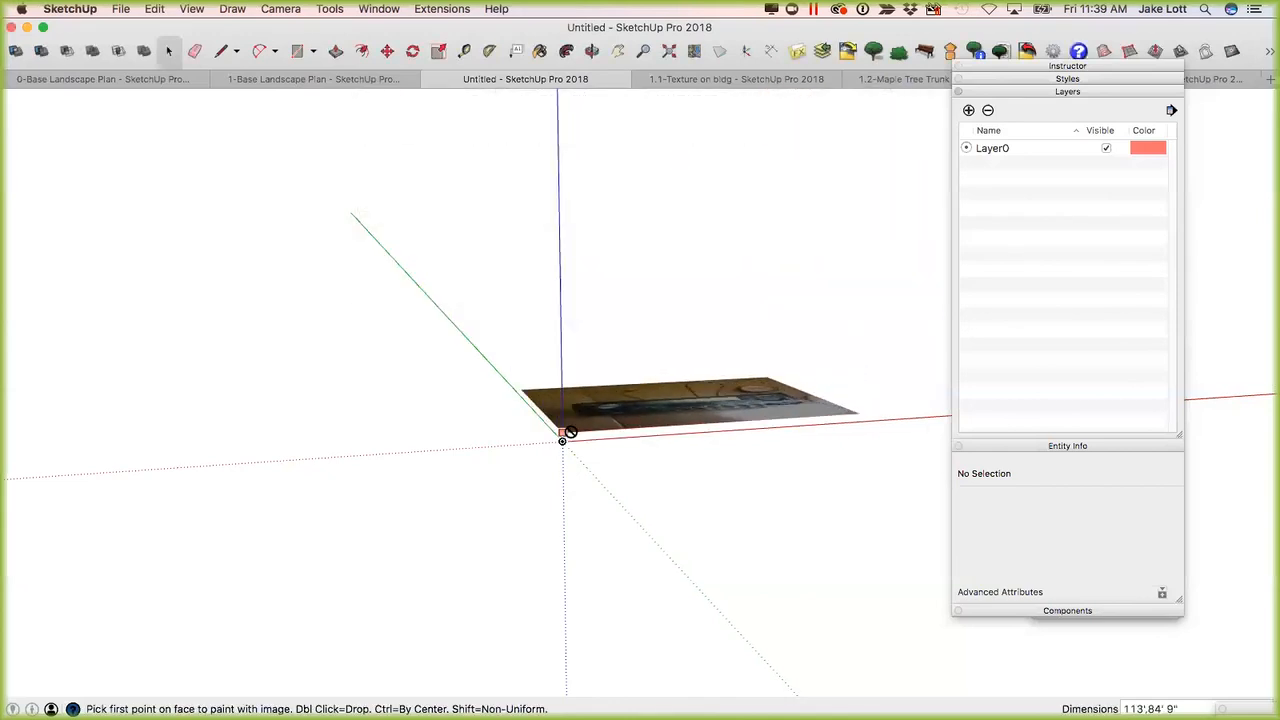
scroll(575, 412, "up", 1)
middle_click_drag(560, 423, 423, 557)
key("Escape")
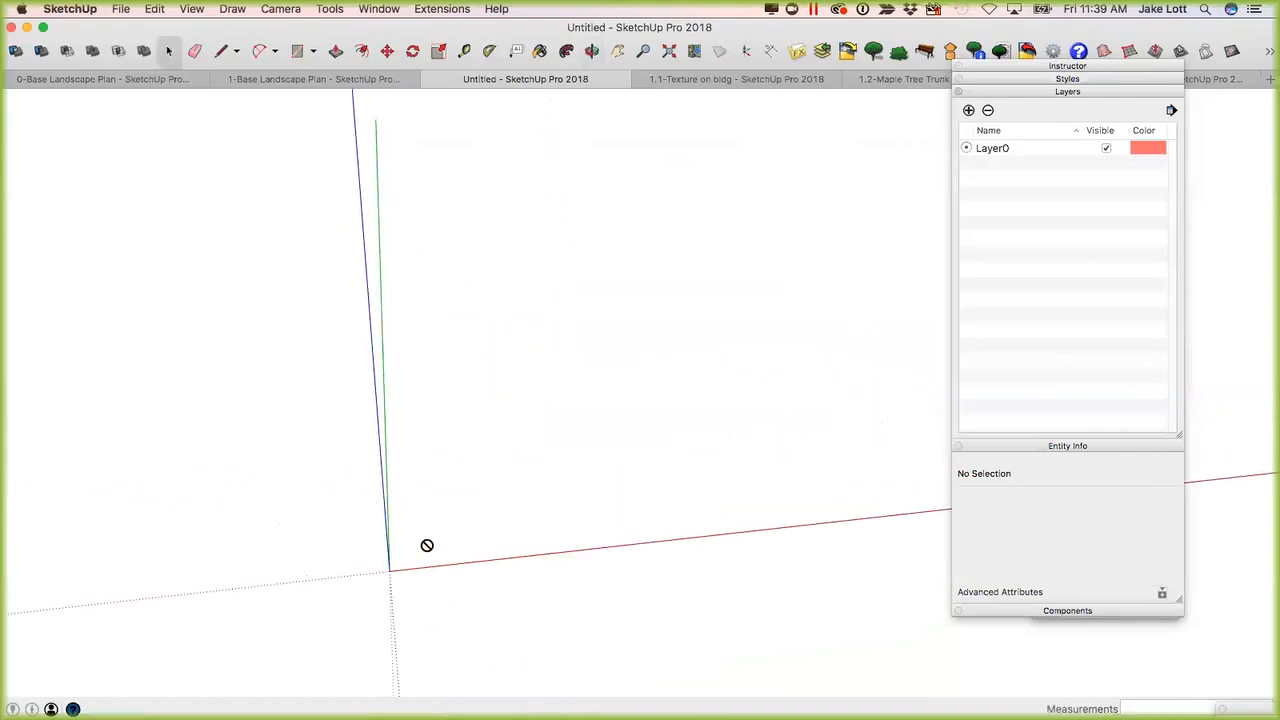
Start a new import, choose 0524081552.jpg and set it to Use As Image.
left_click(187, 10)
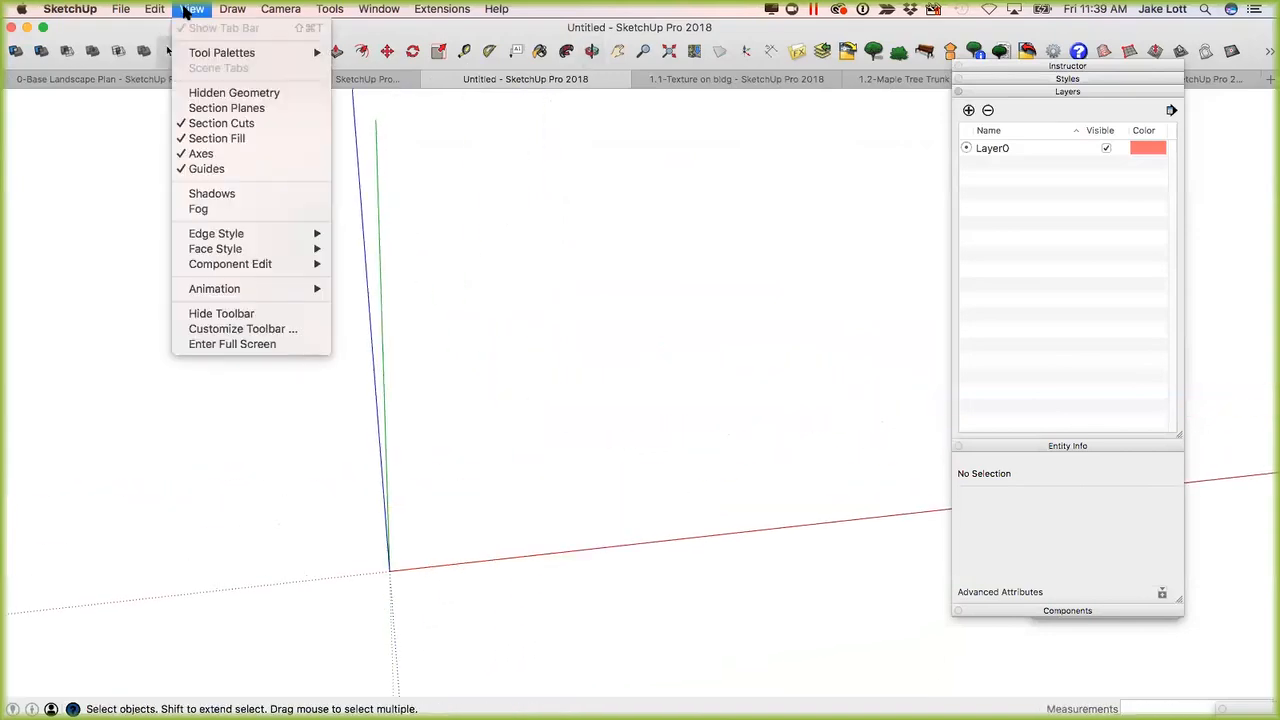
left_click(144, 270)
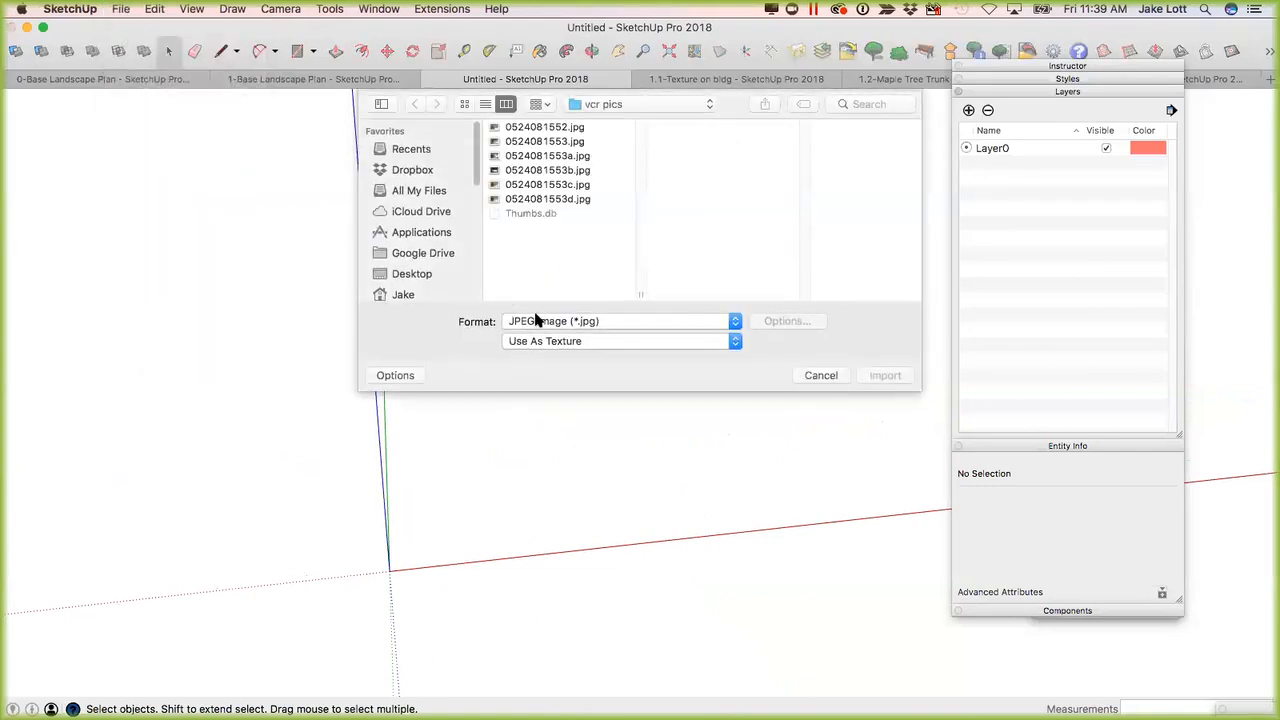
left_click(515, 128)
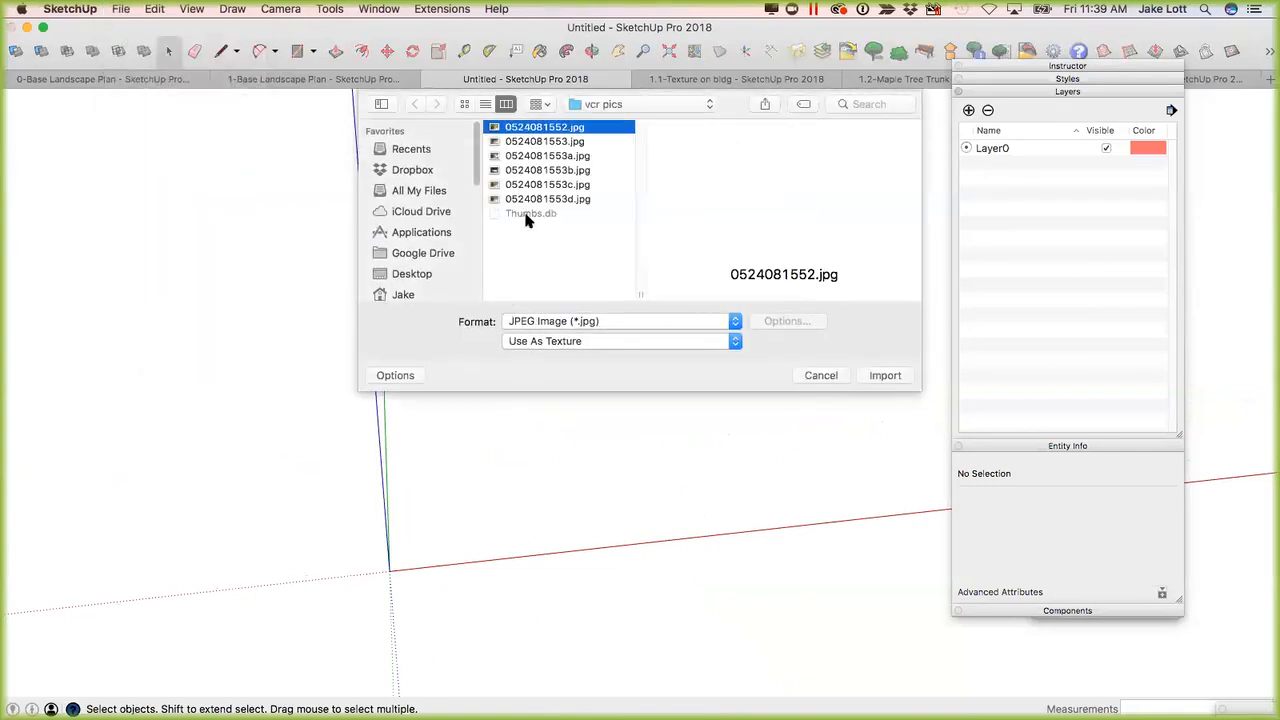
left_click(533, 342)
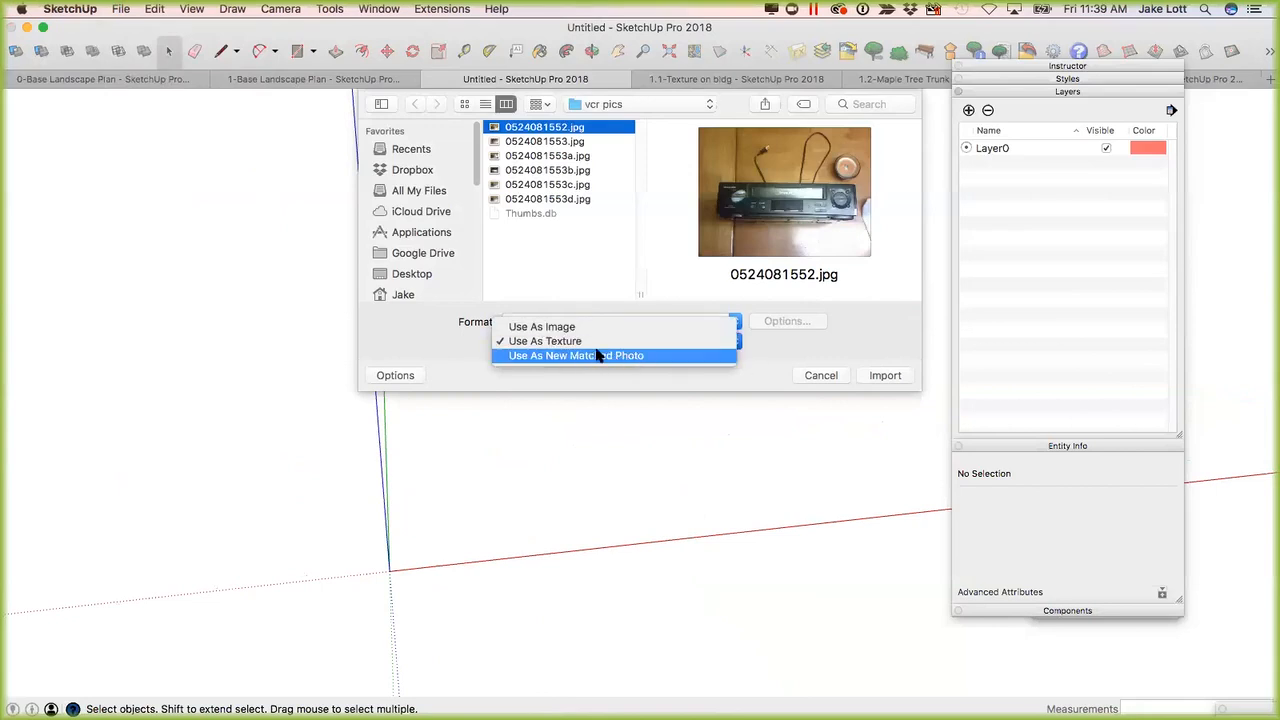
left_click(537, 328)
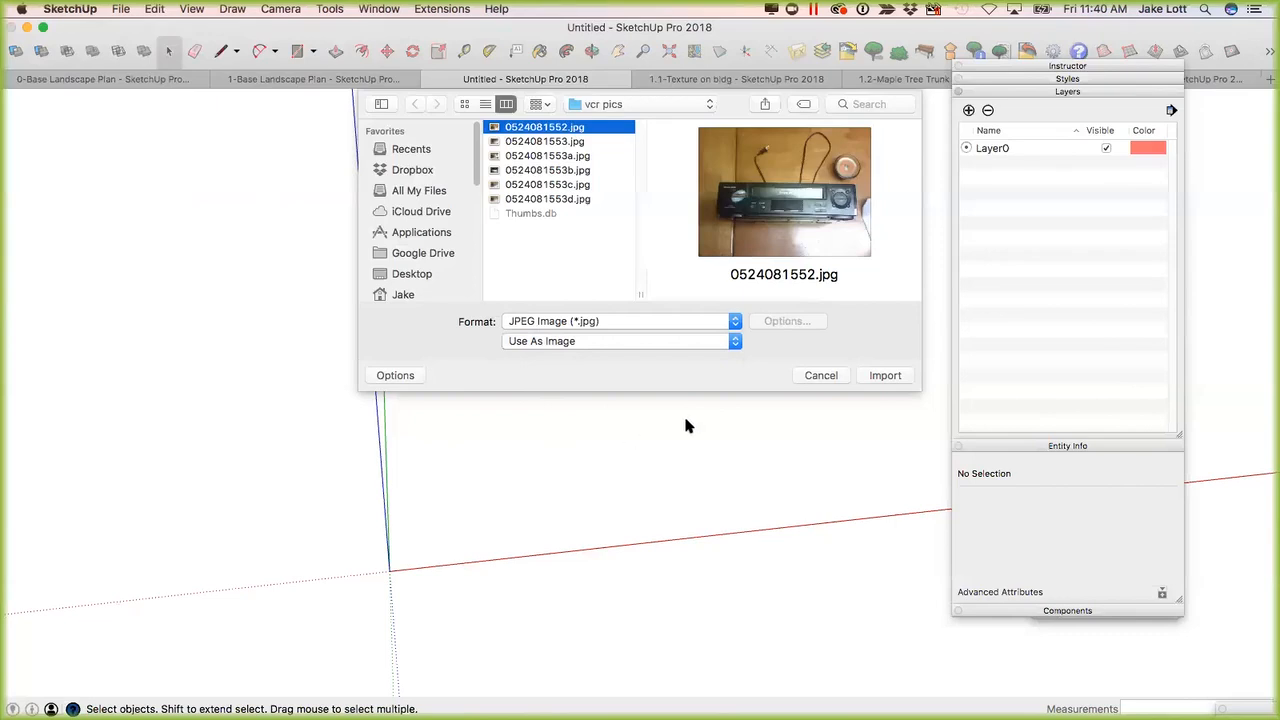
Import the photo and place it flat on the ground from the origin, about 43 feet wide along the red axis.
left_click(883, 376)
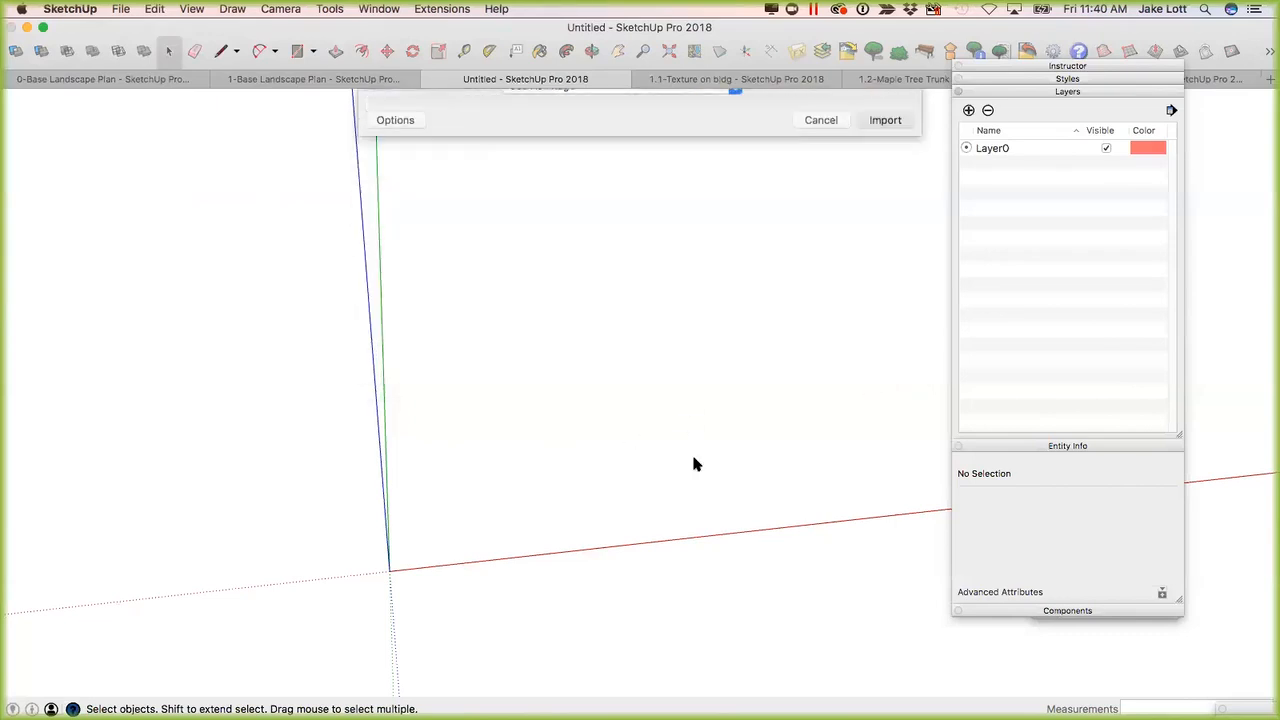
left_click(390, 574)
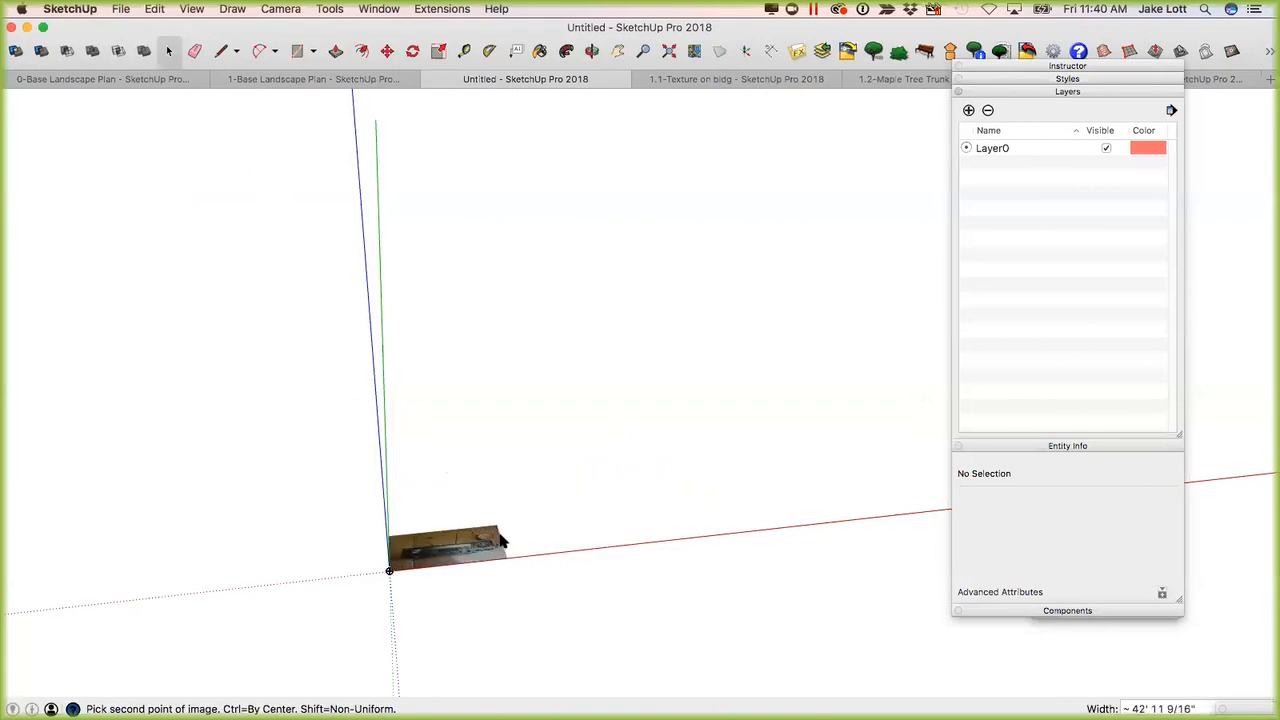
left_click(500, 541)
scroll(444, 548, "up", 10)
middle_click_drag(460, 652, 521, 708, "shift")
scroll(591, 386, "up", 1)
middle_click_drag(591, 386, 460, 528)
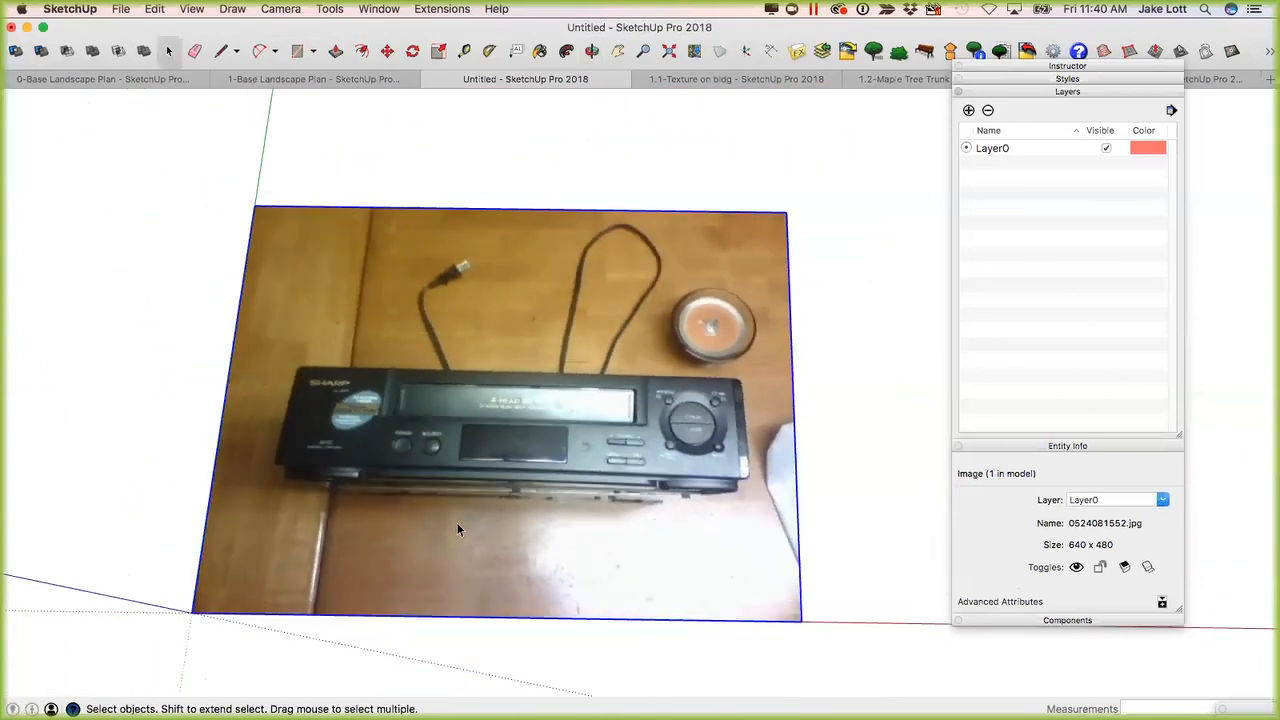
Explode the imported photo into a textured face and select that face.
scroll(470, 525, "down", 3)
middle_click_drag(483, 537, 428, 385)
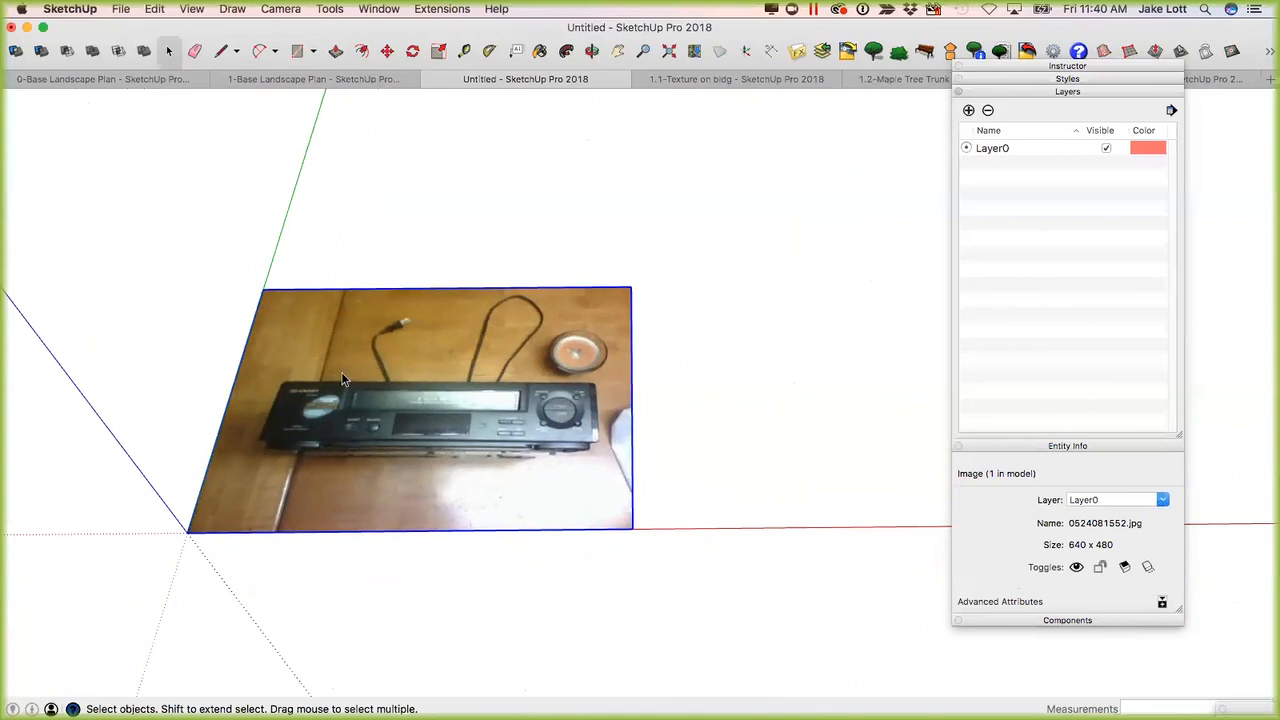
middle_click_drag(506, 461, 487, 420)
right_click(487, 420)
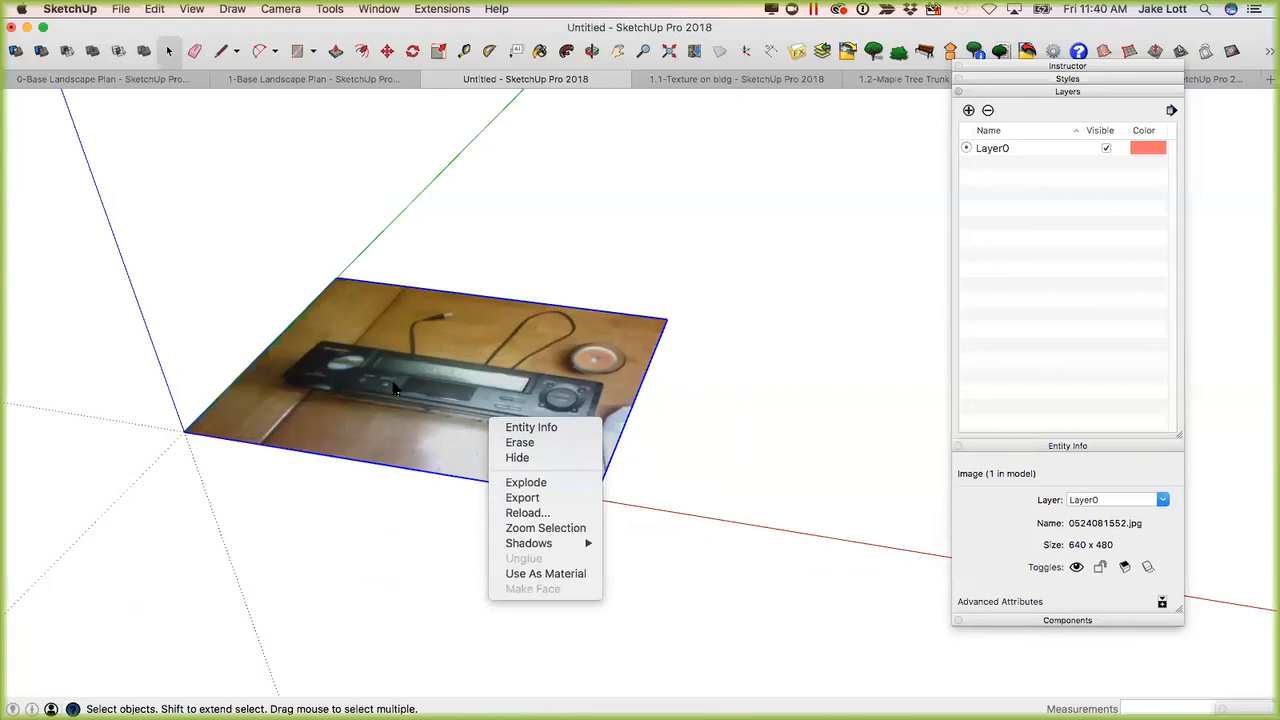
left_click(531, 485)
left_click(610, 367)
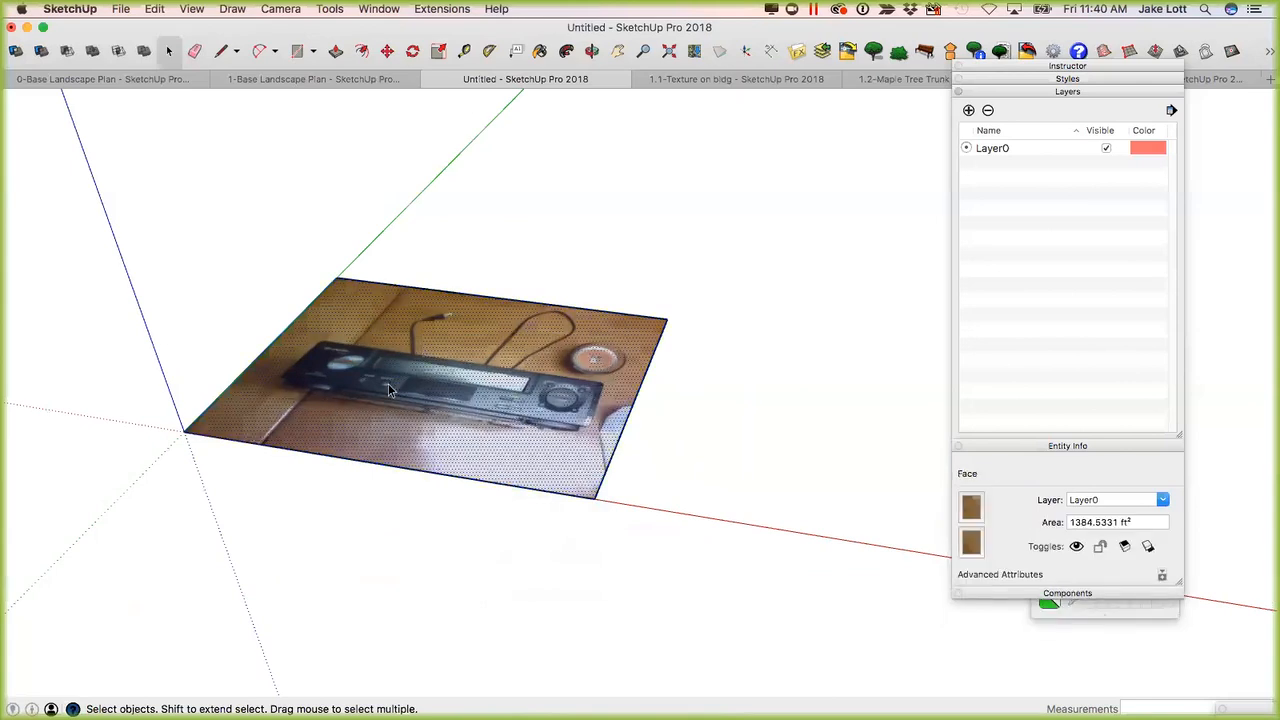
Draw a rectangle about 34' by 8' over the VCR's front panel on the textured face.
left_click(651, 317)
left_click(660, 349)
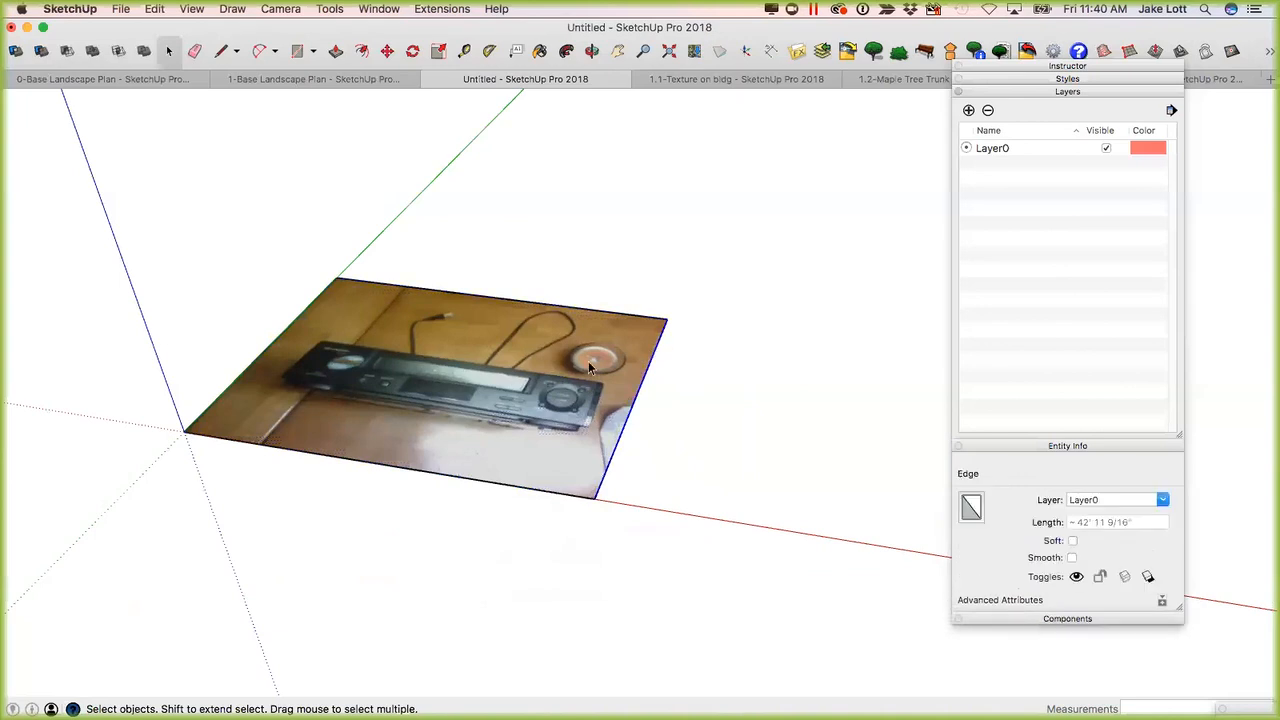
middle_click_drag(307, 372, 380, 400)
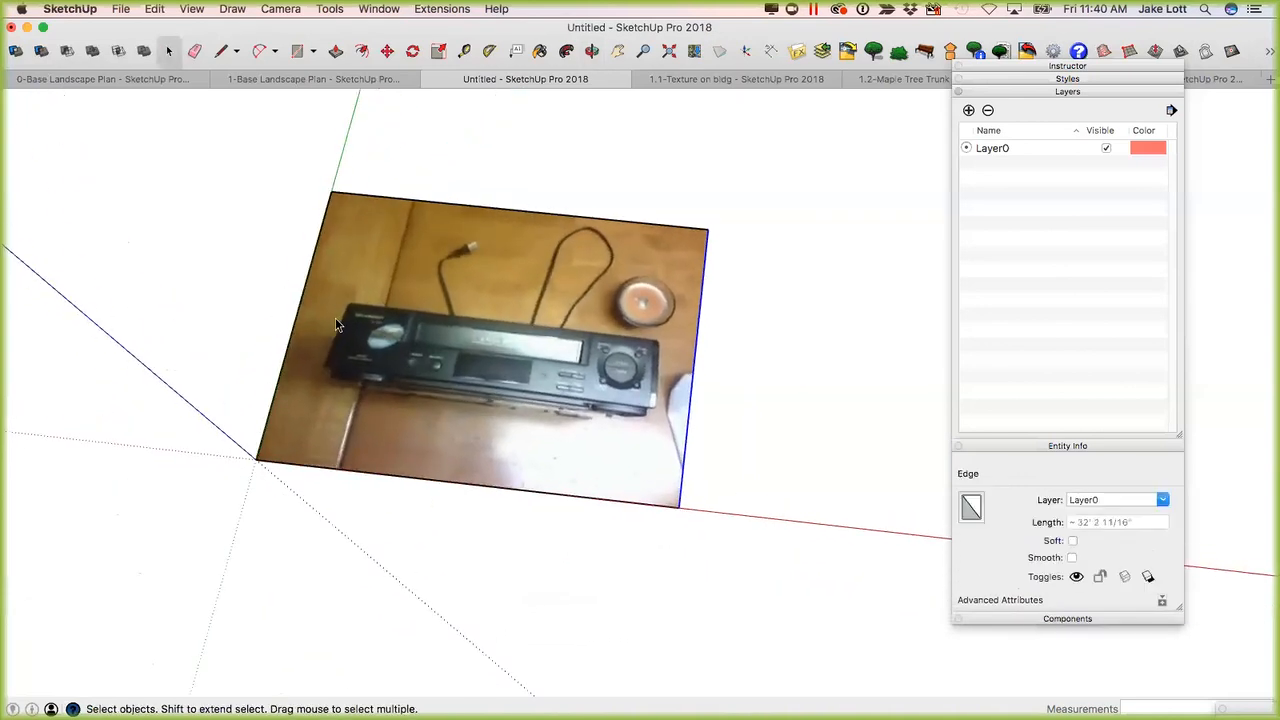
scroll(370, 387, "up", 3)
key("r")
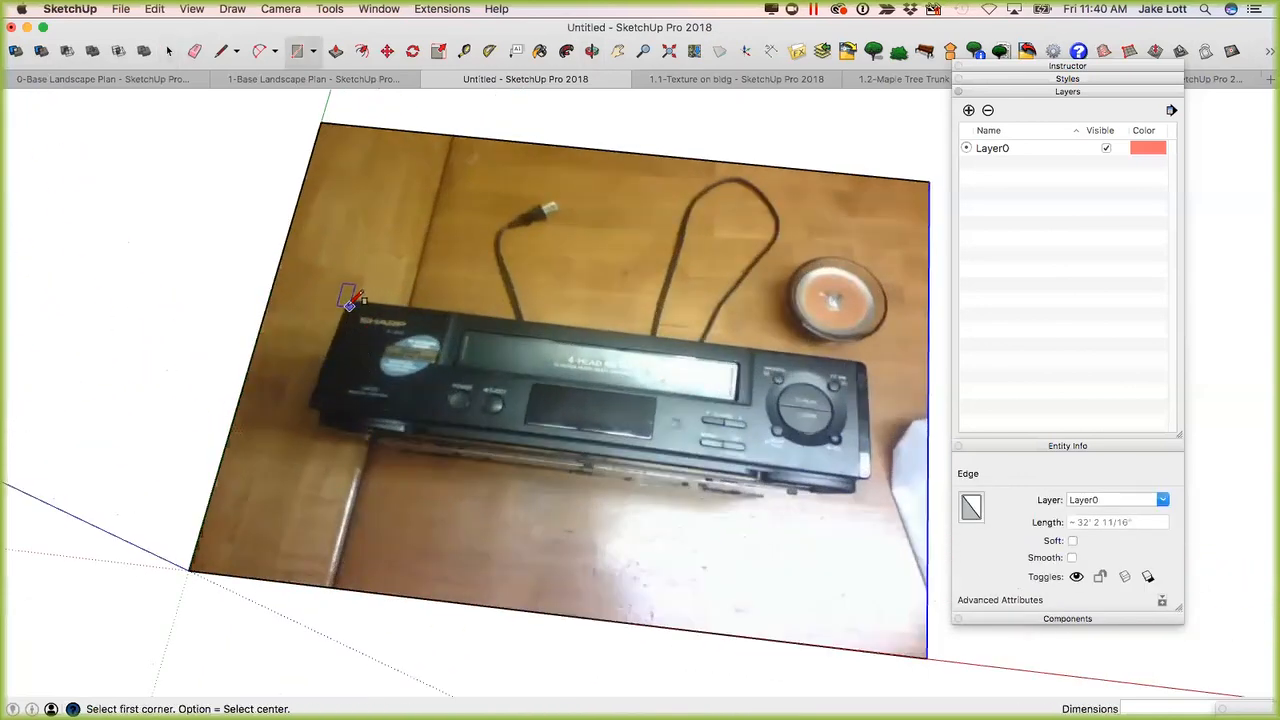
left_click(347, 300)
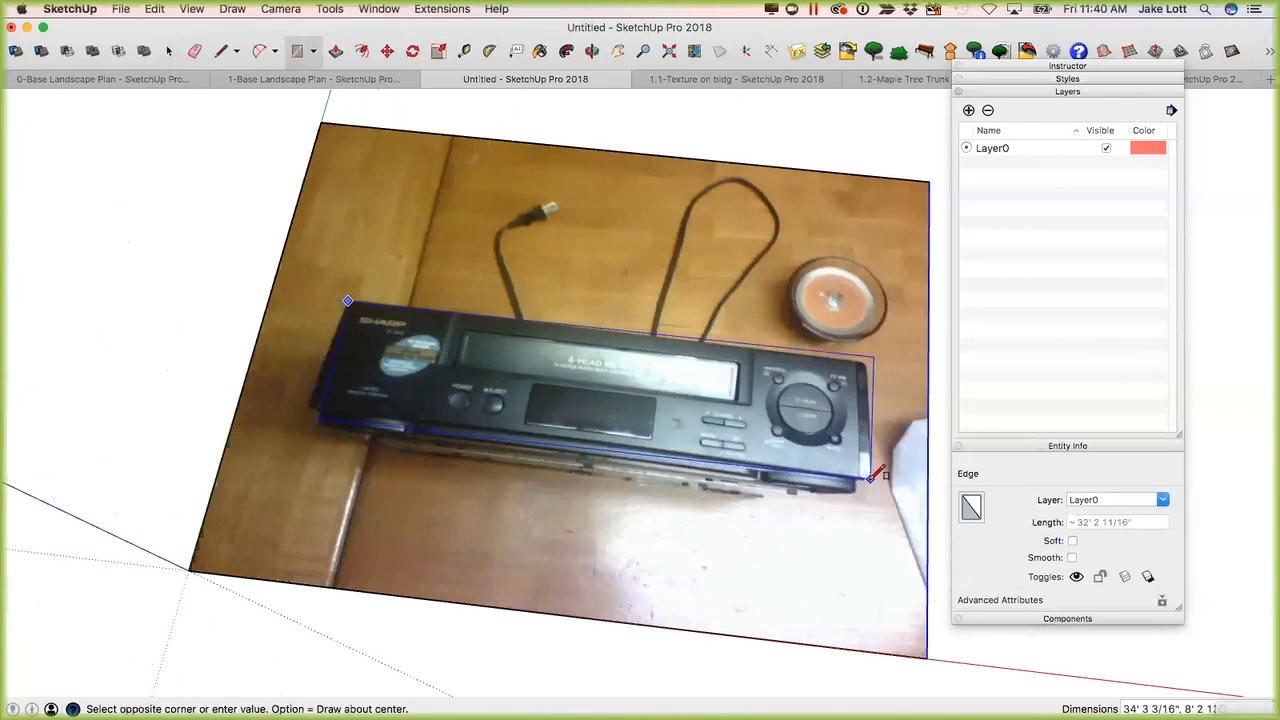
left_click(850, 470)
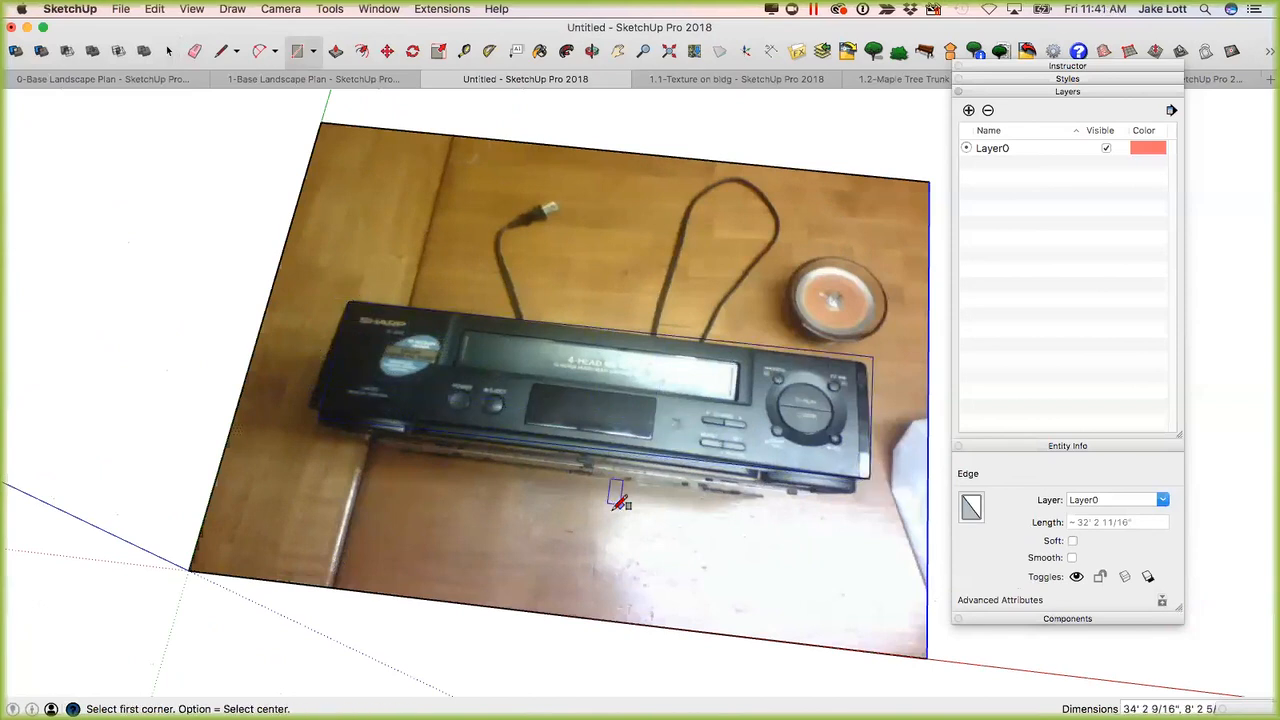
Select the VCR panel face and the surrounding photo face to inspect them as separate faces.
scroll(660, 500, "down", 5)
key("space")
scroll(658, 426, "up", 1)
left_click(690, 346)
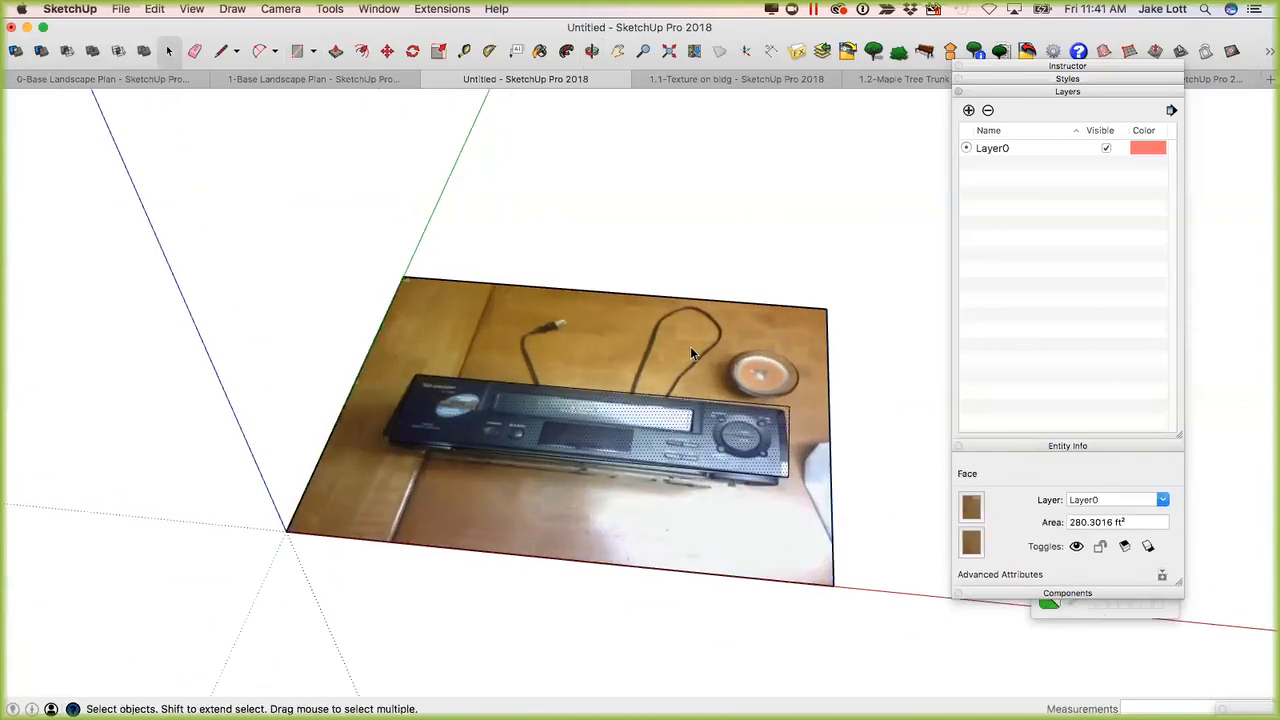
left_click(653, 422)
left_click(700, 384)
Erase the photo's four outer edges so that only the VCR front panel is kept.
key("e")
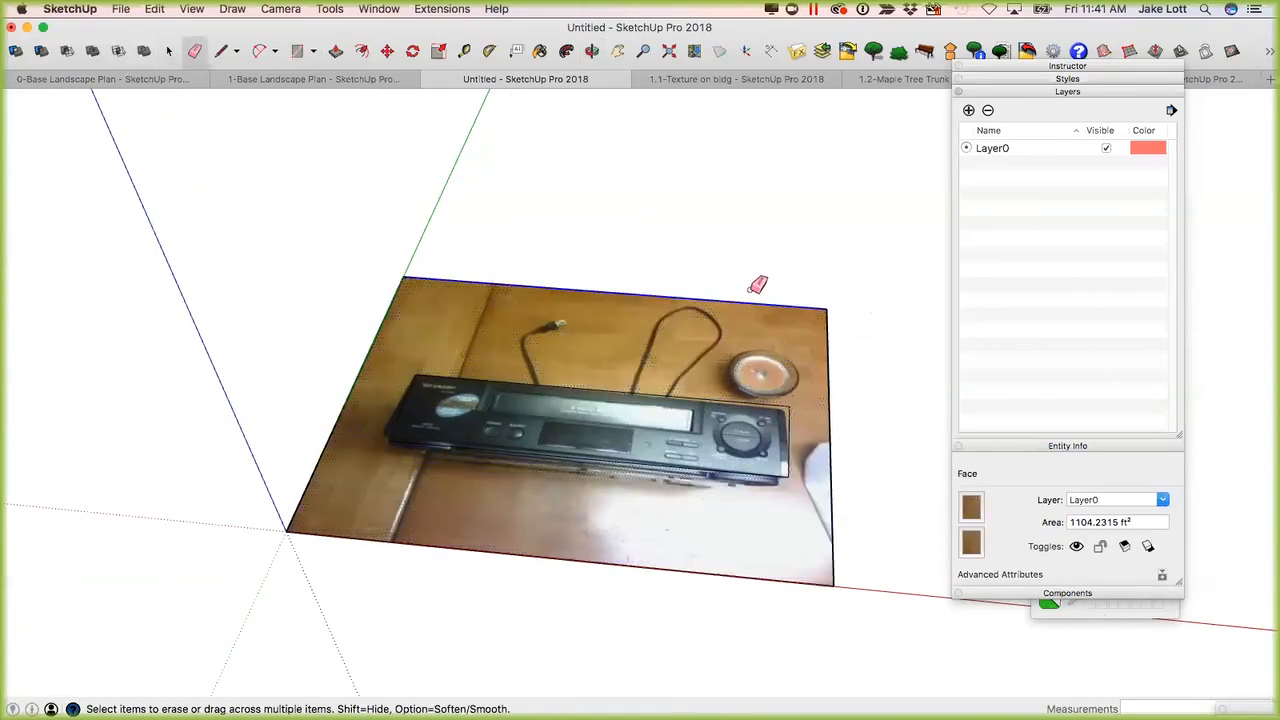
left_click(834, 312)
left_click(832, 350)
left_click(758, 562)
left_click(312, 458)
key("space")
middle_click_drag(587, 448, 540, 458)
scroll(540, 452, "up", 3)
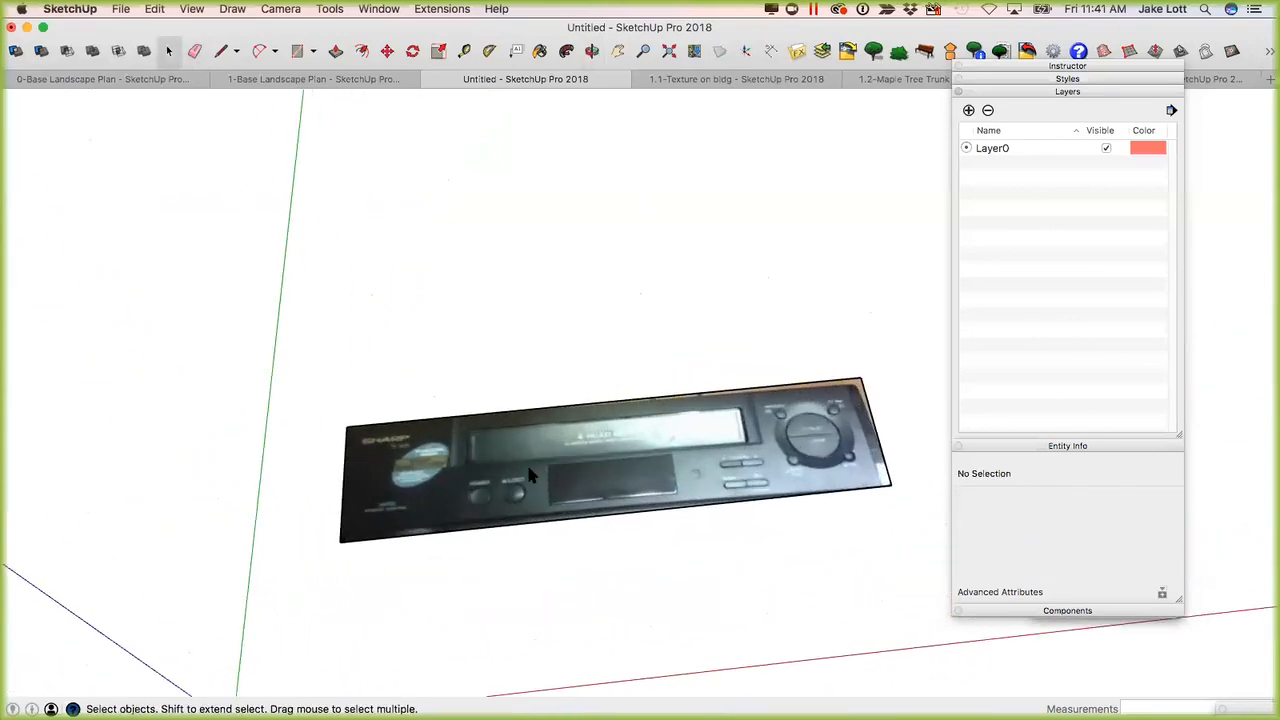
Select the VCR panel with its edges and move it by its lower-left corner to the origin.
scroll(525, 474, "down", 5)
double_click(519, 468)
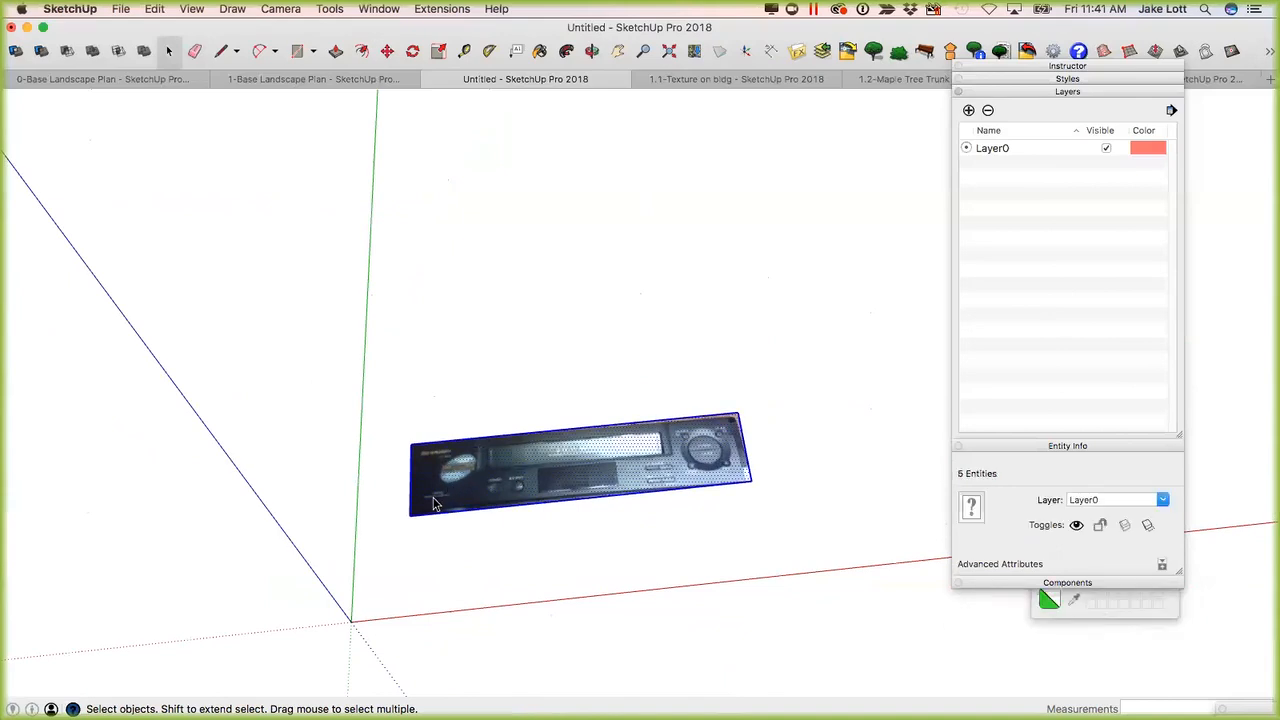
scroll(418, 515, "up", 1)
key("m")
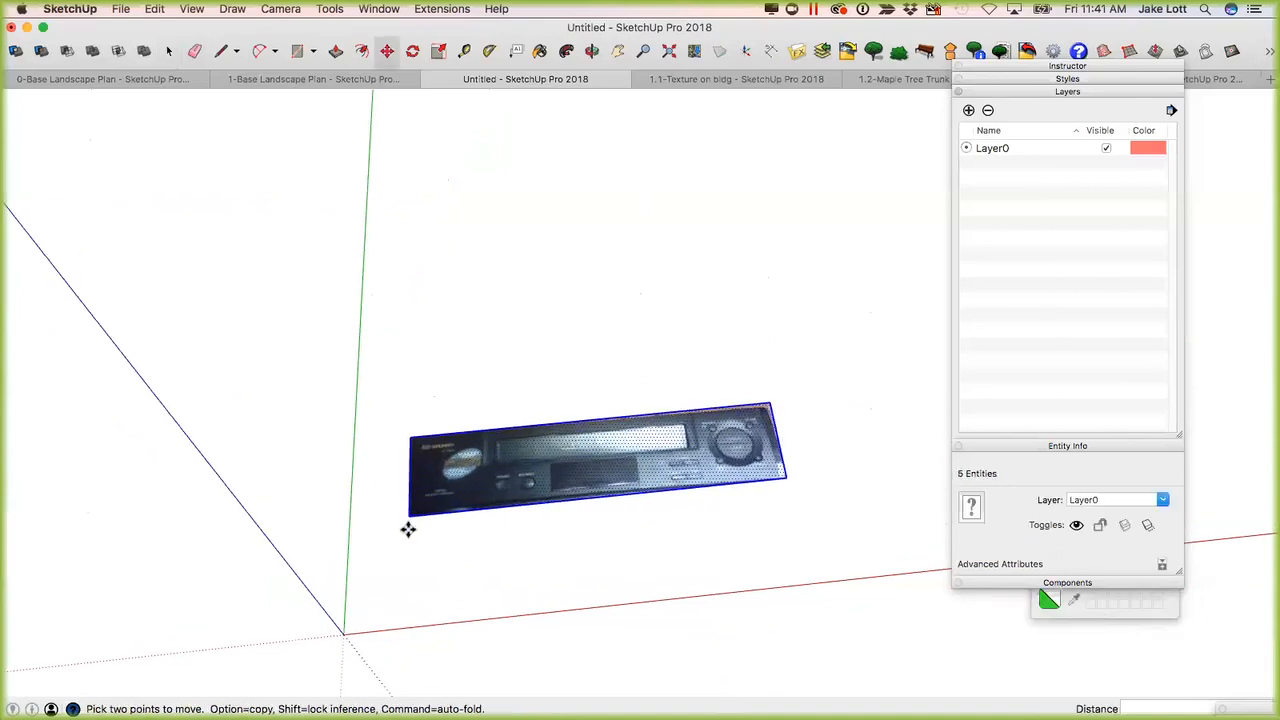
left_click(410, 515)
left_click(343, 633)
middle_click_drag(378, 616, 598, 331)
scroll(556, 370, "up", 1)
scroll(555, 378, "up", 1)
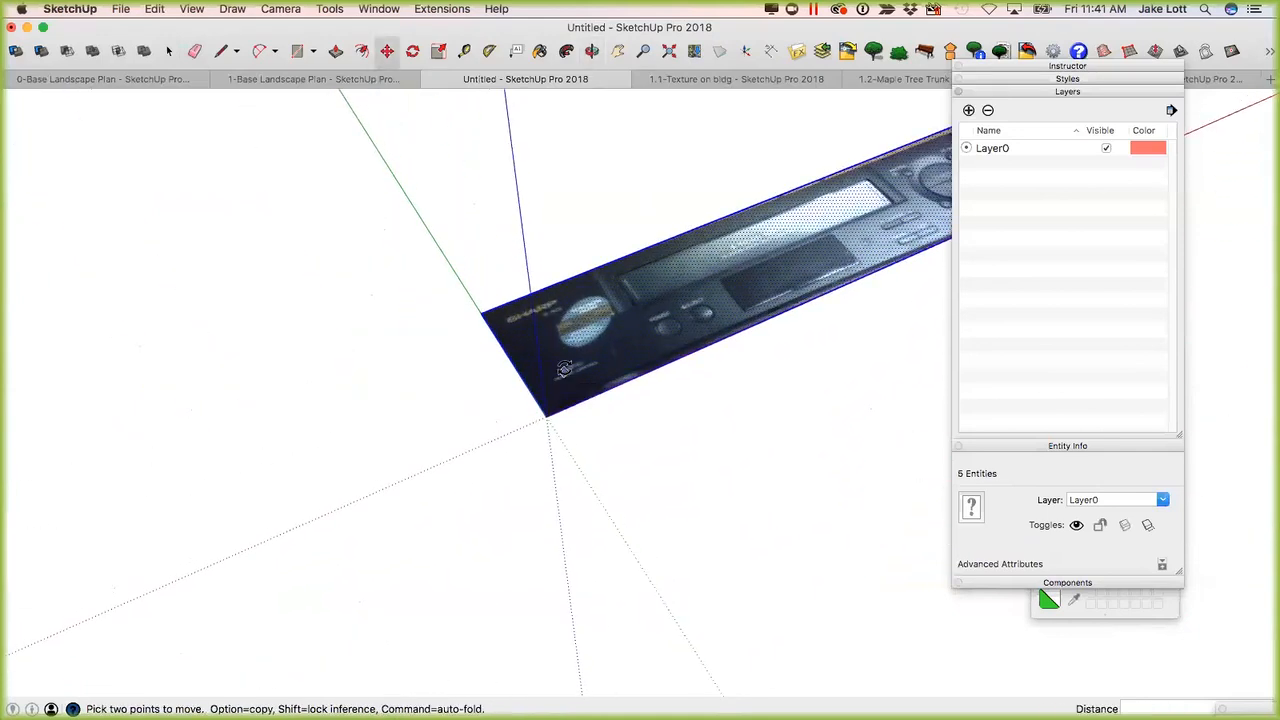
key("q")
middle_click_drag(545, 412, 517, 490)
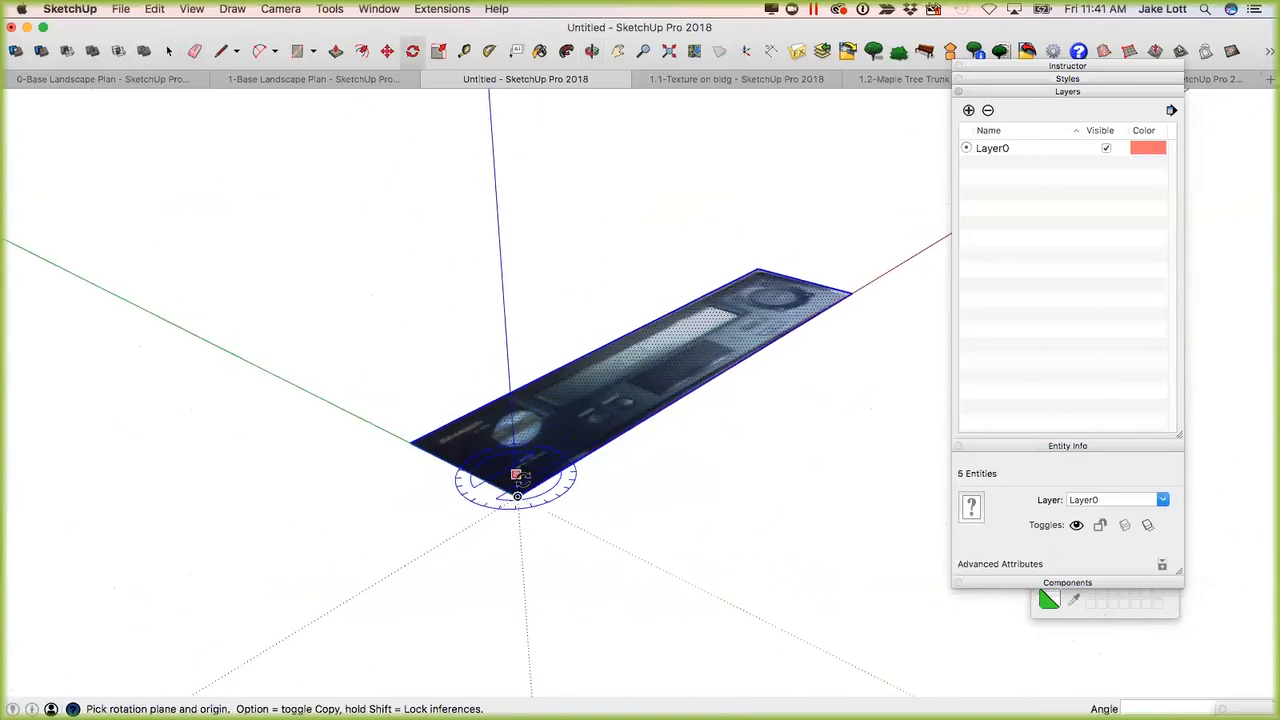
left_click(517, 494)
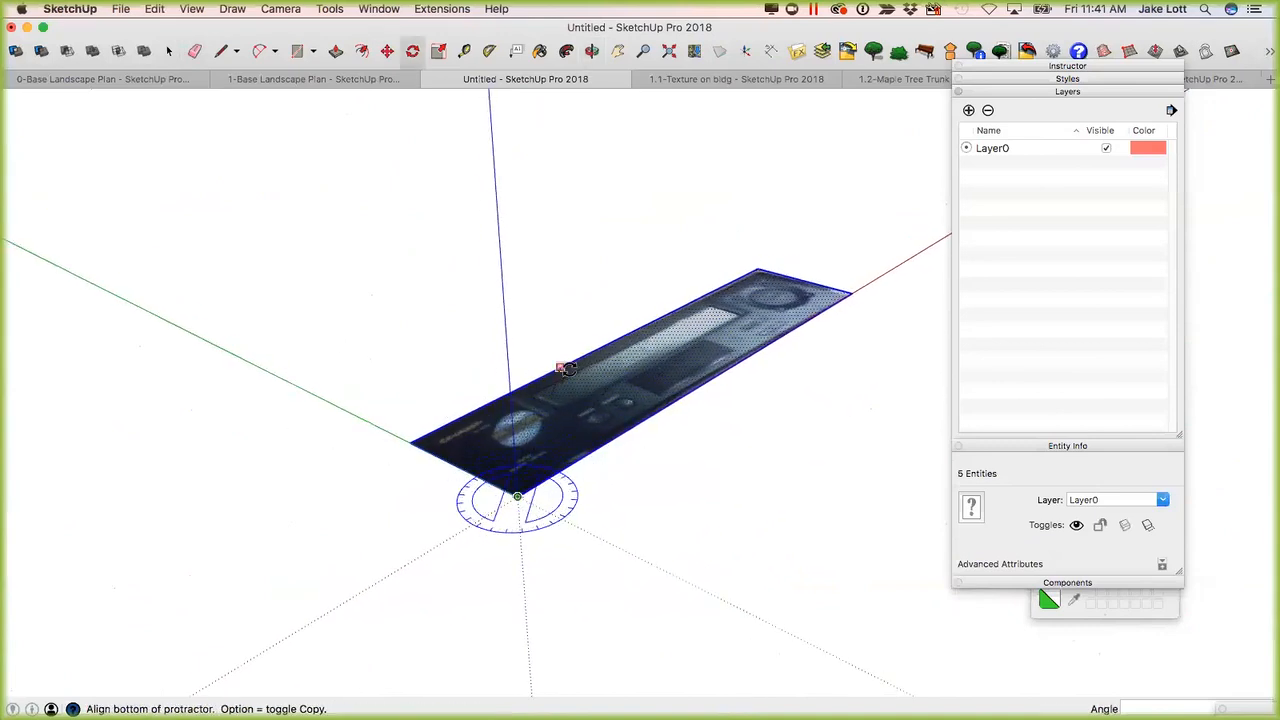
left_click(831, 302)
key("Escape")
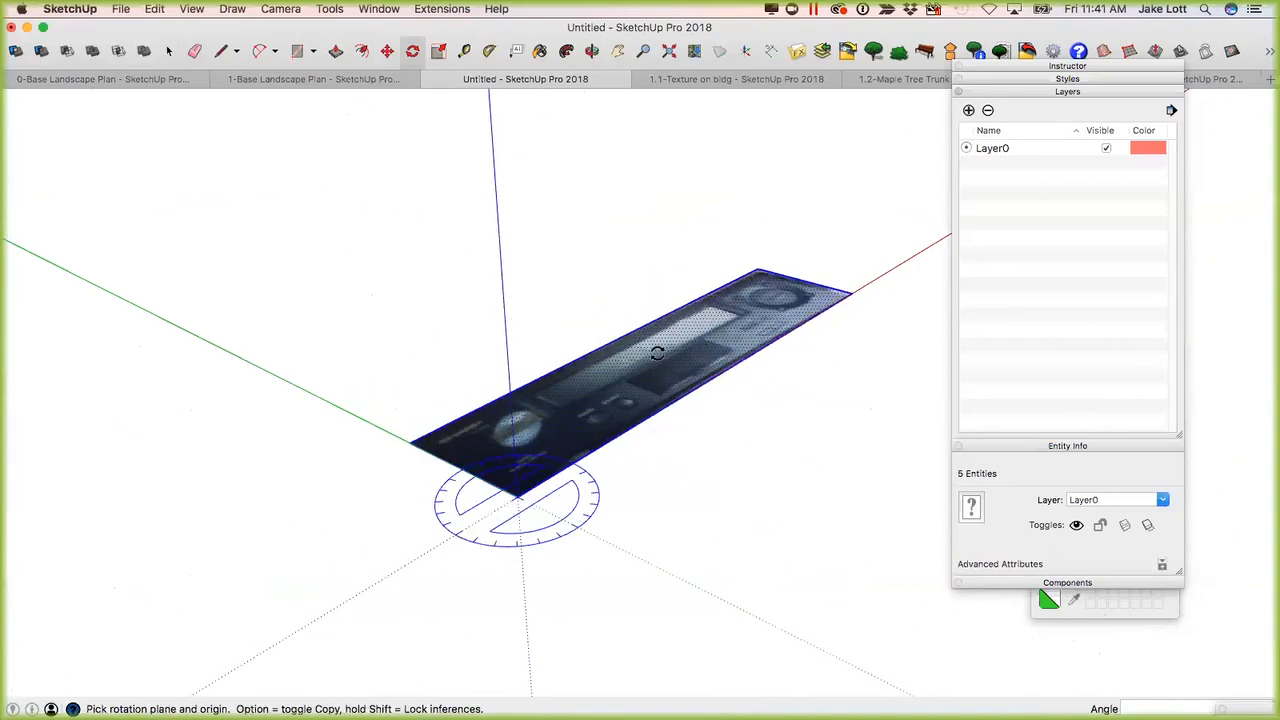
Rotate the VCR panel 90 degrees about the red axis at the origin so it stands upright on the blue axis.
left_click_drag(519, 496, 665, 405)
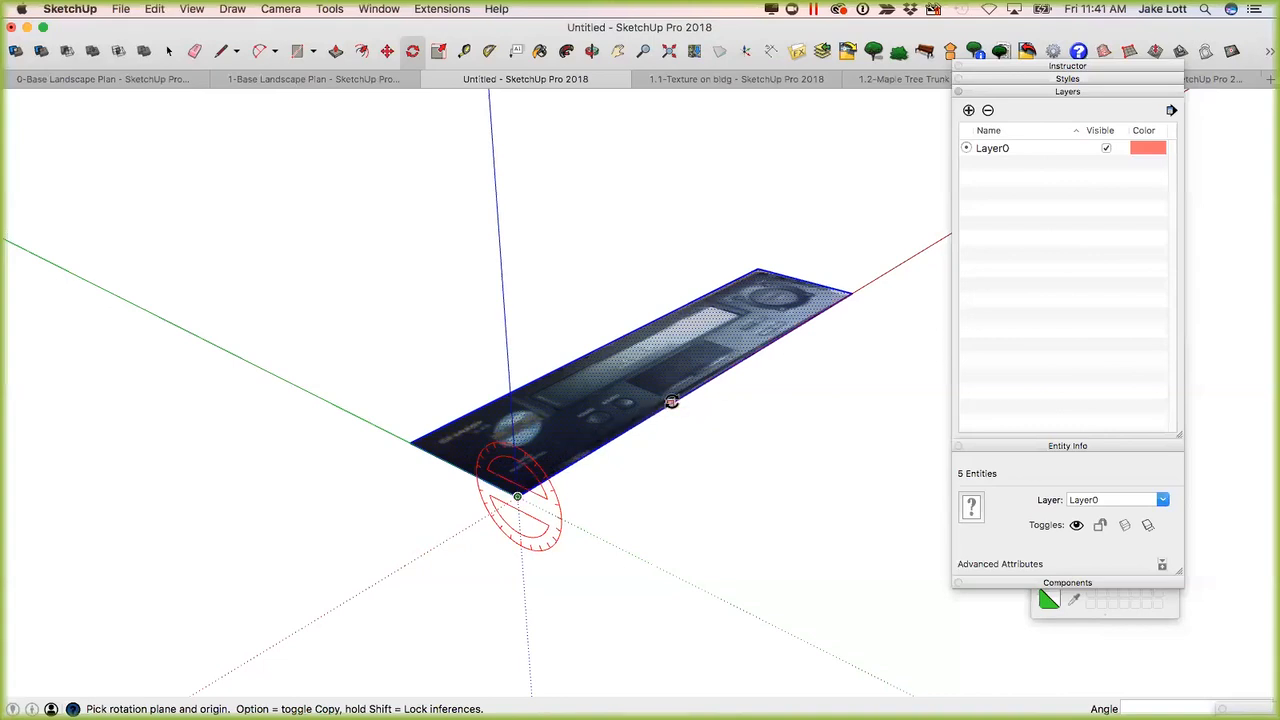
left_click(675, 399)
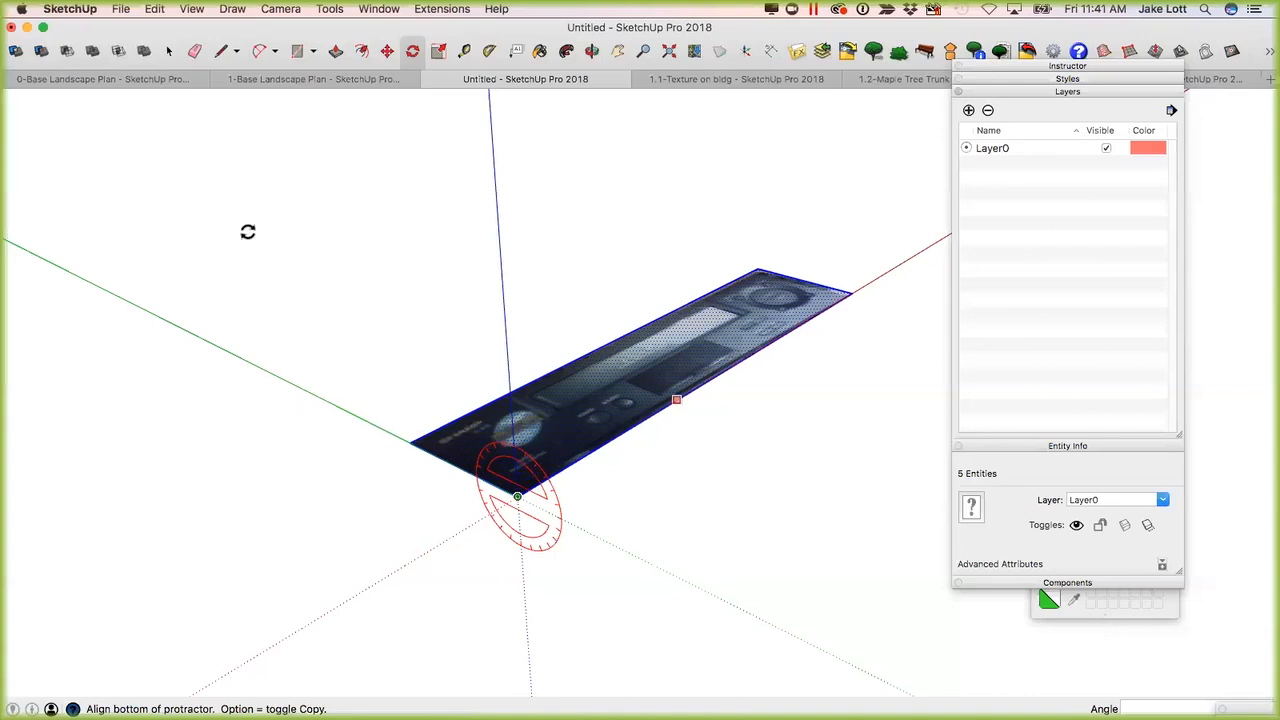
left_click(412, 441)
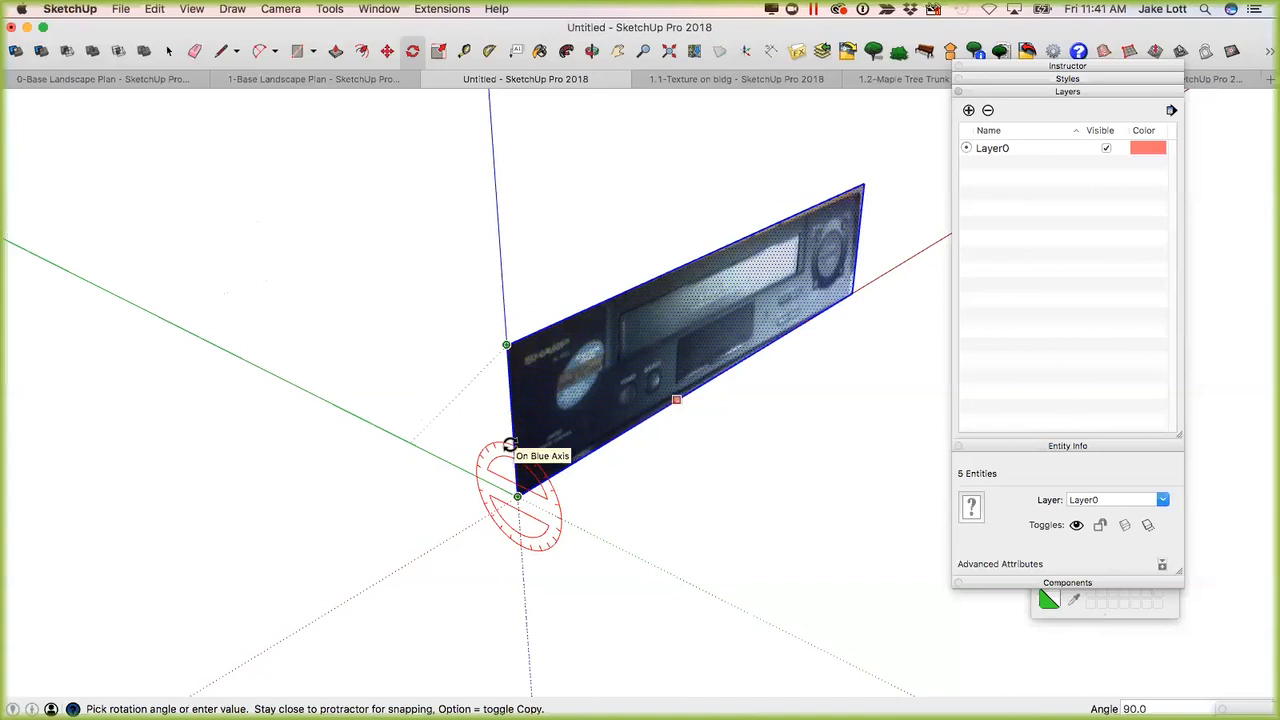
left_click(510, 444)
scroll(645, 390, "up", 5)
middle_click_drag(716, 287, 348, 408)
key("space")
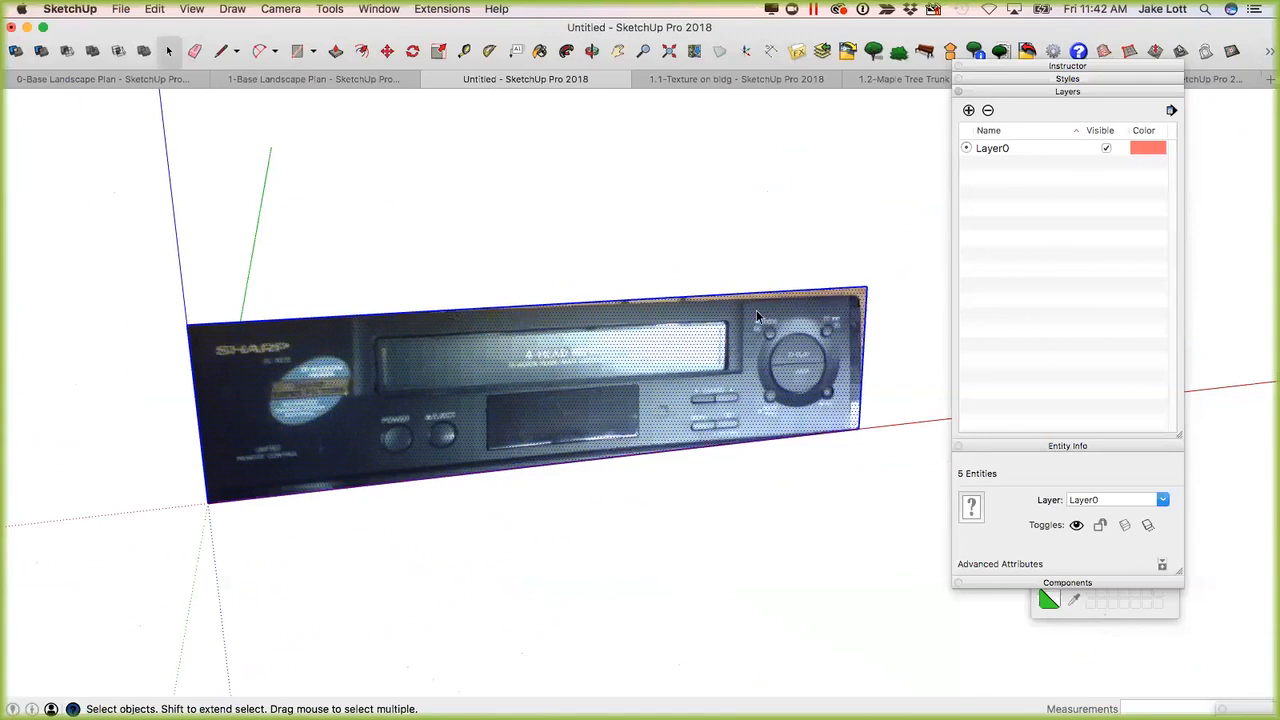
Measure the VCR panel's top edge from corner to corner and resize the whole model to make it 1' long.
key("t")
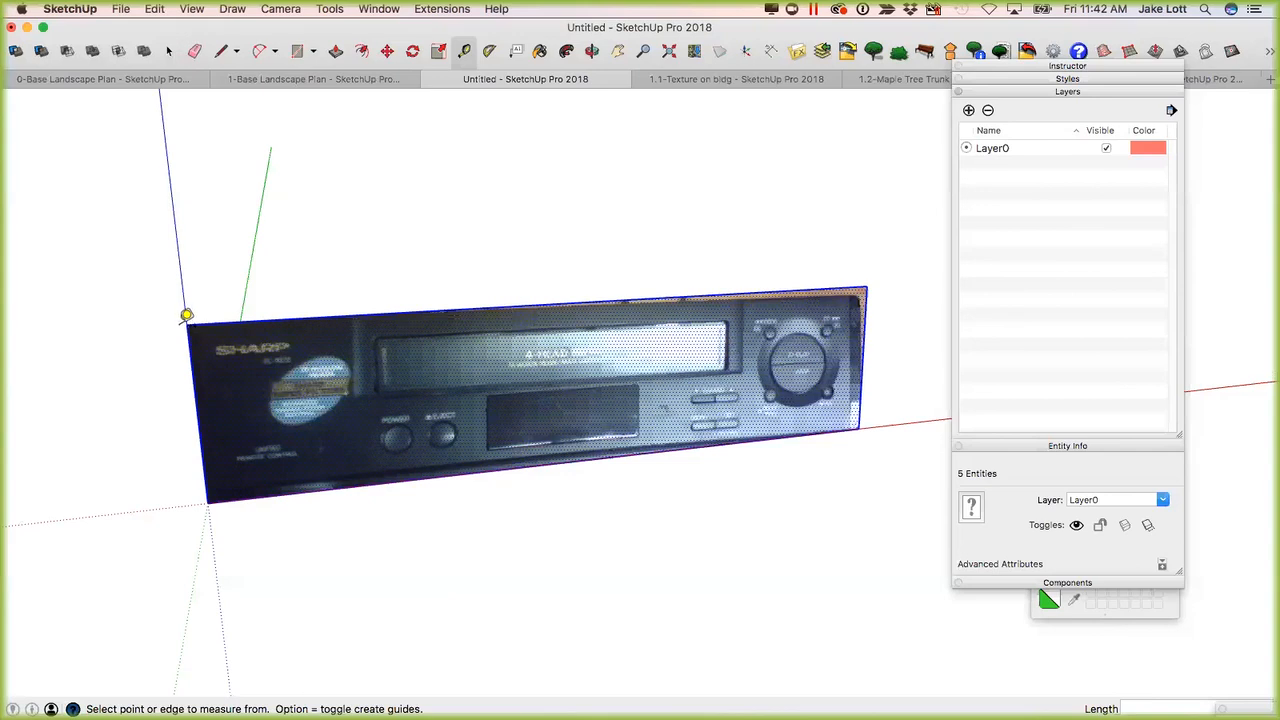
left_click(186, 324)
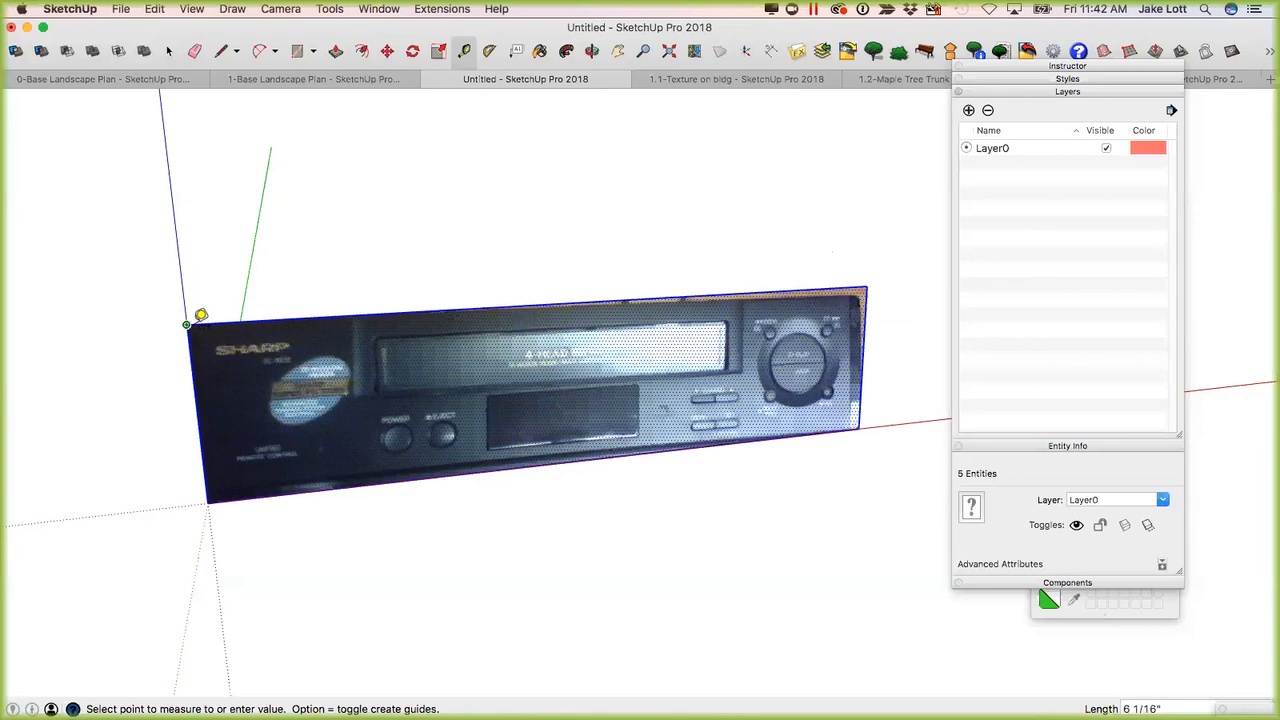
left_click(860, 294)
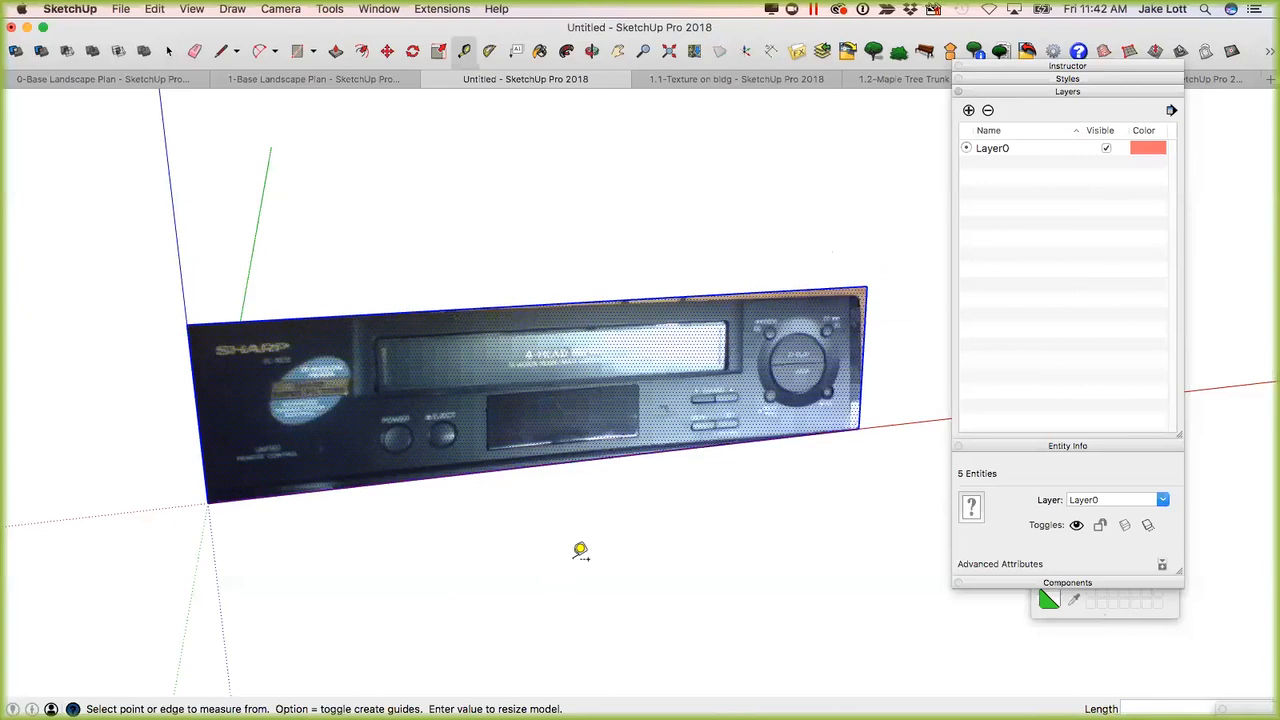
key("Return")
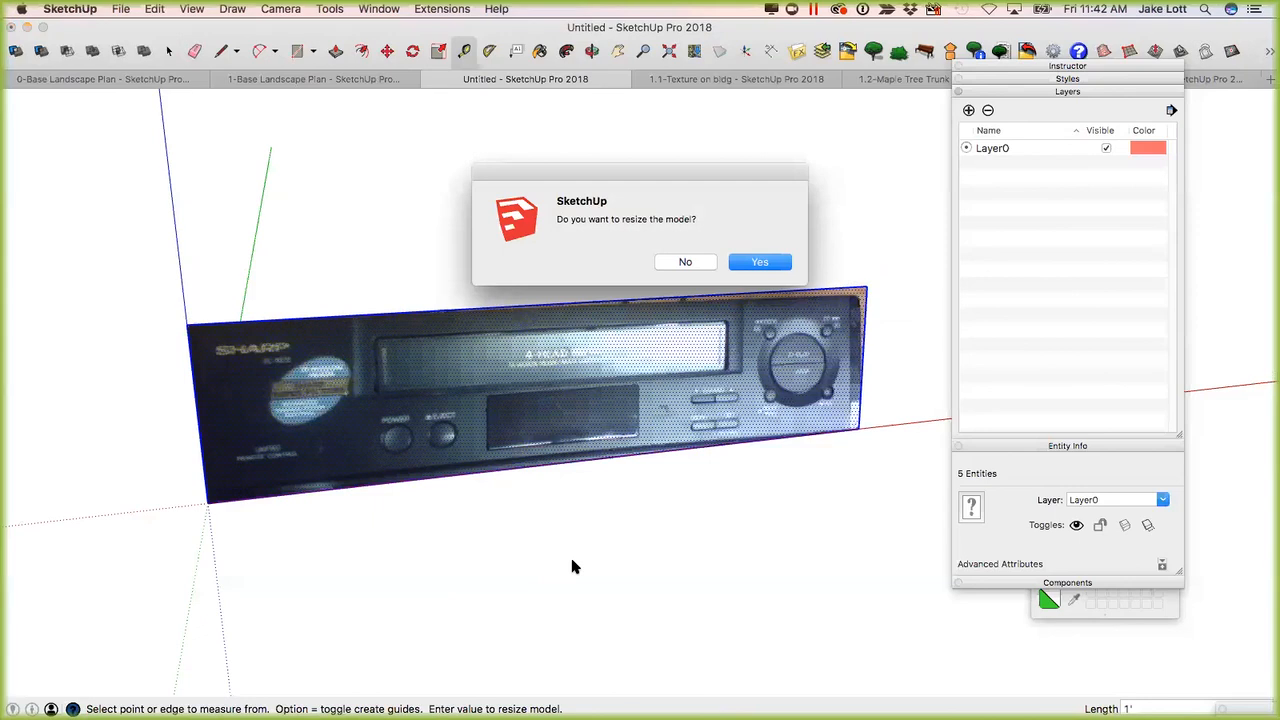
key("Return")
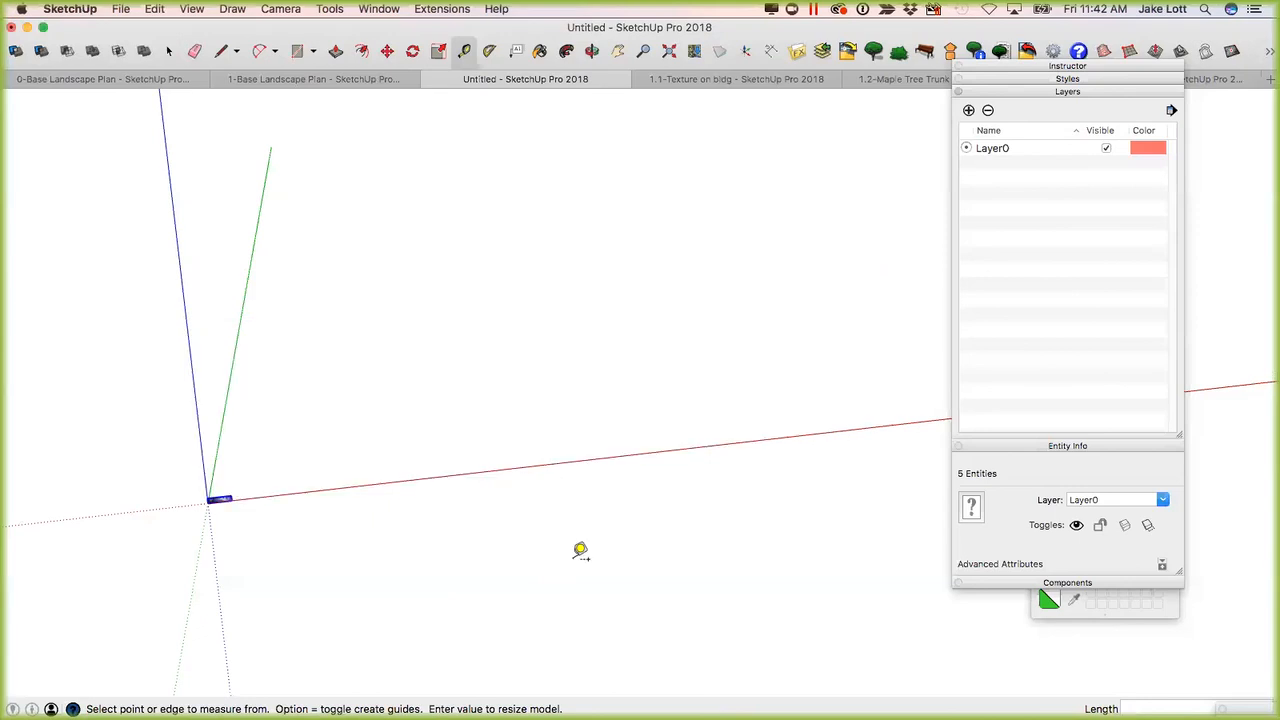
Zoom to the resized VCR panel and measure its width between the two side edges.
key("shift+z")
scroll(500, 449, "down", 3)
middle_click_drag(446, 426, 246, 441)
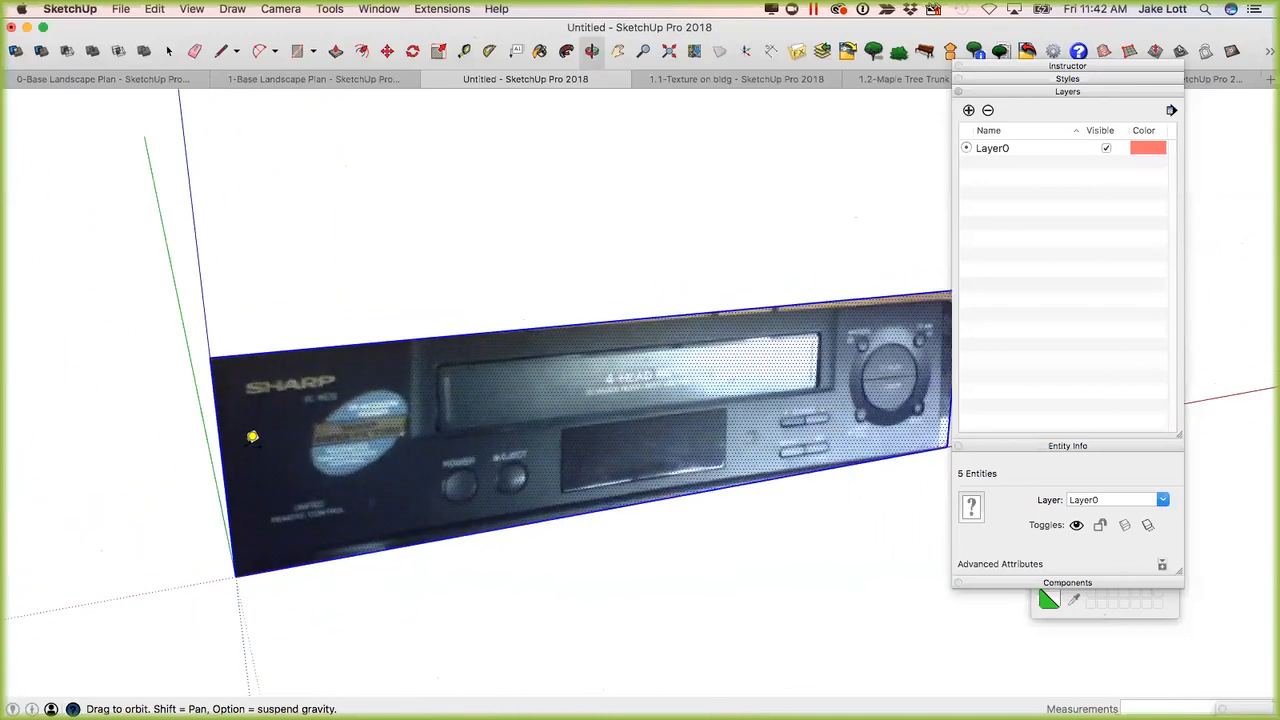
scroll(240, 440, "down", 2)
left_click(231, 444)
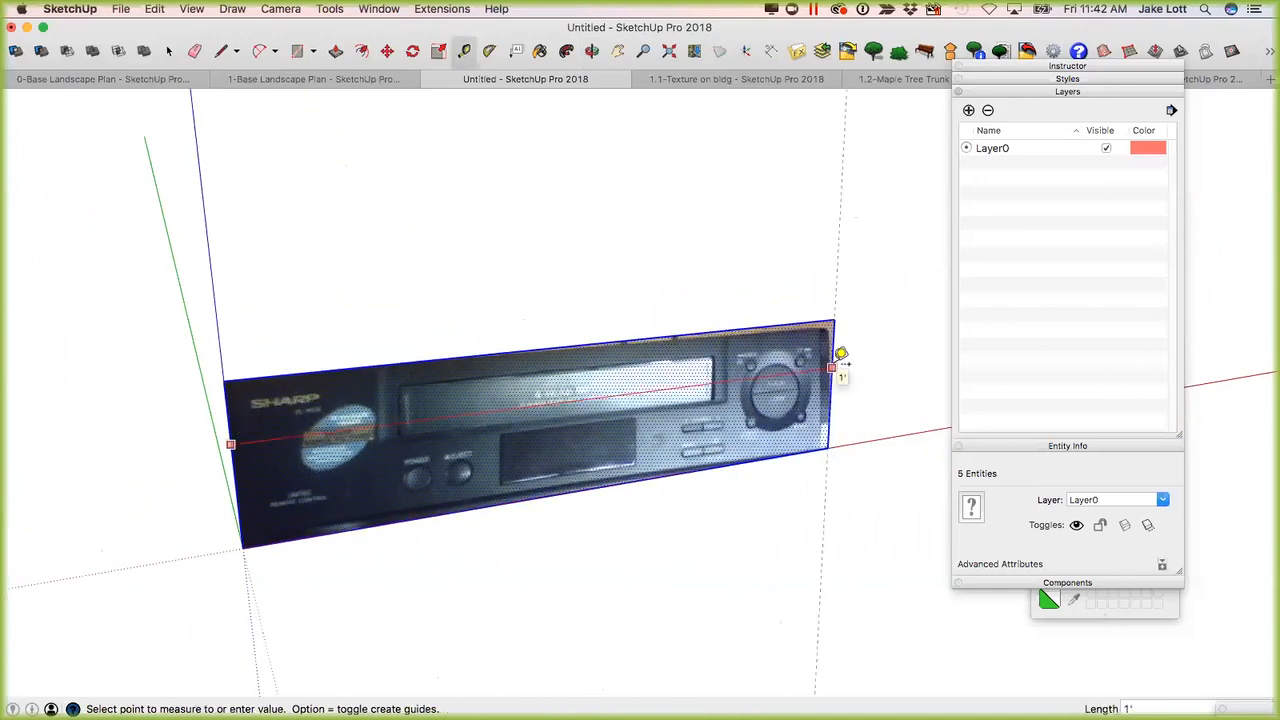
left_click(674, 378)
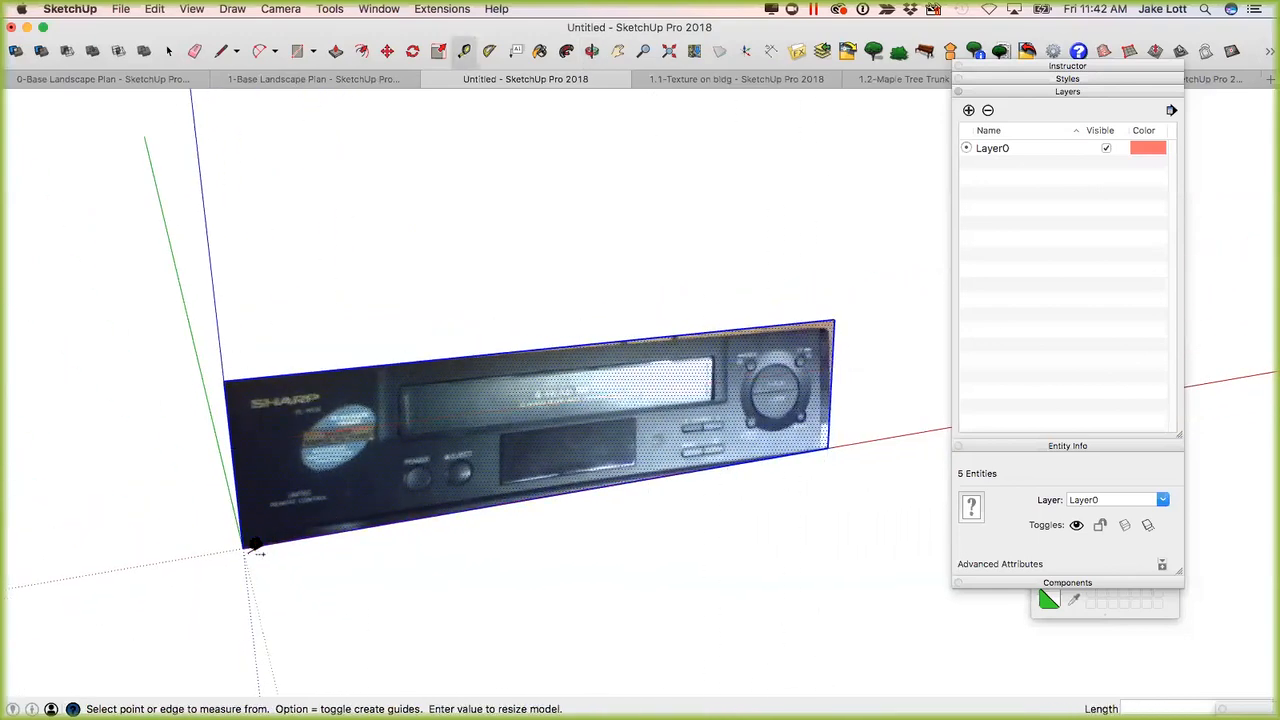
left_click(238, 372)
Clear the selection and move the VCR panel's top edge 1" up along the blue axis.
key("space")
left_click(245, 612)
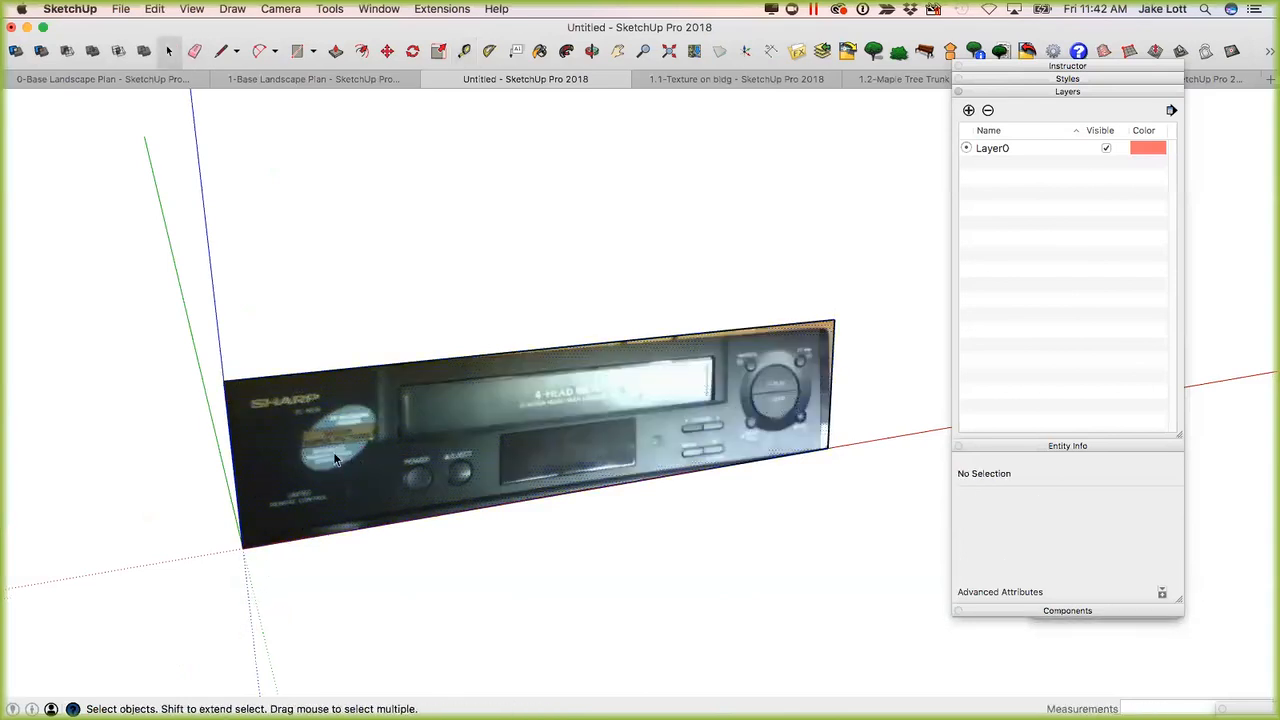
key("m")
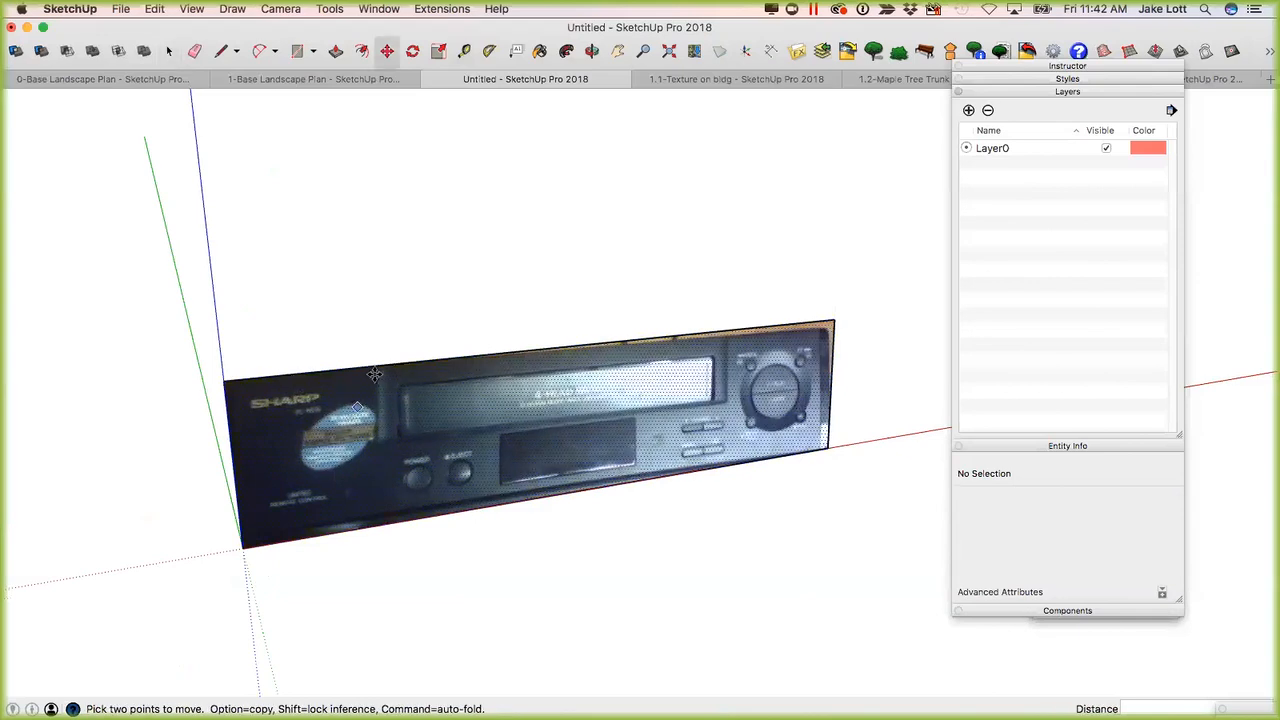
left_click(380, 362)
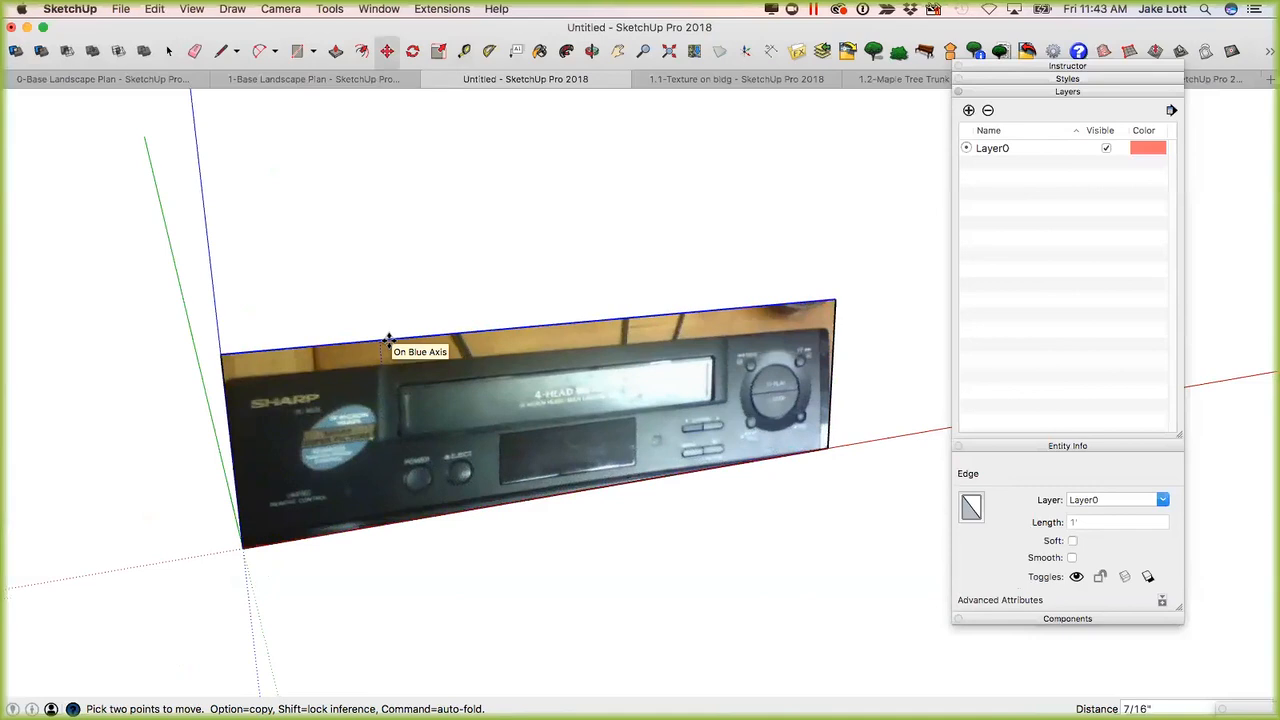
left_click(389, 341)
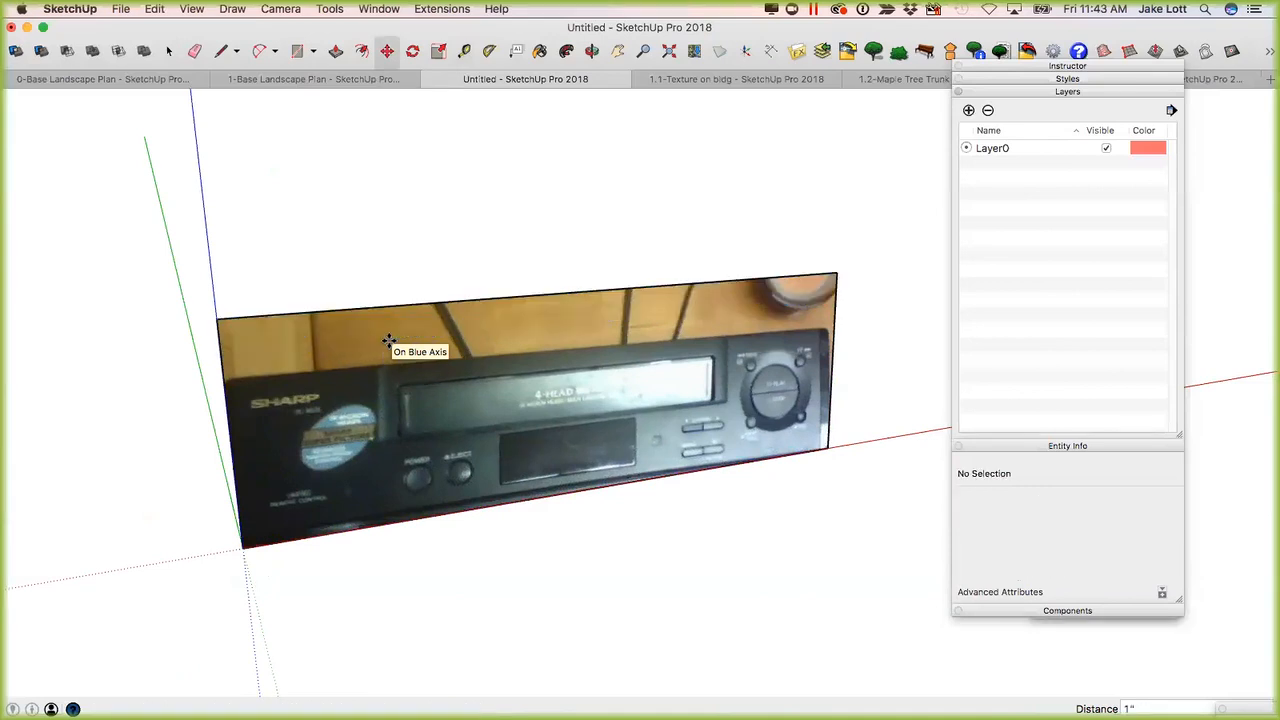
scroll(366, 351, "down", 2)
left_click_drag(534, 393, 458, 410)
key("space")
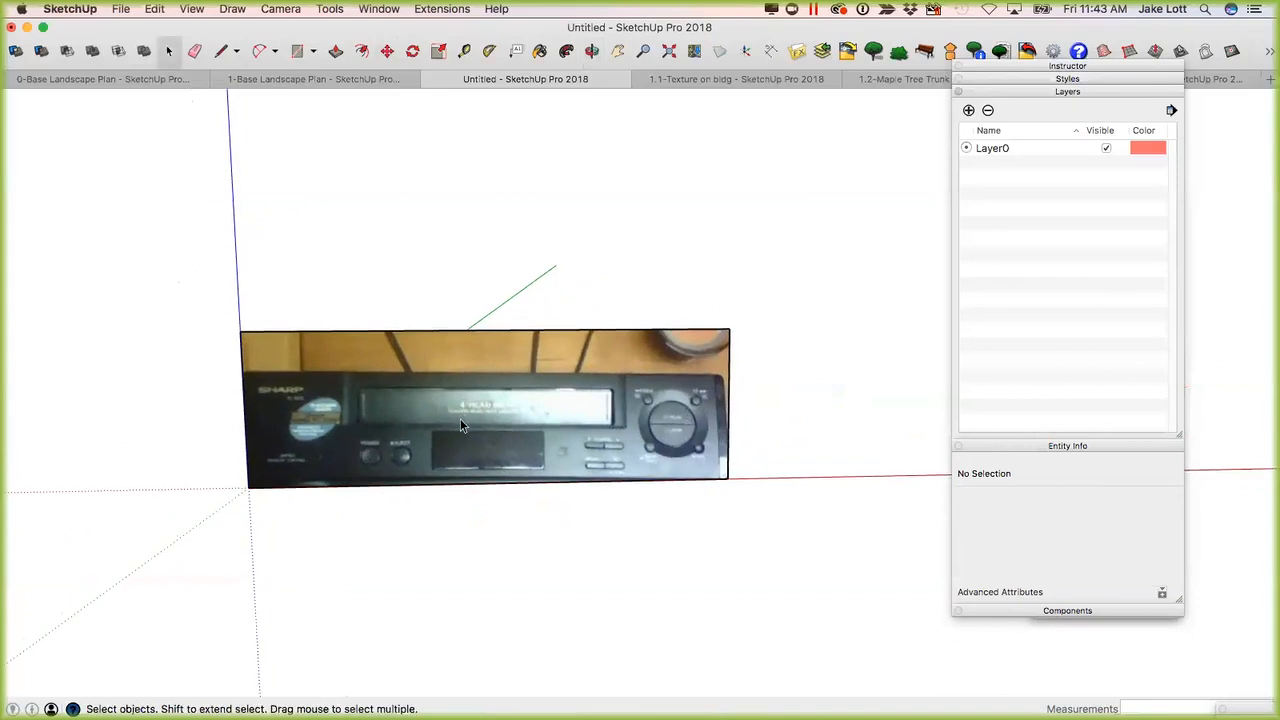
Start repositioning the texture on the front VCR face and turn off Fixed Pins to use free pins.
scroll(400, 435, "up", 3)
scroll(397, 423, "down", 2)
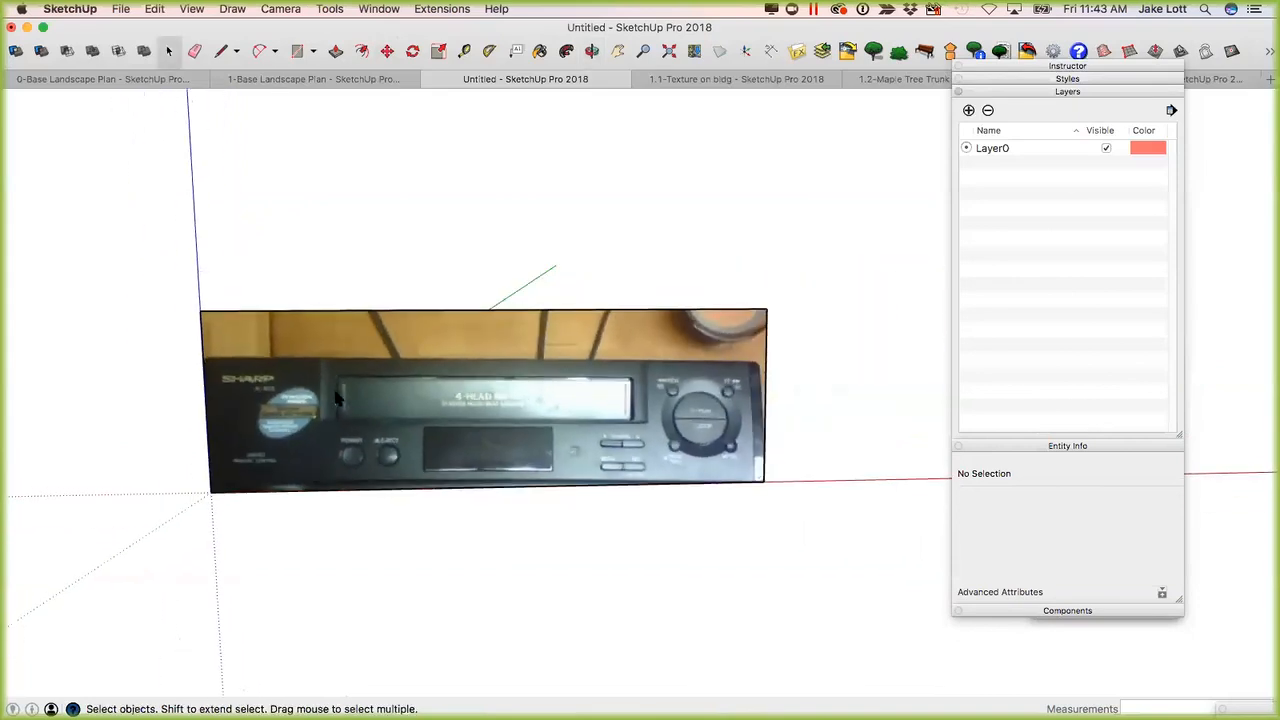
left_click(333, 391)
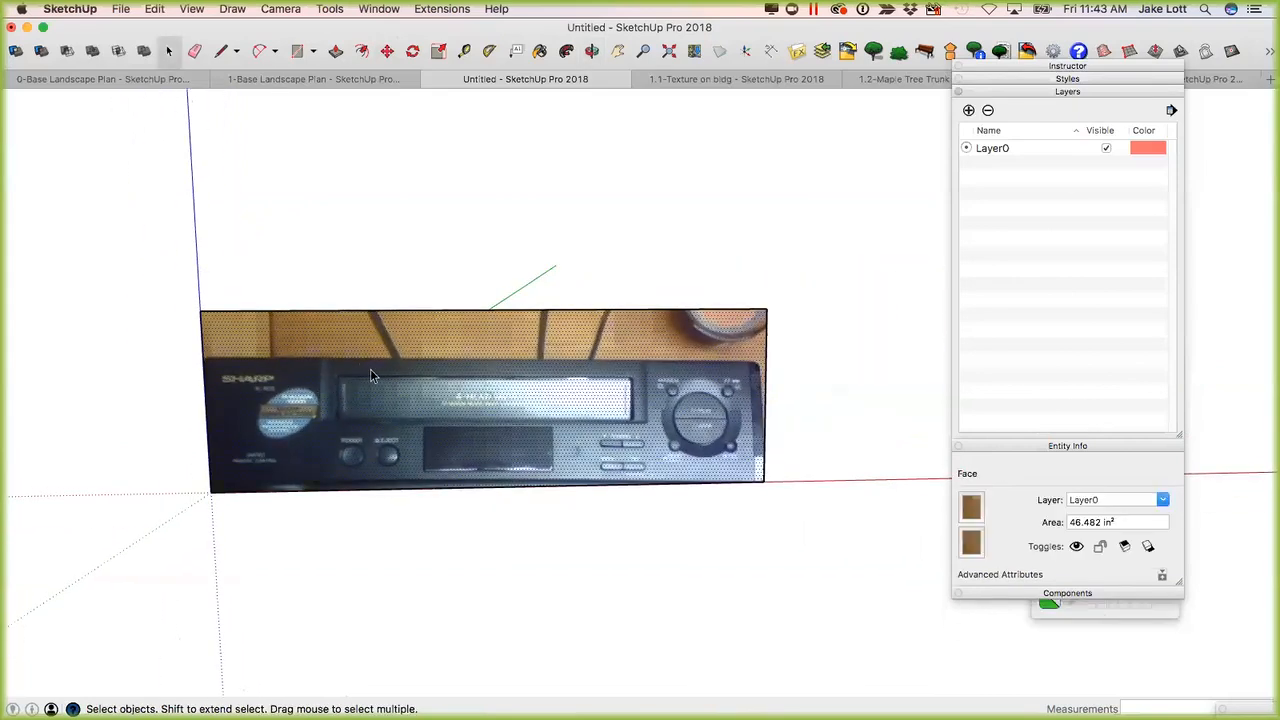
right_click(359, 364)
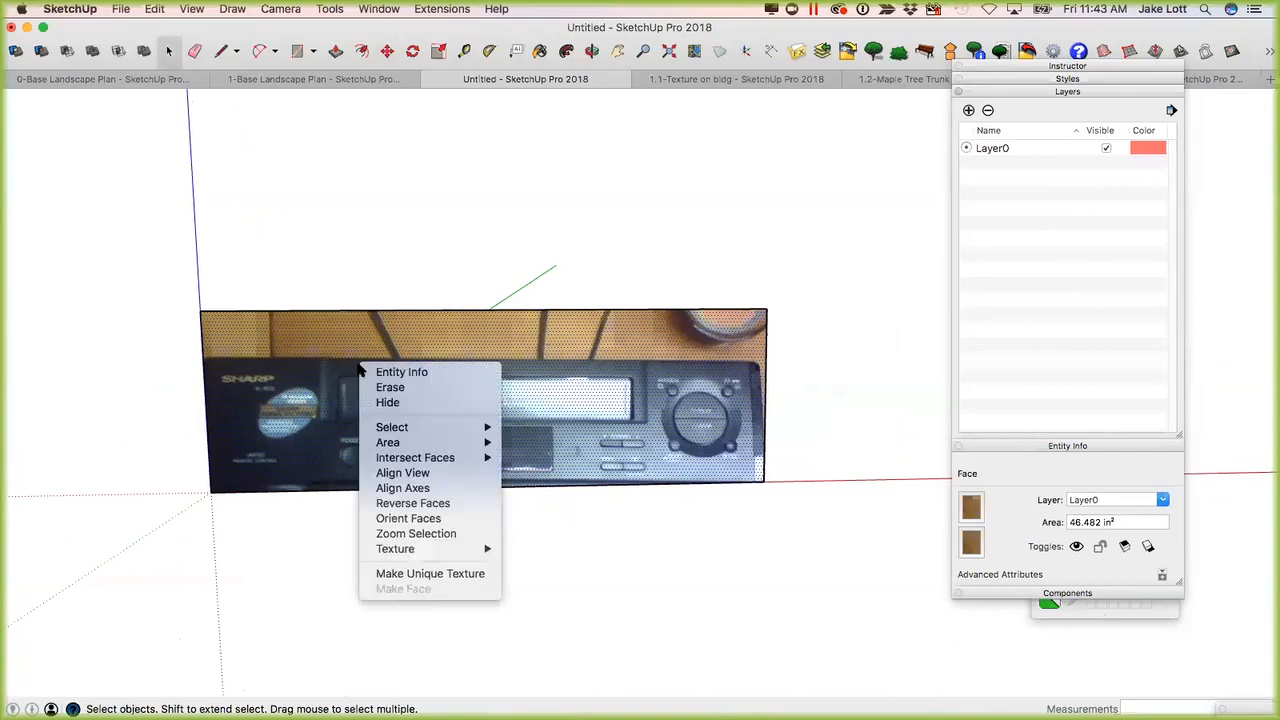
mouse_move(453, 556)
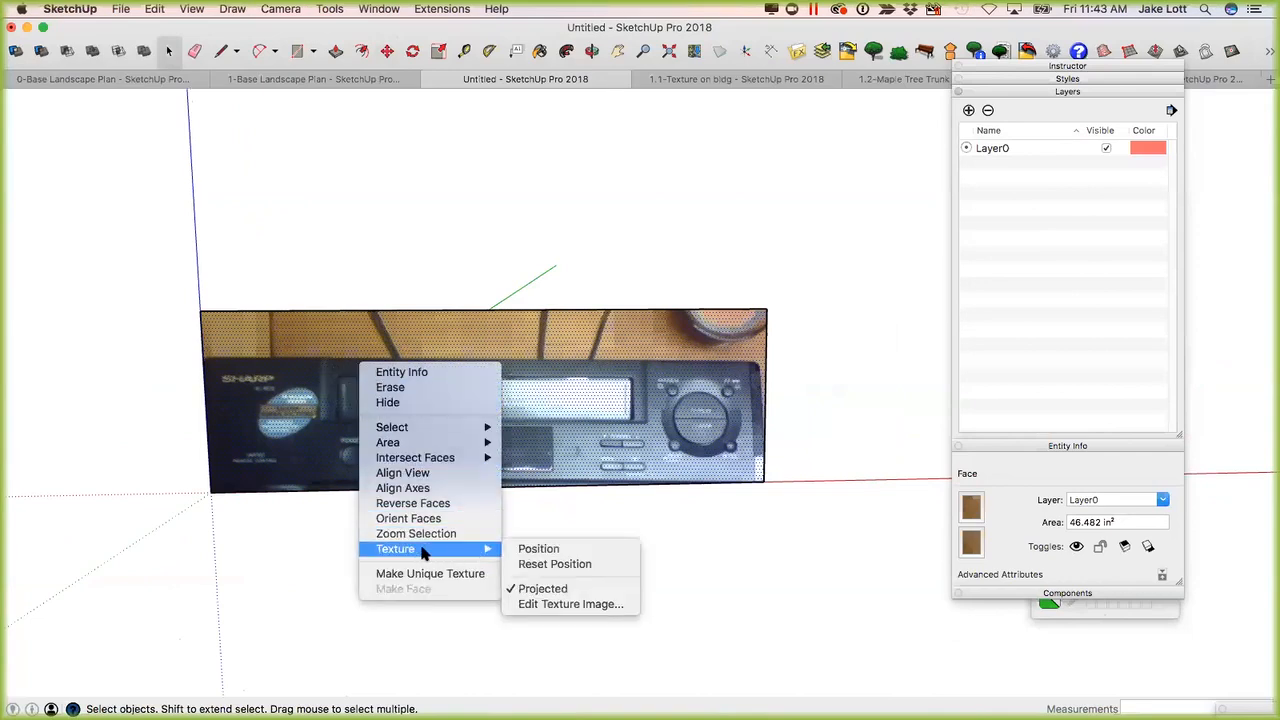
left_click(540, 550)
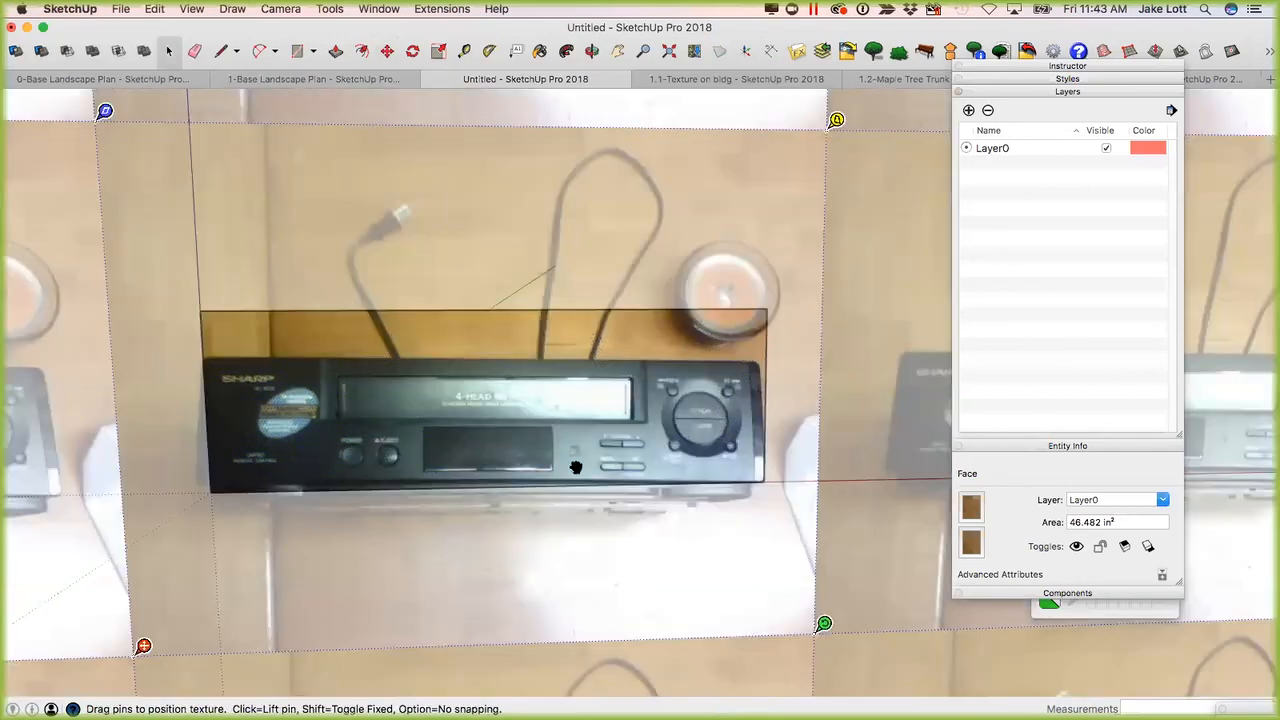
scroll(521, 441, "down", 5)
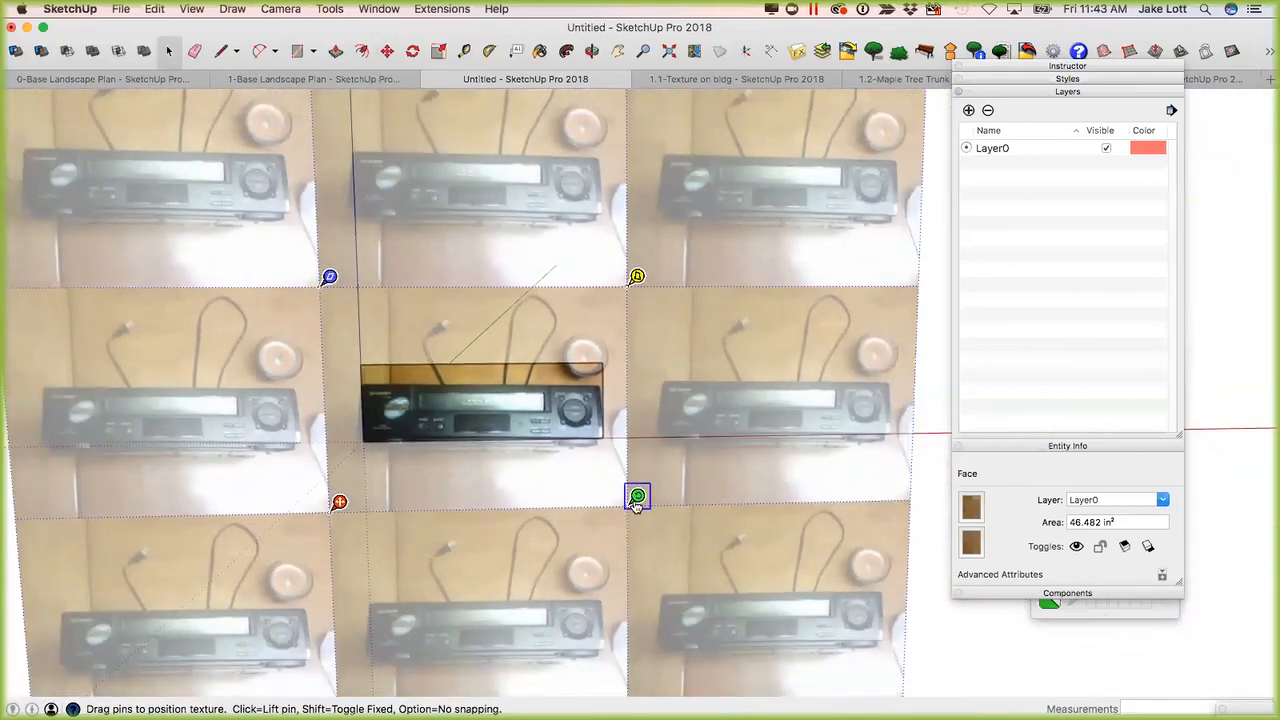
right_click(560, 428)
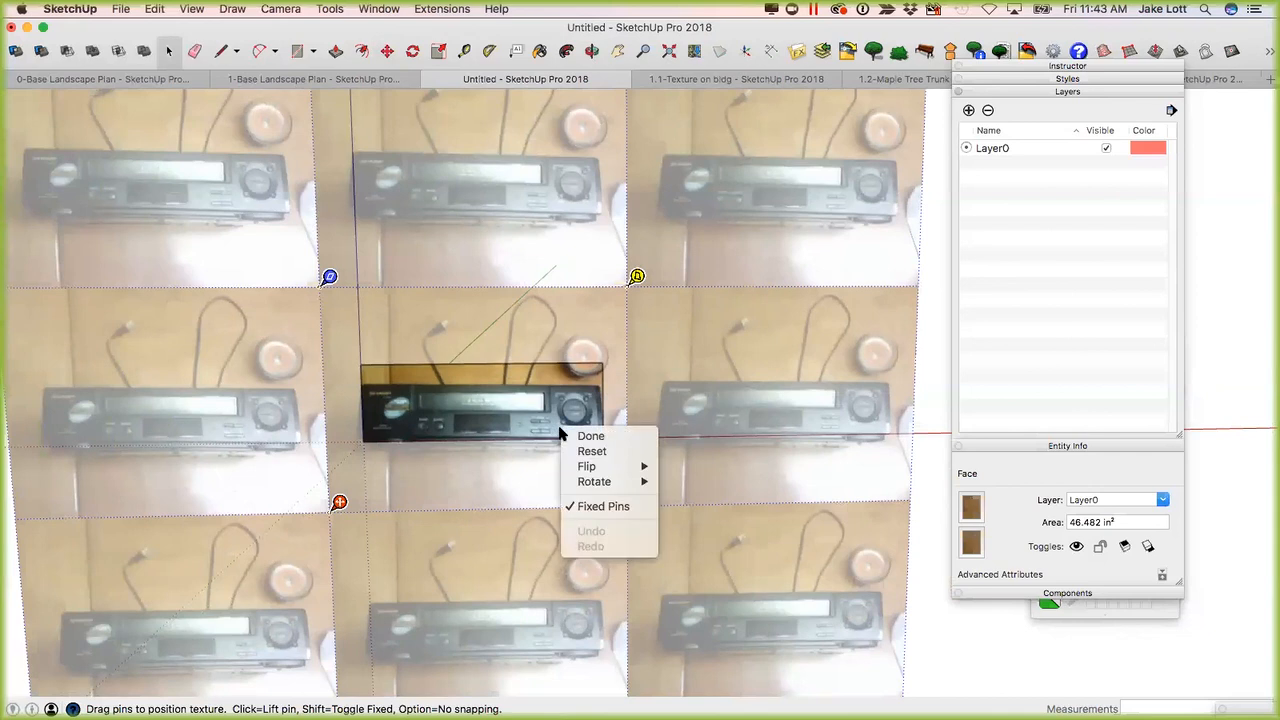
left_click(600, 507)
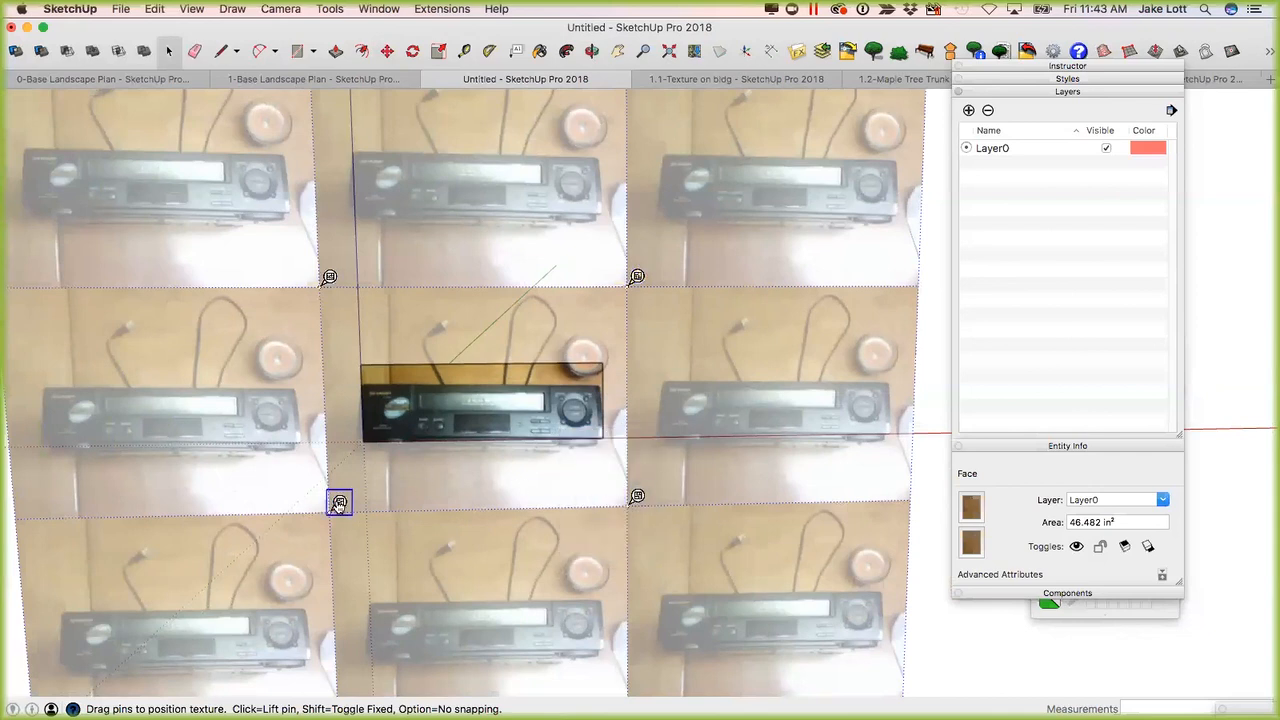
Relocate the four texture pins to the corners of the VCR's front in the photo.
left_click(340, 502)
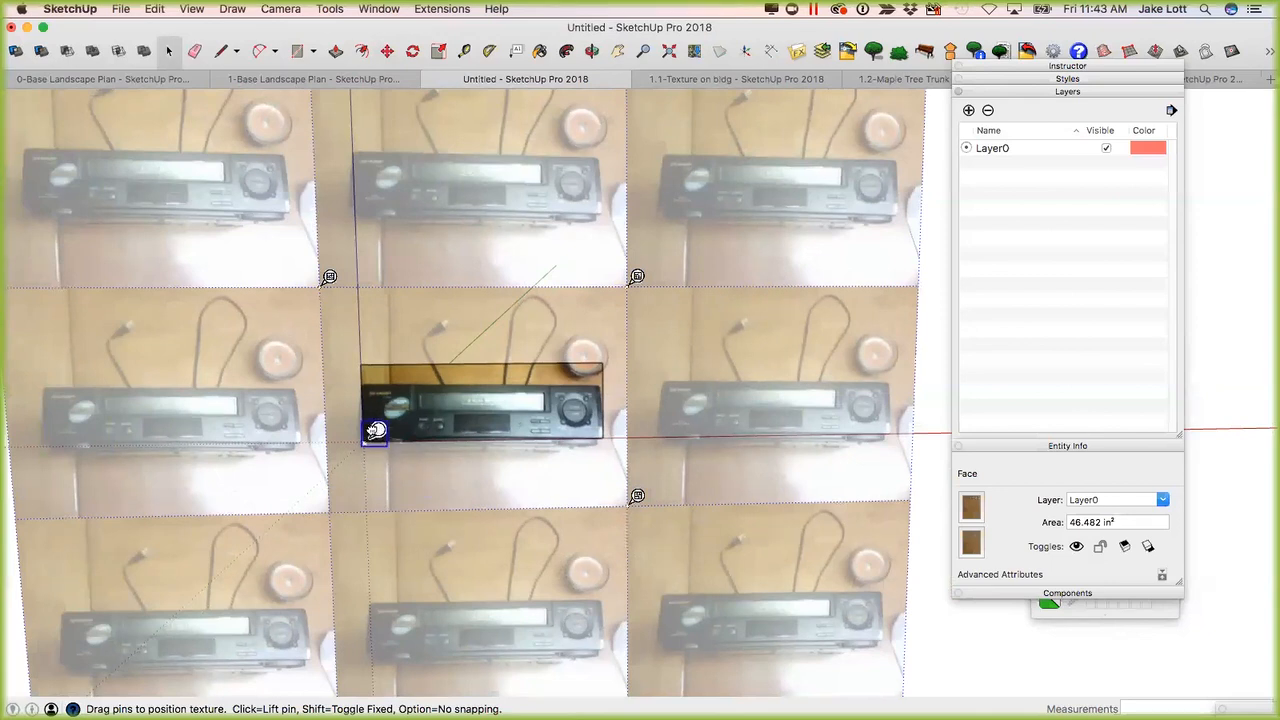
left_click(378, 428)
left_click(329, 276)
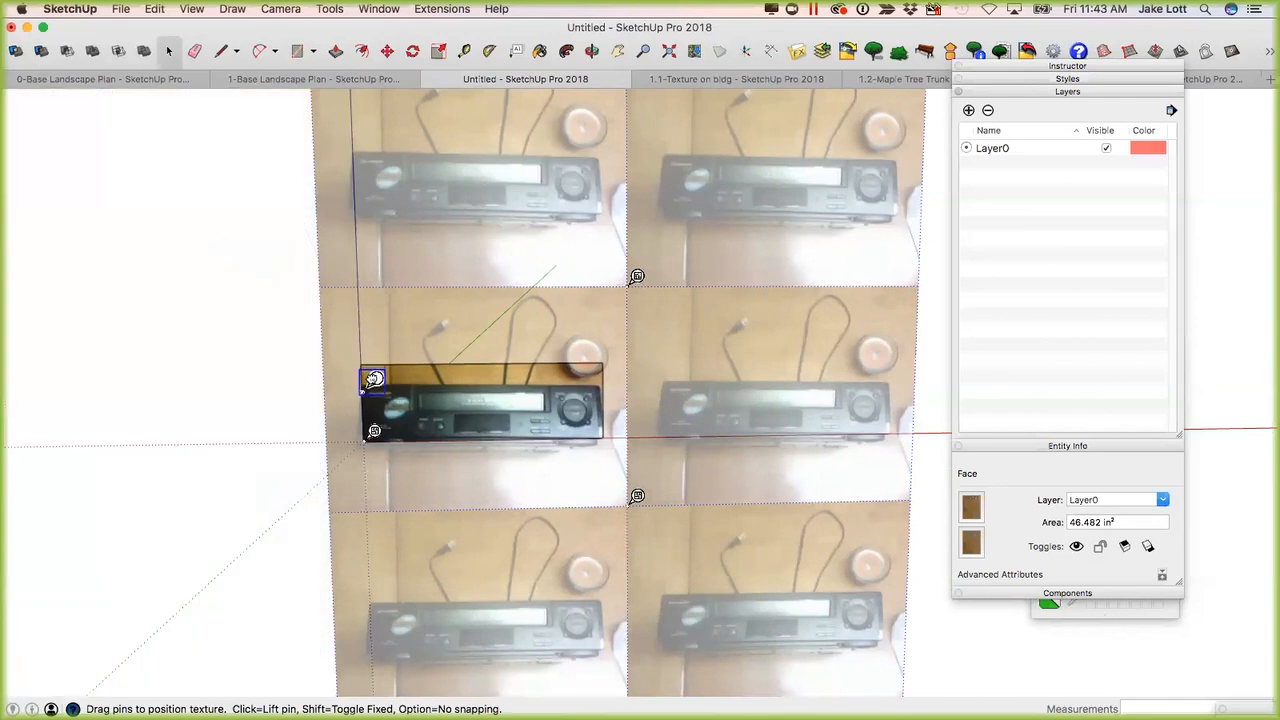
left_click(637, 277)
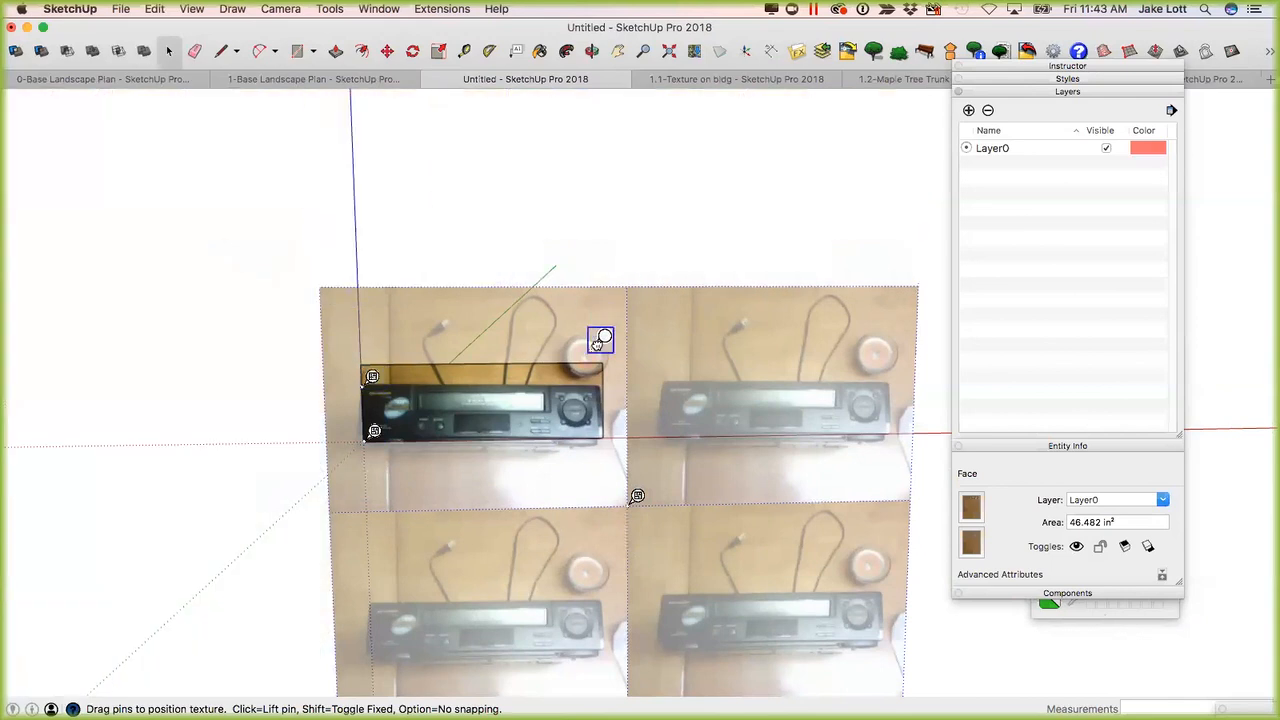
left_click(637, 497)
left_click(610, 427)
Stretch the texture so the VCR's two left corners align with the left corners of the face.
scroll(400, 390, "up", 8)
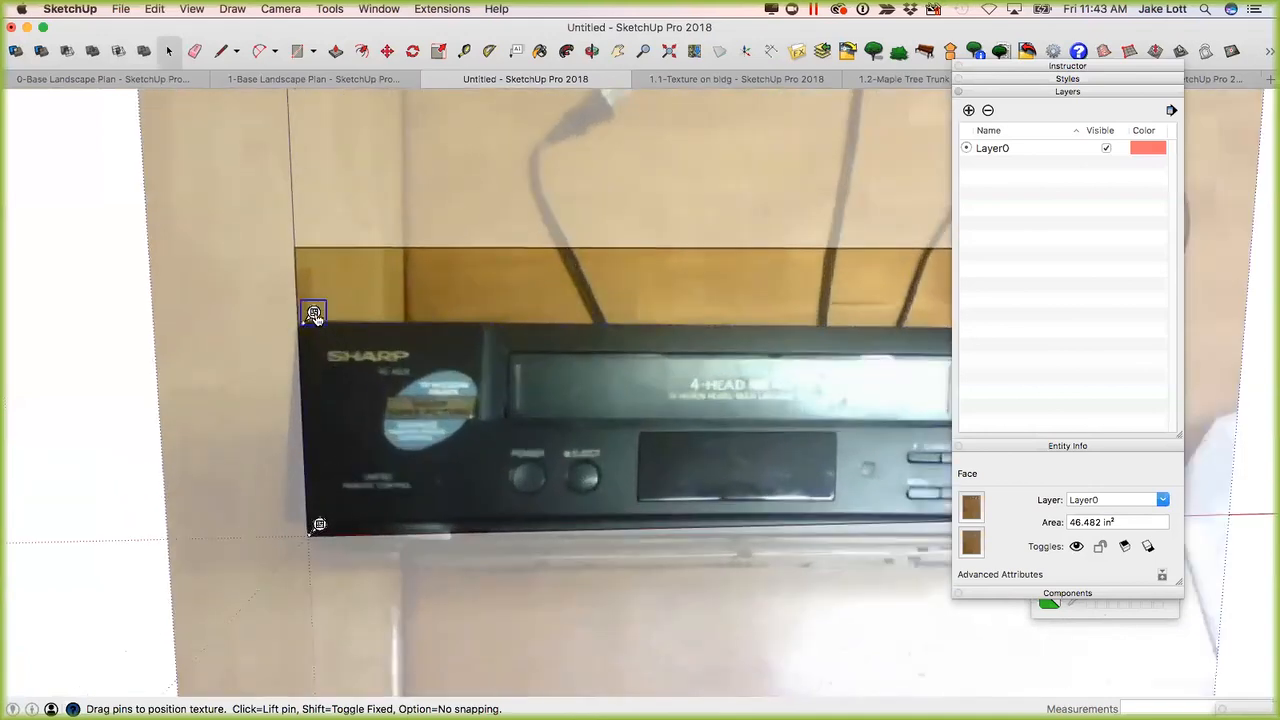
left_click_drag(313, 312, 305, 237)
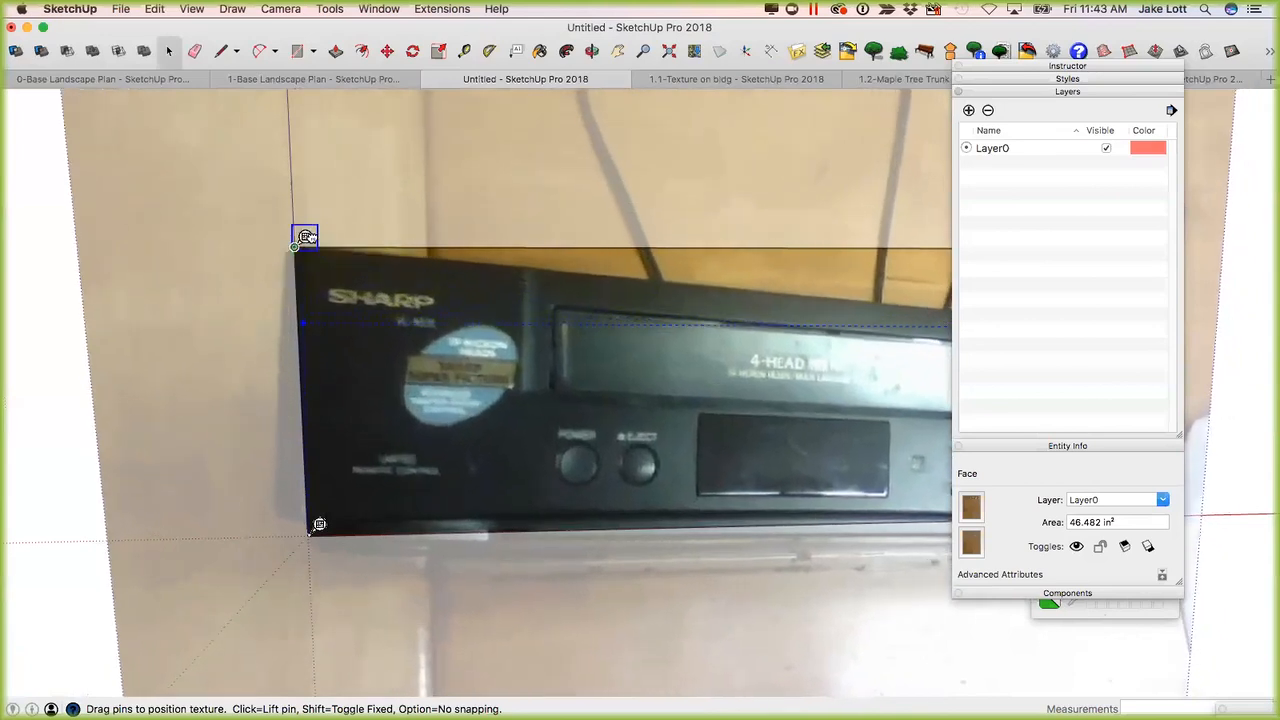
left_click(321, 521)
left_click_drag(292, 497, 318, 523)
Stretch the texture so the VCR's two right corners align with the right corners of the face, and finish the positioning.
scroll(377, 491, "down", 3)
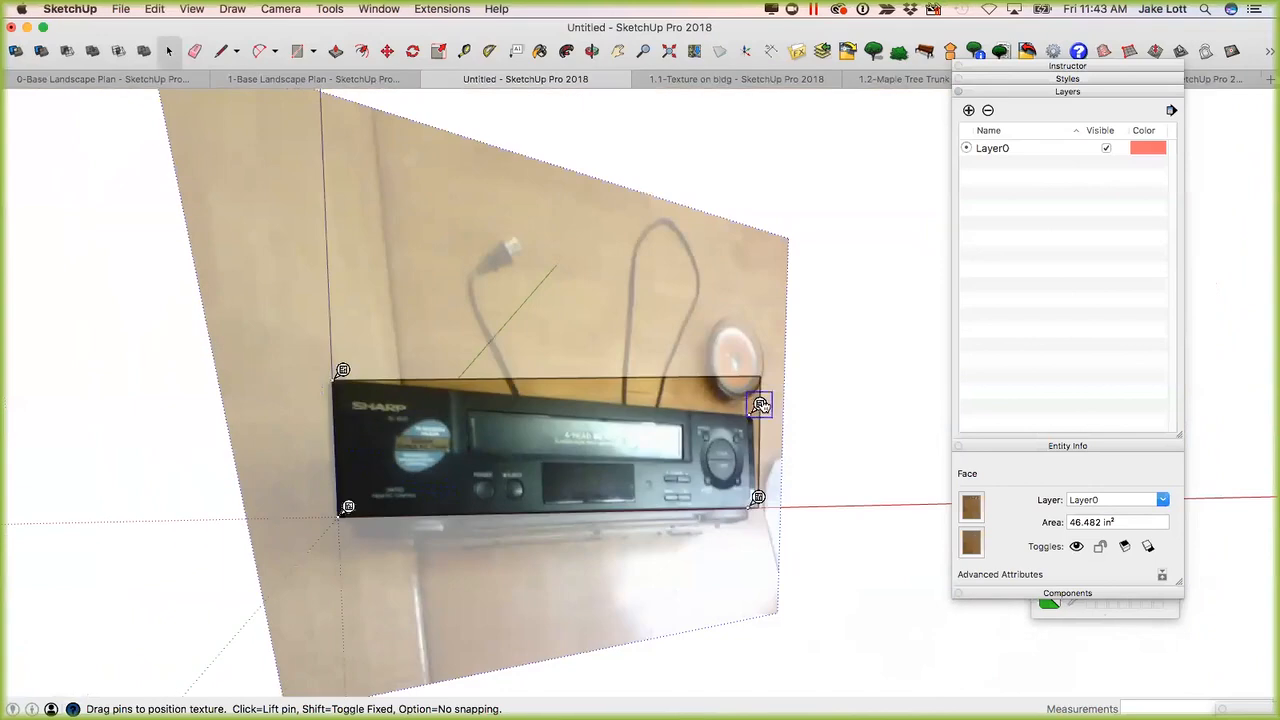
scroll(760, 404, "up", 3)
left_click_drag(751, 412, 768, 346)
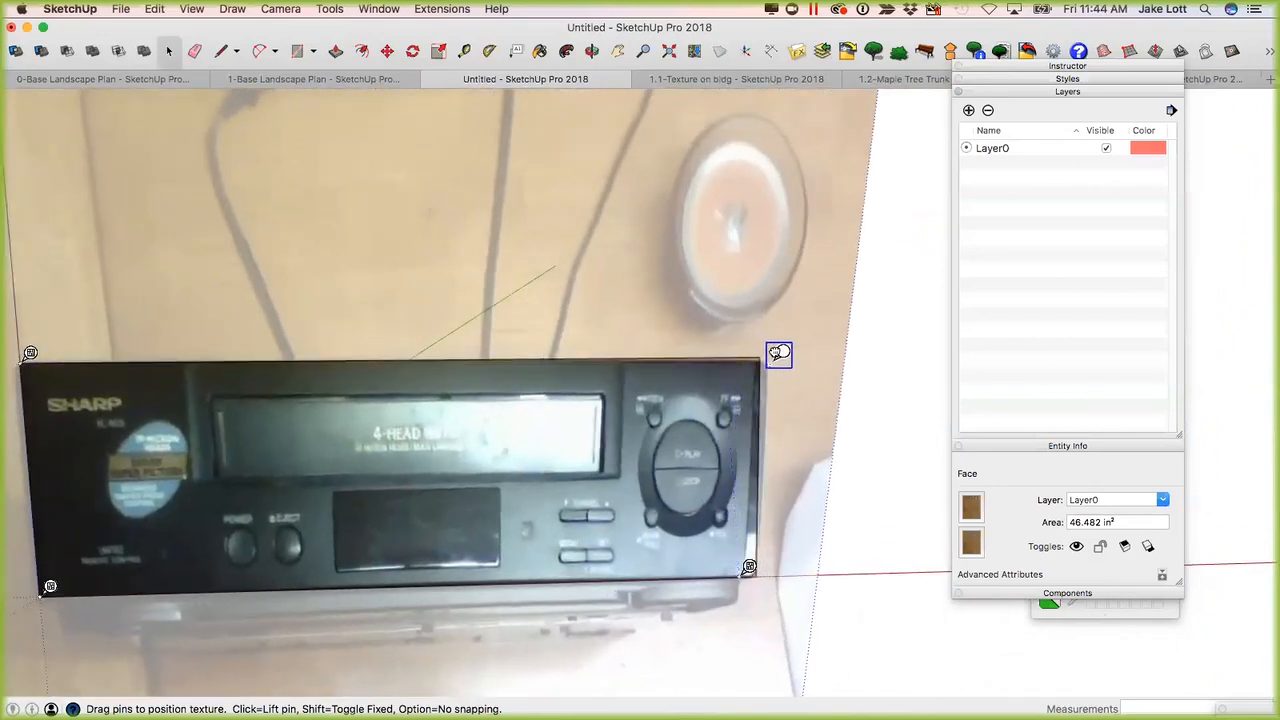
left_click_drag(778, 354, 769, 347)
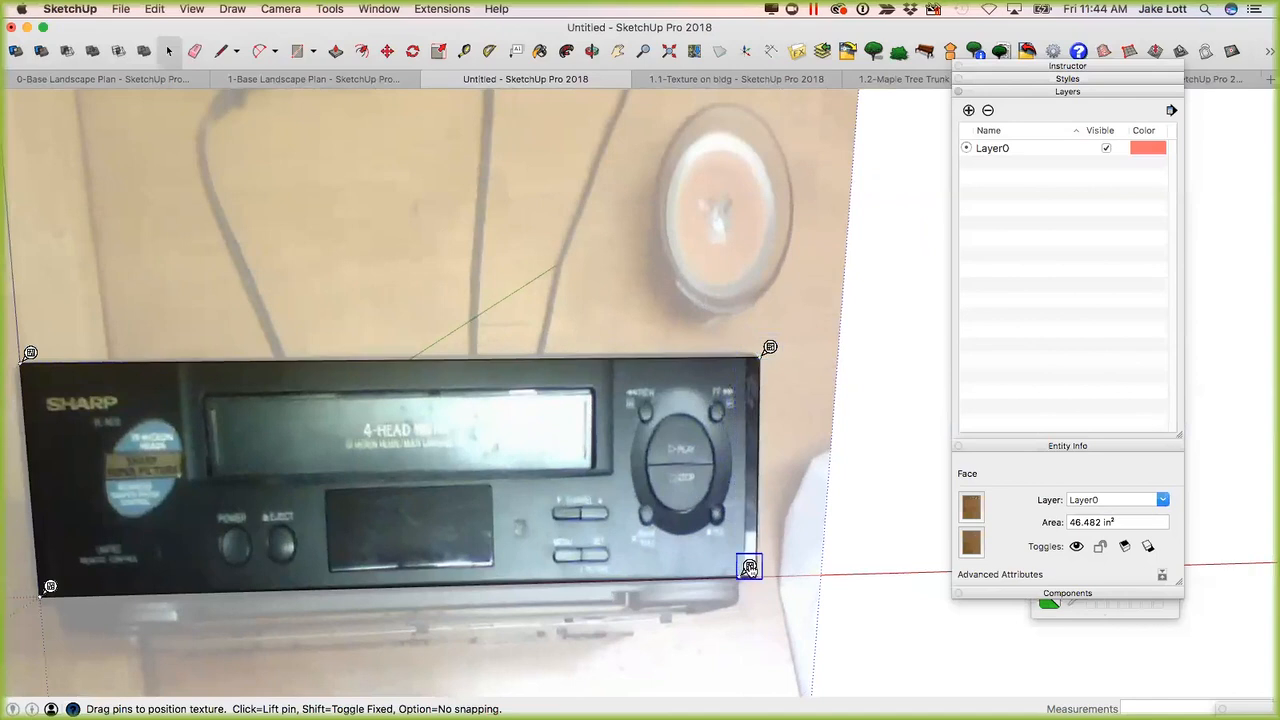
left_click_drag(763, 565, 771, 568)
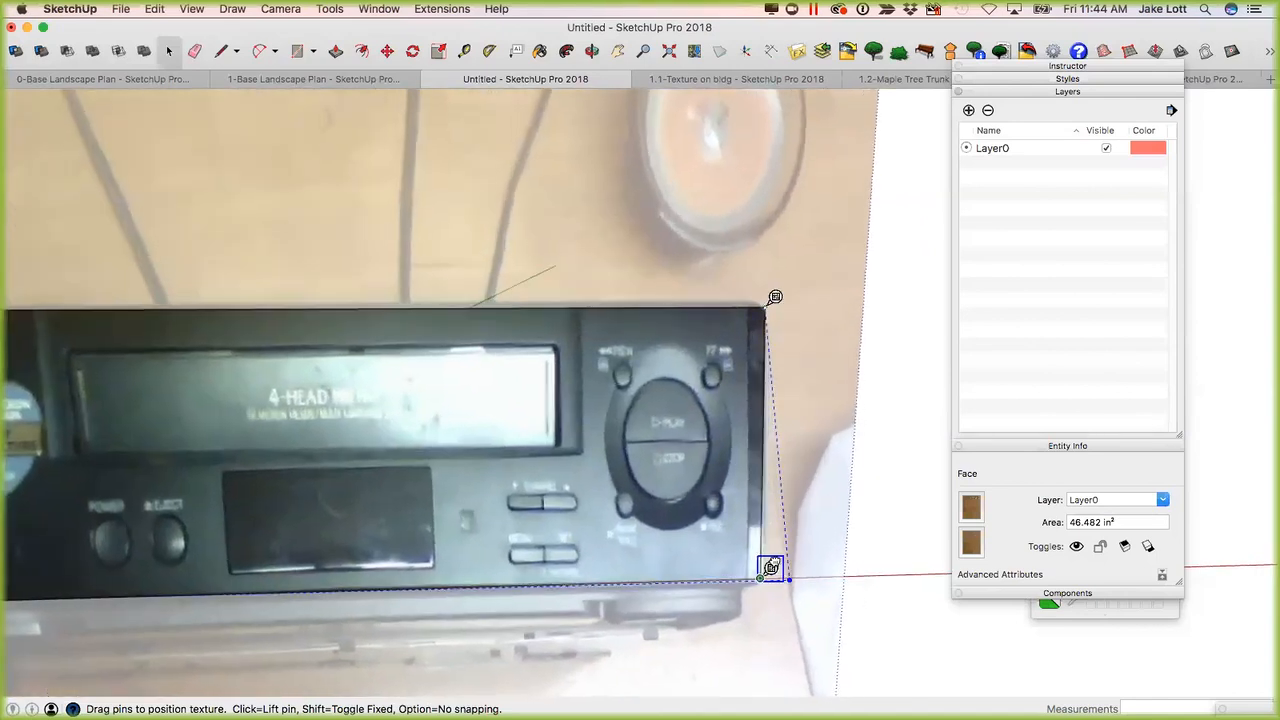
scroll(715, 553, "down", 5)
middle_click_drag(570, 540, 600, 508)
right_click(584, 496)
left_click(604, 502)
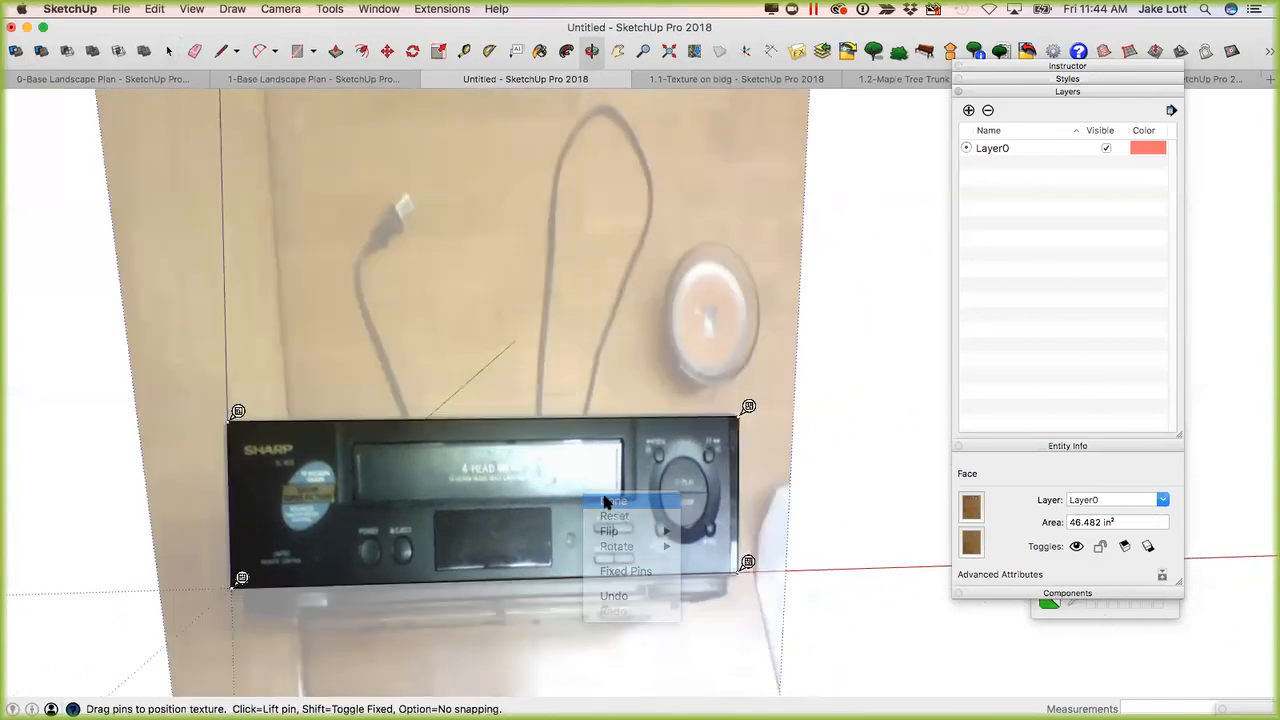
Extrude the VCR panel backwards from its rear face to a depth of 1.5'.
scroll(600, 500, "down", 3)
middle_click_drag(402, 503, 689, 509)
scroll(694, 506, "up", 2)
key("p")
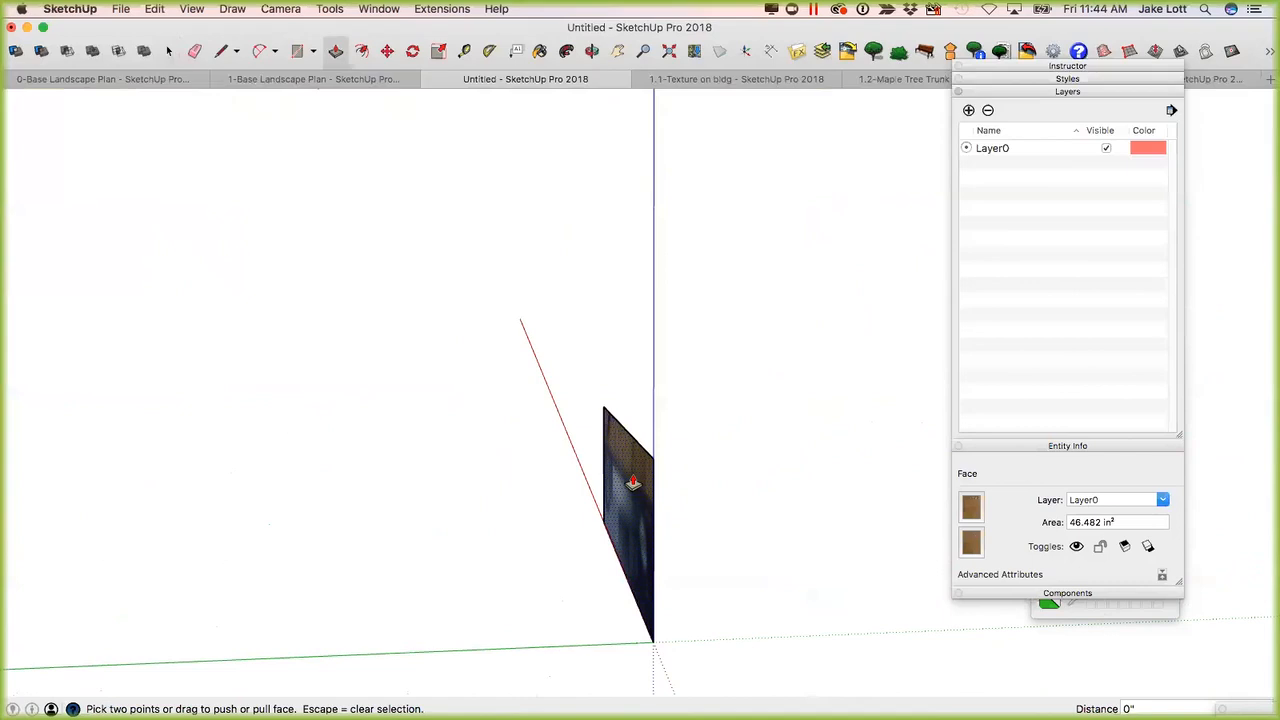
key("Escape")
left_click_drag(625, 485, 563, 483)
middle_click_drag(563, 483, 531, 540)
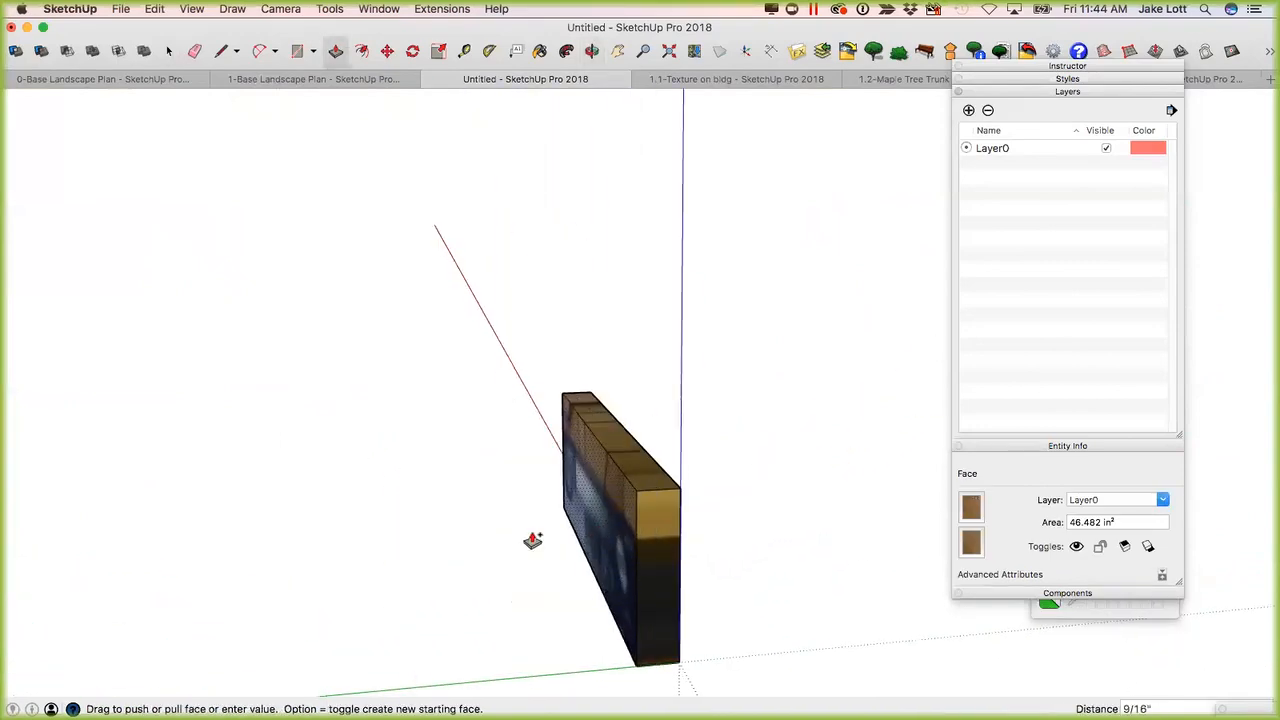
middle_click_drag(405, 538, 366, 543)
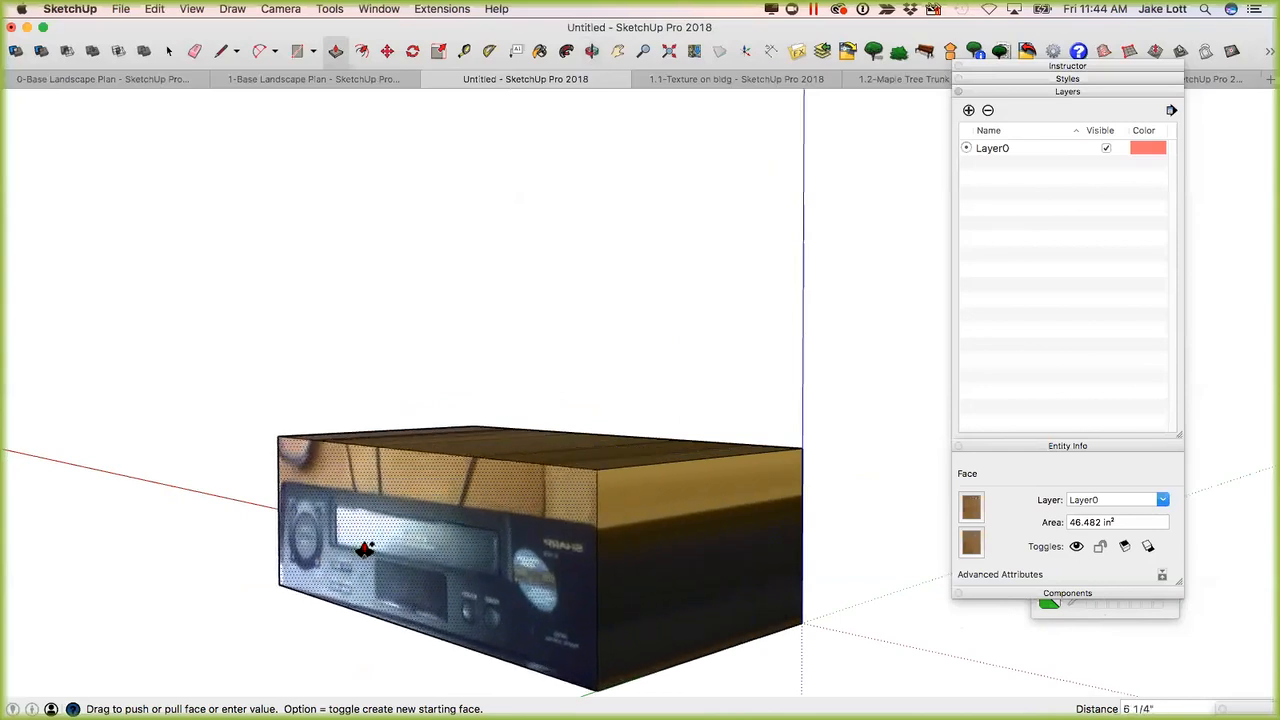
scroll(371, 545, "down", 2)
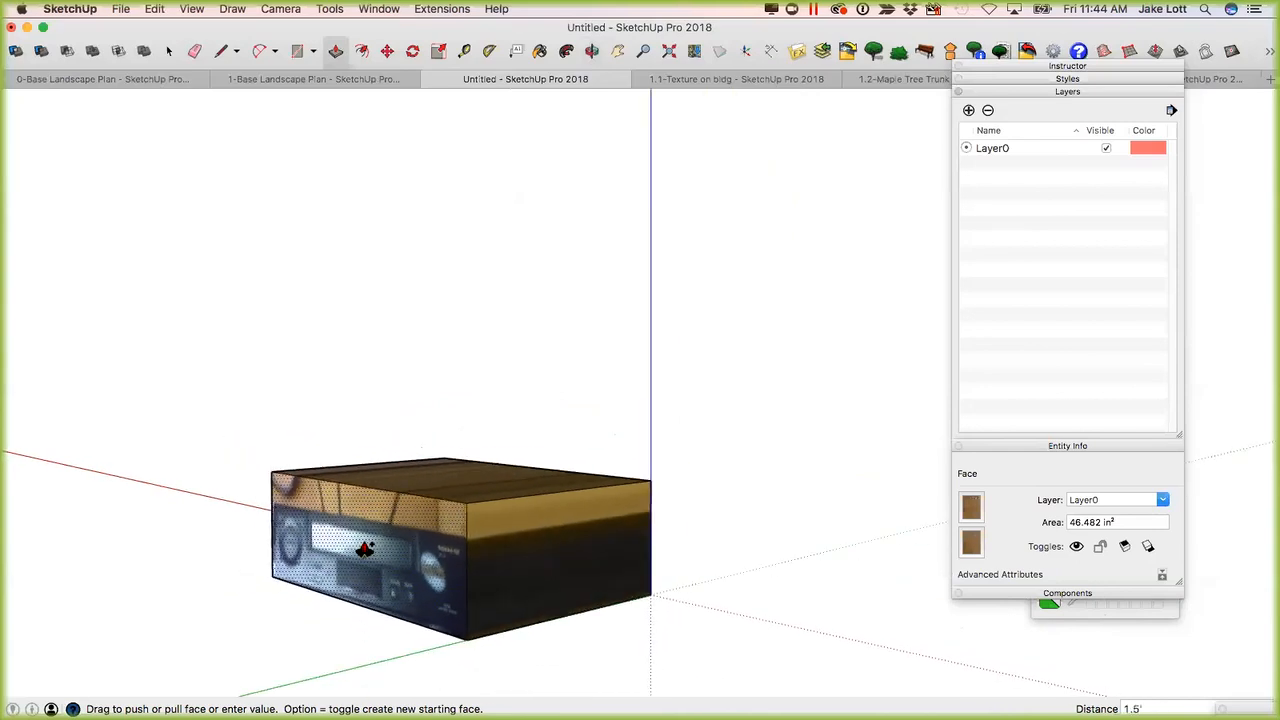
key("Return")
scroll(380, 551, "down", 1)
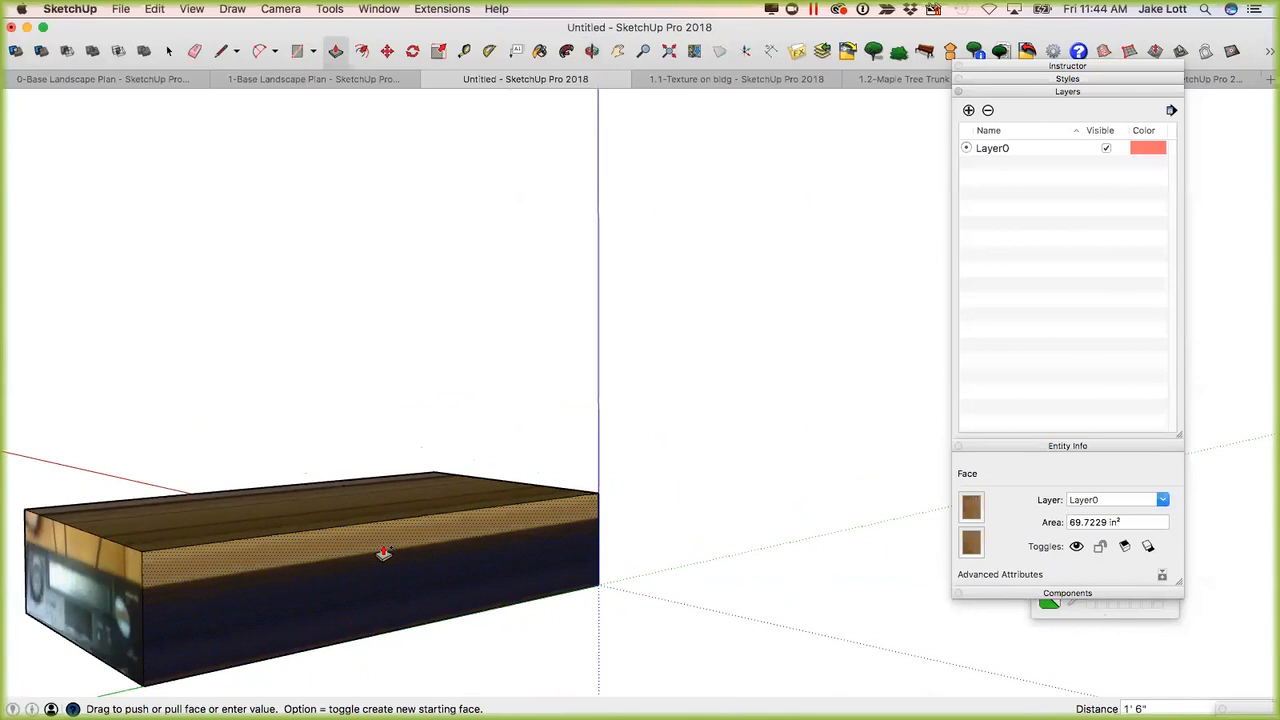
Change the VCR box's extrusion depth to 1'.
scroll(376, 560, "down", 3)
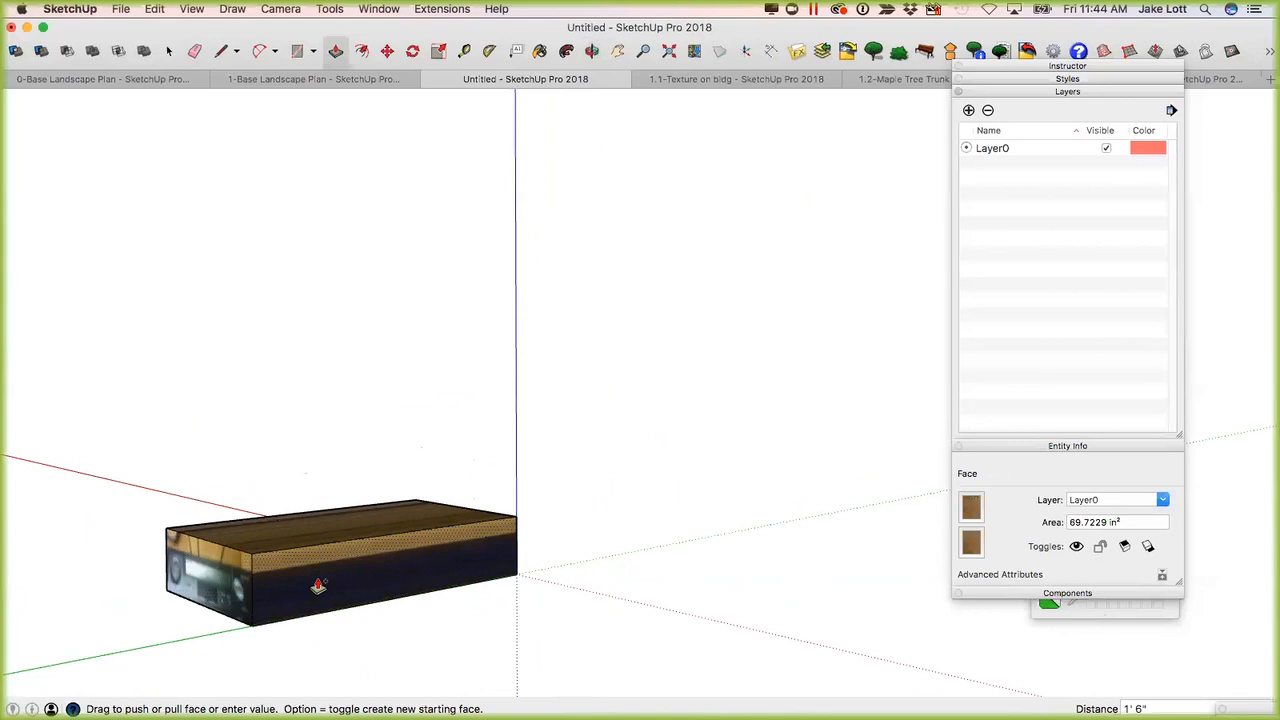
type("'")
key("Return")
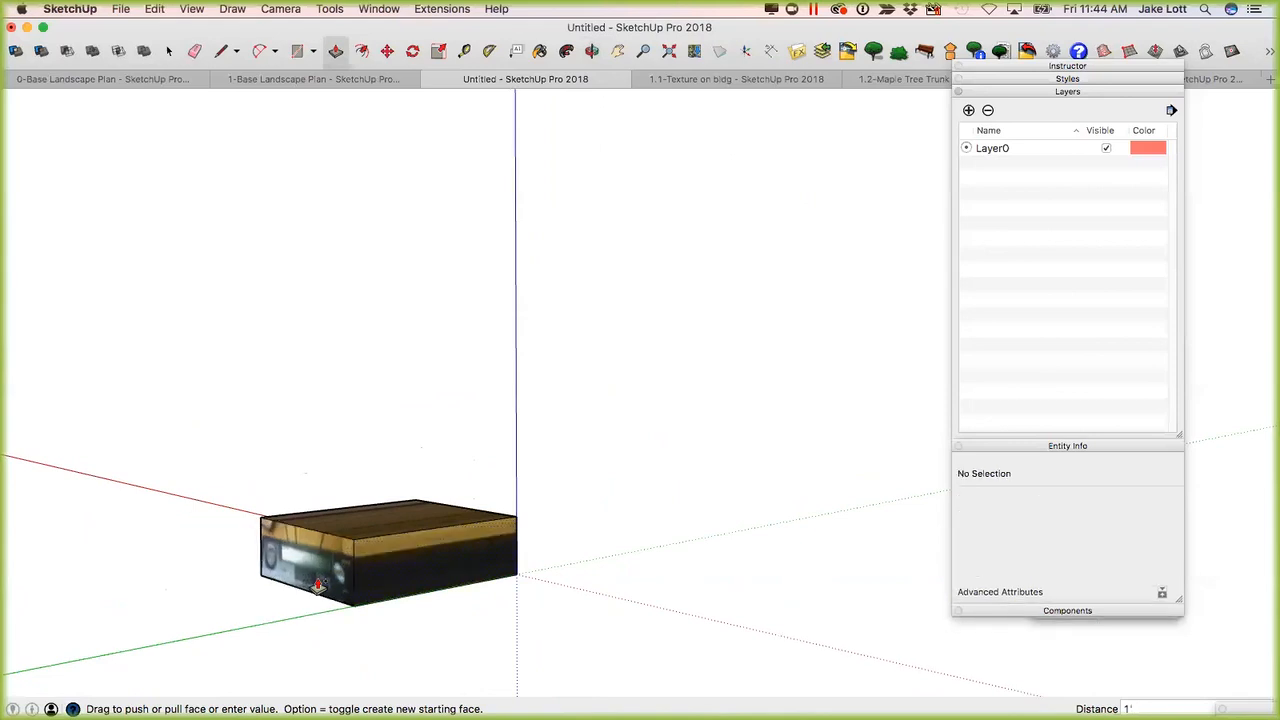
Set the VCR box's extrusion depth to 8" and leave the Push/Pull tool.
type("8\"")
key("Return")
middle_click_drag(493, 570, 606, 491)
key("space")
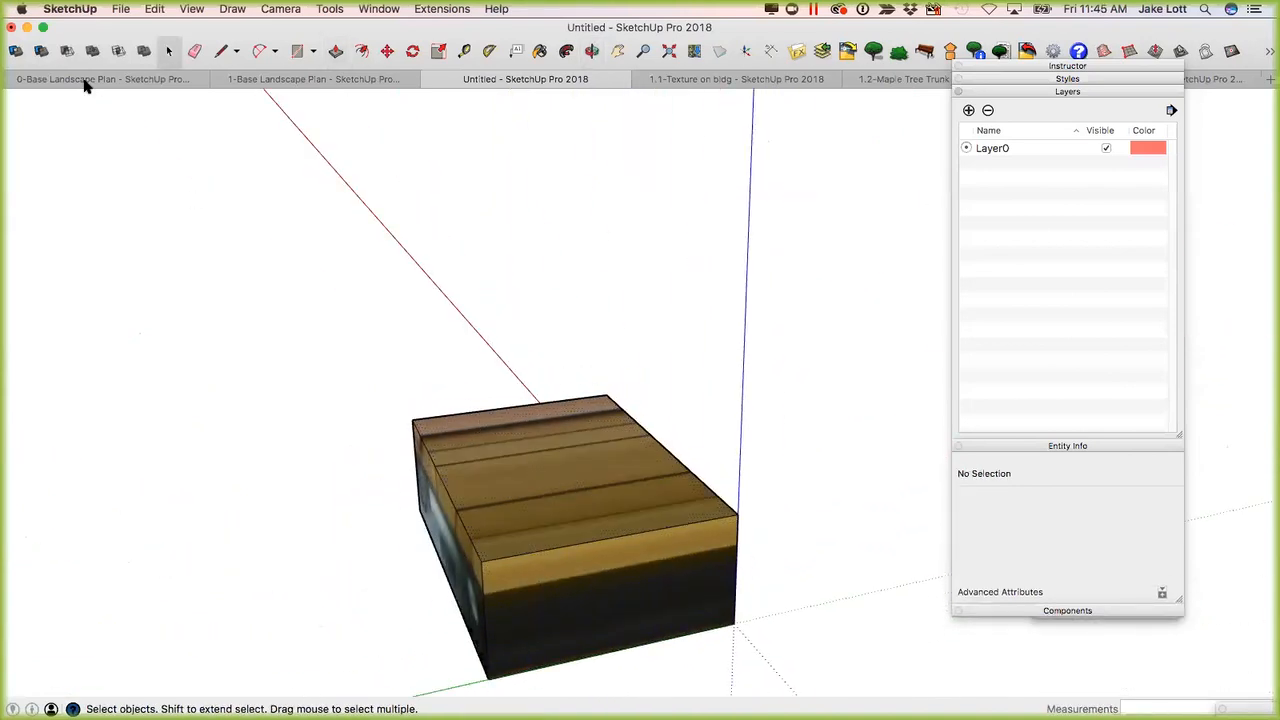
Import 0524081553.jpg from the vcr pics folder for use as a texture.
left_click(124, 10)
left_click(150, 270)
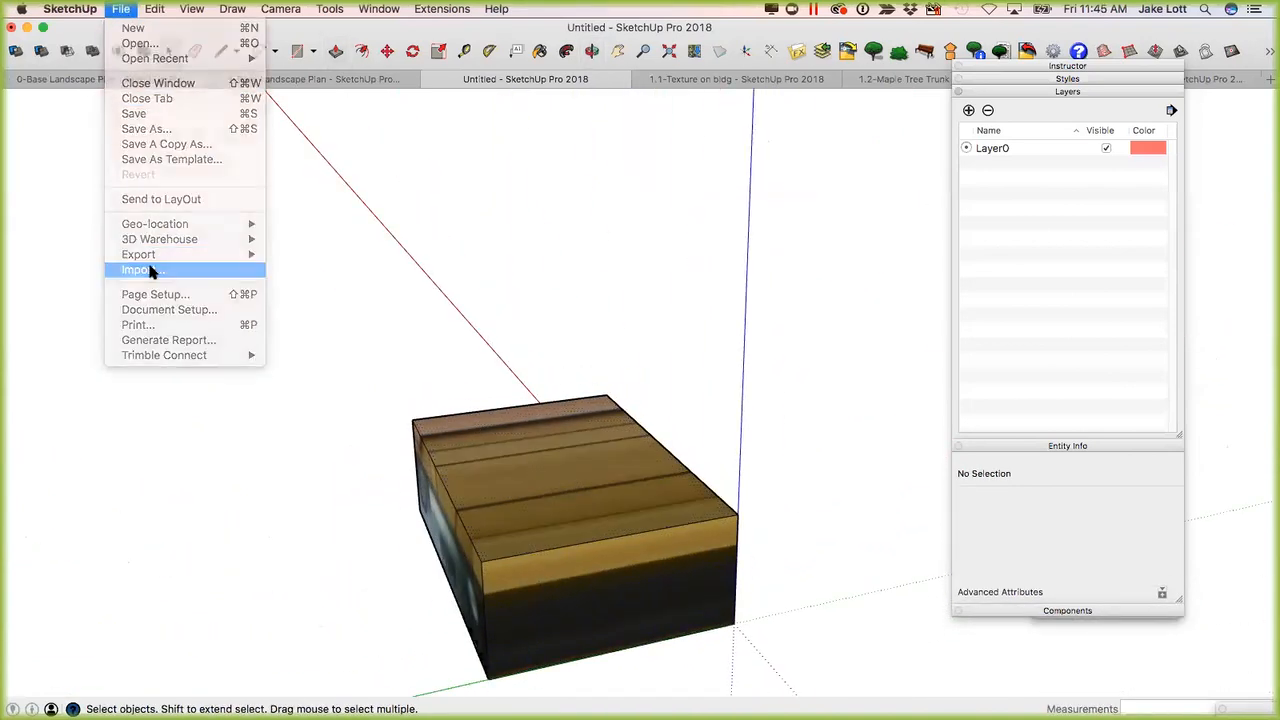
left_click(556, 342)
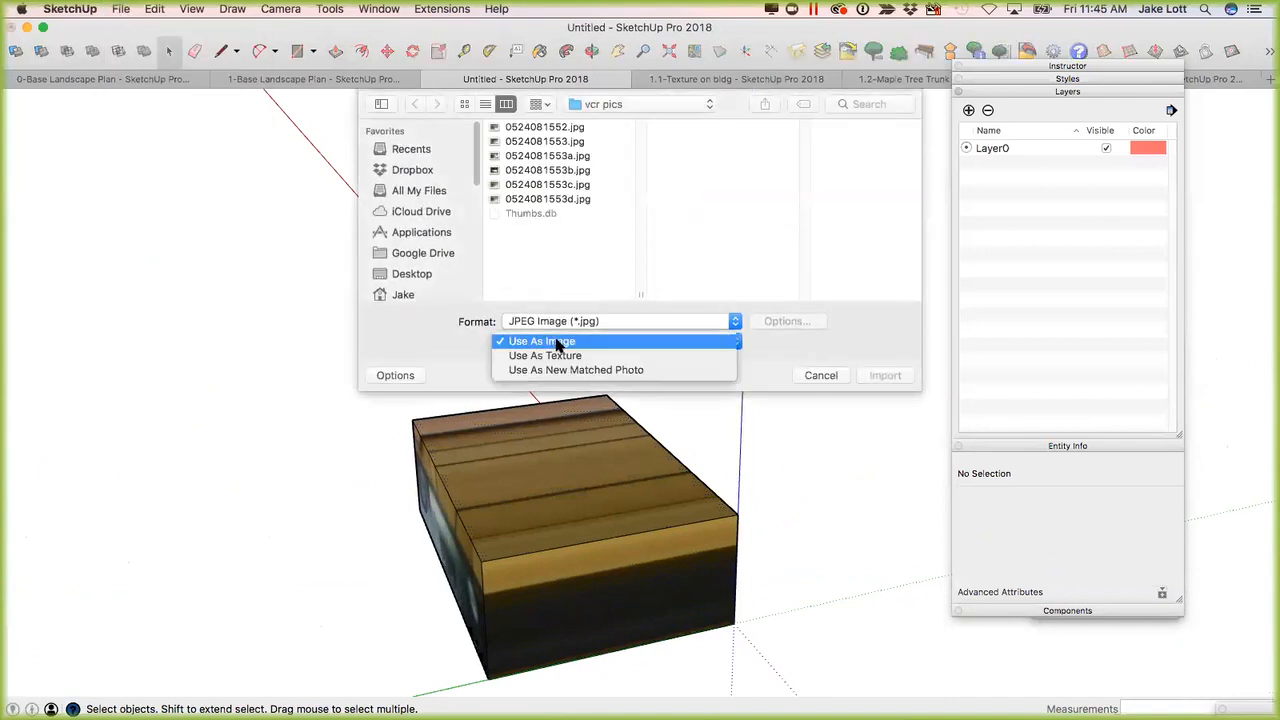
left_click(537, 356)
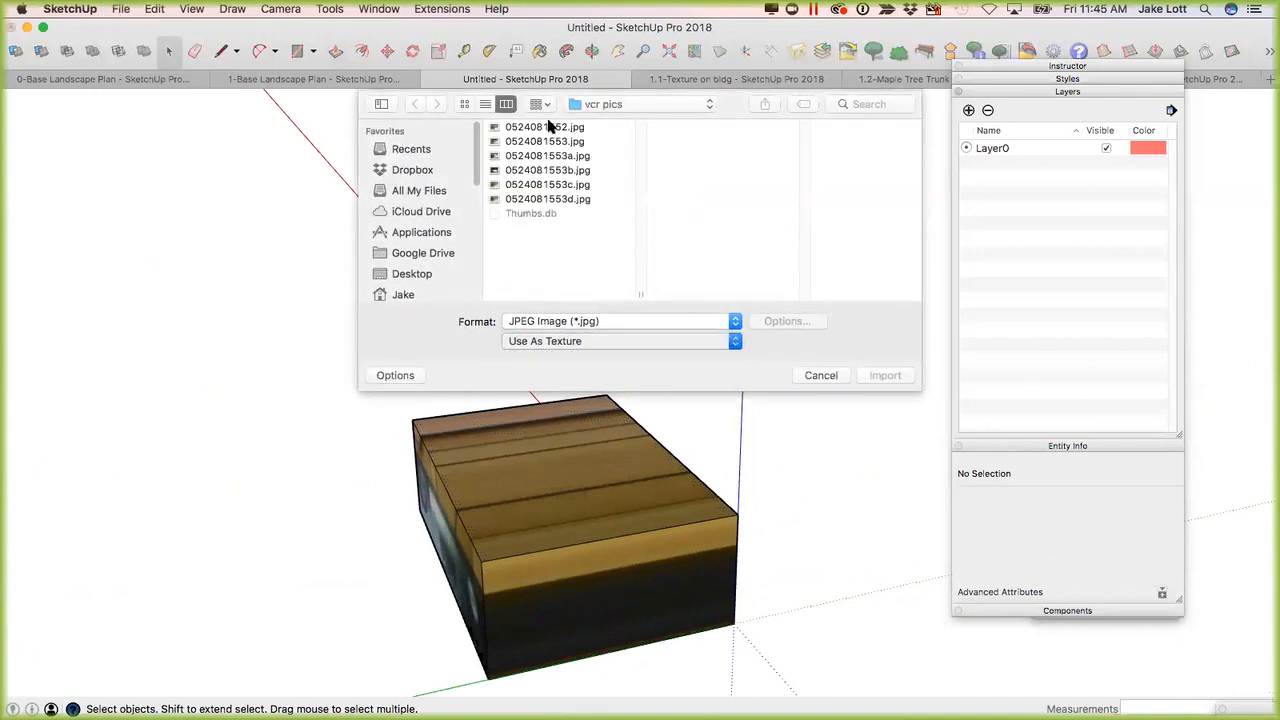
left_click(552, 142)
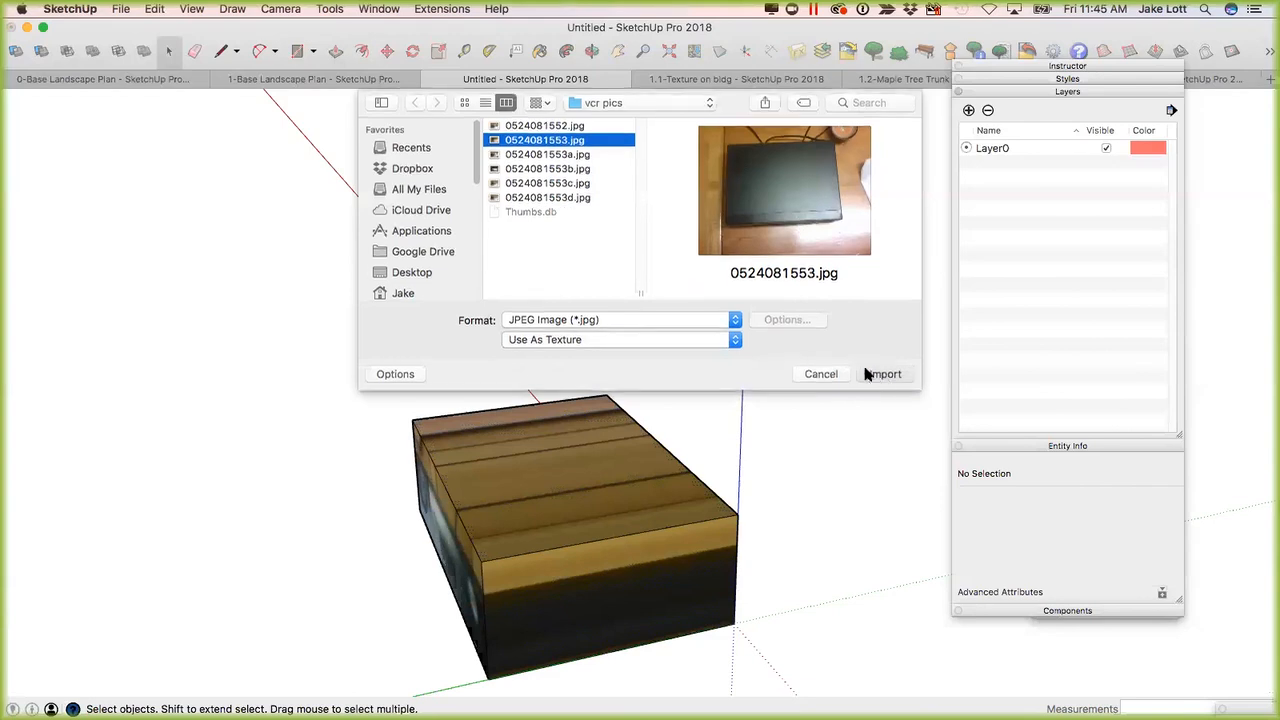
left_click(884, 376)
Paint the box's top face with the imported photo, anchored at its front-left corner and sized toward the opposite side.
middle_click_drag(700, 420, 292, 651)
scroll(292, 651, "down", 3)
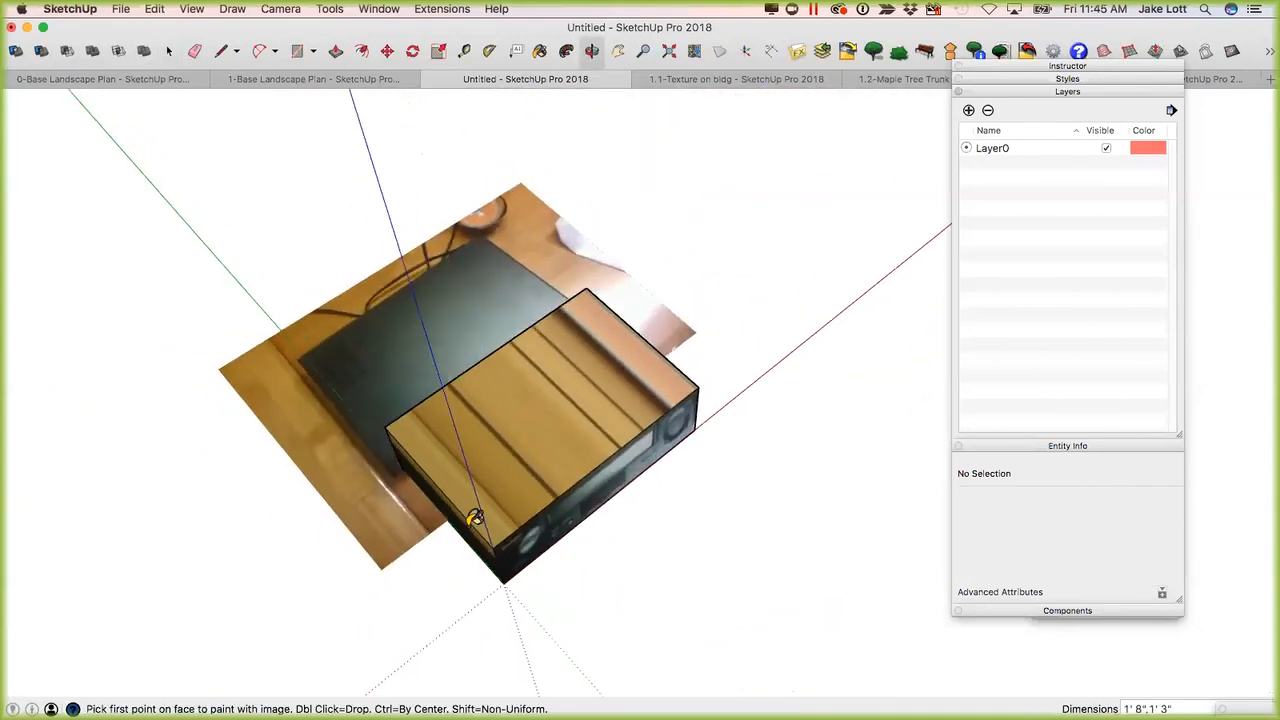
left_click(483, 548)
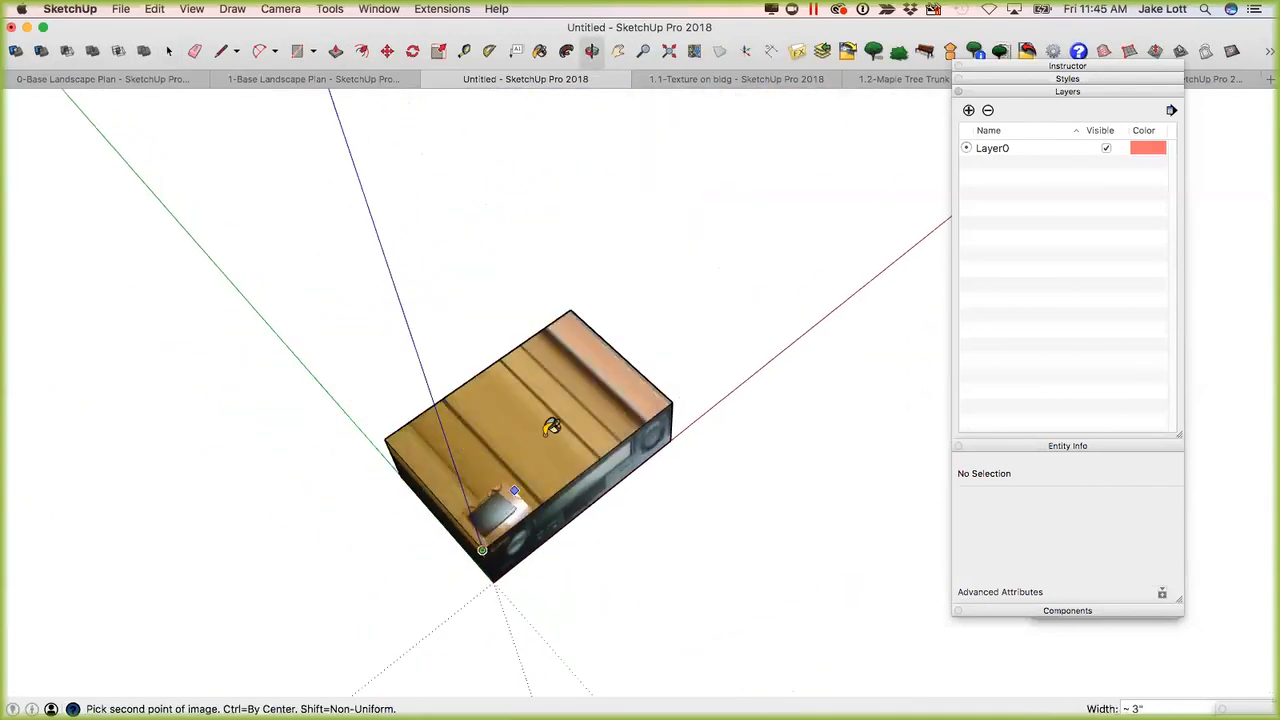
left_click(592, 352)
Turn off the Projected setting for the photo texture on the VCR box's top face.
scroll(554, 401, "up", 2)
right_click(552, 412)
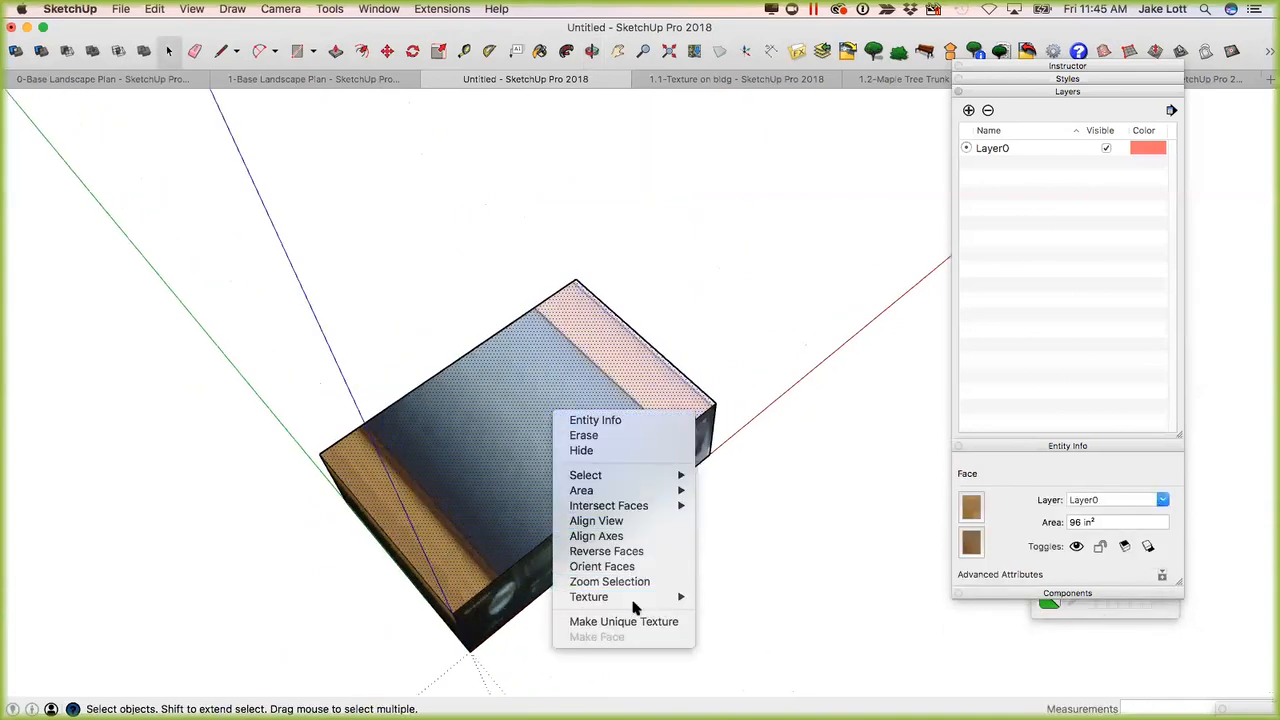
mouse_move(620, 597)
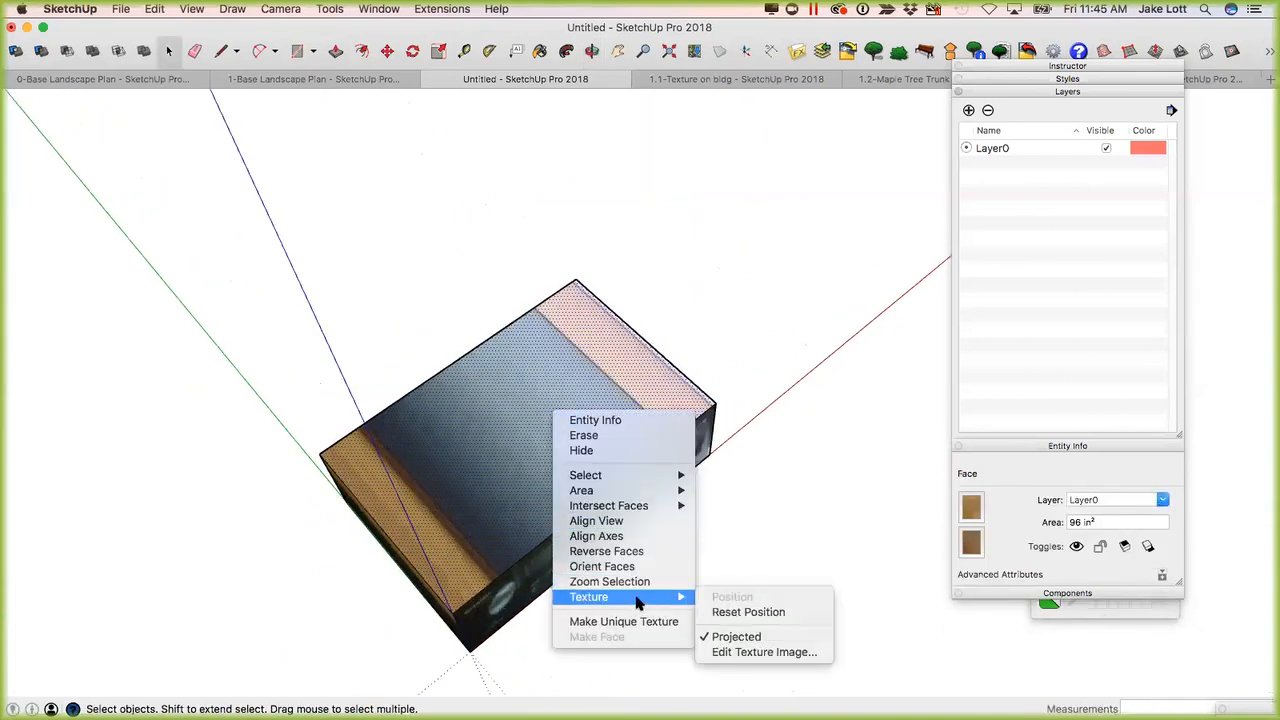
left_click(729, 636)
Reposition the top-face texture with free pins, stretching the photographed VCR lid's four corners onto the face's corners, and accept the placement.
right_click(511, 430)
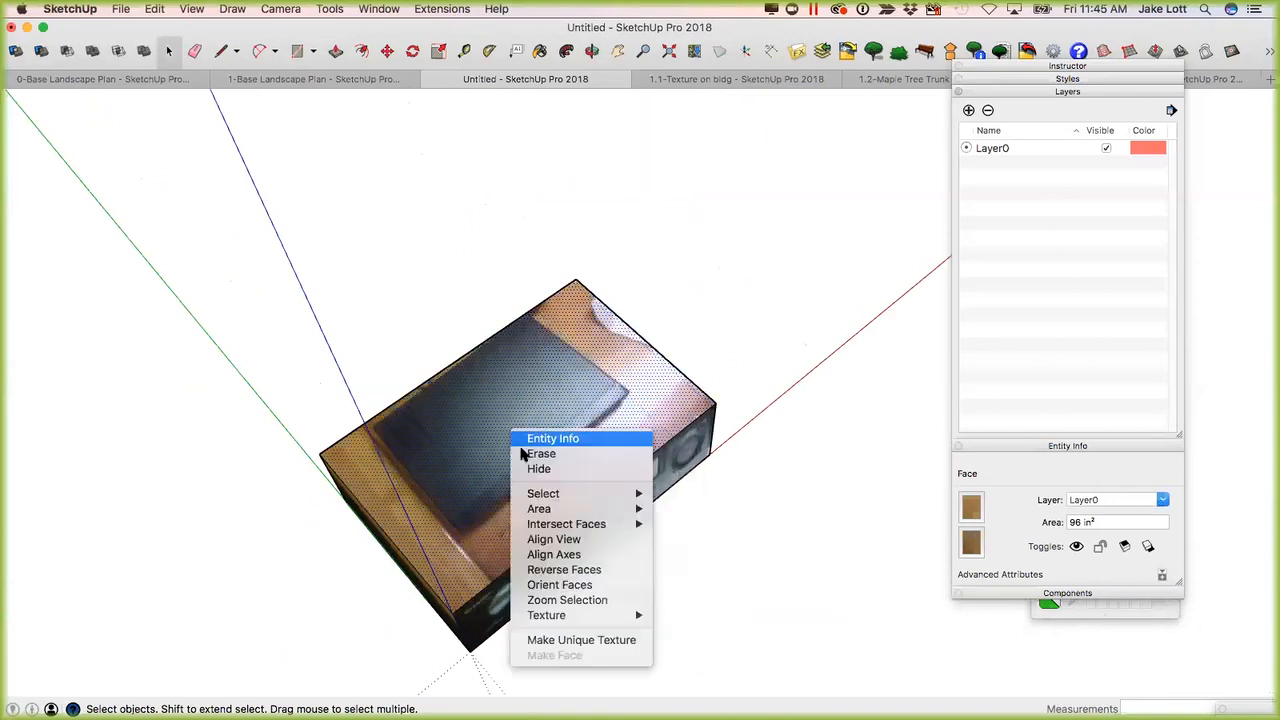
mouse_move(634, 617)
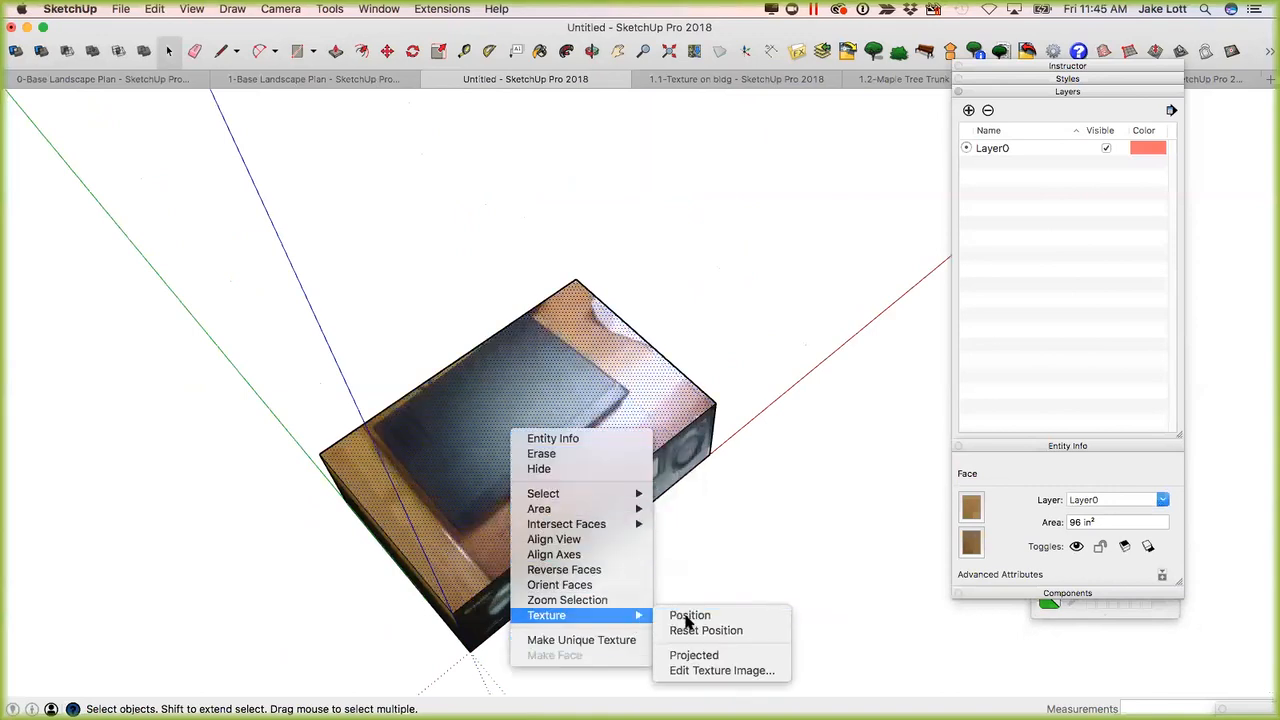
left_click(689, 616)
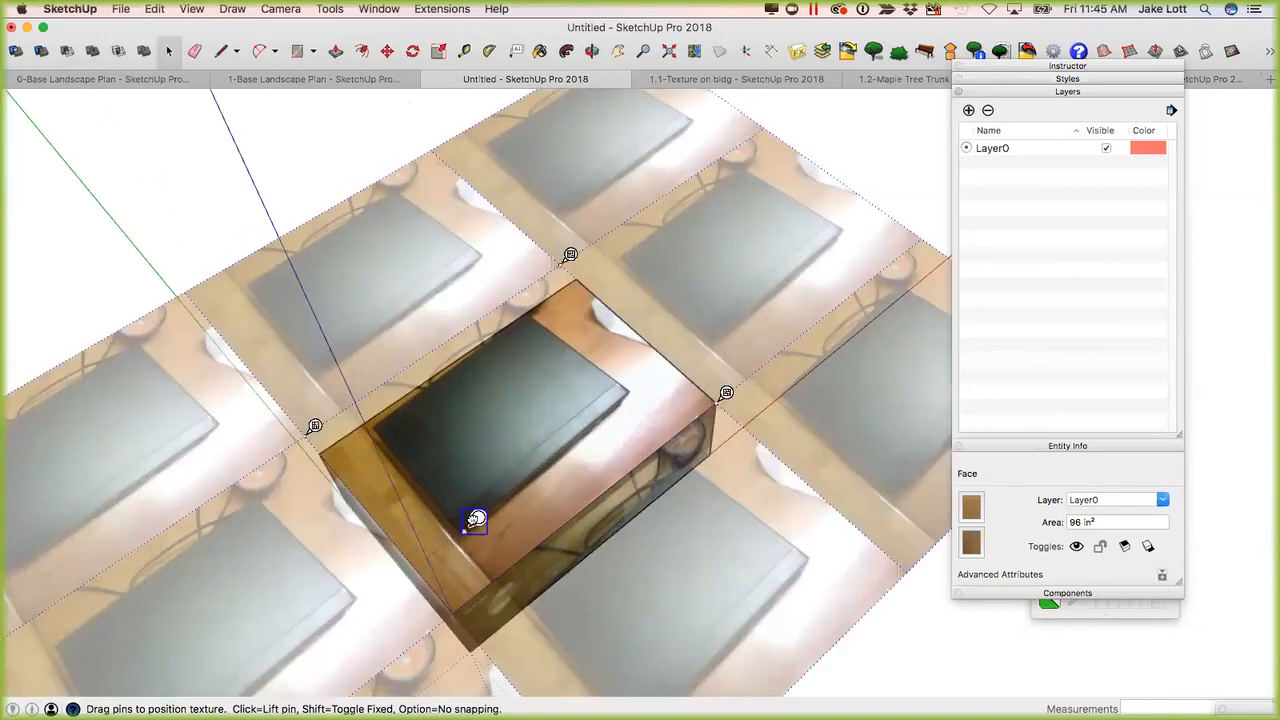
left_click_drag(470, 521, 462, 602)
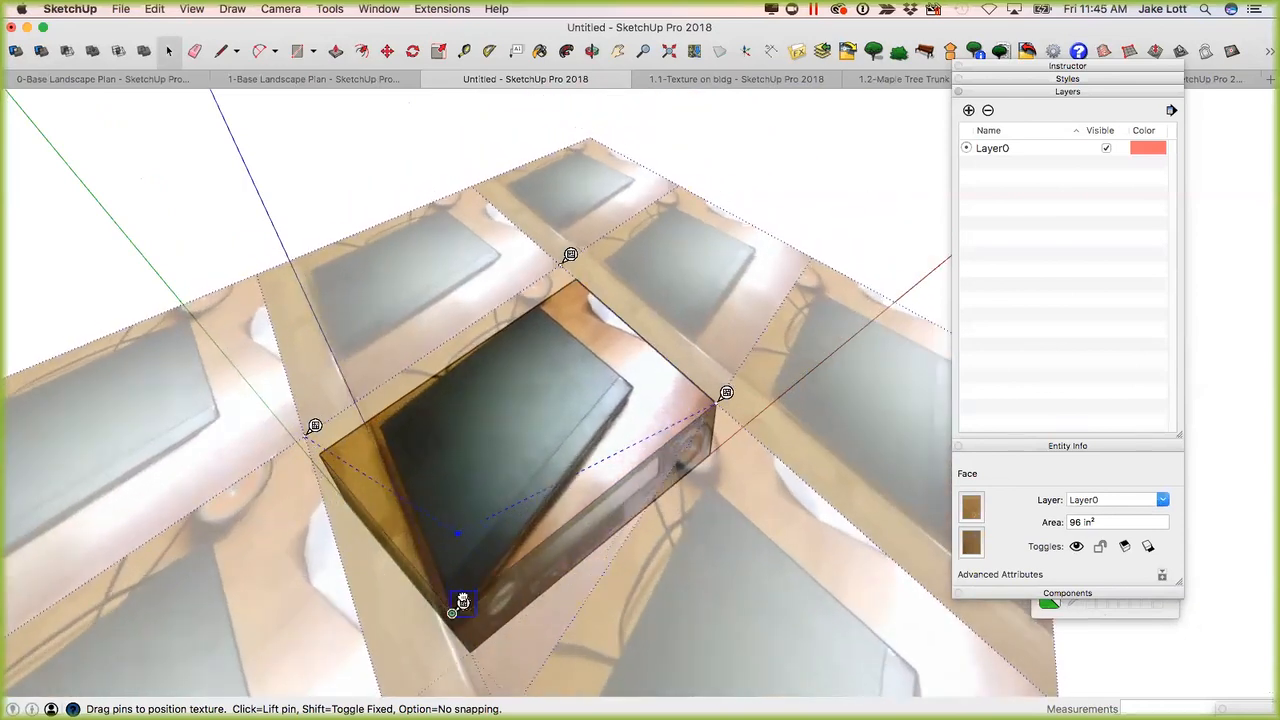
left_click_drag(393, 413, 330, 444)
mouse_move(570, 255)
left_mouse_down()
mouse_move(531, 300)
mouse_move(587, 268)
left_mouse_up()
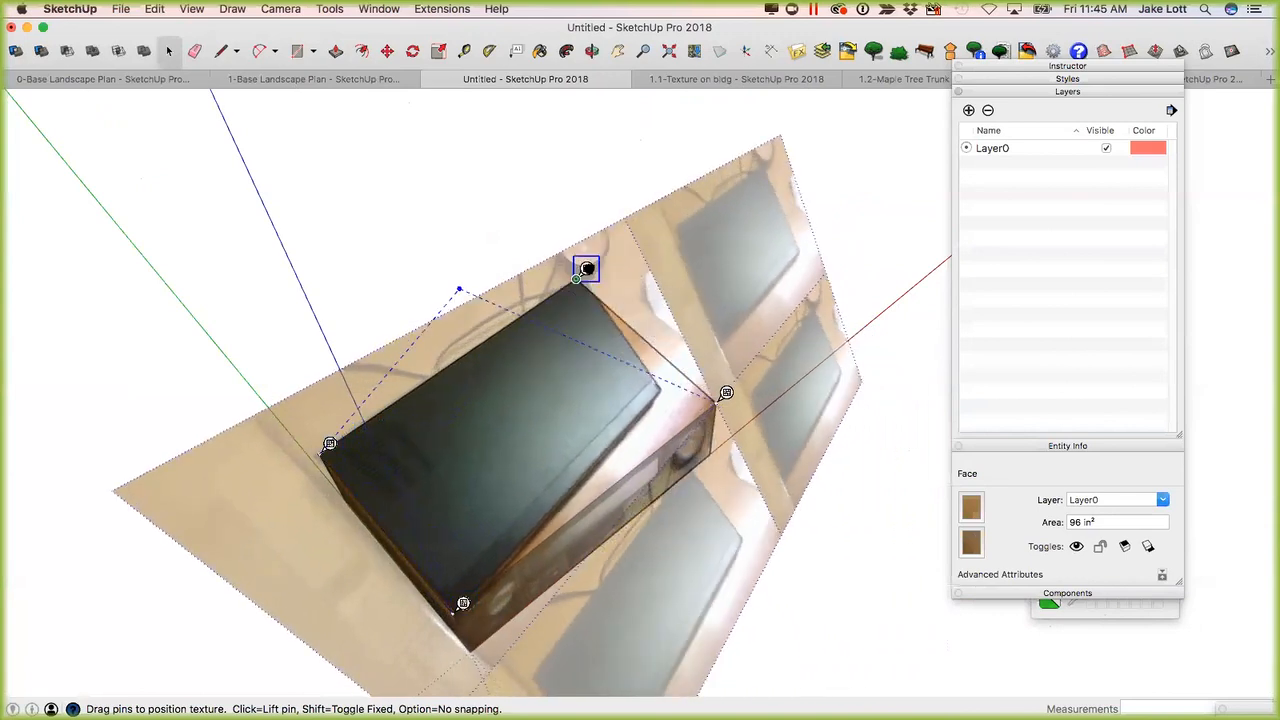
left_click_drag(668, 379, 724, 393)
right_click(612, 449)
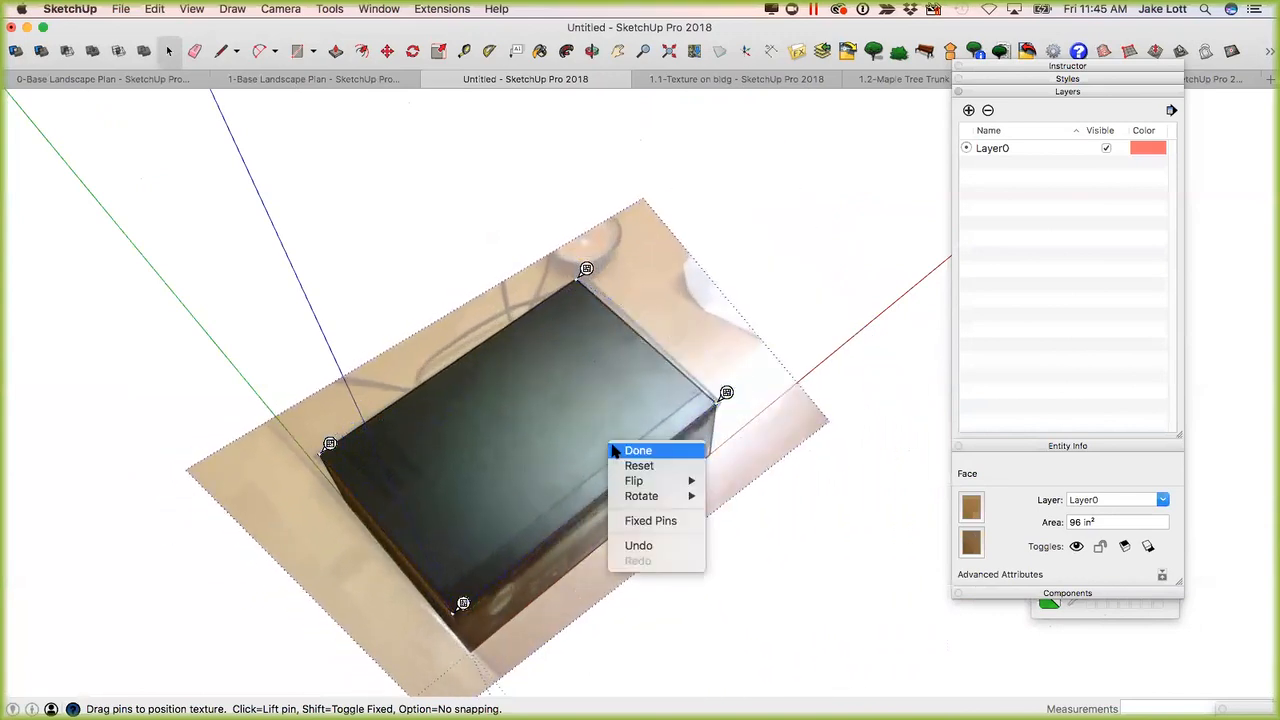
left_click(612, 452)
Inspect the textured VCR box from the front, and examine the photo-textured facade in the 1.1-Texture on bldg model.
middle_click_drag(509, 479, 643, 497)
scroll(554, 517, "down", 2)
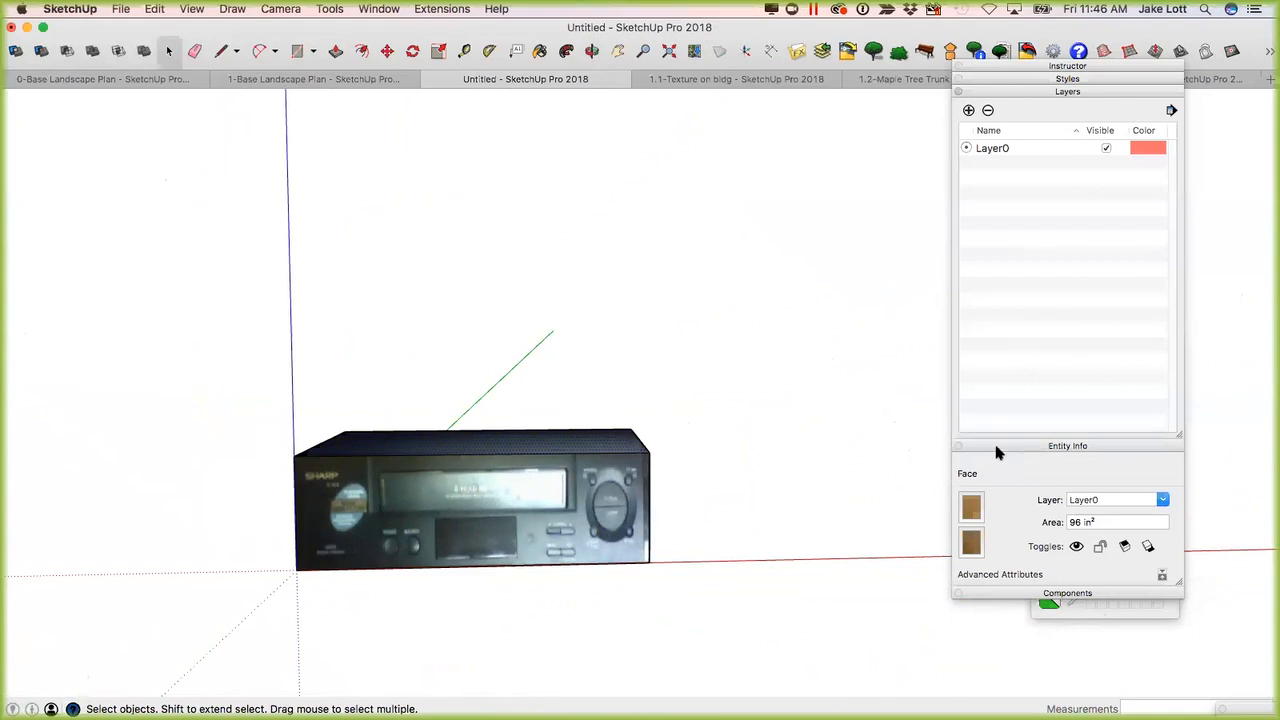
scroll(522, 442, "down", 3)
middle_click_drag(514, 478, 420, 531)
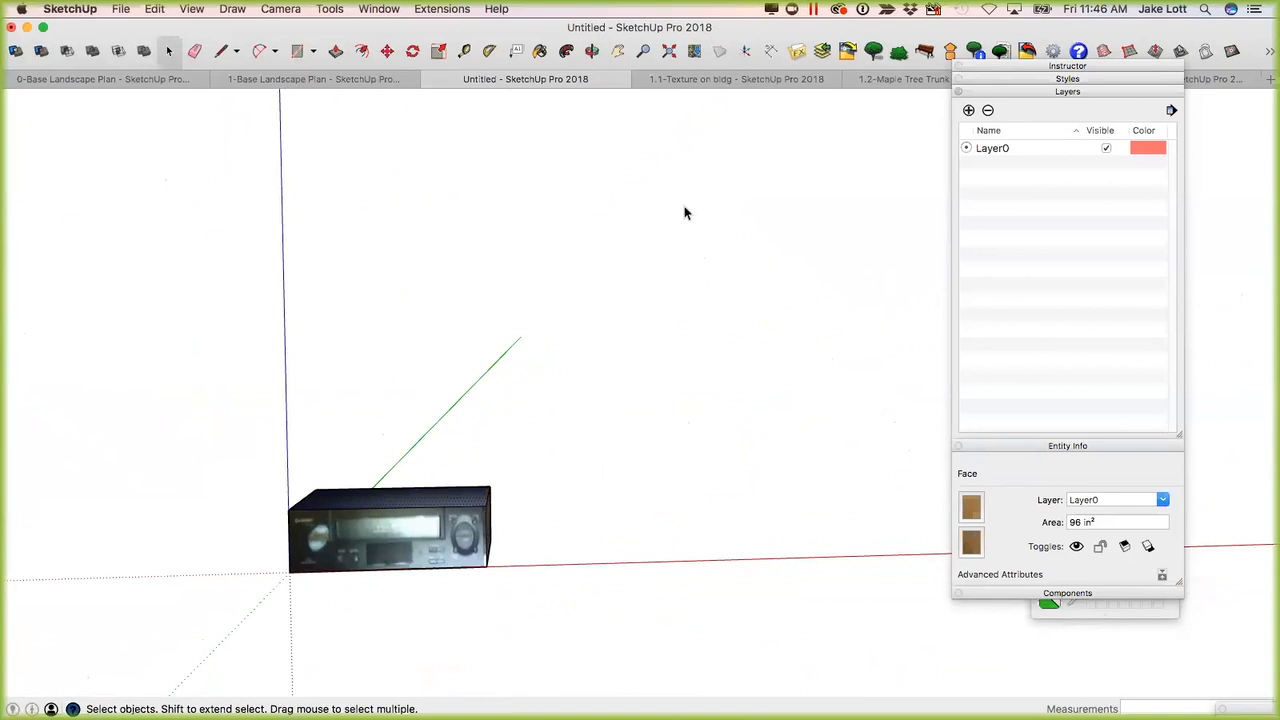
left_click(679, 80)
middle_click_drag(311, 494, 405, 434)
scroll(570, 452, "up", 5)
middle_click_drag(570, 452, 424, 447)
key("space")
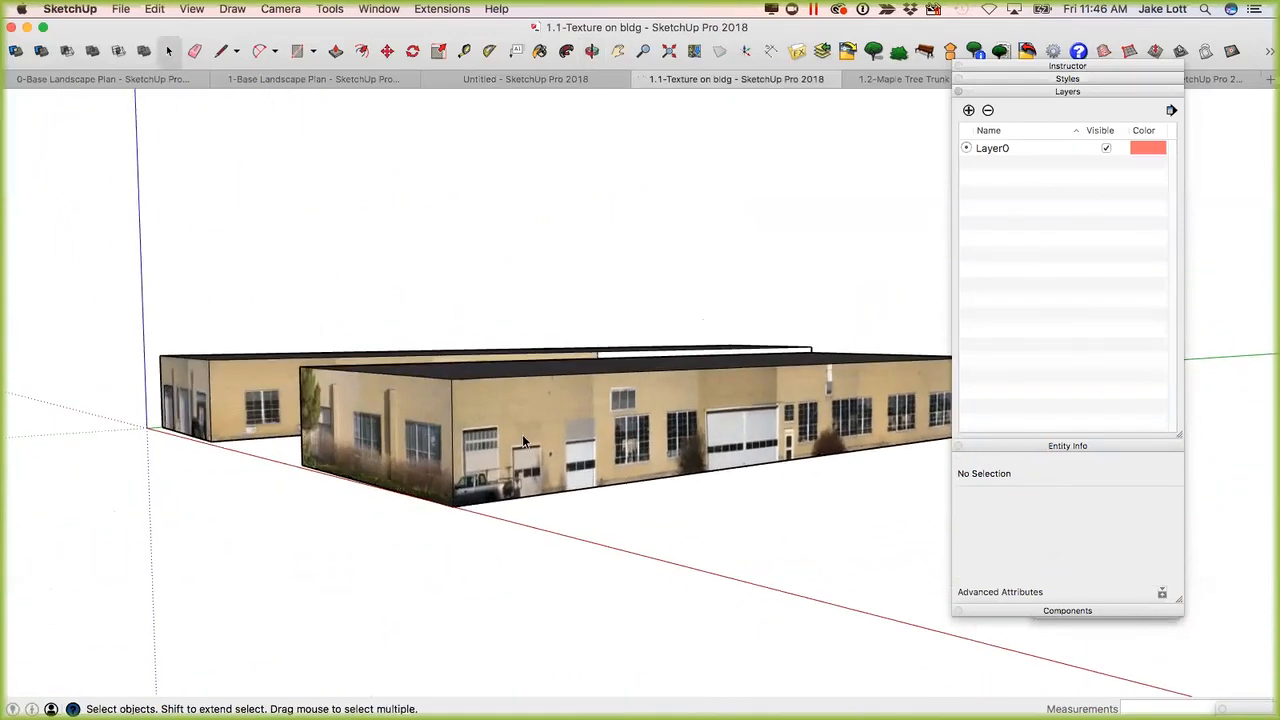
scroll(567, 468, "up", 5)
scroll(492, 485, "down", 5)
middle_click_drag(492, 485, 276, 441)
scroll(322, 445, "up", 4)
scroll(290, 440, "down", 3)
Examine the texture pins on the facade's end section with the pickup truck, and leave texture positioning without moving them.
left_click(276, 441)
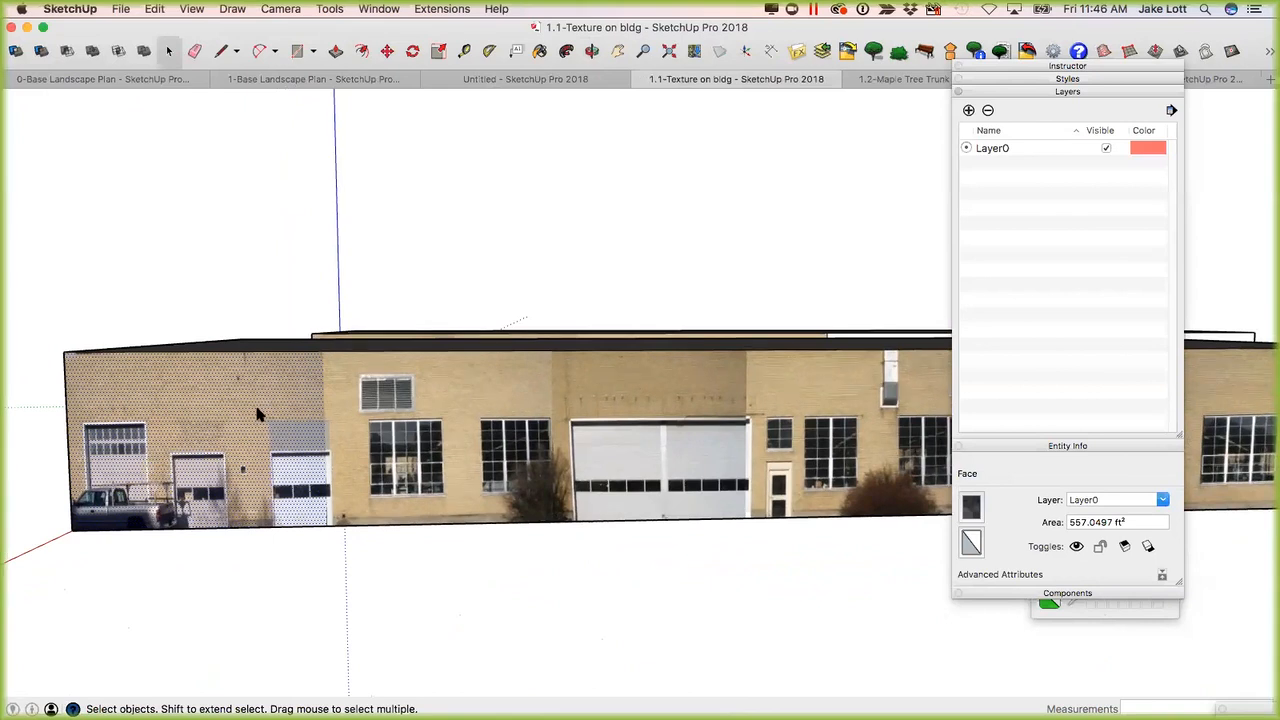
right_click(258, 413)
mouse_move(380, 592)
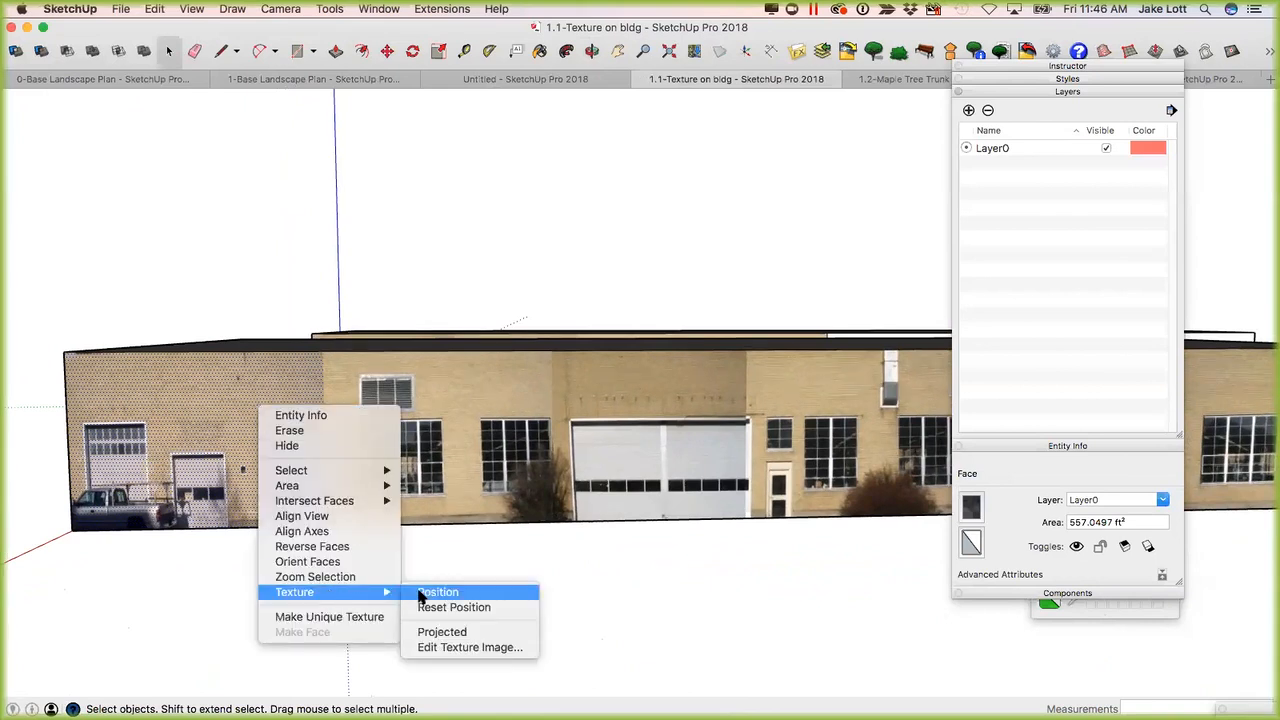
left_click(420, 597)
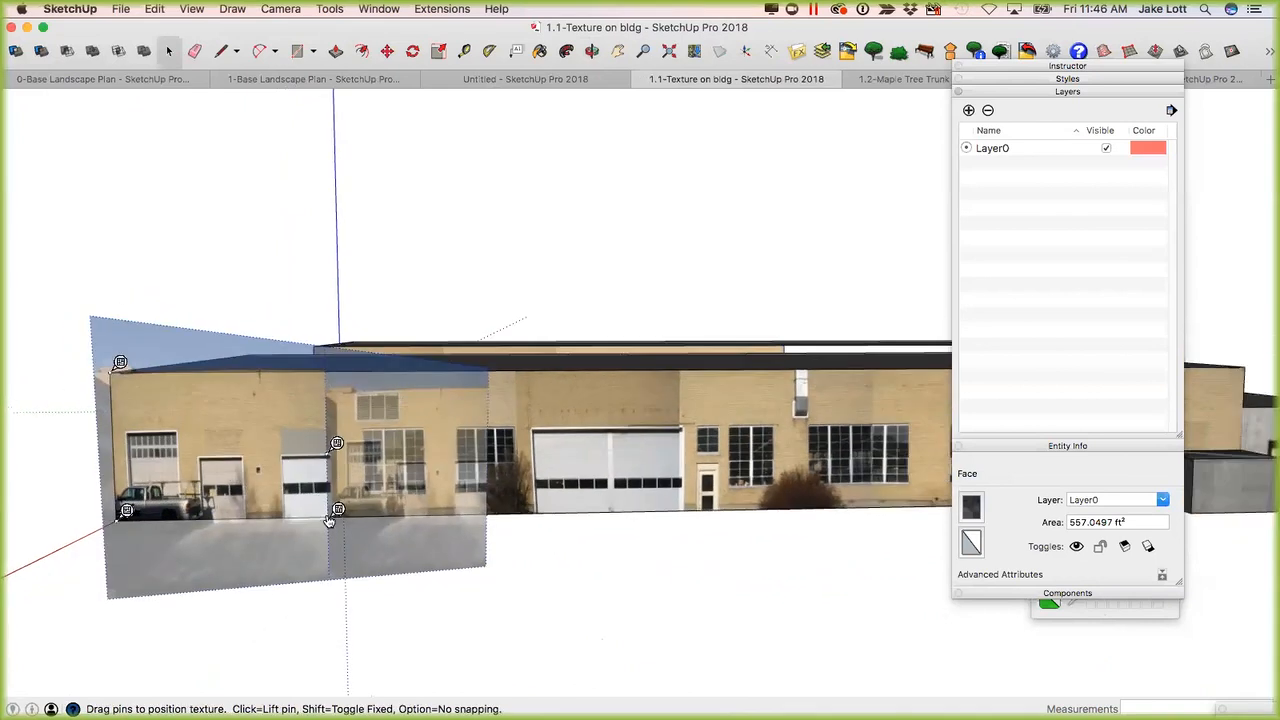
scroll(330, 521, "up", 5)
middle_click_drag(299, 458, 588, 460)
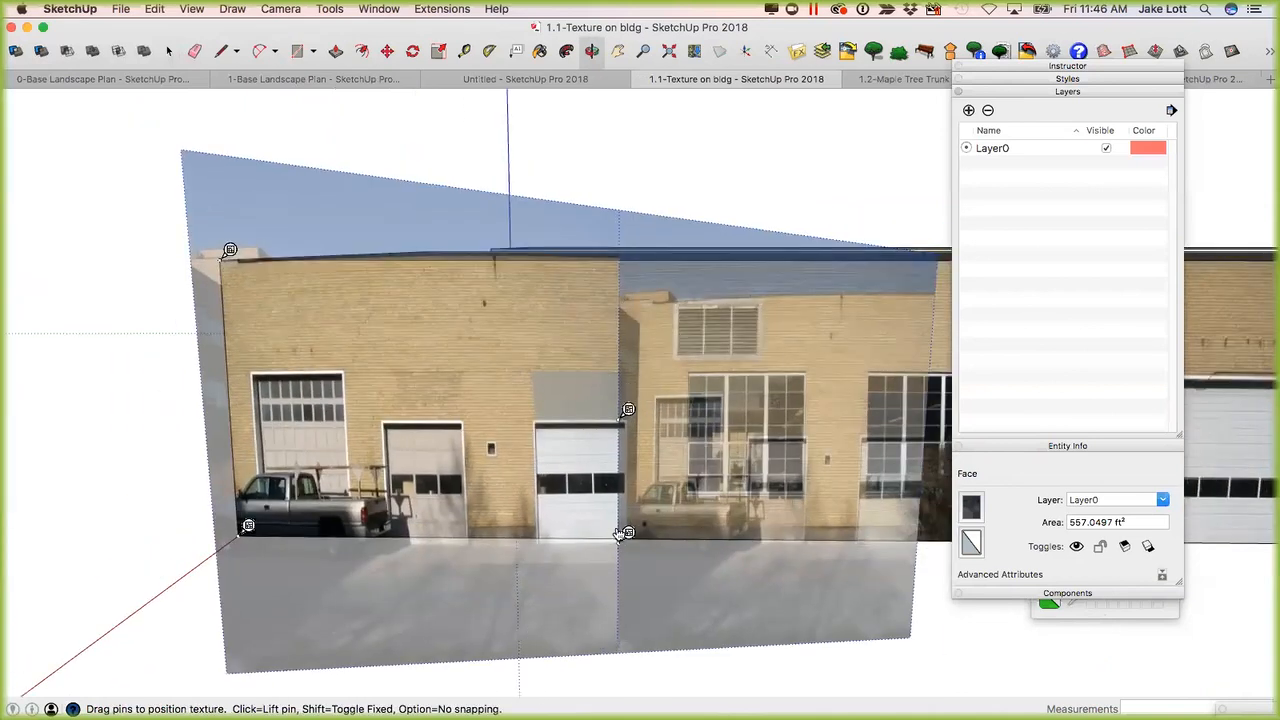
key("Return")
scroll(548, 449, "down", 8)
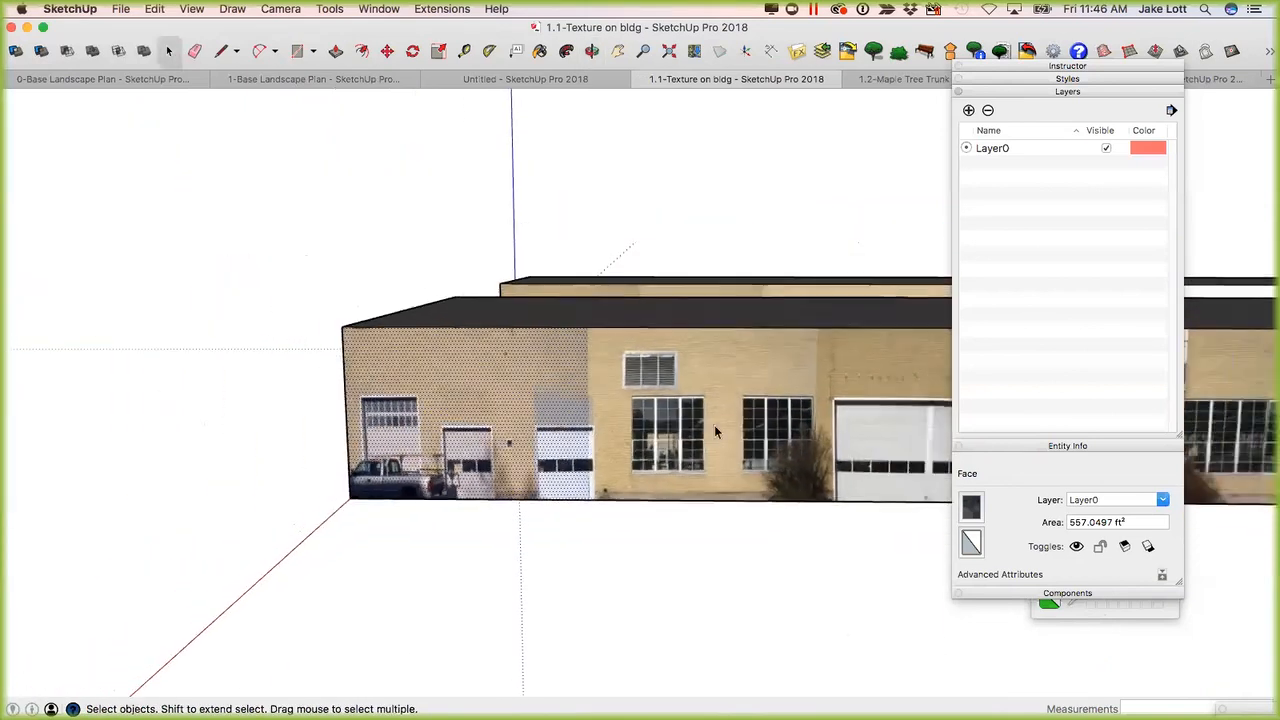
Draw a rectangle about 2' 2" by 2' 3 3/4" around the white frame of the wall vent on the long facade.
middle_click_drag(455, 427, 489, 423)
middle_click_drag(850, 405, 487, 400, "shift")
scroll(591, 389, "up", 10)
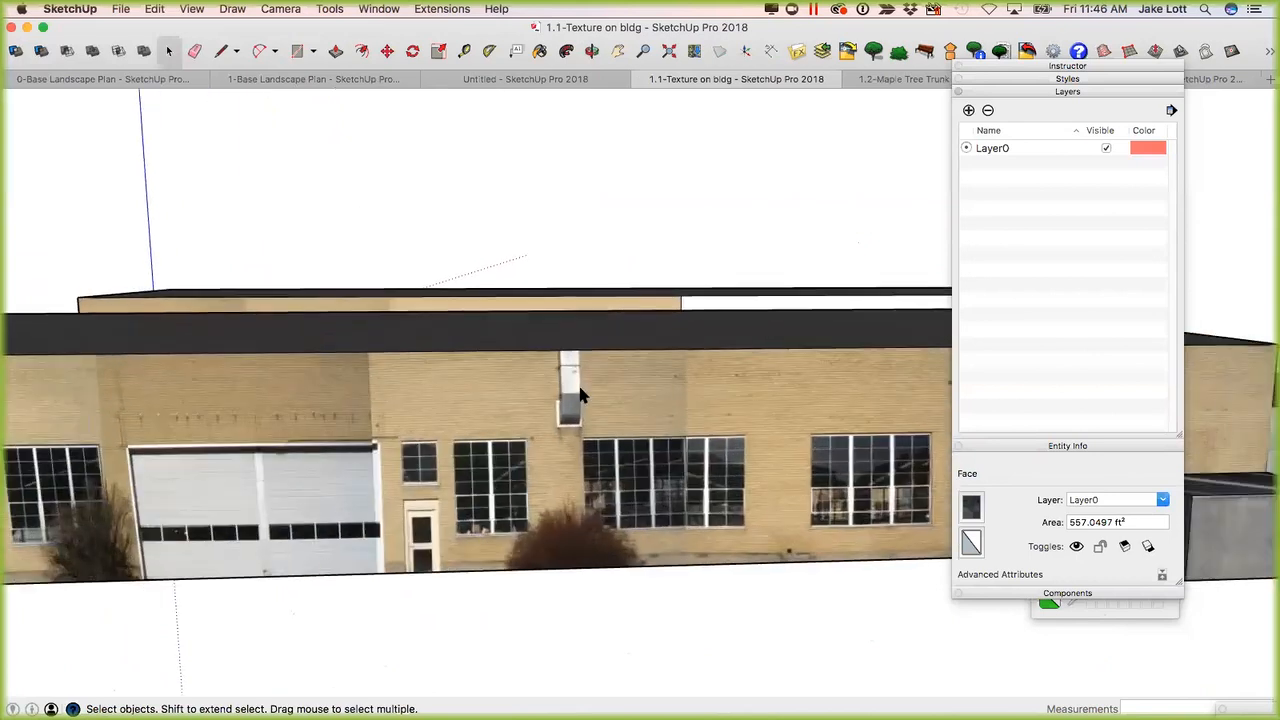
middle_click_drag(580, 388, 585, 380)
scroll(585, 380, "up", 3)
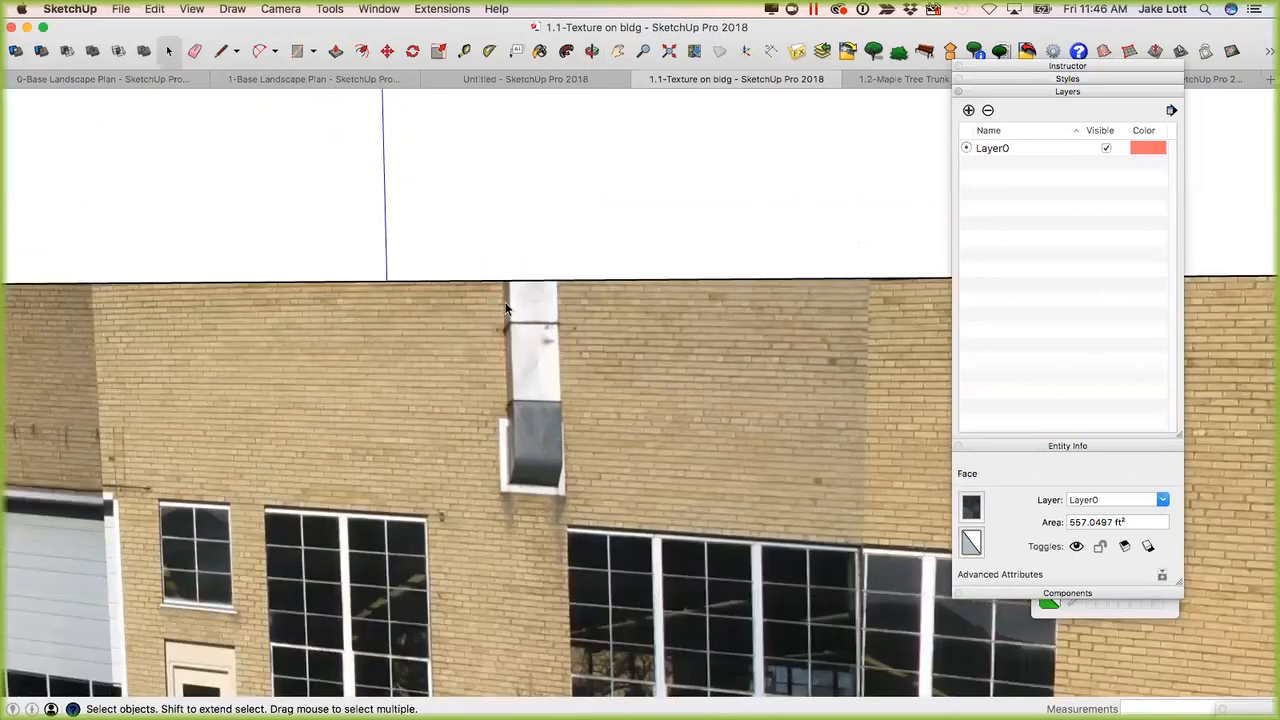
key("r")
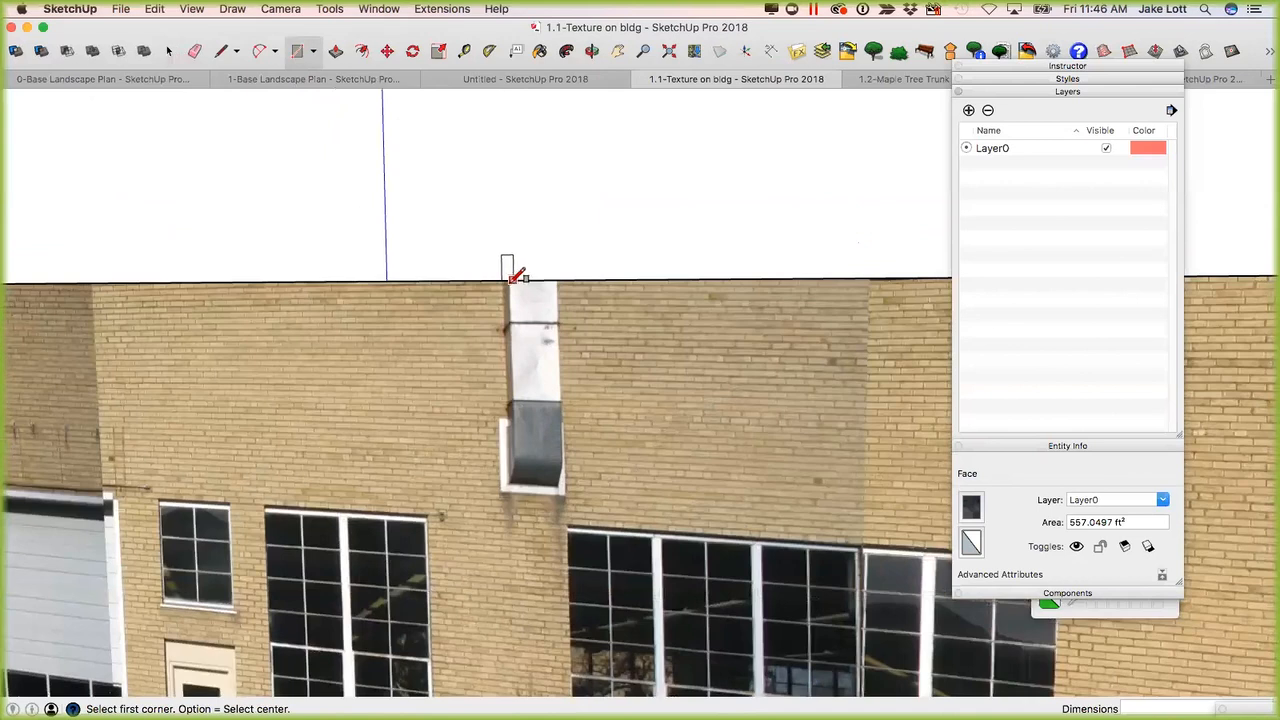
scroll(513, 274, "up", 5)
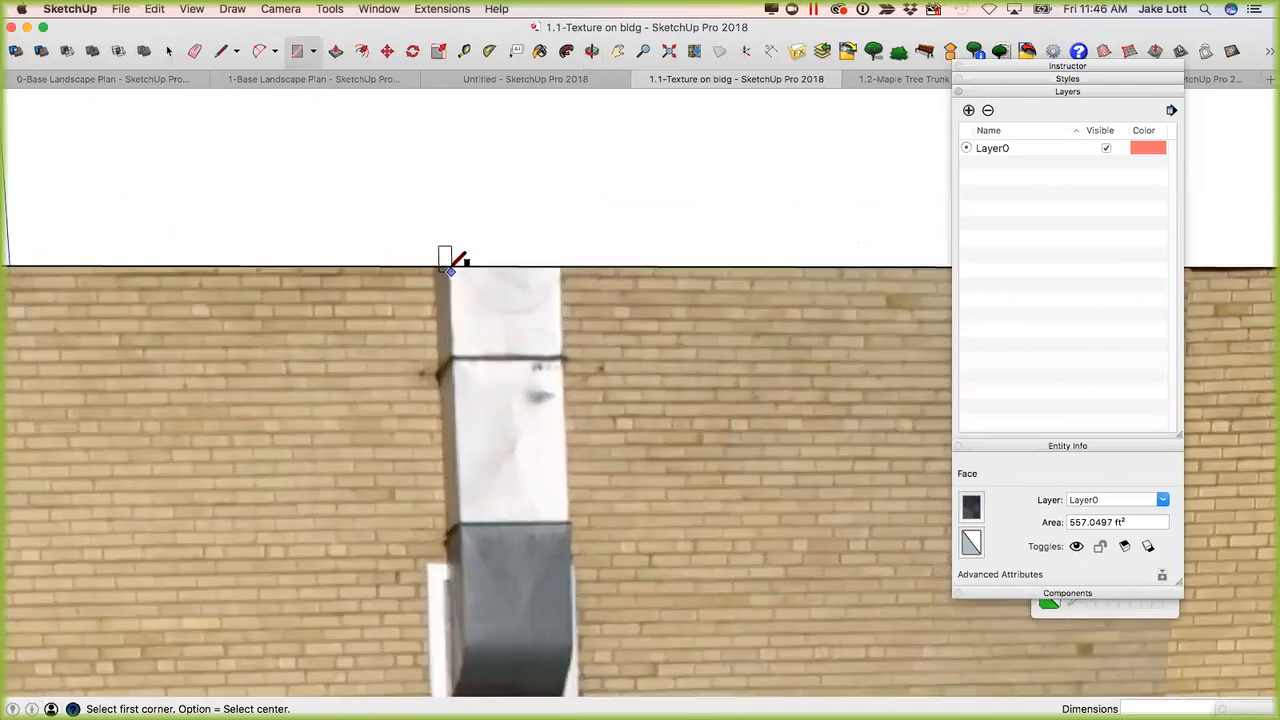
scroll(450, 265, "down", 2)
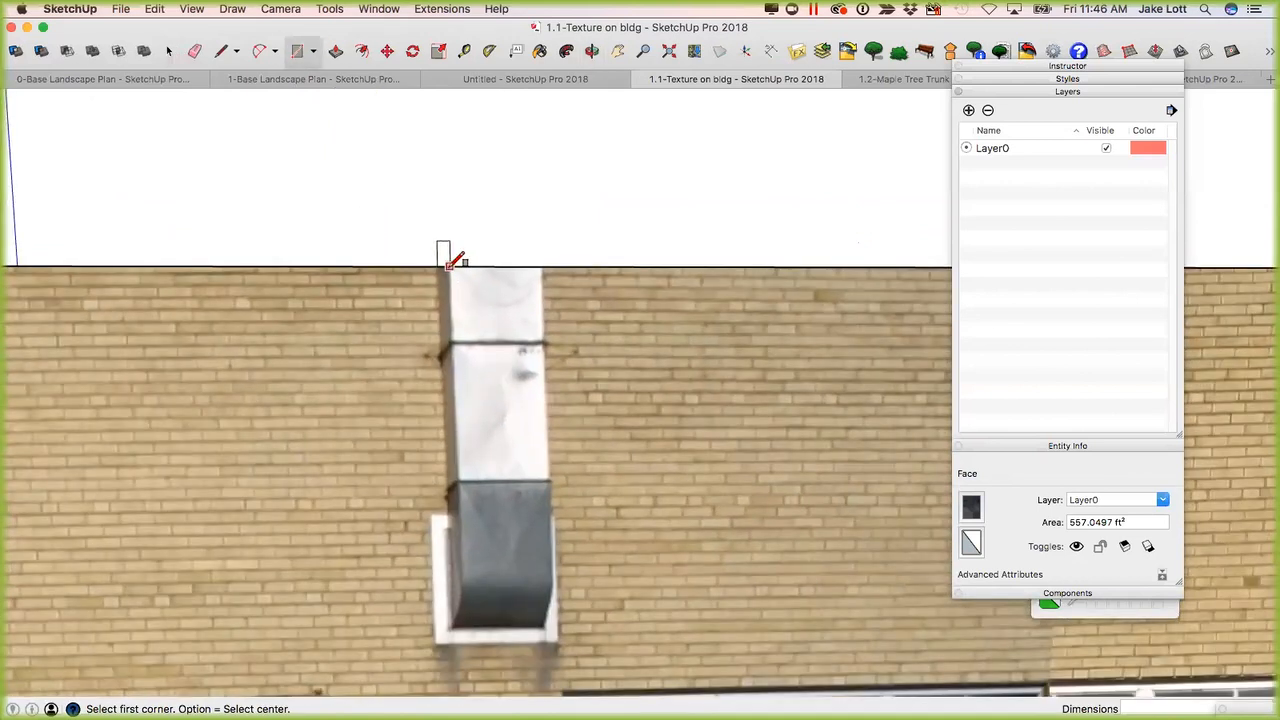
left_click(432, 518)
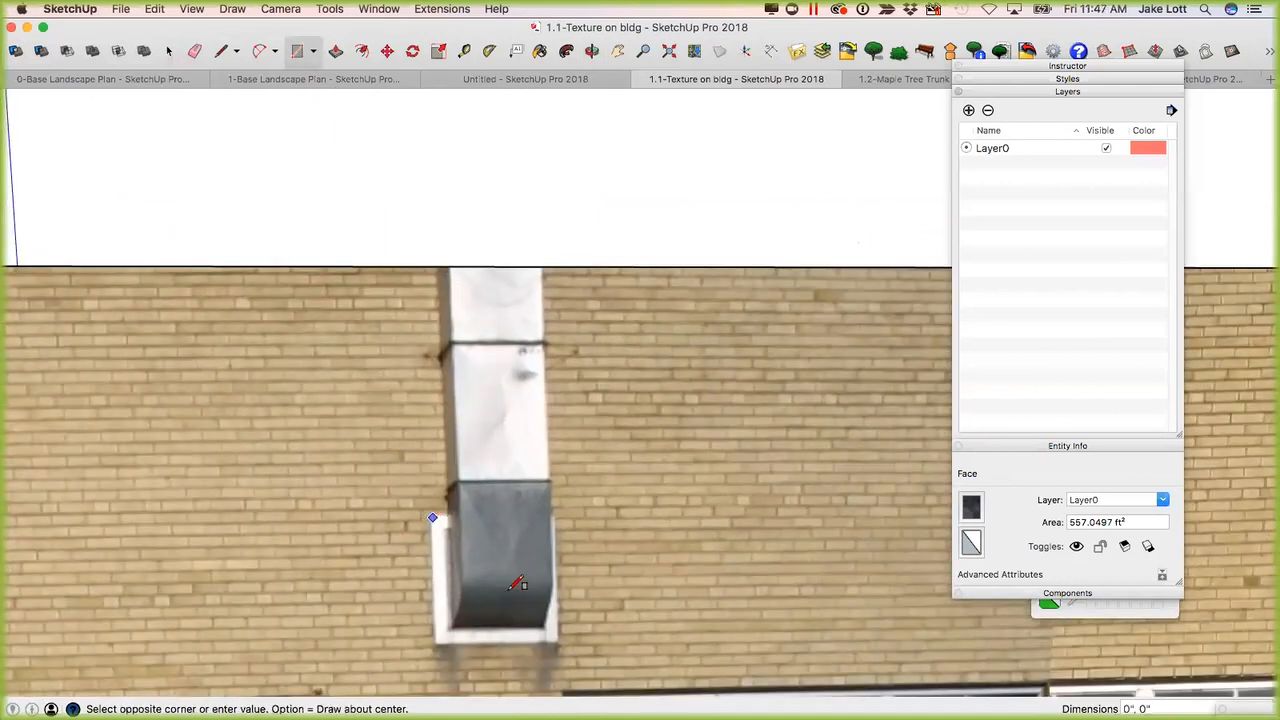
left_click(554, 640)
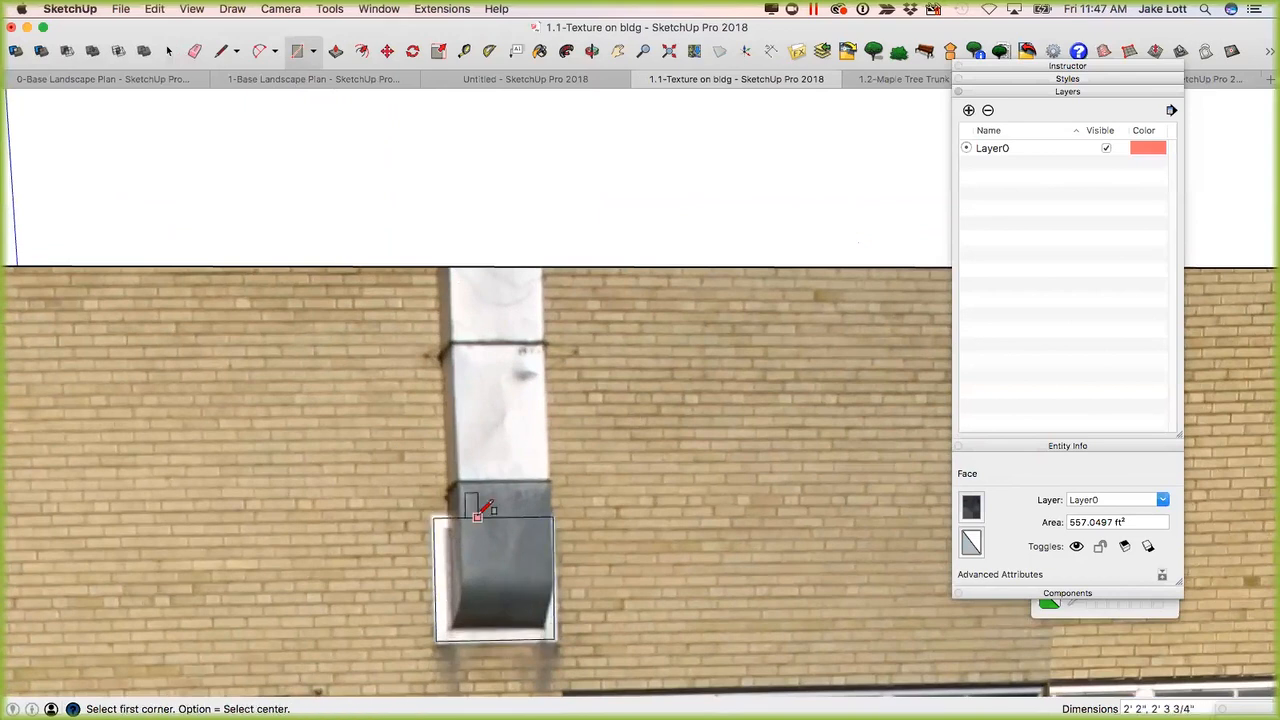
Draw a rectangle about 1' 9 1/4" by 6' 7" over the duct up to the roof edge, and erase the frame line crossing it.
left_click(448, 625)
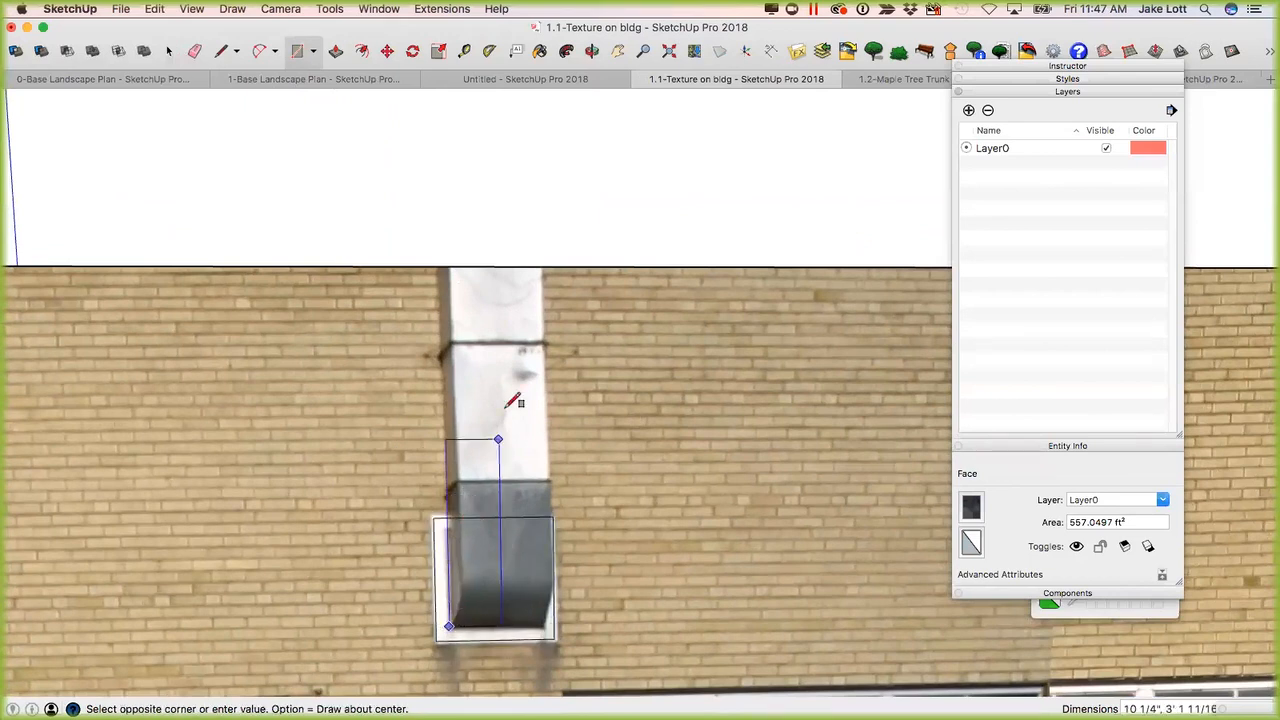
left_click(549, 263)
scroll(500, 520, "down", 2)
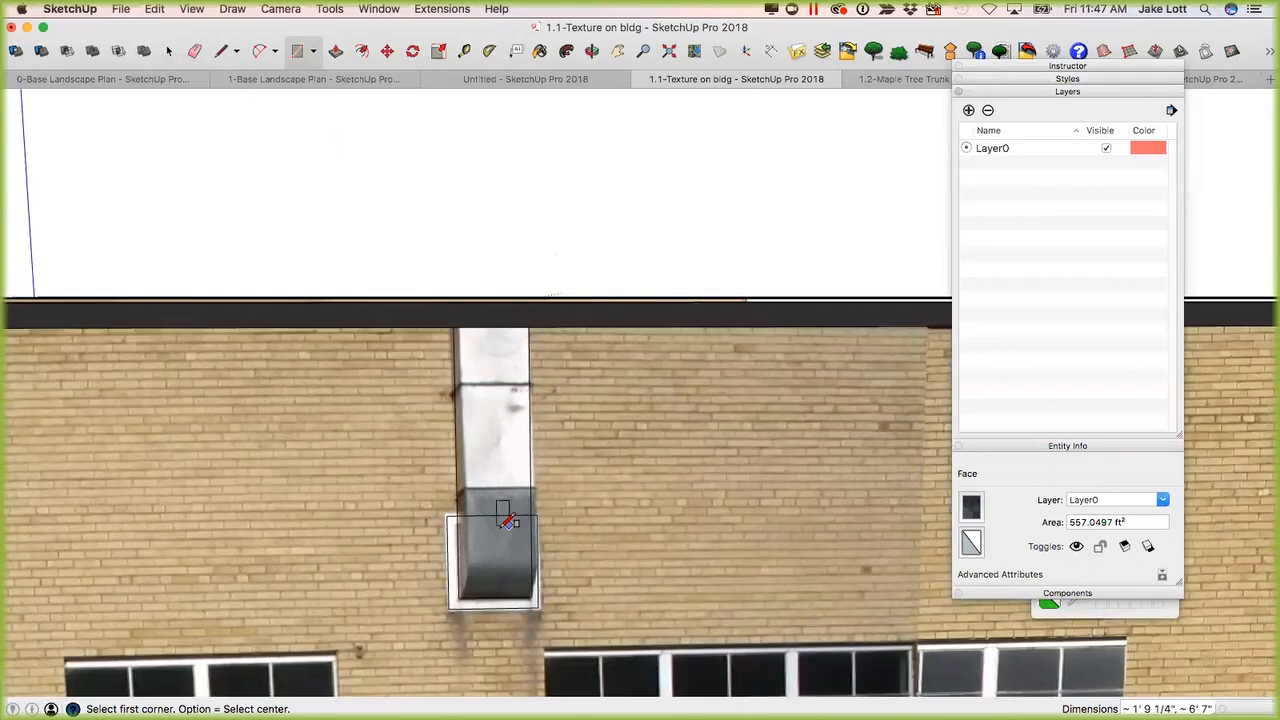
scroll(503, 521, "up", 3)
key("e")
left_click_drag(495, 499, 507, 550)
mouse_move(507, 550)
middle_mouse_down()
mouse_move(354, 577)
mouse_move(486, 562)
mouse_move(622, 468)
mouse_move(611, 509)
middle_mouse_up()
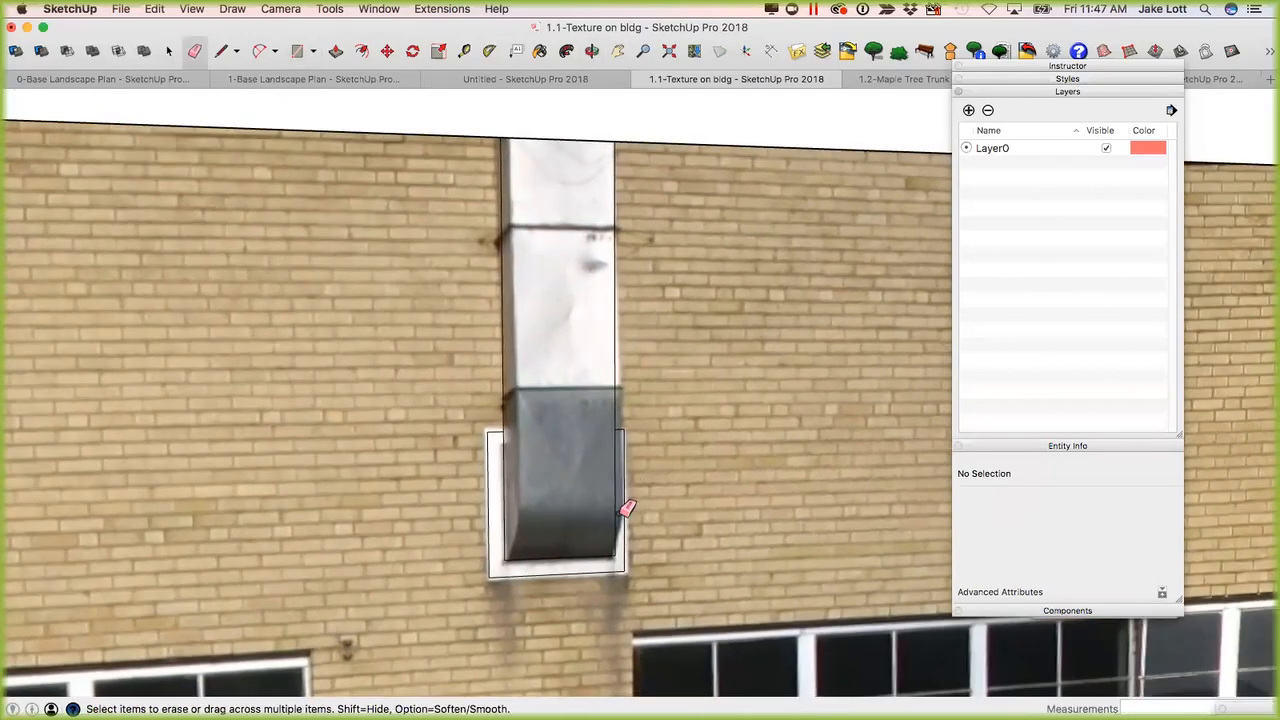
Try to pull the vent's U-shaped frame face out from the wall with Push/Pull.
key("p")
left_click_drag(500, 566, 509, 573)
middle_click_drag(516, 582, 524, 515)
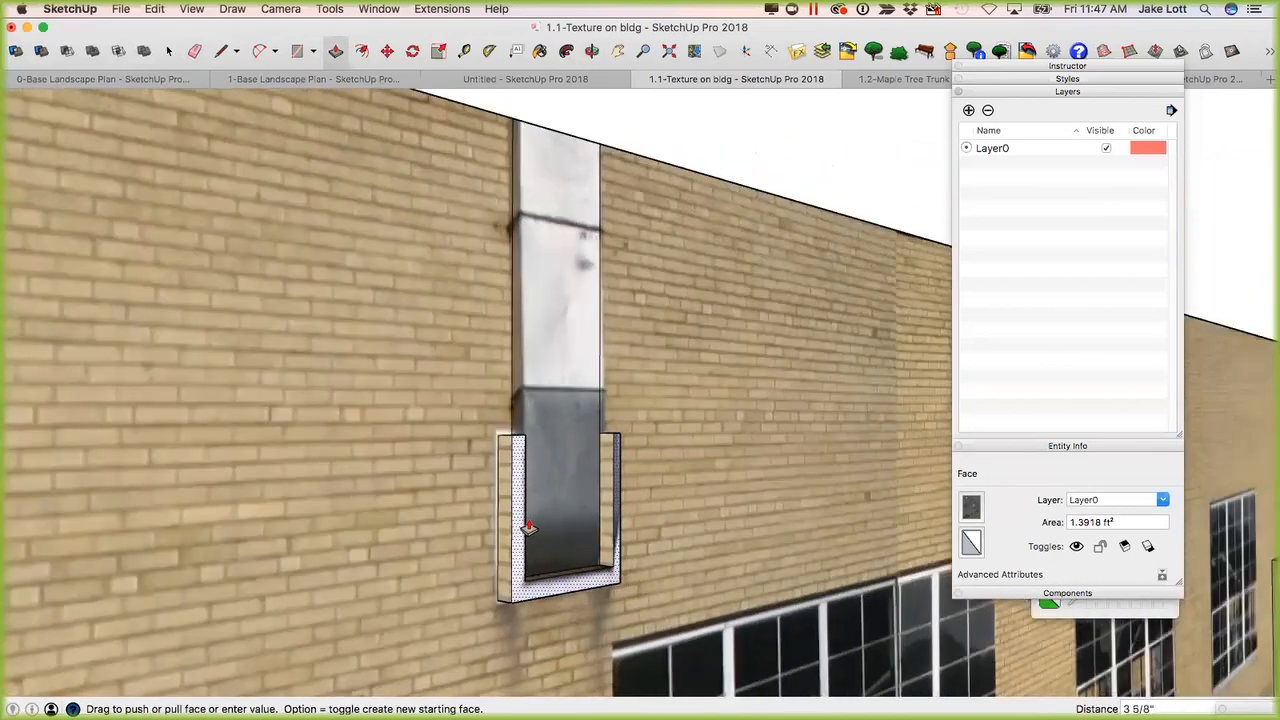
scroll(863, 575, "down", 10)
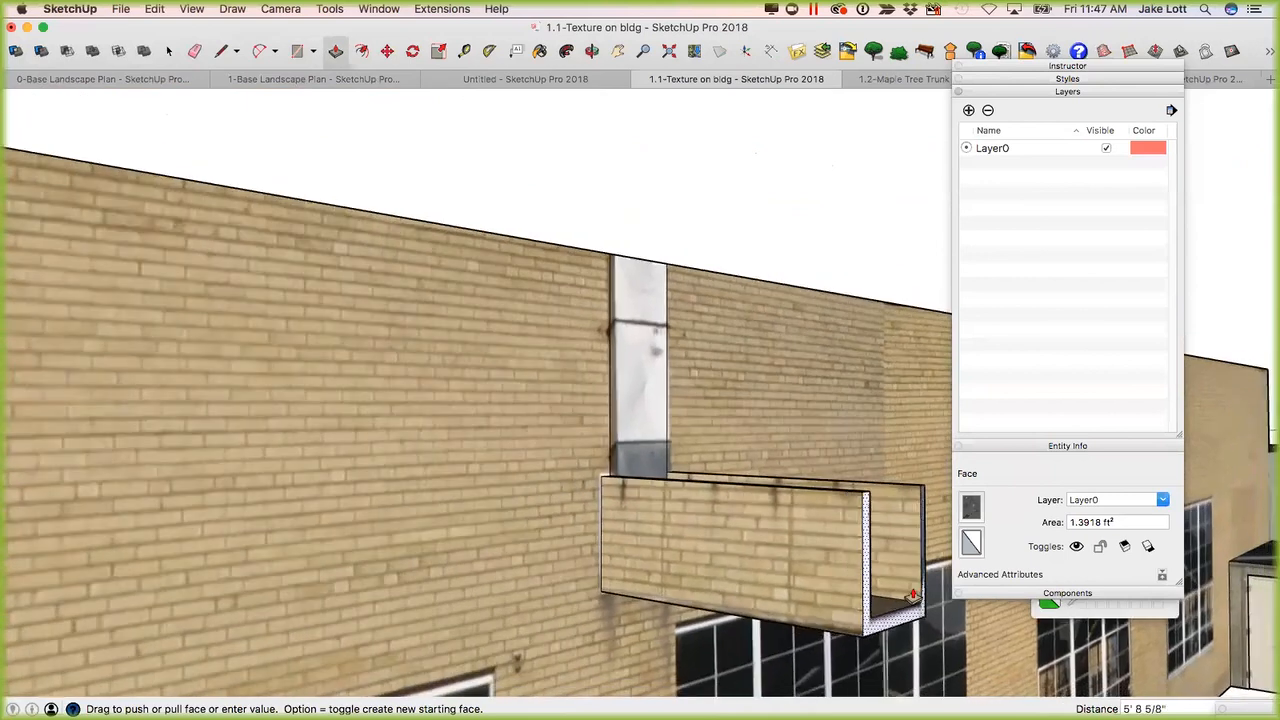
left_click(706, 545)
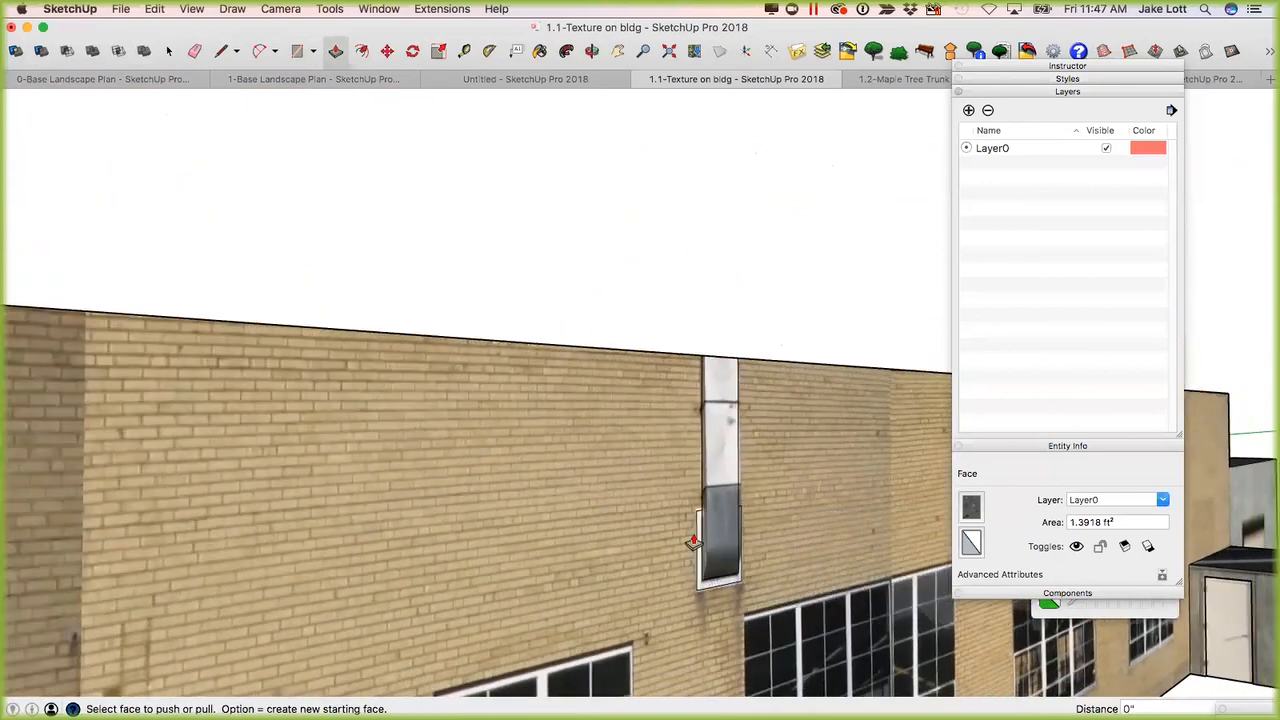
Set the texture on the vent's U-shaped frame face to Projected.
scroll(686, 523, "up", 5)
key("space")
right_click(686, 523)
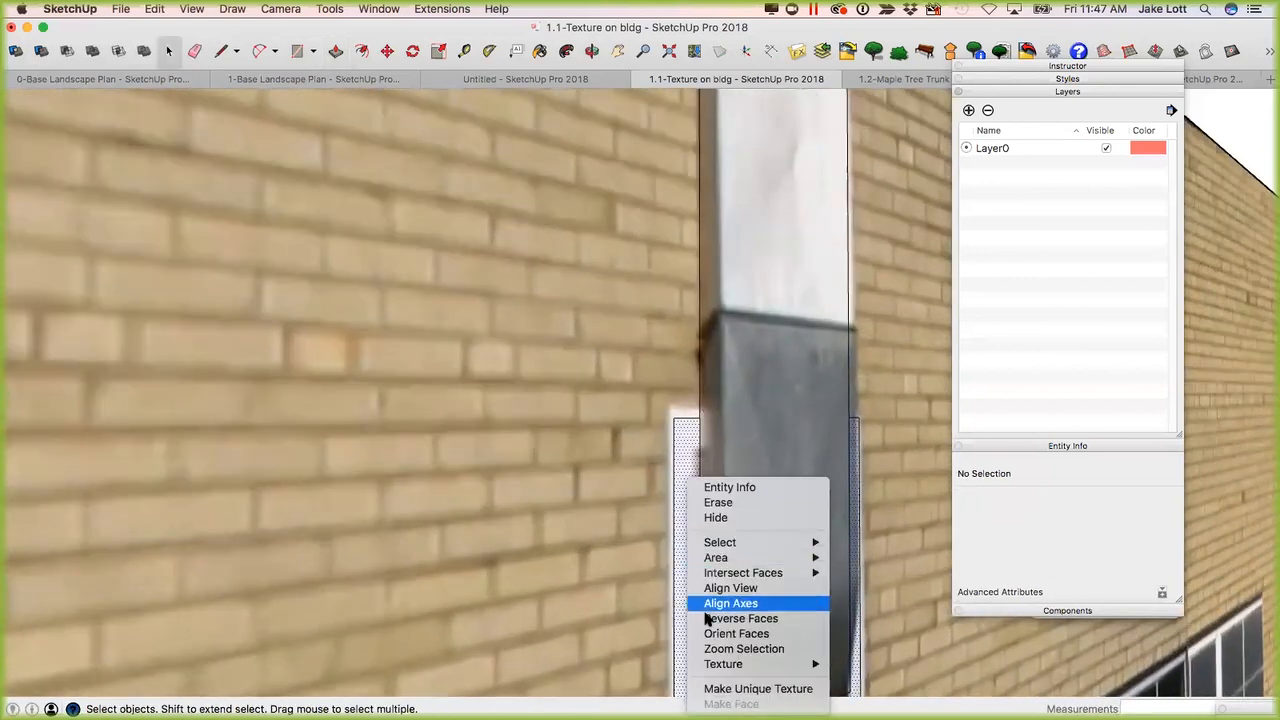
mouse_move(792, 662)
left_click(862, 688)
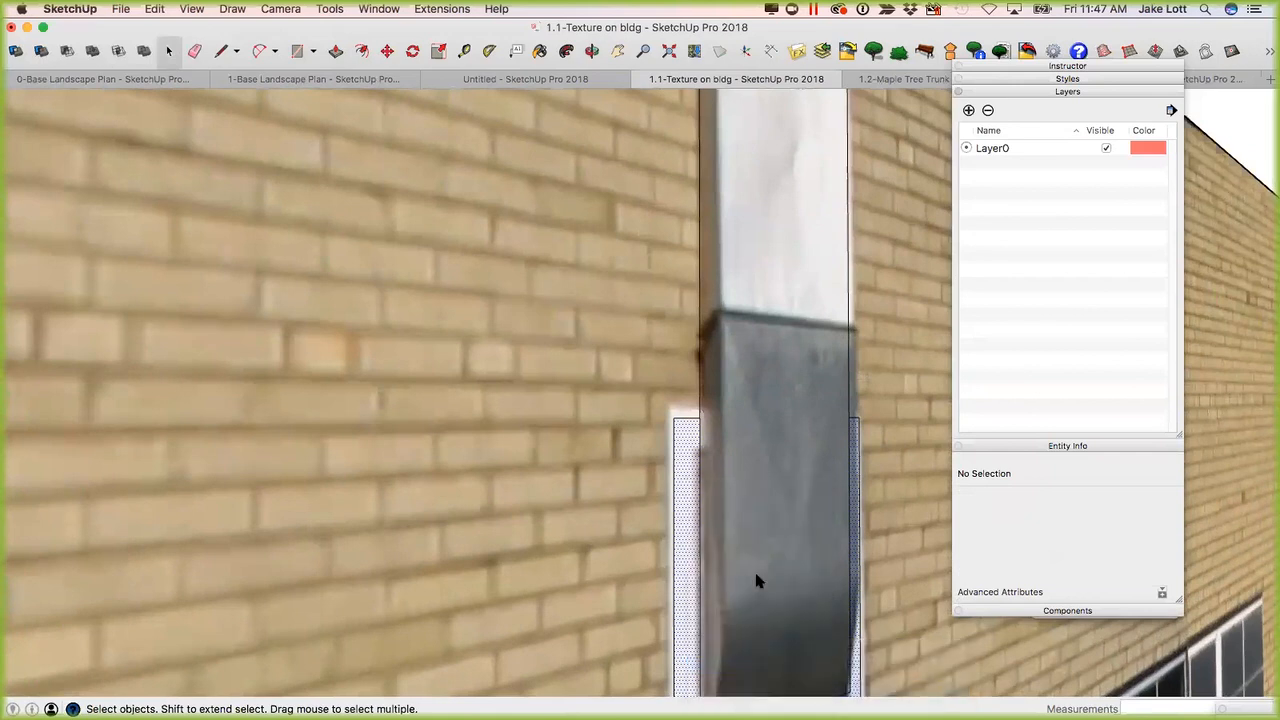
Pull the vent's U-shaped frame face out from the wall about 4 1/8" with Push/Pull.
key("p")
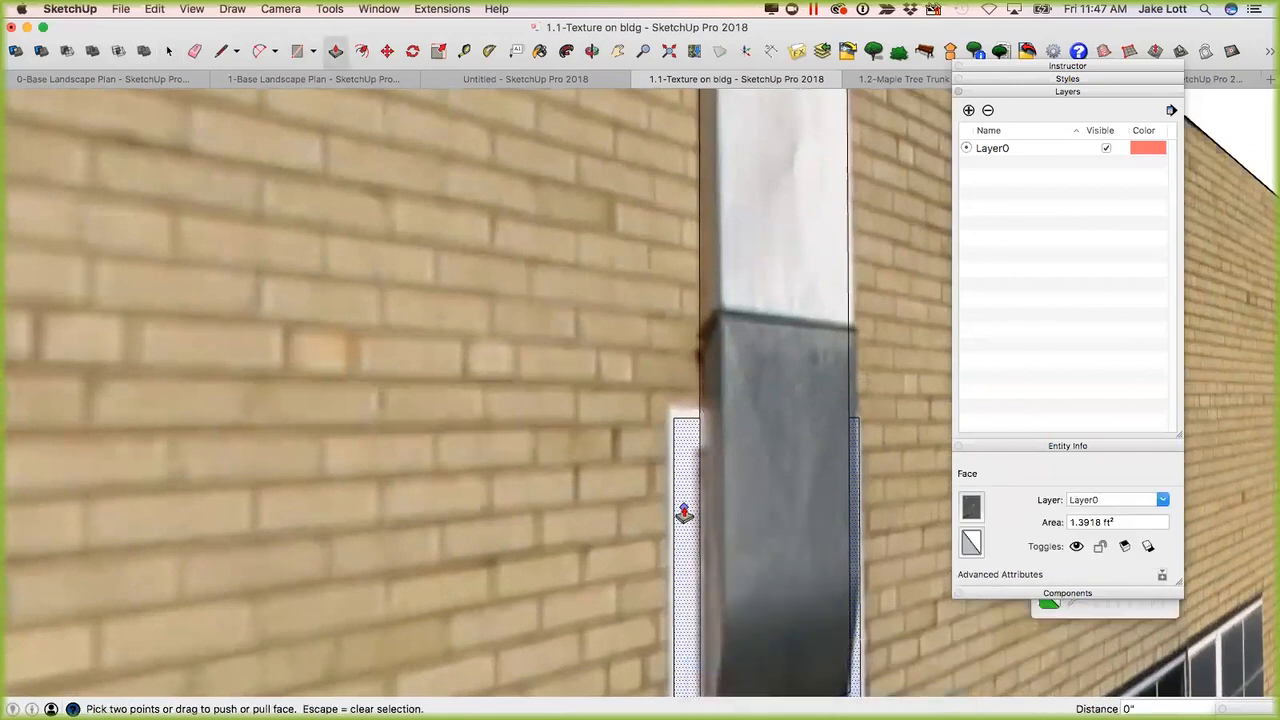
scroll(684, 513, "down", 1)
left_click(684, 515)
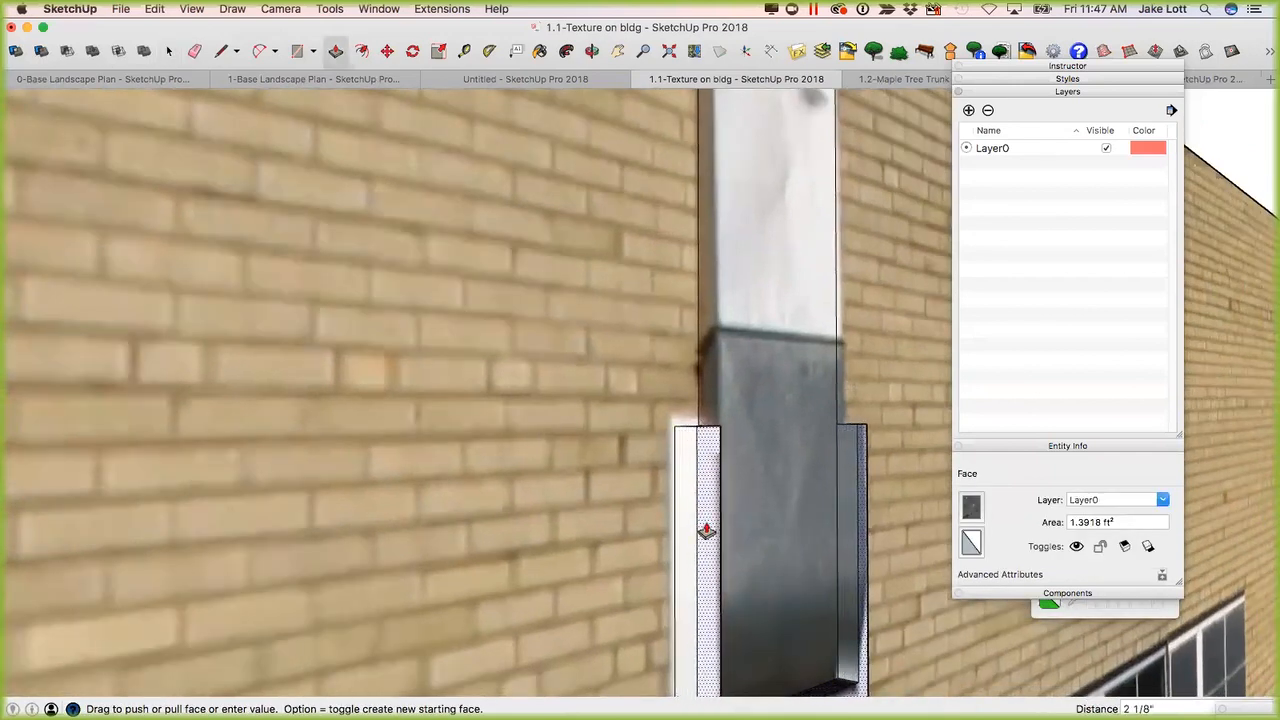
scroll(730, 535, "down", 2)
scroll(833, 545, "down", 2)
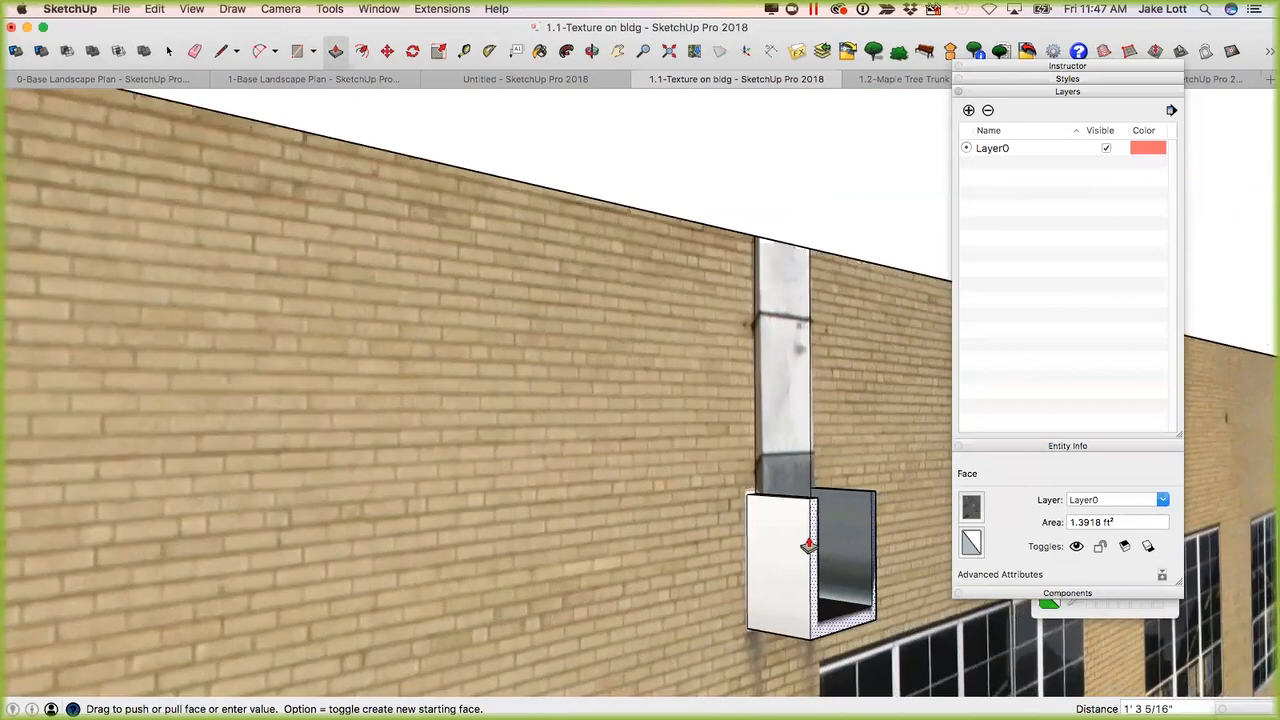
scroll(808, 545, "up", 2)
scroll(745, 515, "up", 3)
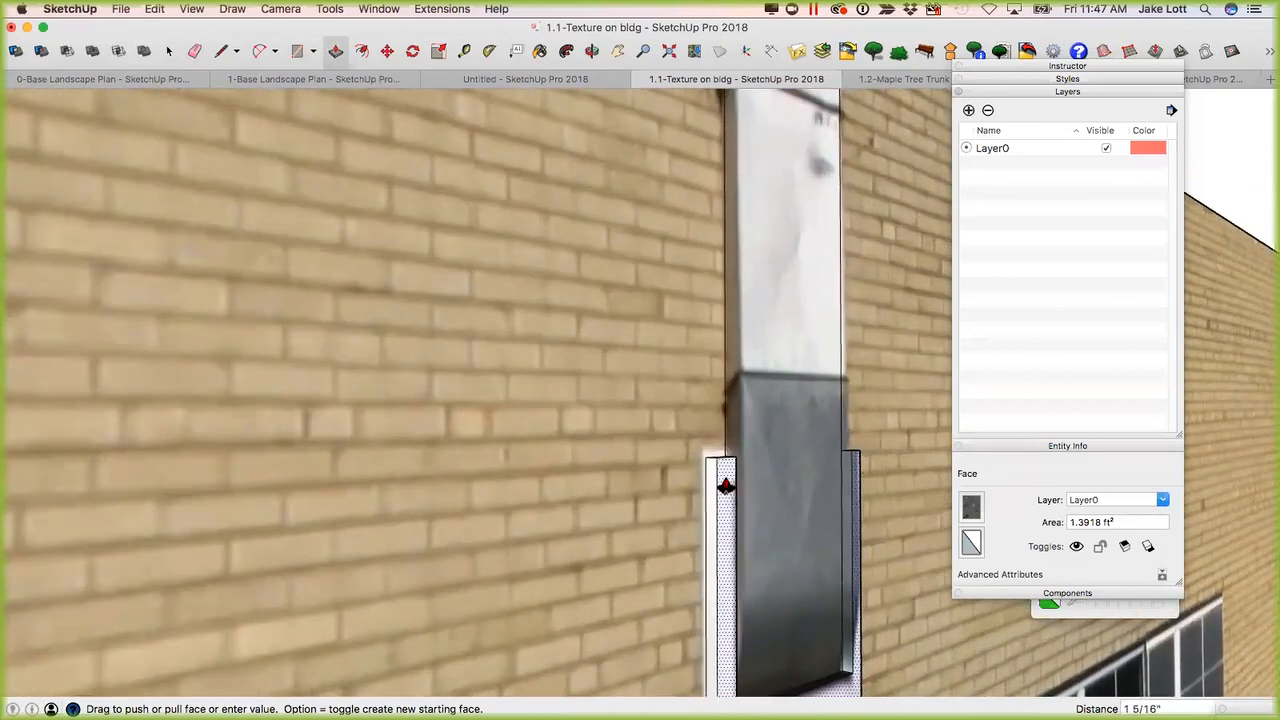
left_click(767, 480)
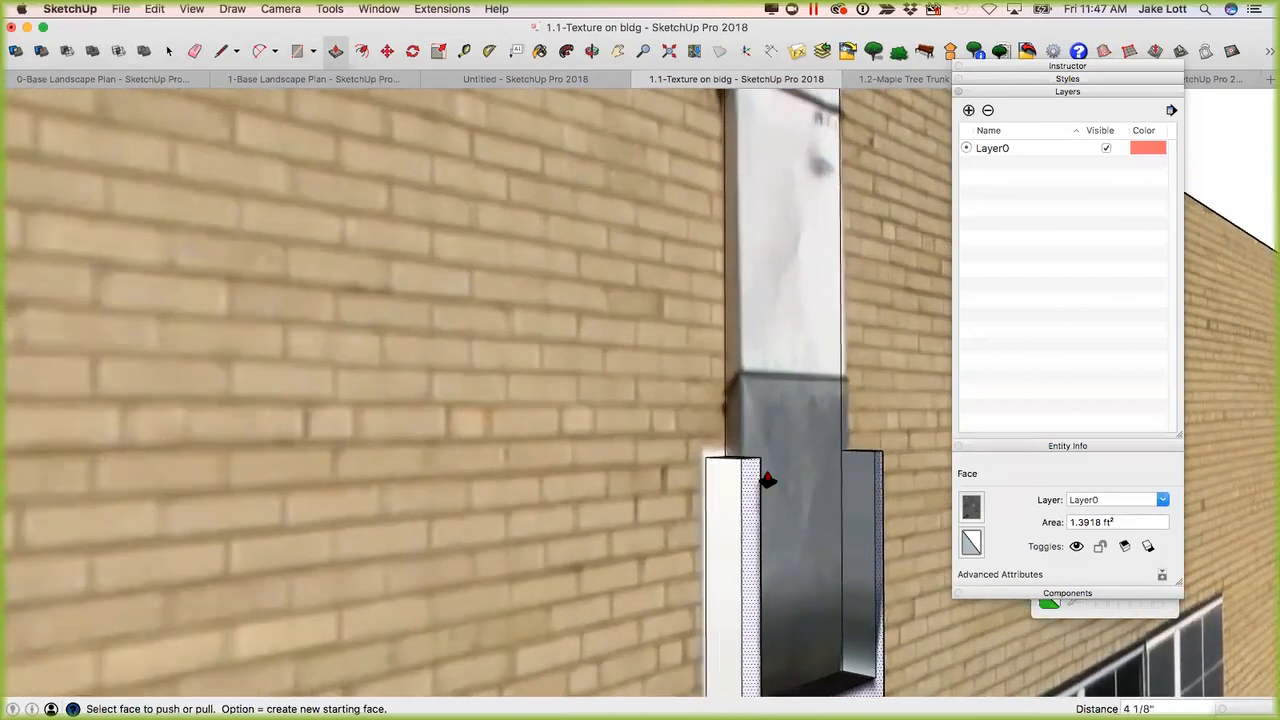
Try to pull the full-width duct face out from the wall about 4 1/16" with Push/Pull.
key("space")
right_click(780, 430)
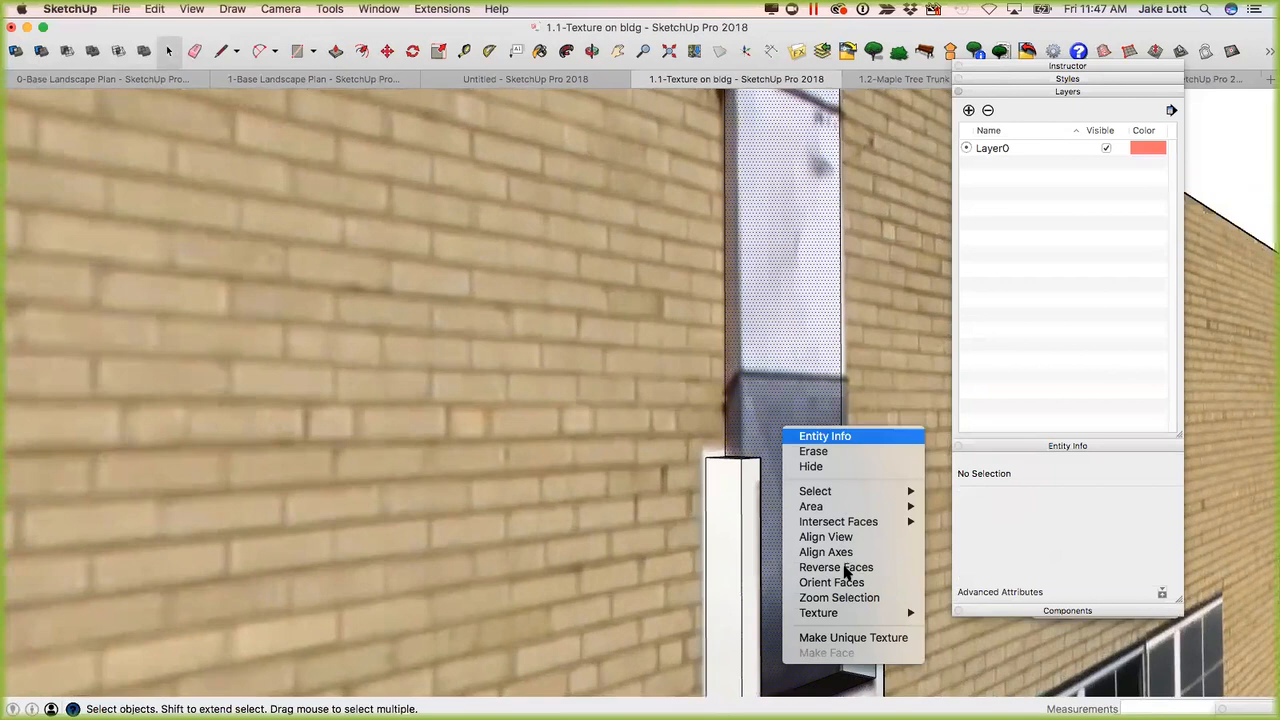
mouse_move(850, 612)
key("Escape")
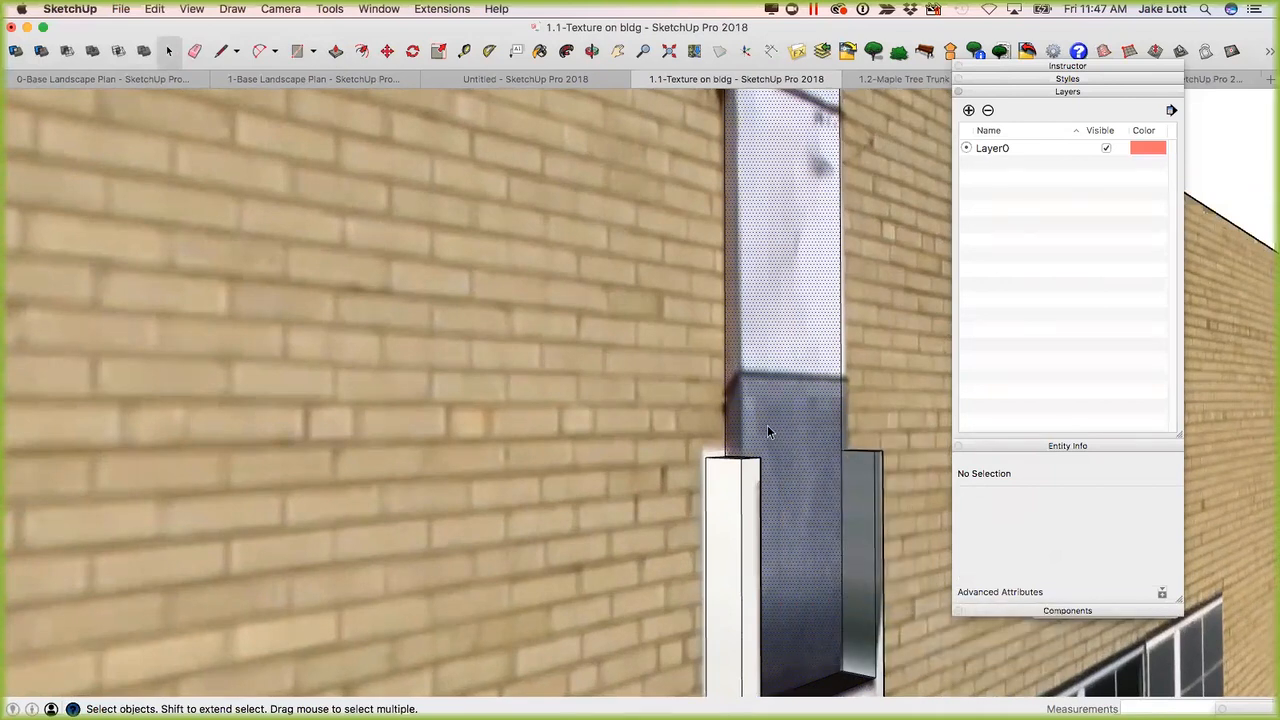
left_click(766, 429)
key("p")
left_click(770, 415)
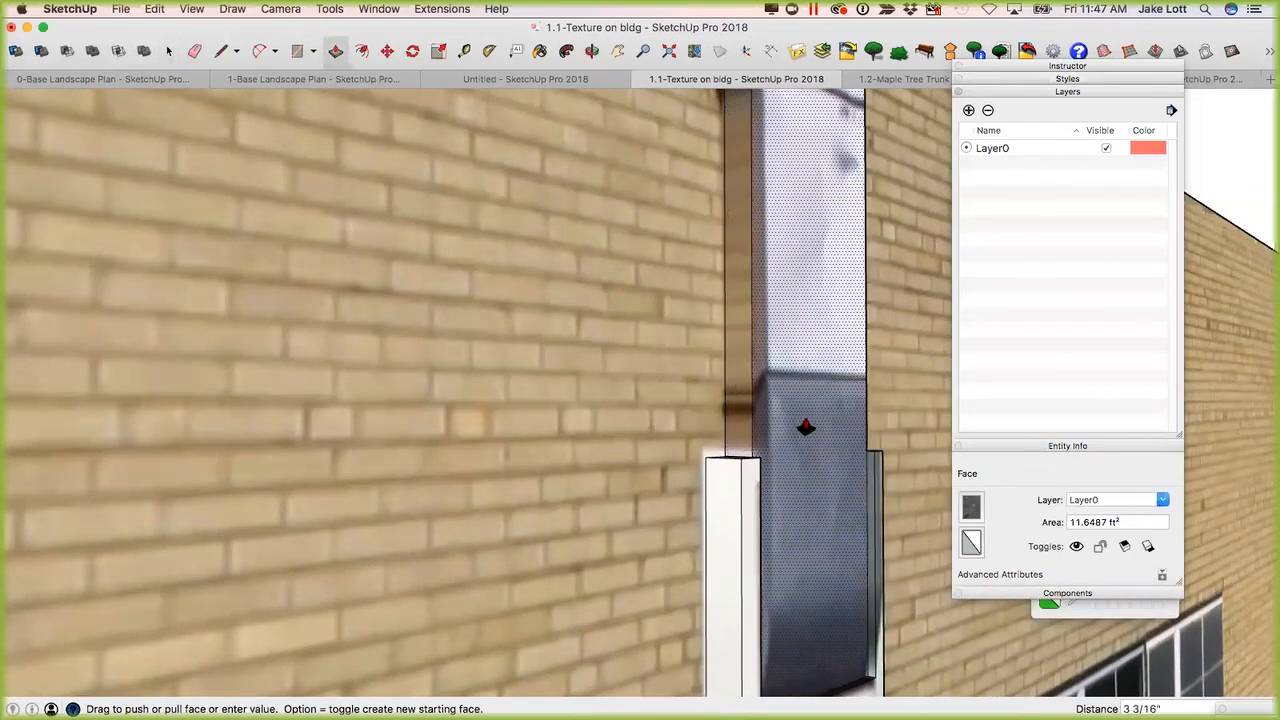
scroll(824, 437, "down", 2)
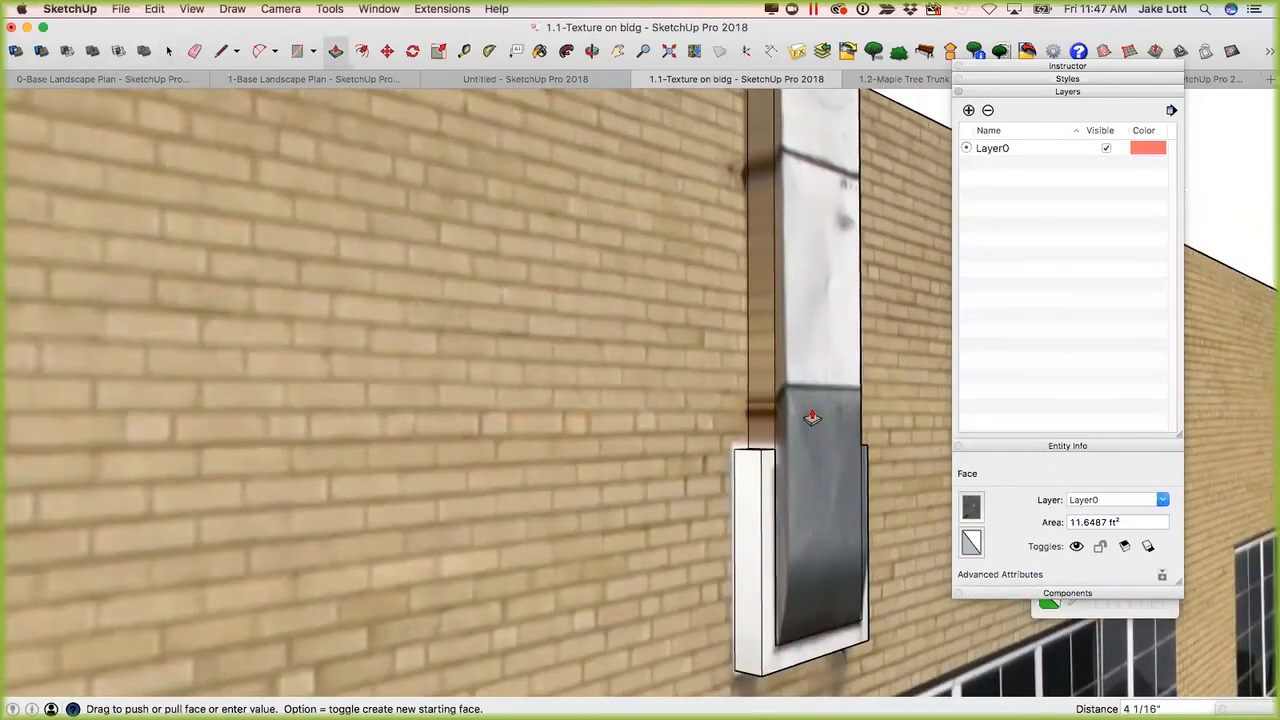
left_click(806, 409)
scroll(804, 418, "down", 2)
middle_click_drag(425, 478, 670, 355)
middle_click_drag(717, 309, 715, 300)
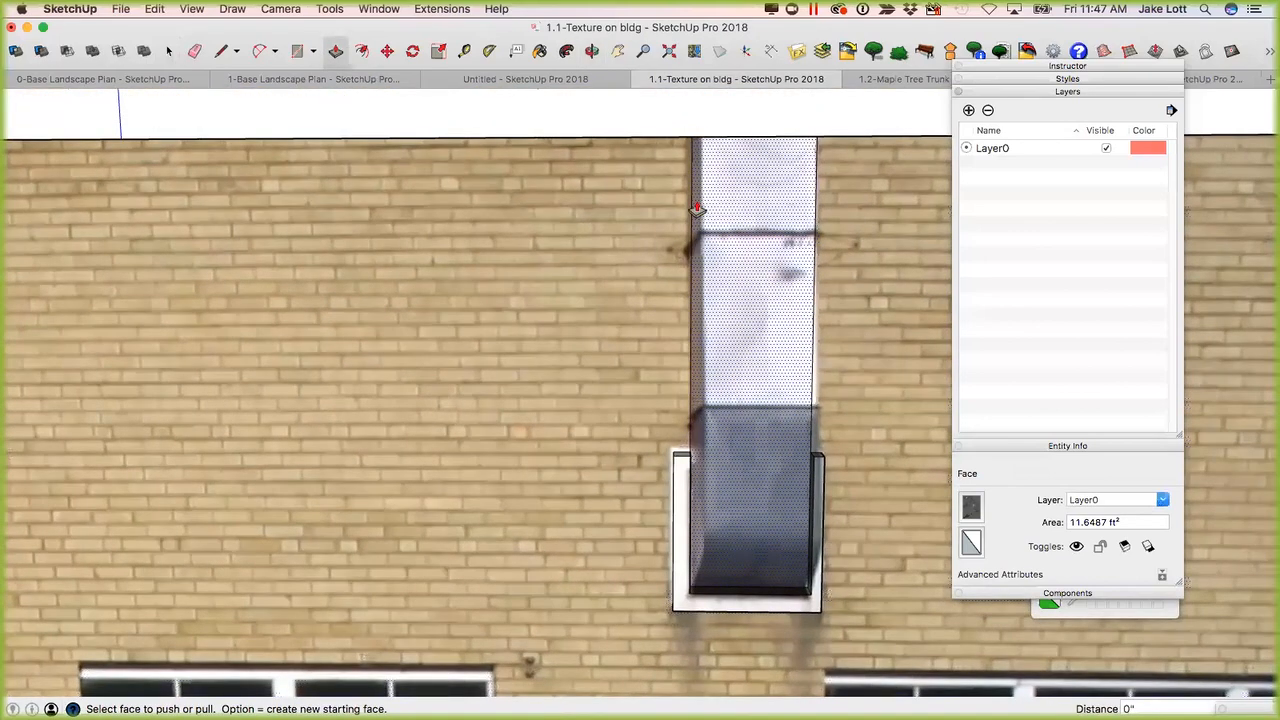
Draw a rectangle about 1' 6" by 6' 7" over the duct's front, from the roof edge down to the duct's lower end.
key("r")
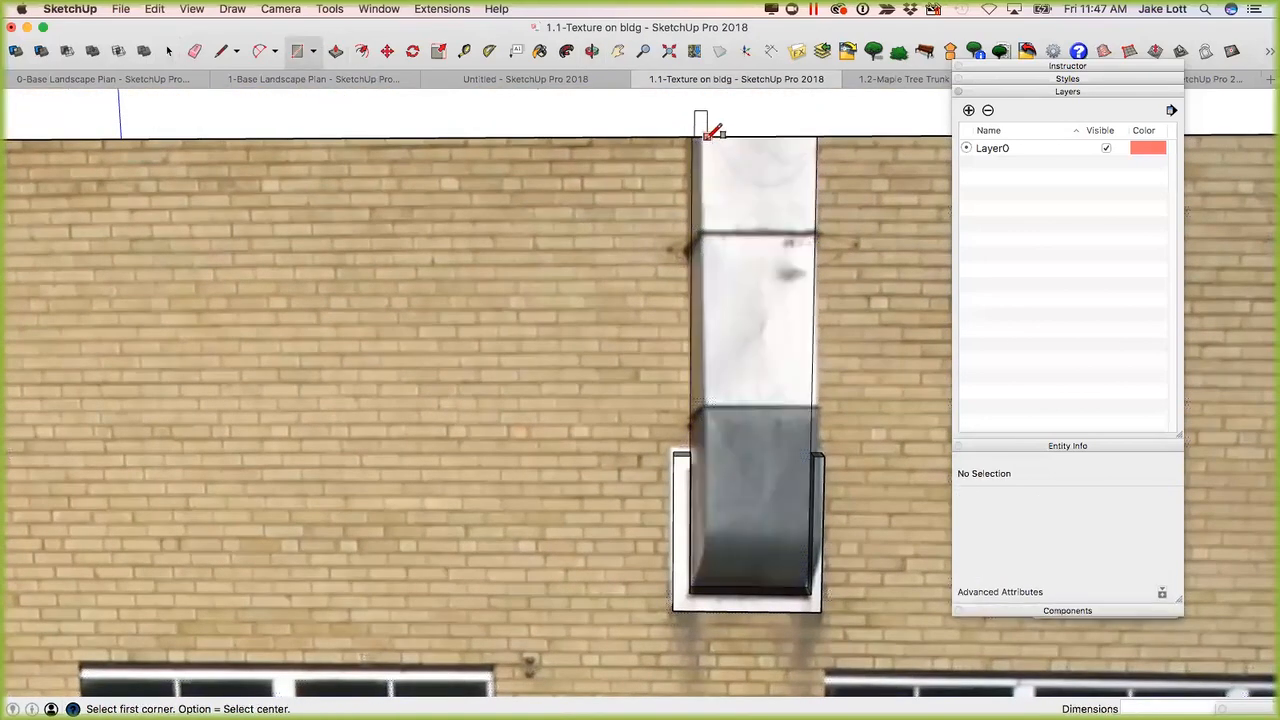
left_click(704, 137)
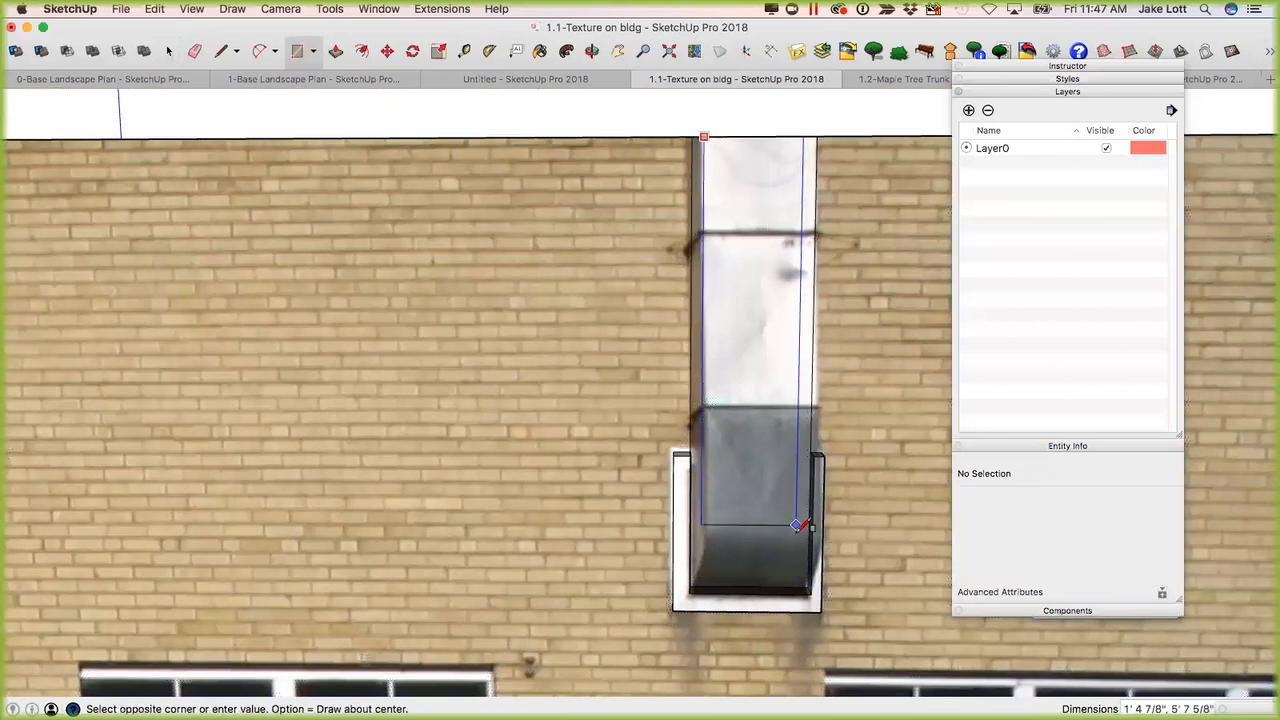
scroll(807, 586, "up", 3)
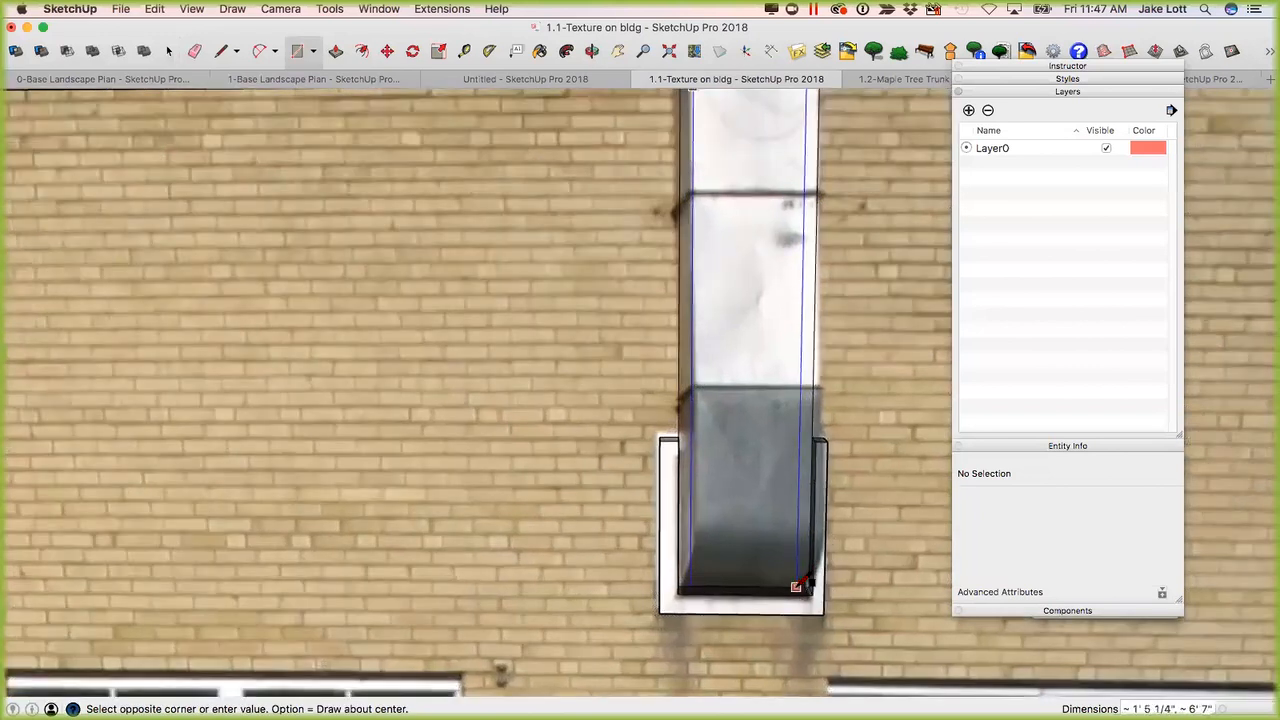
left_click(807, 586)
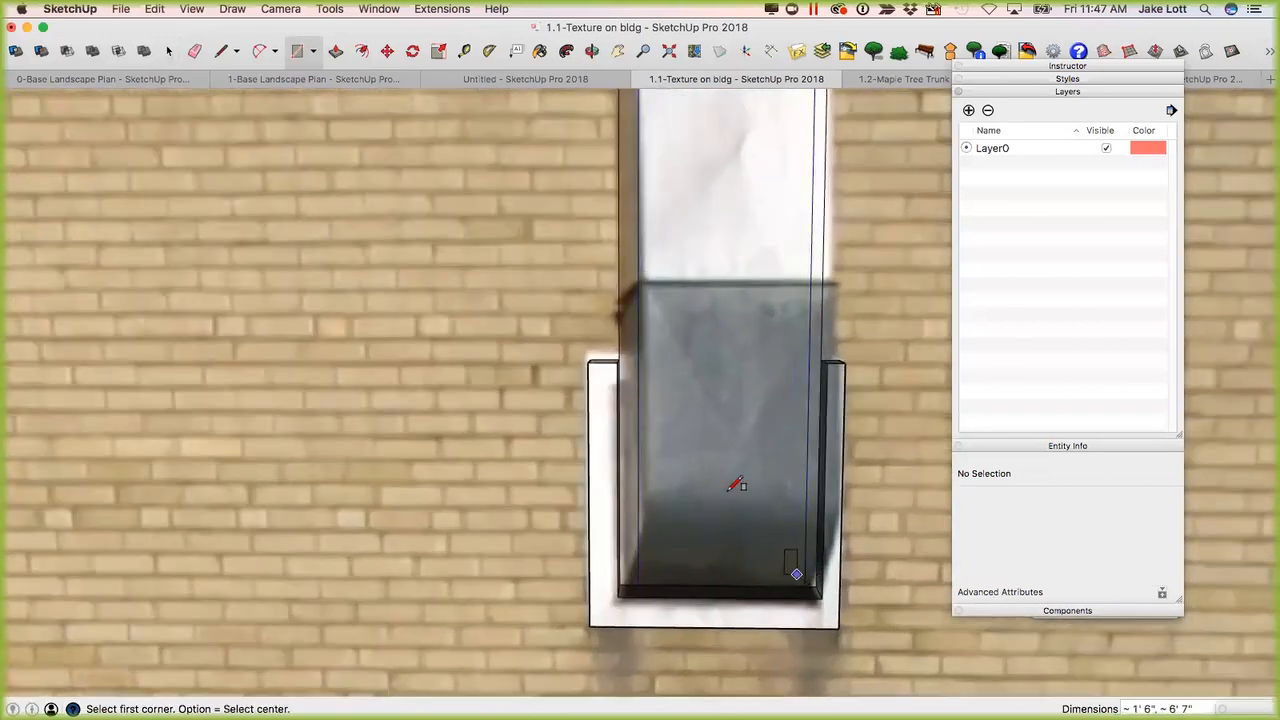
Erase the two outer vertical lines of the original duct outline on both sides of the narrower rectangle.
scroll(737, 486, "down", 5)
key("e")
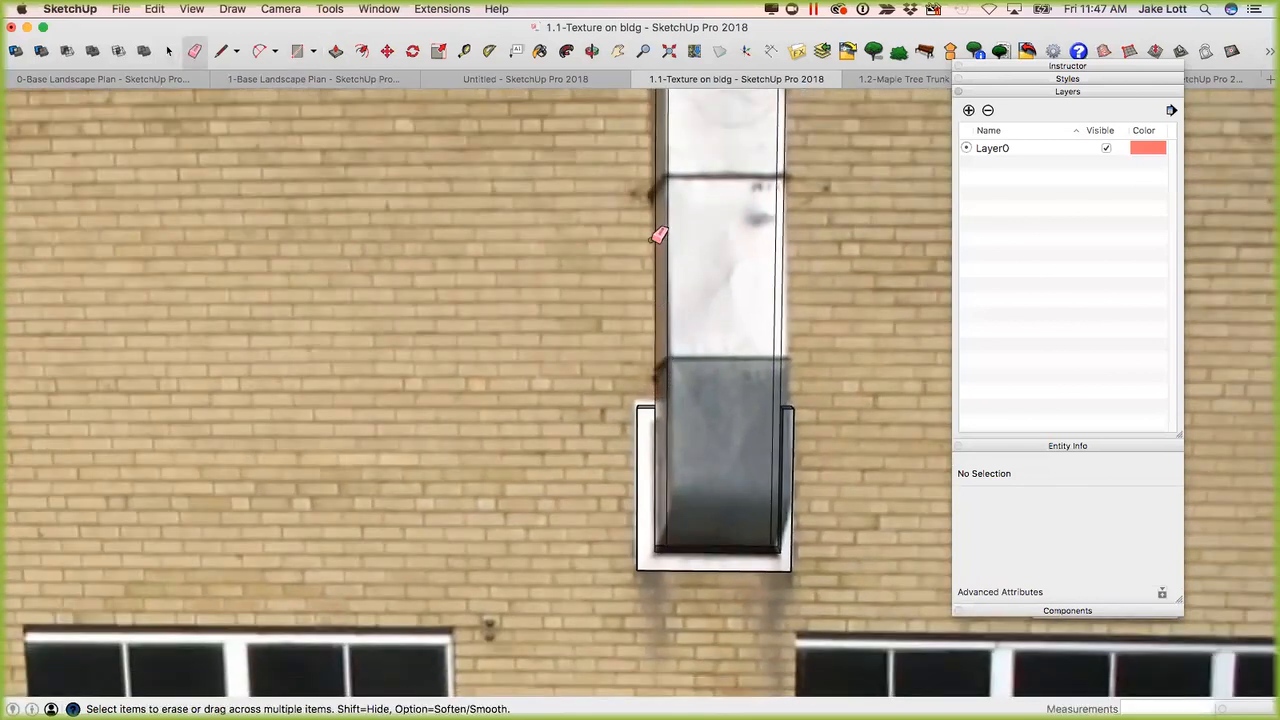
left_click(657, 239)
left_click(786, 243)
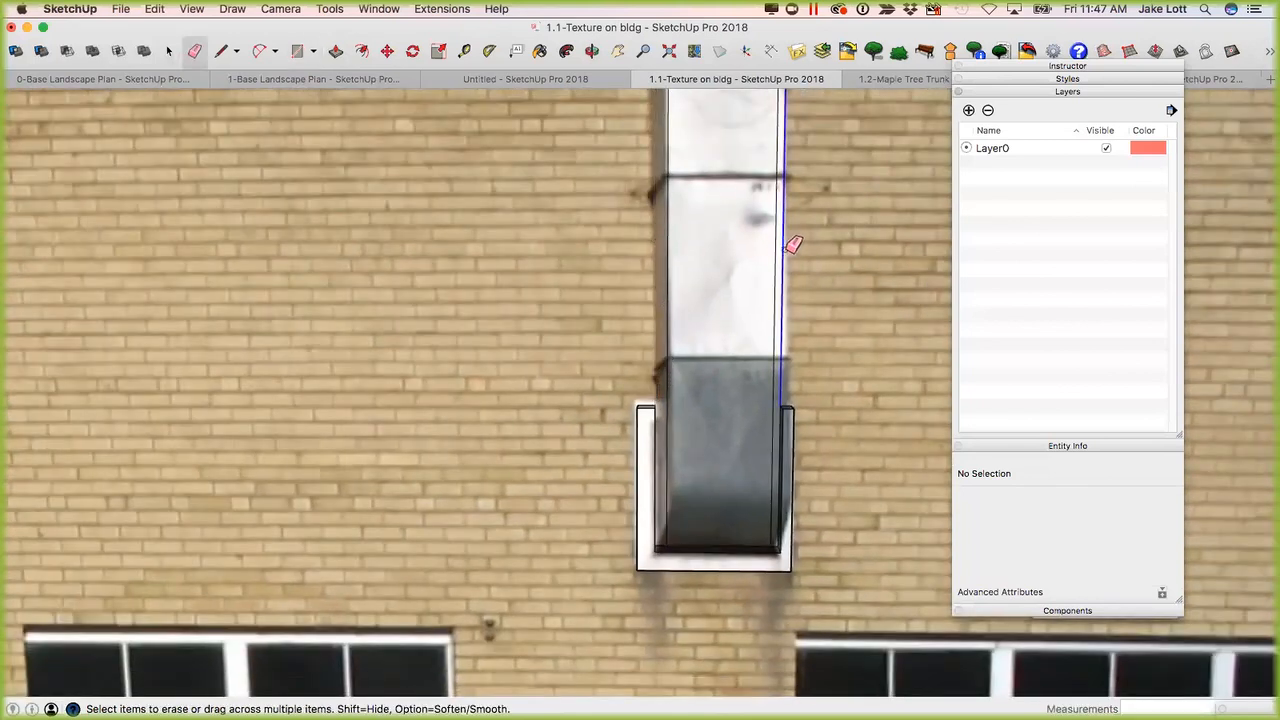
Pull the narrower duct face out from the wall about 9 7/16" with Push/Pull.
key("space")
right_click(705, 268)
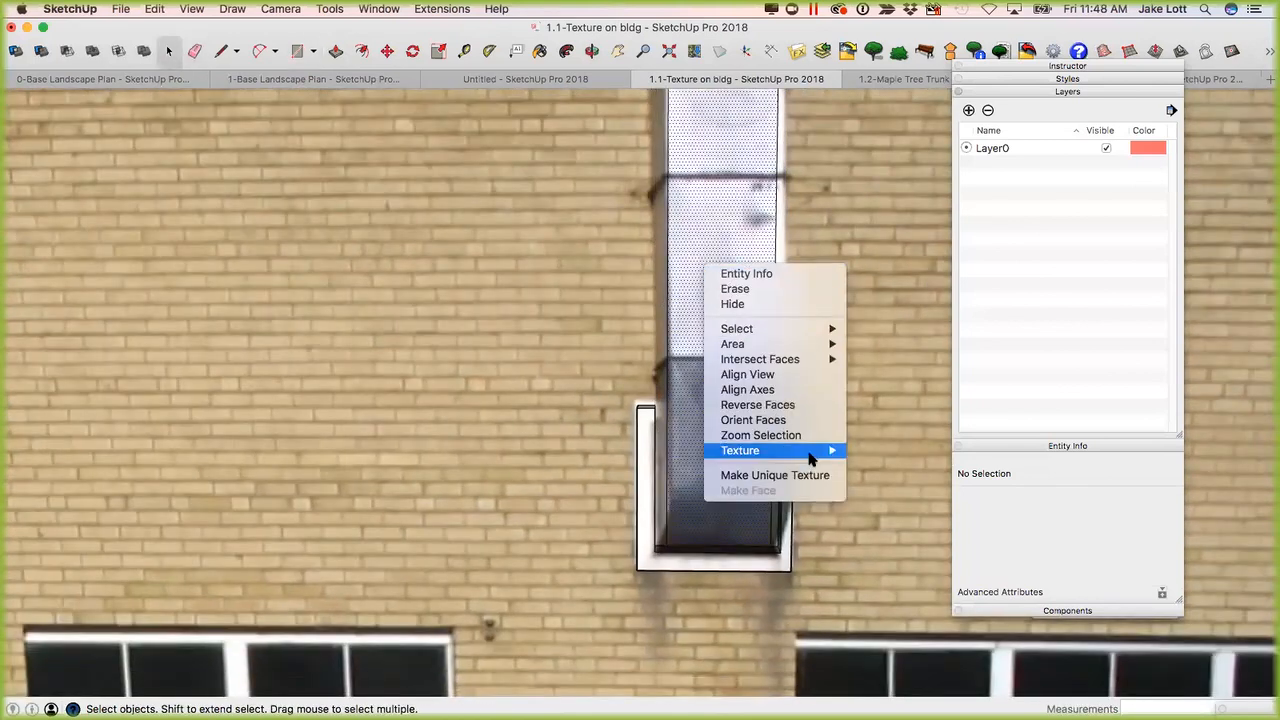
left_click(686, 330)
middle_click_drag(686, 334, 737, 466)
key("p")
left_click(708, 328)
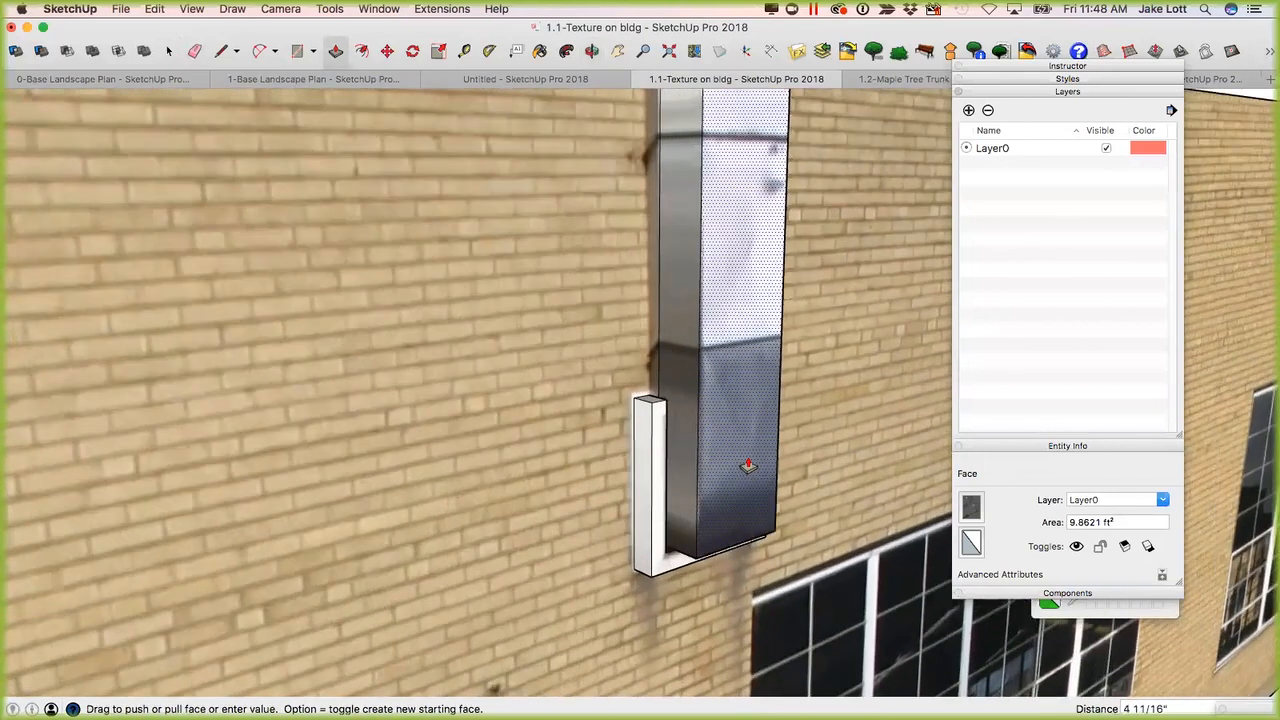
left_click(757, 420)
mouse_move(757, 414)
middle_mouse_down()
mouse_move(577, 348)
mouse_move(883, 337)
mouse_move(766, 355)
mouse_move(491, 337)
mouse_move(254, 366)
mouse_move(171, 426)
mouse_move(357, 417)
mouse_move(109, 380)
mouse_move(171, 402)
mouse_move(583, 331)
mouse_move(657, 286)
mouse_move(683, 315)
mouse_move(674, 523)
mouse_move(709, 407)
middle_mouse_up()
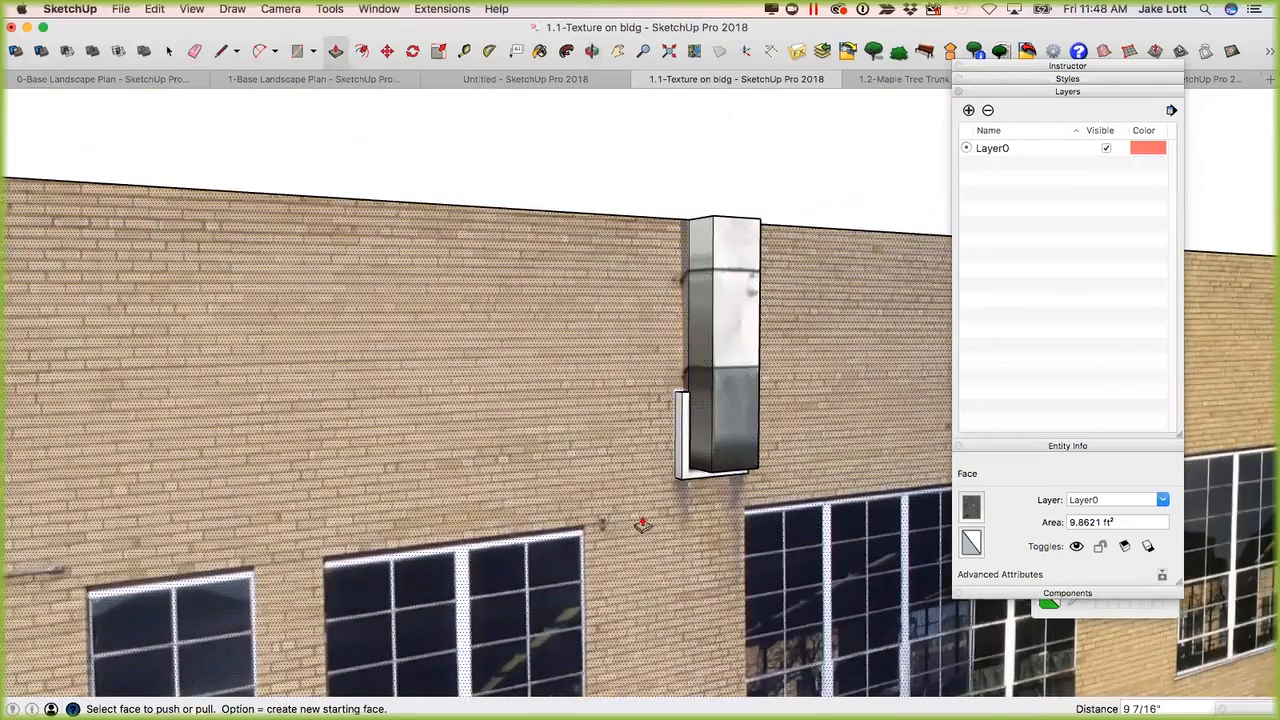
Select the white door face on the front of the small concrete annex beside the brick facade.
middle_click_drag(581, 509, 805, 500)
scroll(757, 524, "up", 3)
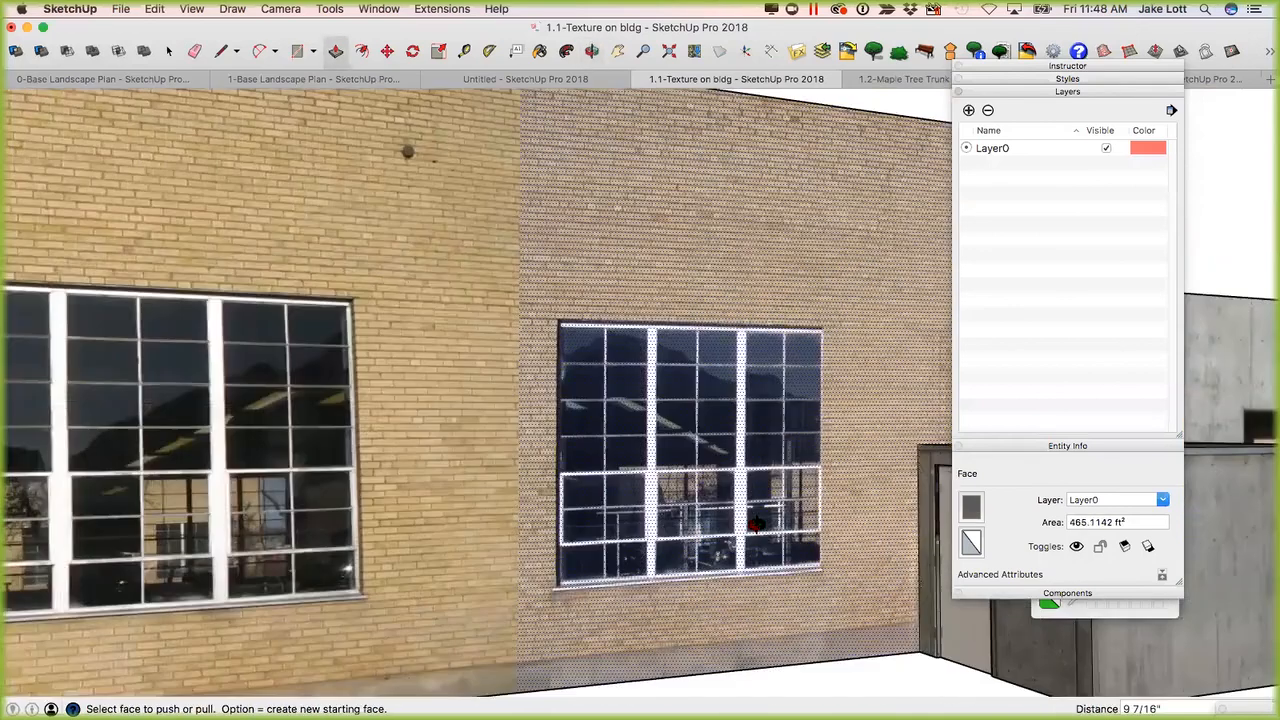
middle_click_drag(649, 441, 597, 358)
scroll(597, 357, "up", 3)
key("space")
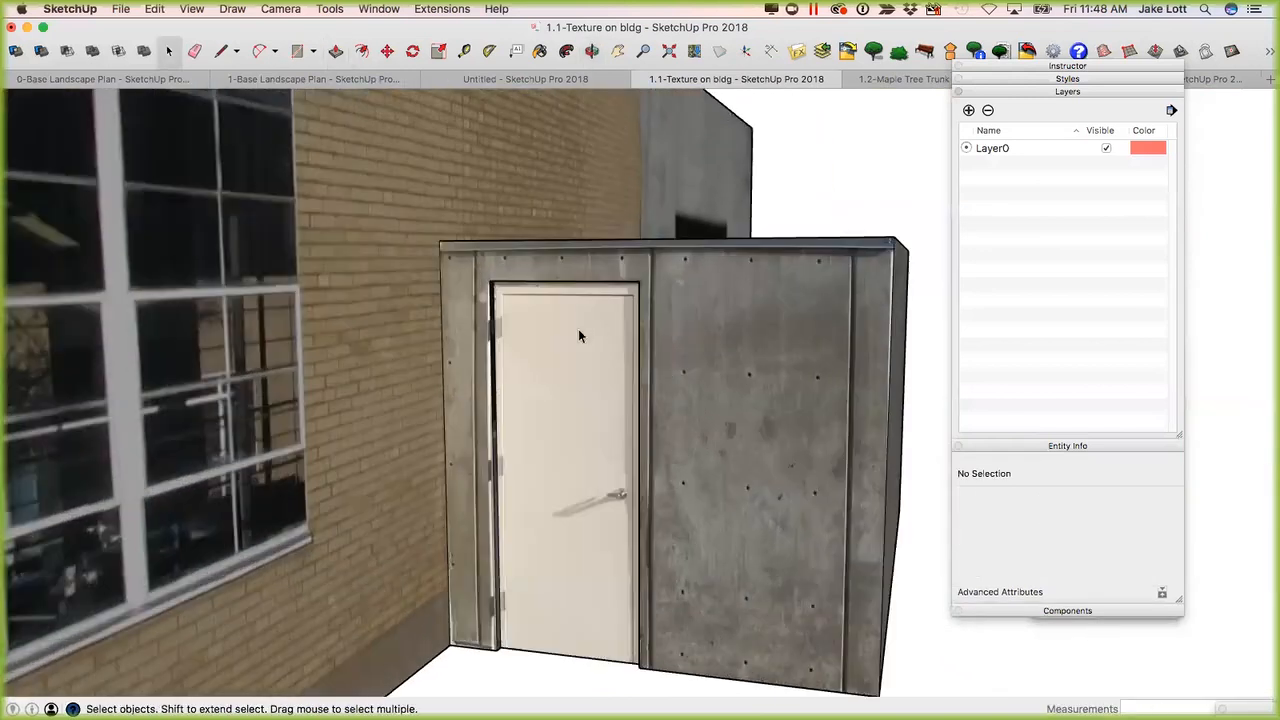
scroll(615, 487, "up", 3)
left_click(640, 450)
middle_click_drag(663, 463, 690, 460)
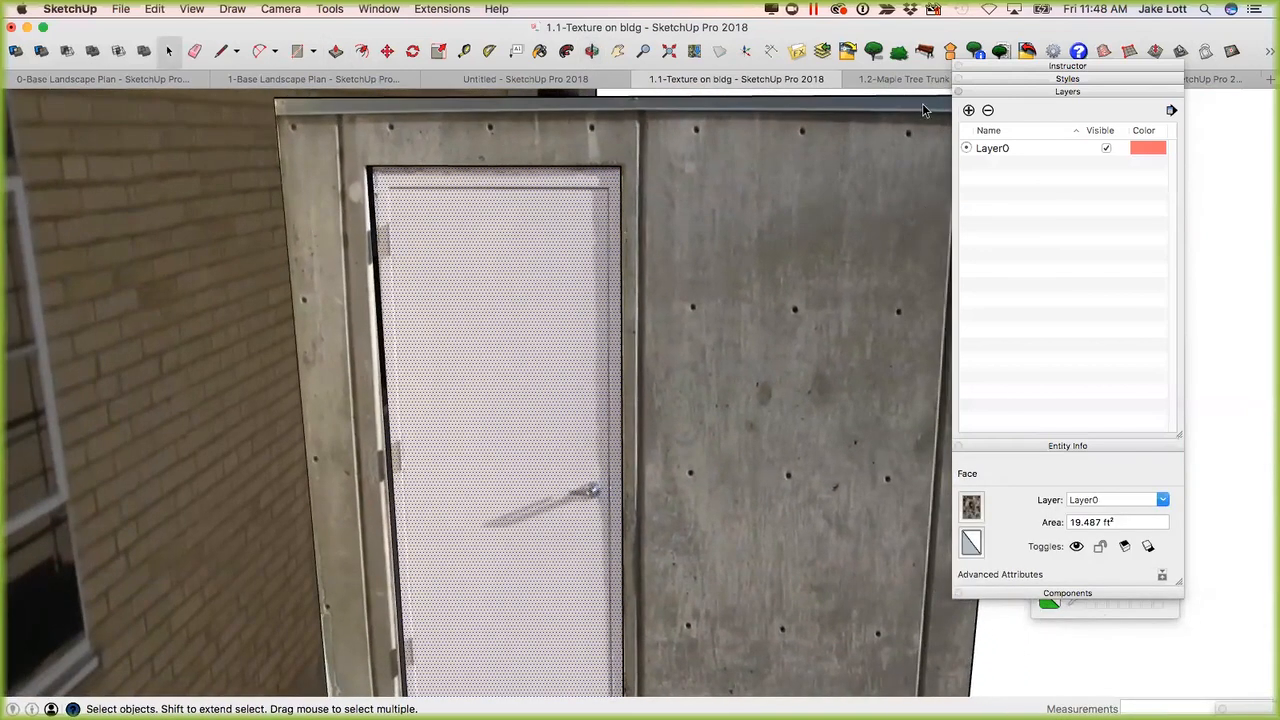
left_click(1270, 54)
left_click(1175, 69)
Examine the annex's recessed door, concrete walls and roof from several angles, along with the adjoining brick facade.
scroll(586, 329, "down", 1)
scroll(487, 307, "down", 2)
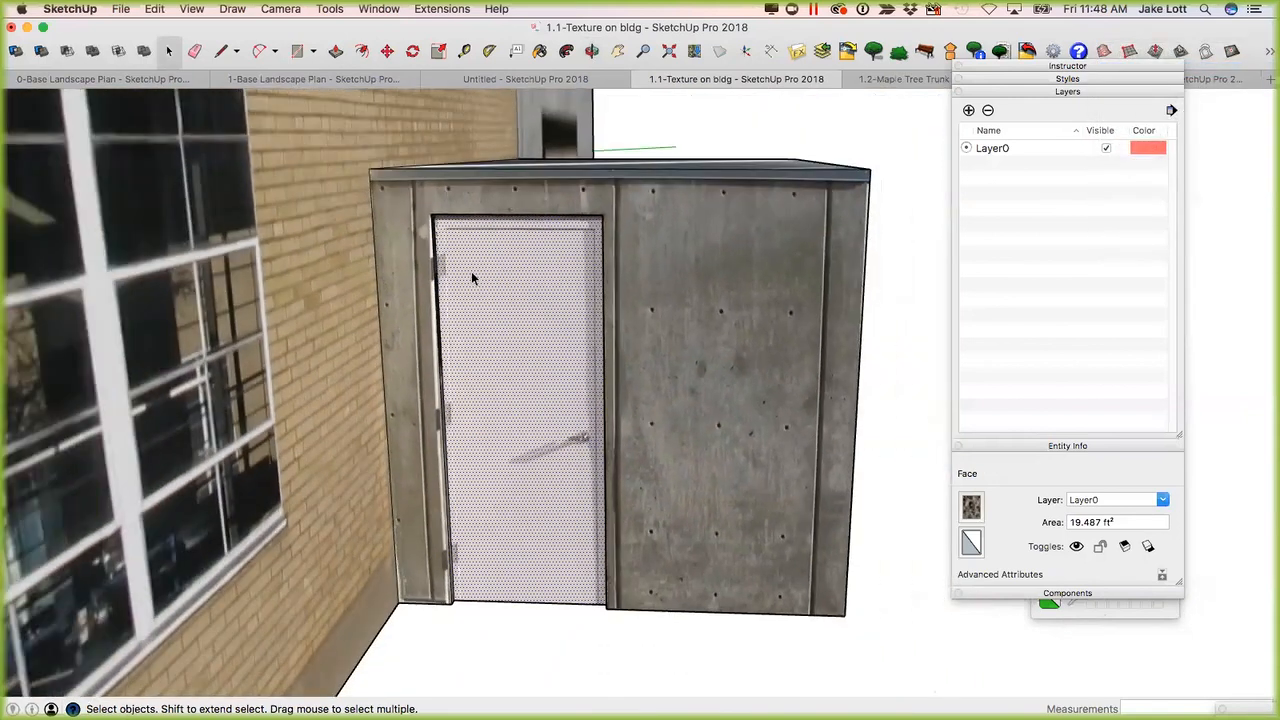
middle_click_drag(482, 373, 591, 293)
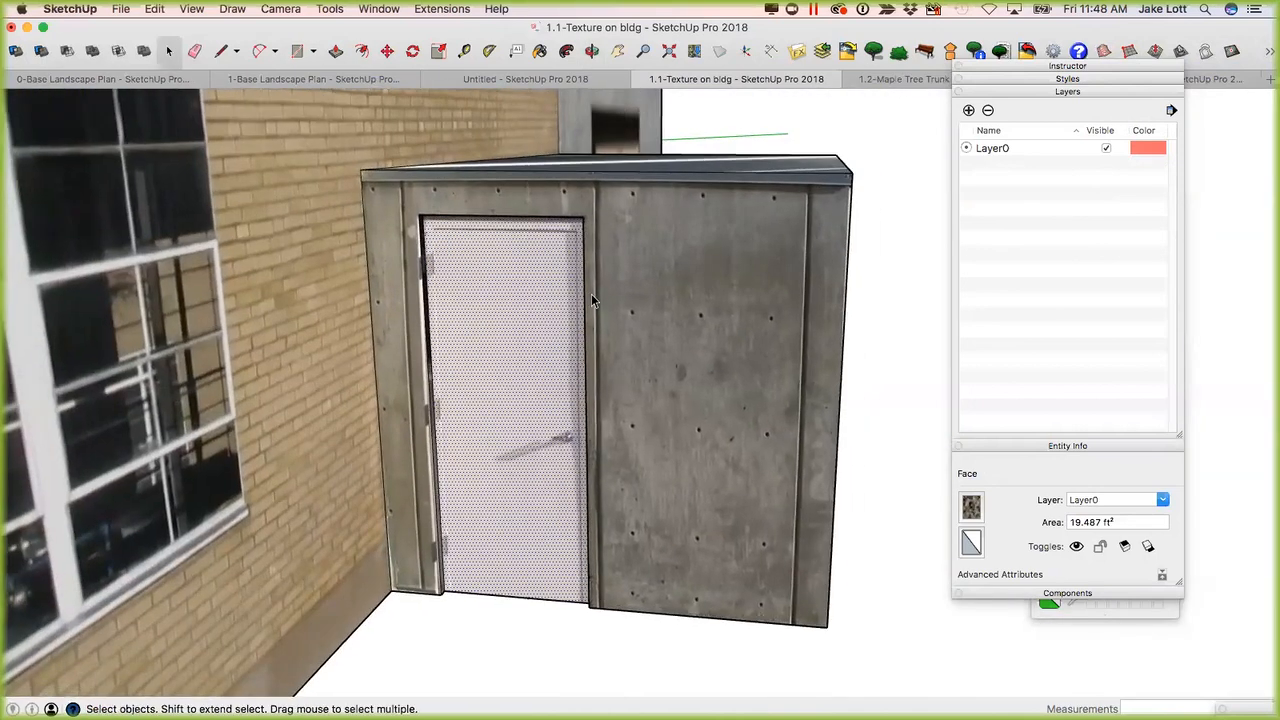
scroll(589, 293, "up", 3)
scroll(515, 322, "down", 2)
middle_click_drag(532, 329, 346, 375)
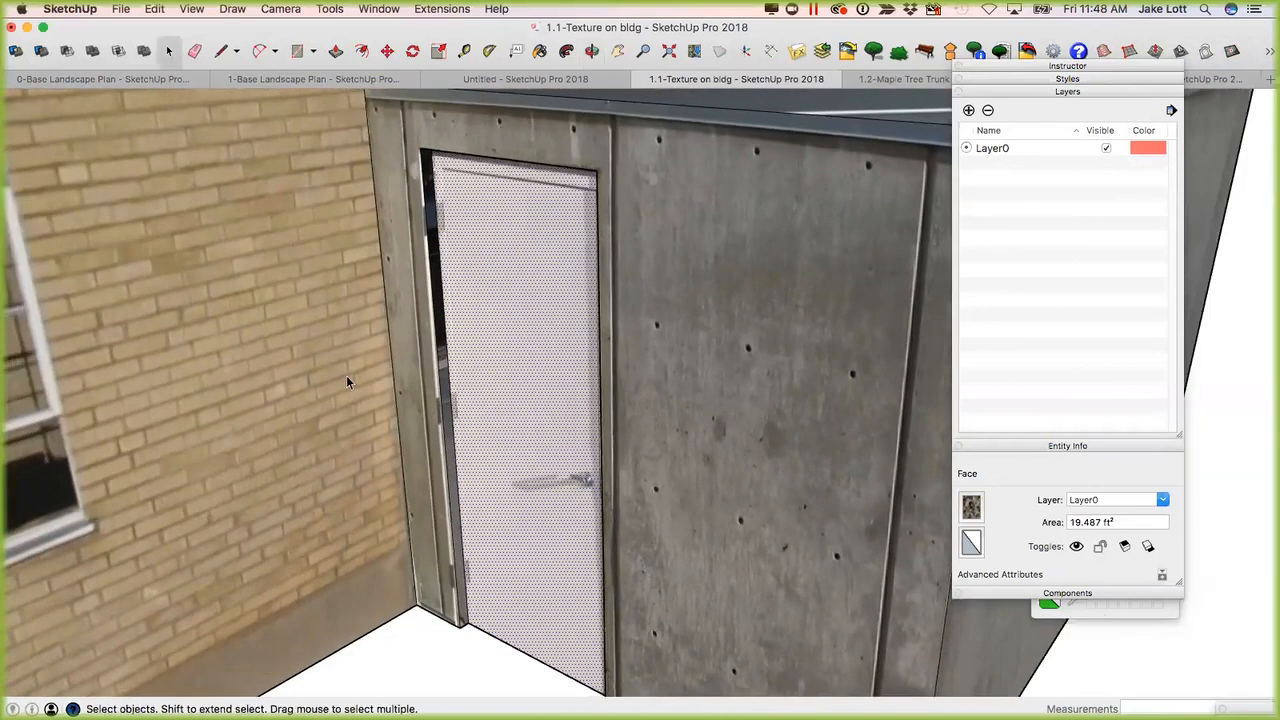
scroll(346, 378, "down", 1)
scroll(346, 375, "down", 3)
scroll(431, 358, "down", 2)
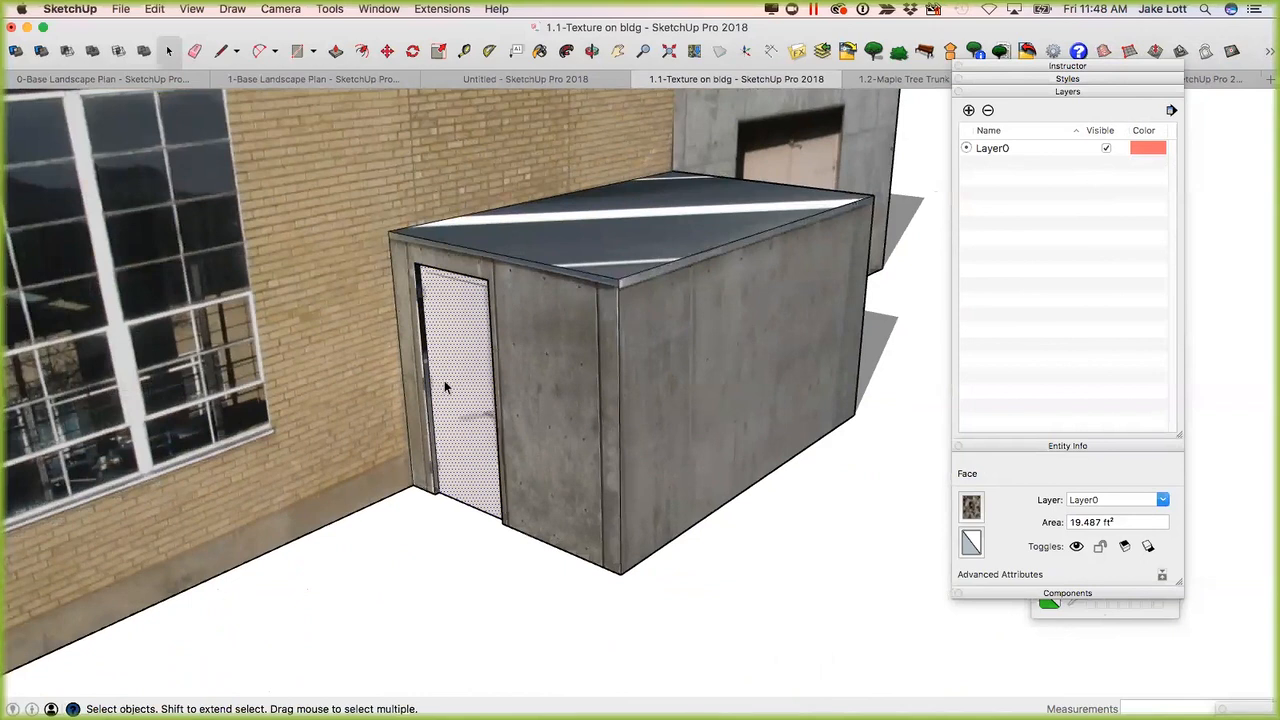
scroll(446, 387, "down", 4)
middle_click_drag(560, 395, 679, 388)
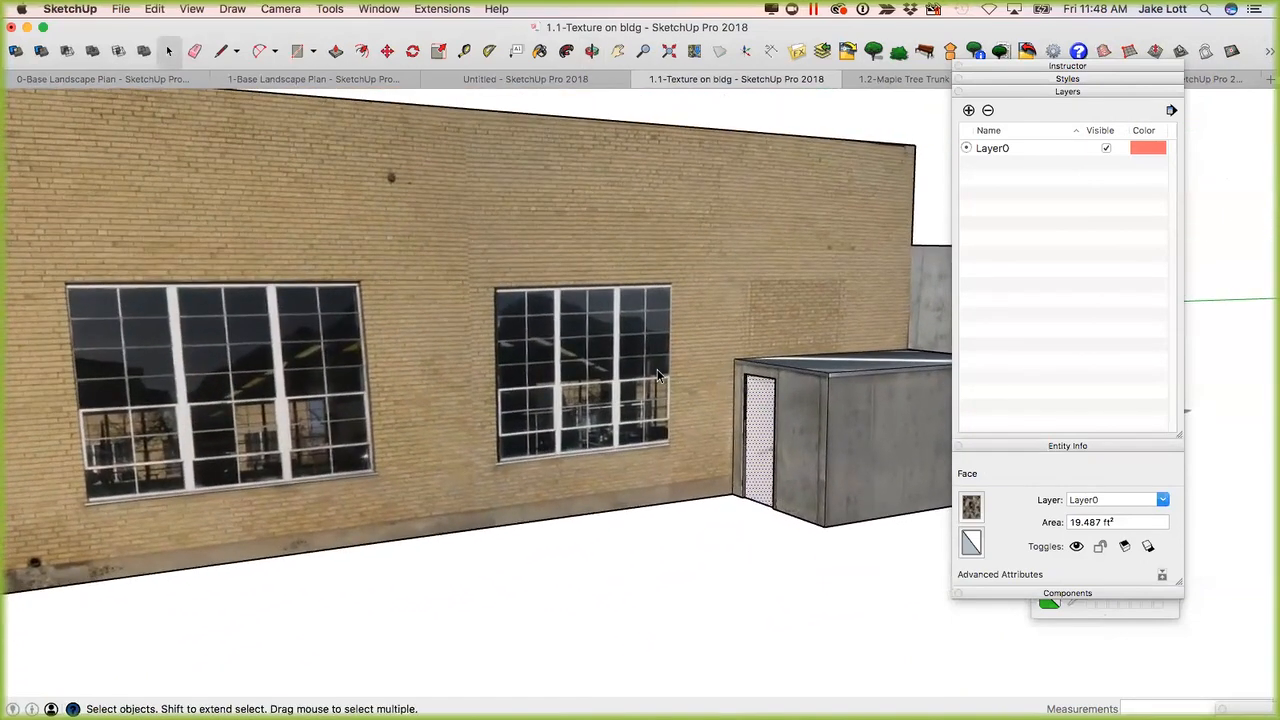
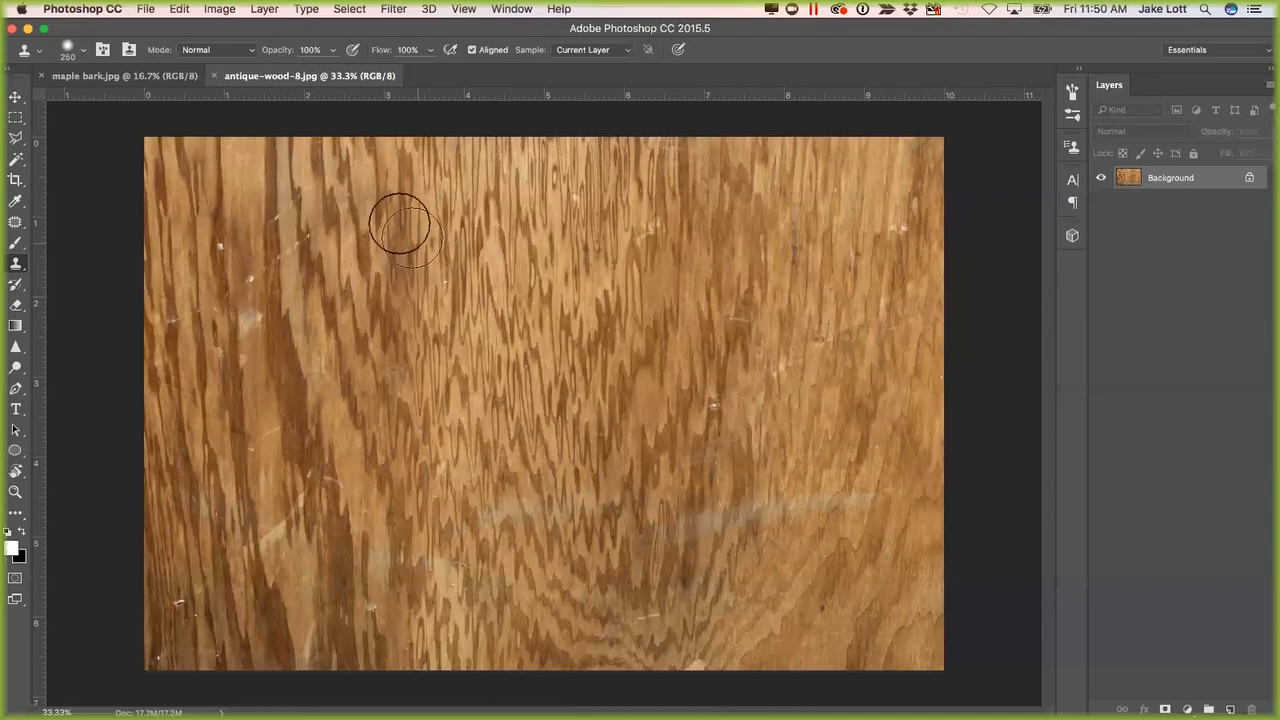
Switch to maple bark.jpg in Photoshop and crop it to a 1:1 square, shifting the crop toward the image's left side.
left_click(125, 76)
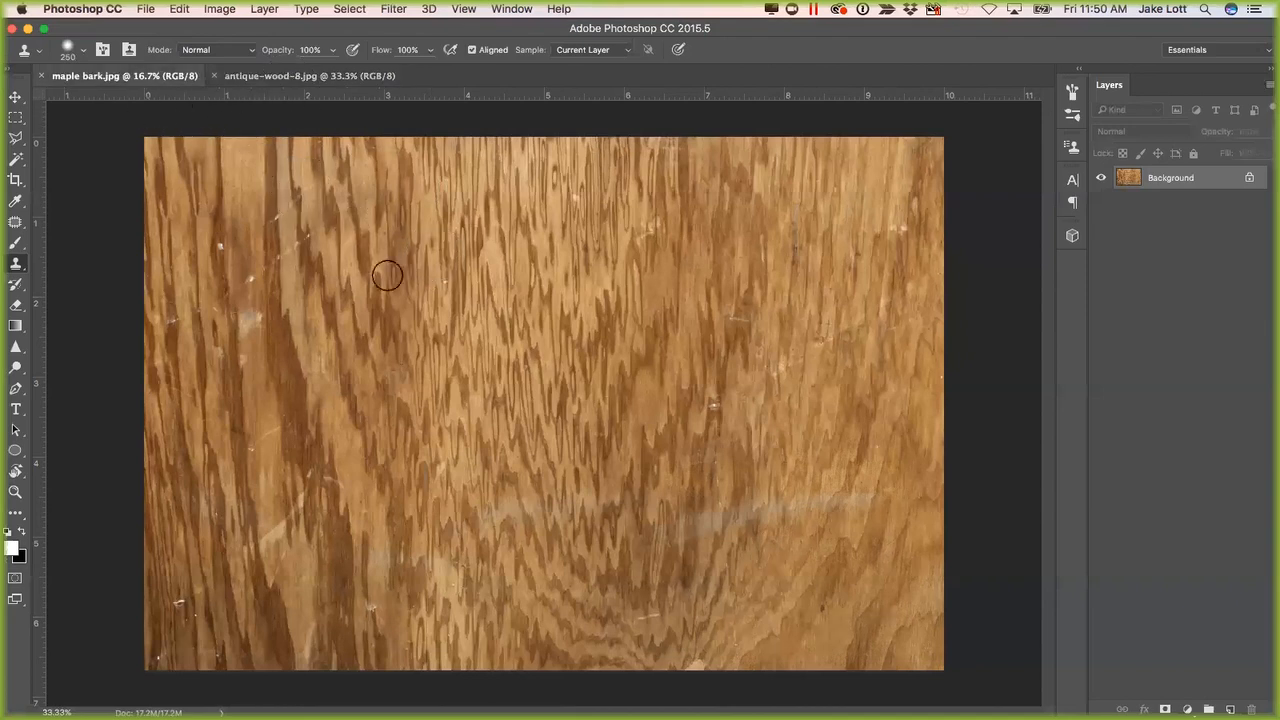
left_click(298, 78)
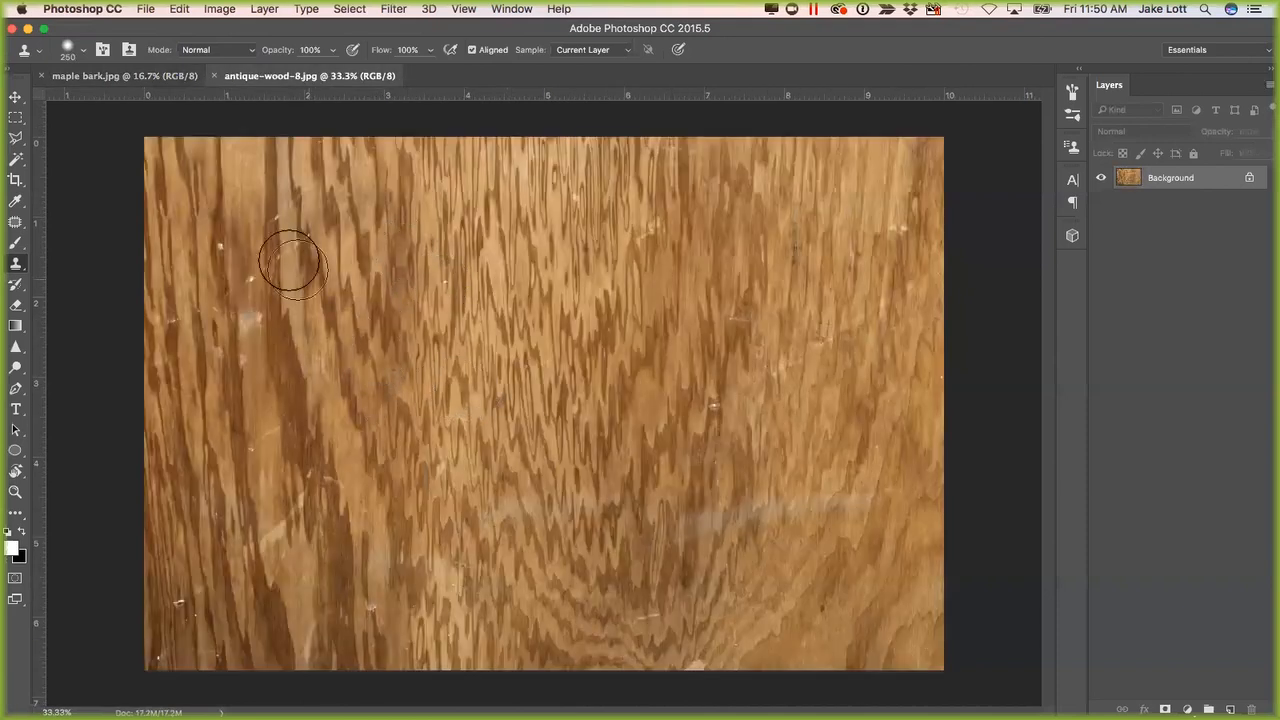
left_click(110, 78)
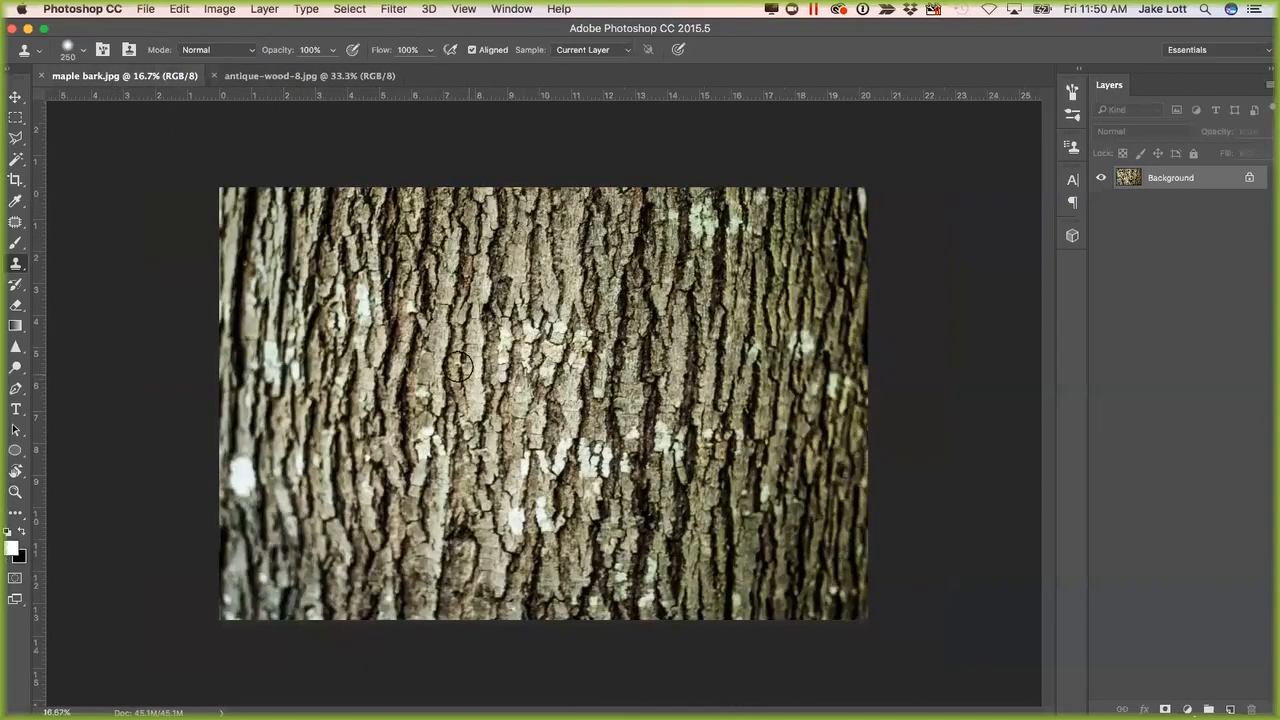
left_click(16, 181)
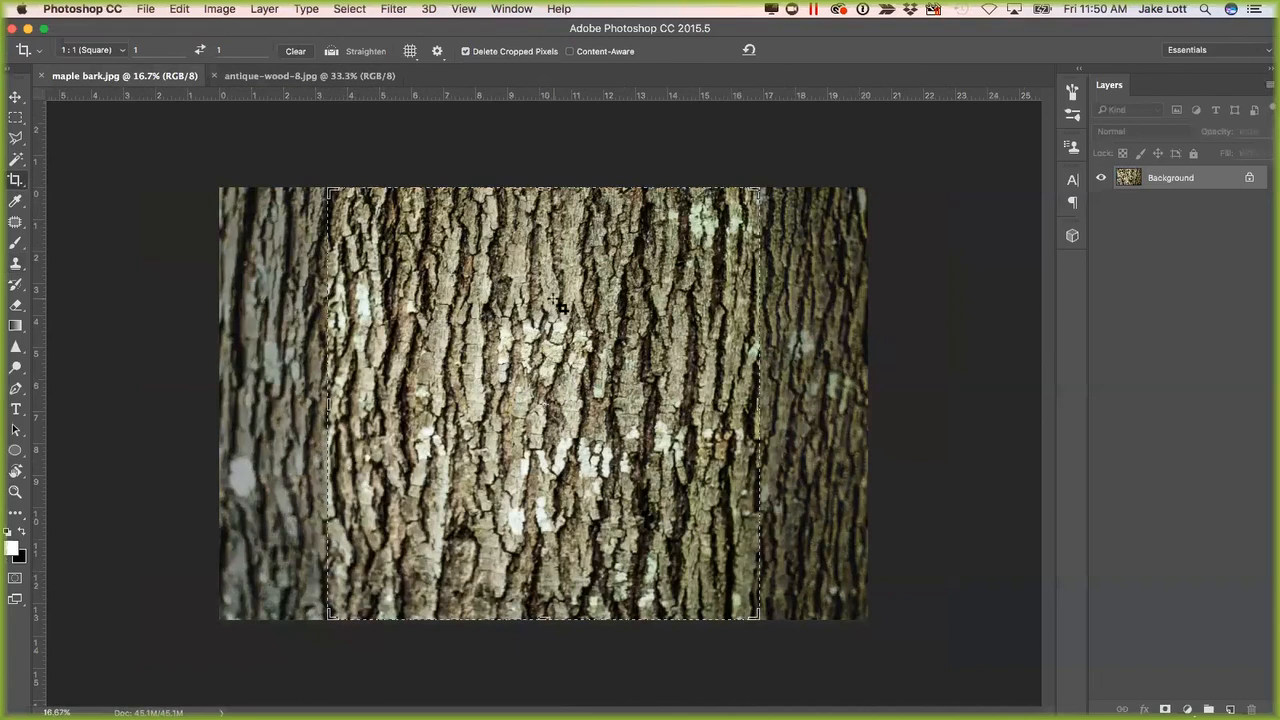
left_click_drag(555, 327, 577, 366)
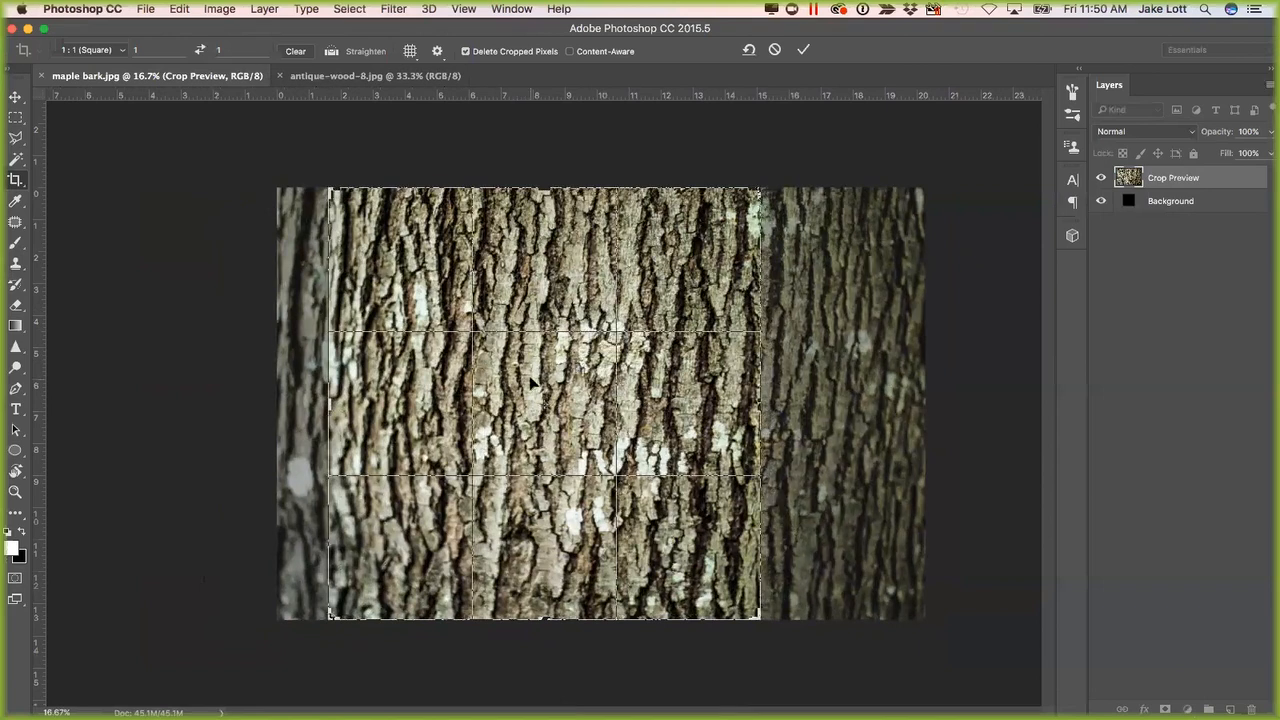
key("Return")
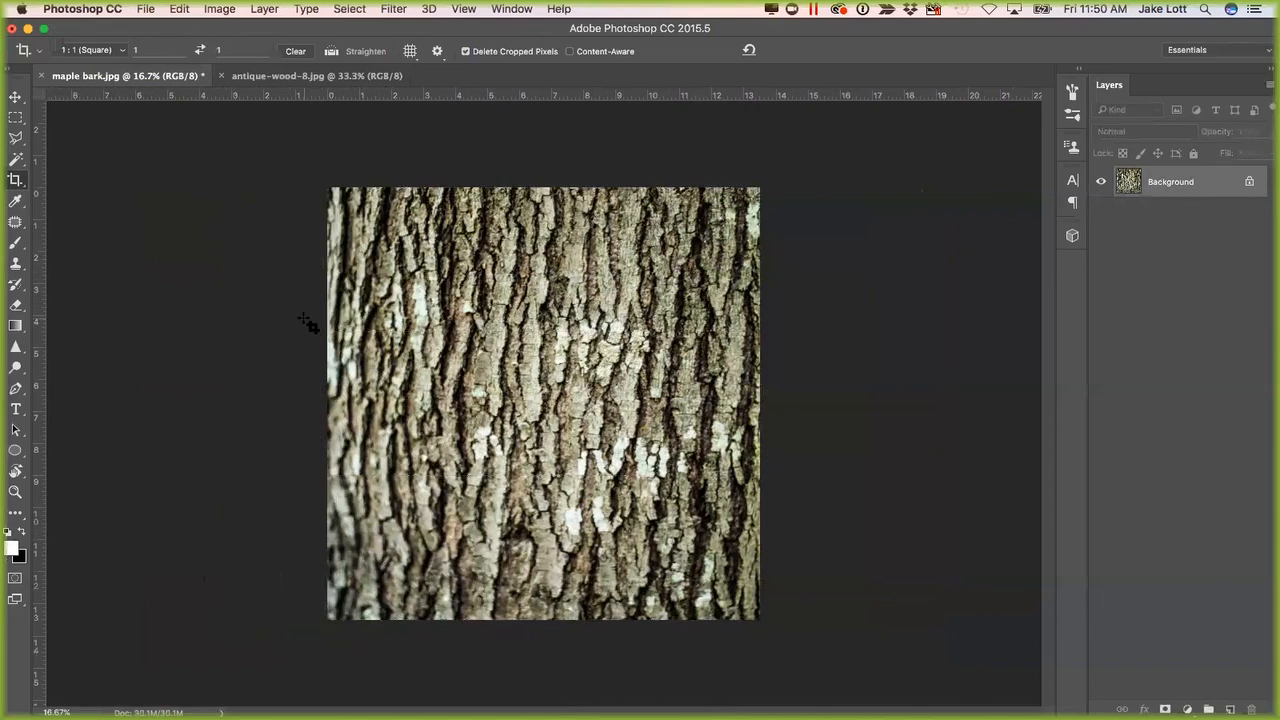
Lighten the bark's darker areas with the Dodge tool, using the Shadows range at 62% exposure.
left_click_drag(16, 366, 86, 374)
left_click(86, 367)
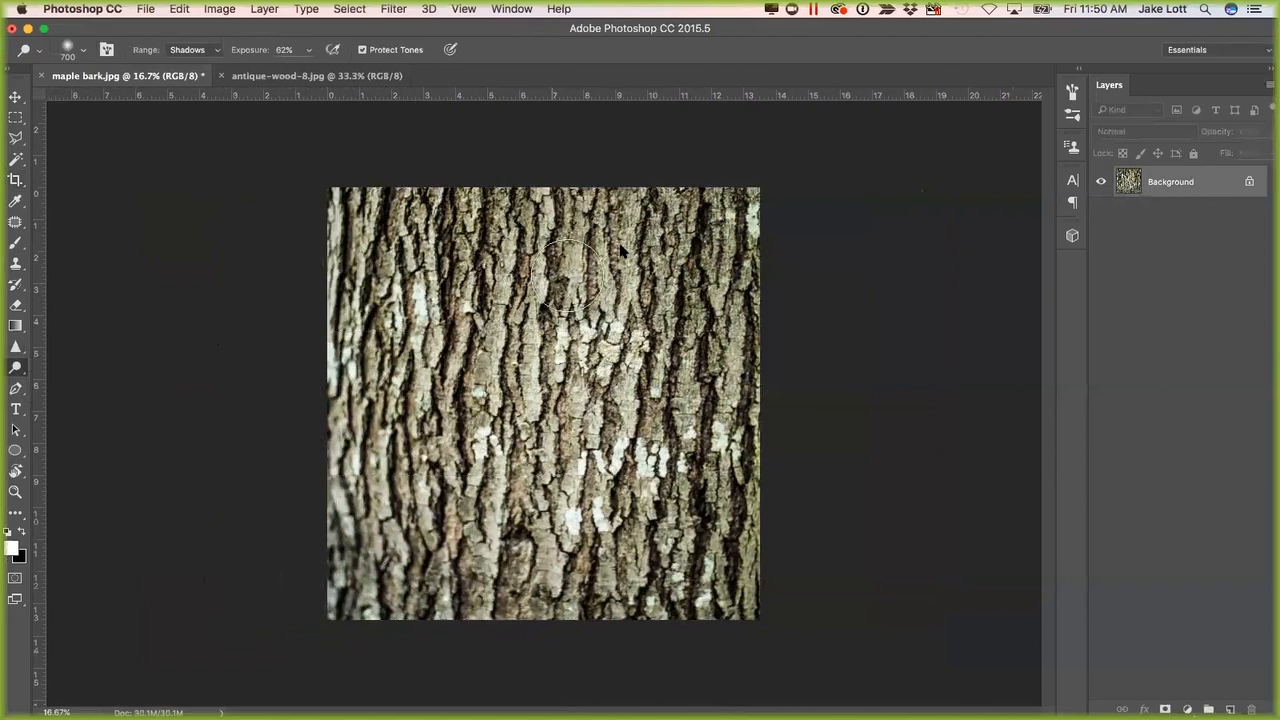
mouse_move(734, 209)
left_mouse_down()
mouse_move(714, 312)
mouse_move(751, 376)
mouse_move(759, 574)
mouse_move(718, 540)
mouse_move(700, 195)
mouse_move(695, 245)
mouse_move(736, 256)
mouse_move(705, 222)
mouse_move(757, 243)
mouse_move(723, 612)
mouse_move(690, 557)
mouse_move(660, 600)
mouse_move(363, 614)
mouse_move(348, 275)
mouse_move(454, 190)
mouse_move(318, 176)
mouse_move(520, 220)
mouse_move(414, 186)
mouse_move(347, 418)
left_mouse_up()
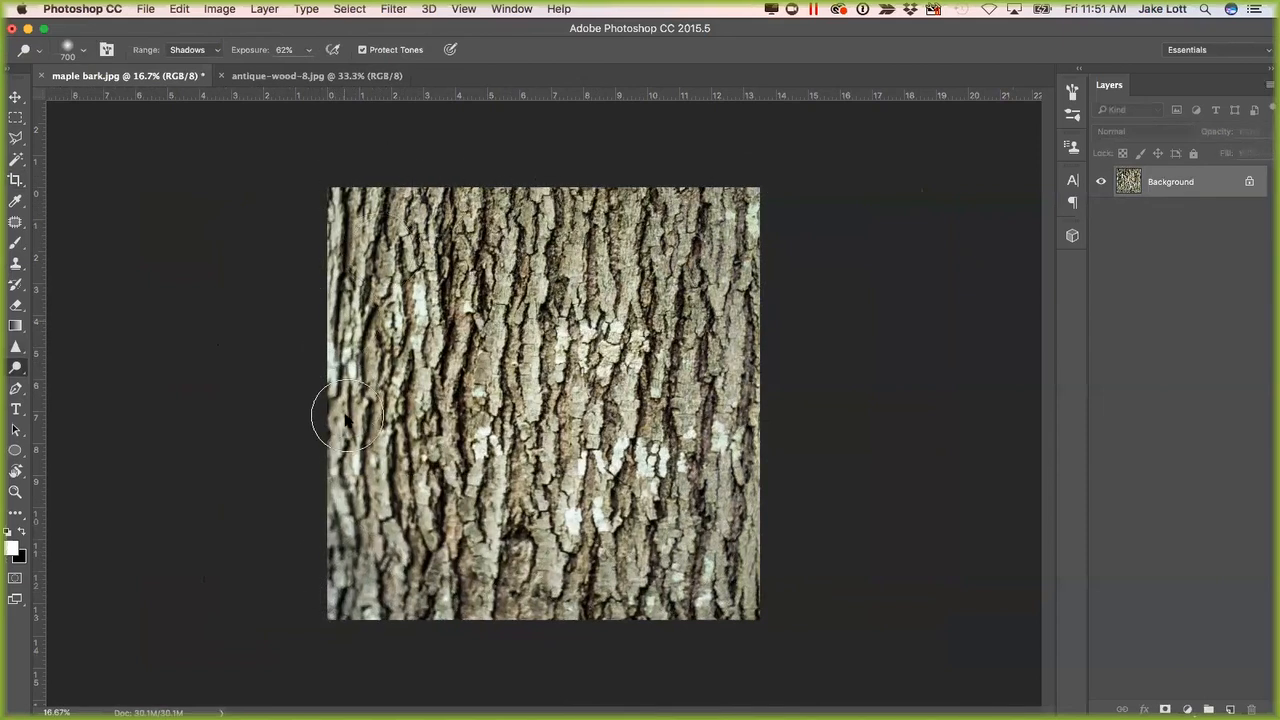
Sharpen the blurry bark along the image's left edge with the Sharpen tool at 50% strength.
left_click(15, 347)
left_click(82, 361)
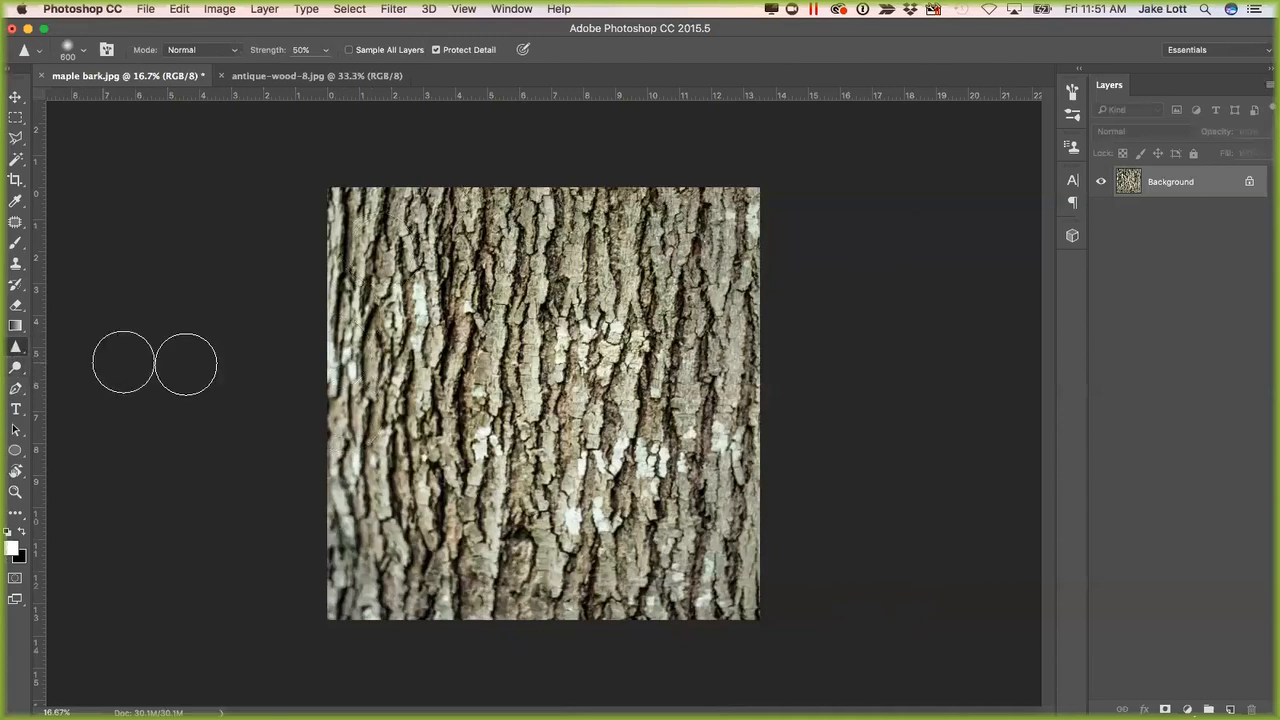
mouse_move(349, 457)
left_mouse_down()
mouse_move(339, 415)
mouse_move(353, 334)
mouse_move(349, 429)
mouse_move(361, 390)
left_mouse_up()
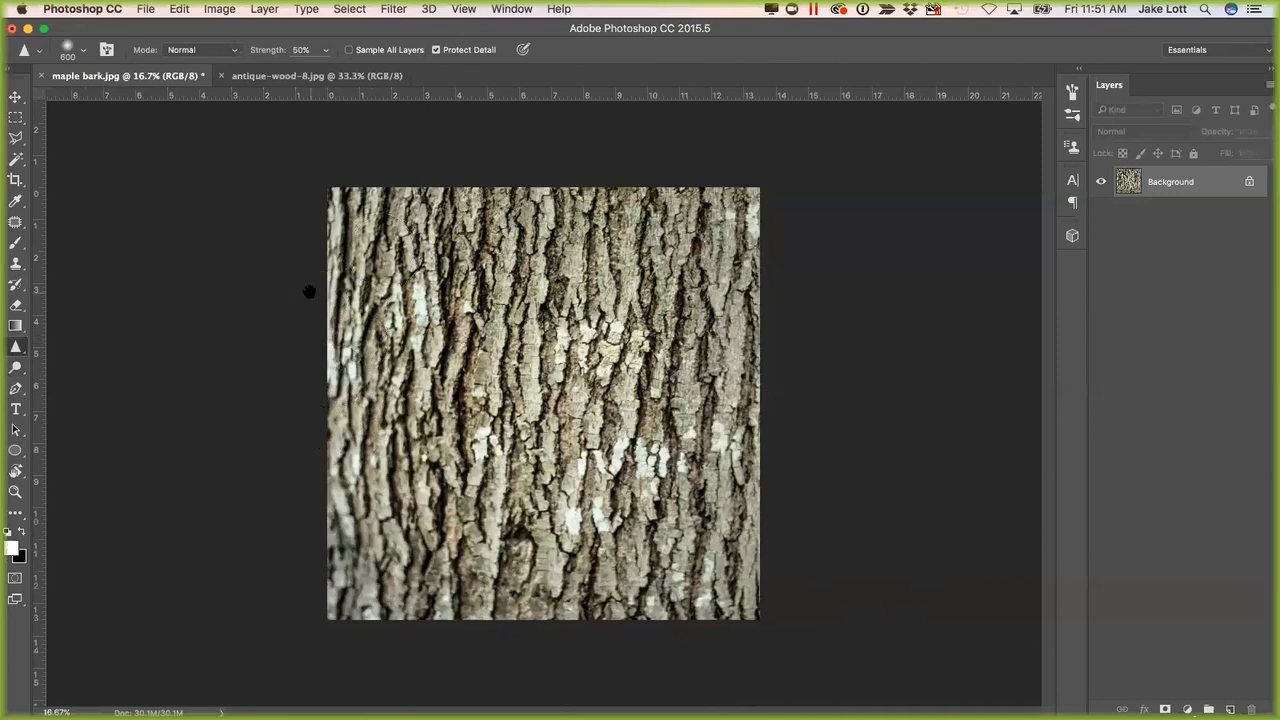
Set the canvas size to 3000 by 3000 pixels and accept clipping of the image edges.
left_click(262, 10)
mouse_move(219, 9)
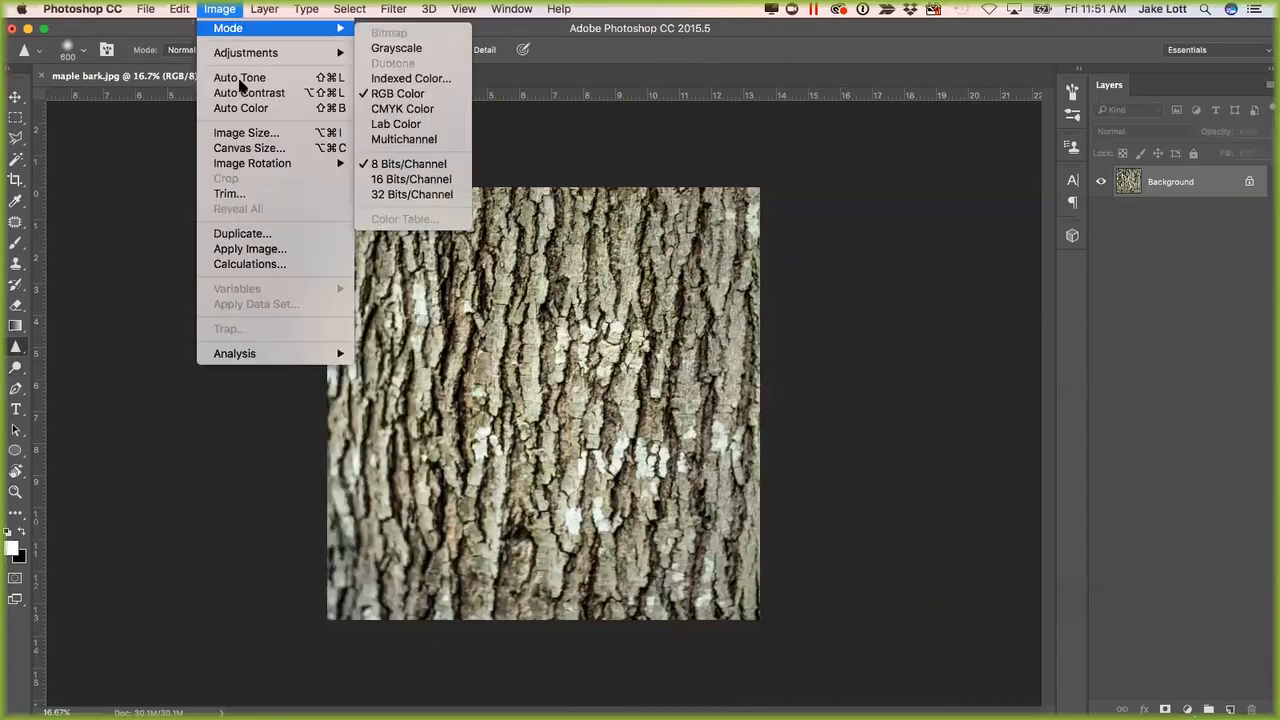
left_click(249, 149)
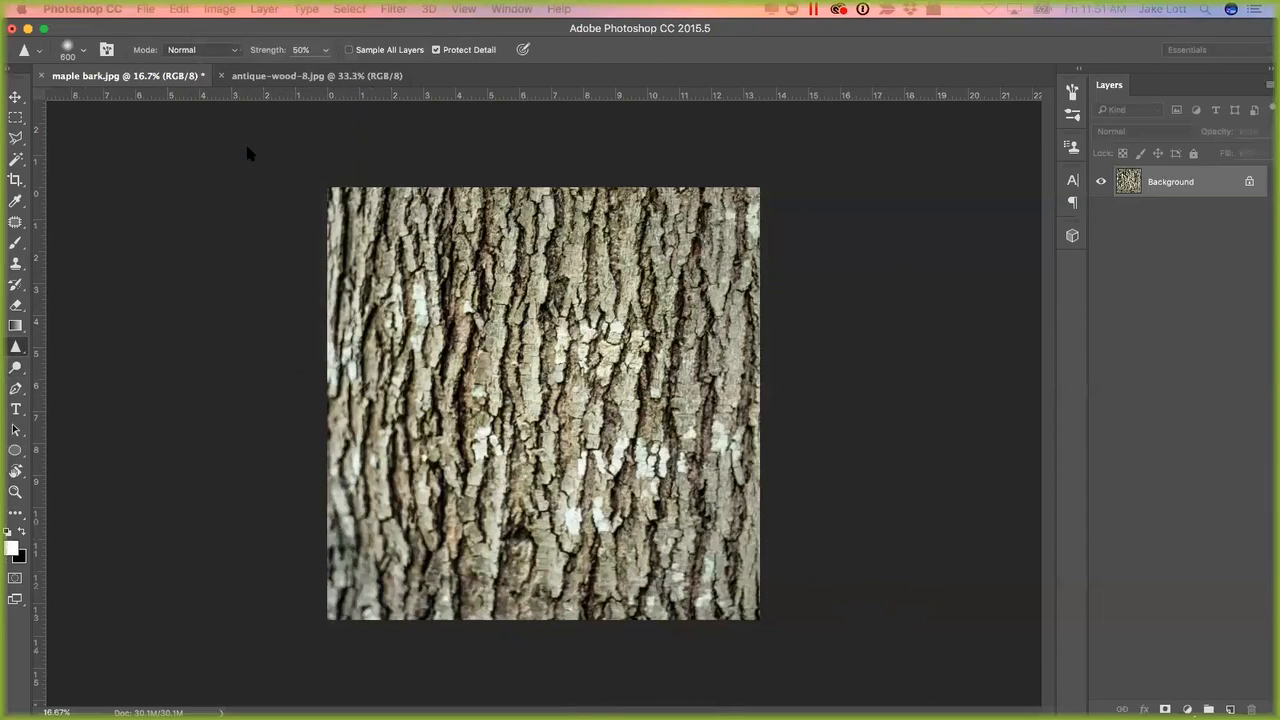
left_click(571, 298)
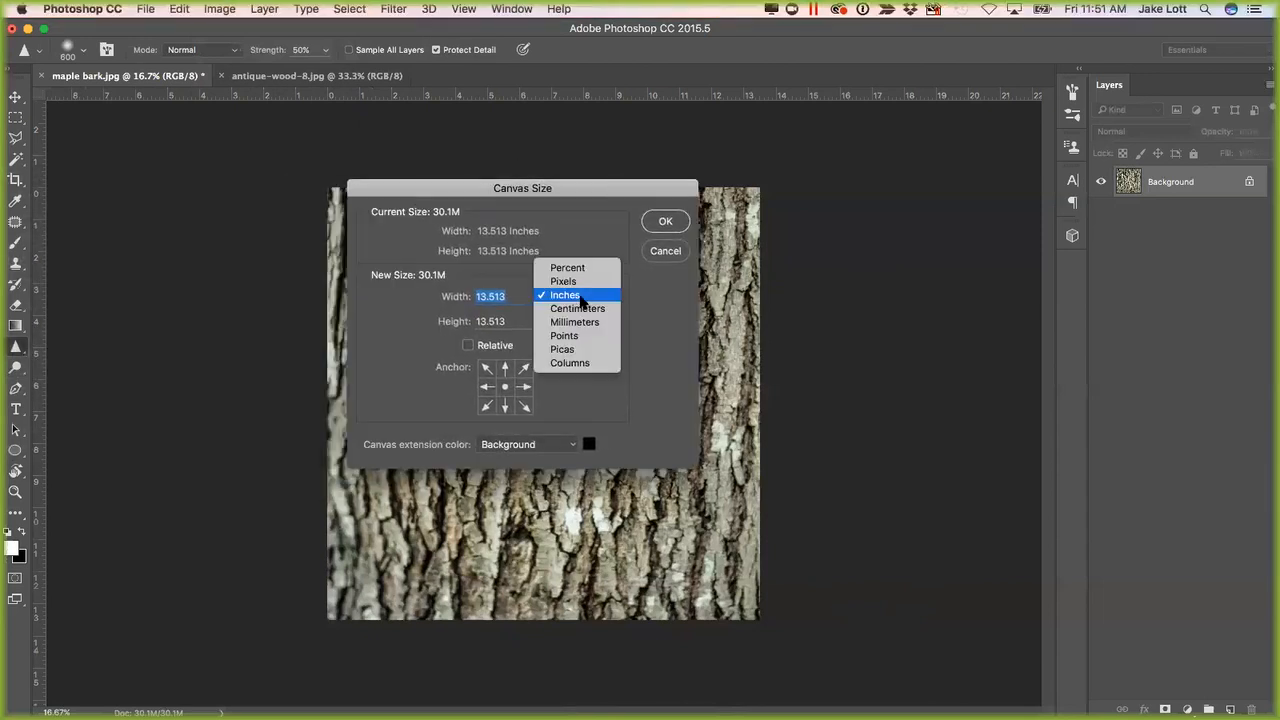
left_click(563, 278)
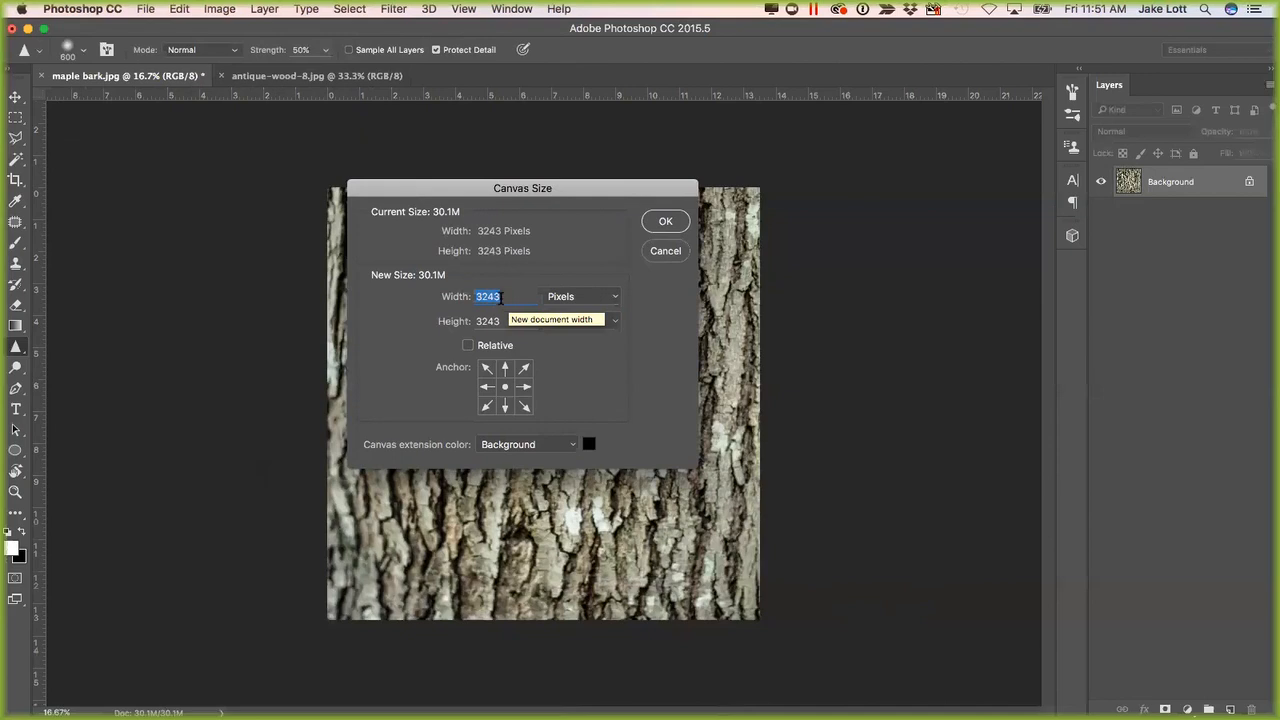
type("3000")
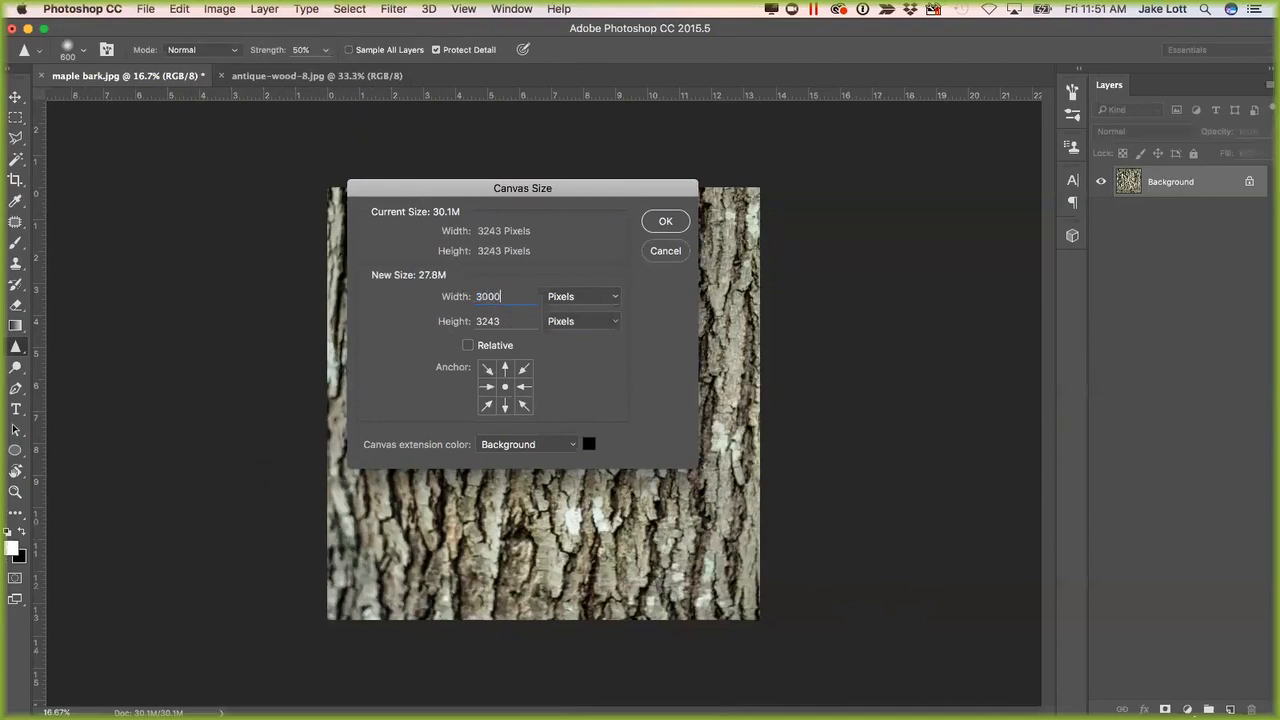
type("3")
left_click(665, 221)
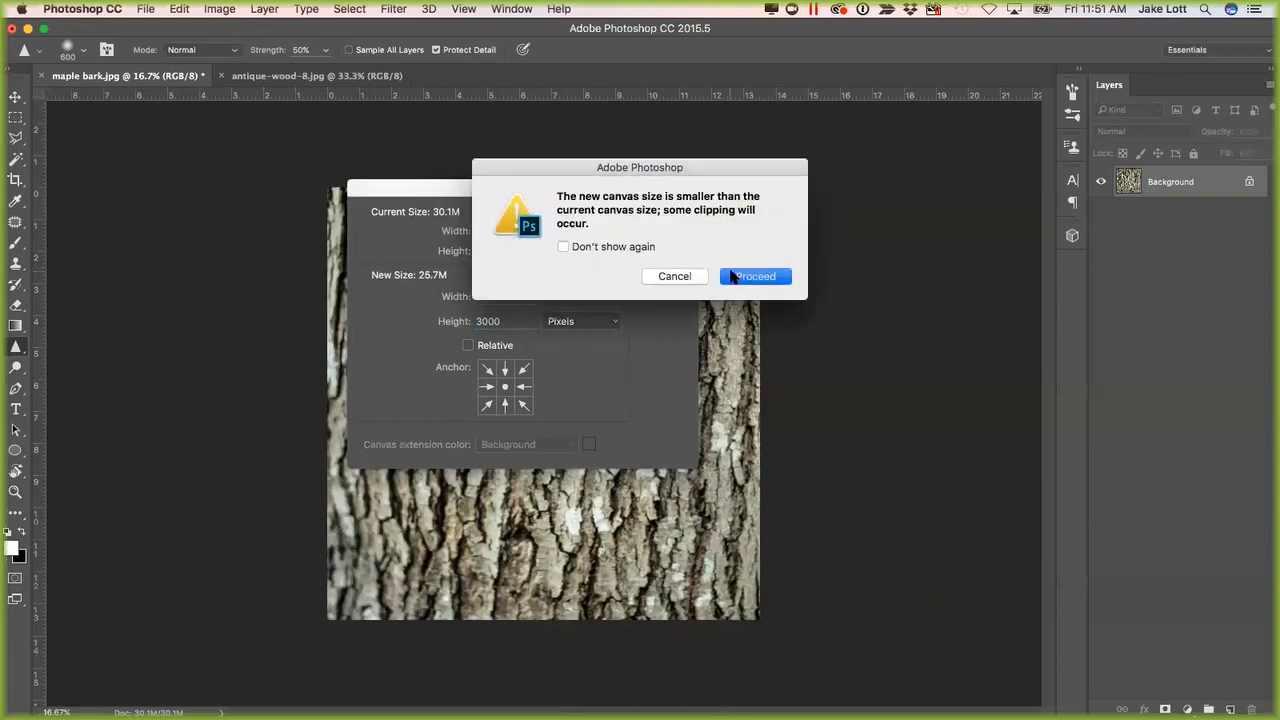
left_click(752, 276)
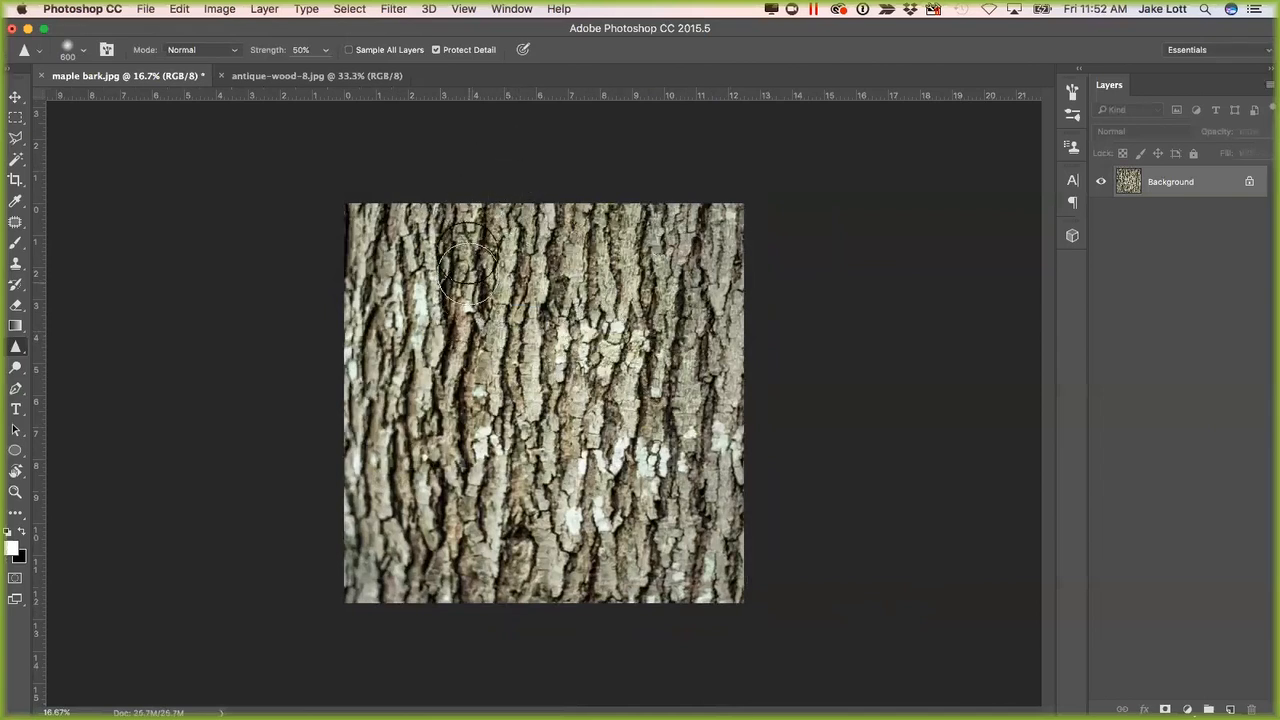
Apply the Offset filter to the bark with 1500 pixels horizontally and 1500 pixels vertically, using Wrap Around.
left_click(393, 10)
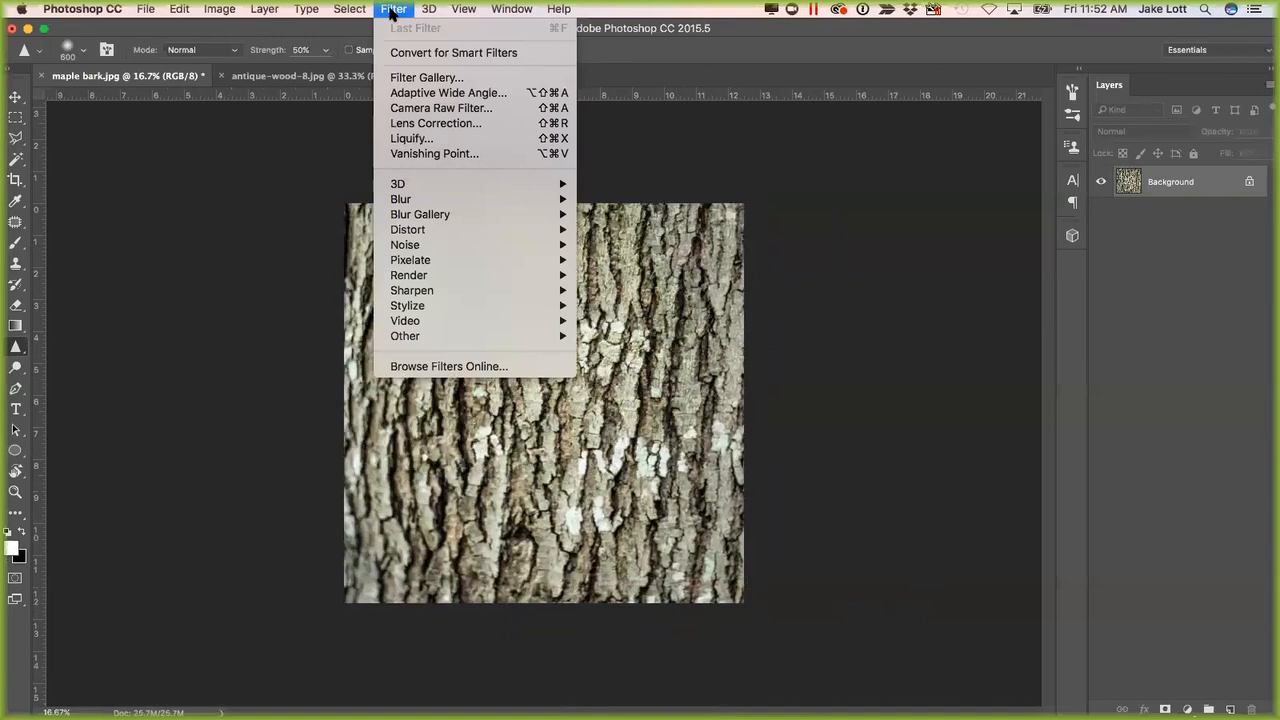
mouse_move(485, 341)
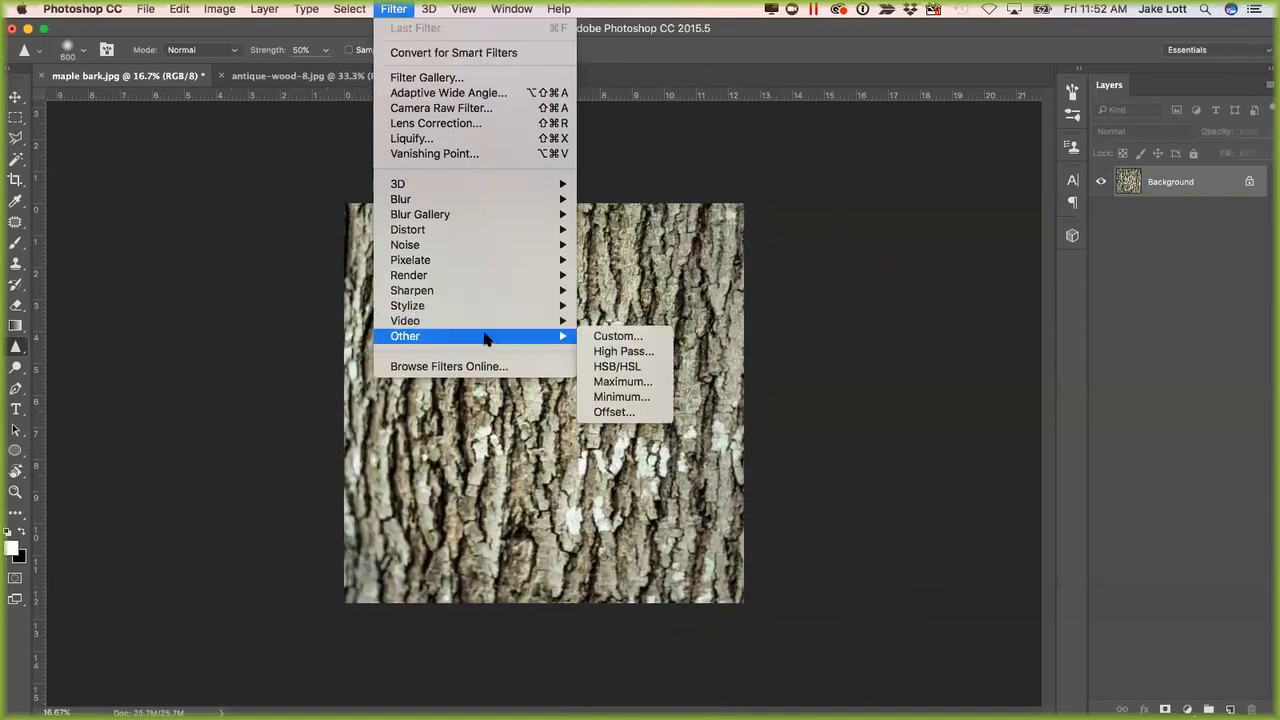
left_click(613, 412)
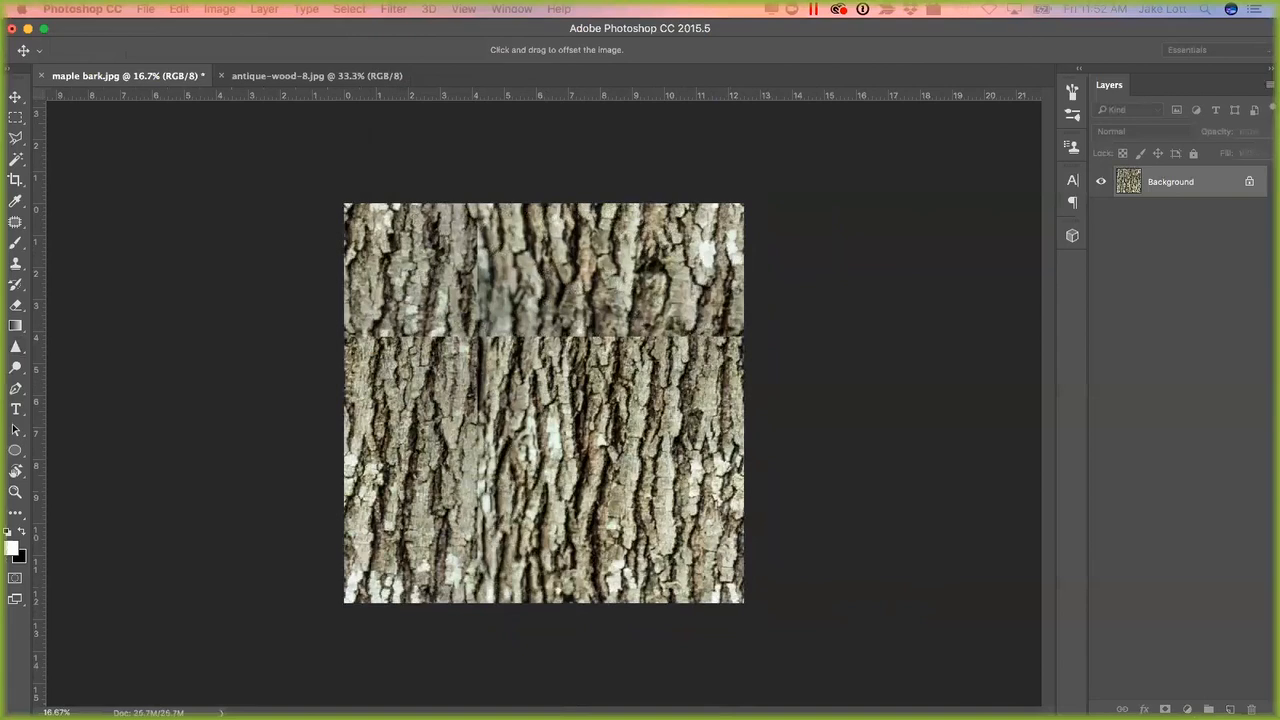
left_click_drag(496, 246, 889, 234)
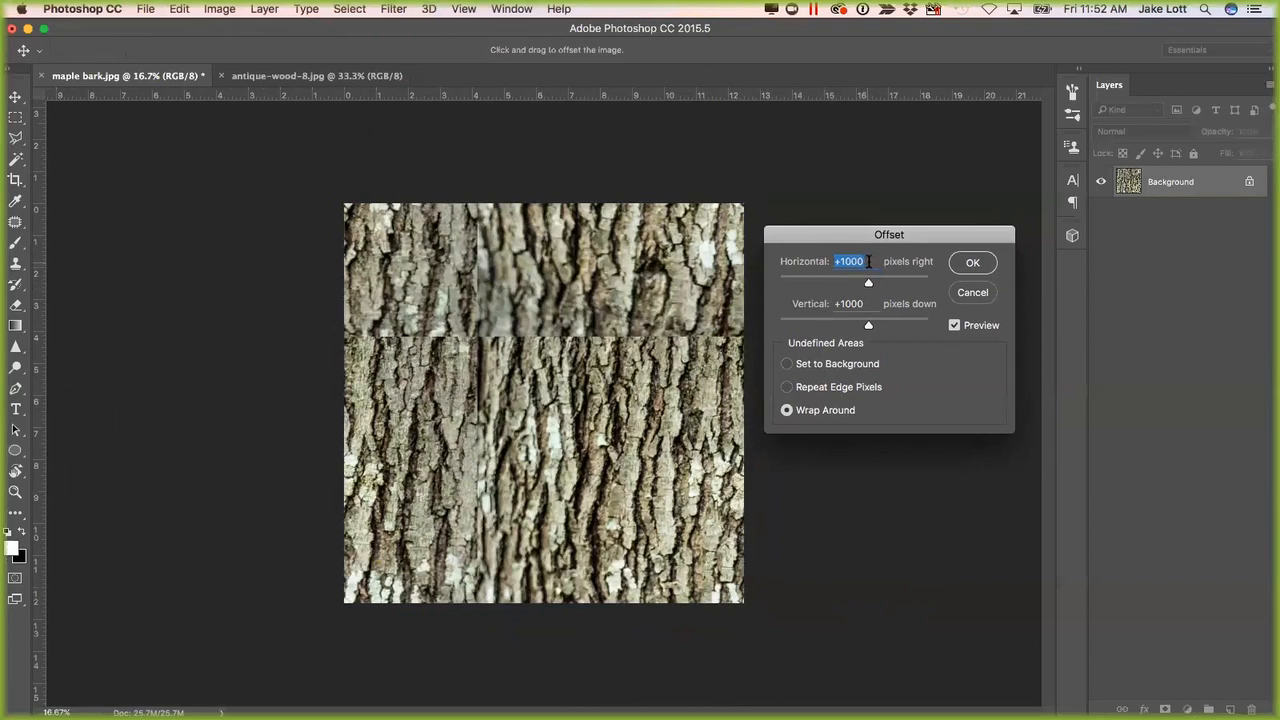
type("150")
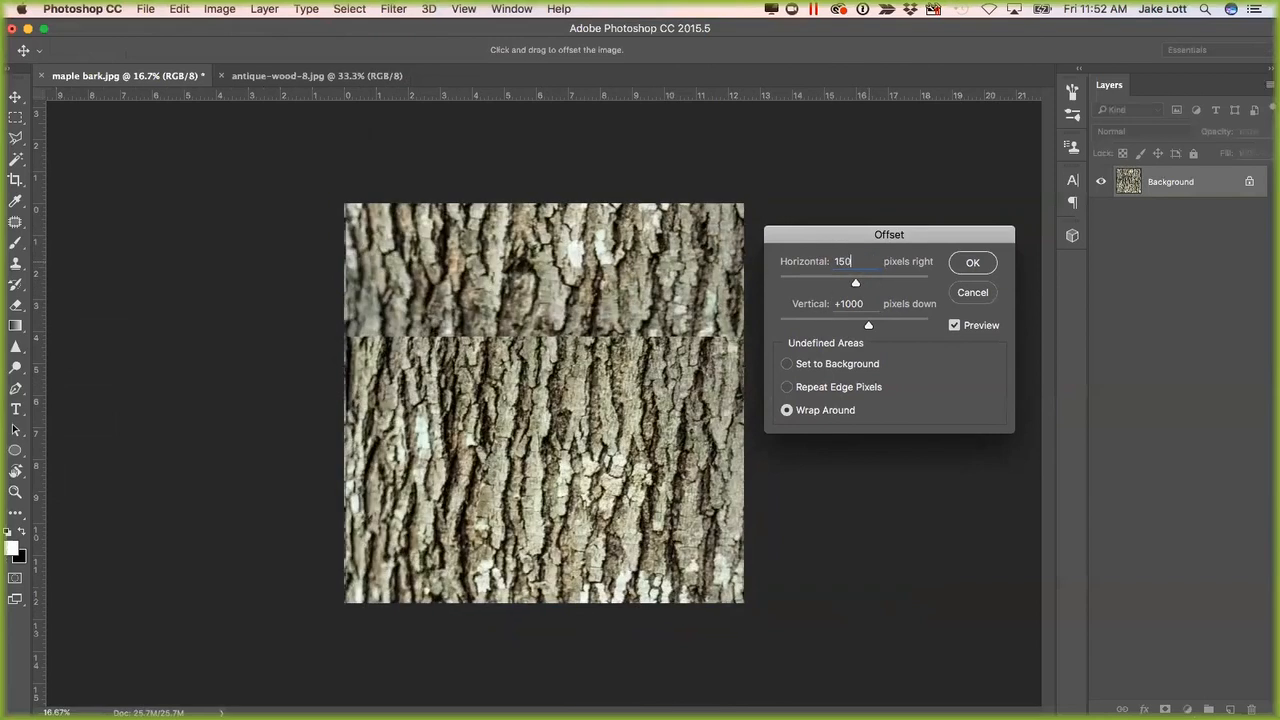
key("Tab")
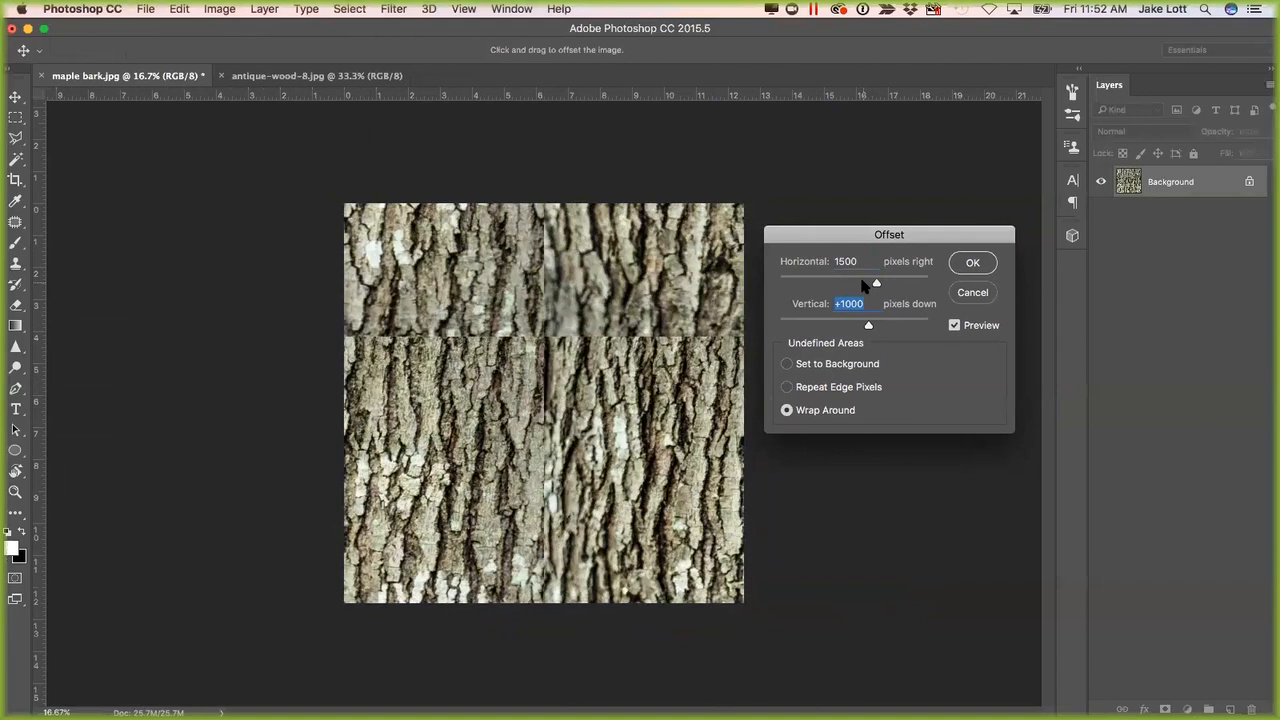
type("1500")
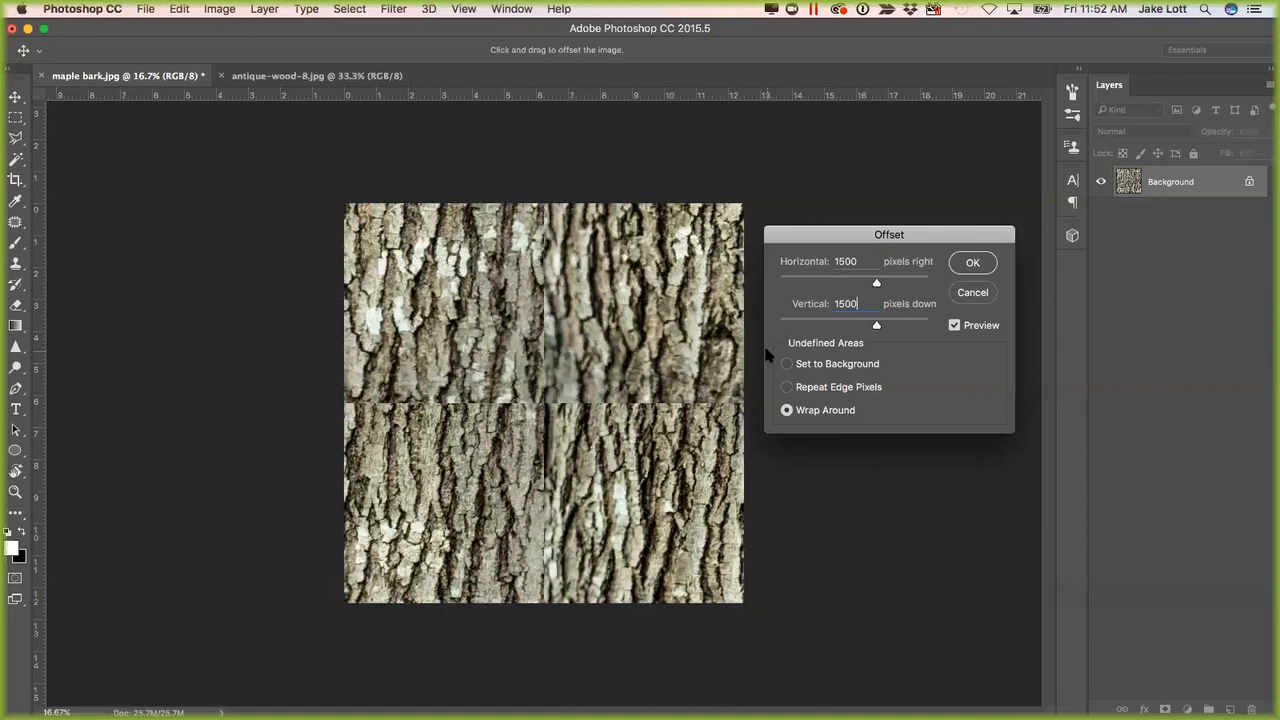
left_click(972, 263)
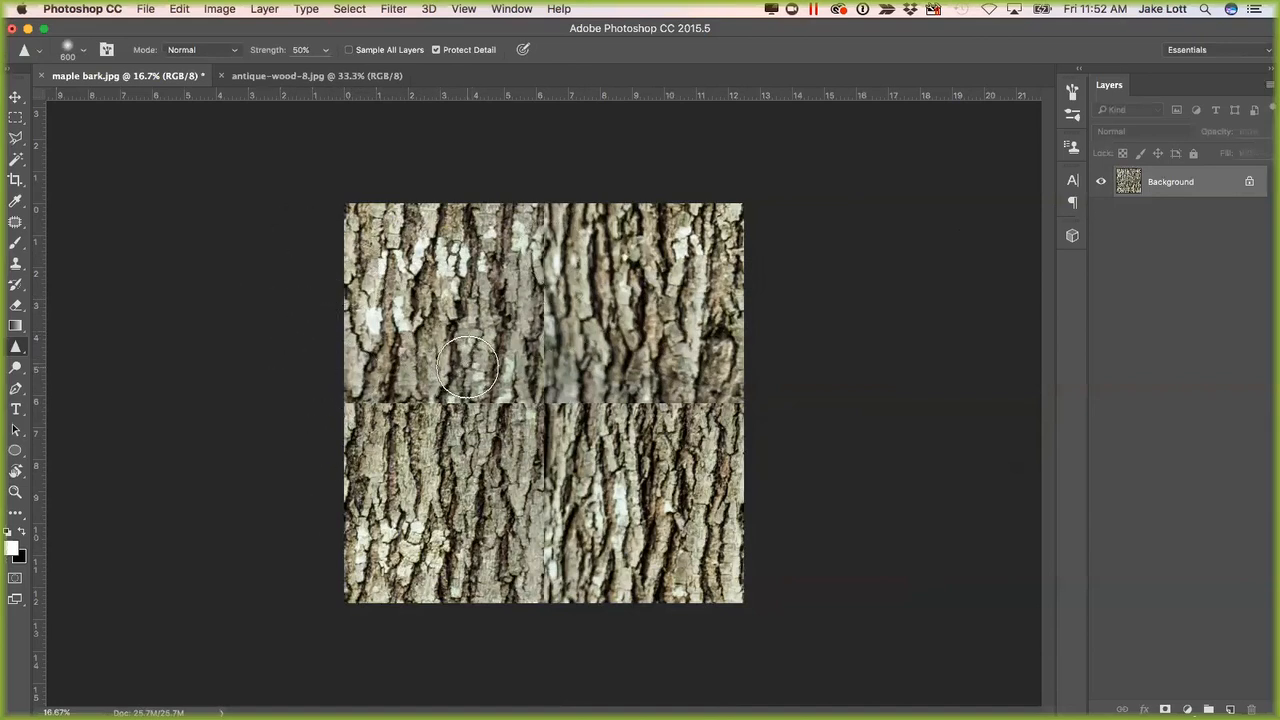
Clone nearby bark over the left half of the horizontal centre seam with the Clone Stamp tool.
key("s")
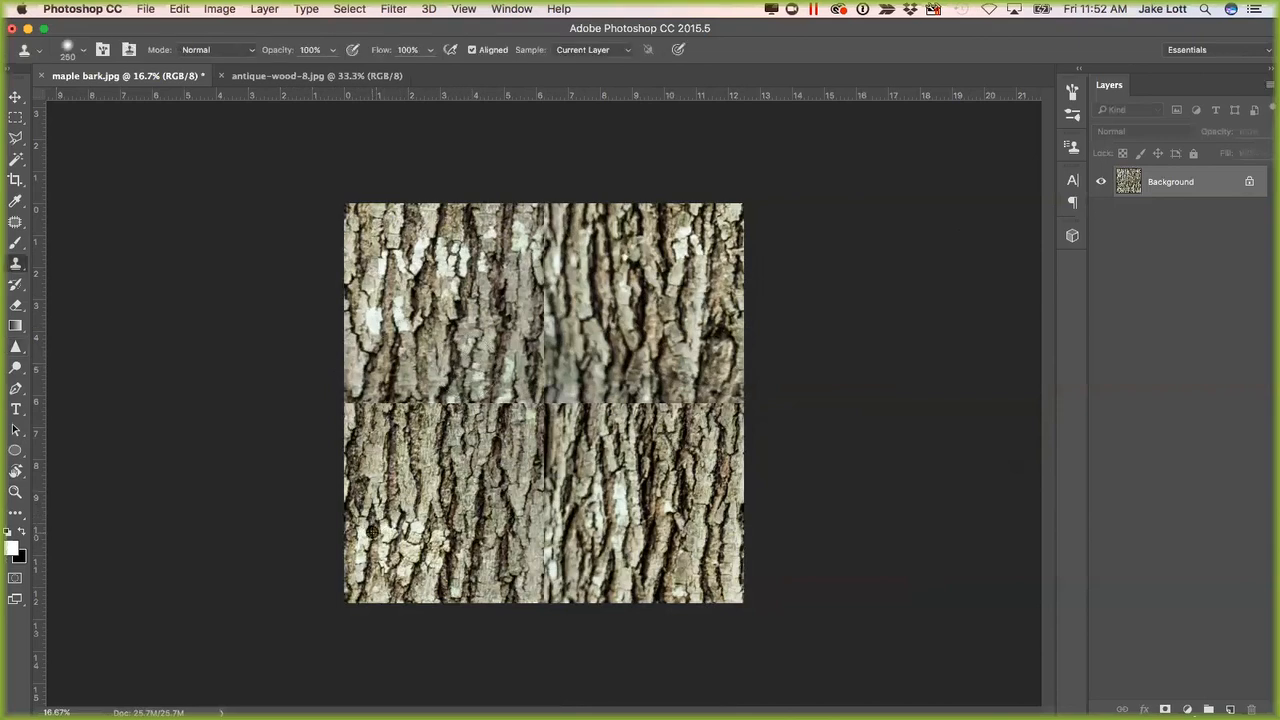
left_click(375, 489, "alt")
left_click_drag(354, 406, 505, 405)
Set the clone brush hardness to 20% and clone bark over the right half of the horizontal seam.
right_click(470, 440)
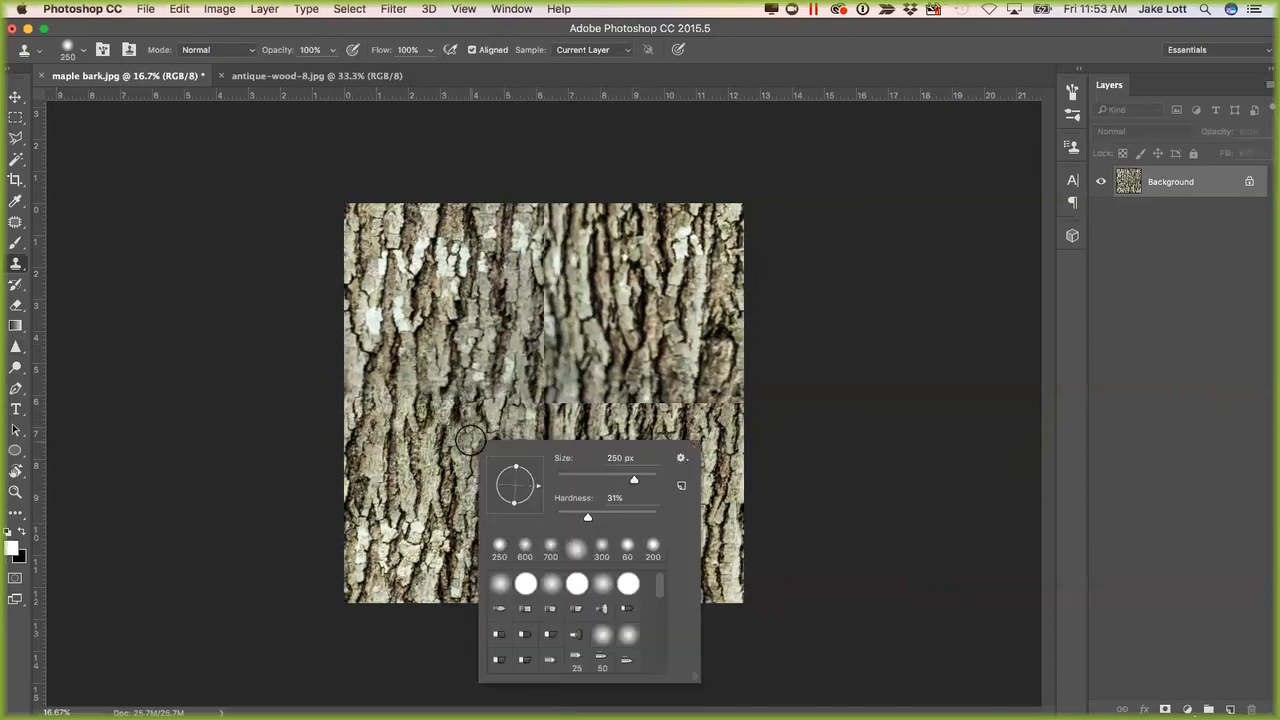
left_click_drag(588, 518, 578, 519)
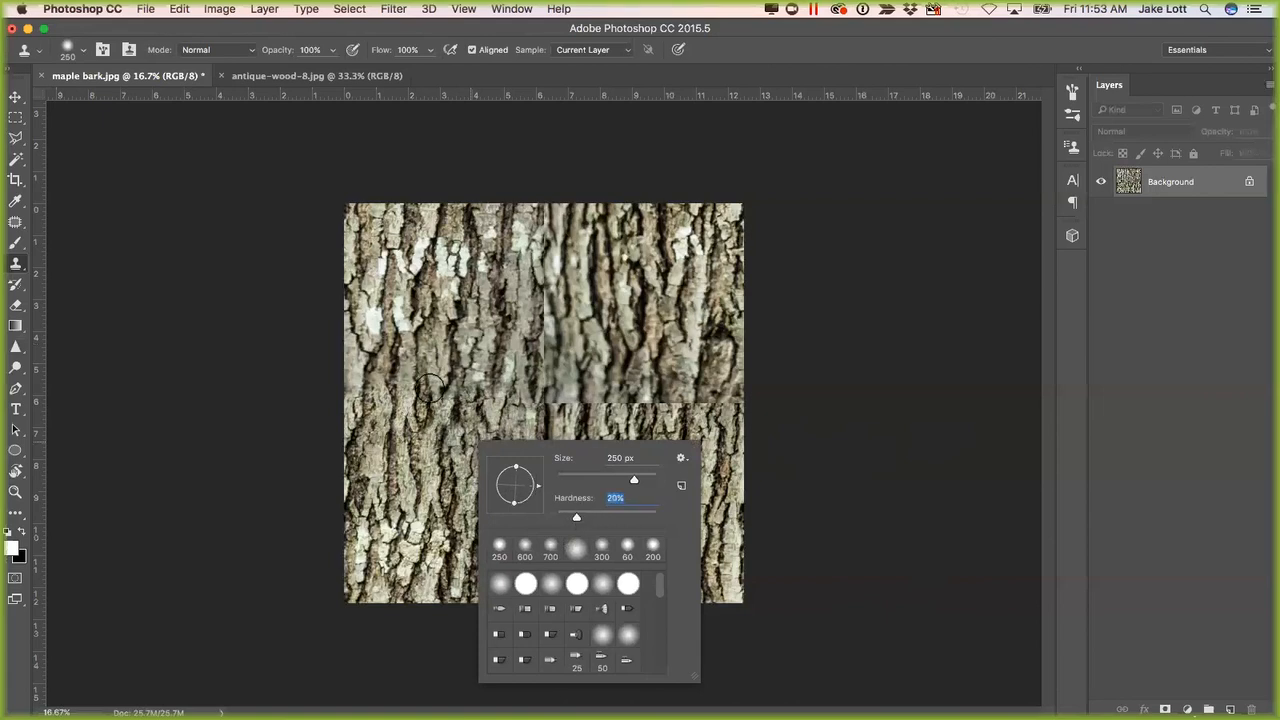
key("Return")
left_click_drag(492, 402, 716, 404)
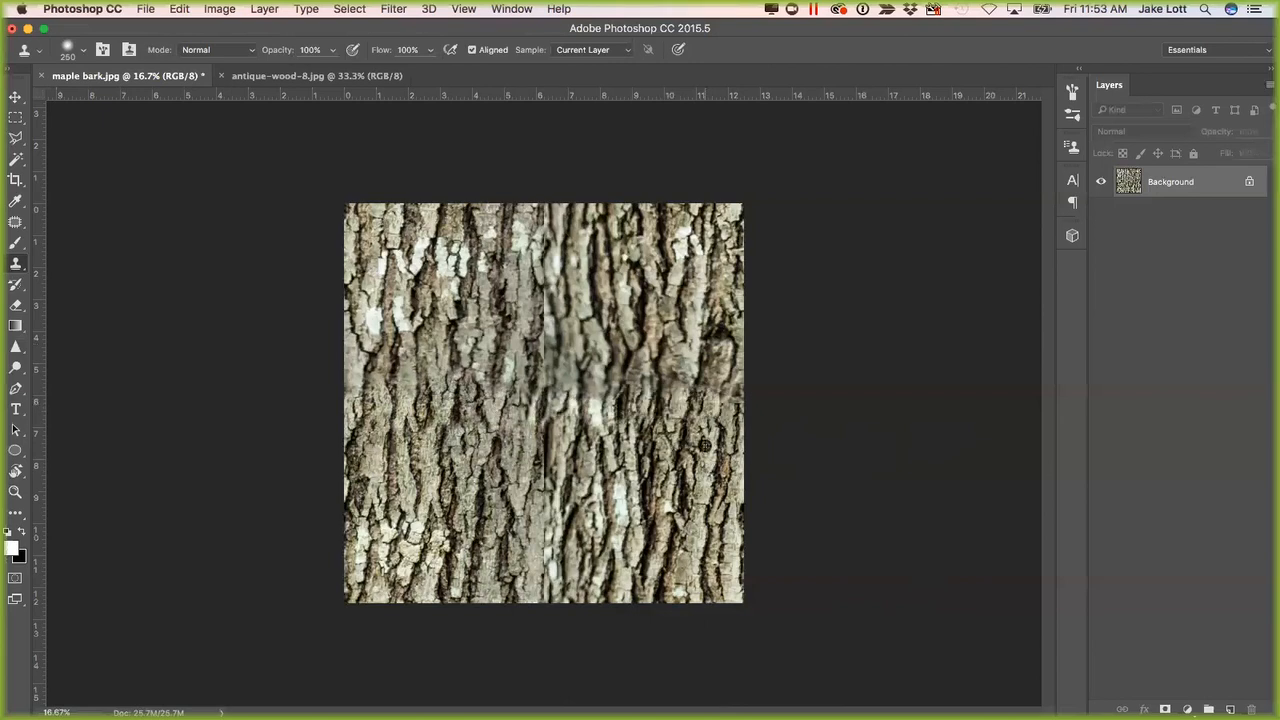
Clone bark over the vertical centre seam and touch up the remaining dark and blurry spots around the image's middle.
left_click(673, 235, "alt")
left_click_drag(541, 212, 543, 568)
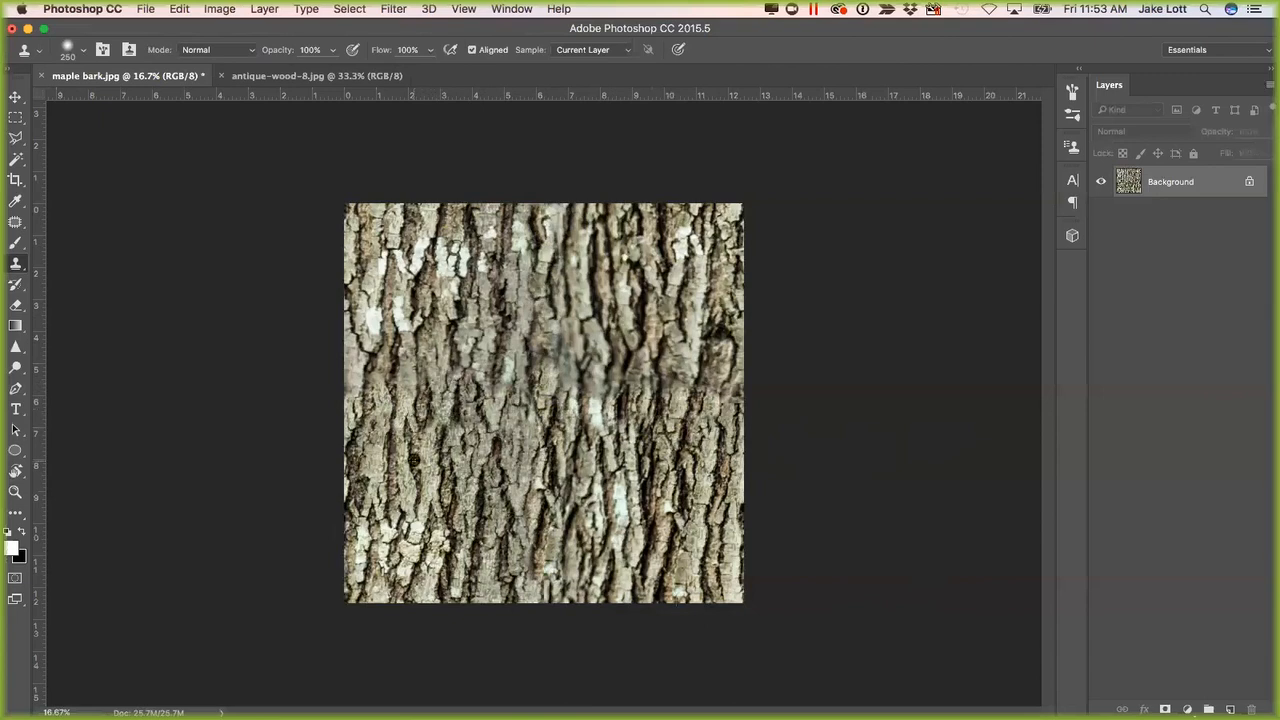
mouse_move(380, 373)
left_mouse_down()
mouse_move(630, 380)
mouse_move(676, 366)
left_mouse_up()
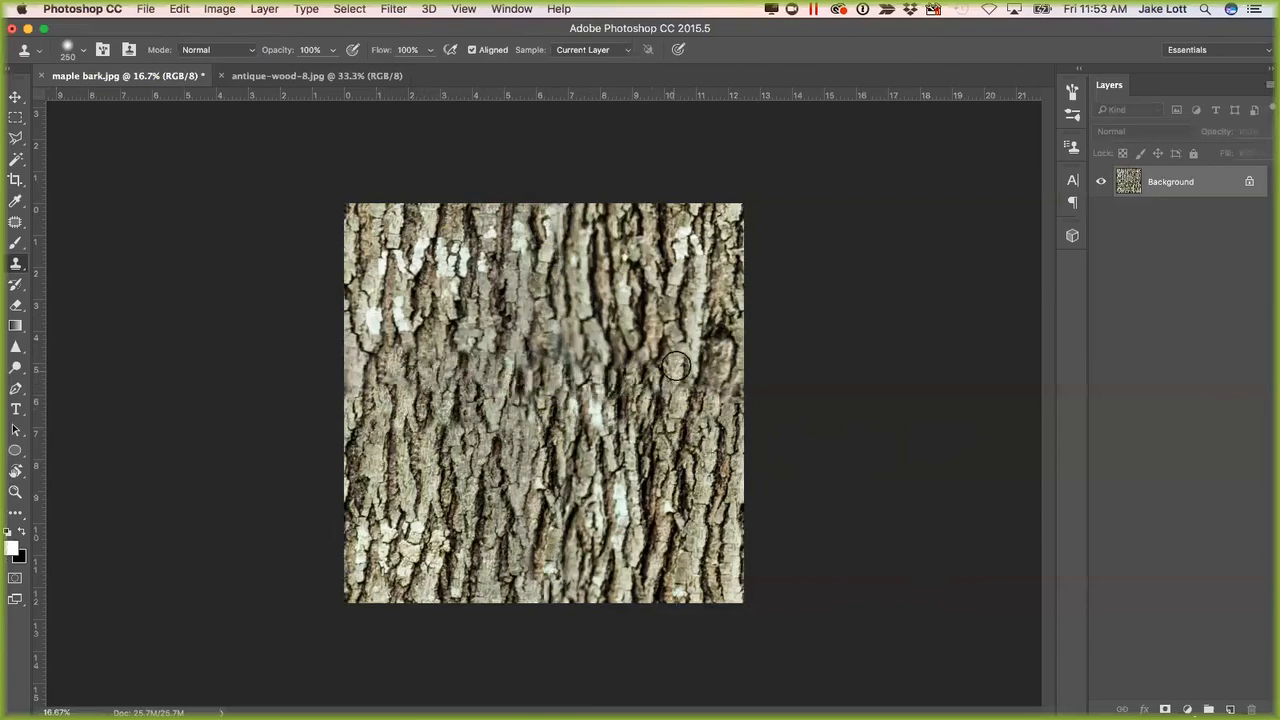
left_click_drag(554, 342, 556, 359)
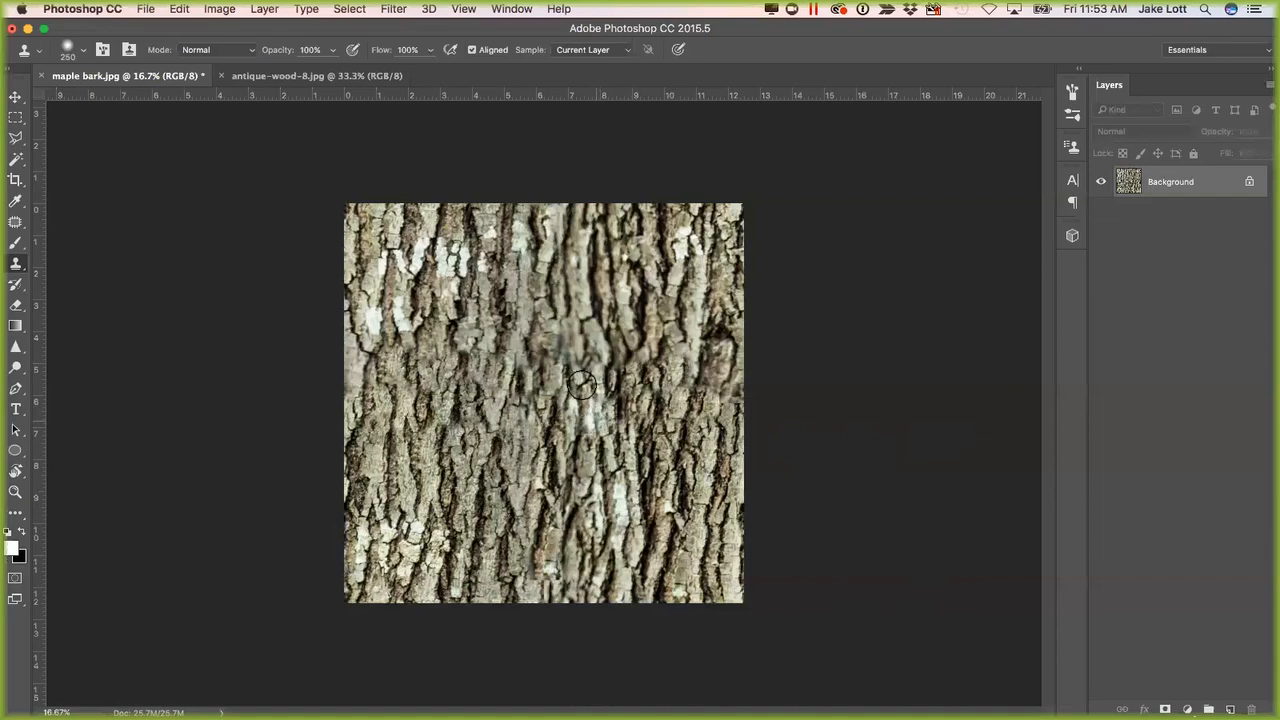
left_click_drag(586, 427, 594, 418)
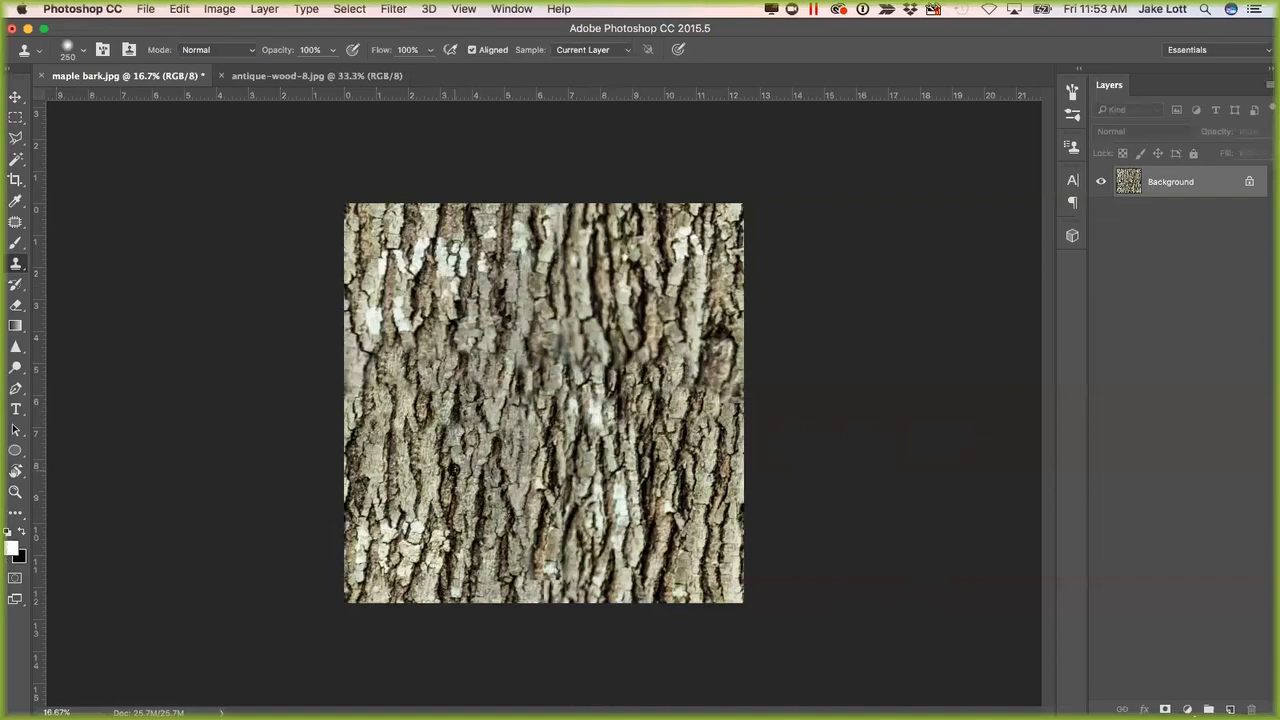
mouse_move(706, 334)
left_mouse_down()
mouse_move(720, 330)
mouse_move(704, 340)
left_mouse_up()
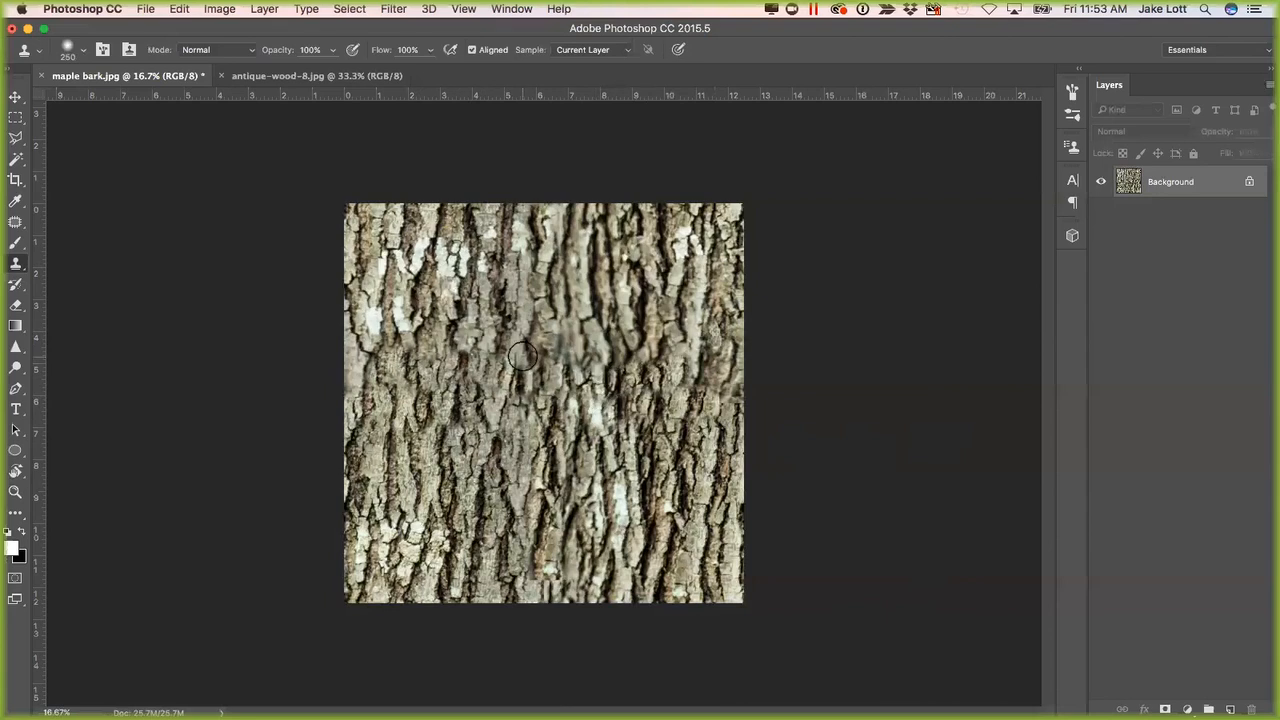
Crop the antique-wood-8.jpg image to a centred 1:1 square spanning its full height.
left_click(318, 77)
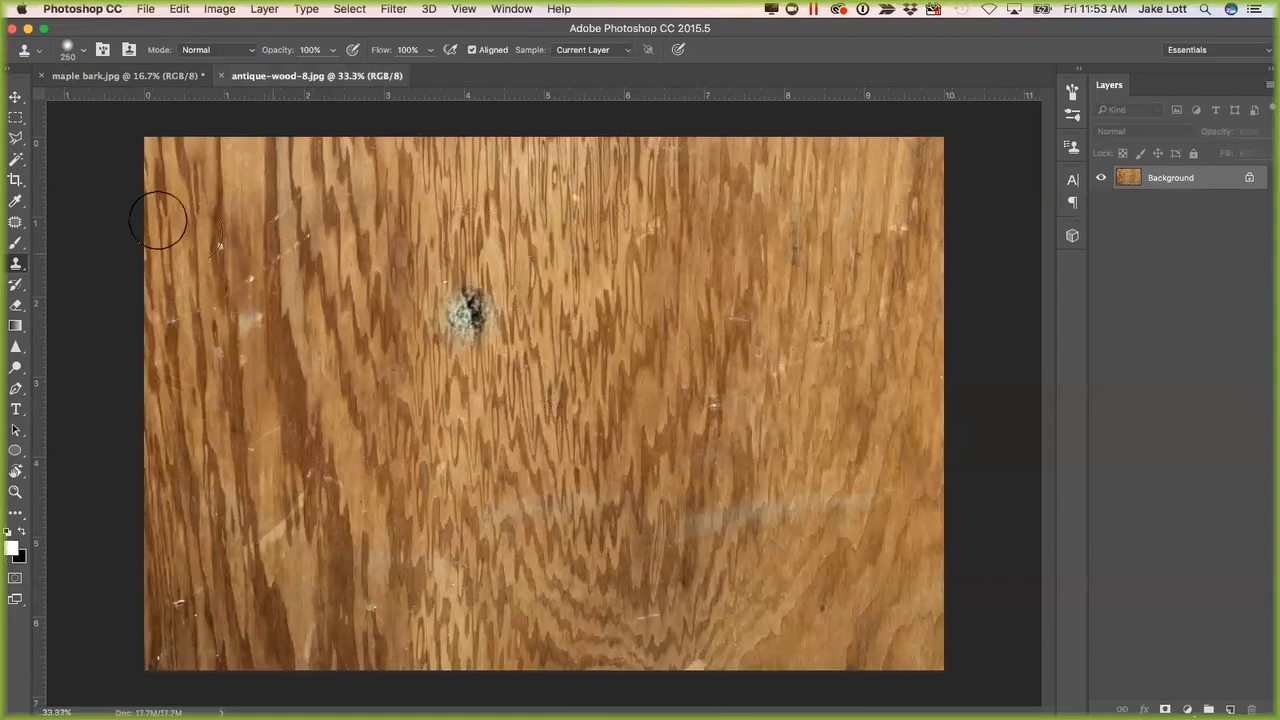
left_click(15, 180)
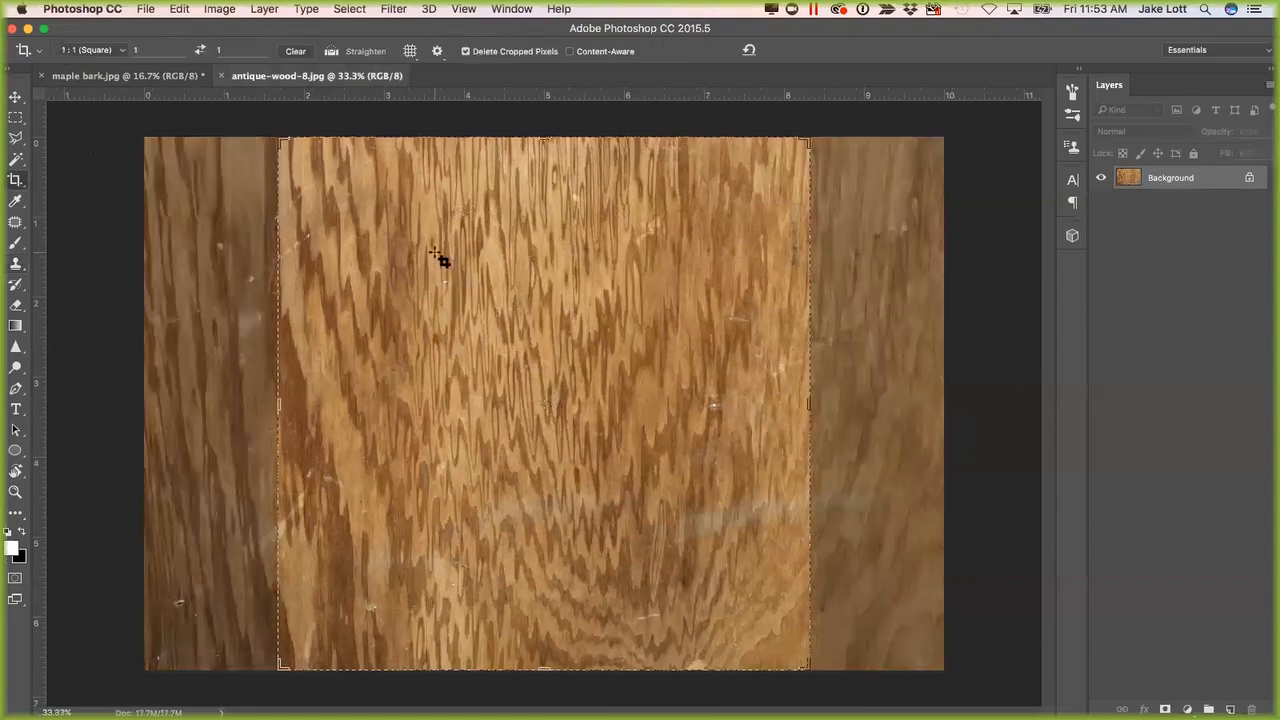
left_click(461, 251)
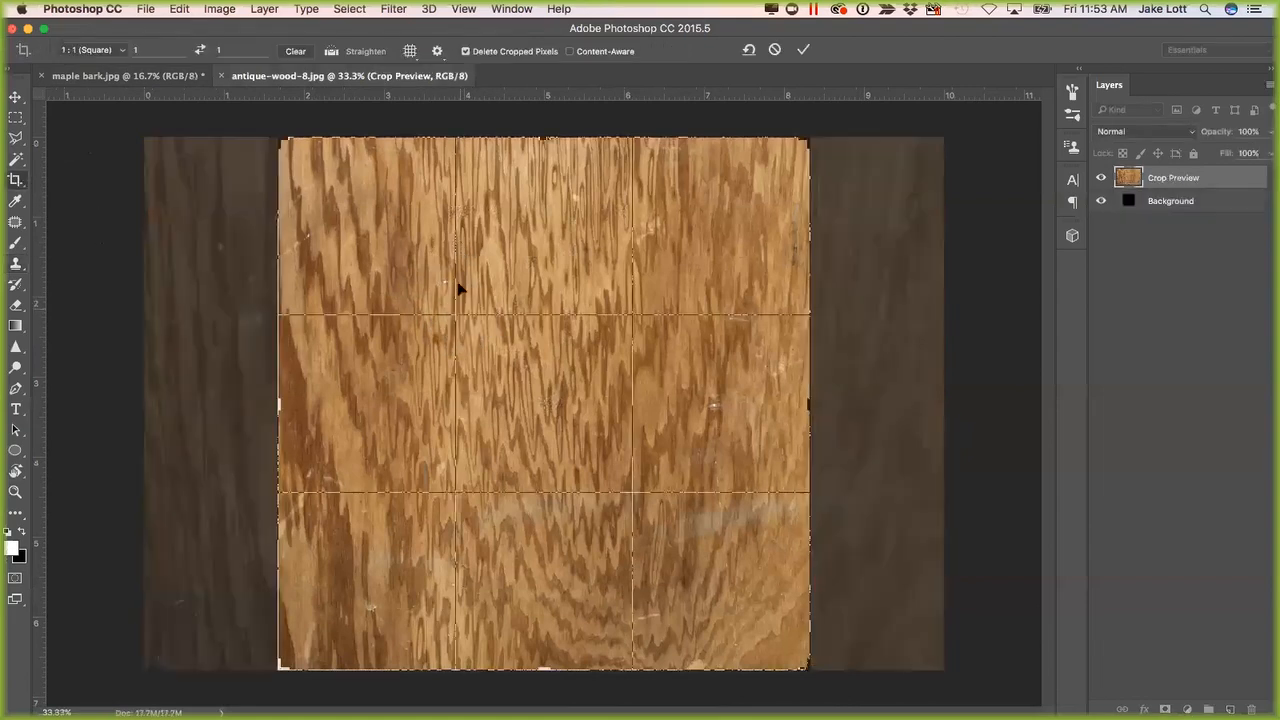
key("Return")
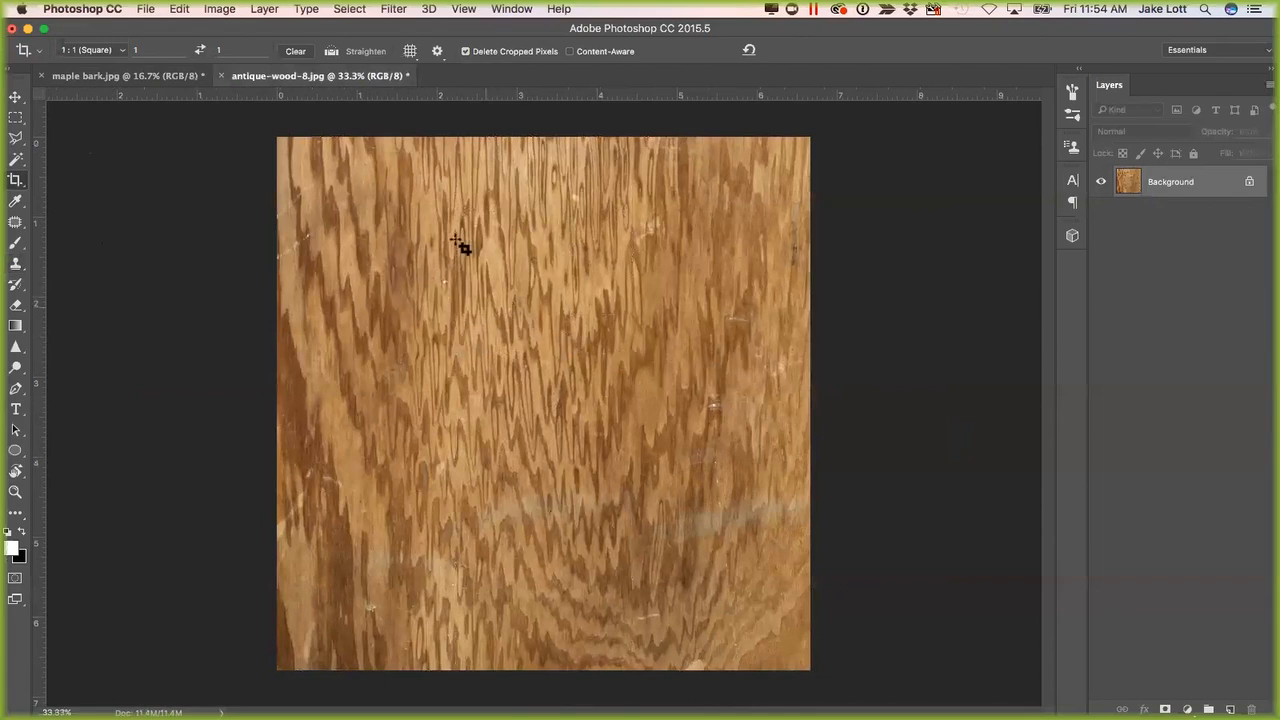
Check the cropped wood image's canvas size in pixels.
left_click(220, 9)
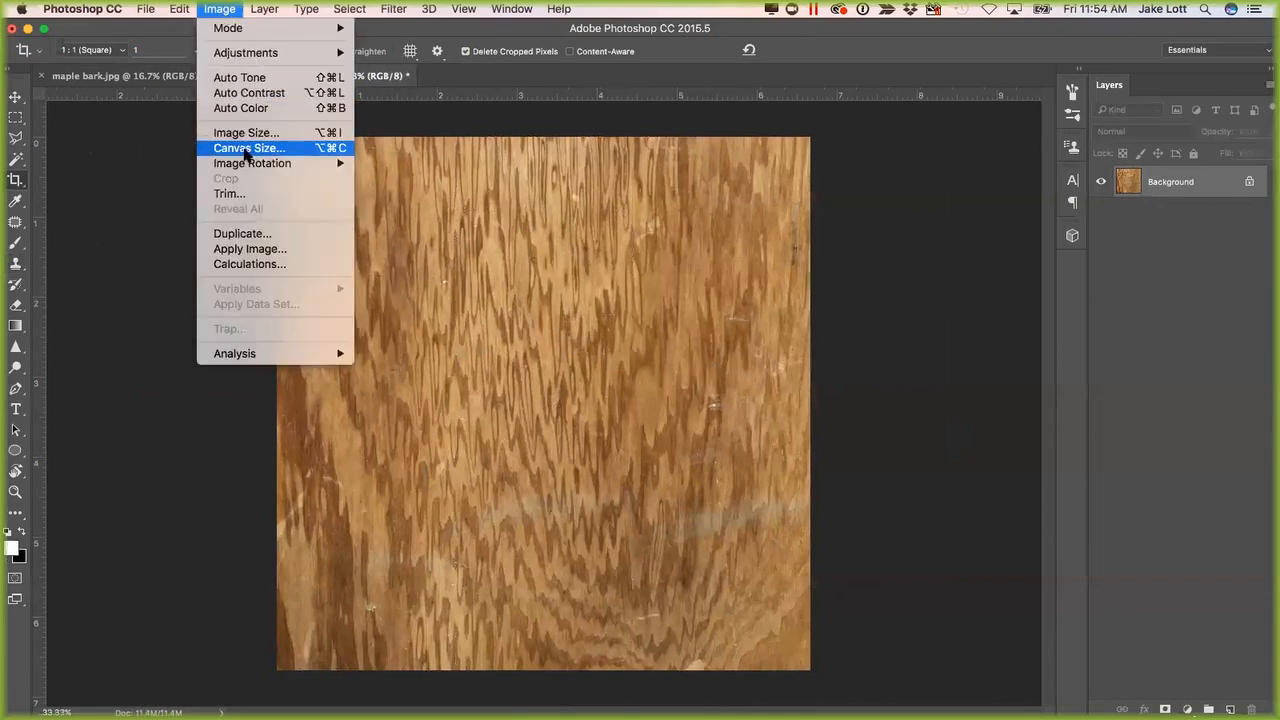
left_click(248, 152)
left_click(572, 293)
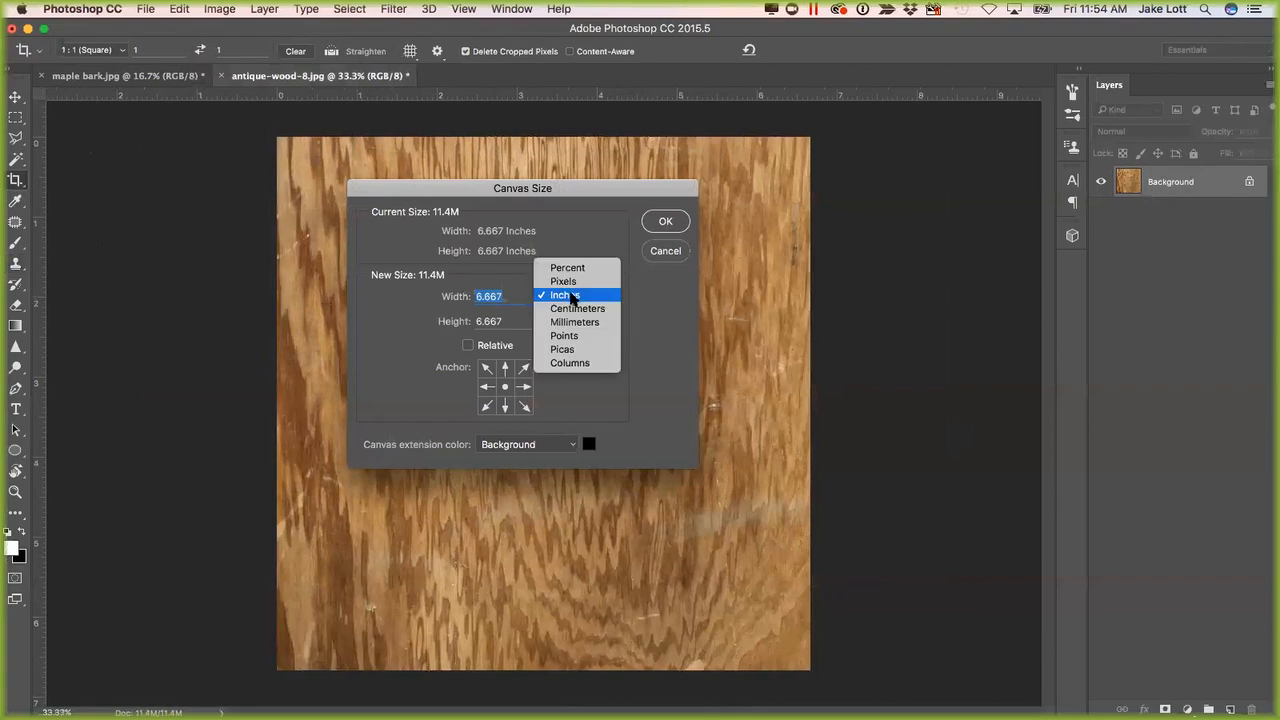
left_click(575, 285)
left_click(665, 222)
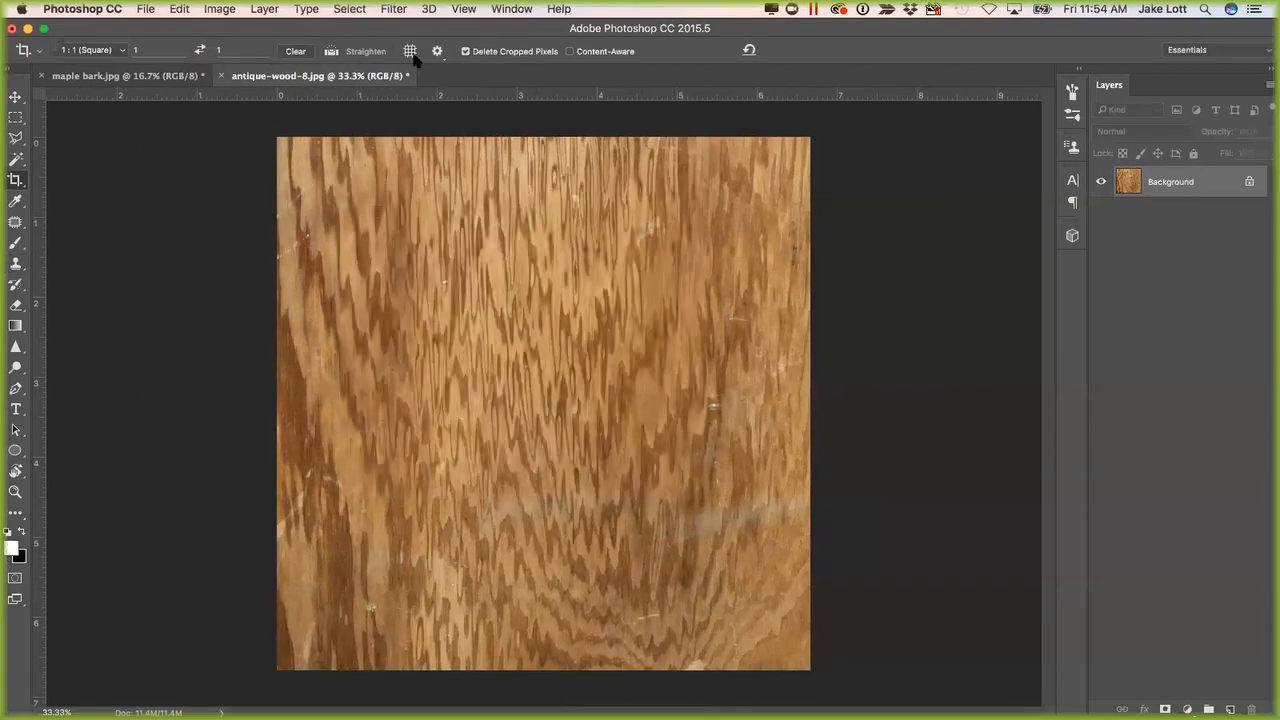
Try the Offset filter on the wood image with 1000 pixels horizontally and 1000 pixels vertically, using Wrap Around.
left_click(392, 10)
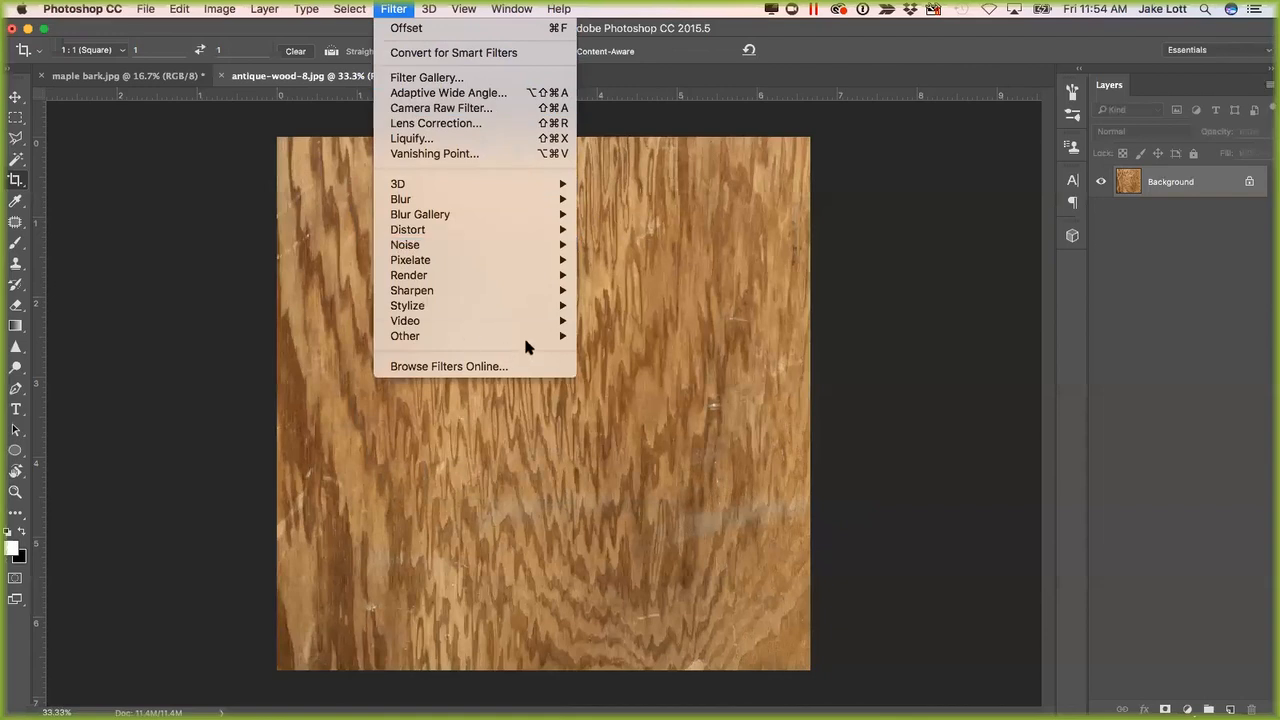
mouse_move(570, 343)
left_click(610, 411)
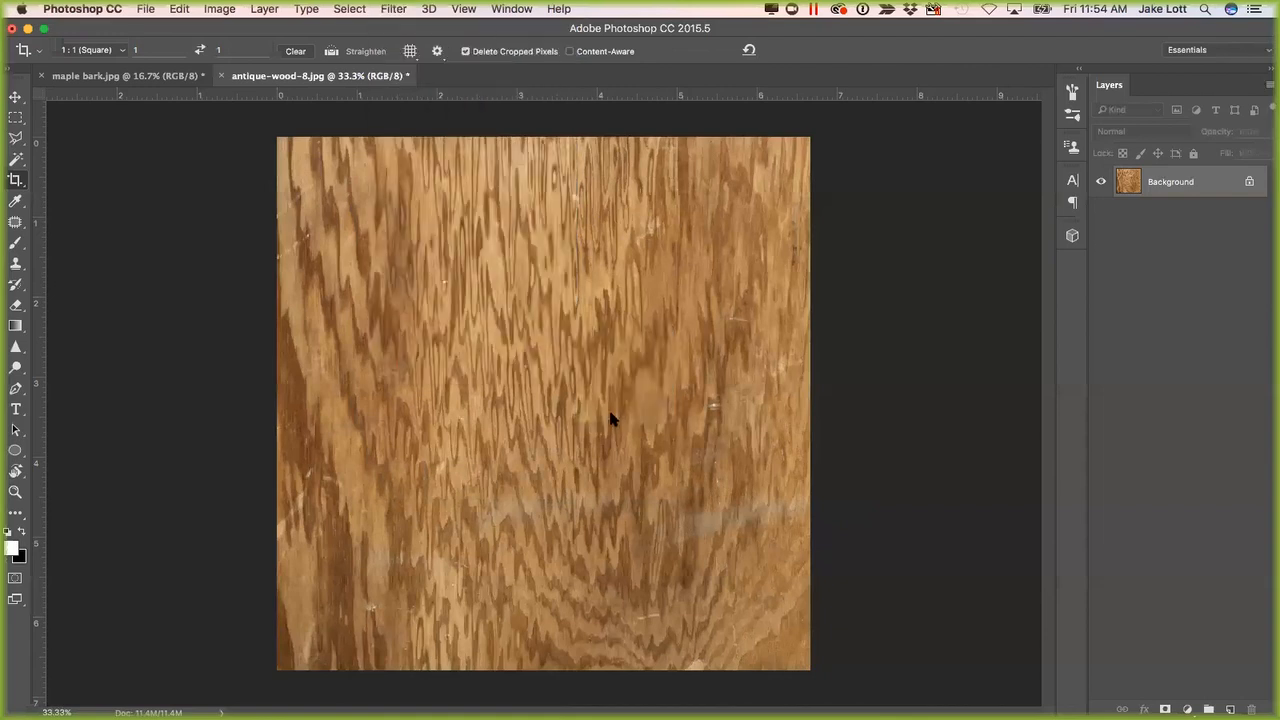
type("1000")
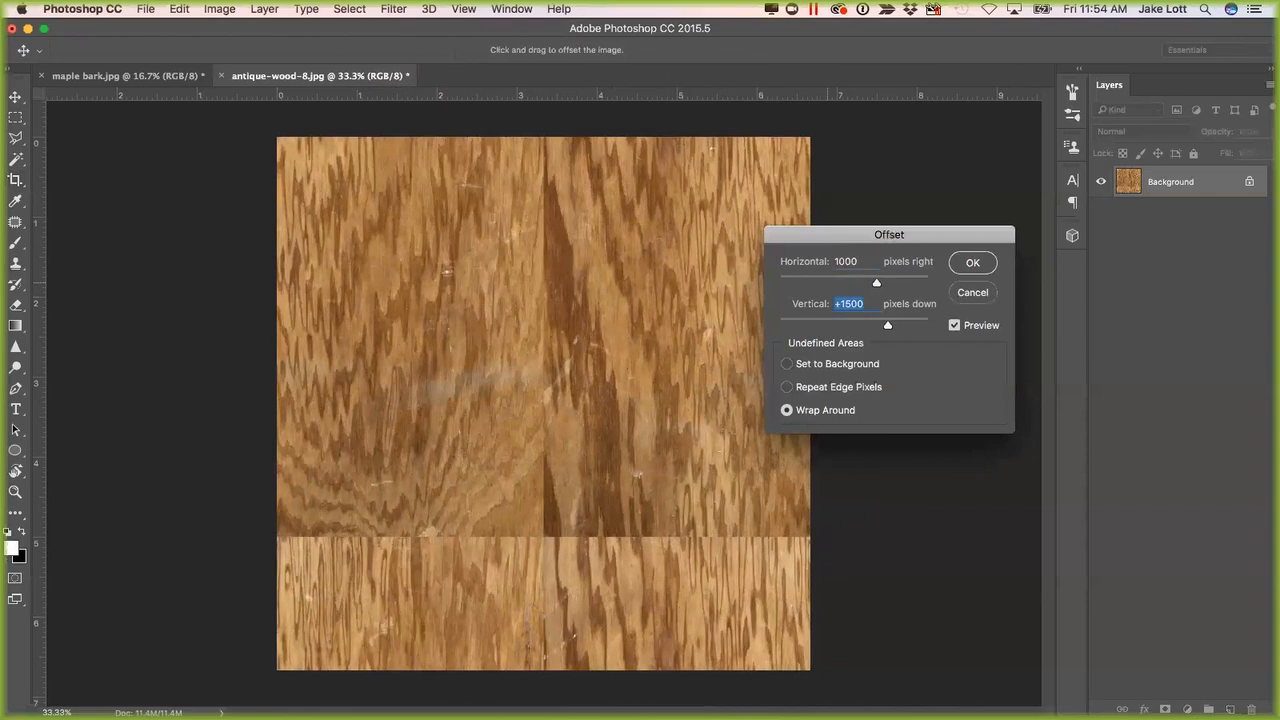
type("1")
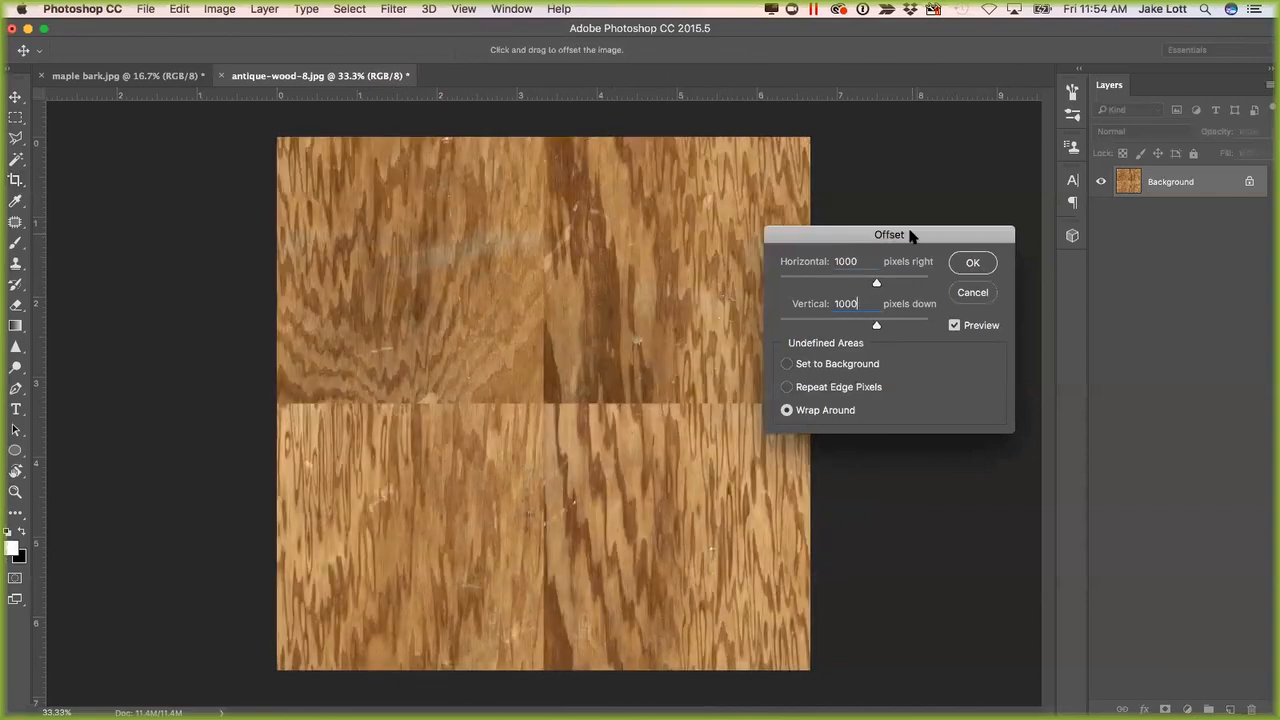
left_click_drag(910, 234, 997, 204)
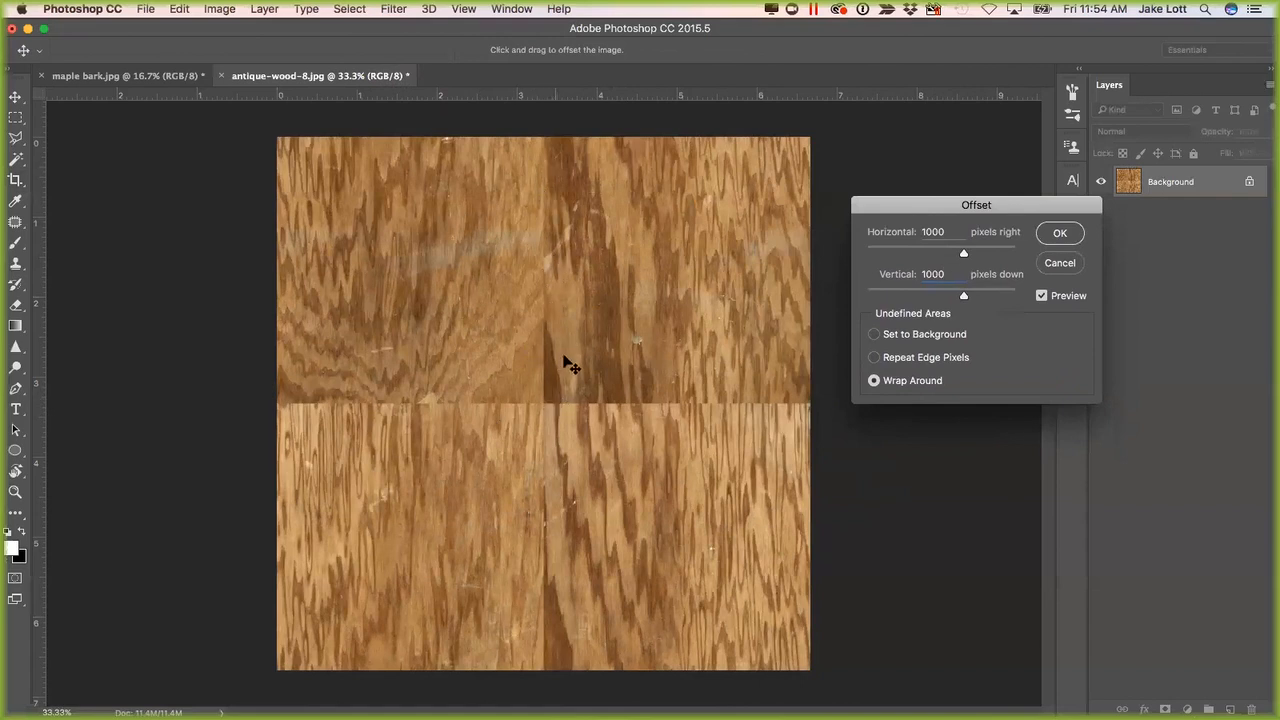
left_click(1058, 263)
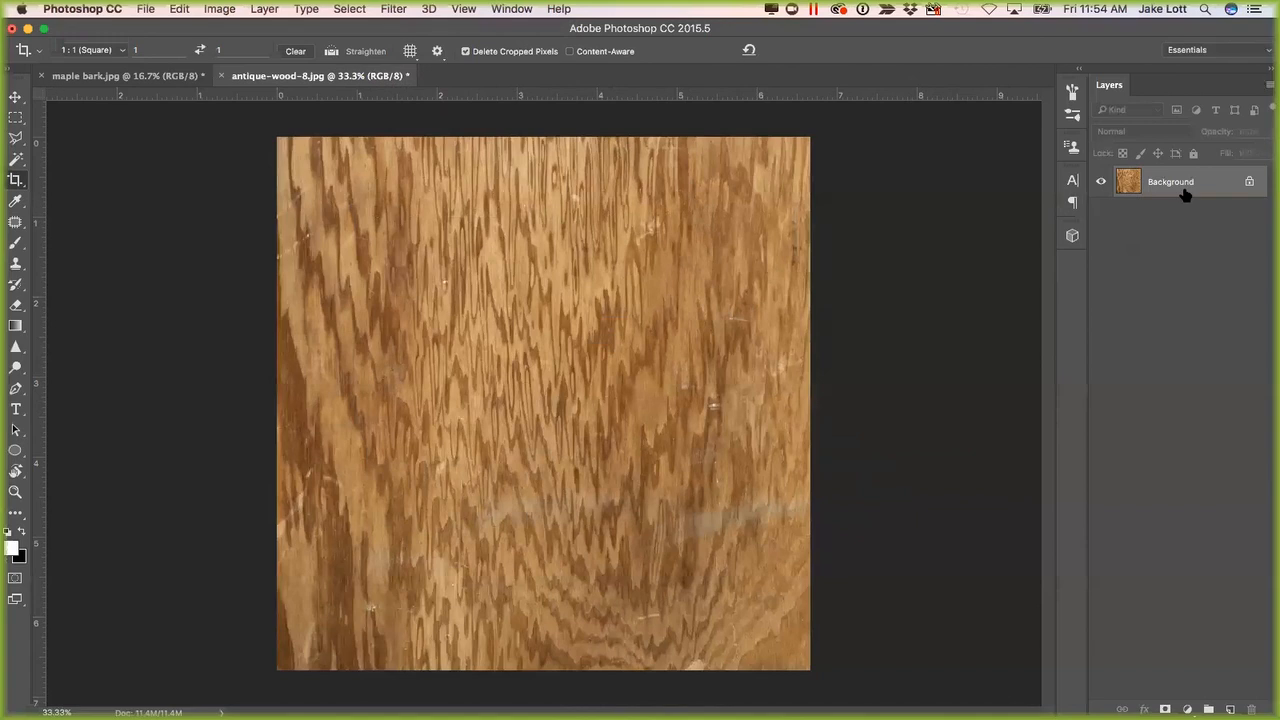
Duplicate the wood background layer and flip the copy both horizontally and vertically.
key("super+j")
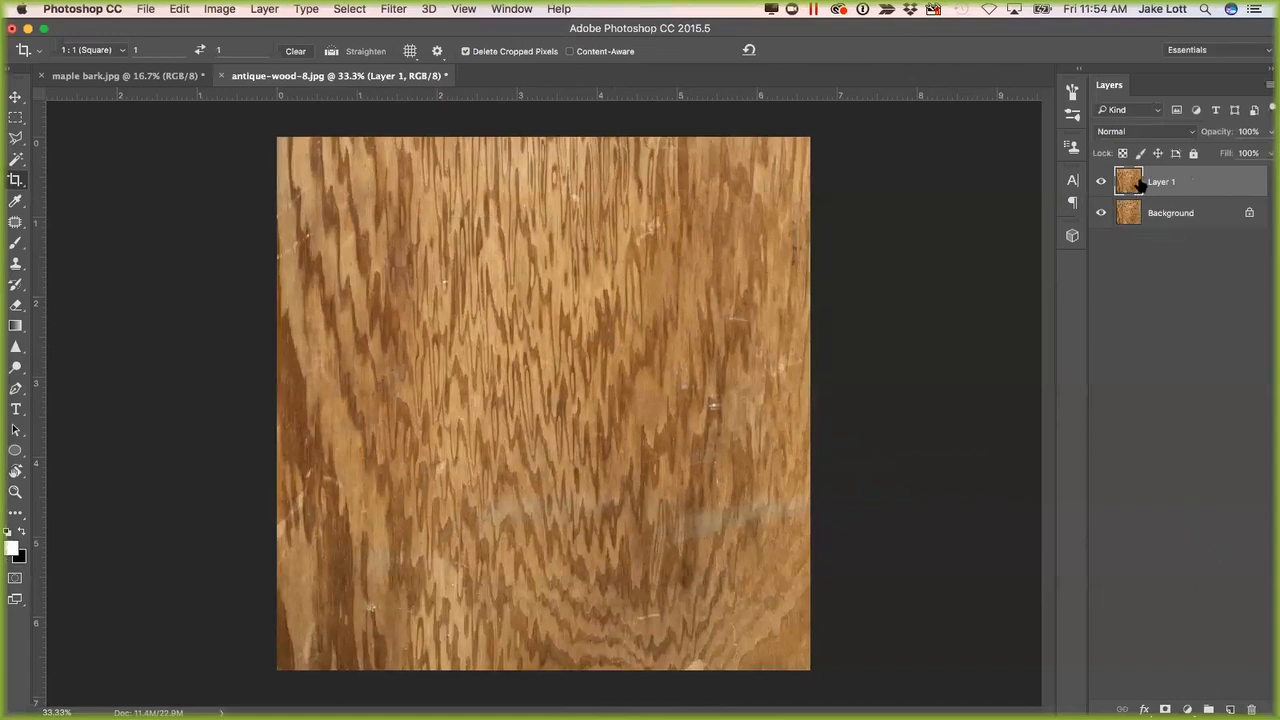
key("super+t")
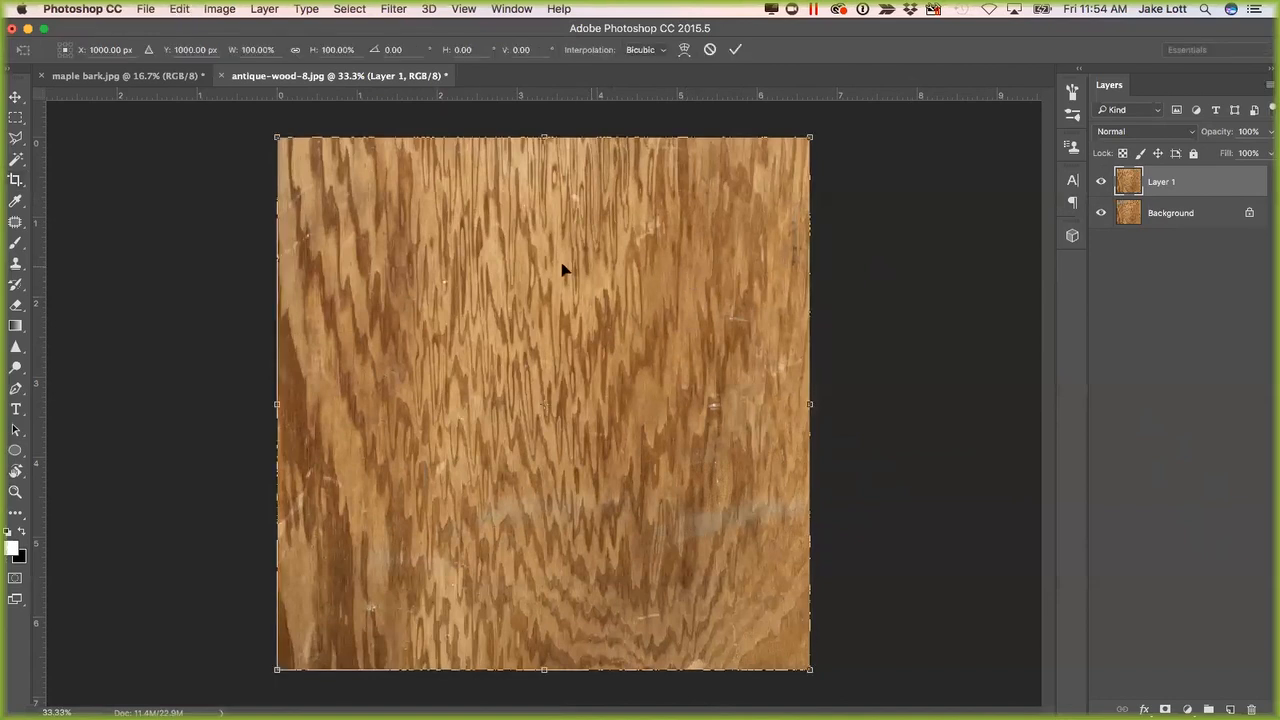
right_click(571, 261)
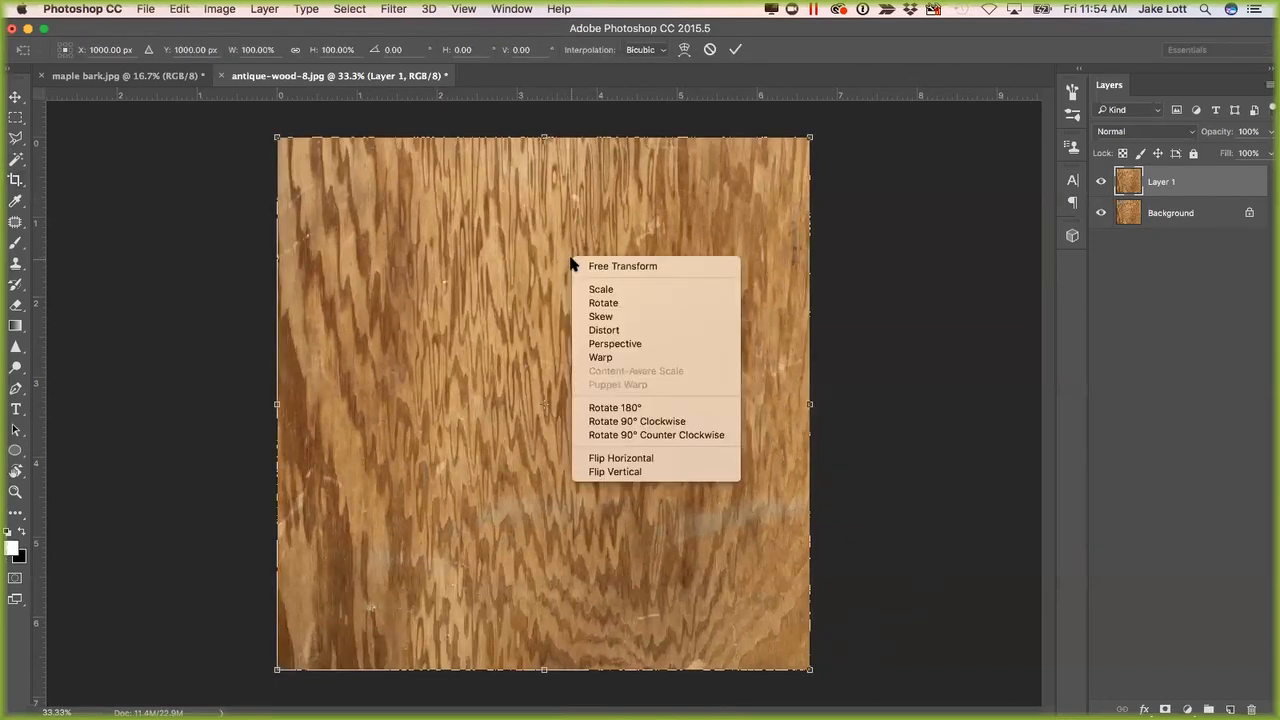
left_click(621, 458)
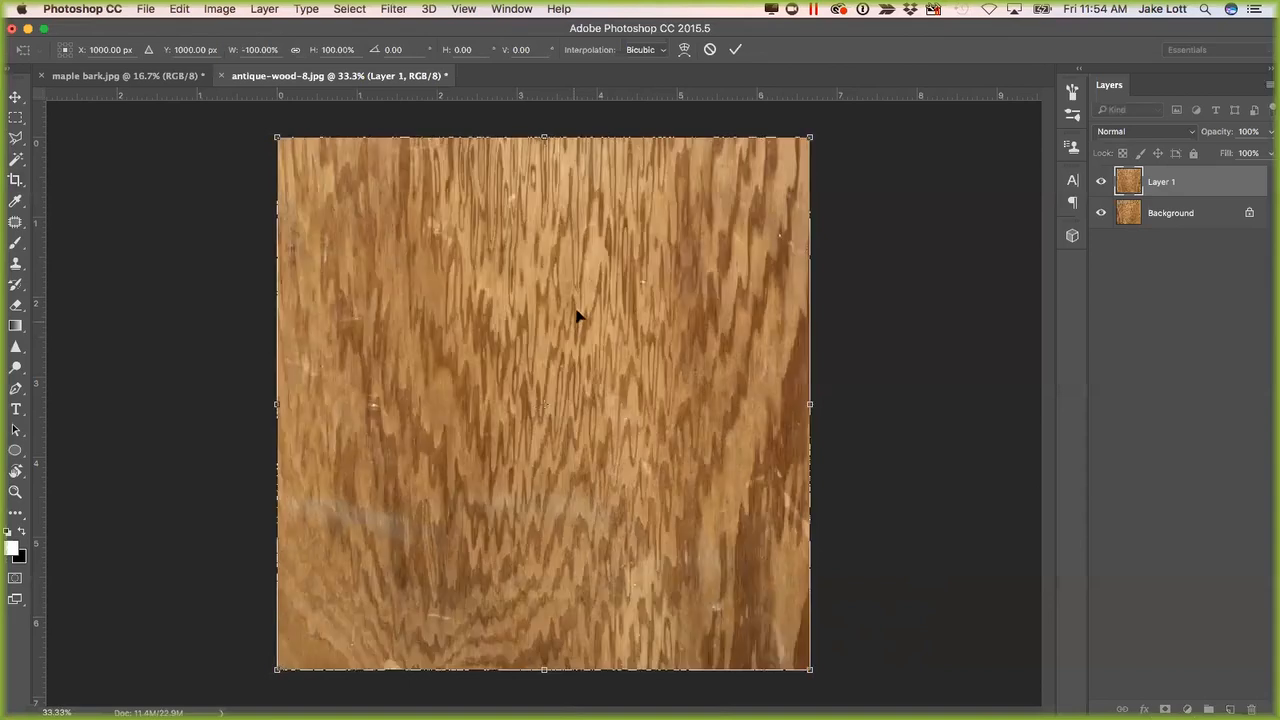
right_click(576, 301)
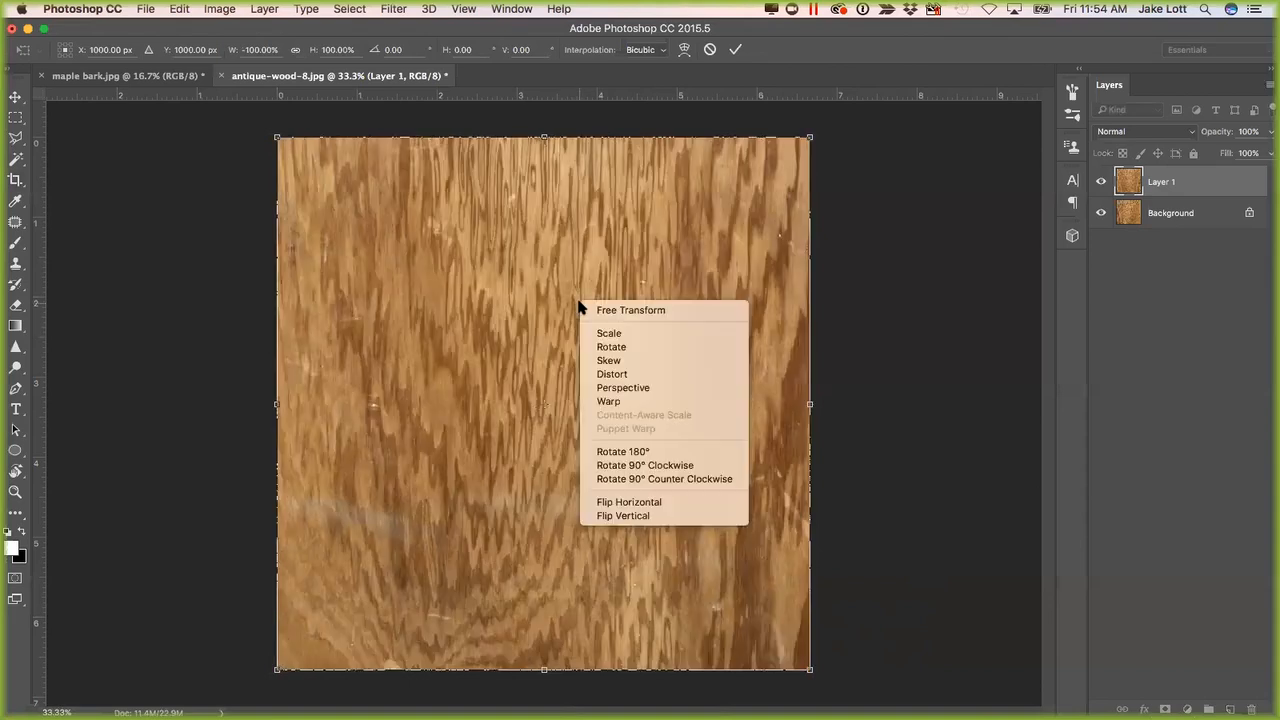
left_click(632, 516)
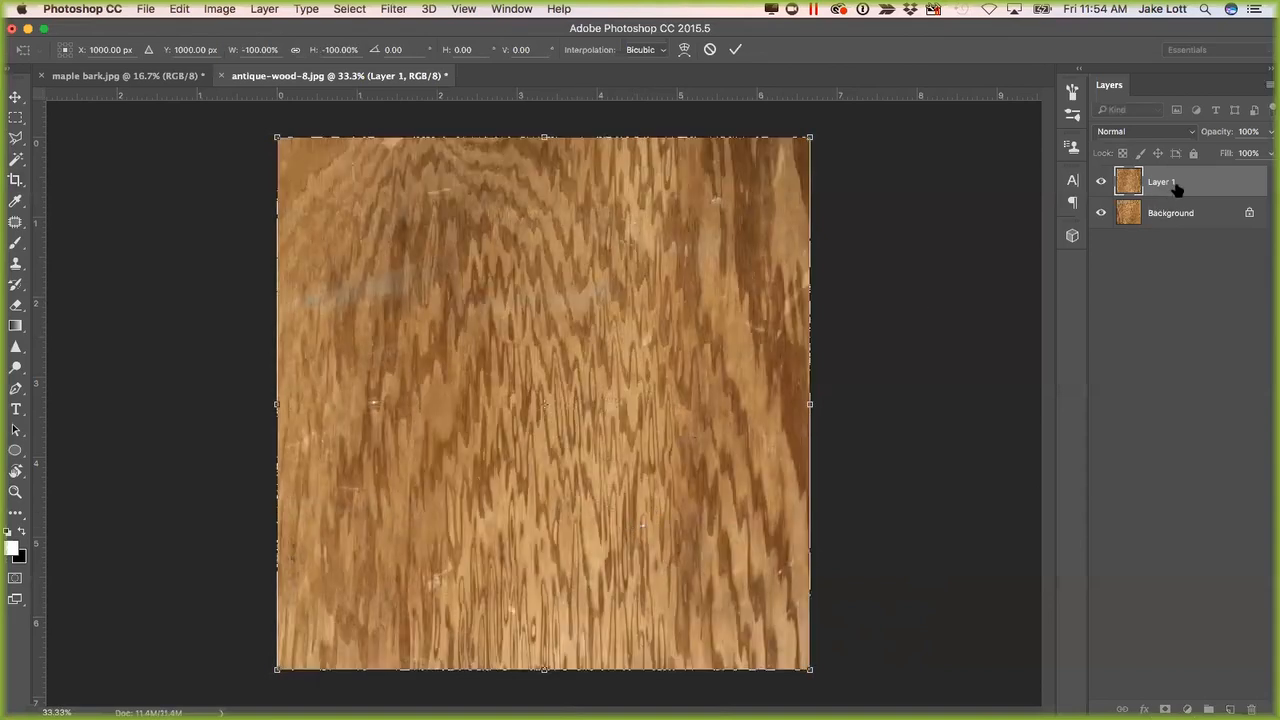
key("Return")
Set the flipped wood layer's opacity to 40% and merge it down into the background.
key("c")
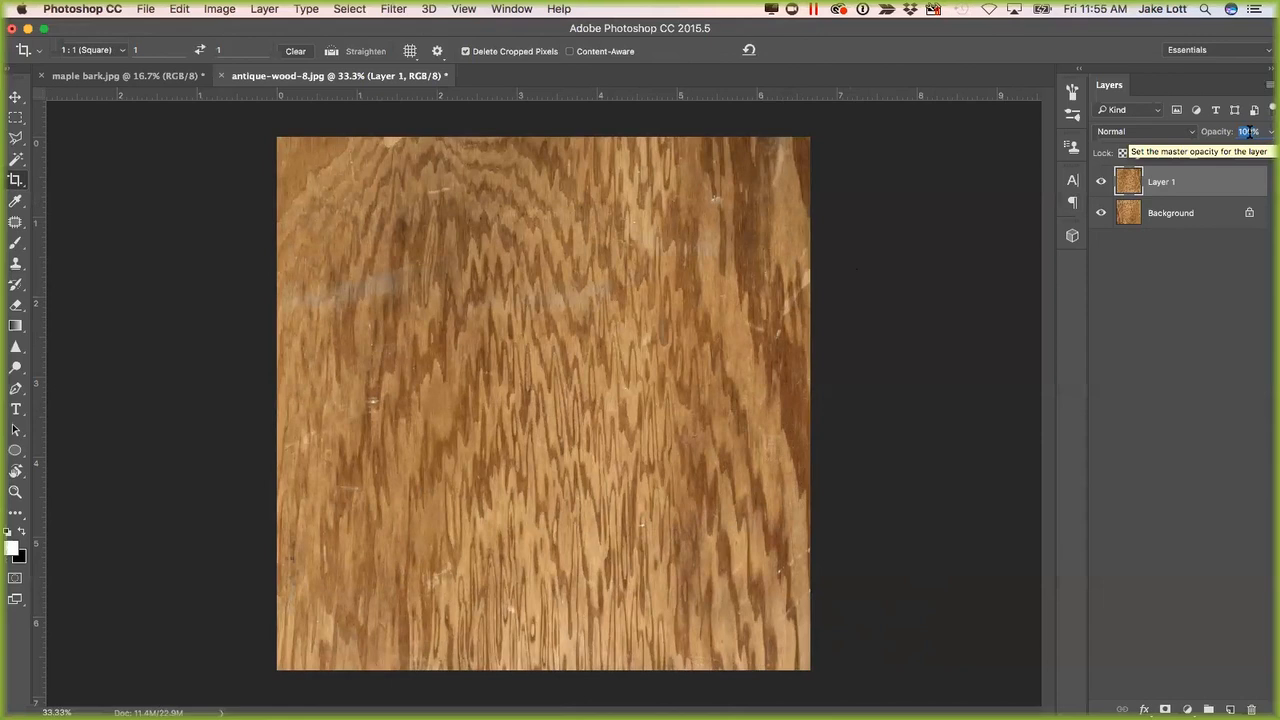
type("40")
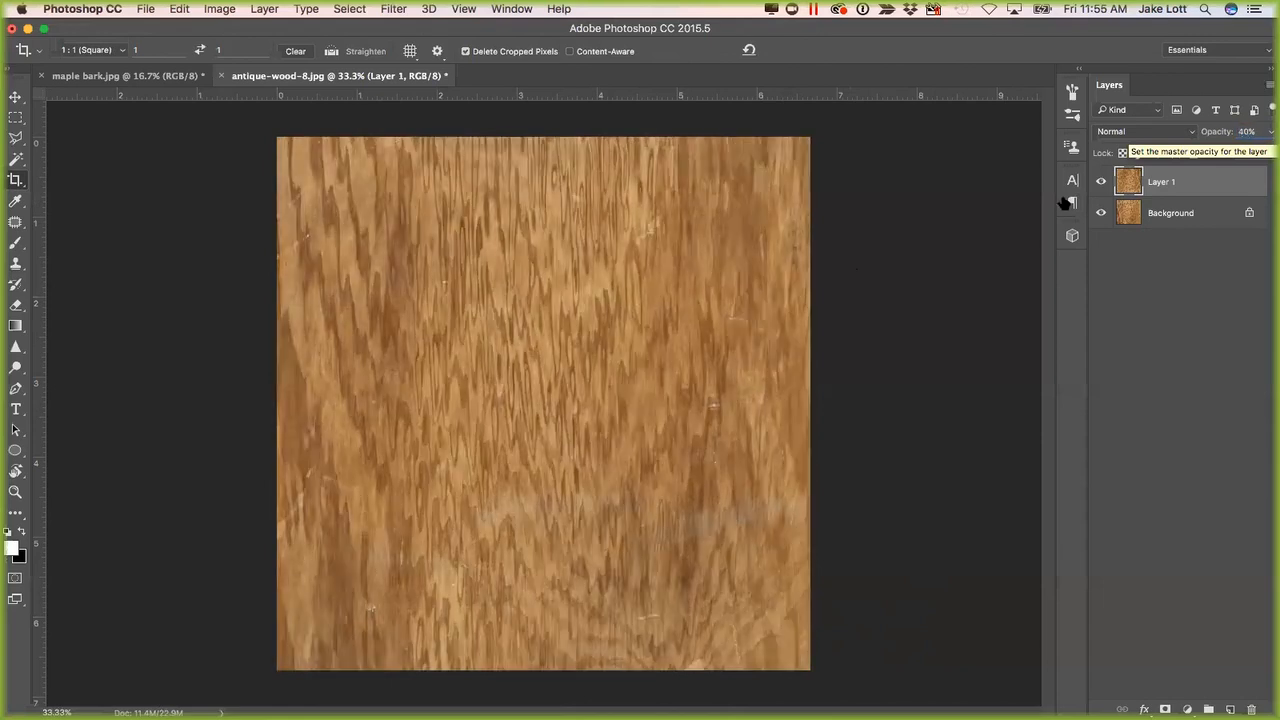
left_click(1100, 181)
left_click(1101, 181)
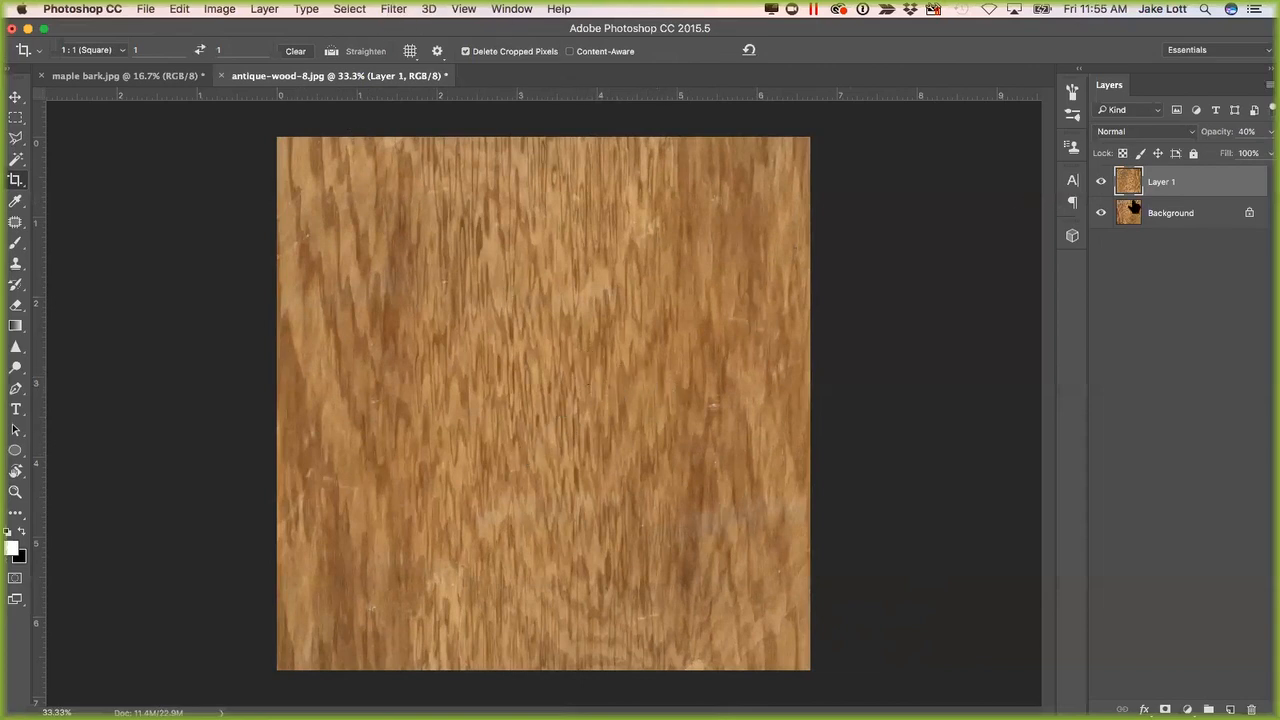
key("super+e")
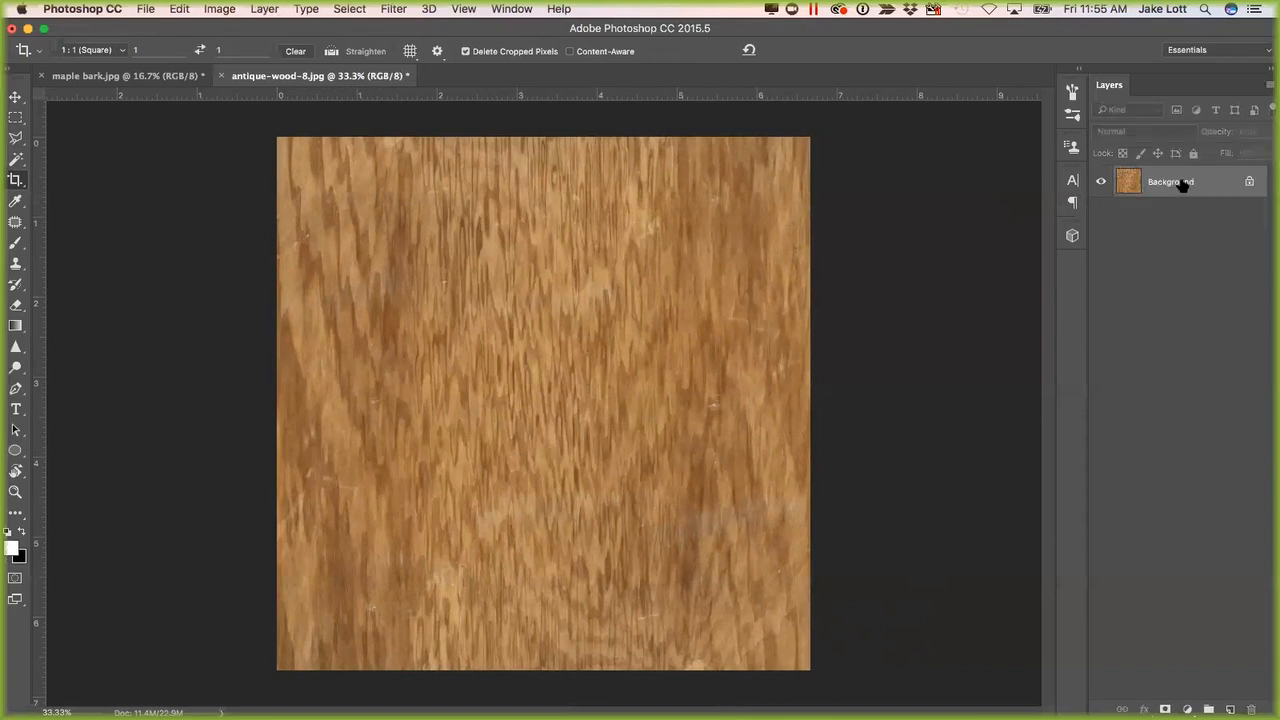
Apply the Offset filter to the blended wood with 1000 pixels horizontally and 1000 pixels vertically, using Wrap Around.
left_click(463, 9)
mouse_move(405, 12)
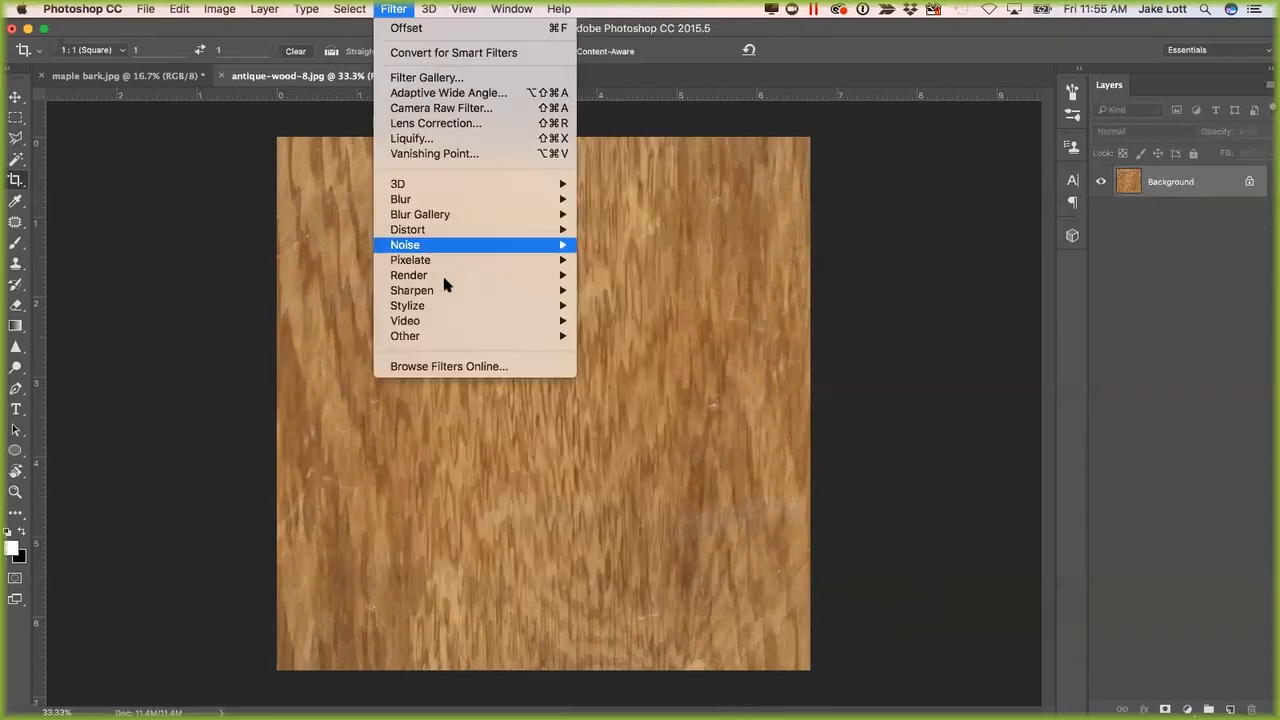
mouse_move(457, 336)
left_click(622, 411)
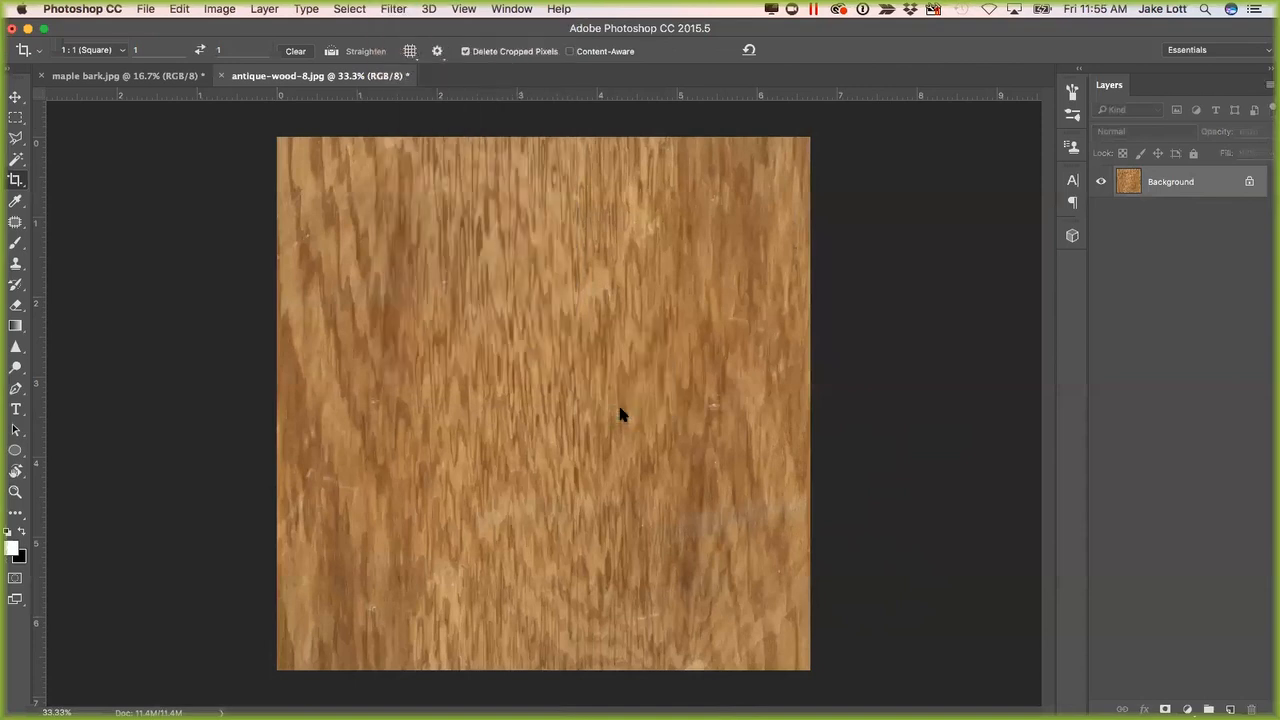
type("1000")
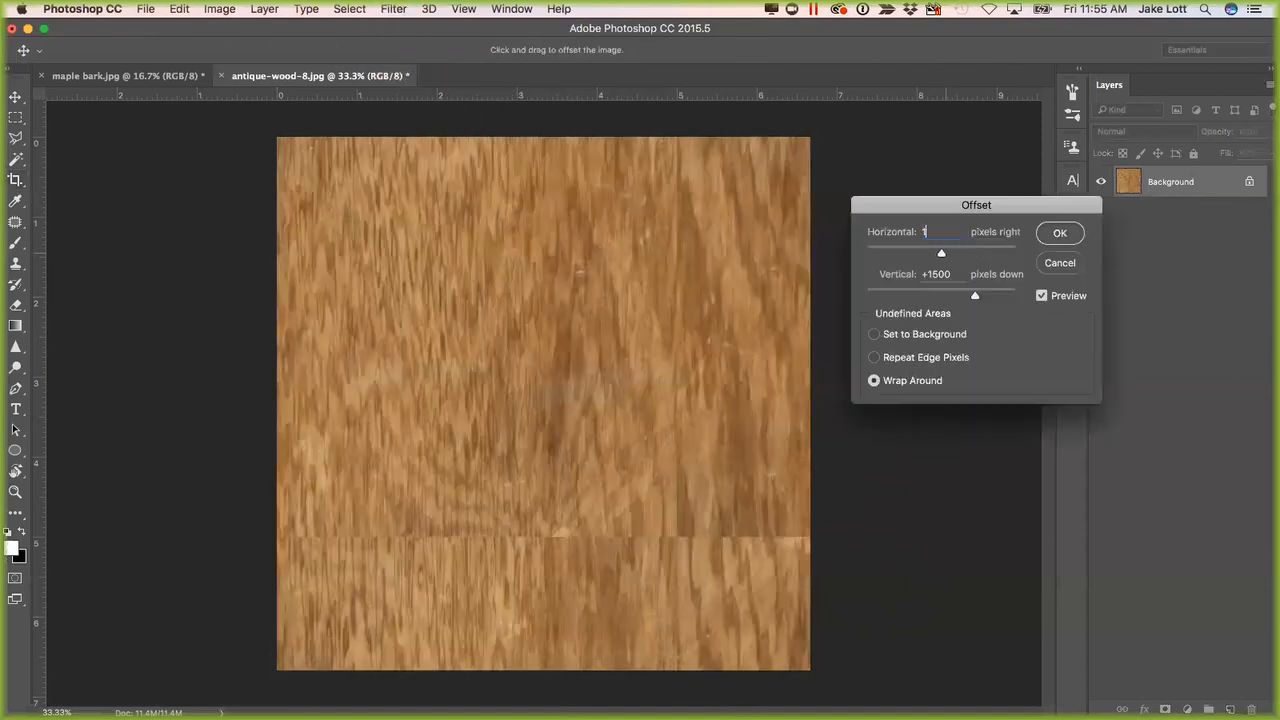
type("1000")
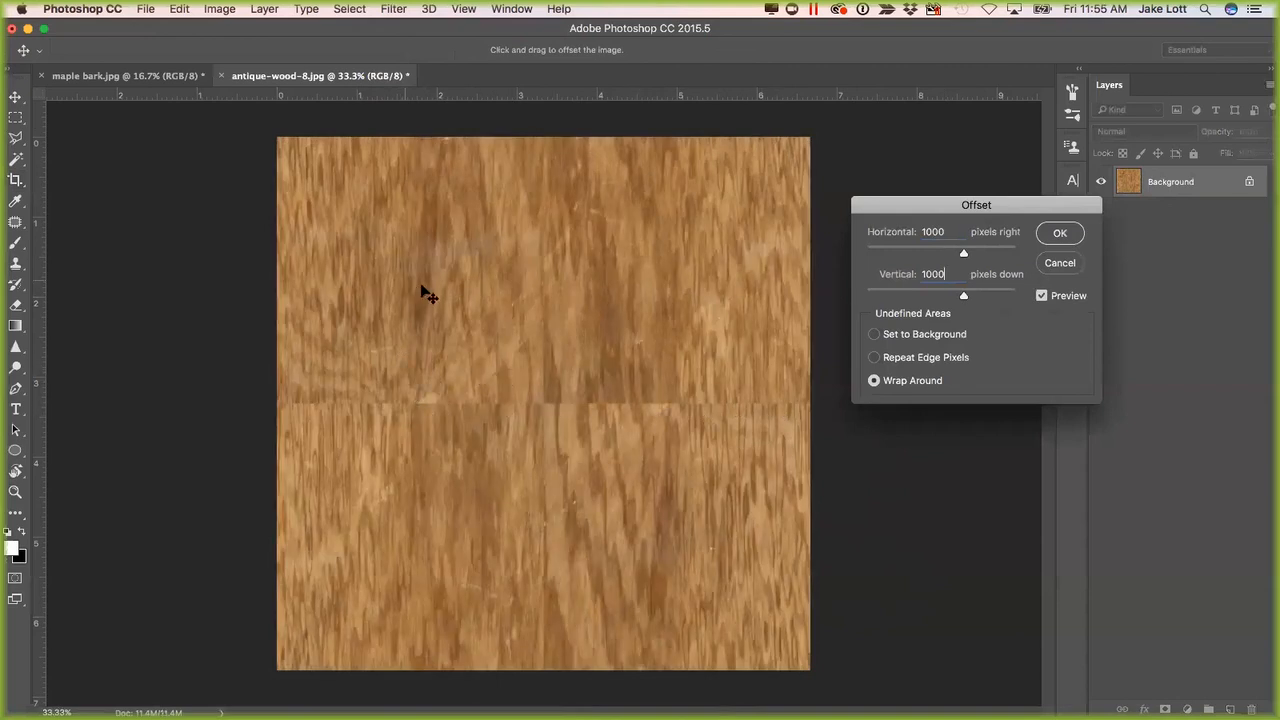
left_click(1061, 234)
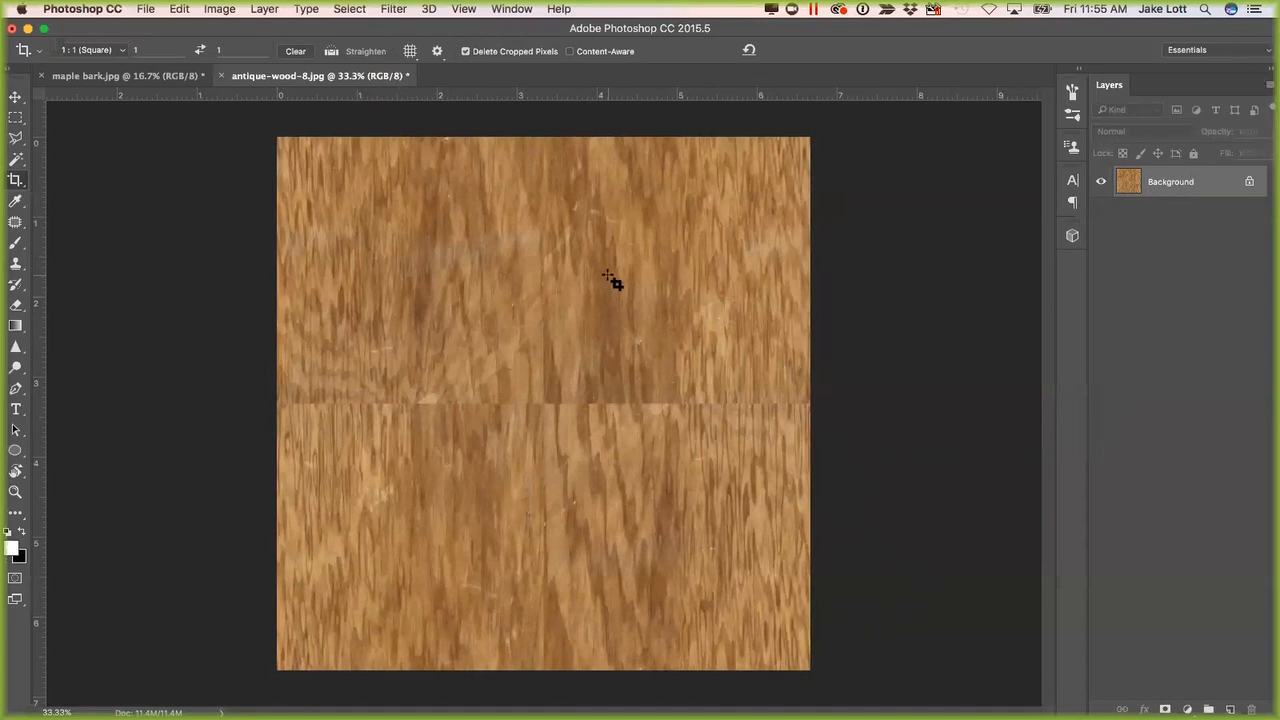
Clone nearby wood grain over the vertical and horizontal centre seams with the Clone Stamp tool.
key("s")
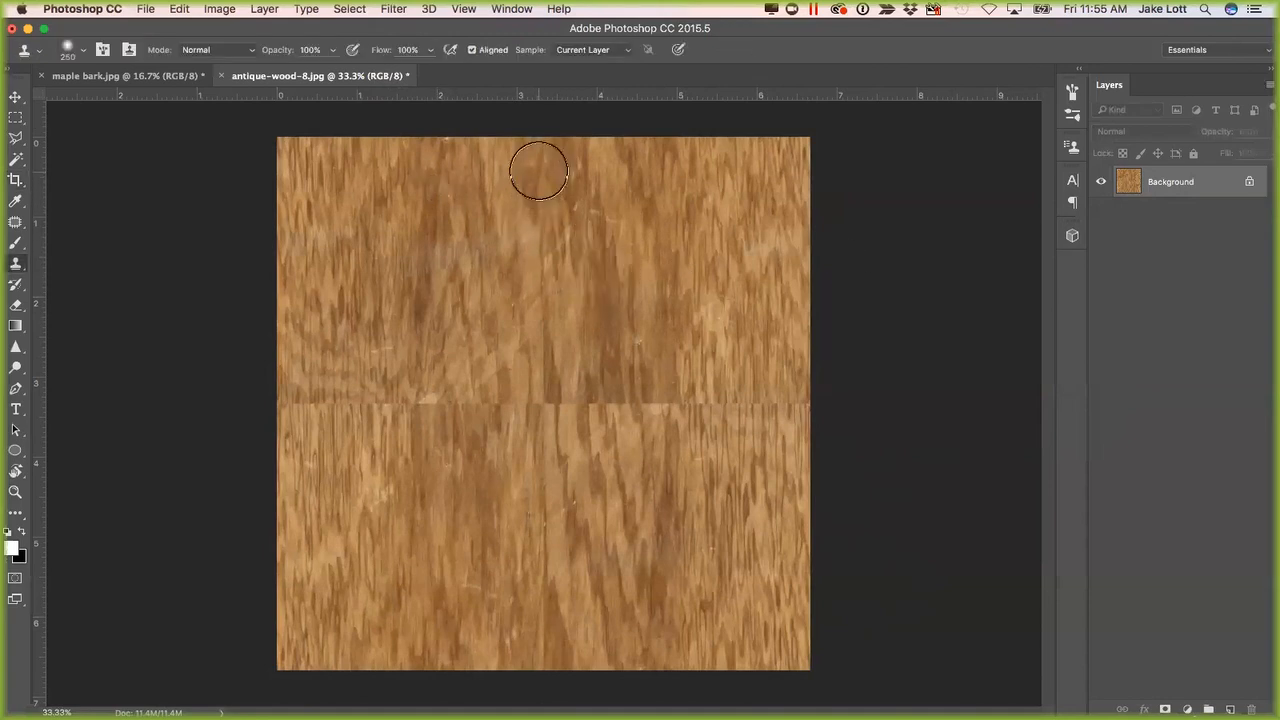
mouse_move(539, 174)
left_mouse_down()
mouse_move(549, 249)
mouse_move(529, 346)
mouse_move(545, 545)
left_mouse_up()
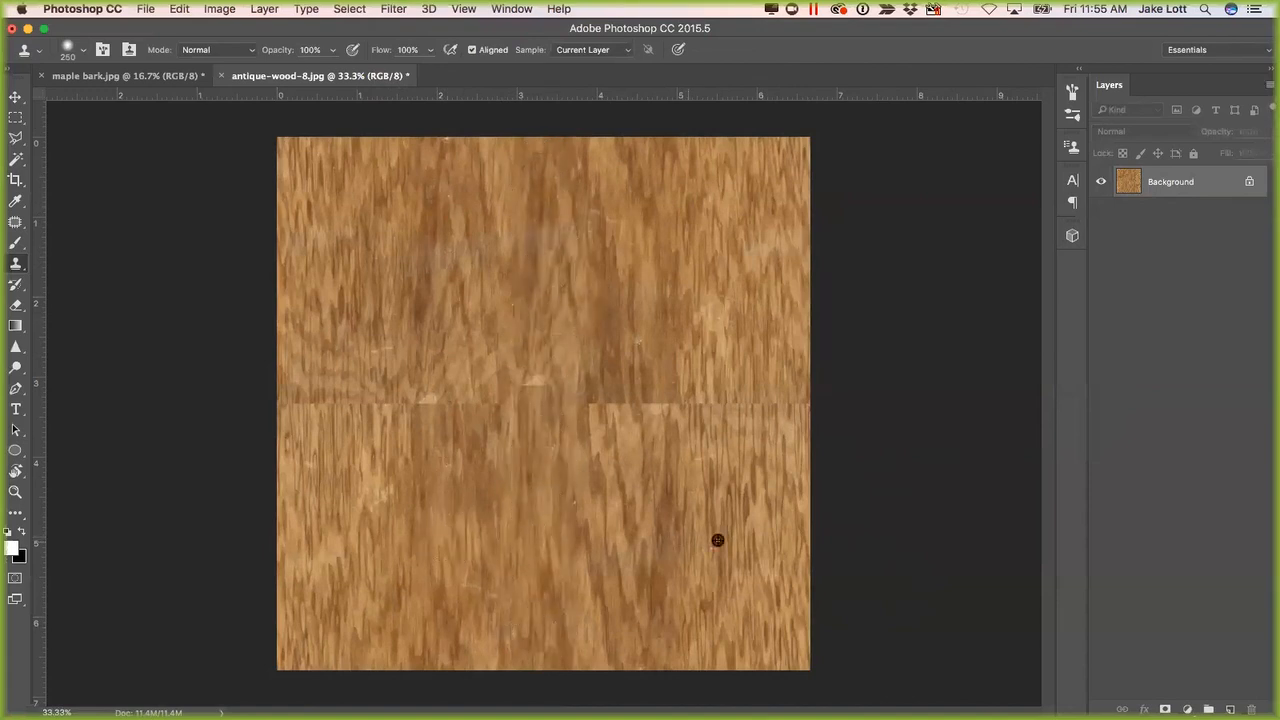
left_click(785, 532, "alt")
mouse_move(794, 408)
left_mouse_down()
mouse_move(720, 423)
mouse_move(292, 408)
left_mouse_up()
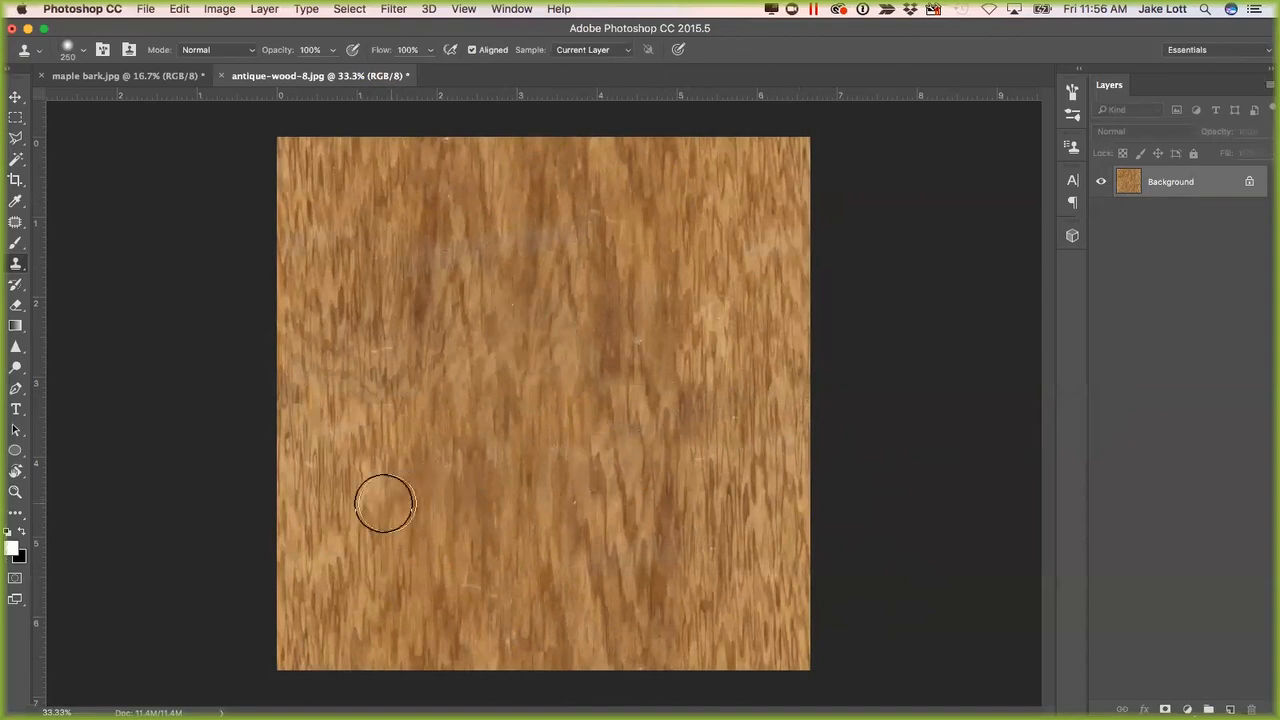
Touch up the remaining uneven spots along the wood's former horizontal seam with cloned grain.
left_click(396, 367, "alt")
left_click(641, 363)
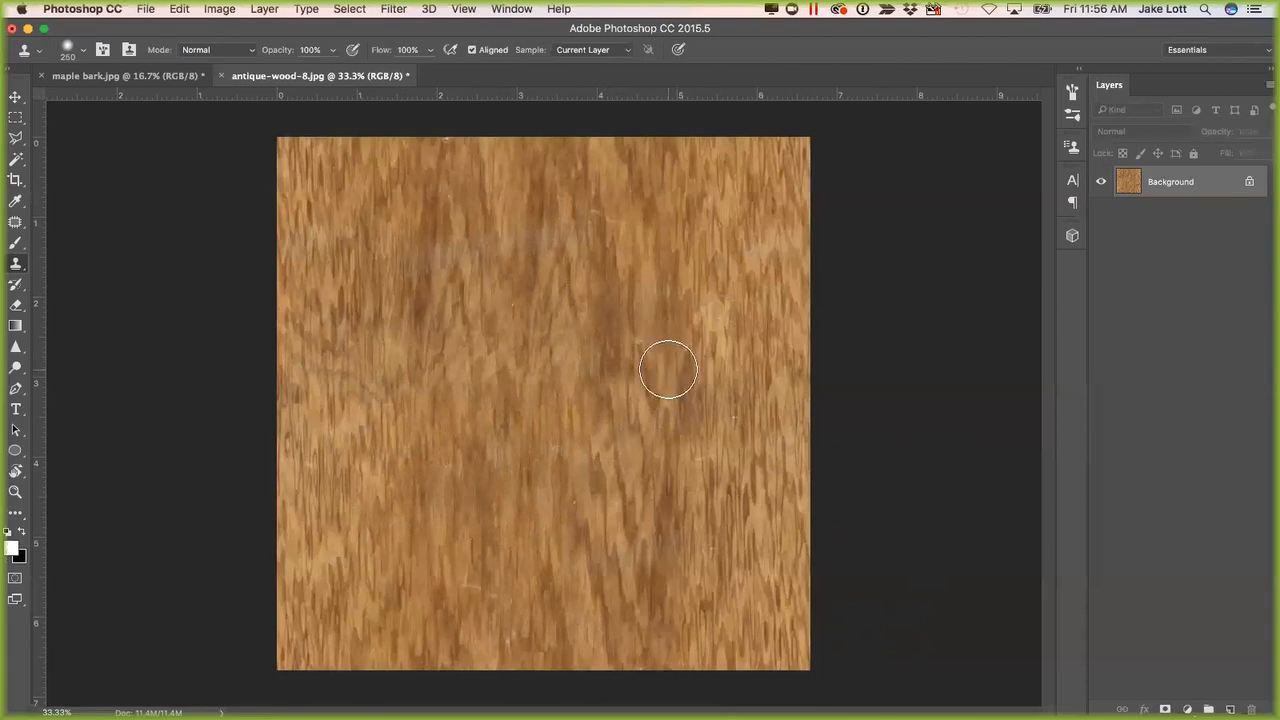
left_click(556, 346)
left_click(392, 296)
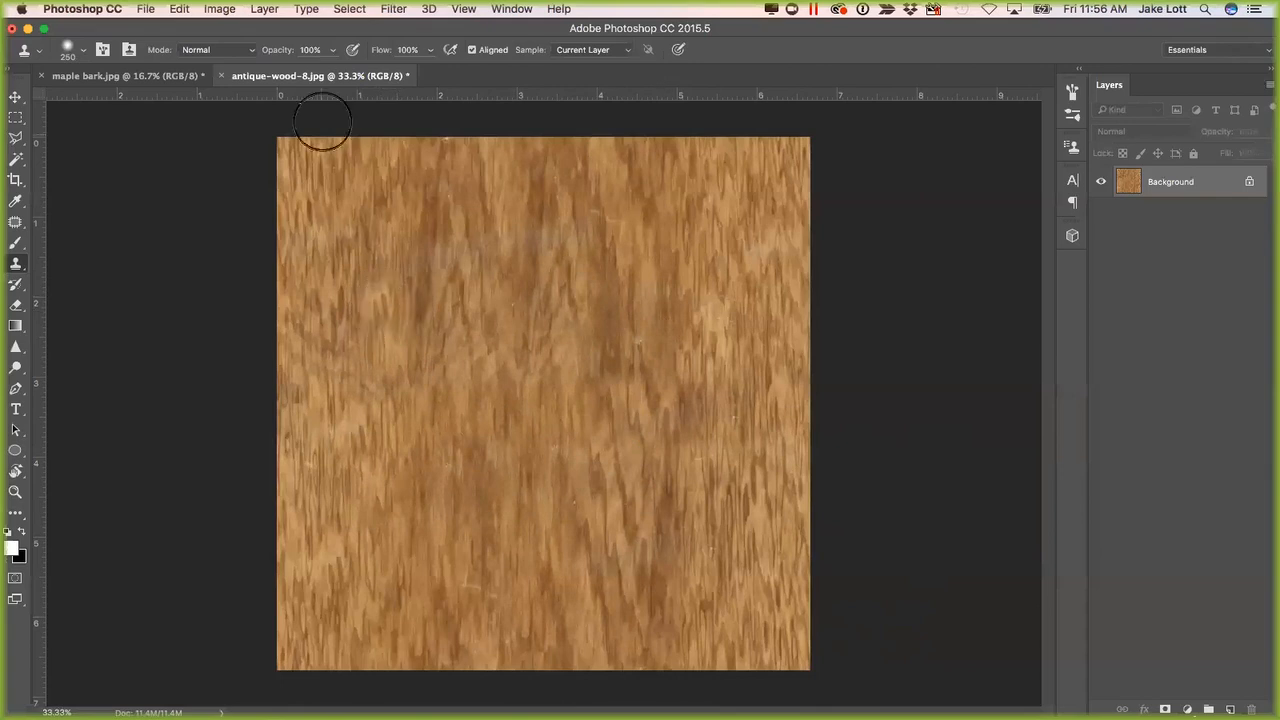
Minimise the Photoshop window and switch to the 1.2-Maple Tree Trunk Cuts model in SketchUp.
left_click(27, 29)
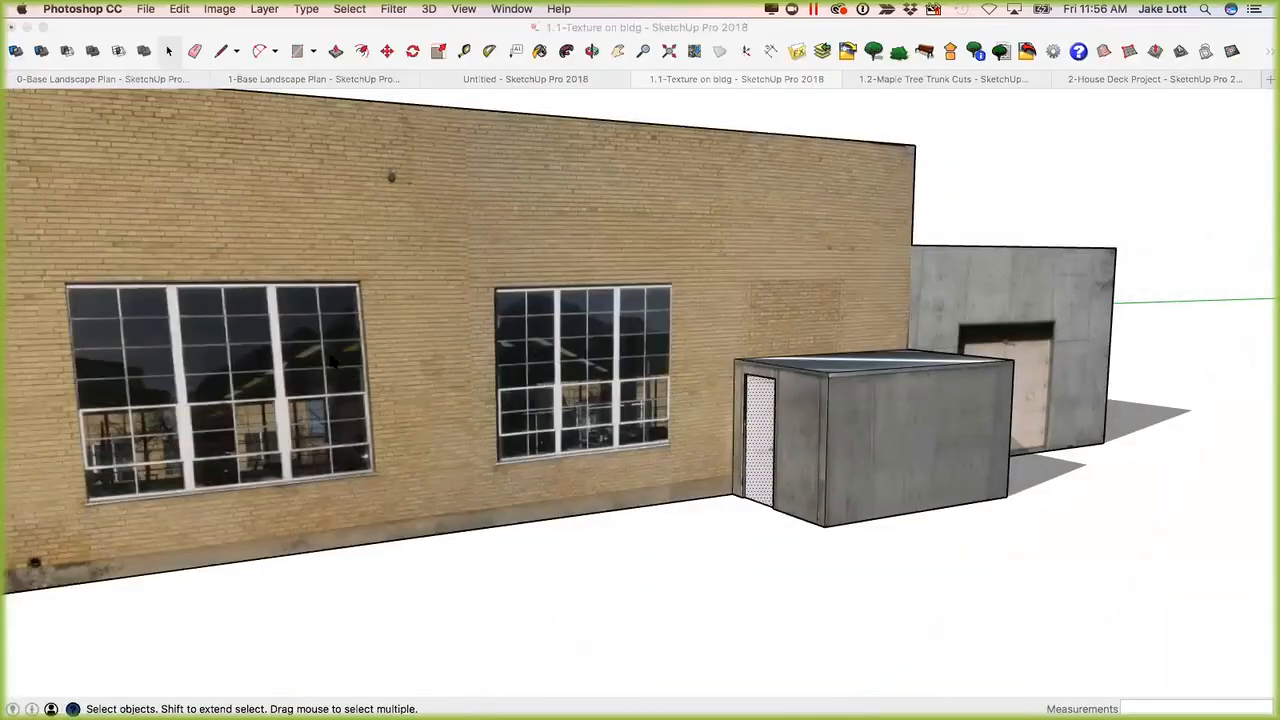
left_click(923, 83)
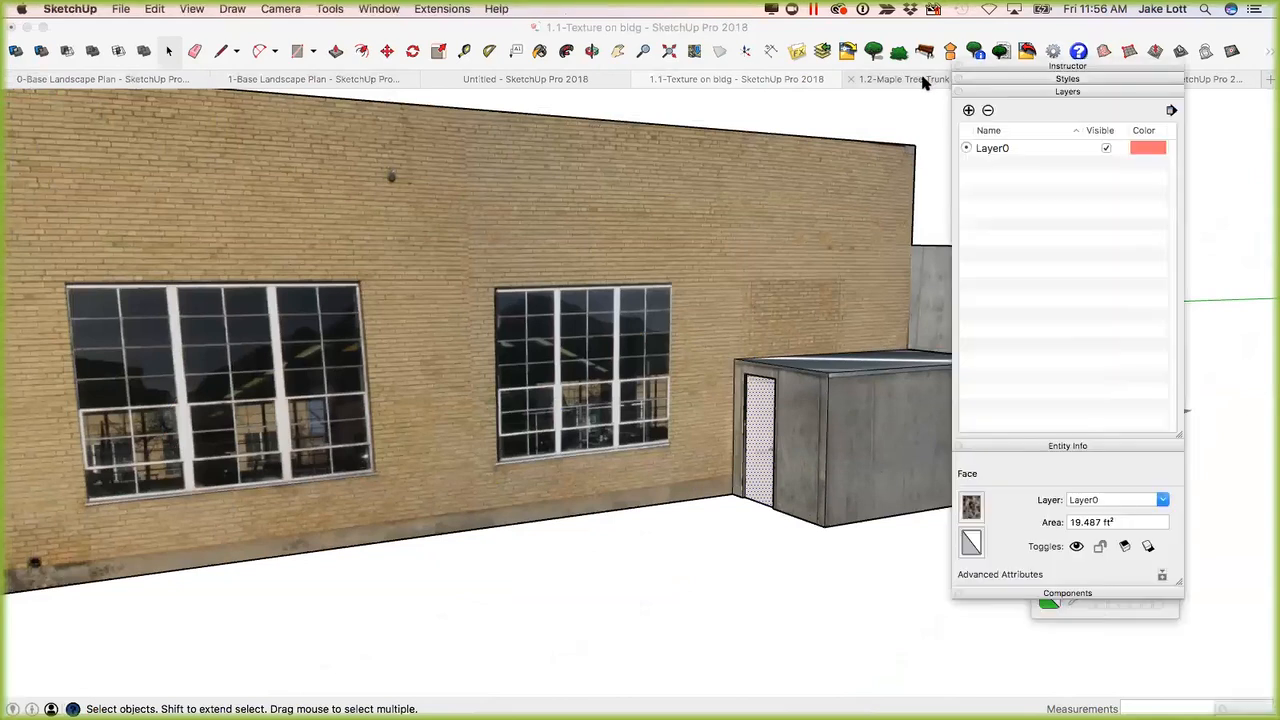
In the 1.2-Maple Tree Trunk Cuts model, draw a circle of about 1' 5/16" radius on the ground beside the trunks.
left_click(917, 86)
scroll(602, 606, "down", 5)
middle_click_drag(778, 549, 586, 516)
scroll(352, 532, "up", 5)
middle_click_drag(352, 532, 565, 433)
middle_click_drag(273, 454, 130, 590)
scroll(594, 489, "down", 4)
key("p")
key("c")
left_click(662, 499)
left_click(741, 490)
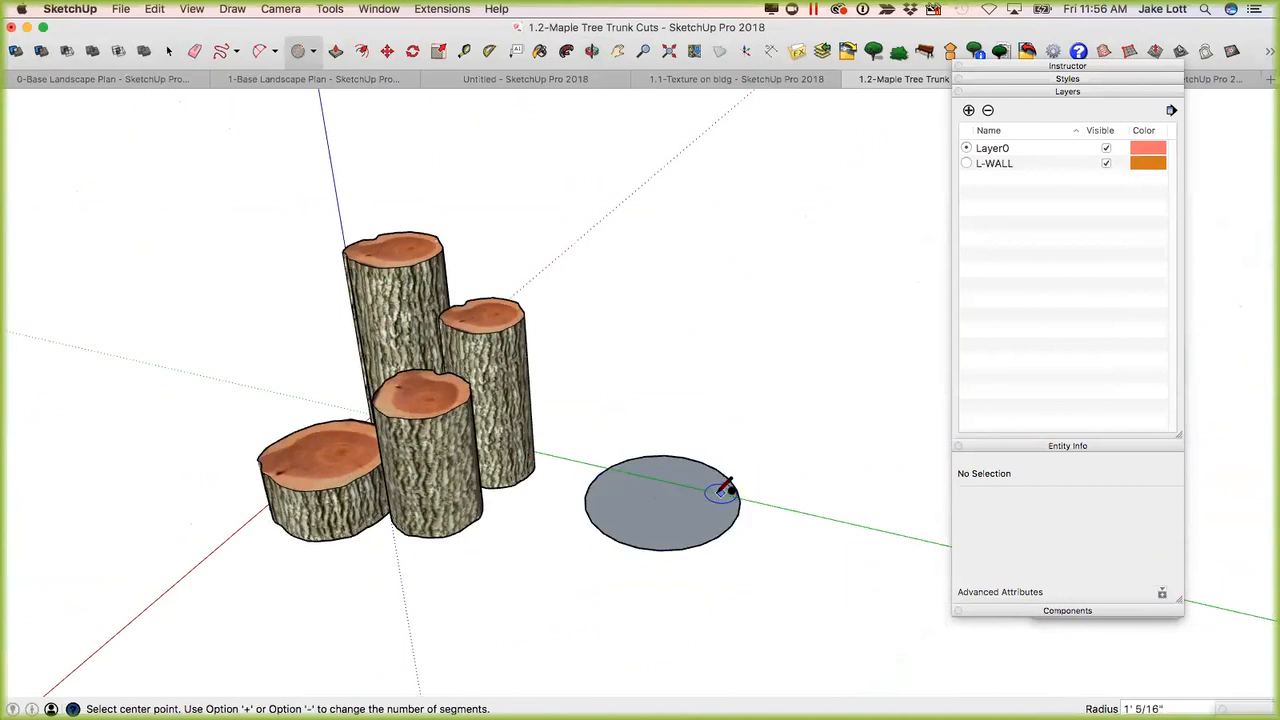
Push/Pull the circle upward into a tall cylinder beside the existing trunk cuts.
key("p")
left_click(671, 512)
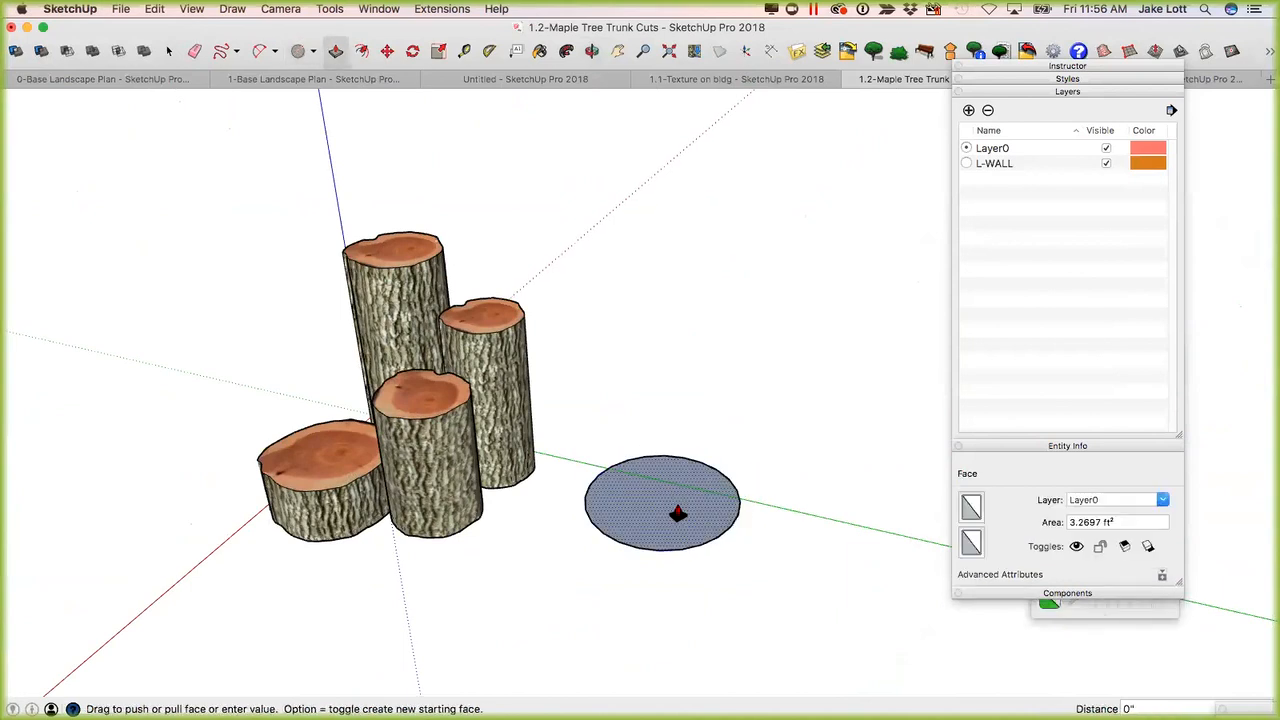
left_click(697, 296)
middle_click_drag(603, 486, 591, 372)
key("space")
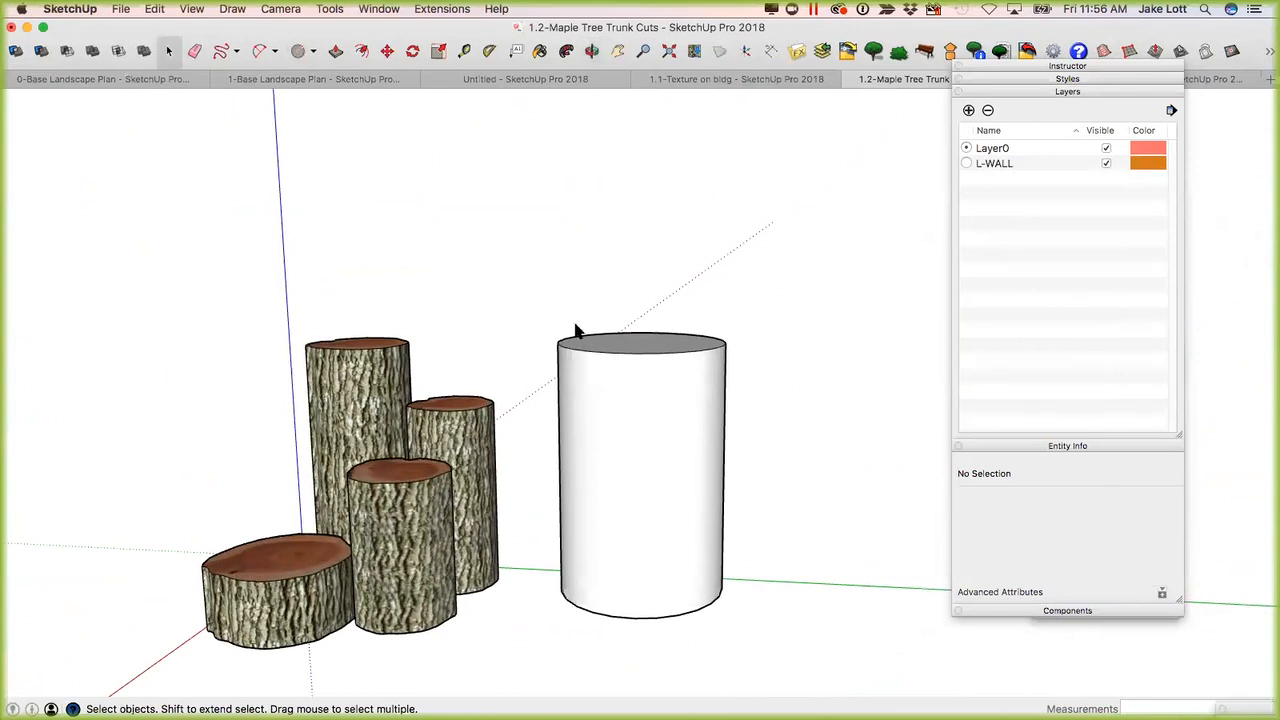
Show hidden geometry and select a single front facet on the side of the cylinder.
left_click(192, 9)
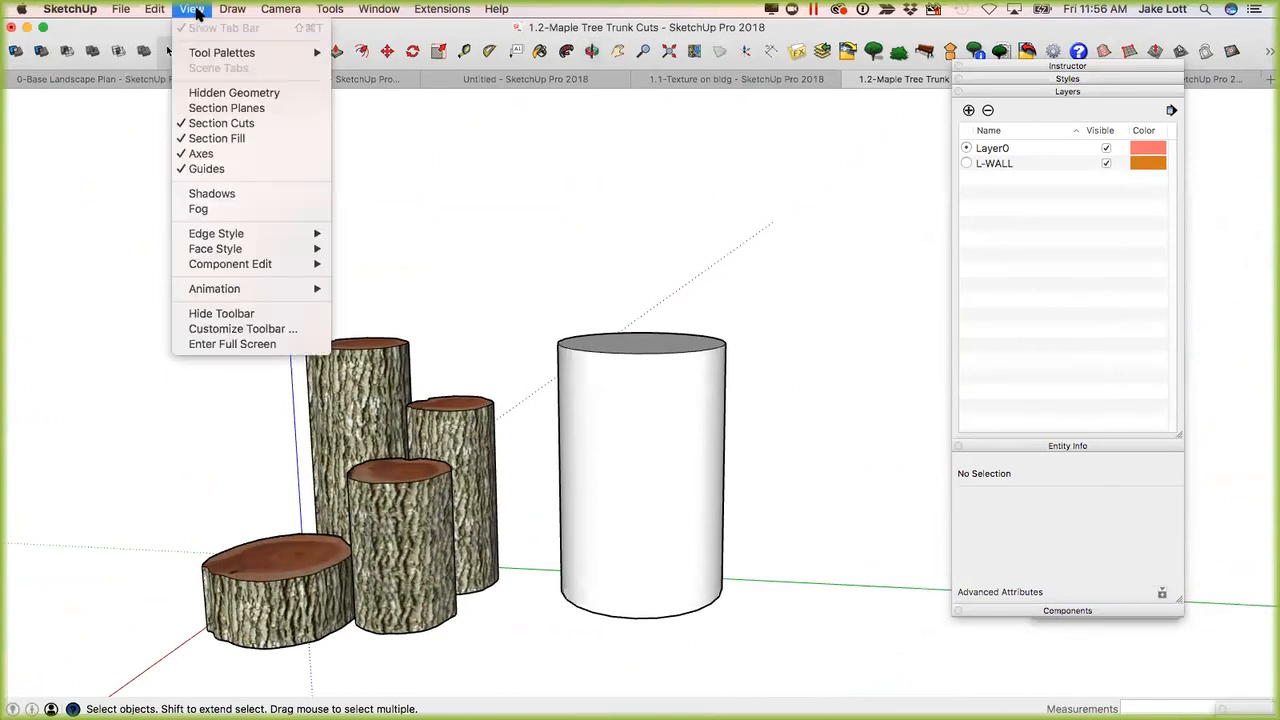
left_click(234, 92)
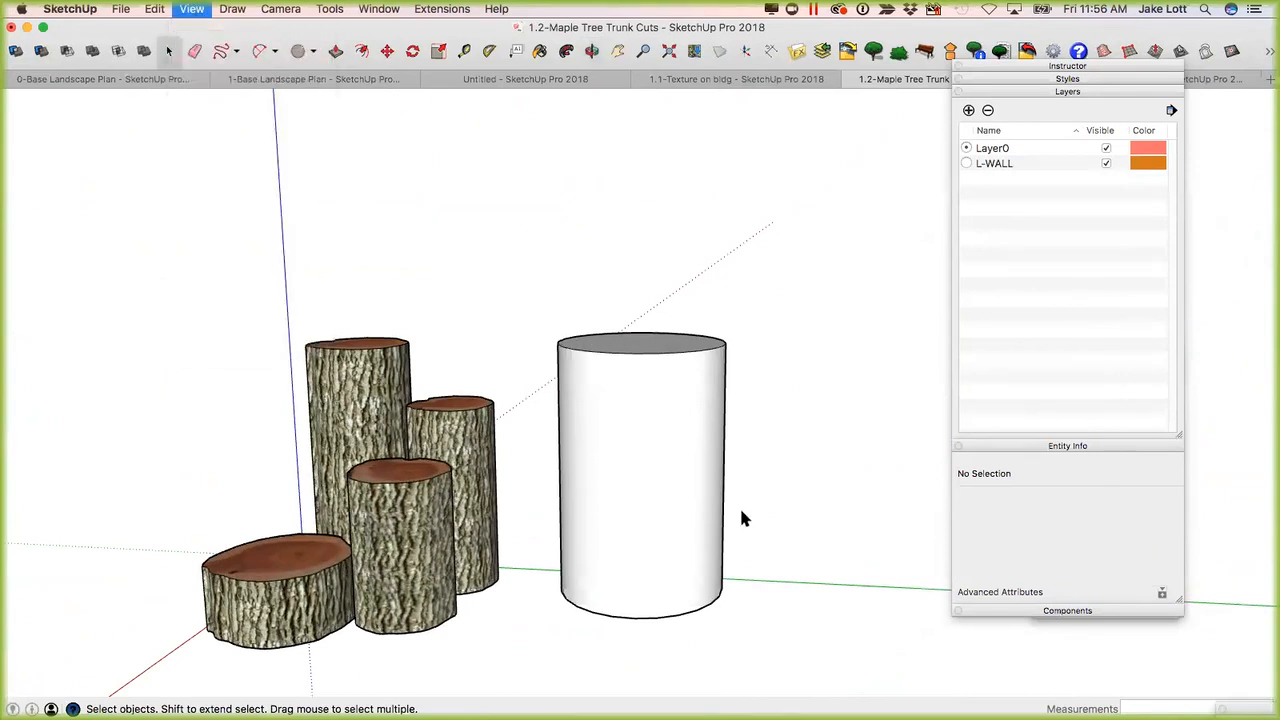
scroll(660, 410, "up", 2)
middle_click_drag(688, 428, 616, 401)
left_click(616, 401)
left_click(650, 405)
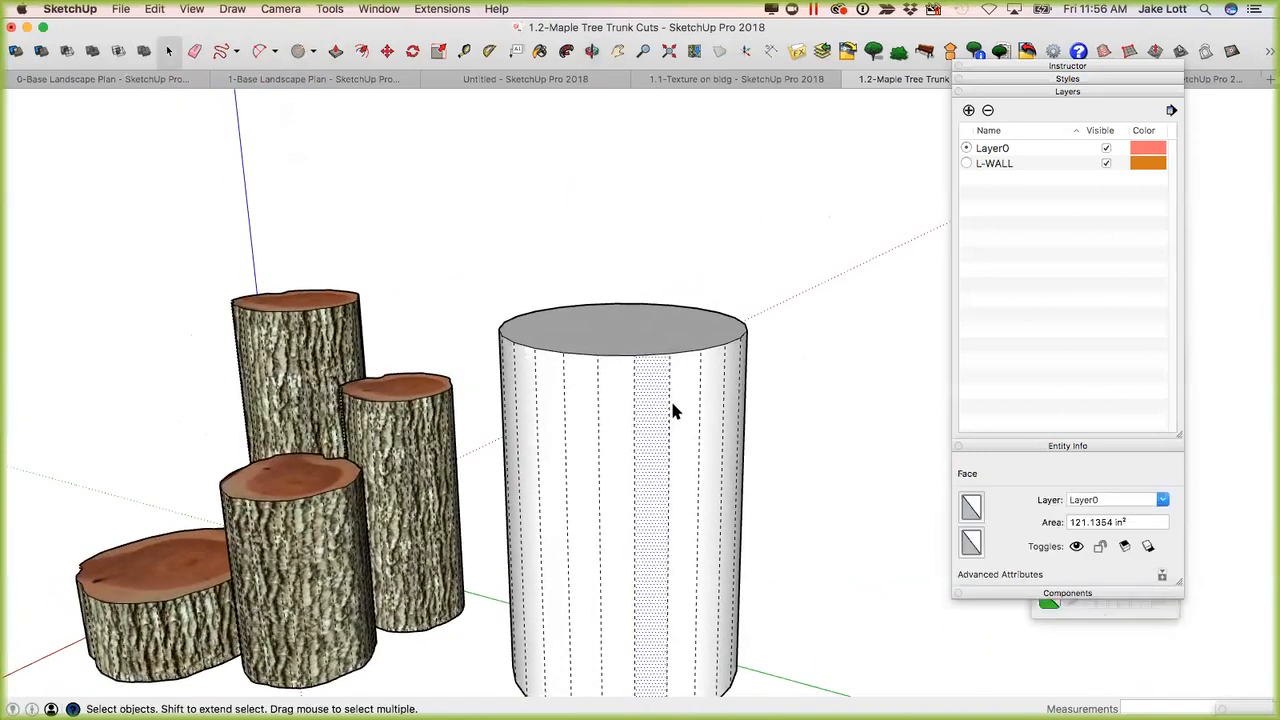
left_click(683, 408)
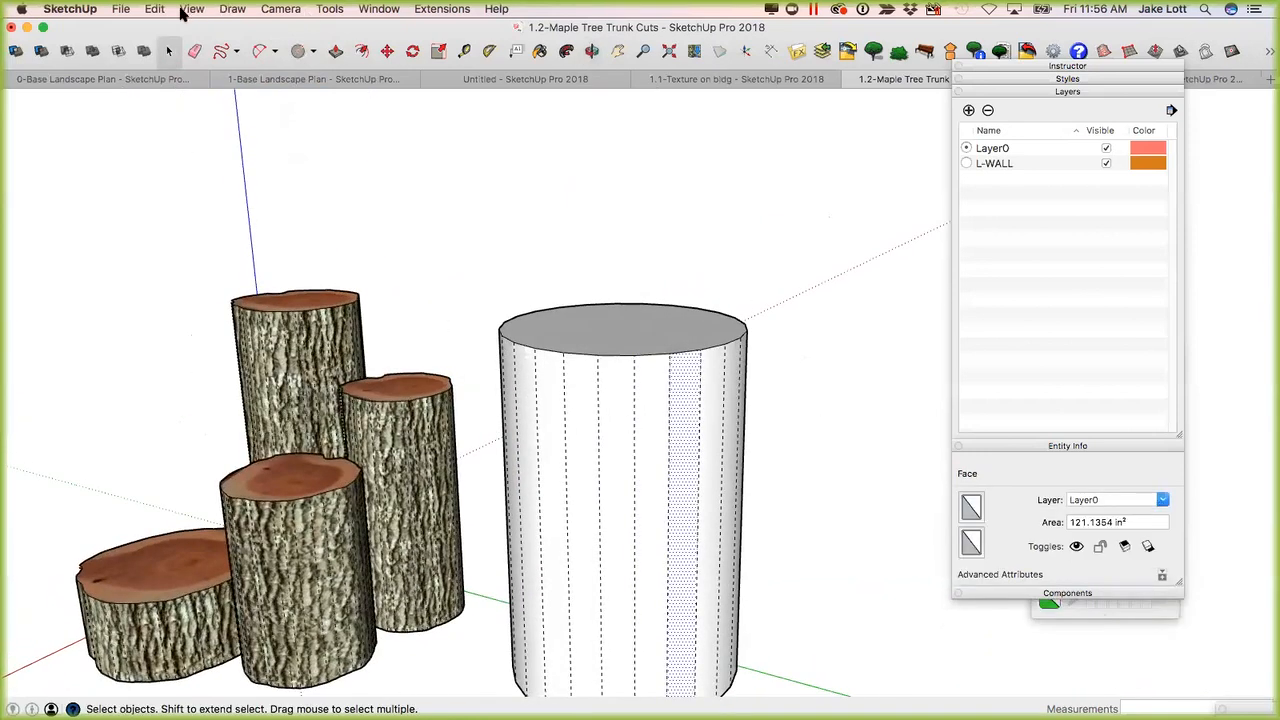
Import maple bark-After.jpg from the Materials folder's Tree Bark Textures subfolder as a texture.
left_click(118, 16)
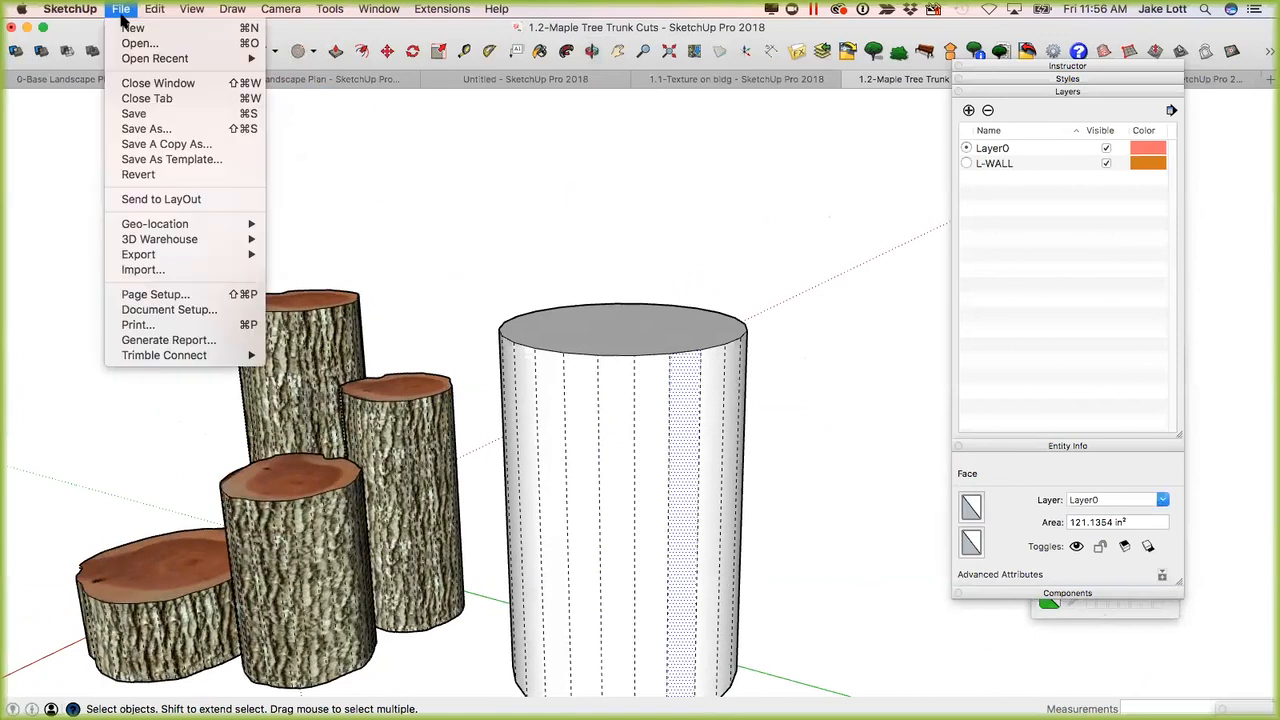
left_click(152, 268)
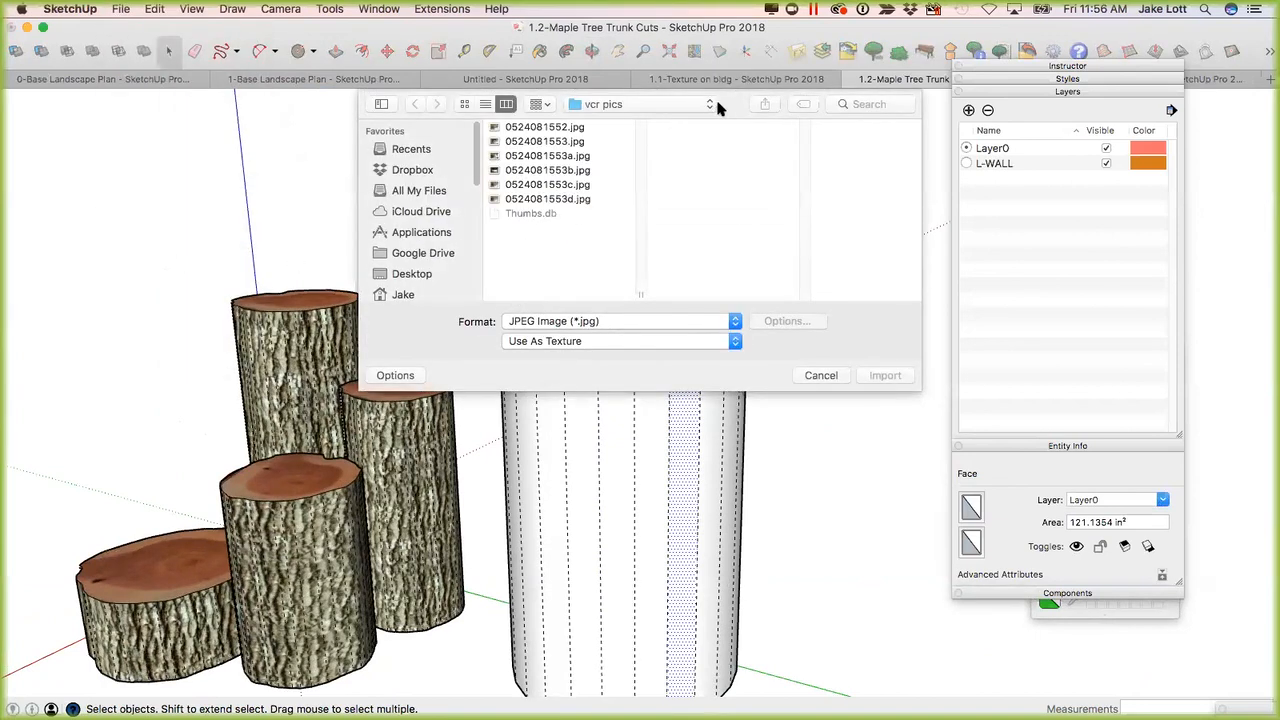
left_click(712, 102)
left_click(628, 120)
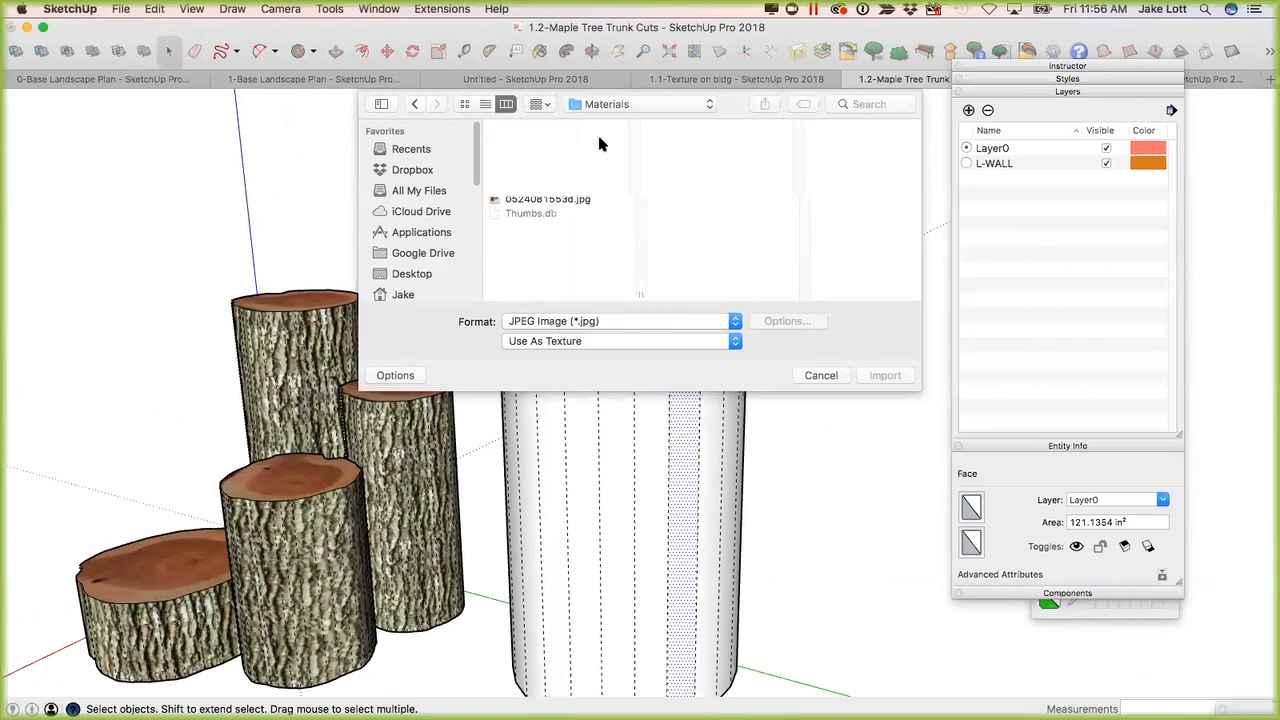
left_click(846, 142)
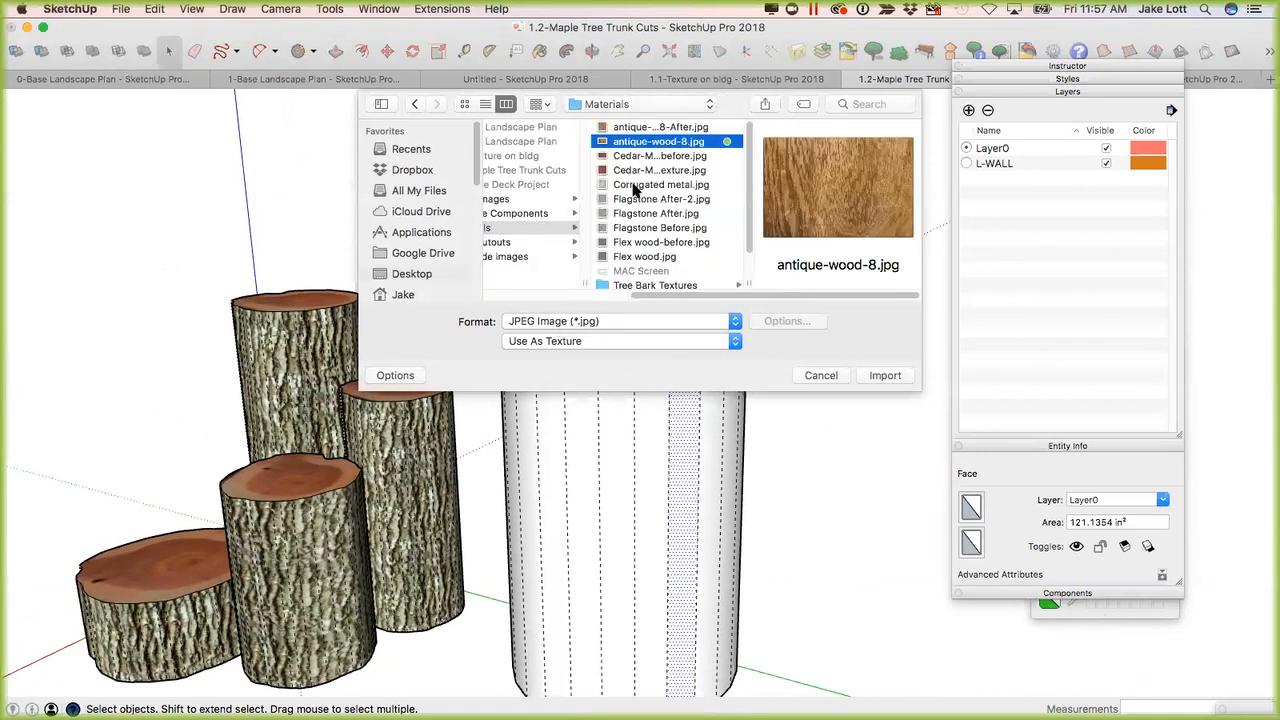
left_click(650, 282)
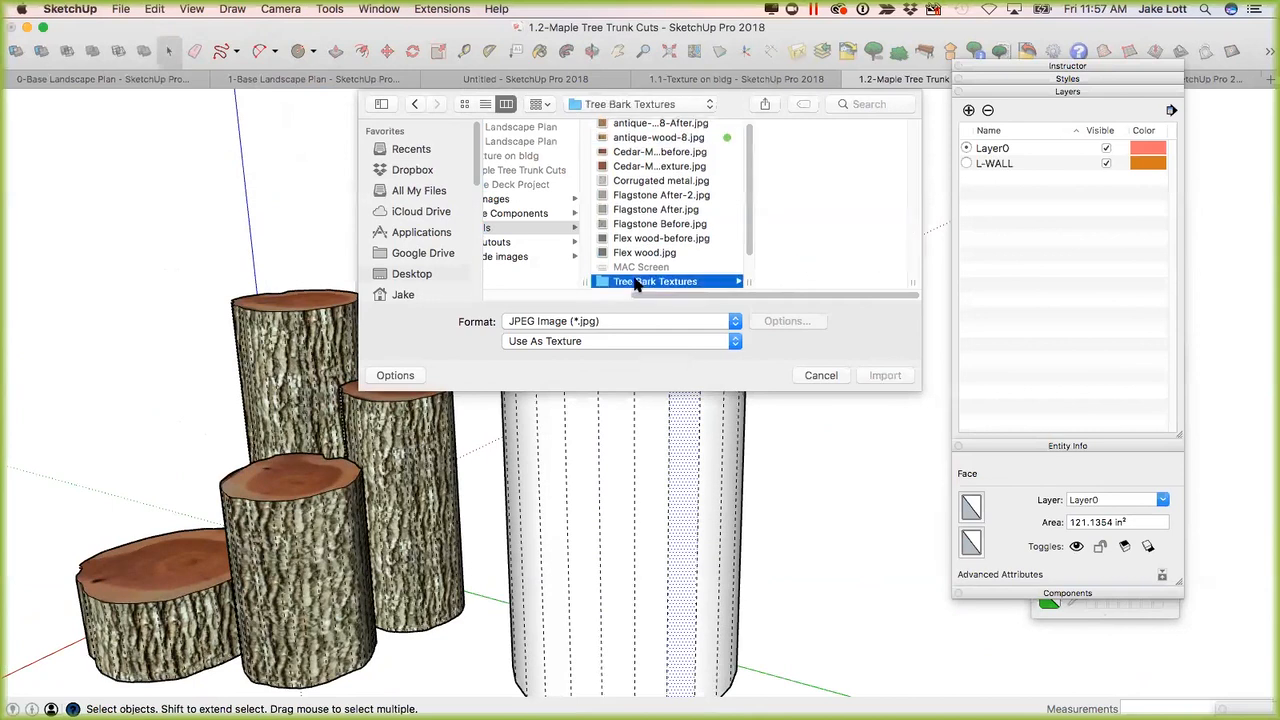
left_click(799, 143)
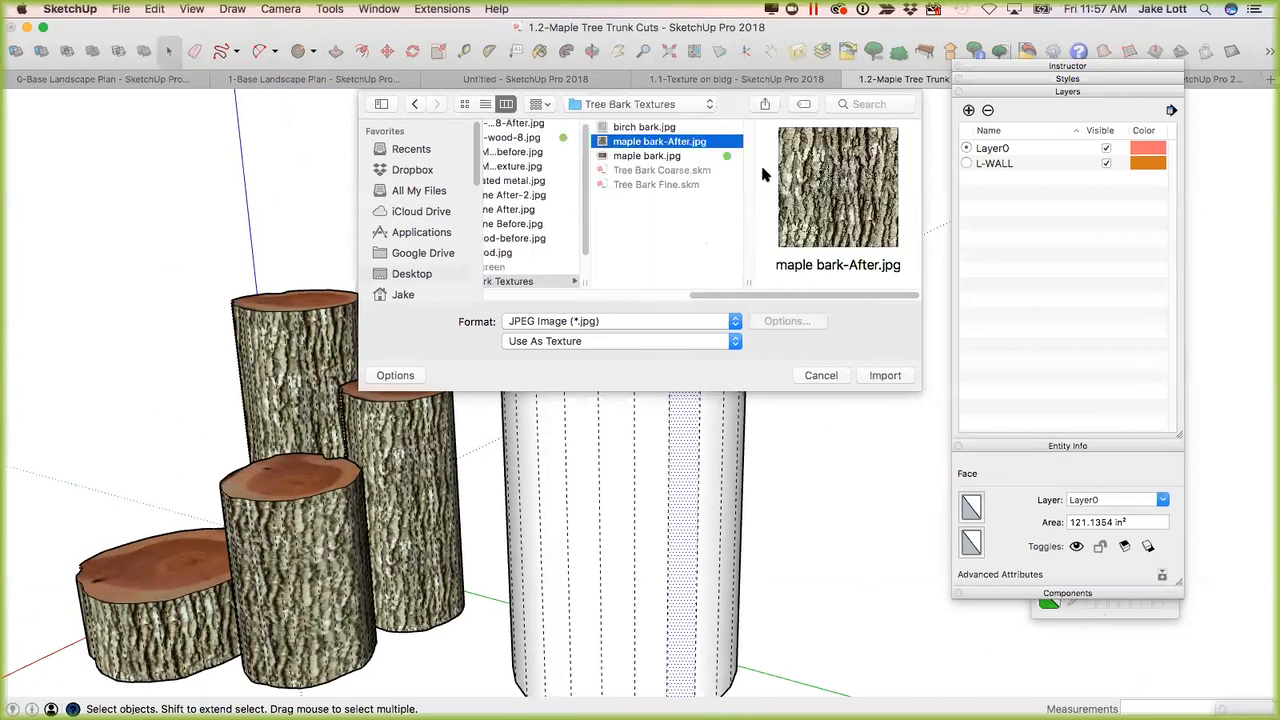
left_click(868, 377)
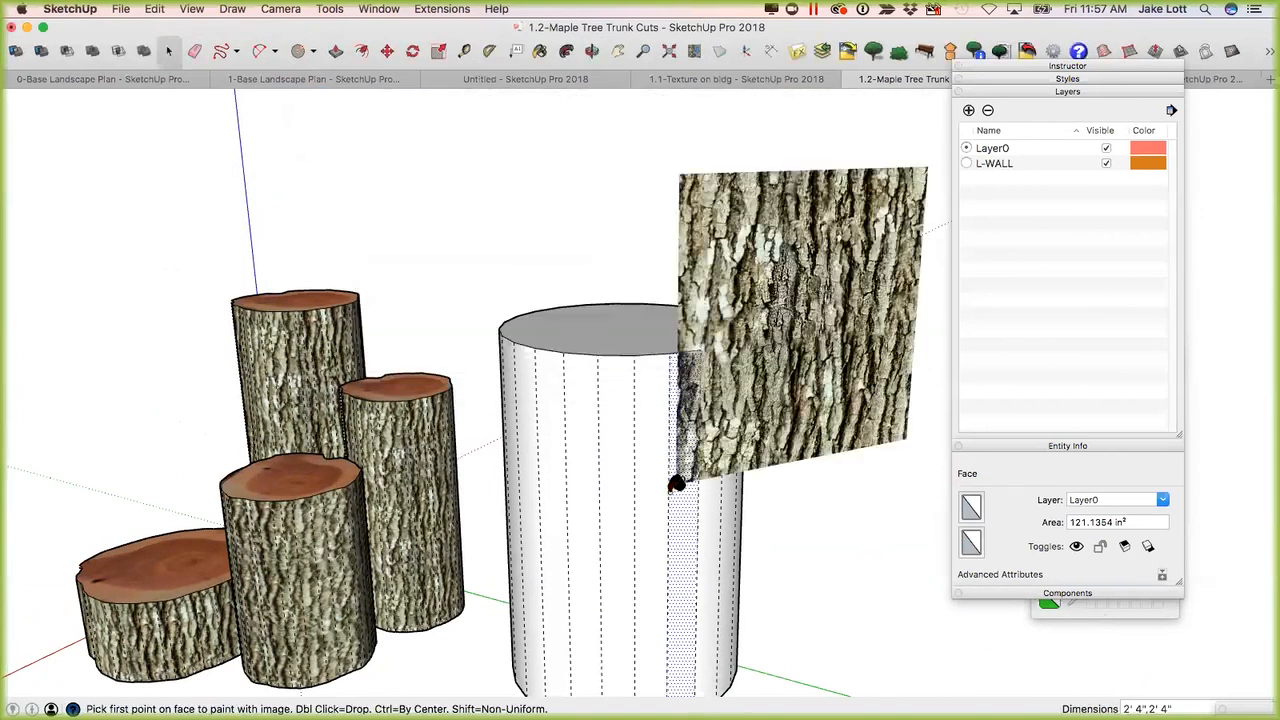
Place the bark image on the selected cylinder facet at a height of about 4".
left_click(668, 495)
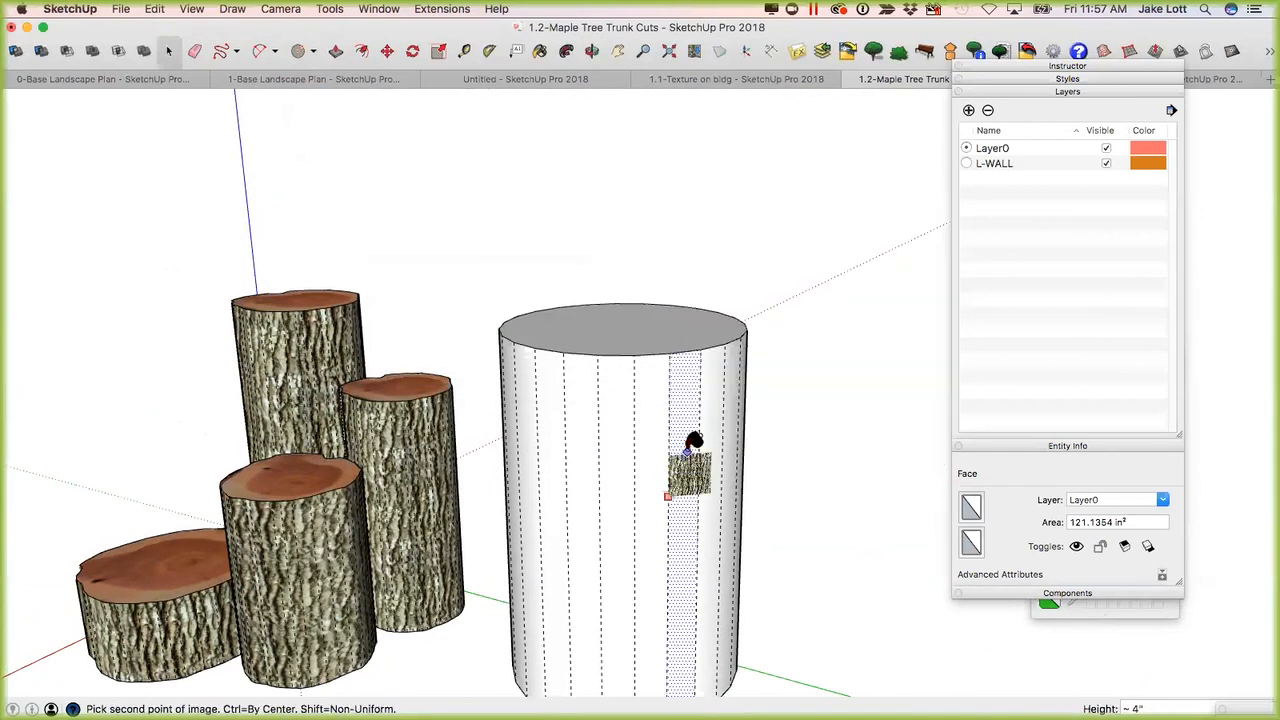
left_click(686, 449)
key("space")
scroll(676, 462, "up", 2)
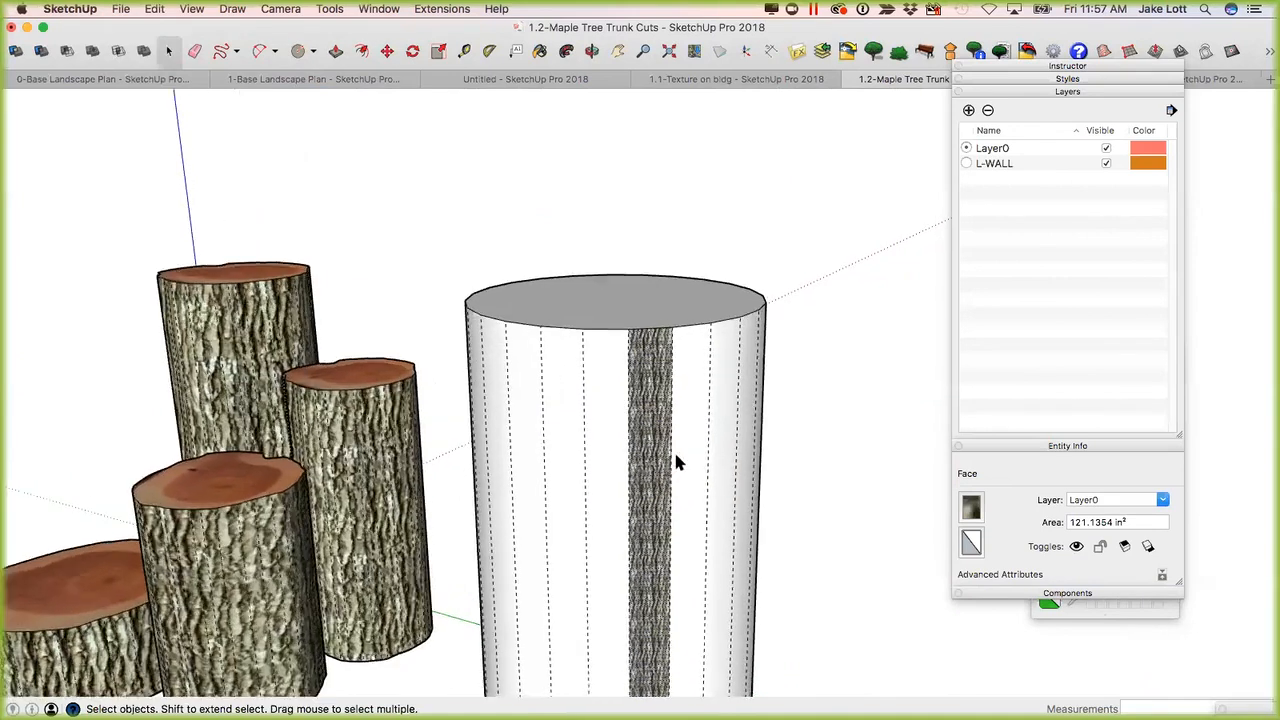
Start repositioning the bark texture on the facet and switch its pins to Fixed Pins mode.
scroll(580, 391, "up", 2)
mouse_move(580, 391)
middle_mouse_down()
mouse_move(580, 309)
mouse_move(566, 391)
mouse_move(560, 379)
middle_mouse_up()
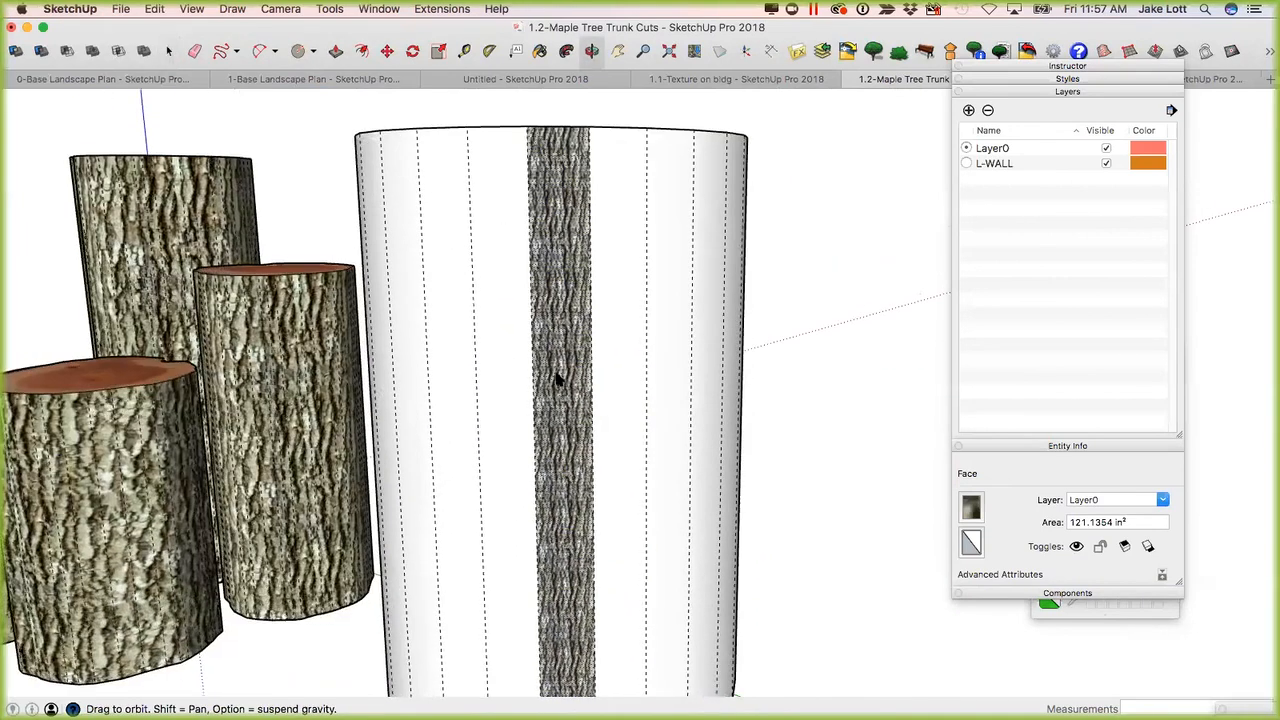
scroll(560, 379, "up", 2)
right_click(560, 376)
mouse_move(685, 565)
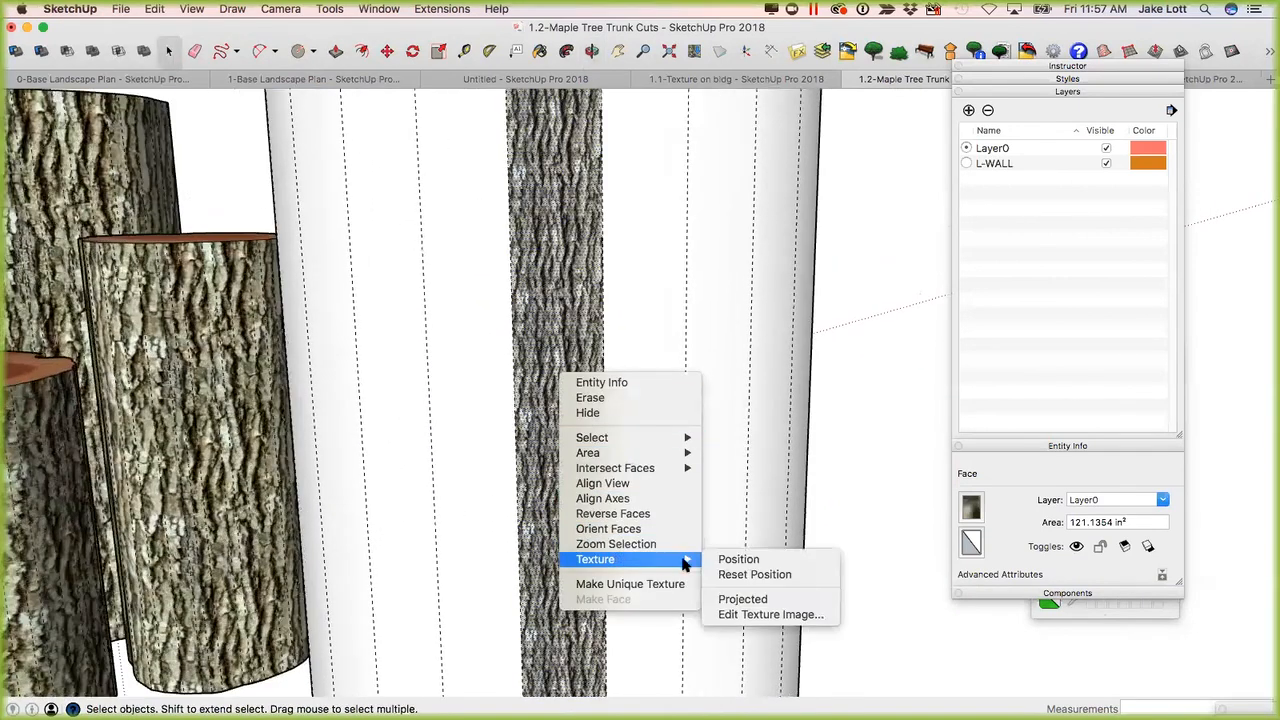
left_click(738, 559)
scroll(592, 402, "down", 1)
scroll(592, 402, "down", 3)
right_click(590, 398)
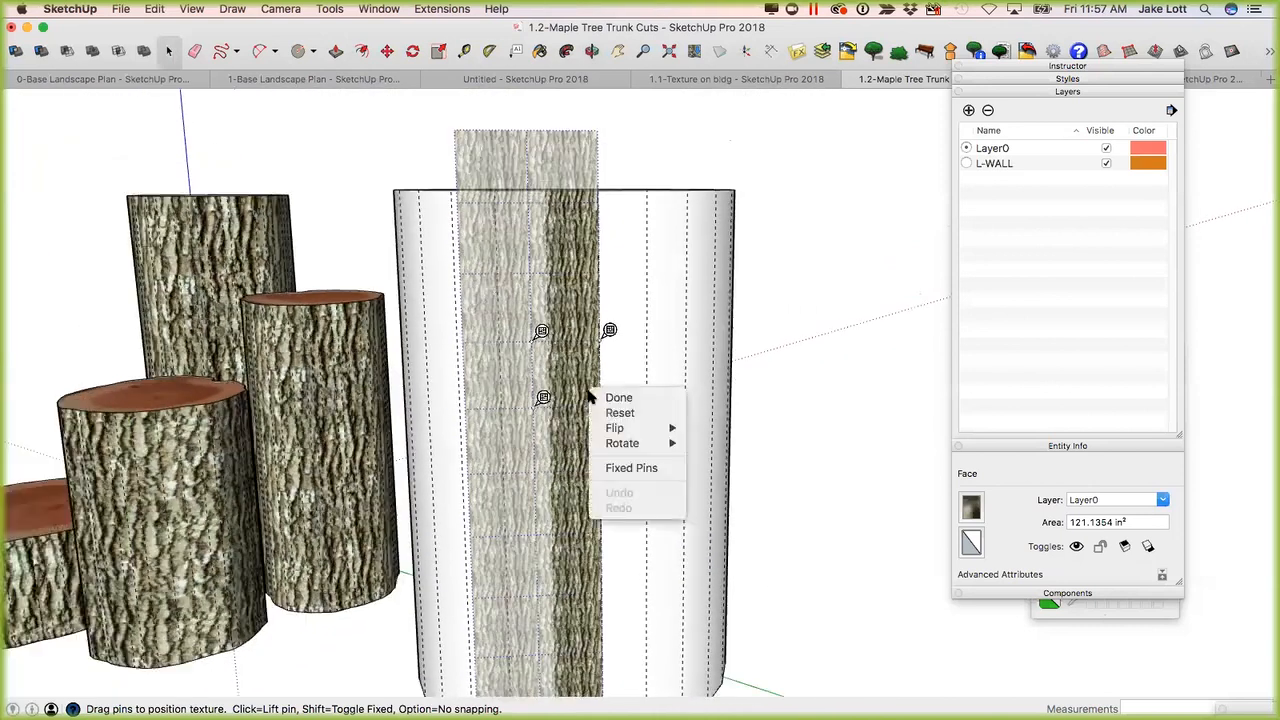
left_click(638, 470)
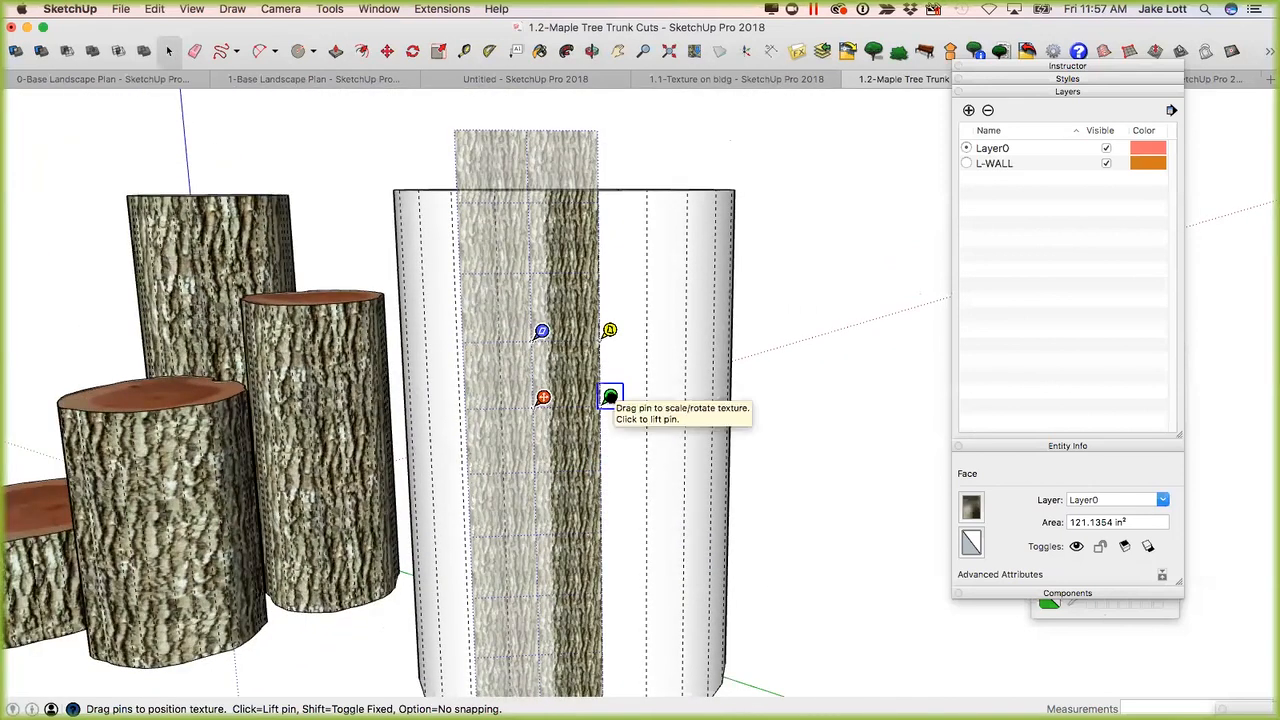
Enlarge the bark texture to roughly twice its size with the scale/rotate pin, and finish the texture positioning.
left_click_drag(610, 399, 674, 397)
middle_click_drag(668, 397, 686, 351)
left_click_drag(686, 350, 700, 349)
middle_click_drag(700, 349, 640, 363)
right_click(614, 315)
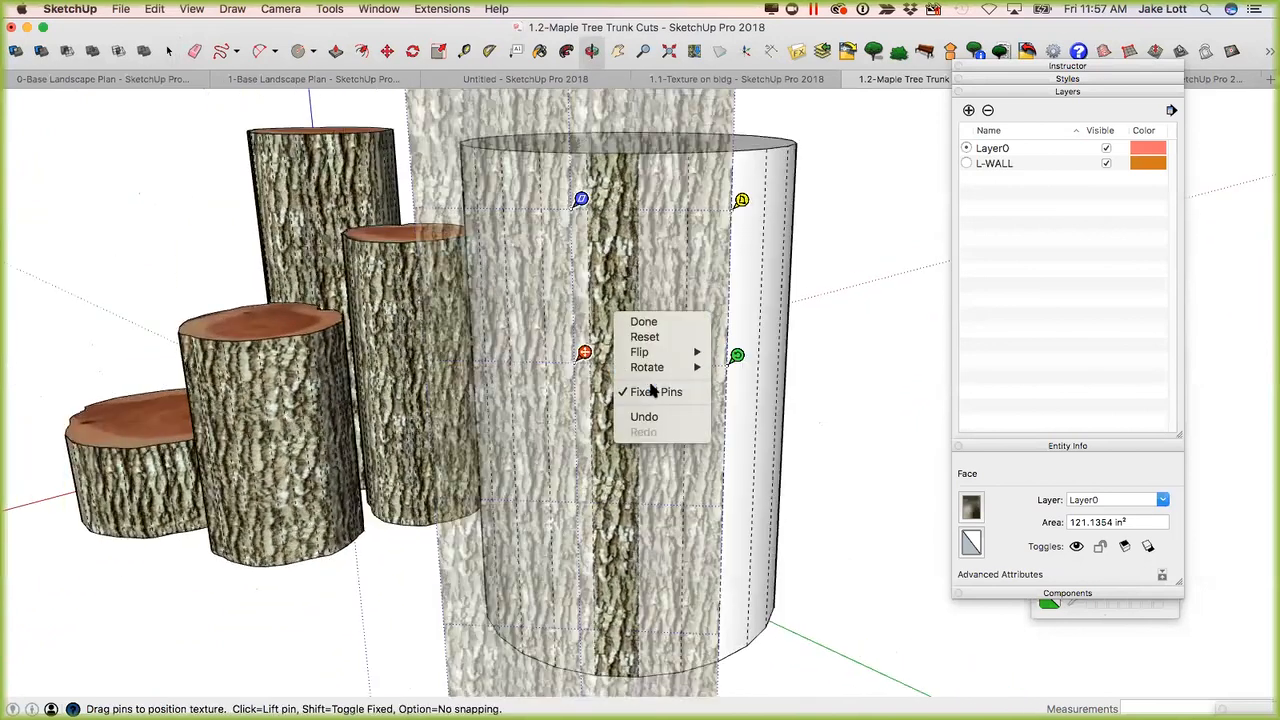
left_click(643, 322)
Make the bark facet's texture Projected, sample it, and paint it onto all the unpainted cylinder faces.
right_click(612, 321)
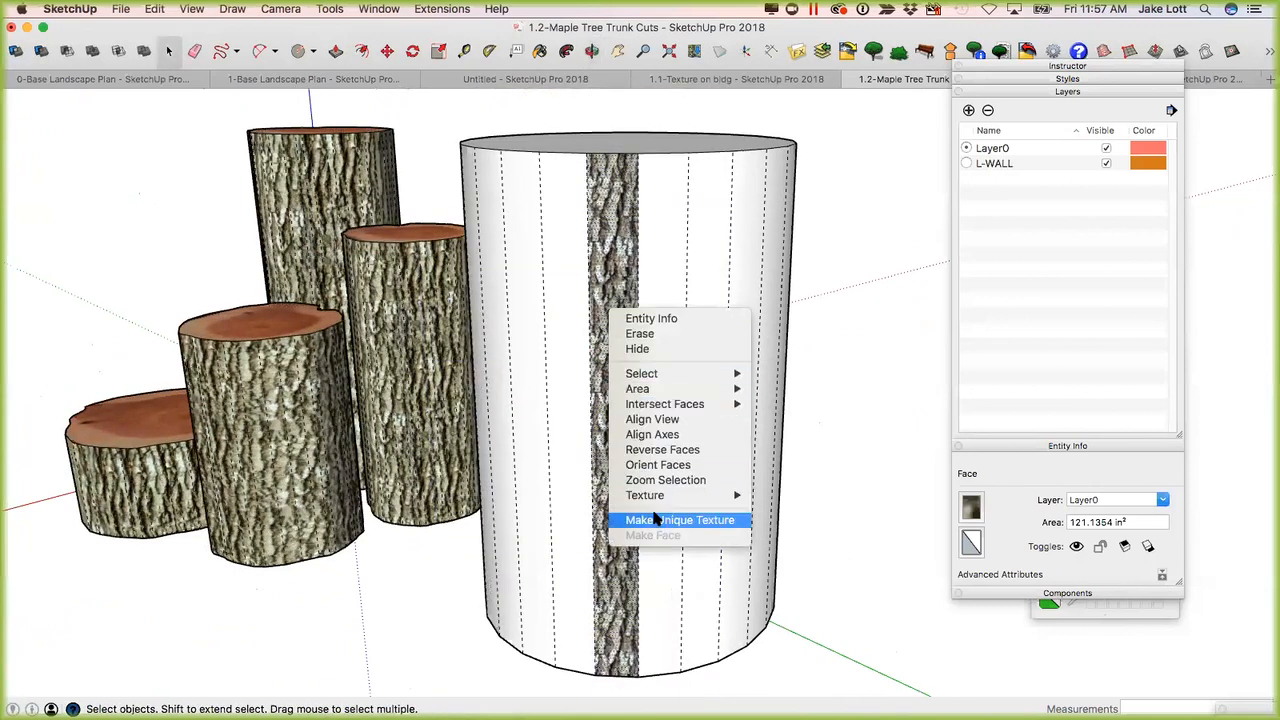
mouse_move(658, 500)
left_click(788, 535)
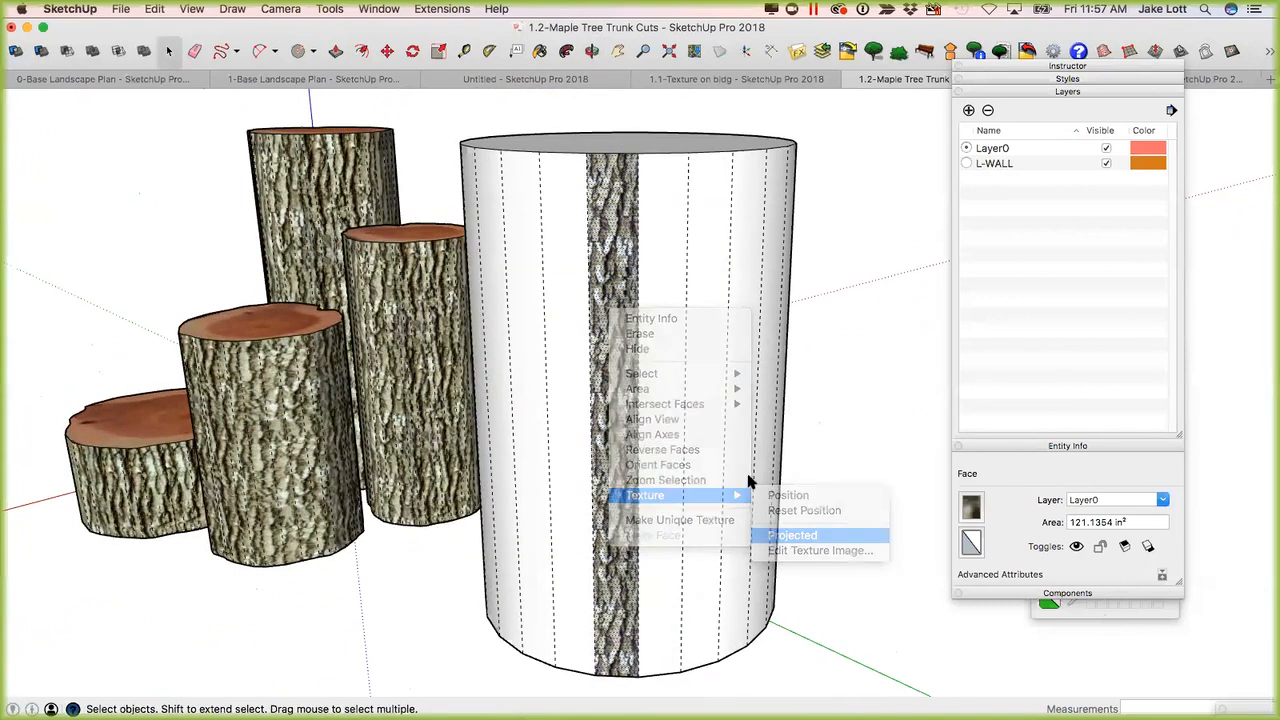
key("b")
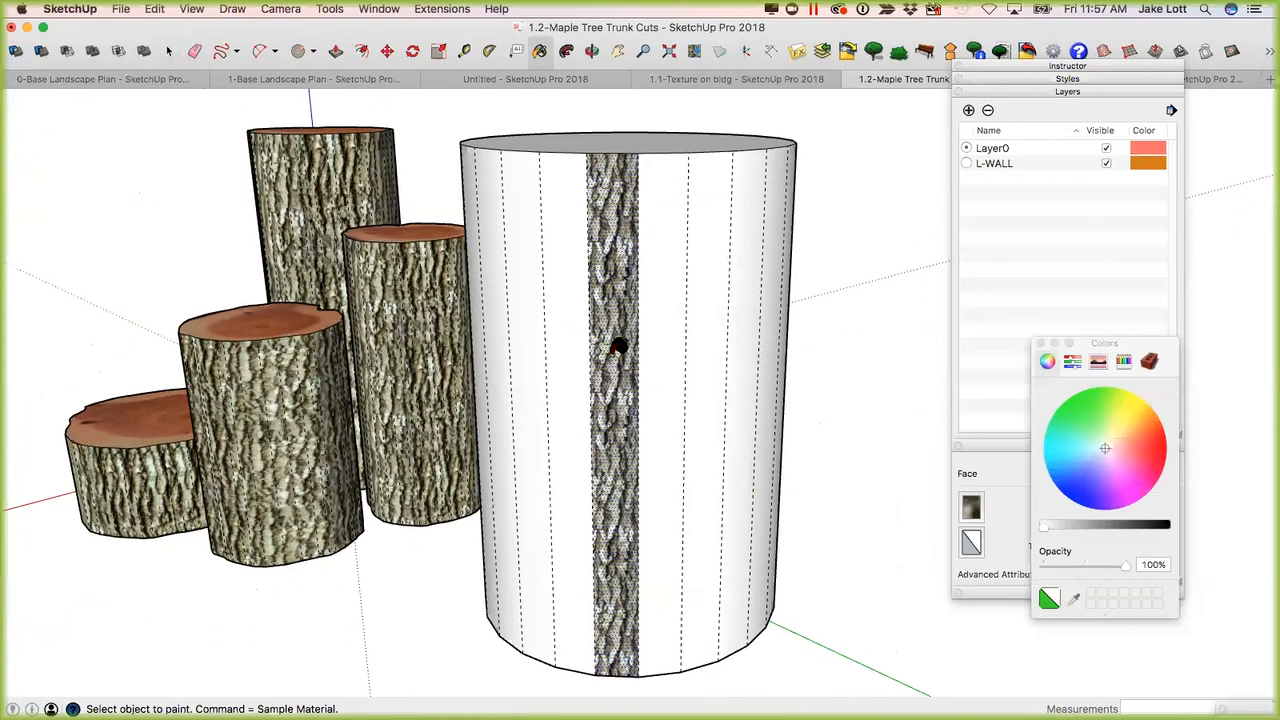
left_click(569, 340)
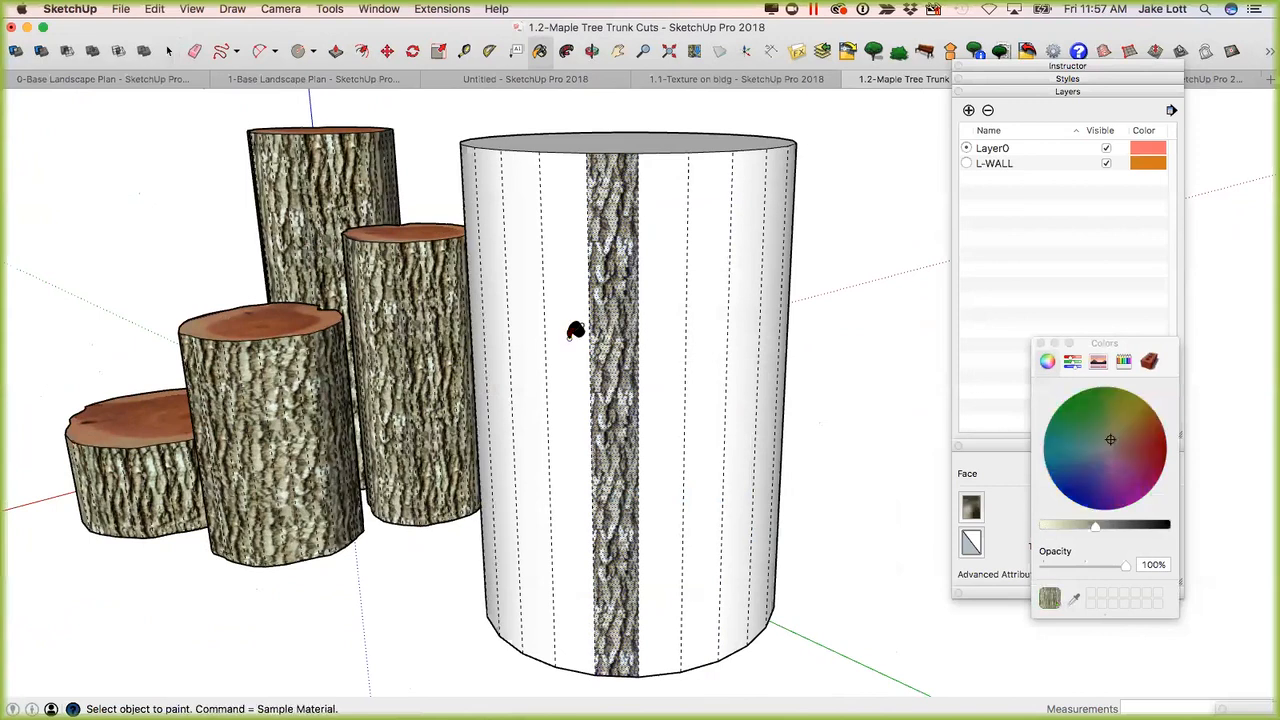
left_click(577, 331)
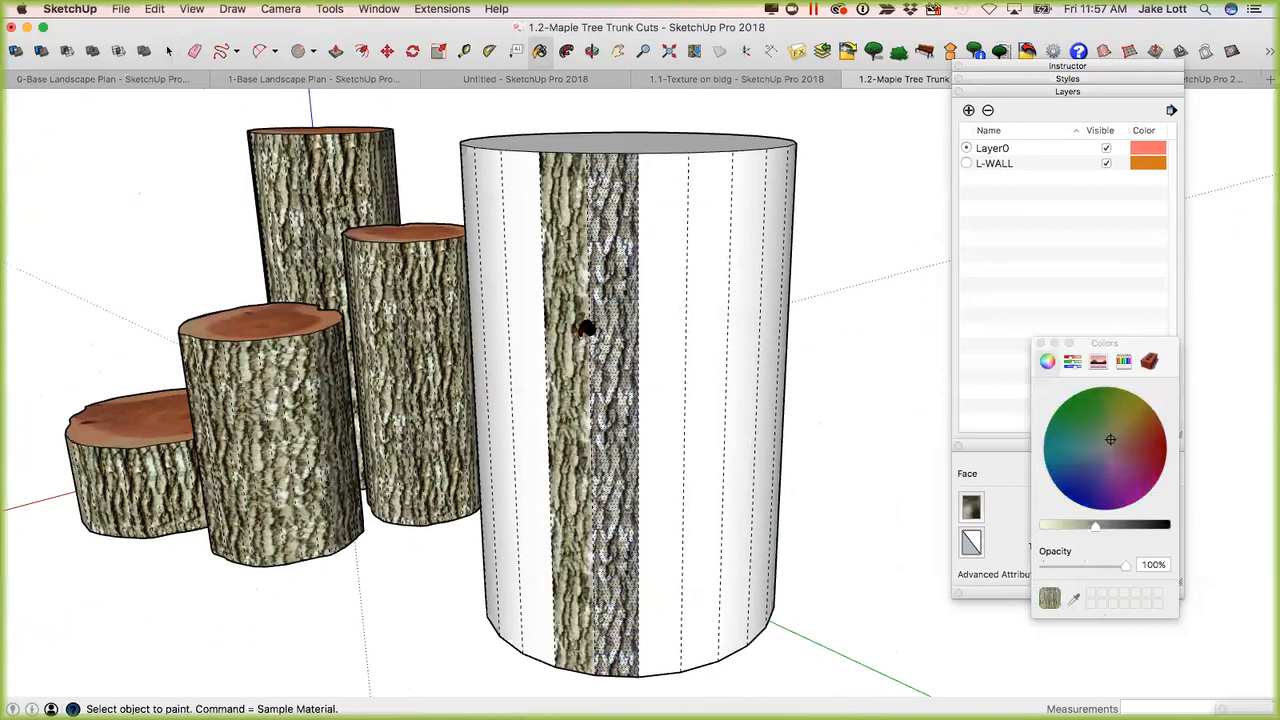
scroll(655, 325, "down", 1)
left_click(665, 322, "shift")
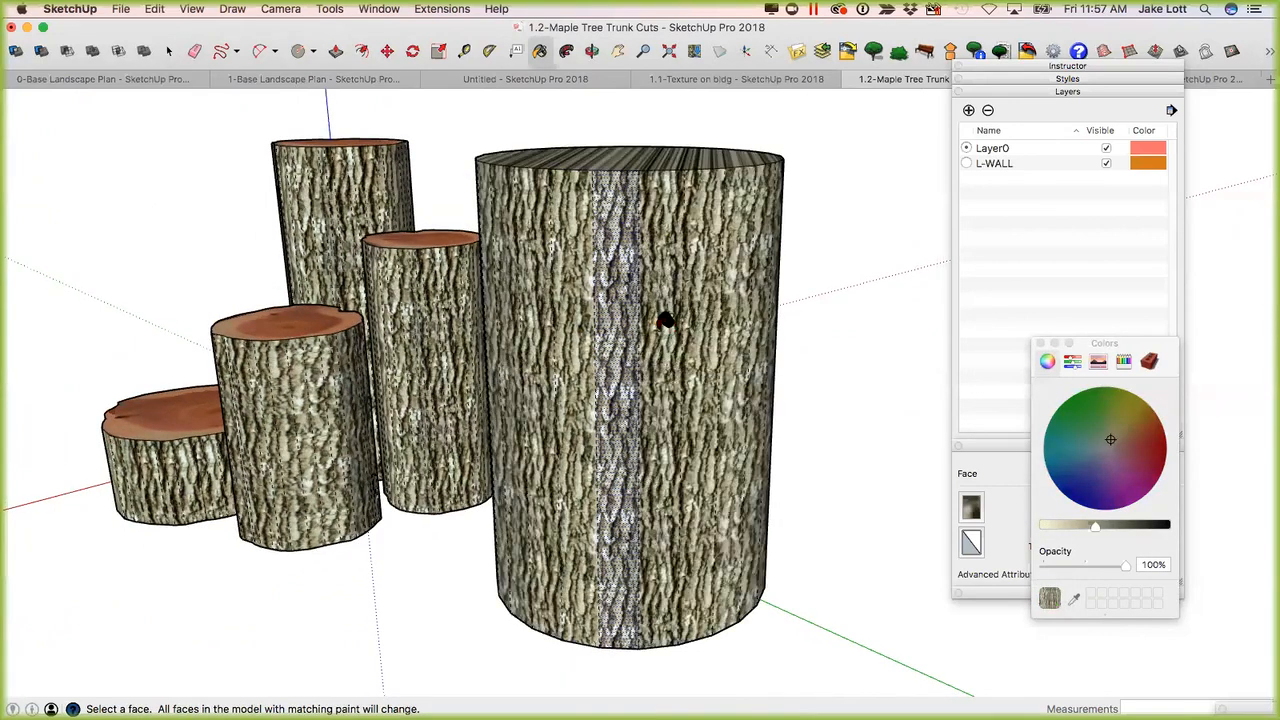
Turn off Projected for the original bark facet, sample its texture again, and repaint all matching cylinder faces with it.
key("o")
mouse_move(509, 331)
left_mouse_down()
mouse_move(328, 302)
mouse_move(606, 346)
mouse_move(426, 337)
mouse_move(569, 331)
left_mouse_up()
key("b")
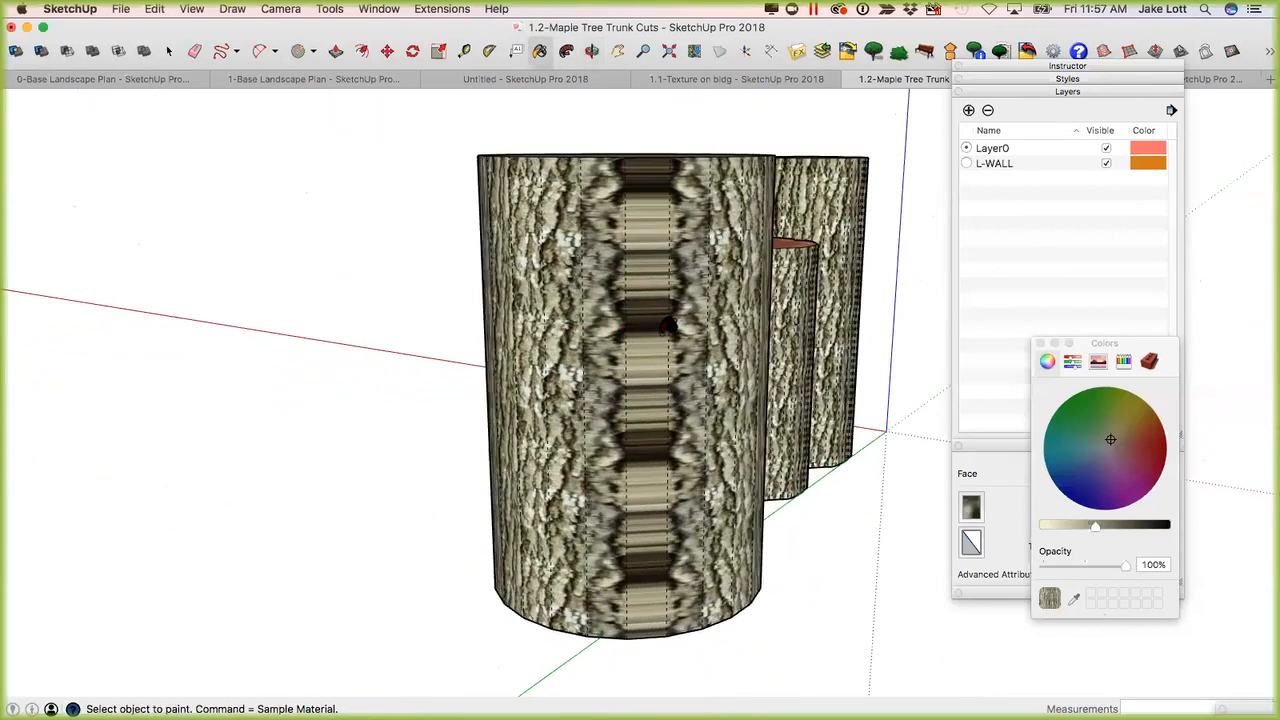
middle_click_drag(518, 340, 585, 355)
key("space")
right_click(586, 352)
mouse_move(690, 533)
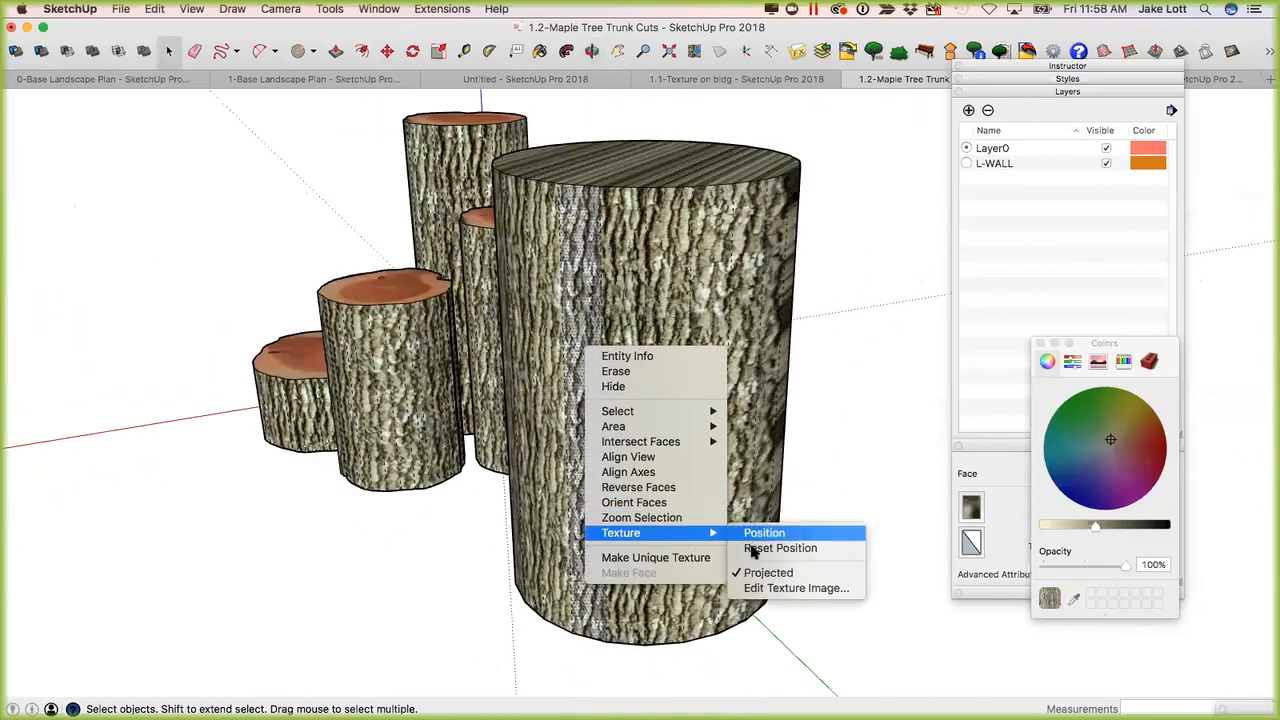
left_click(764, 575)
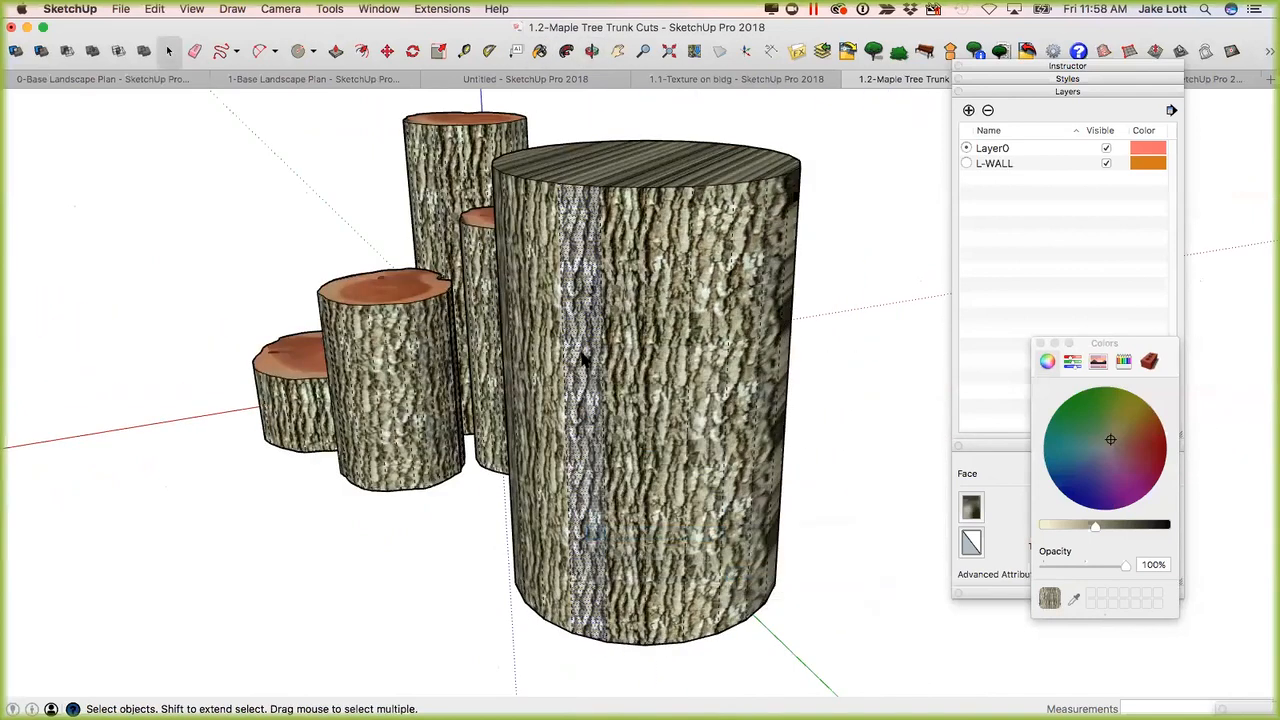
key("b")
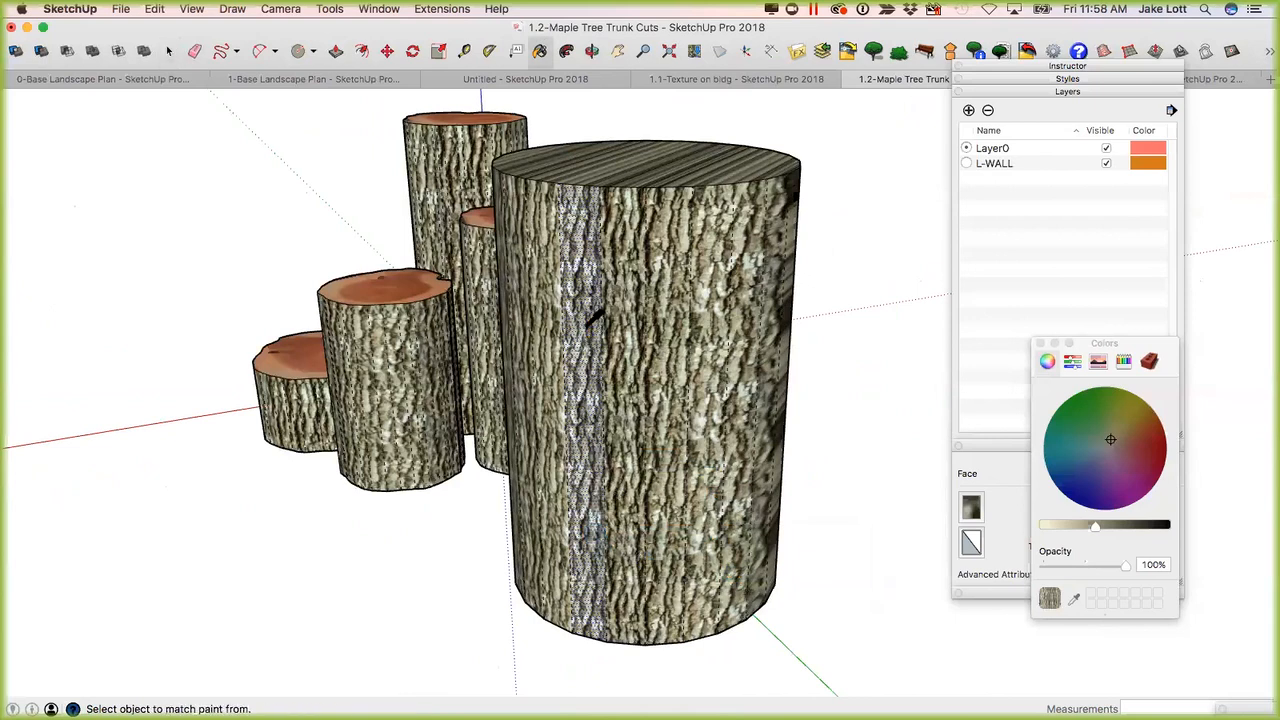
key("shift")
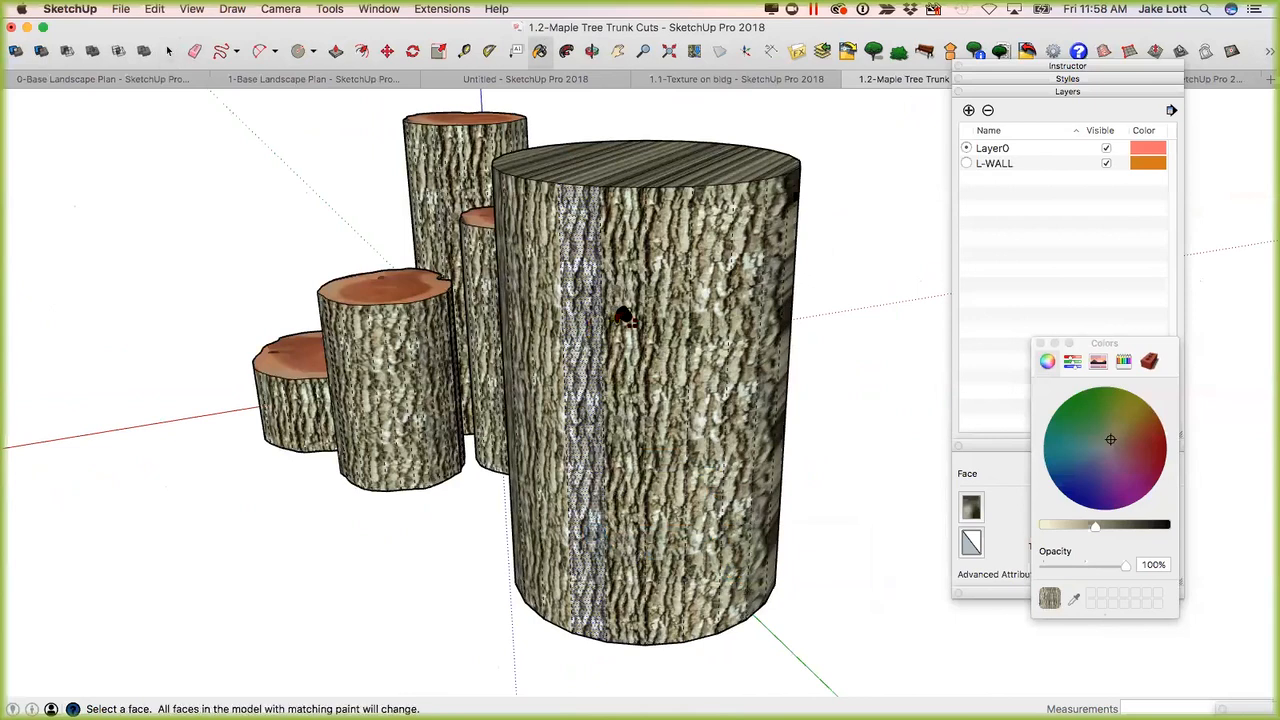
left_click(623, 318, "shift")
Import tree-rings.jpg from the Materials folder as a texture and place it on the large cylinder's top face.
mouse_move(737, 346)
middle_mouse_down()
mouse_move(520, 343)
mouse_move(406, 318)
mouse_move(711, 363)
mouse_move(320, 337)
mouse_move(318, 387)
mouse_move(574, 434)
mouse_move(820, 514)
mouse_move(626, 383)
mouse_move(823, 450)
mouse_move(794, 480)
mouse_move(663, 323)
mouse_move(626, 383)
middle_mouse_up()
key("space")
middle_click_drag(616, 447, 629, 369)
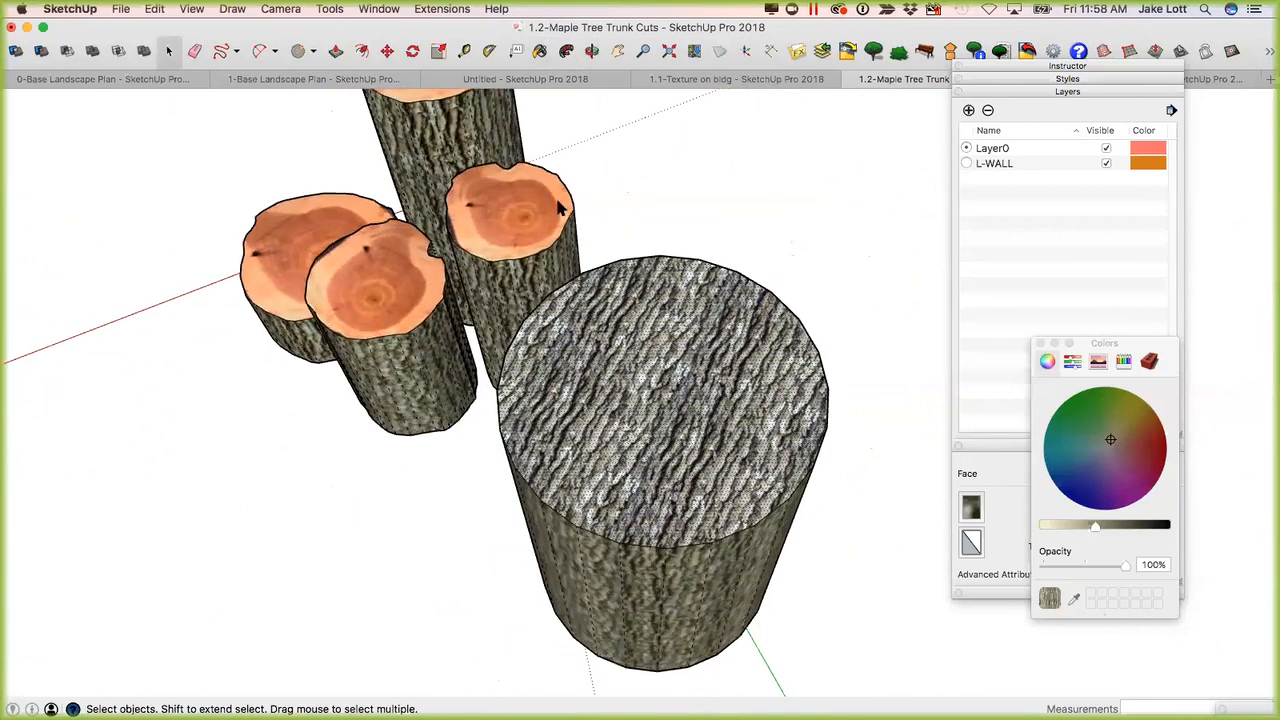
left_click(155, 10)
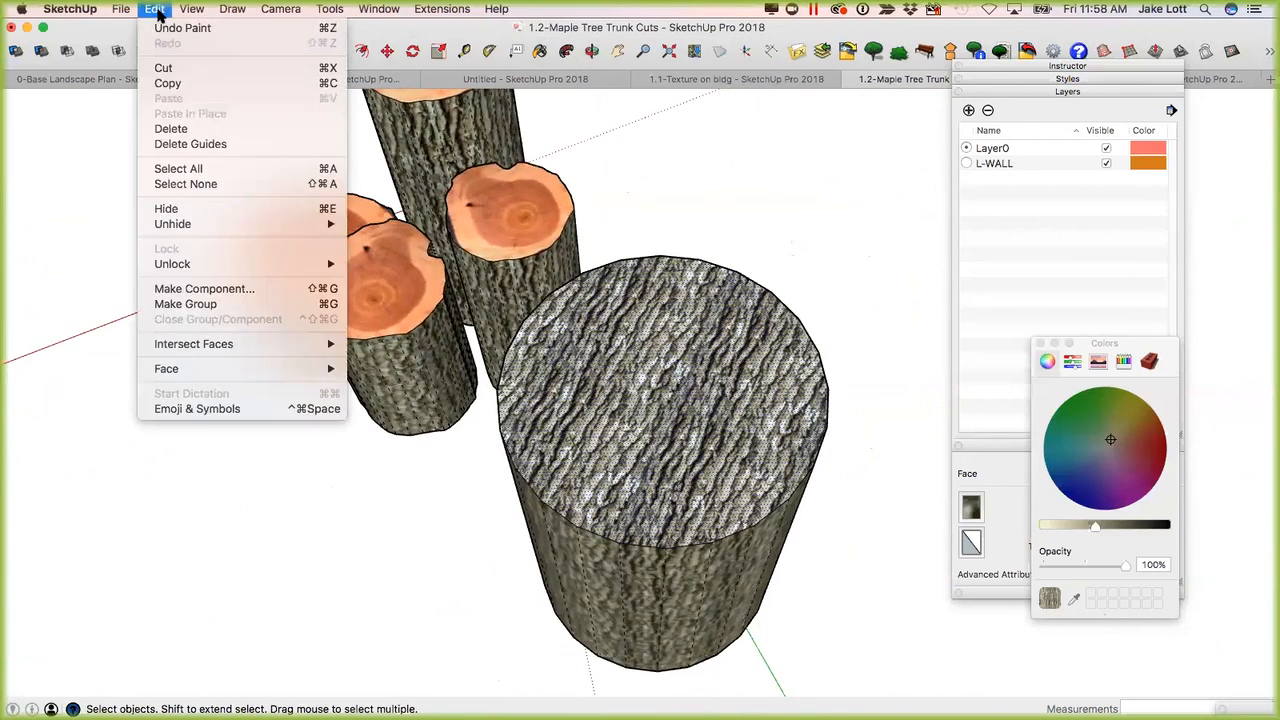
mouse_move(120, 9)
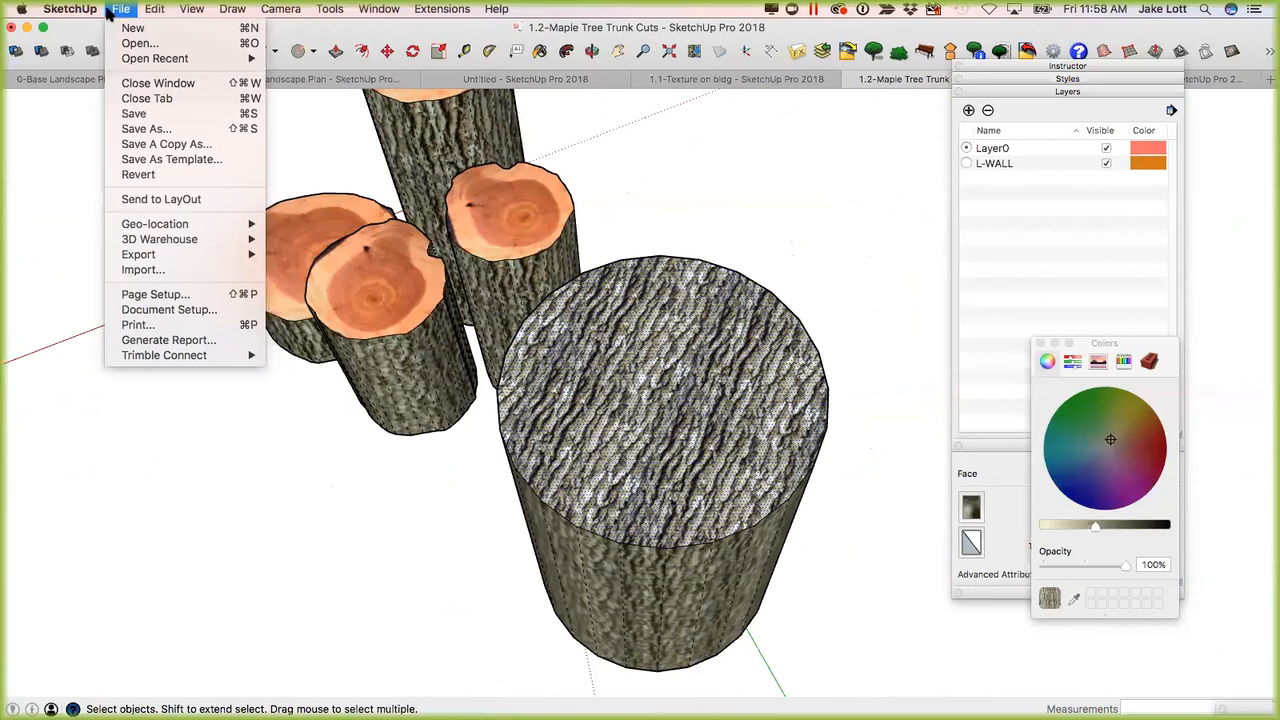
left_click(165, 271)
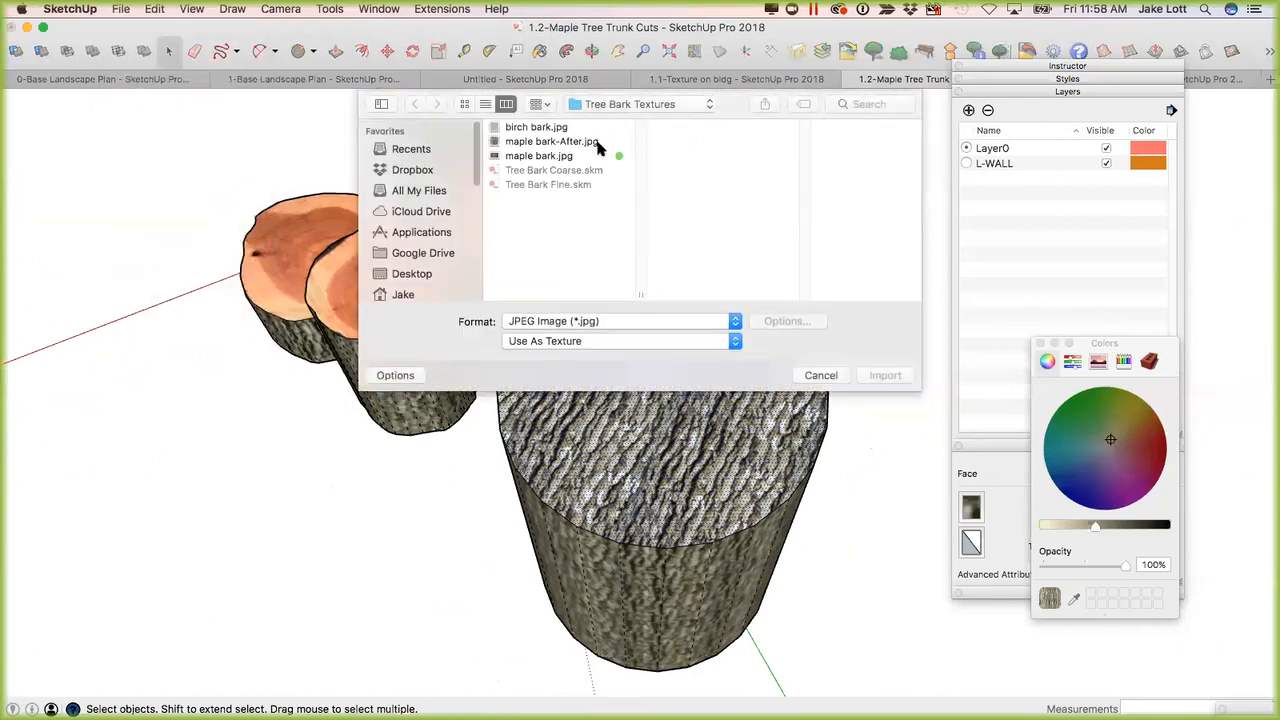
left_click(713, 102)
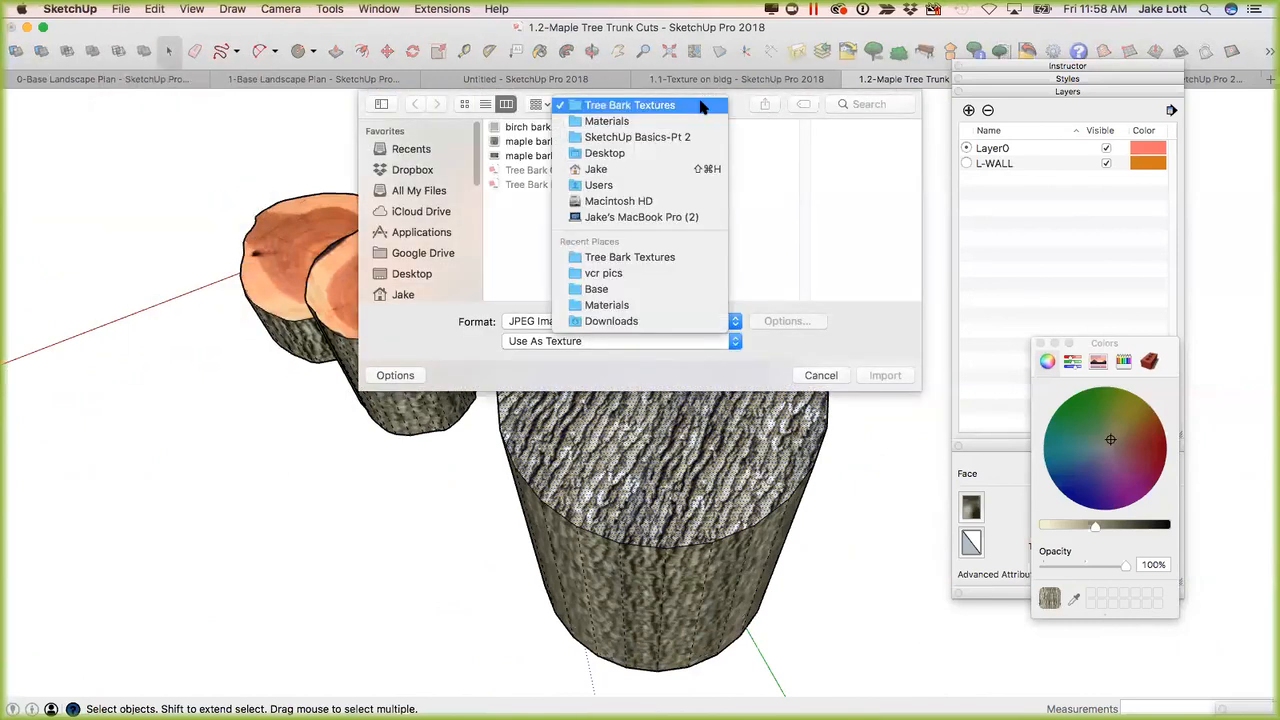
left_click(643, 122)
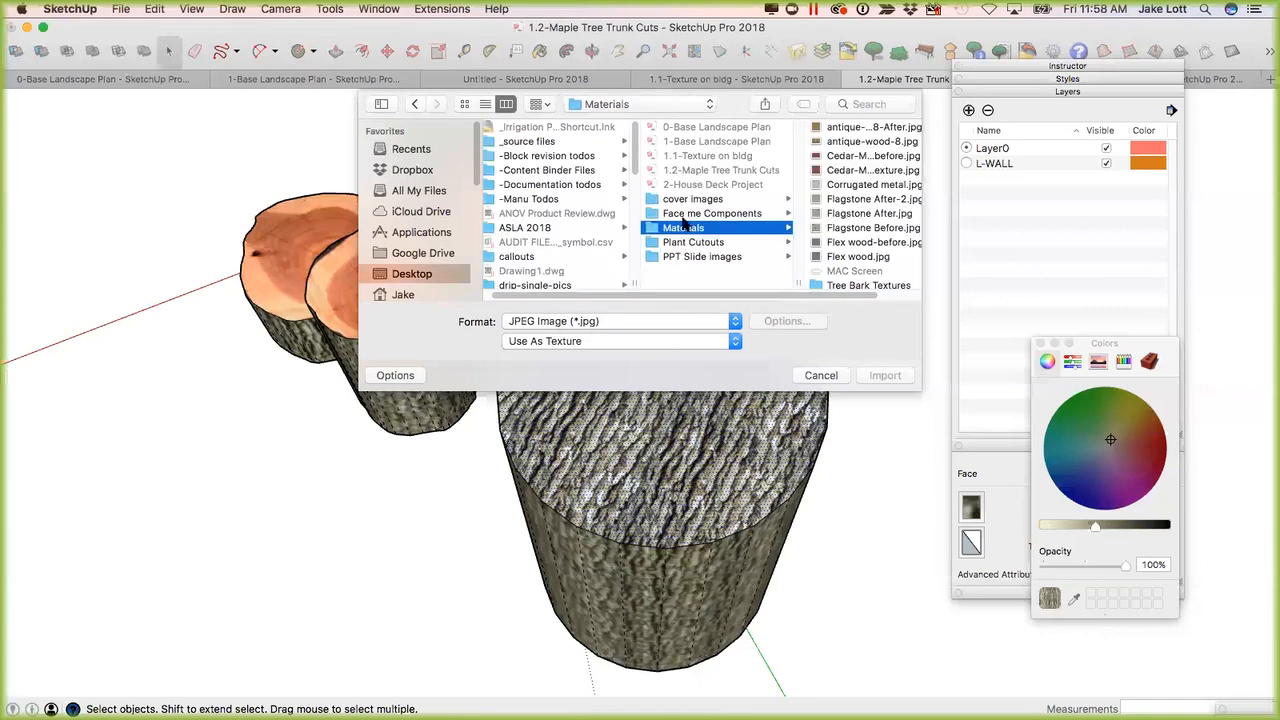
scroll(838, 276, "down", 2)
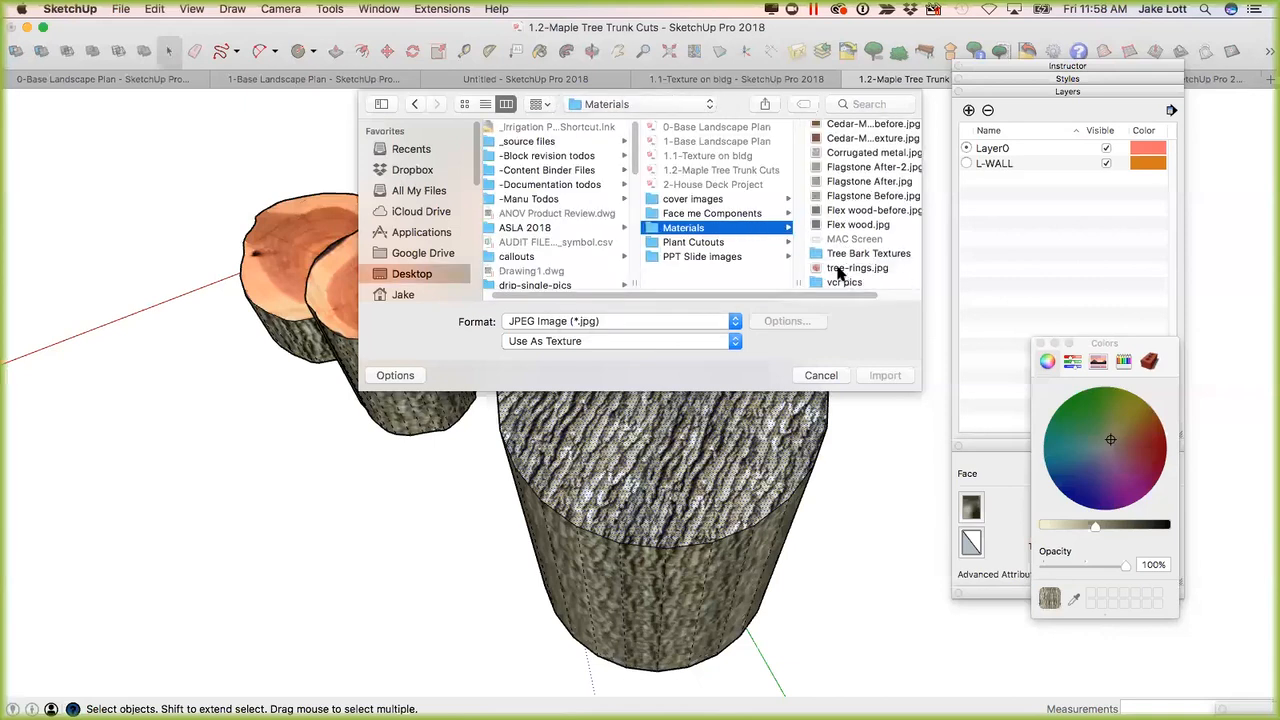
left_click(845, 268)
left_click(885, 375)
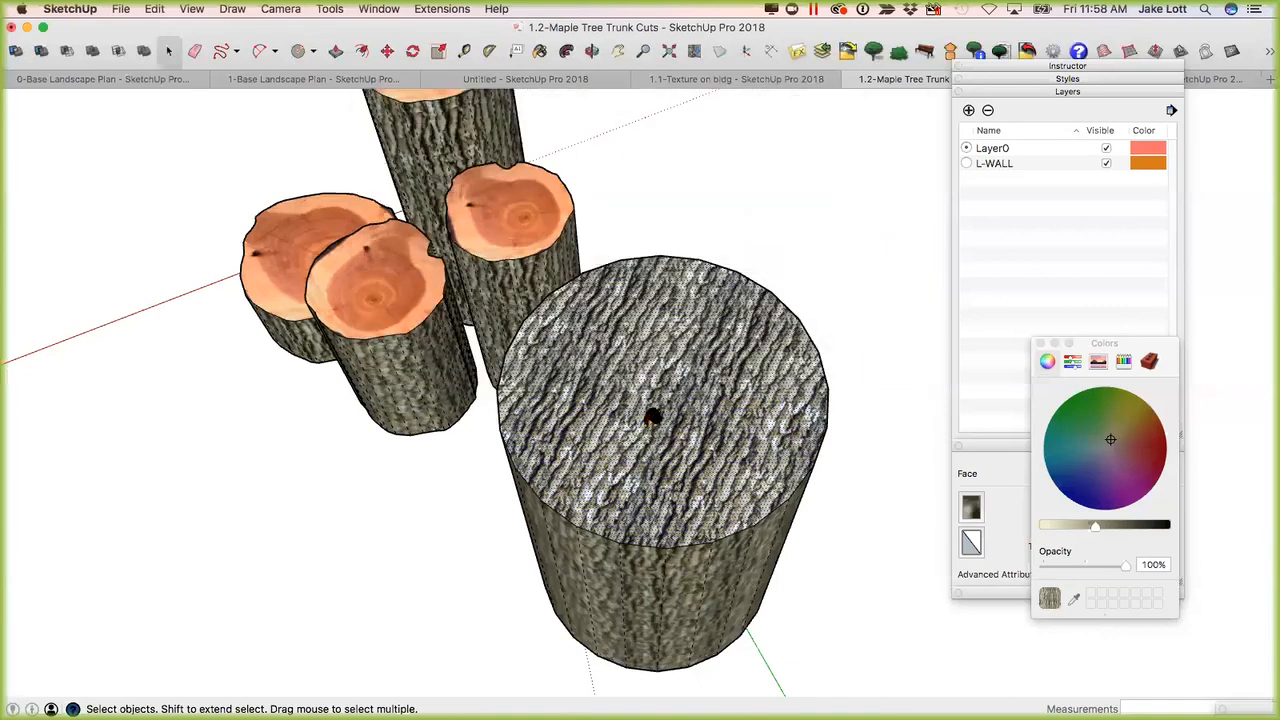
left_click(683, 272)
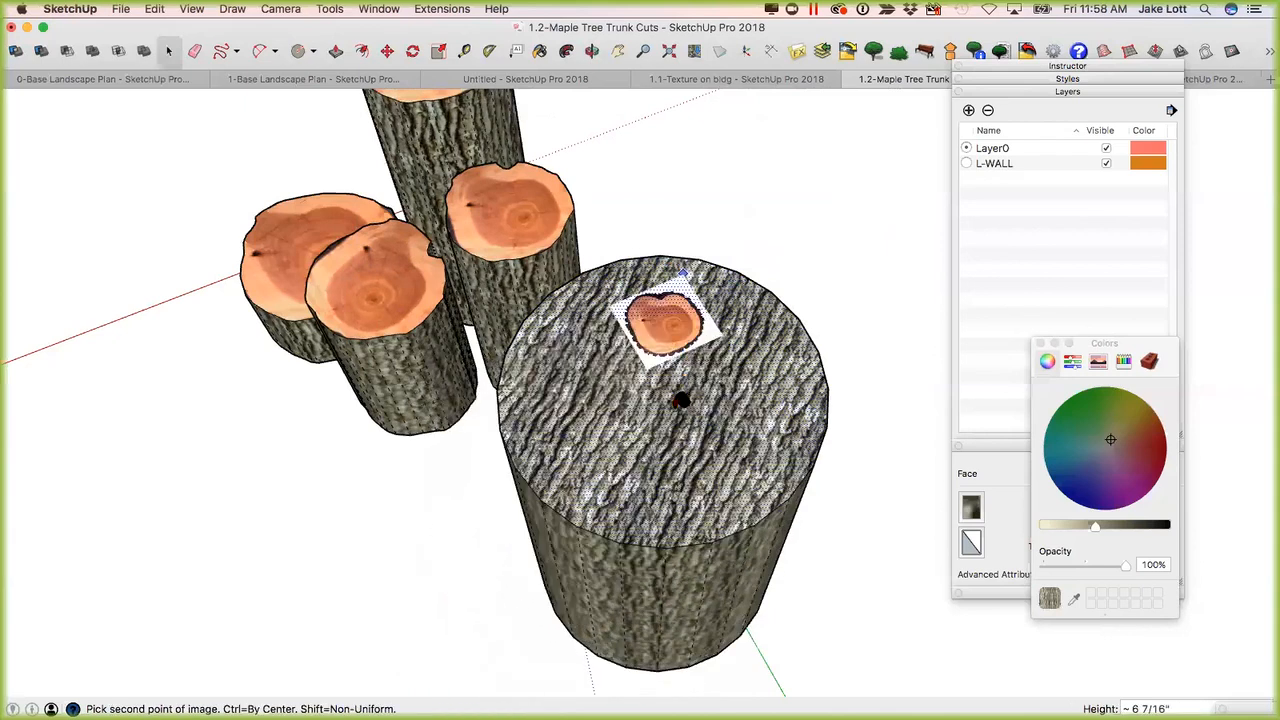
left_click(668, 424)
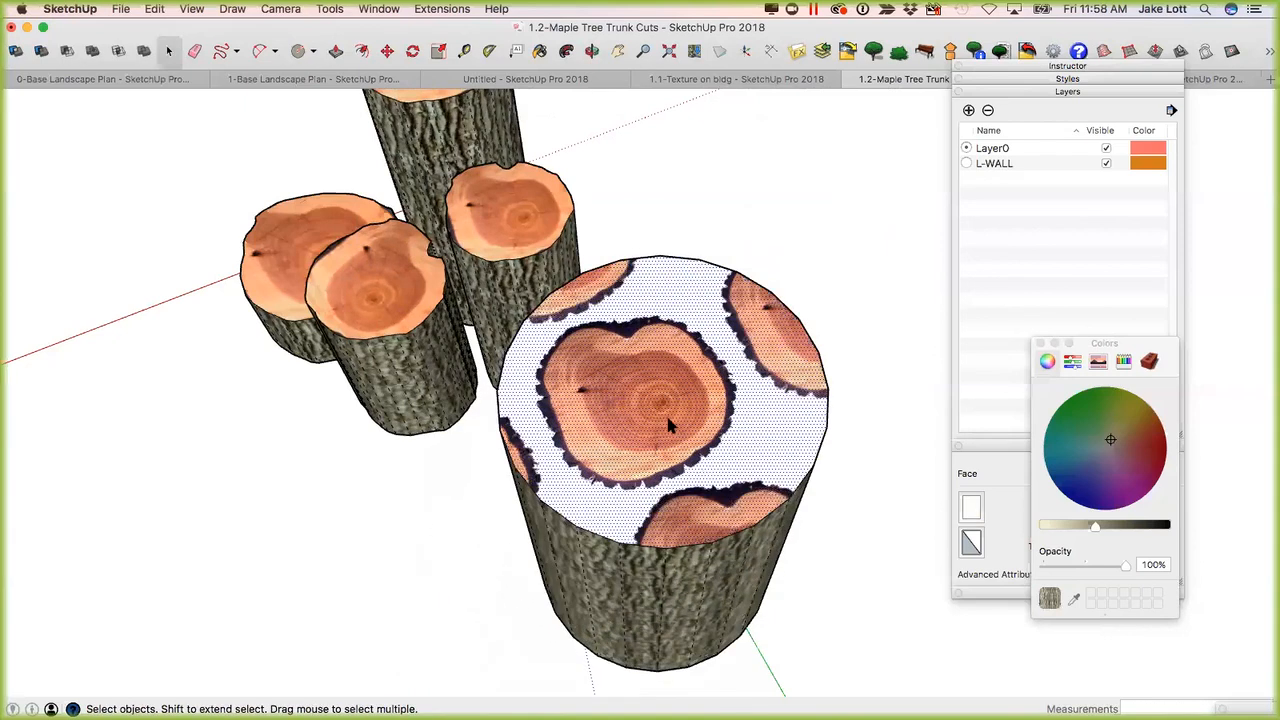
Reposition and enlarge the tree-rings texture with its pins so a single trunk section fills the top face, and finish the positioning.
right_click(658, 400)
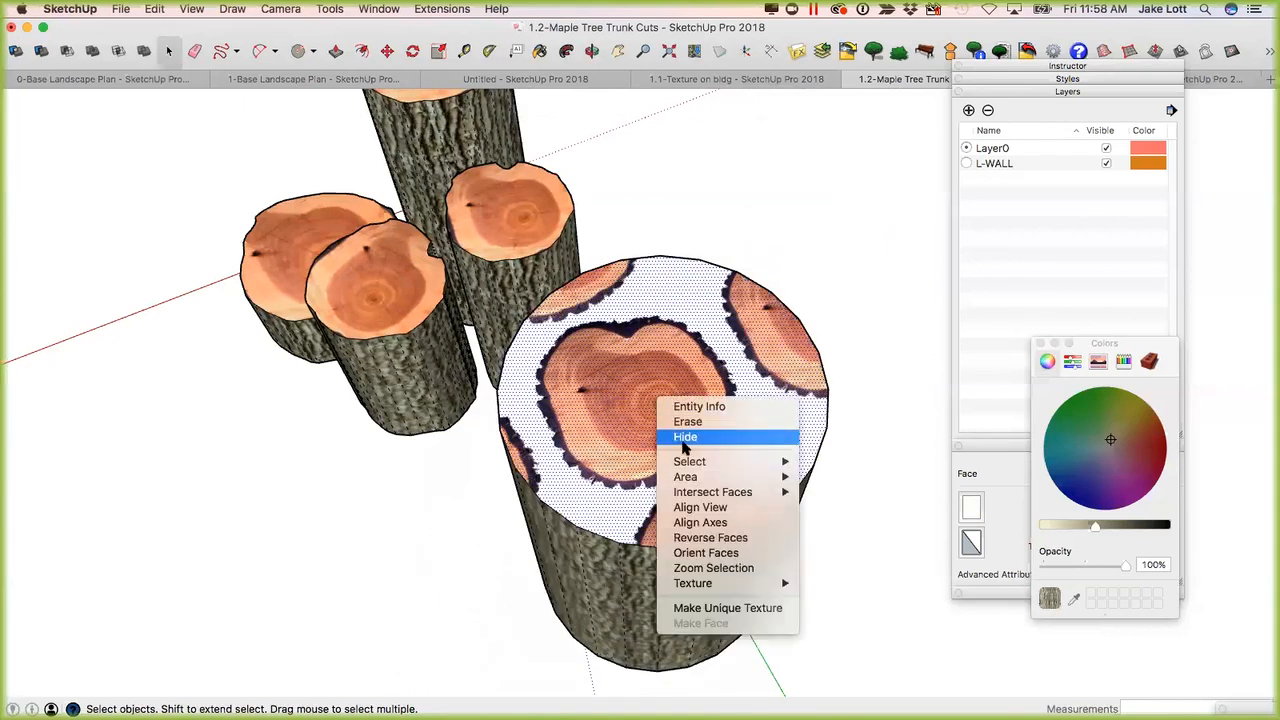
mouse_move(723, 588)
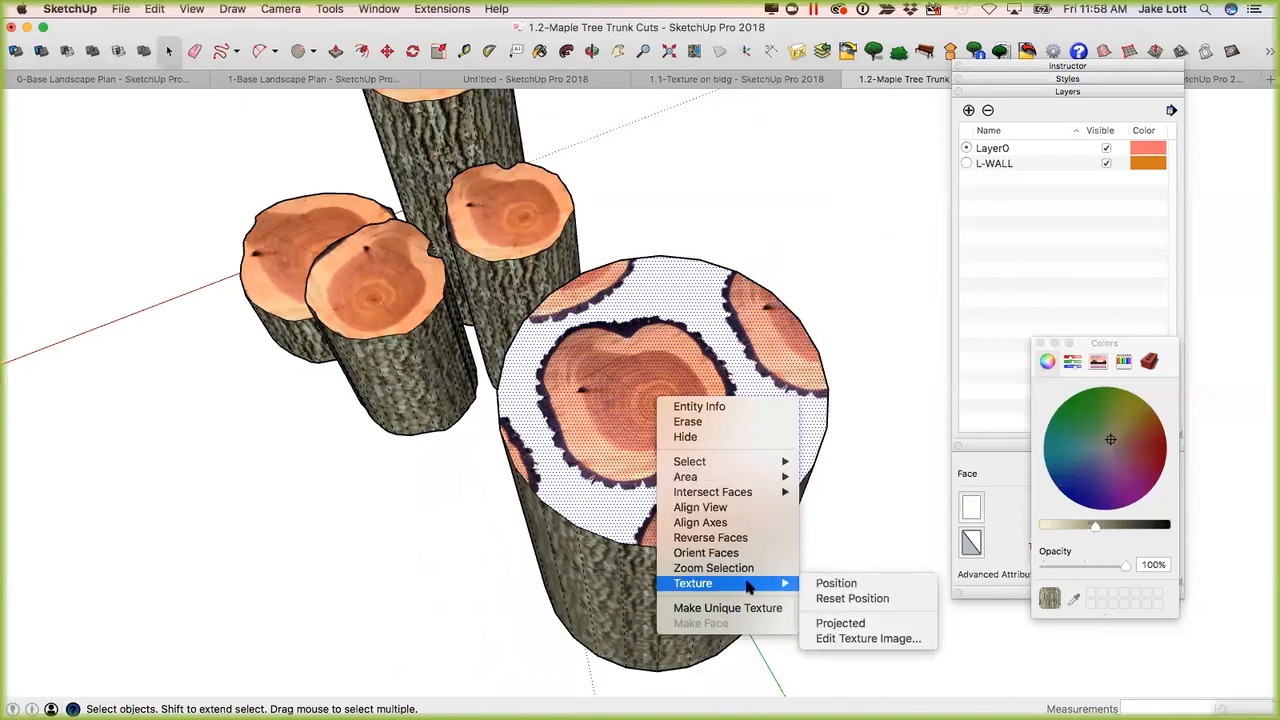
left_click(830, 585)
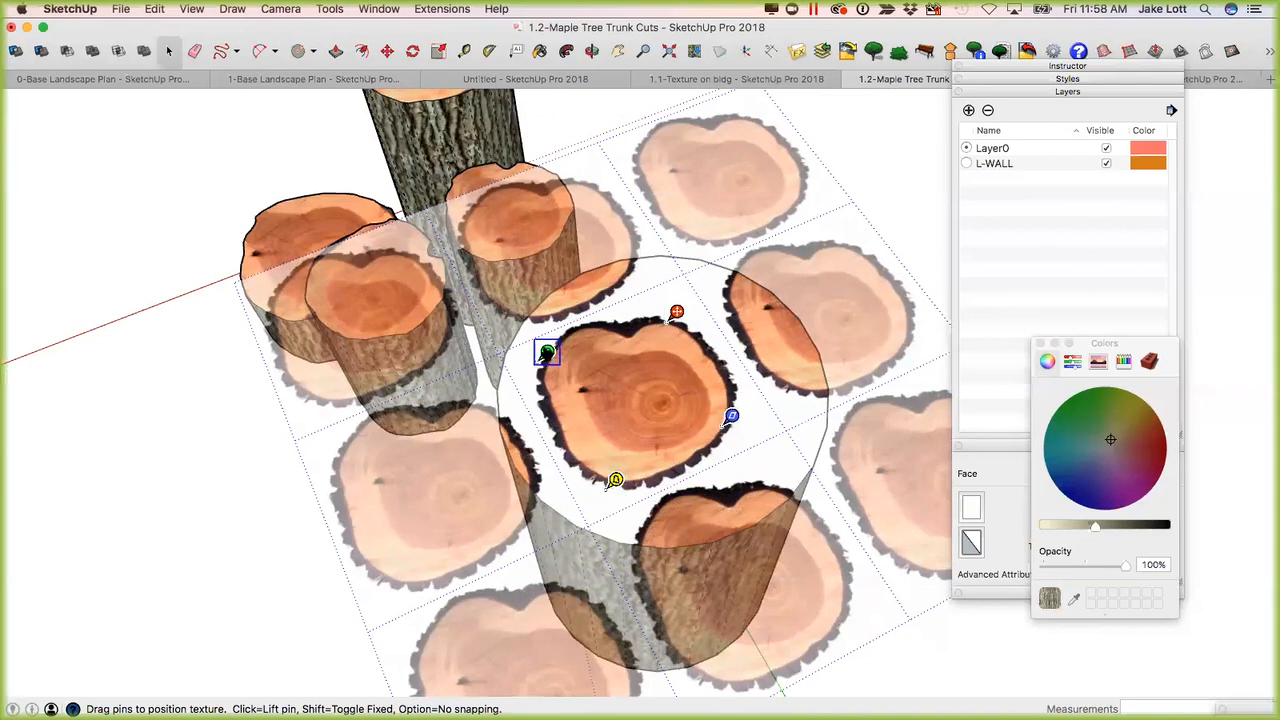
left_click_drag(547, 352, 497, 337)
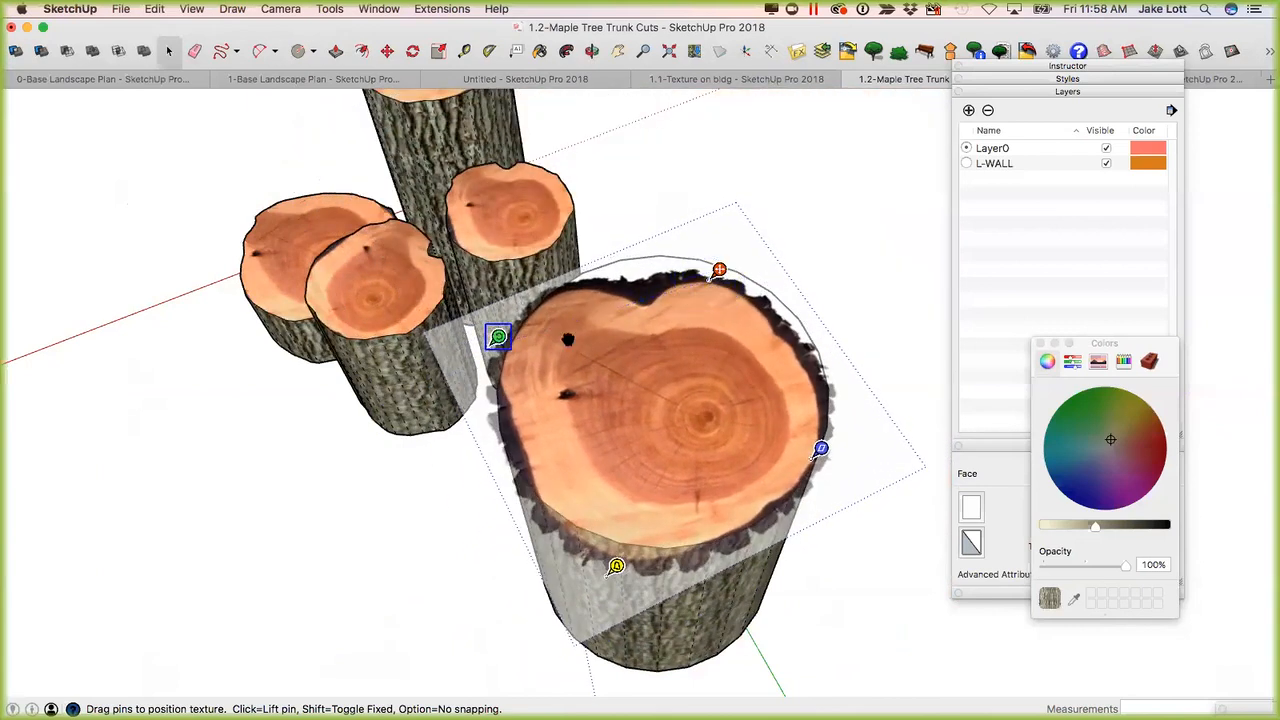
right_click(658, 368)
left_click(700, 378)
Draw a closed freehand outline on the top face, following the wood's edge just inside the dark bark.
middle_click_drag(711, 490, 434, 380)
scroll(634, 374, "up", 3)
middle_click_drag(372, 314, 567, 393)
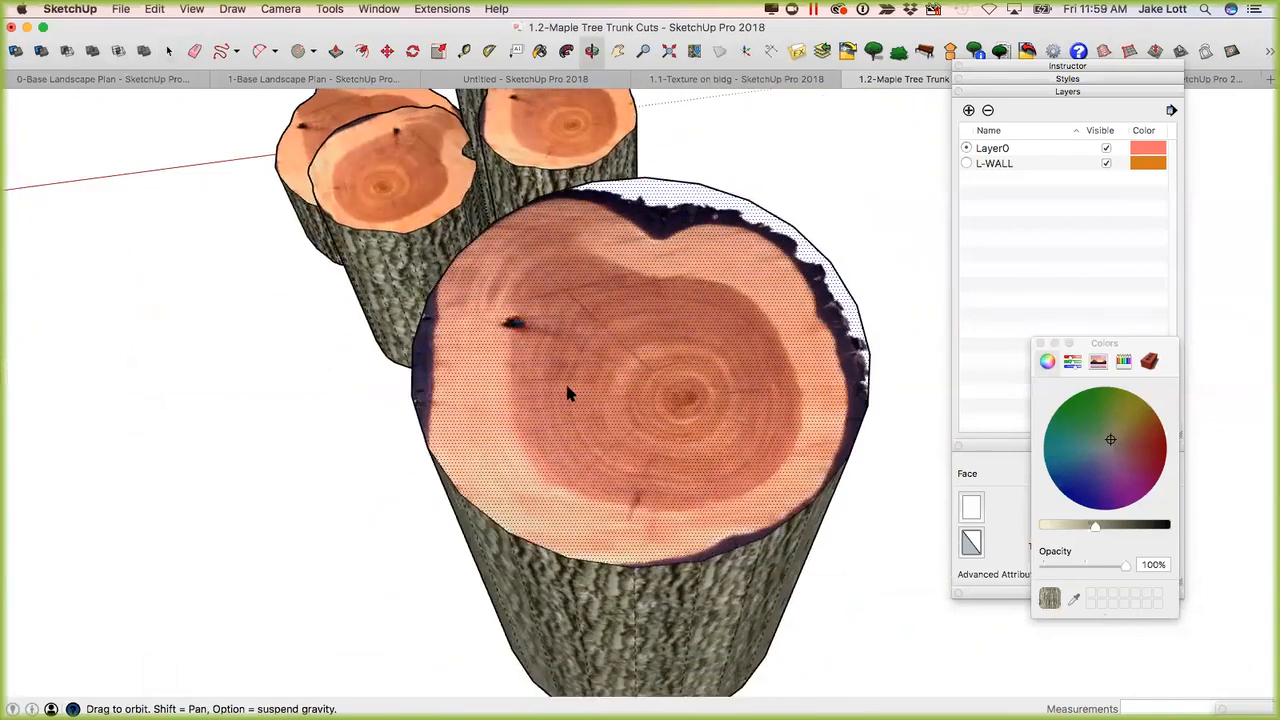
scroll(568, 394, "down", 4)
key("f")
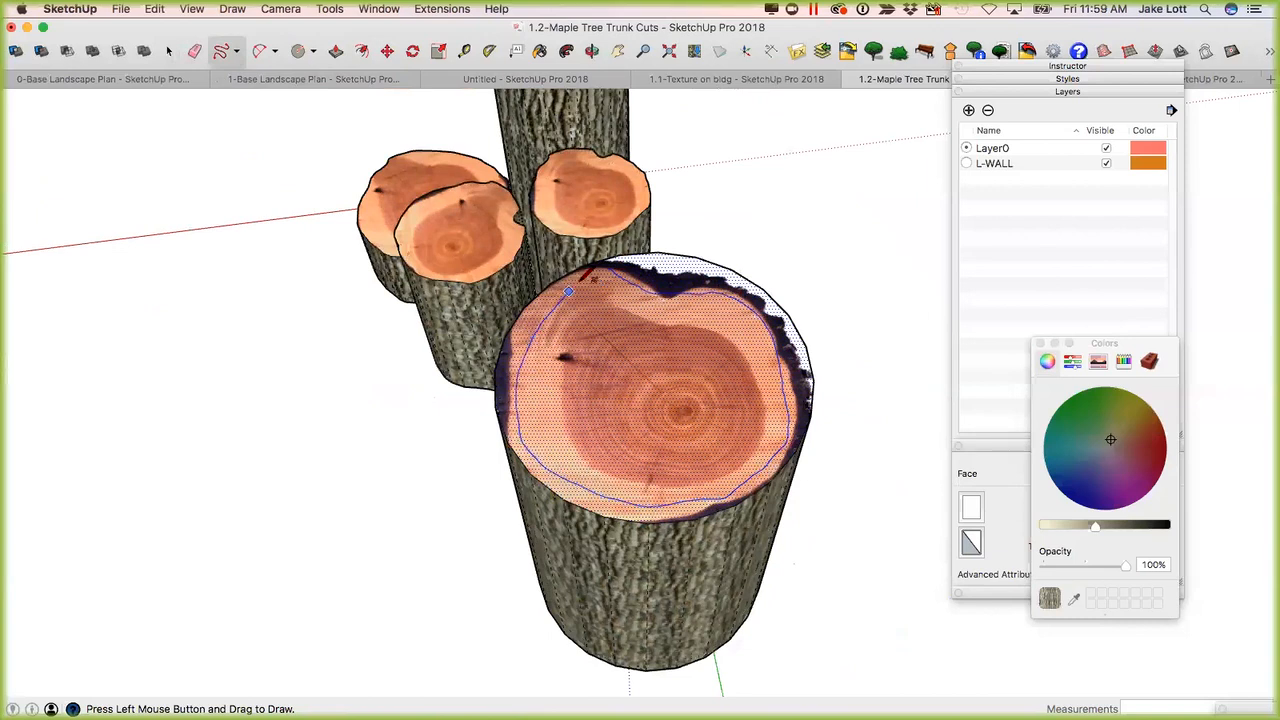
left_click_drag(606, 266, 611, 264)
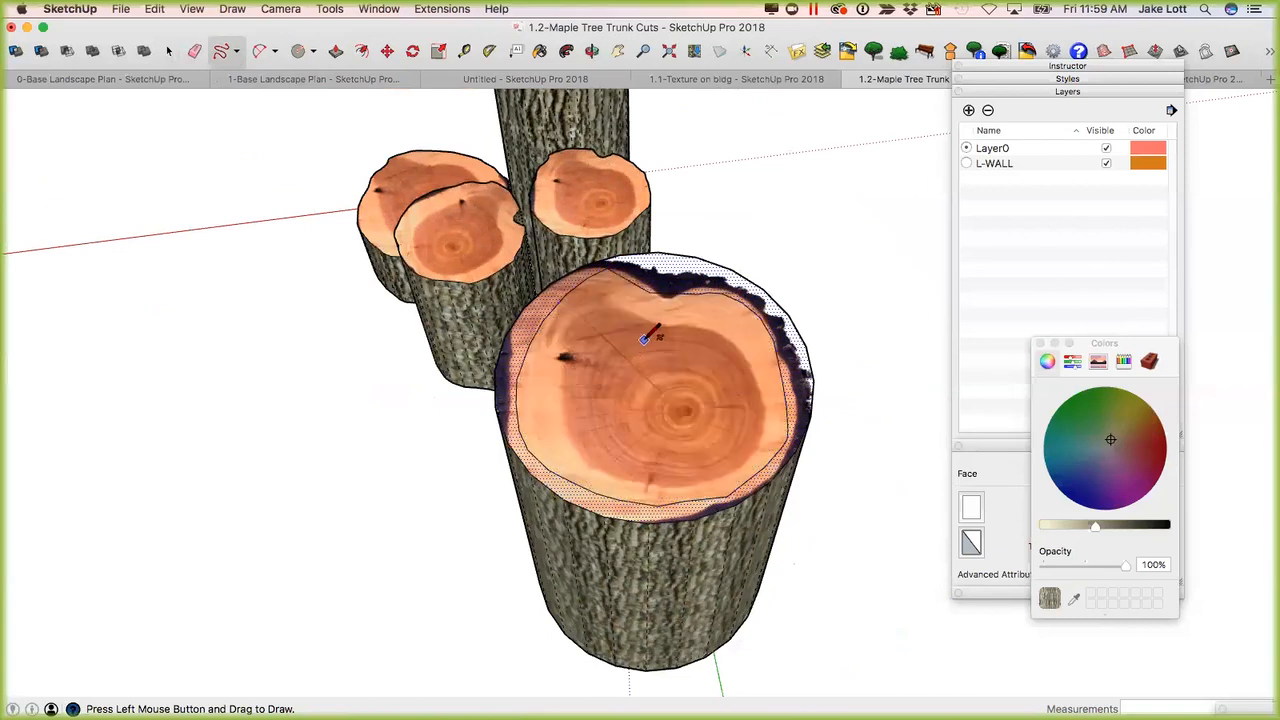
Push the ring outside the freehand outline down 3' 1 11/16" to the cylinder's base to cut it away.
key("p")
left_click_drag(716, 276, 716, 645)
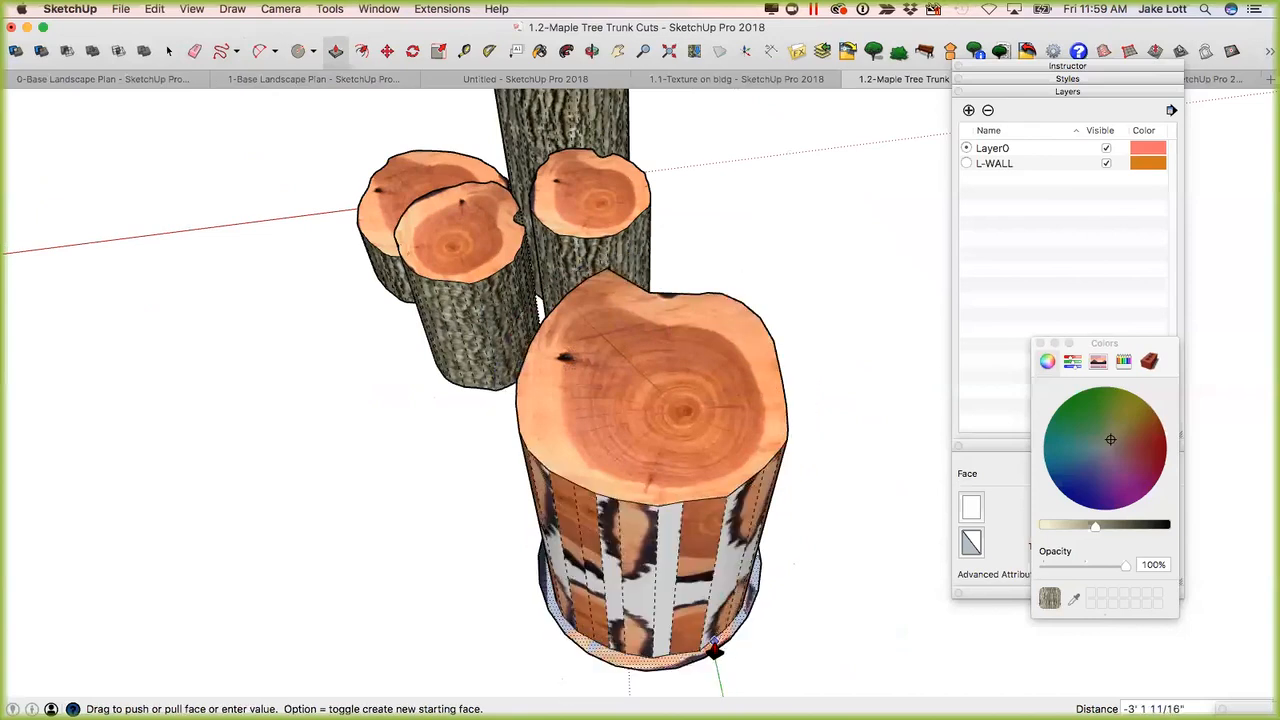
left_click(714, 645)
Turn off Hidden Geometry and paint all the sides of the carved trunk with the bark texture.
middle_click_drag(662, 540, 1040, 590)
middle_click_drag(890, 560, 825, 528)
key("b")
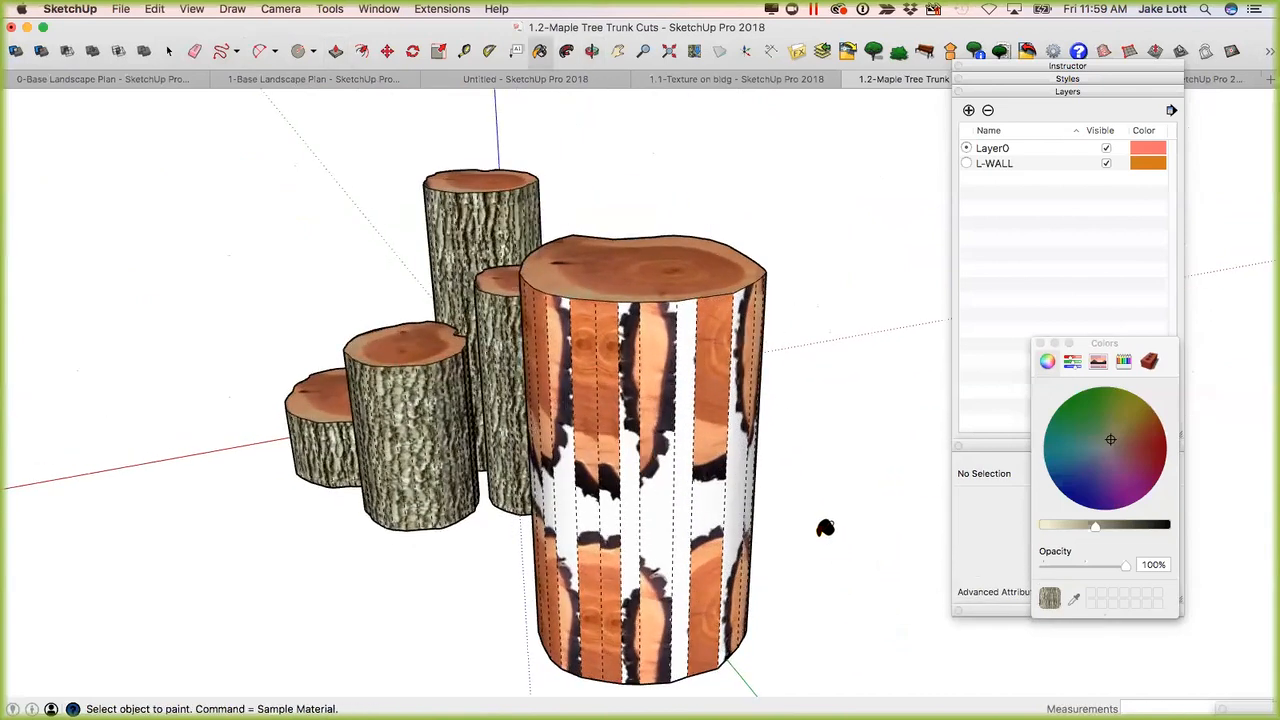
left_click(689, 398)
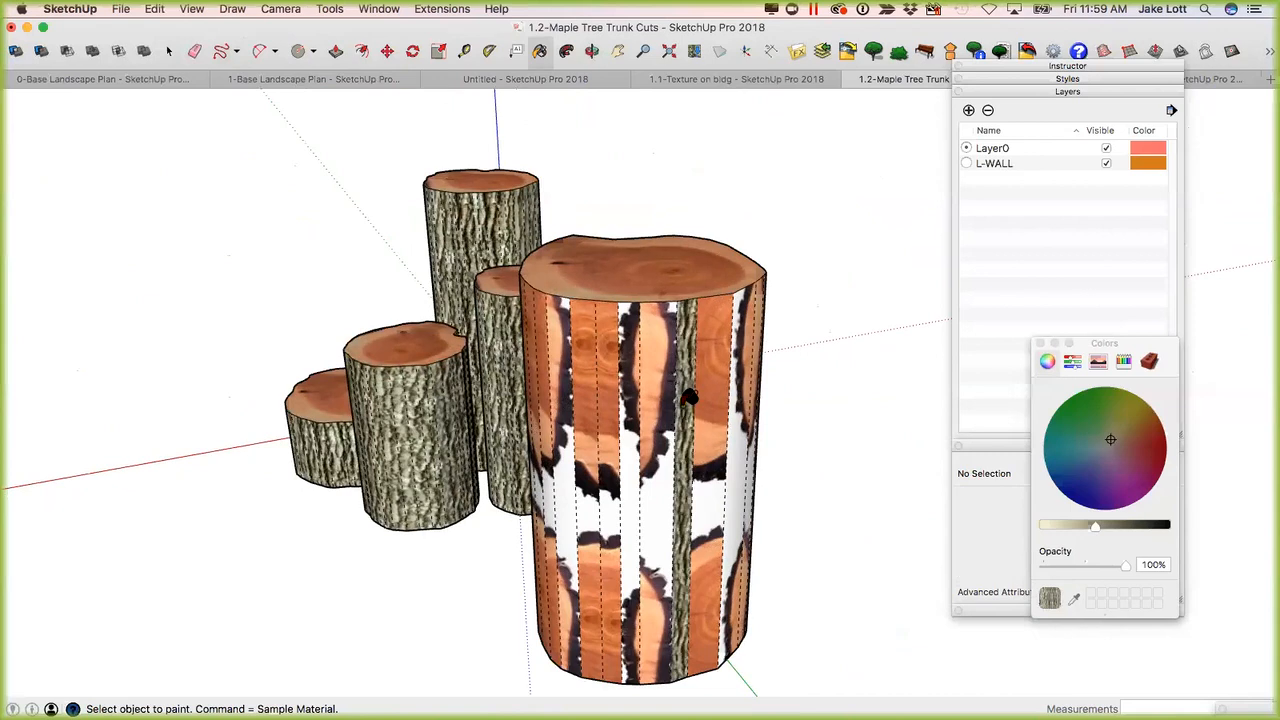
left_click(192, 10)
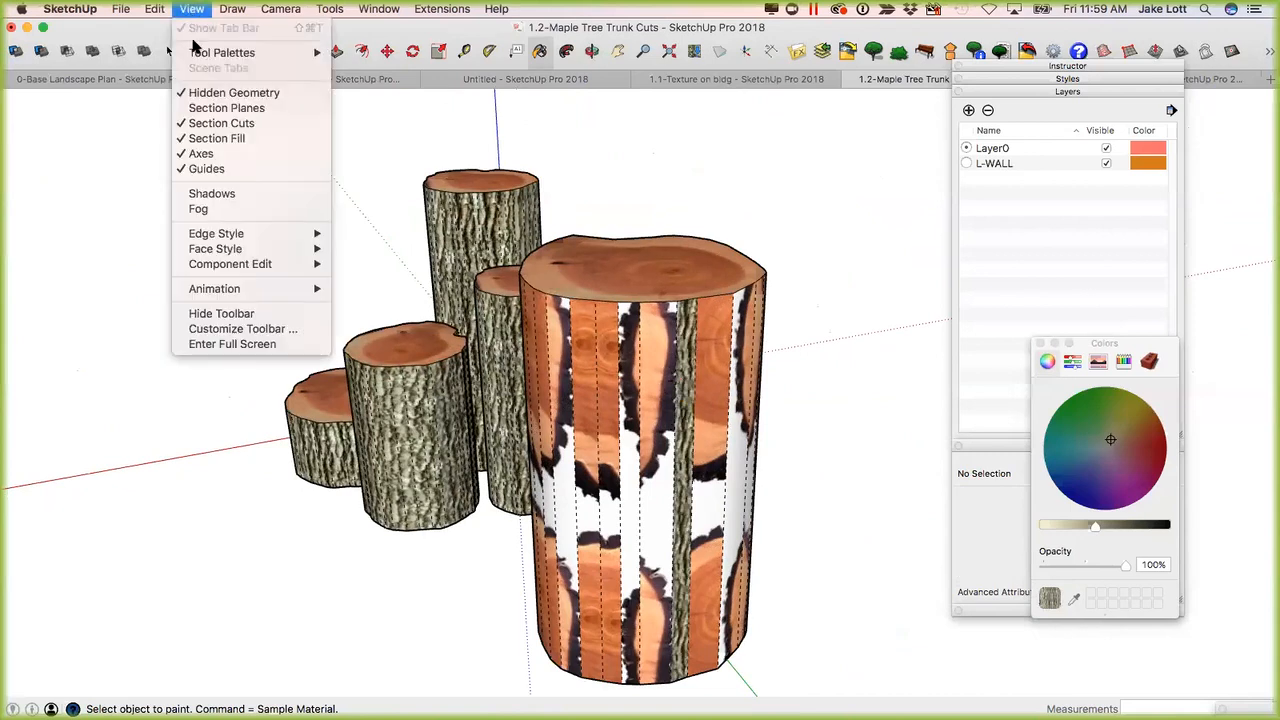
left_click(216, 93)
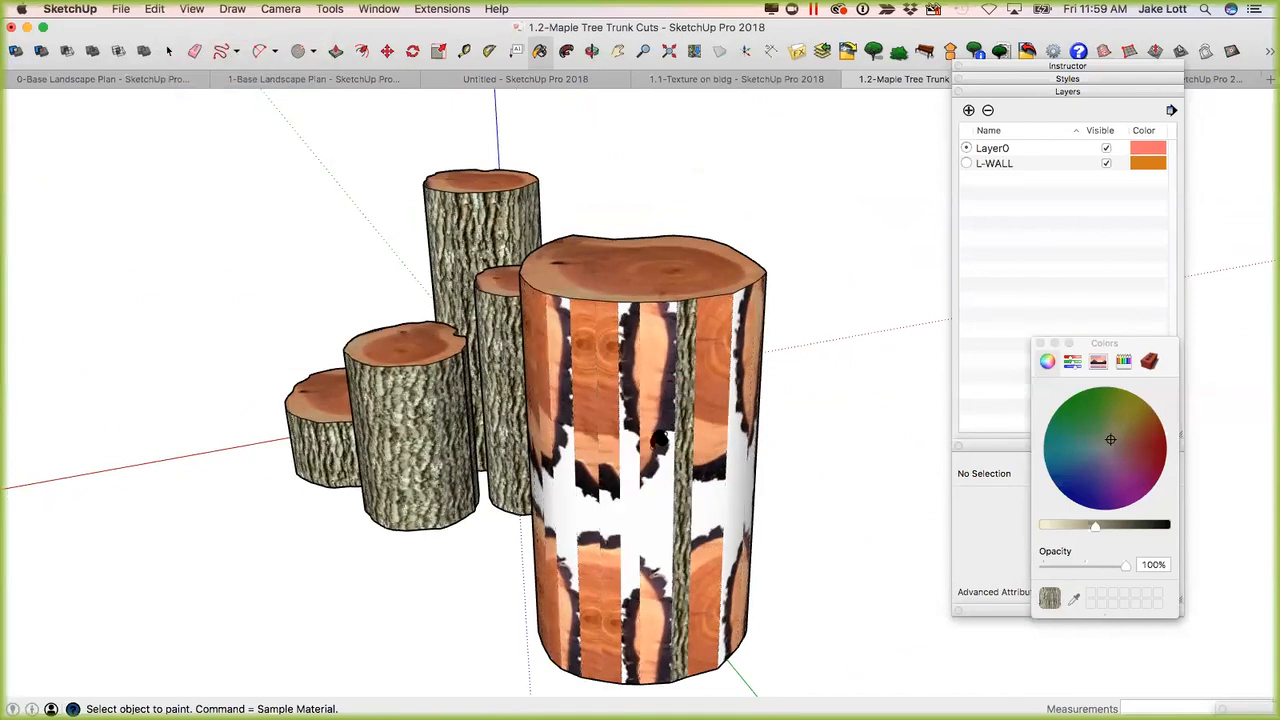
mouse_move(703, 453)
middle_mouse_down()
mouse_move(926, 423)
mouse_move(606, 420)
mouse_move(309, 517)
mouse_move(920, 540)
mouse_move(491, 477)
mouse_move(983, 500)
mouse_move(711, 434)
mouse_move(711, 403)
mouse_move(236, 351)
mouse_move(851, 557)
mouse_move(982, 510)
middle_mouse_up()
middle_click_drag(860, 334, 866, 338)
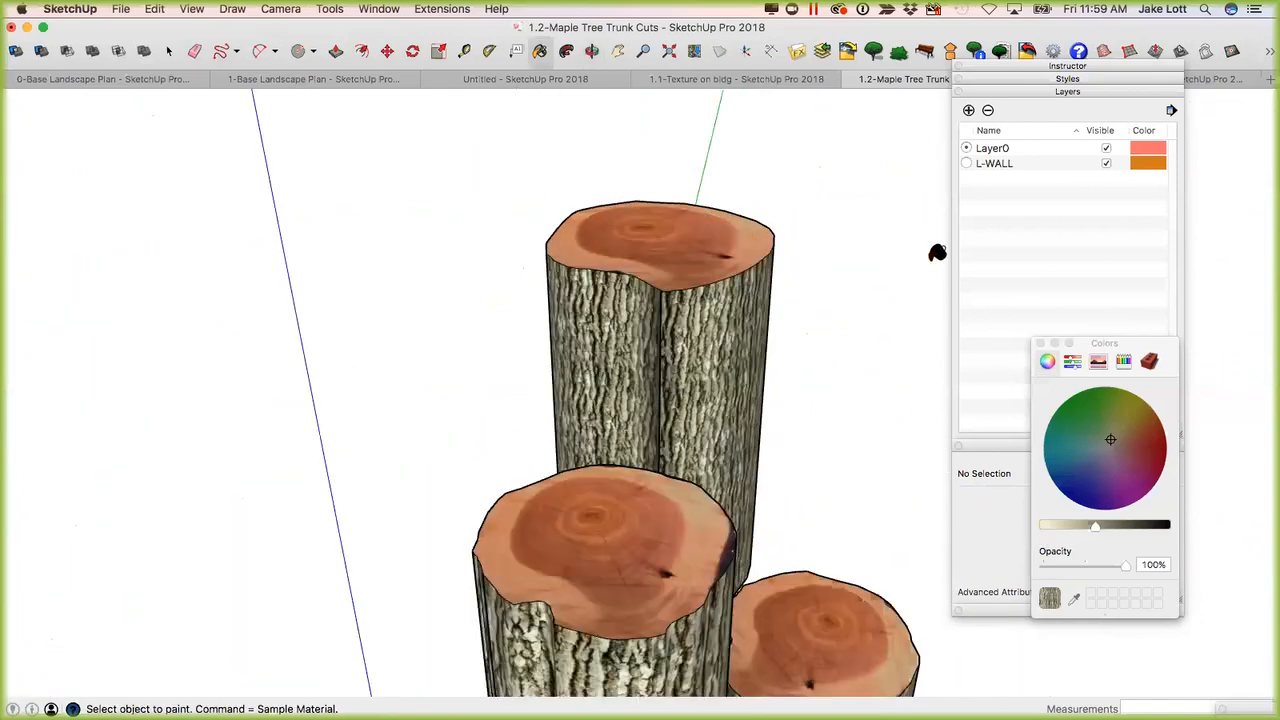
Turn on shadows for the trunk model.
left_click(1270, 52)
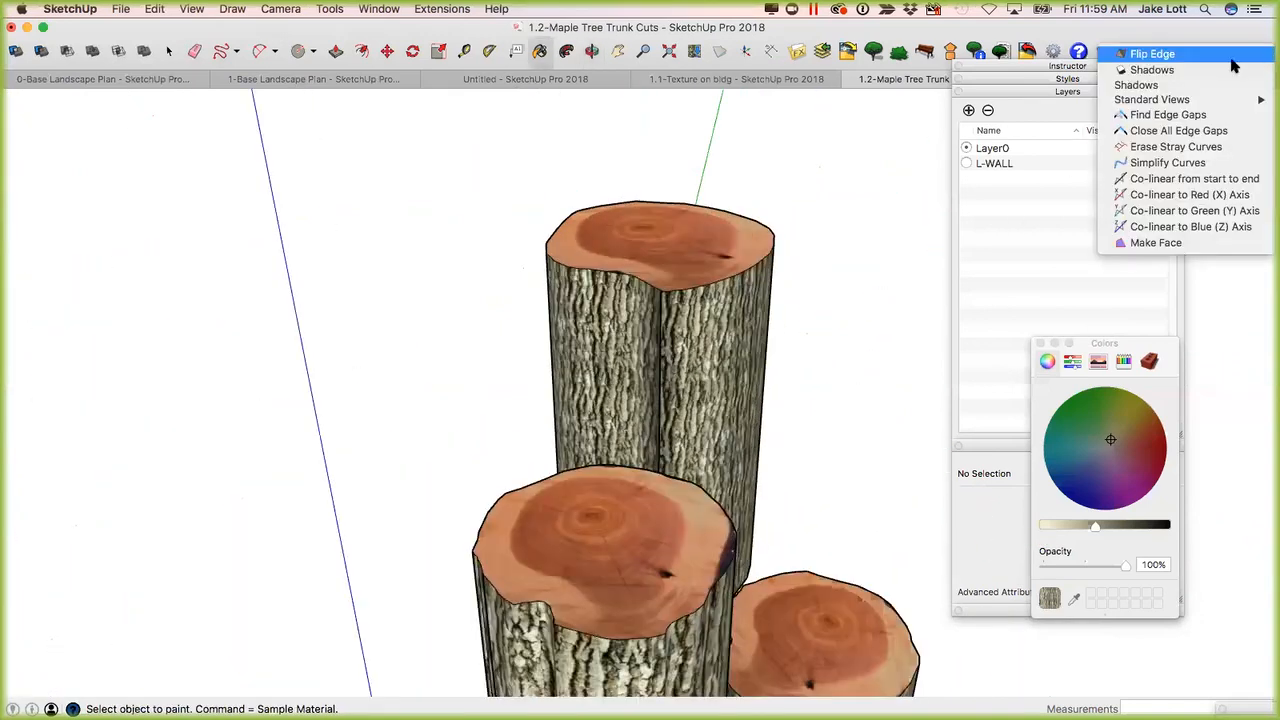
left_click(1152, 70)
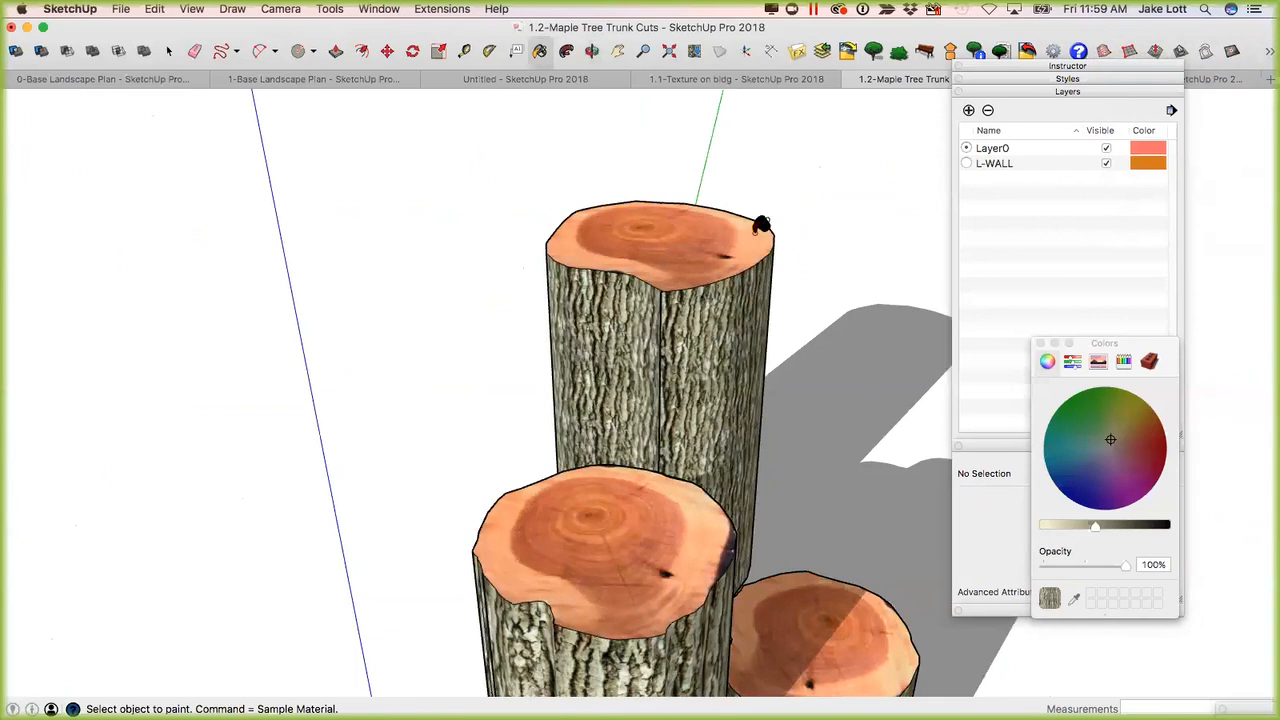
left_click(1269, 54)
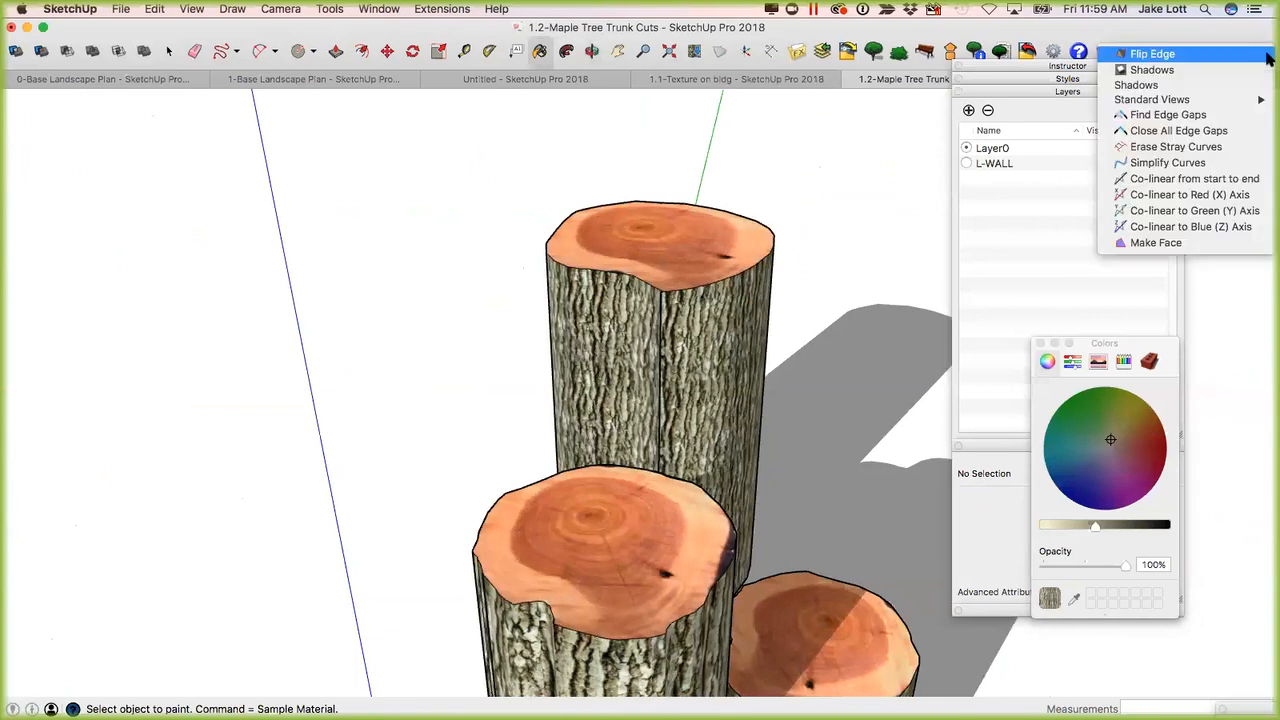
left_click(1070, 96)
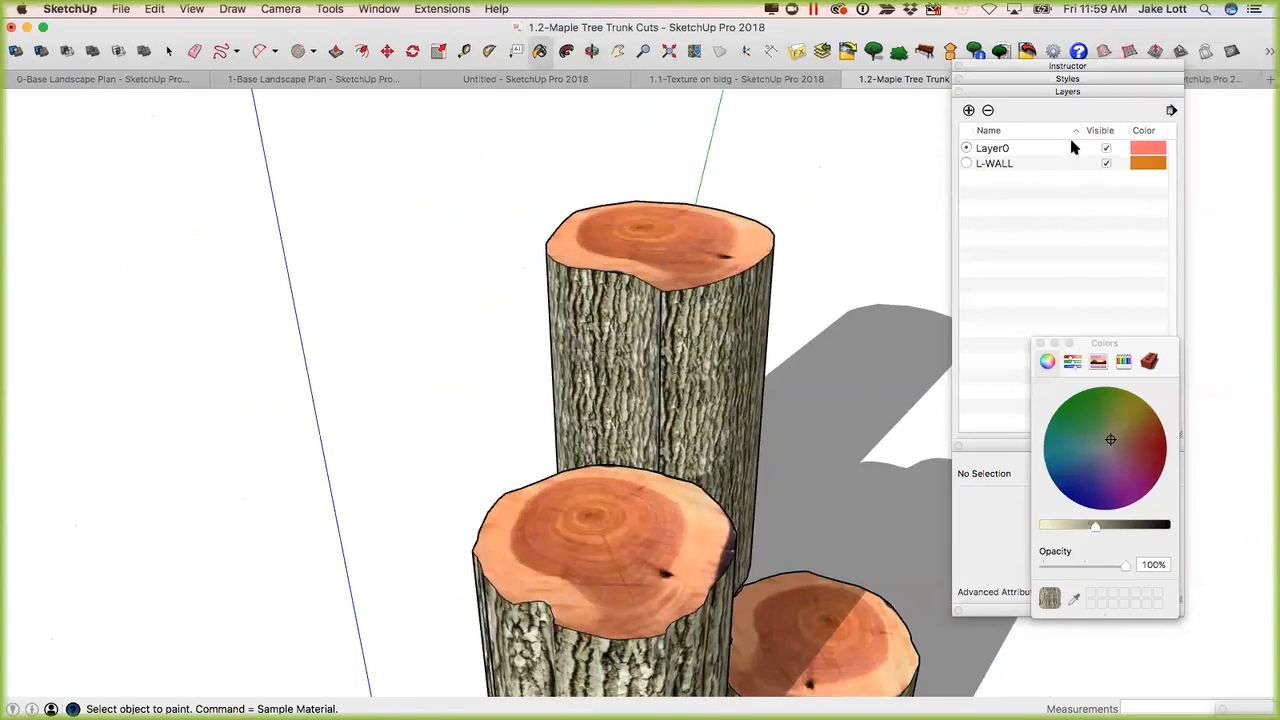
Clear away the Layers list and the Colors window, and bring up the expanded Shadow Settings.
left_click(1052, 92)
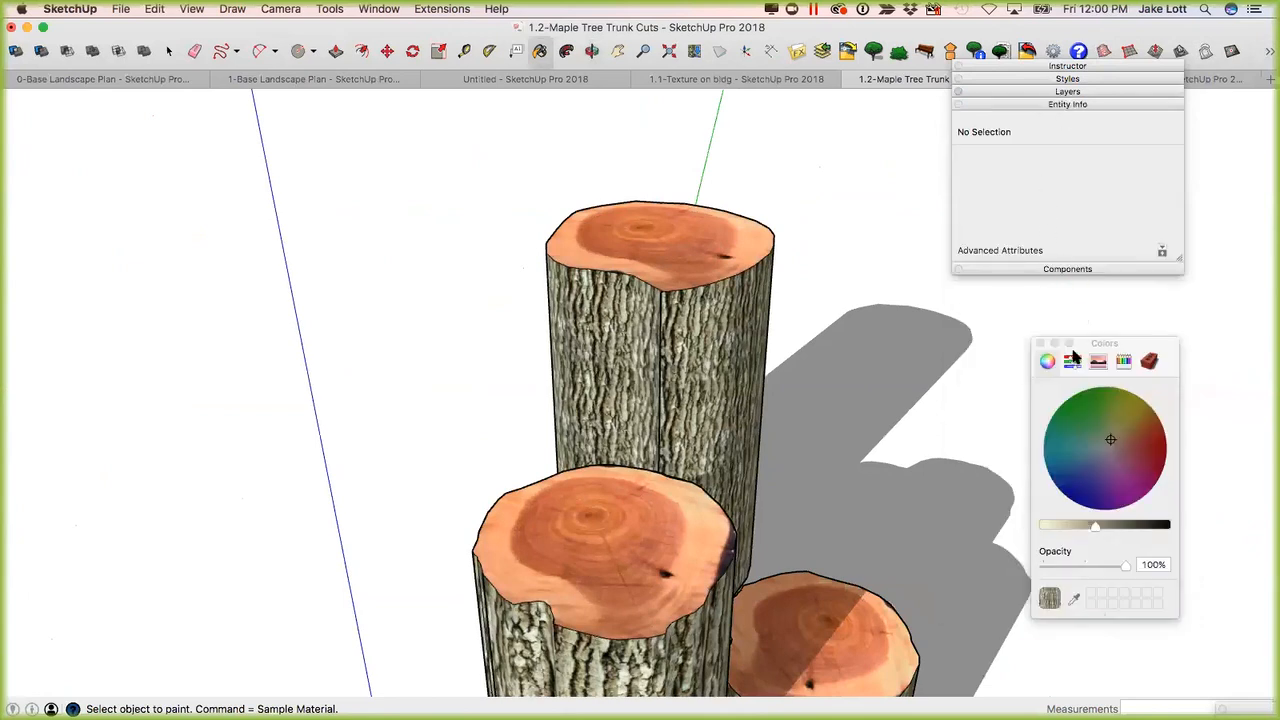
left_click(1040, 344)
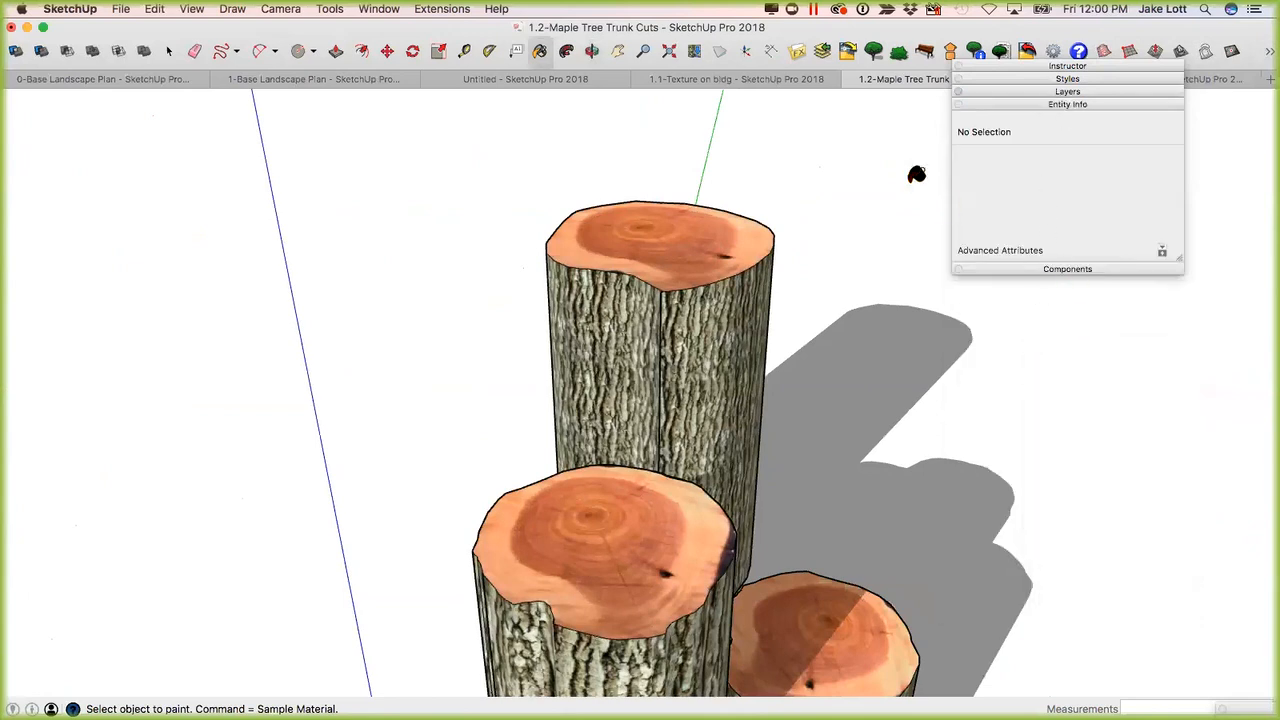
left_click(377, 10)
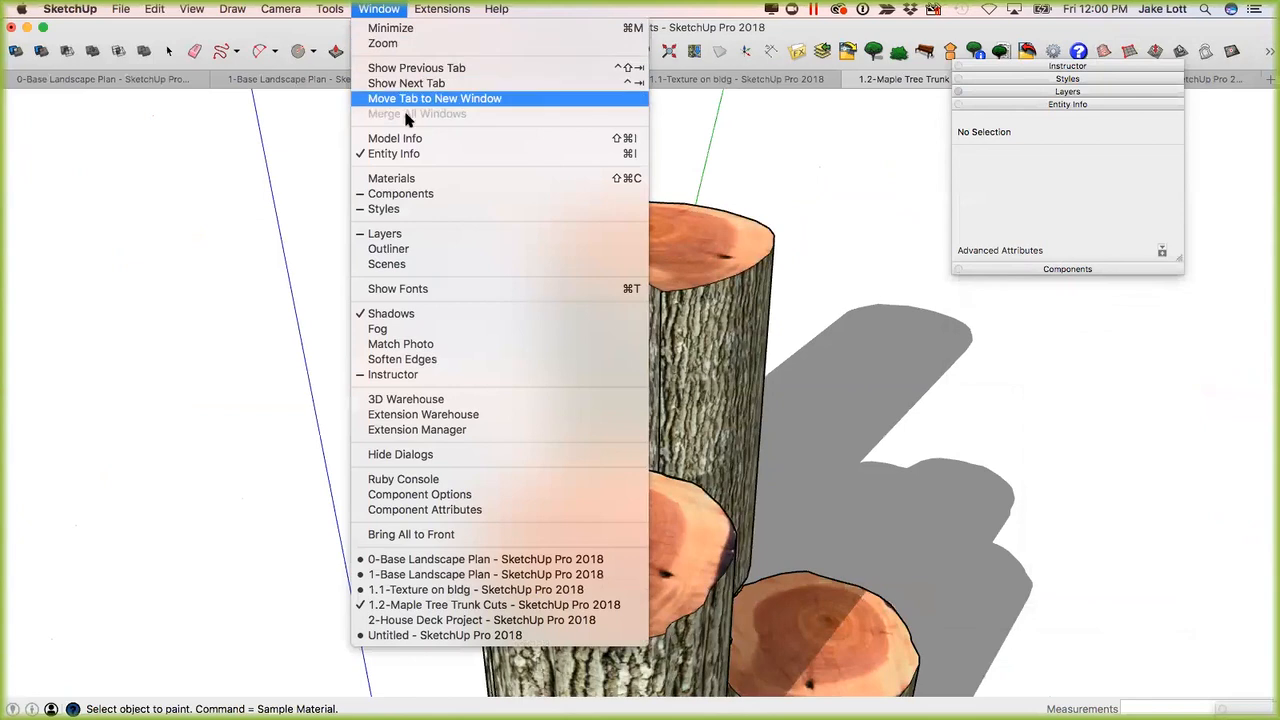
left_click(390, 313)
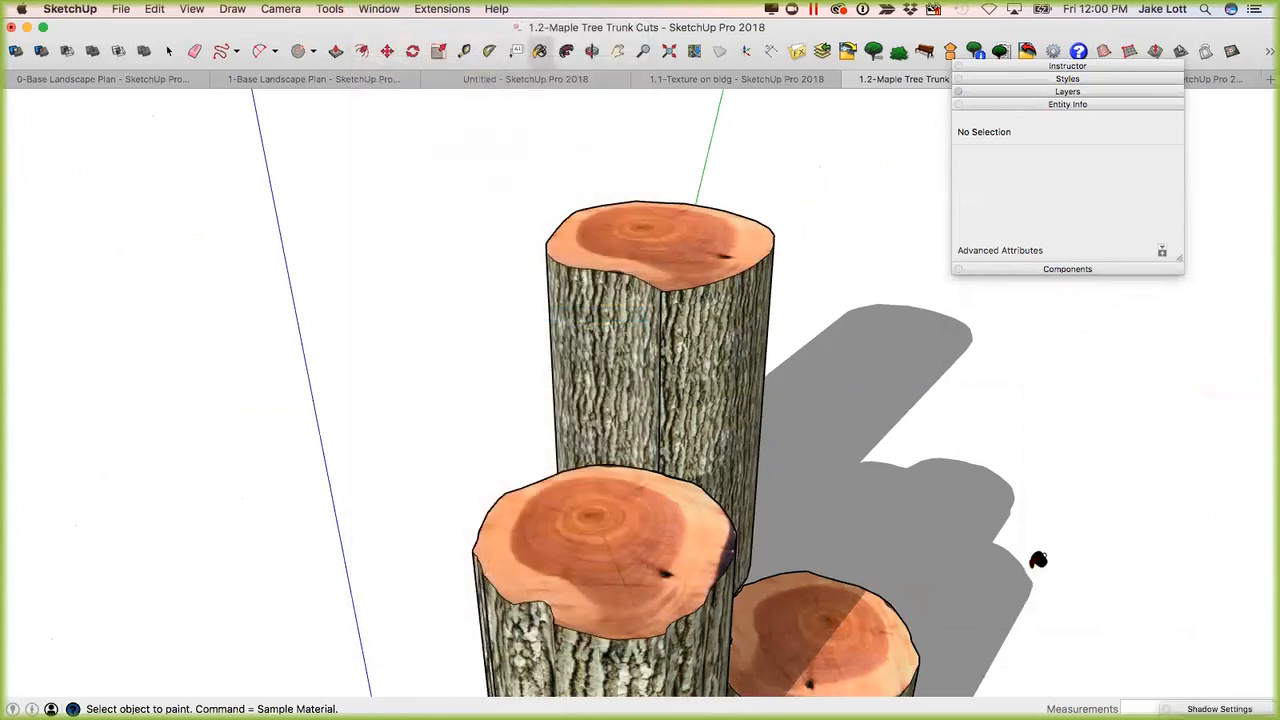
left_click_drag(1206, 708, 1021, 284)
left_click(1021, 284)
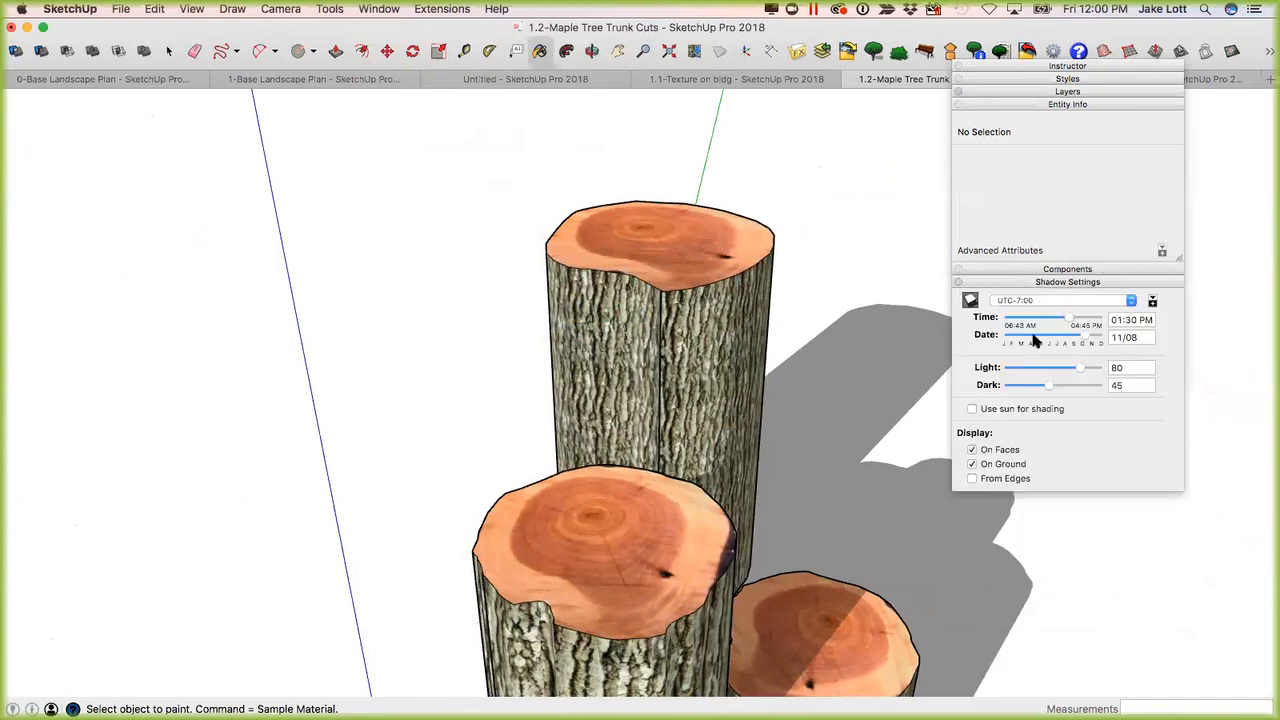
Set the shadow time to 09:08 AM and the date to 10/13 for the group of trunks.
mouse_move(1074, 321)
left_mouse_down()
mouse_move(1034, 320)
mouse_move(1078, 337)
left_mouse_up()
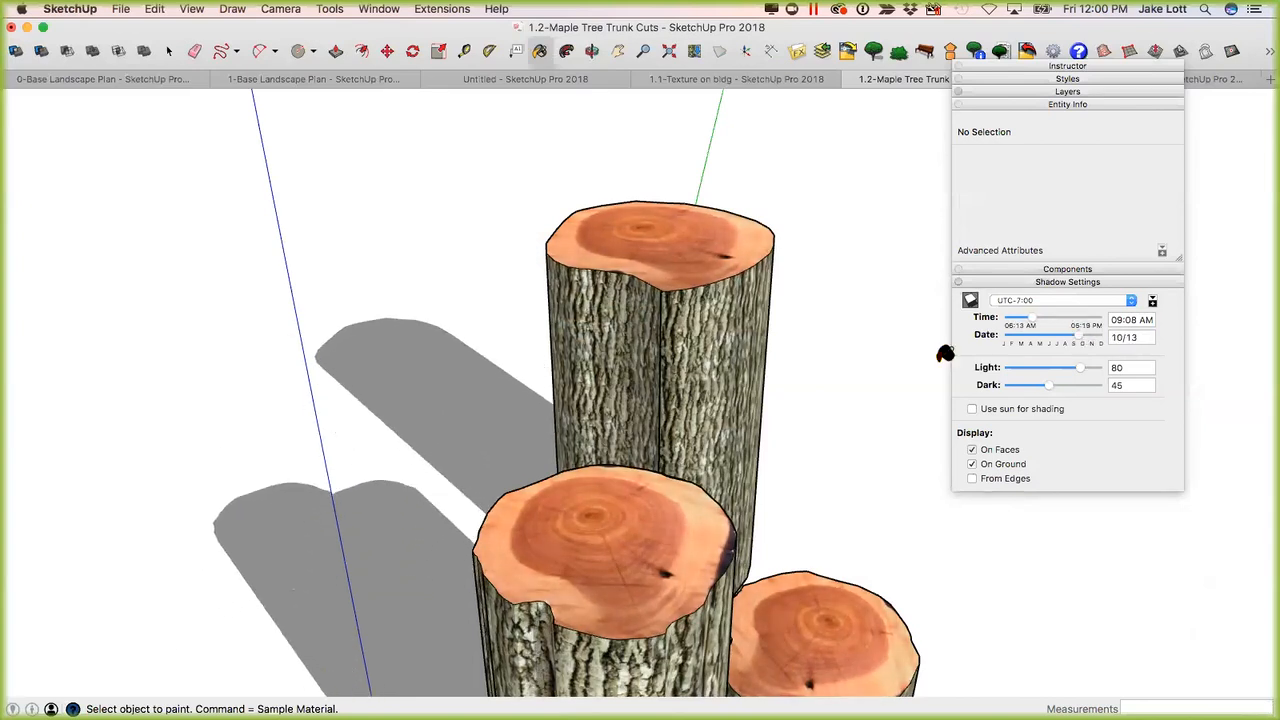
key("o")
mouse_move(491, 391)
left_mouse_down()
mouse_move(231, 320)
mouse_move(333, 269)
mouse_move(409, 206)
mouse_move(340, 303)
mouse_move(370, 313)
left_mouse_up()
key("b")
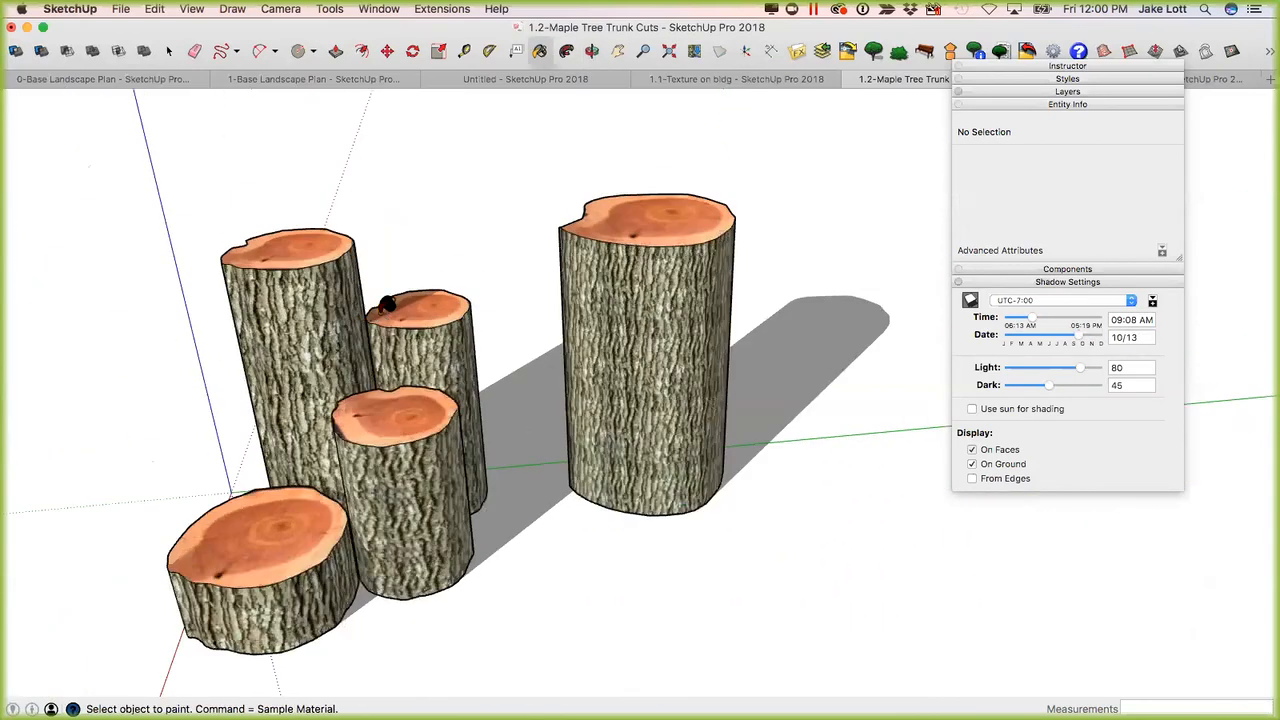
scroll(591, 306, "down", 1)
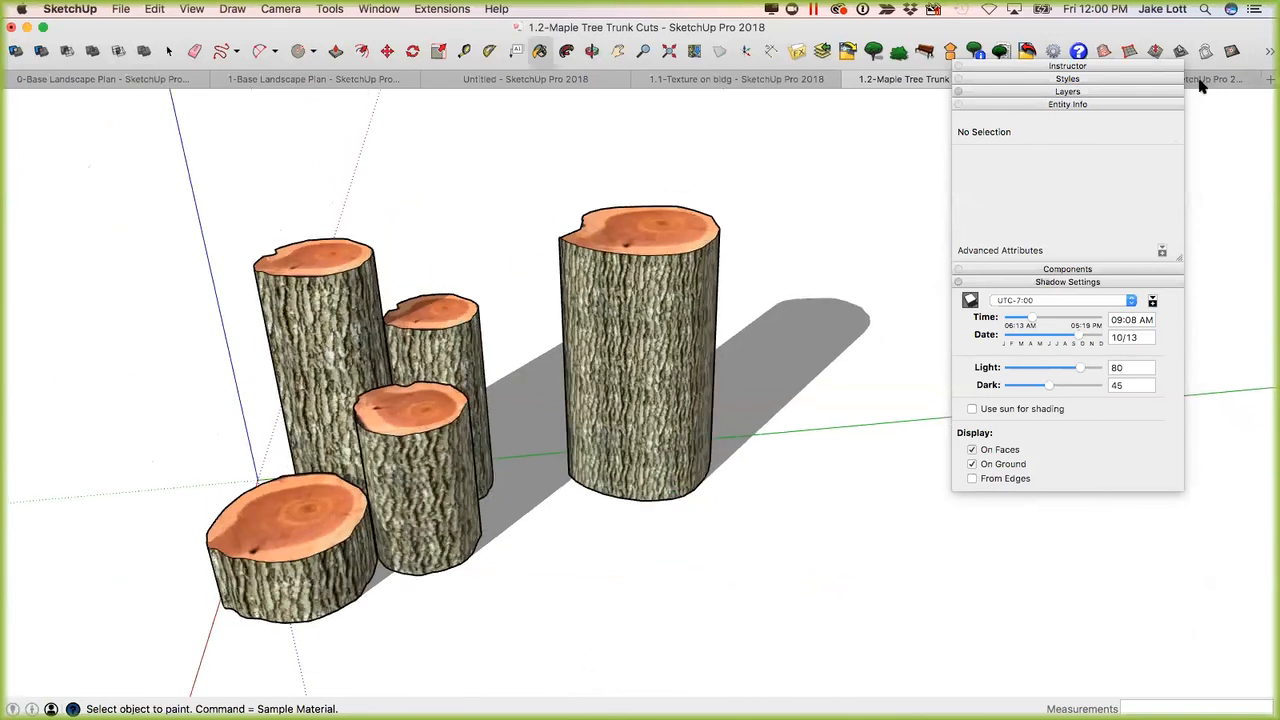
Switch to the 2-House Deck Project model and move the stacked settings windows aside to view the side of the house.
left_click(1200, 84)
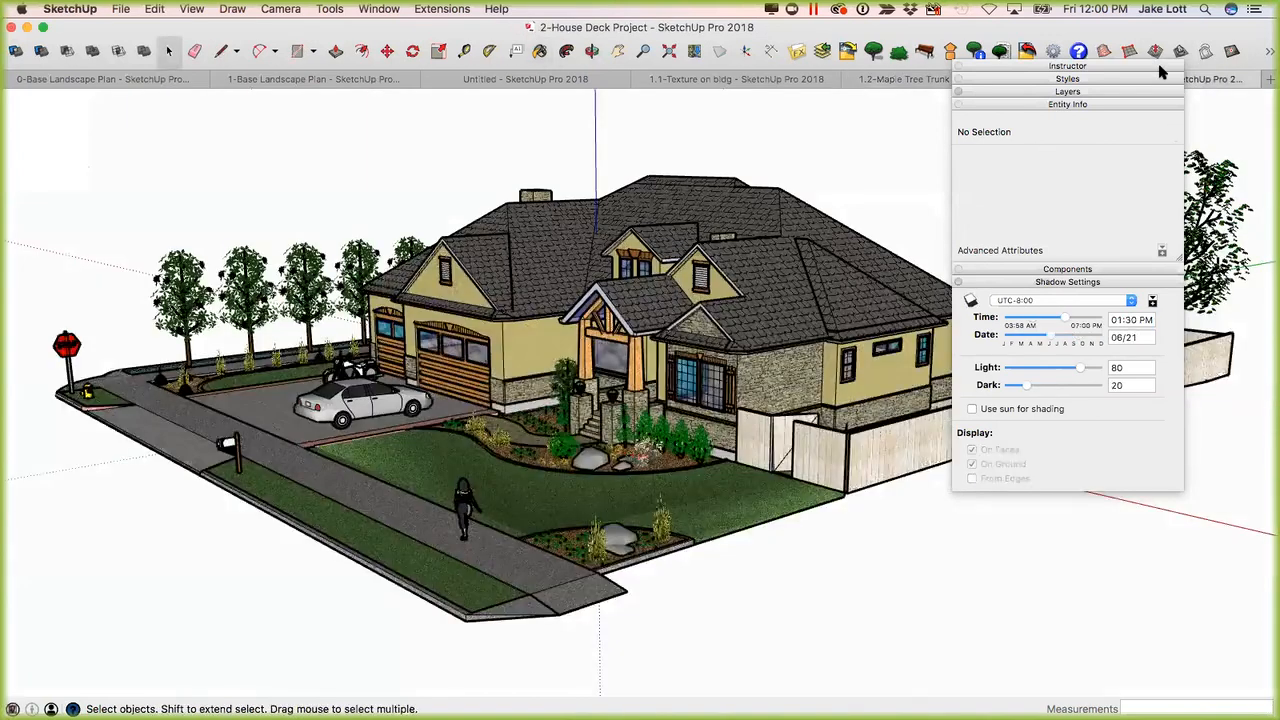
left_click_drag(1073, 66, 1186, 84)
left_click_drag(1025, 66, 848, 35)
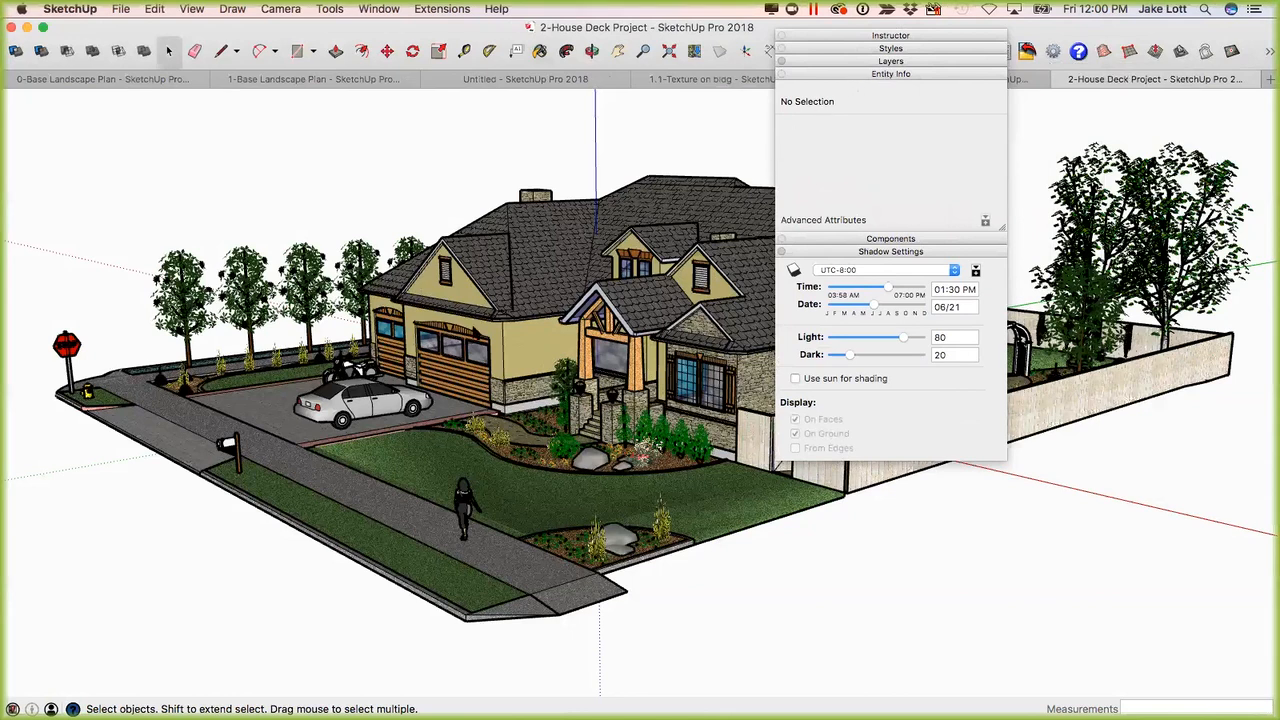
key("o")
left_click_drag(370, 401, 288, 434)
key("space")
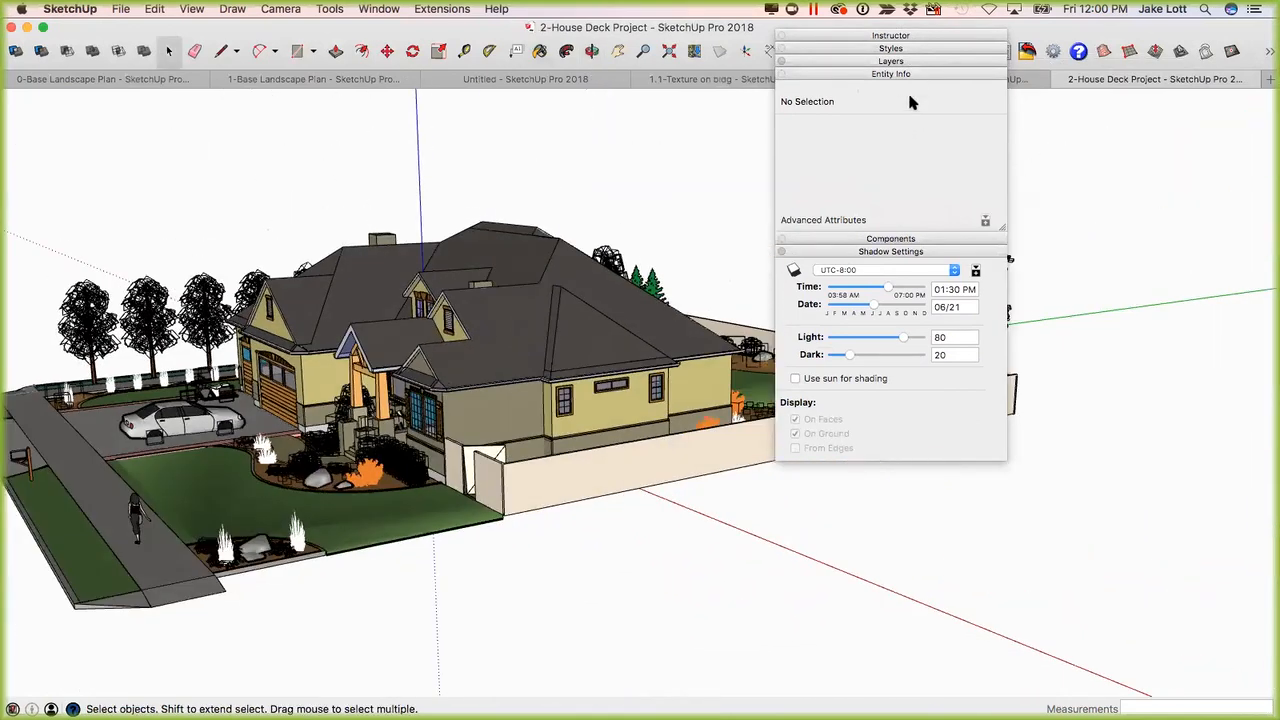
Collapse Entity Info and Shadow Settings, and bring up the Layers list beside a view of the back yard.
left_click(905, 74)
left_click(896, 100)
middle_click_drag(720, 400, 490, 392)
mouse_move(760, 370)
middle_mouse_down()
mouse_move(680, 392)
mouse_move(704, 354)
mouse_move(1023, 435)
mouse_move(877, 416)
mouse_move(953, 401)
middle_mouse_up()
scroll(1050, 332, "up", 4)
scroll(925, 366, "up", 2)
scroll(783, 379, "up", 3)
scroll(958, 399, "down", 10)
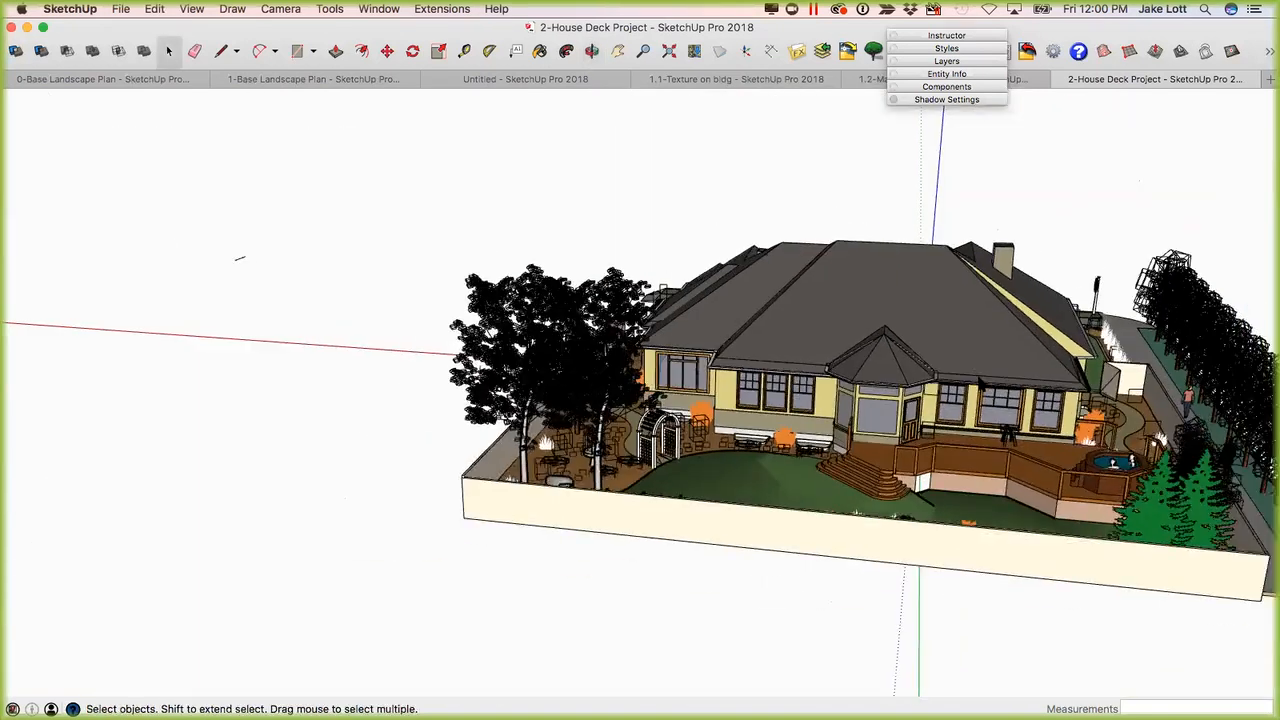
middle_click_drag(934, 391, 704, 357, "shift")
scroll(704, 357, "up", 1)
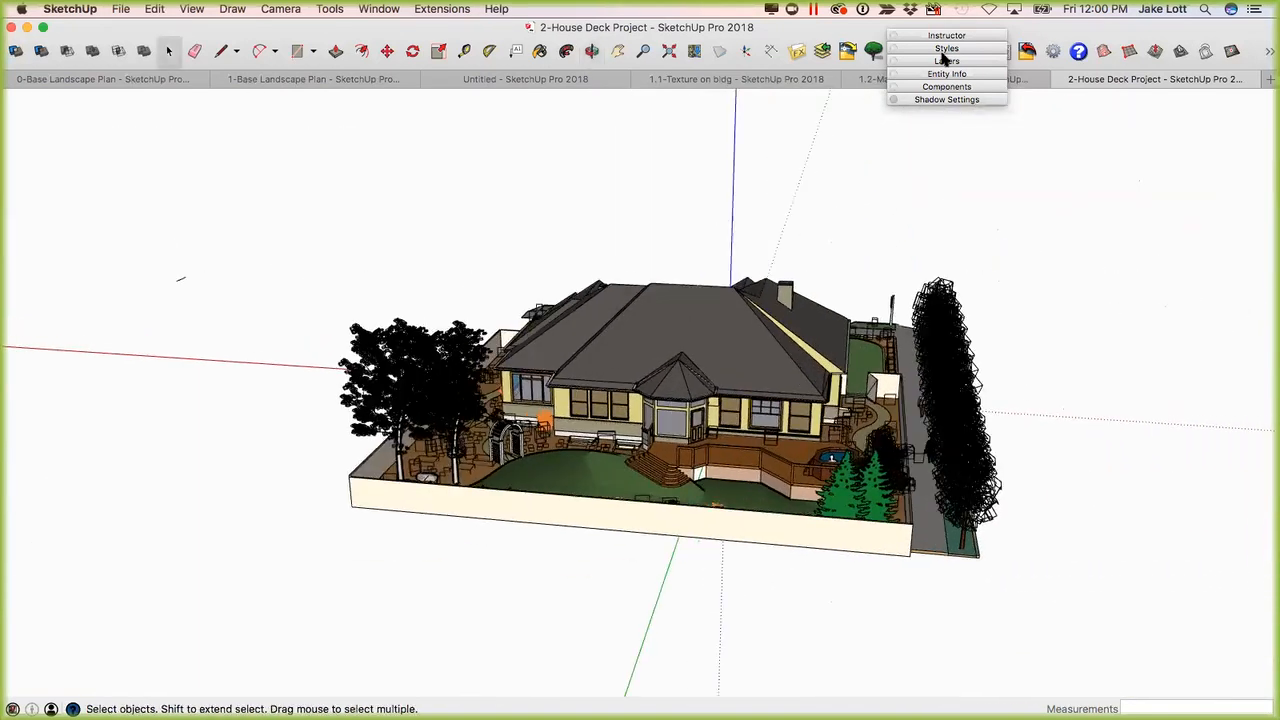
left_click(945, 62)
left_click_drag(938, 33, 1136, 48)
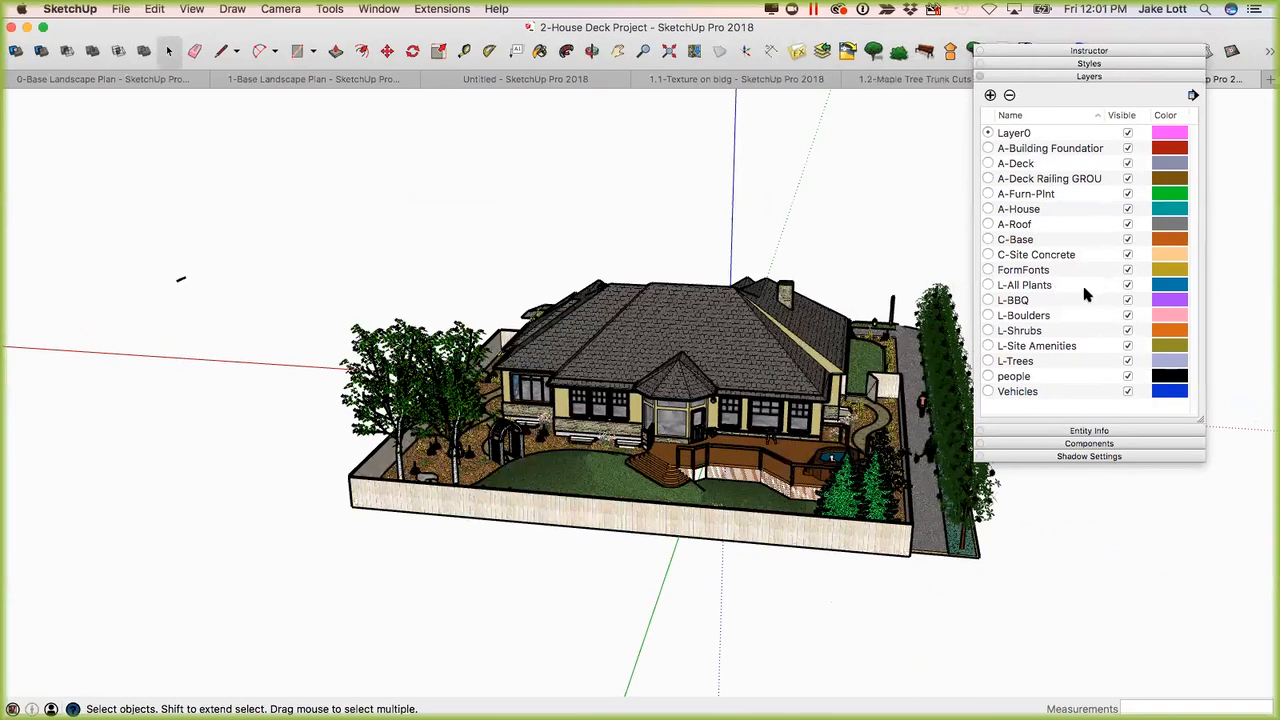
Hide and reshow the L-All Plants and L-Trees layers in turn, and hide the L-Shrubs layer.
left_click(1128, 286)
middle_click_drag(585, 458, 1066, 298)
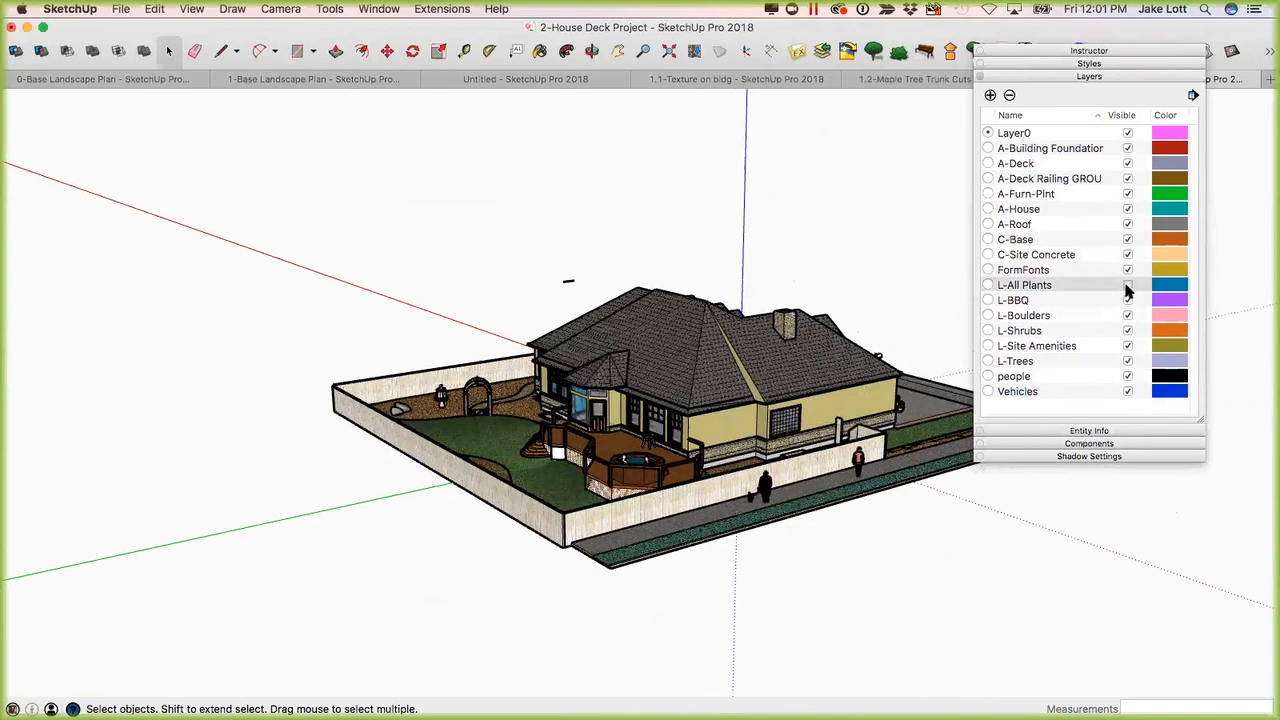
left_click(1128, 361)
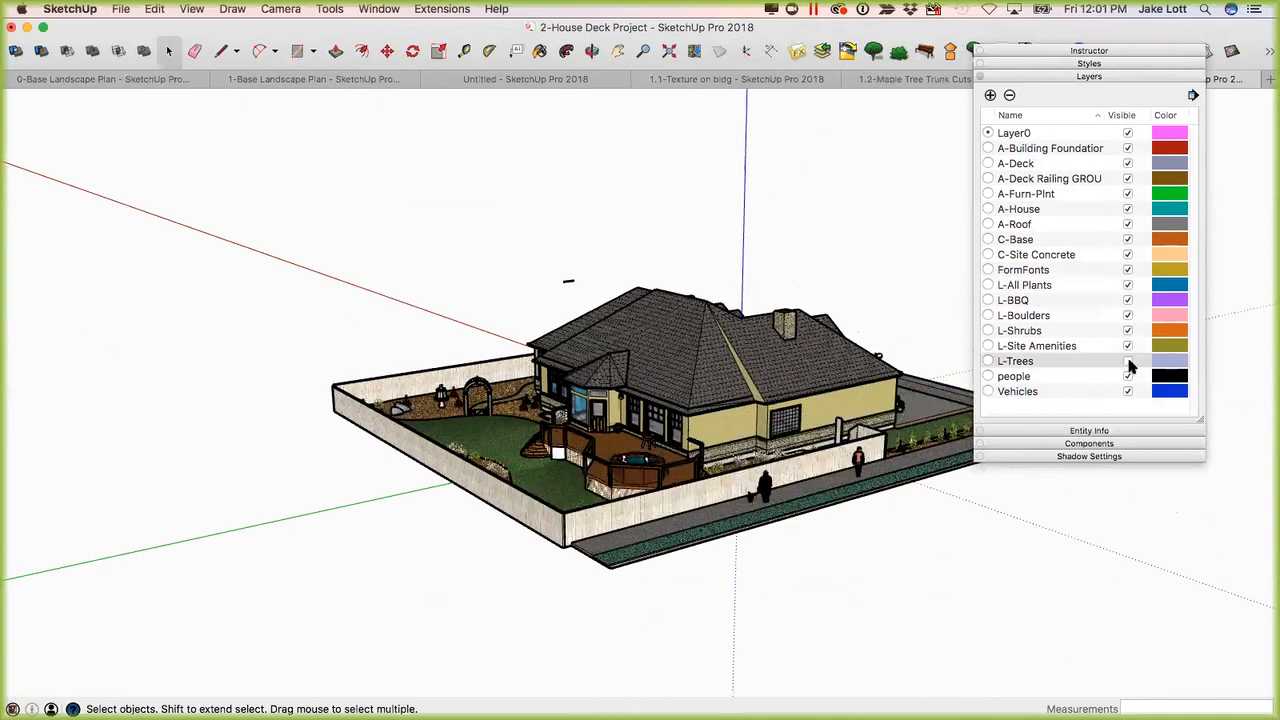
left_click(1128, 361)
left_click(1128, 331)
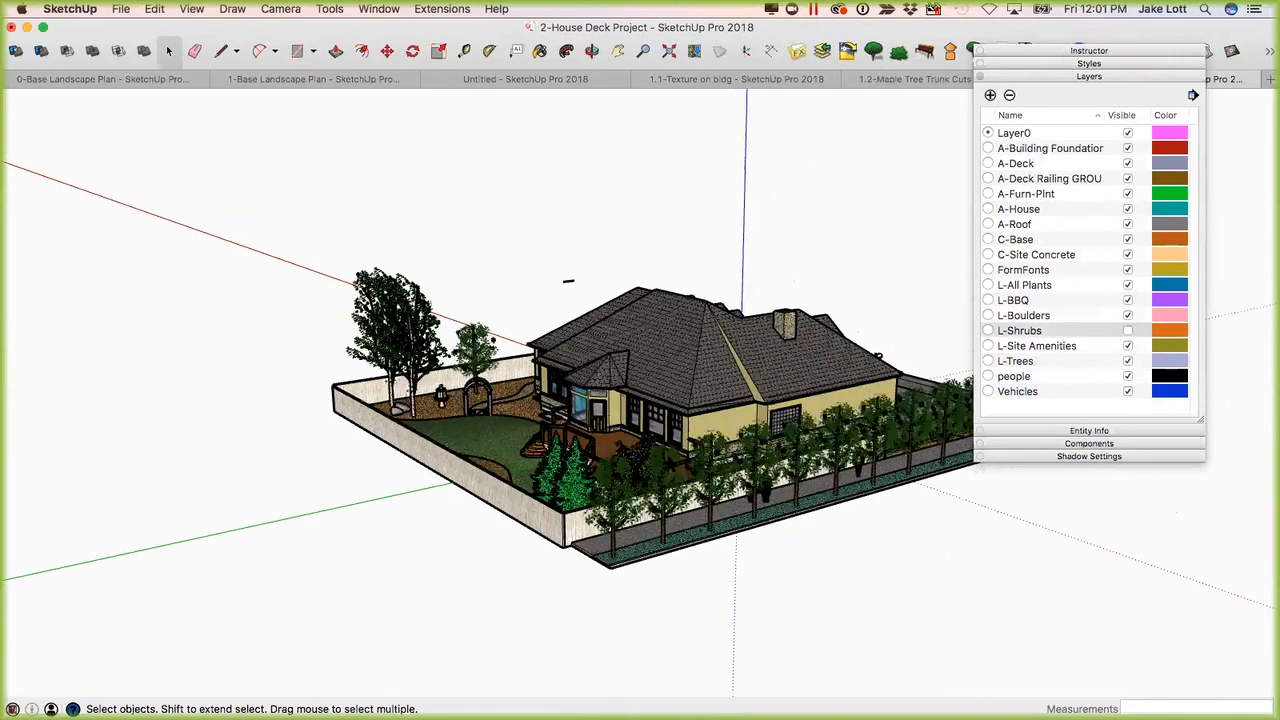
Open the plant group for editing and check the layer of several street trees in Entity Info.
left_click(657, 469)
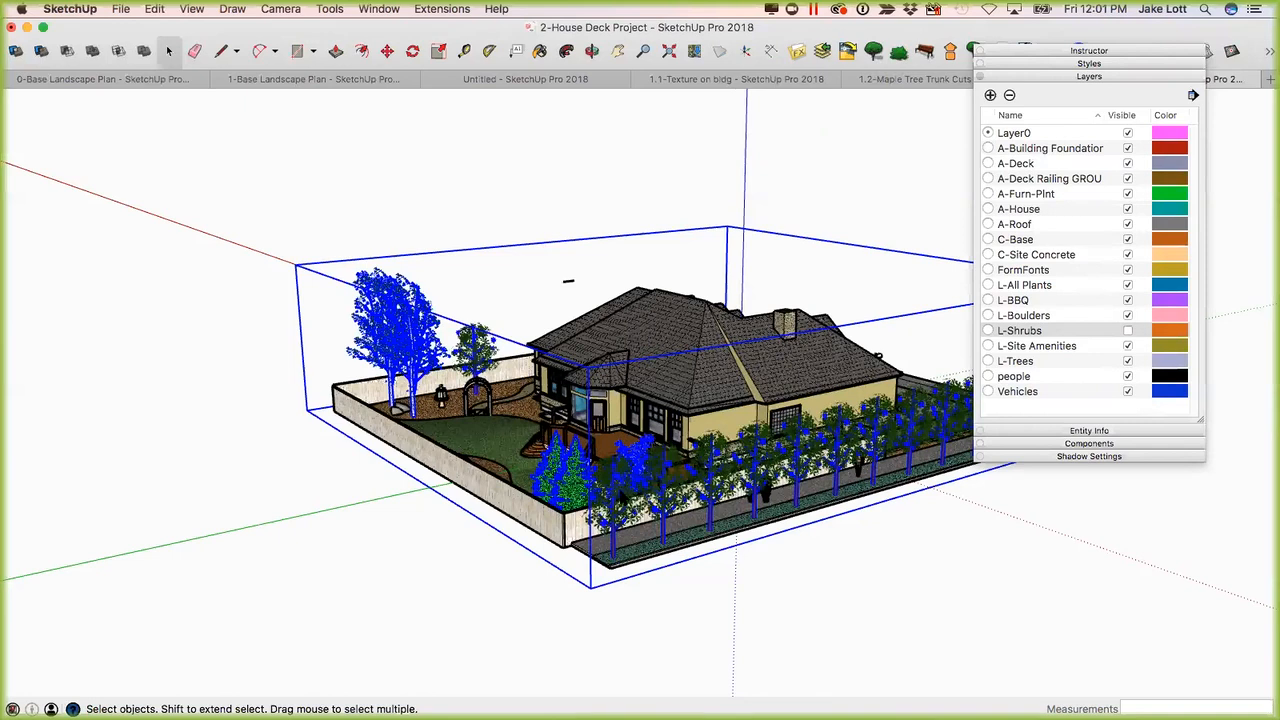
scroll(625, 482, "down", 3)
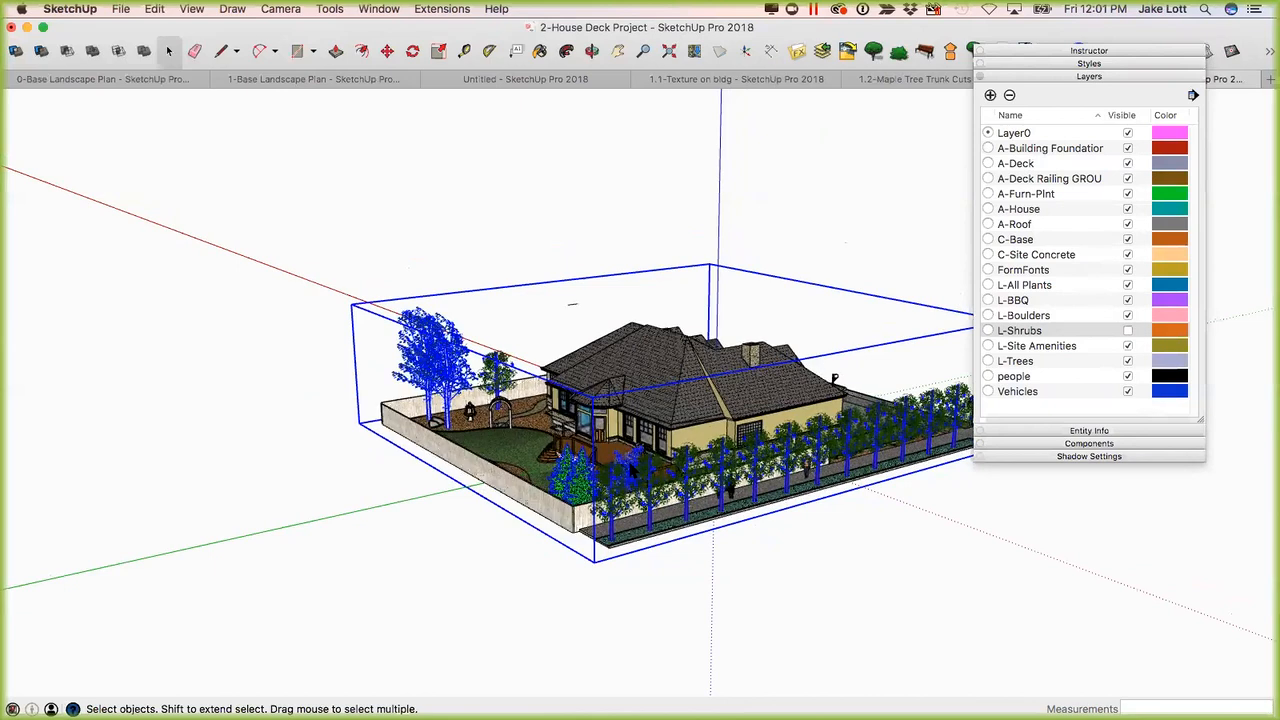
double_click(625, 490)
left_click(618, 500)
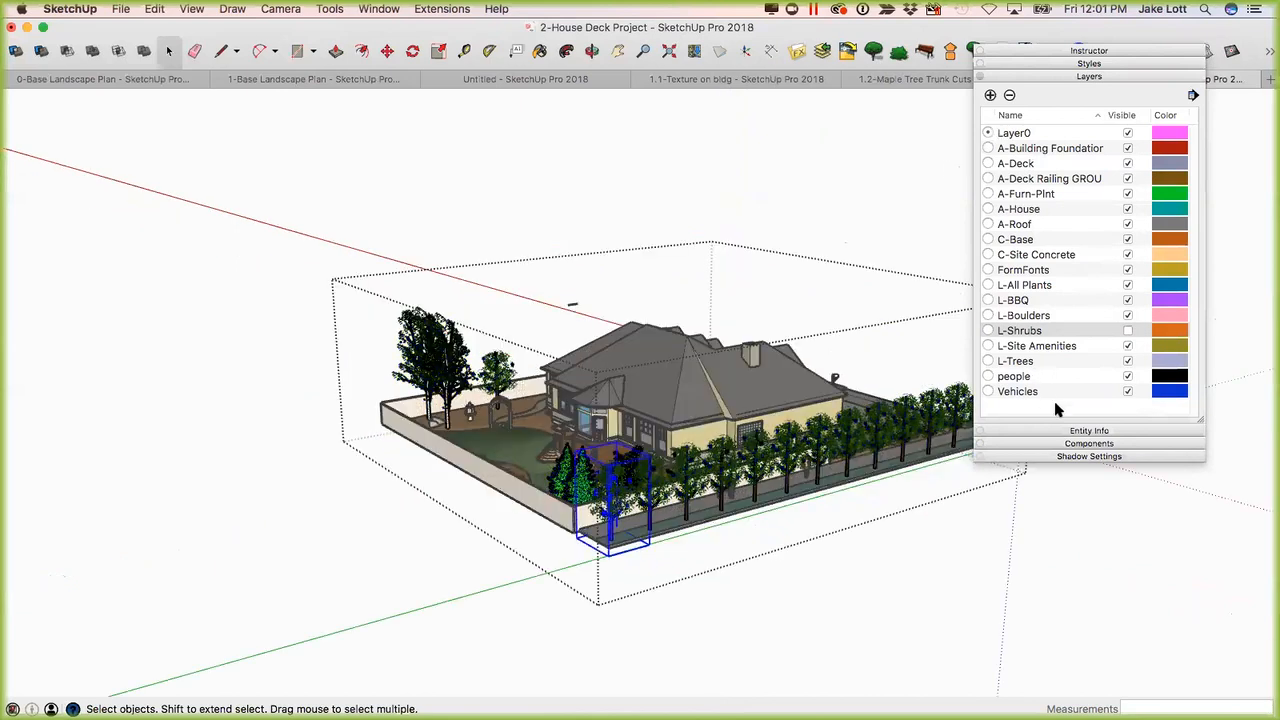
left_click(1079, 434)
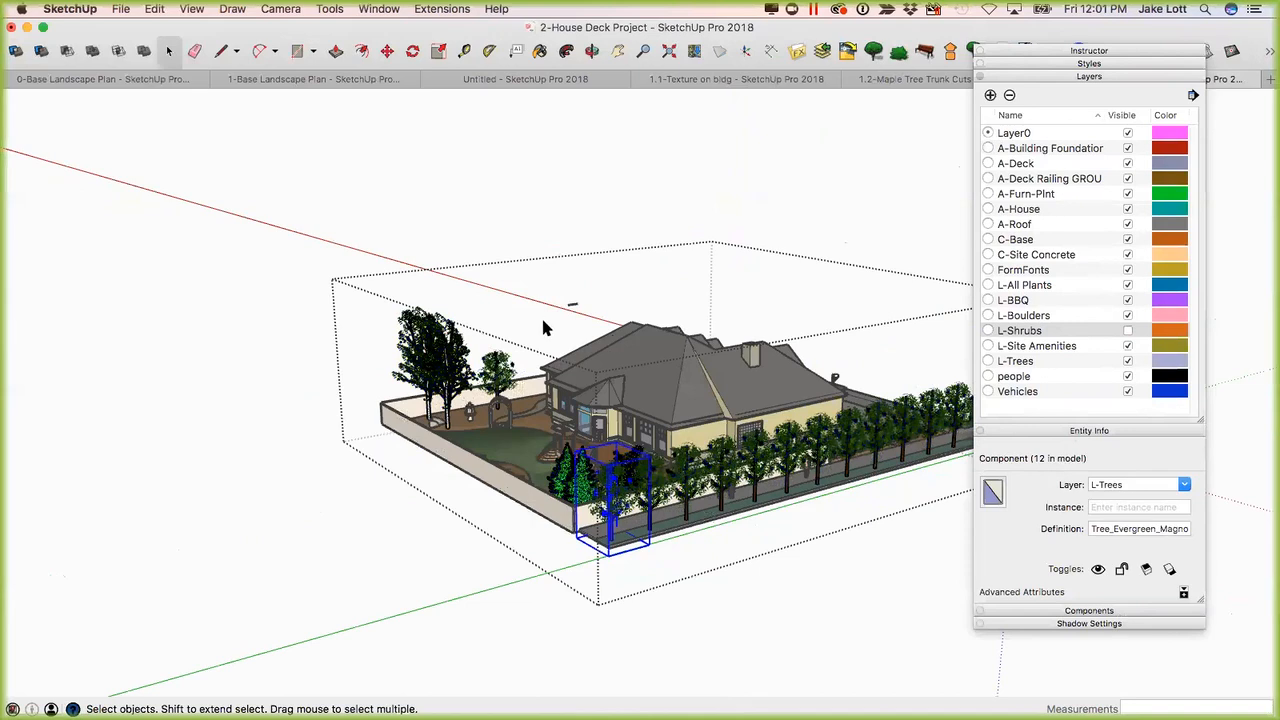
left_click(683, 476)
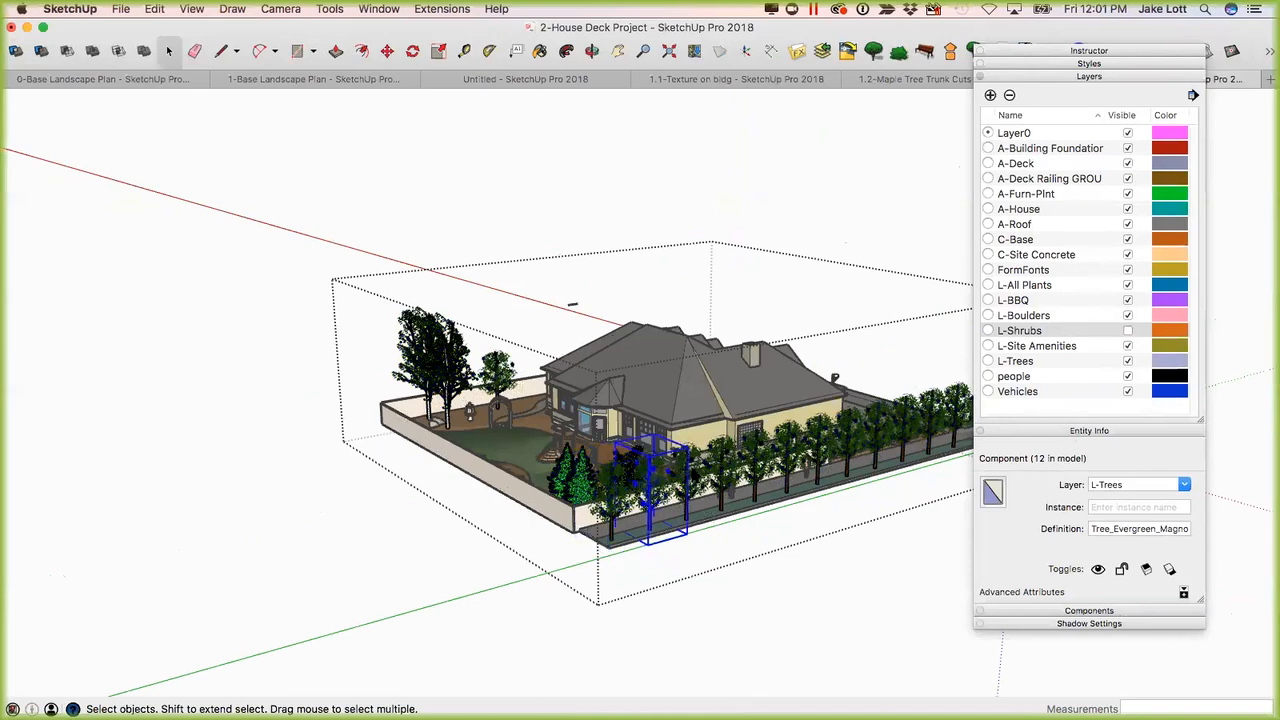
left_click(748, 466)
left_click(735, 465)
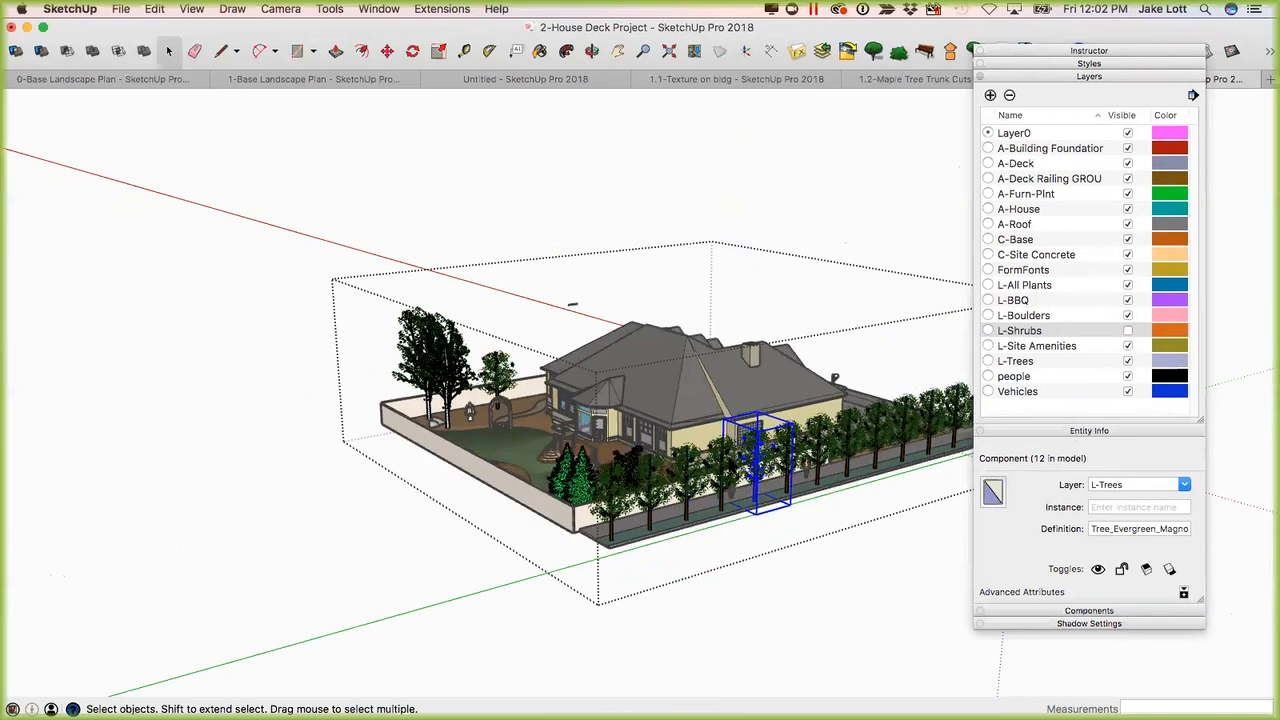
Open one street tree component, check the layer of a leafy branch inside it, and leave the component.
double_click(737, 460)
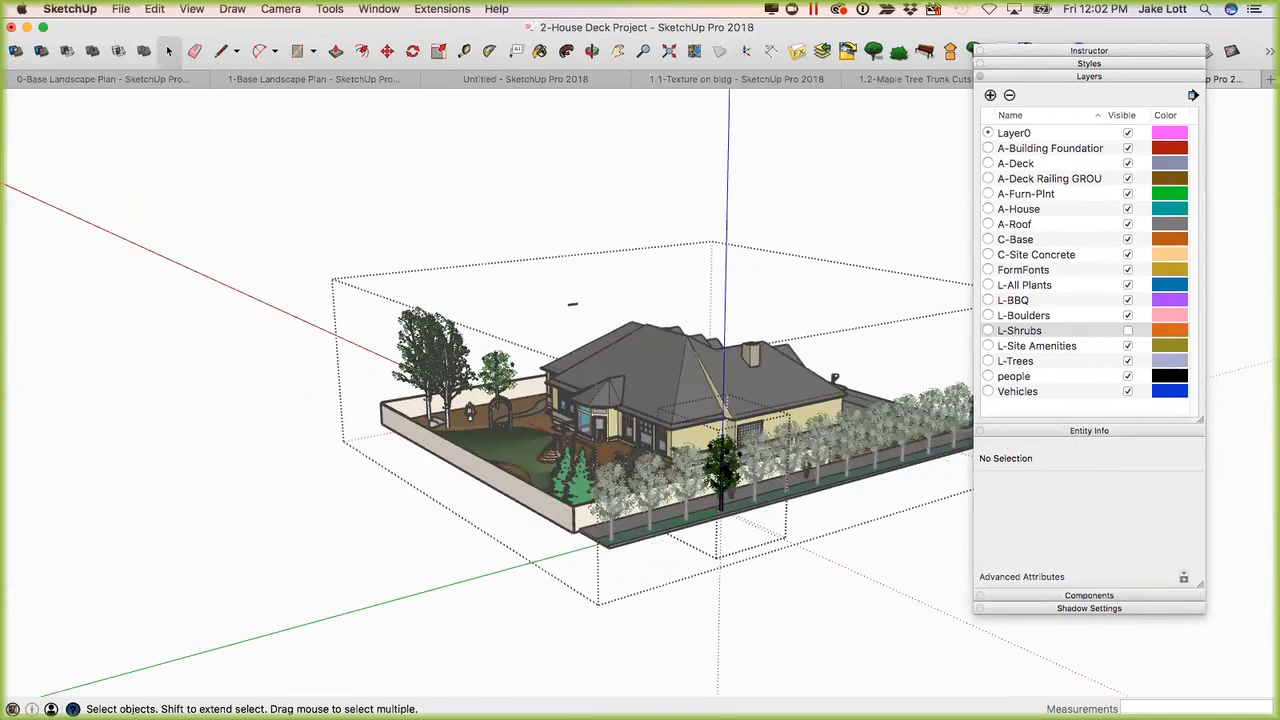
left_click(731, 470)
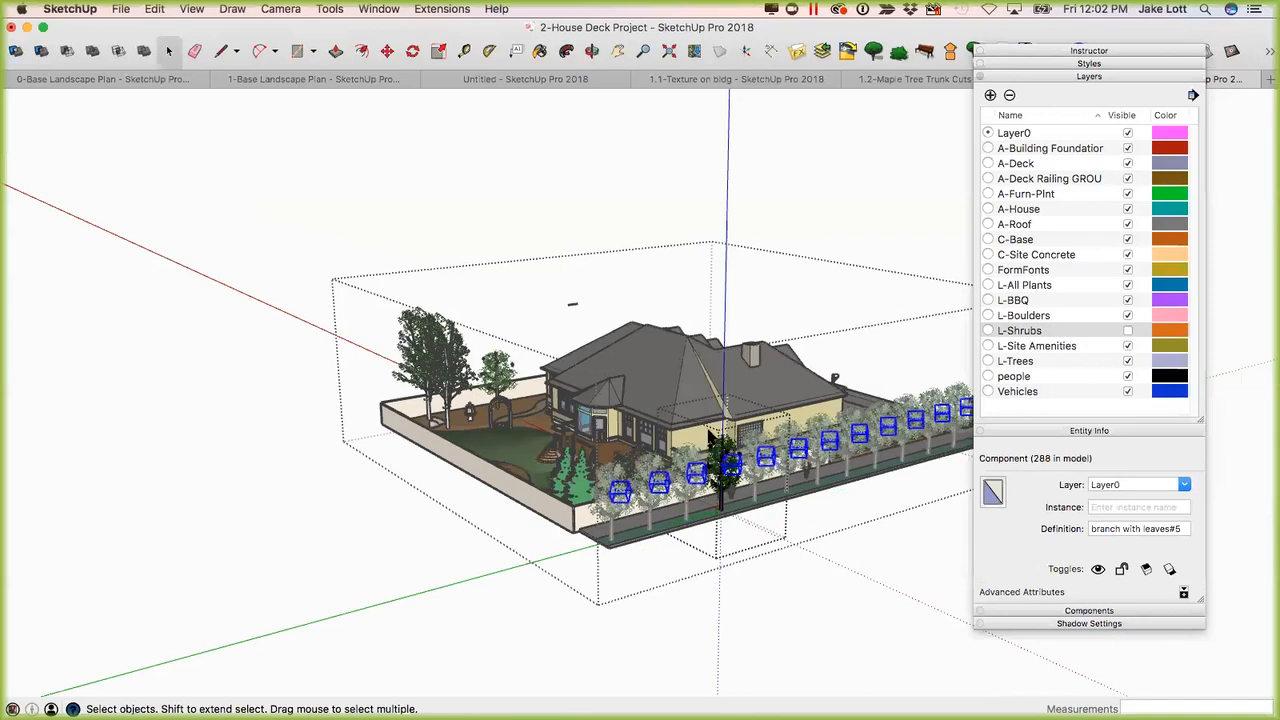
key("Escape")
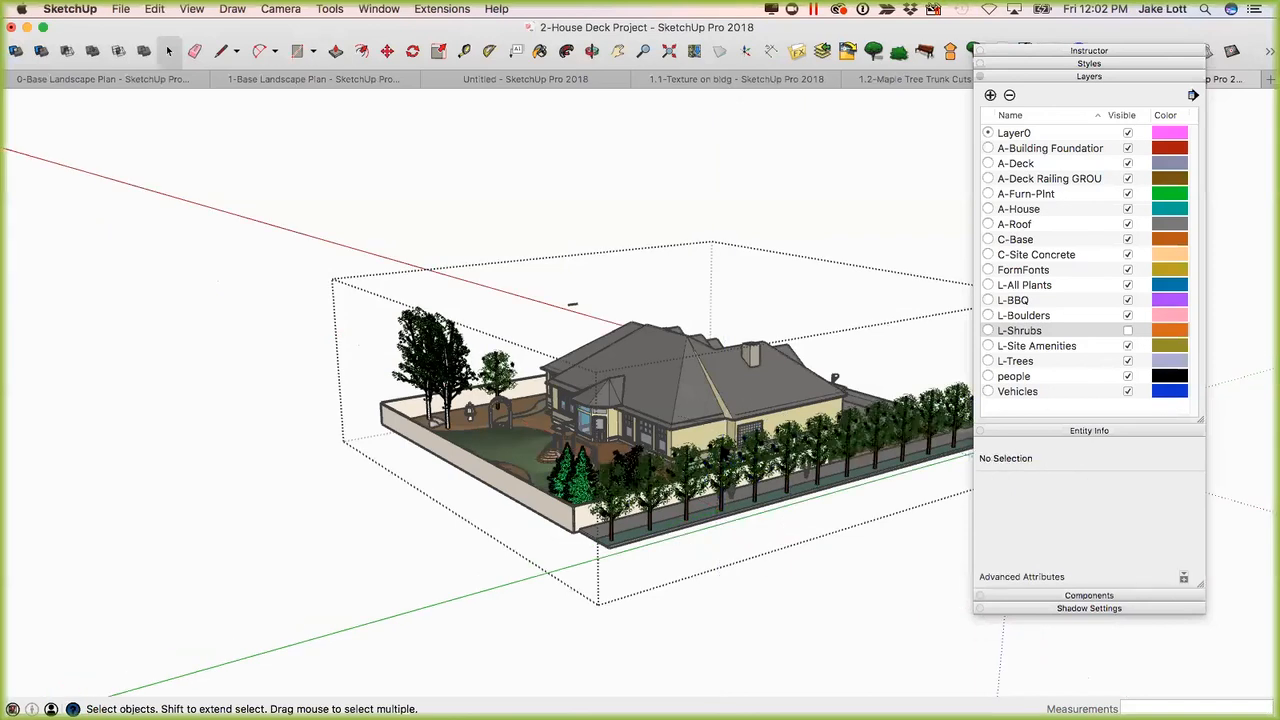
Select the same street tree to compare its layer with that of its nested branch, and close the tree component again.
left_click(722, 486)
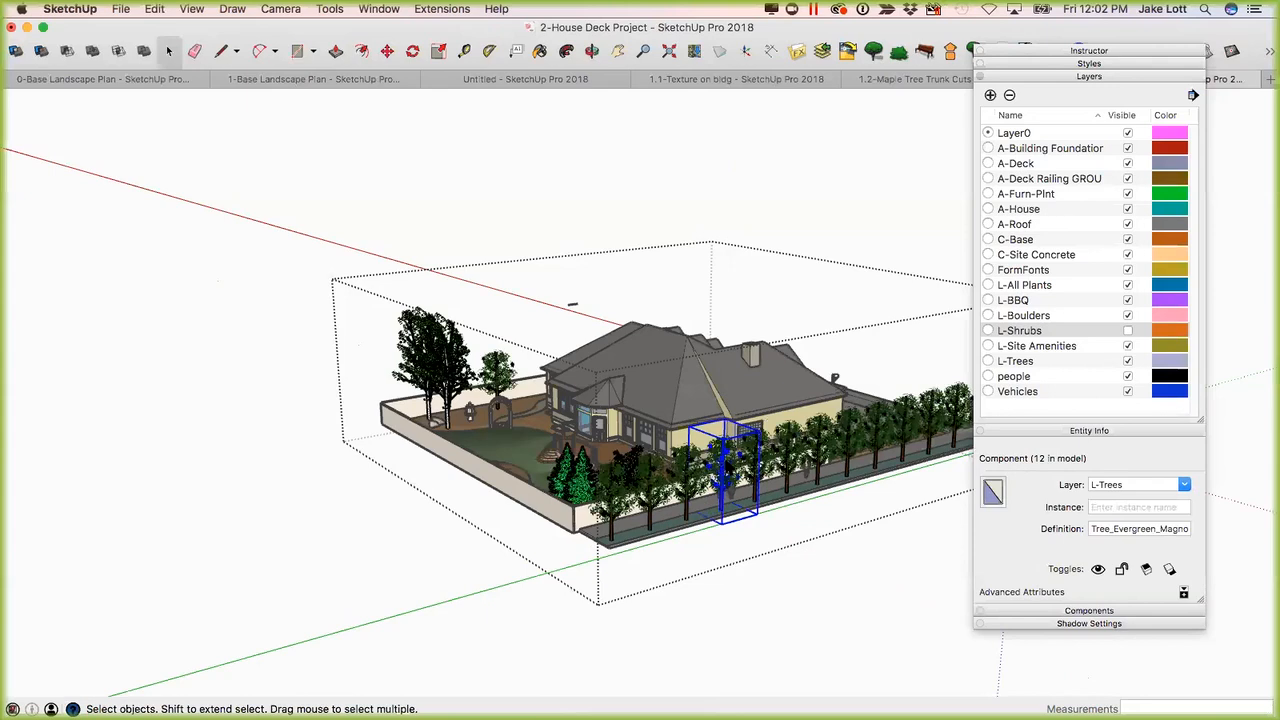
scroll(724, 464, "up", 5)
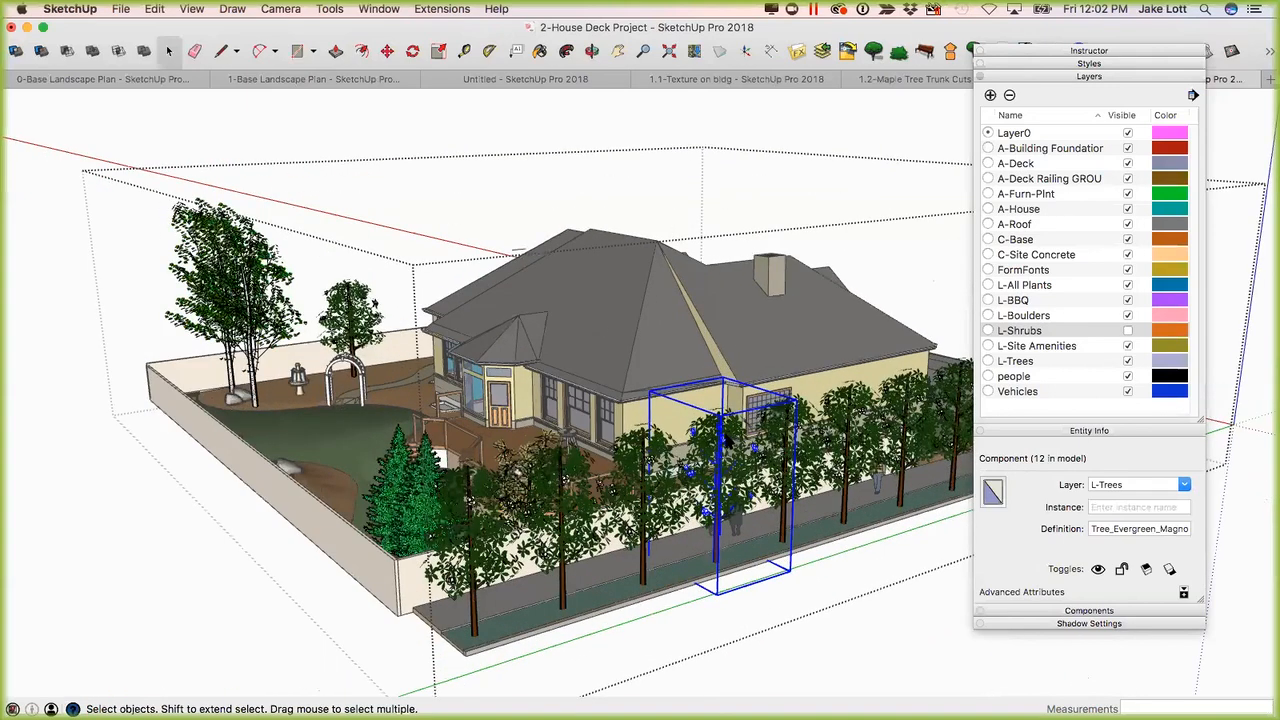
double_click(727, 442)
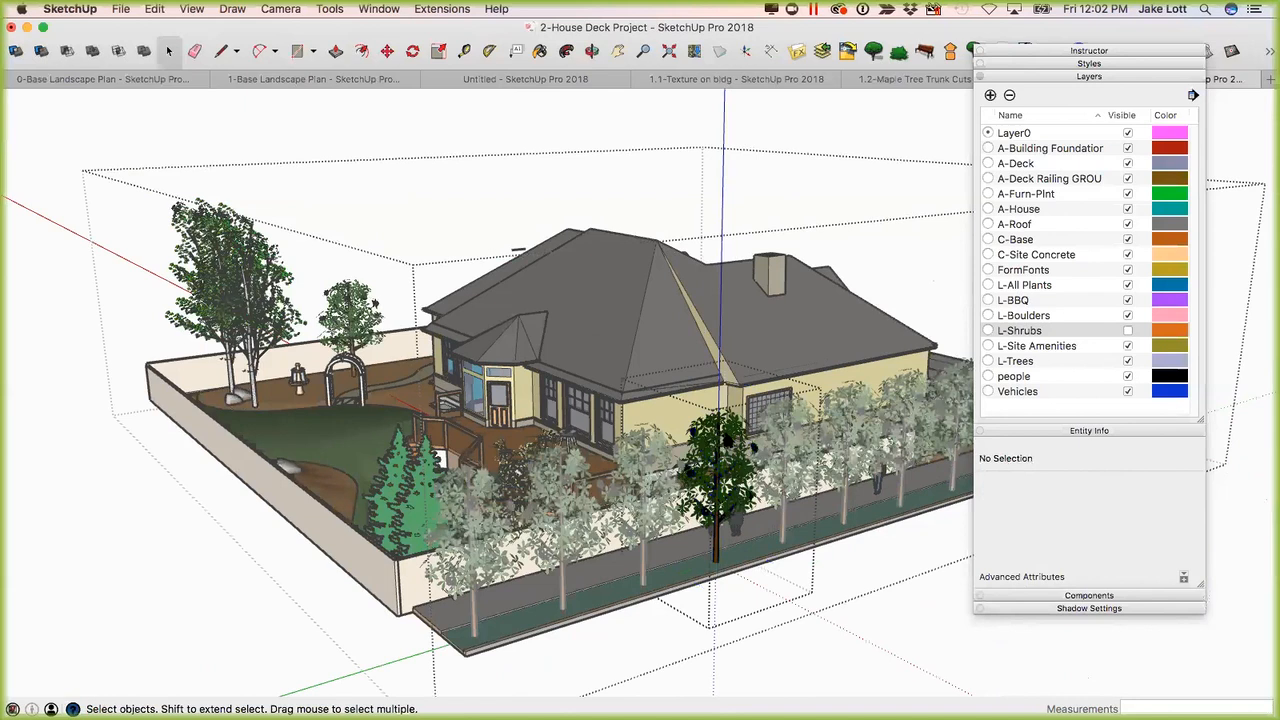
left_click(740, 440)
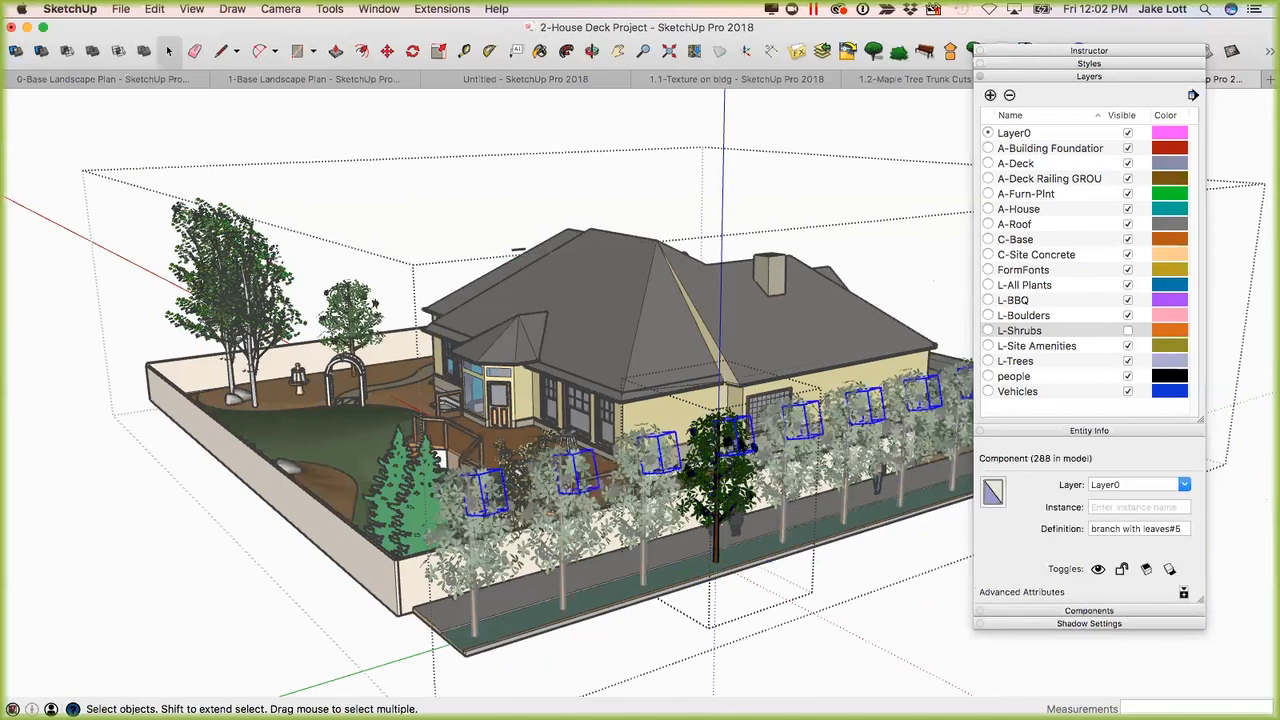
left_click(511, 493)
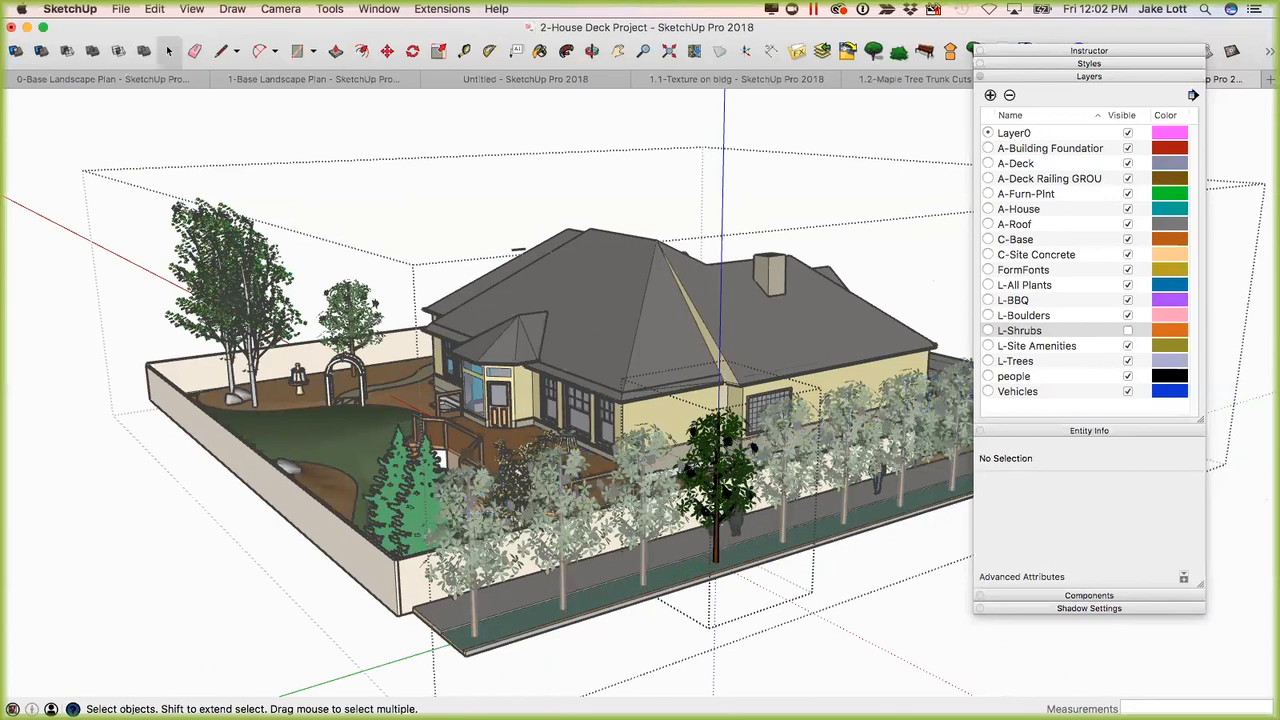
key("Escape")
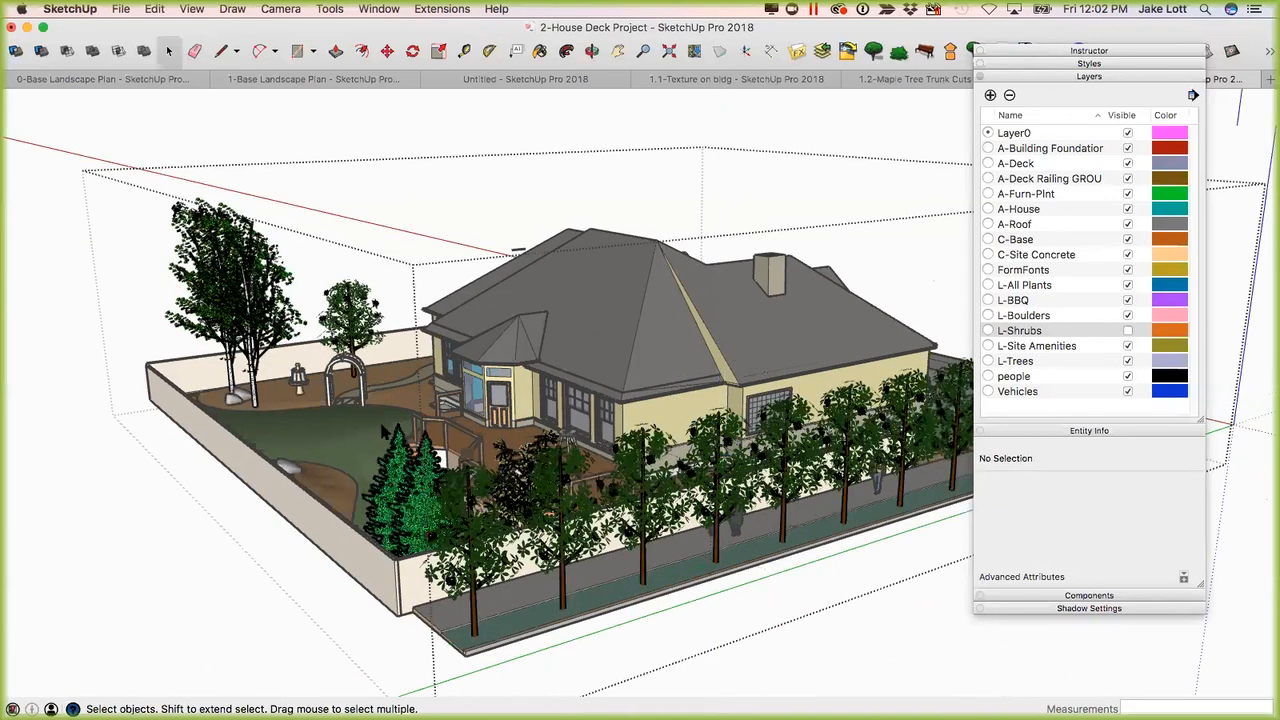
Close the plant group and return to the whole house model.
scroll(612, 470, "down", 3)
mouse_move(640, 458)
middle_mouse_down()
mouse_move(760, 458)
mouse_move(798, 438)
mouse_move(618, 430)
mouse_move(655, 442)
middle_mouse_up()
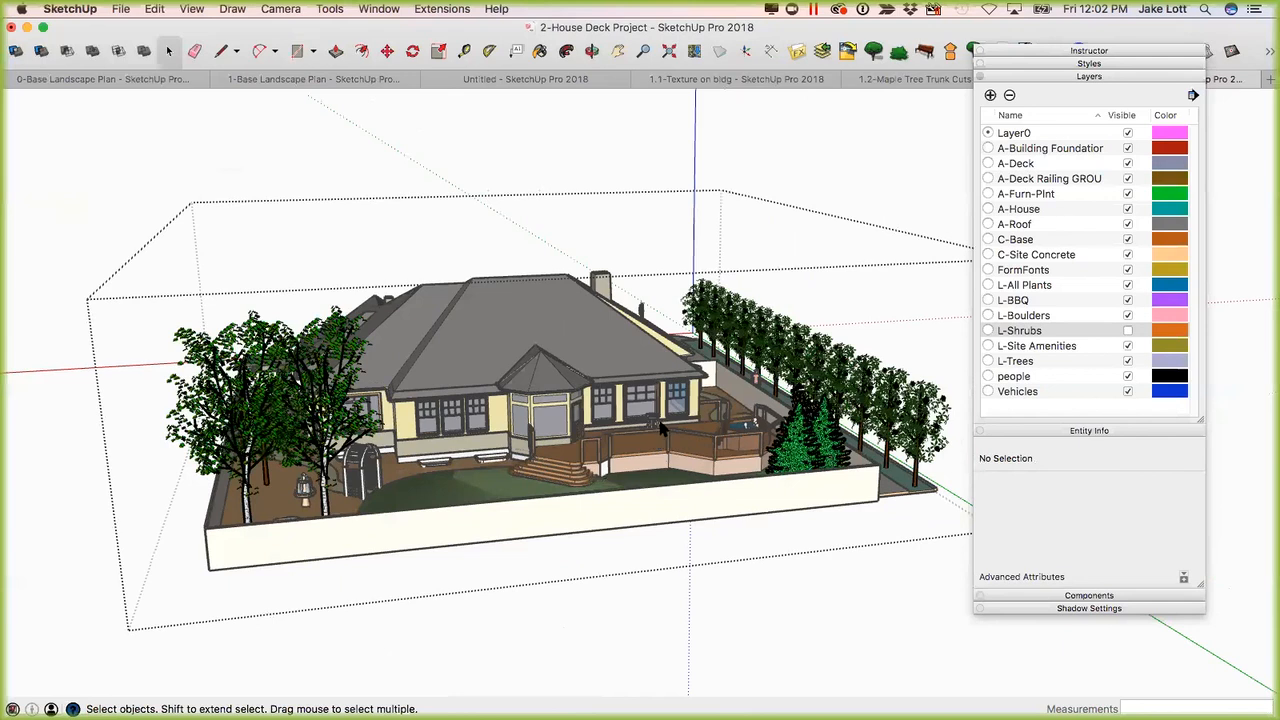
left_click(866, 175)
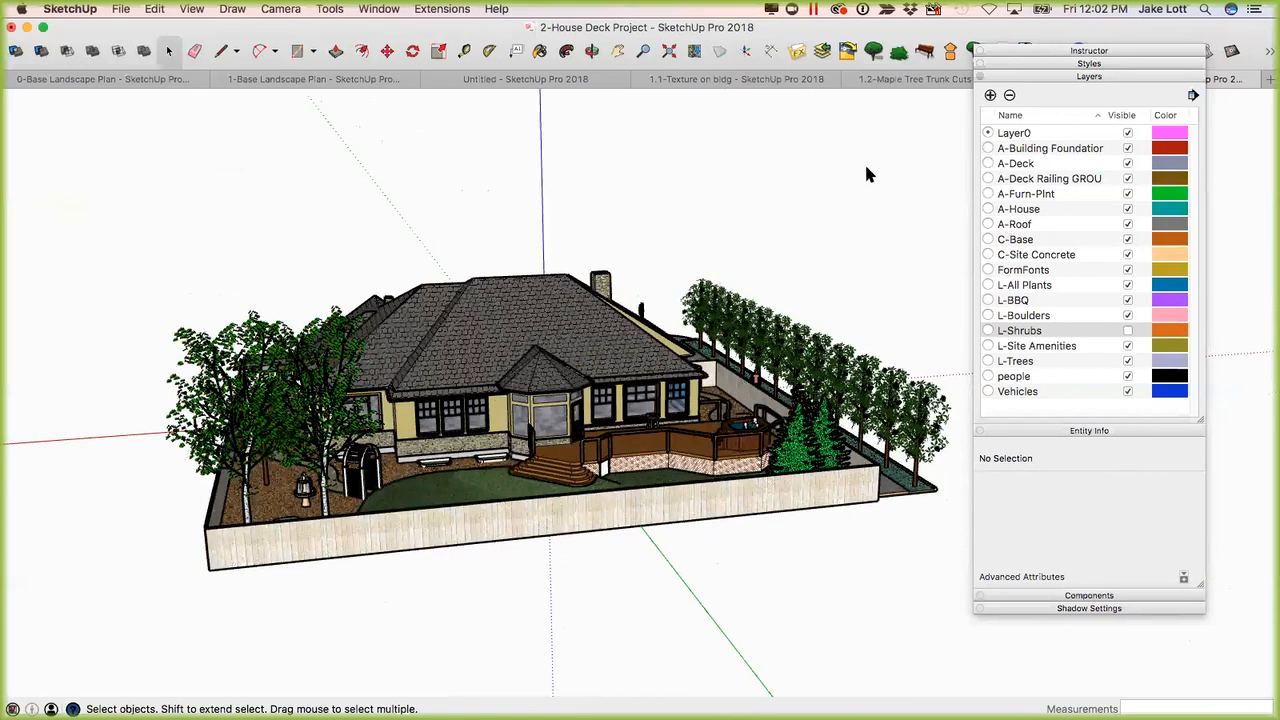